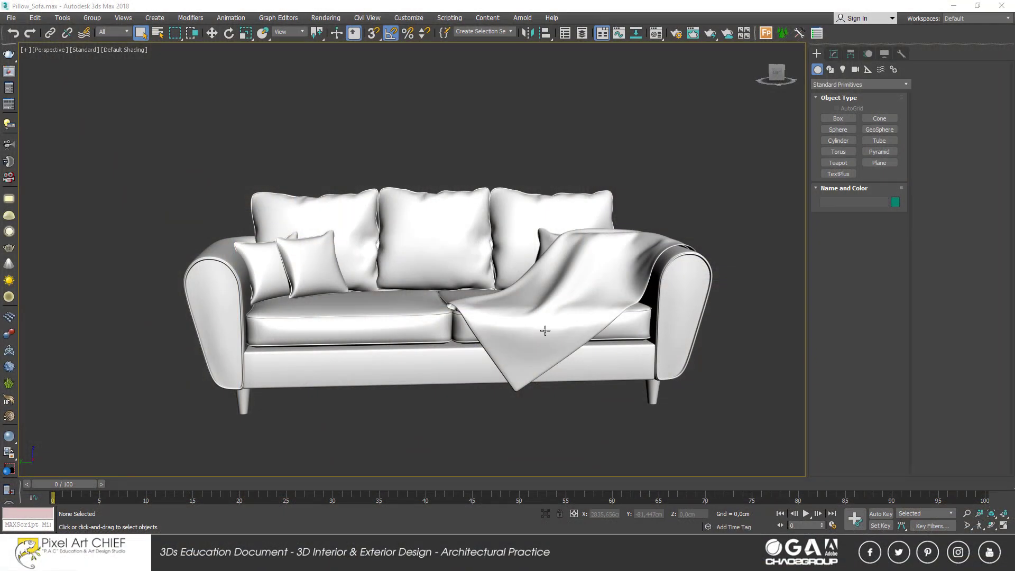
- Show the sofa side-on in the Front view, framed and zoomed out
middle_click_drag(507, 315, 545, 331, "alt")
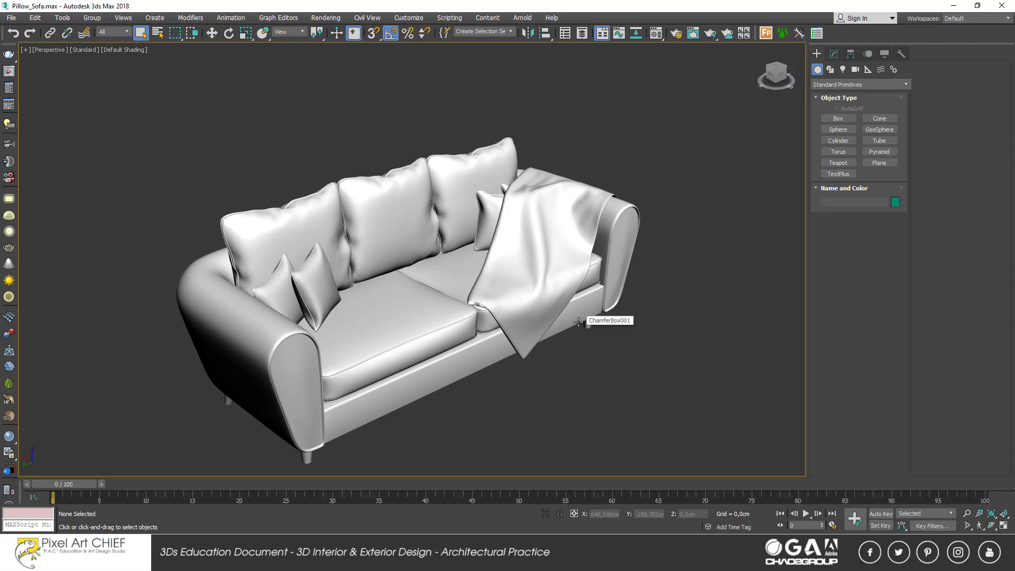
mouse_move(578, 322)
middle_mouse_down("alt")
mouse_move(550, 338)
mouse_move(513, 322)
mouse_move(524, 334)
middle_mouse_up("alt")
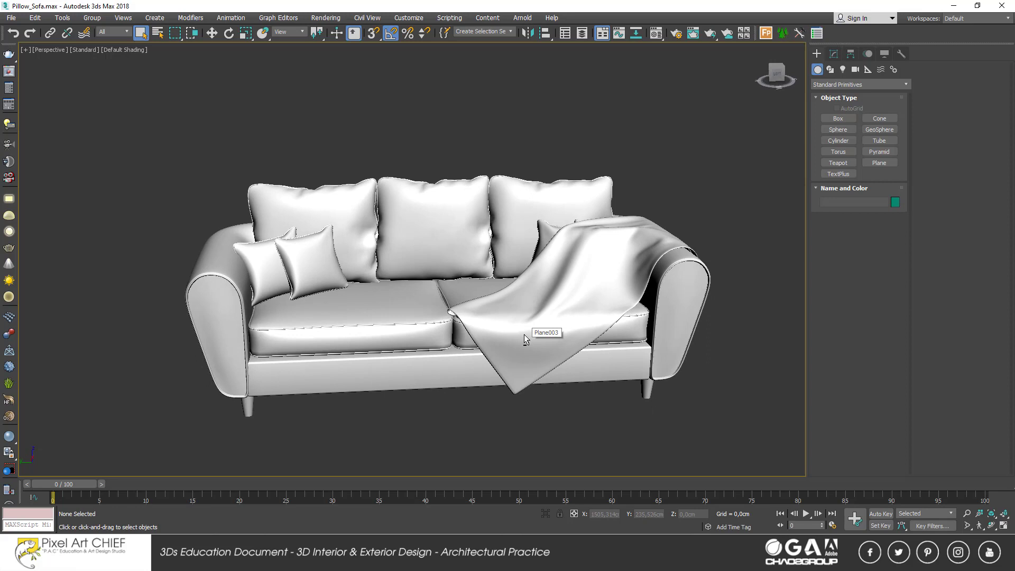
scroll(524, 334, "down", 3)
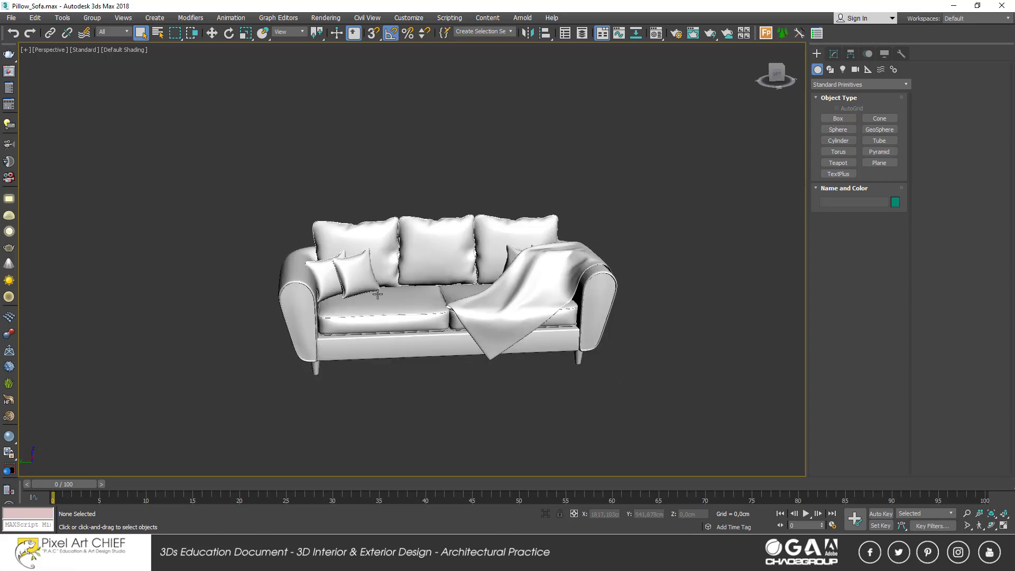
mouse_move(381, 293)
middle_mouse_down("alt")
mouse_move(373, 285)
mouse_move(383, 286)
middle_mouse_up("alt")
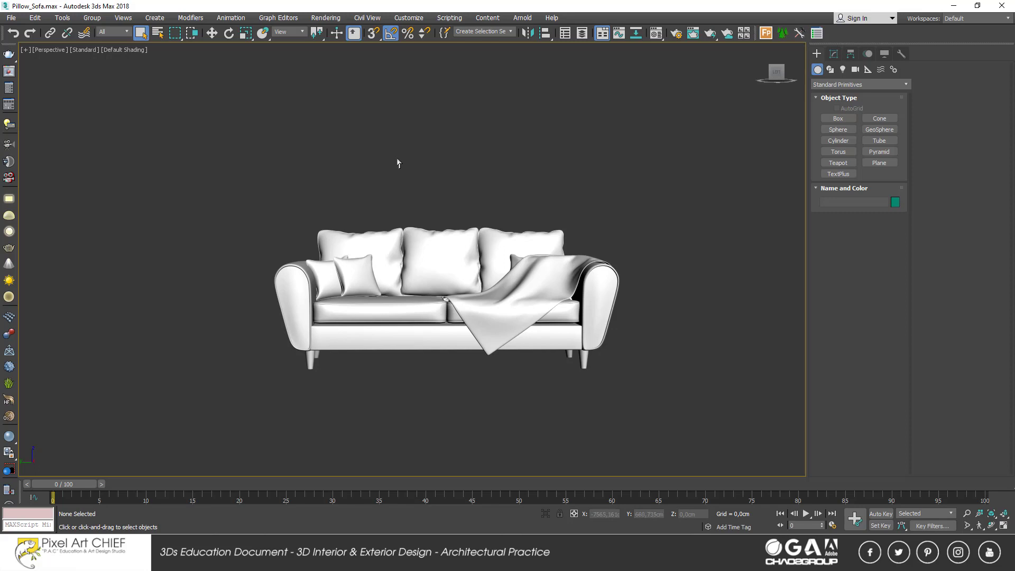
scroll(345, 167, "up", 3)
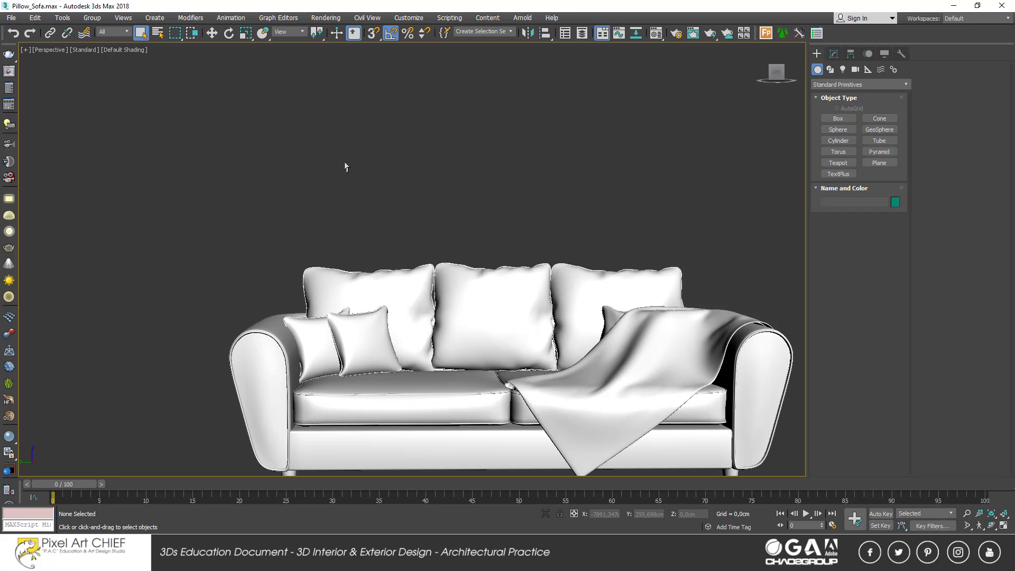
scroll(345, 167, "down", 3)
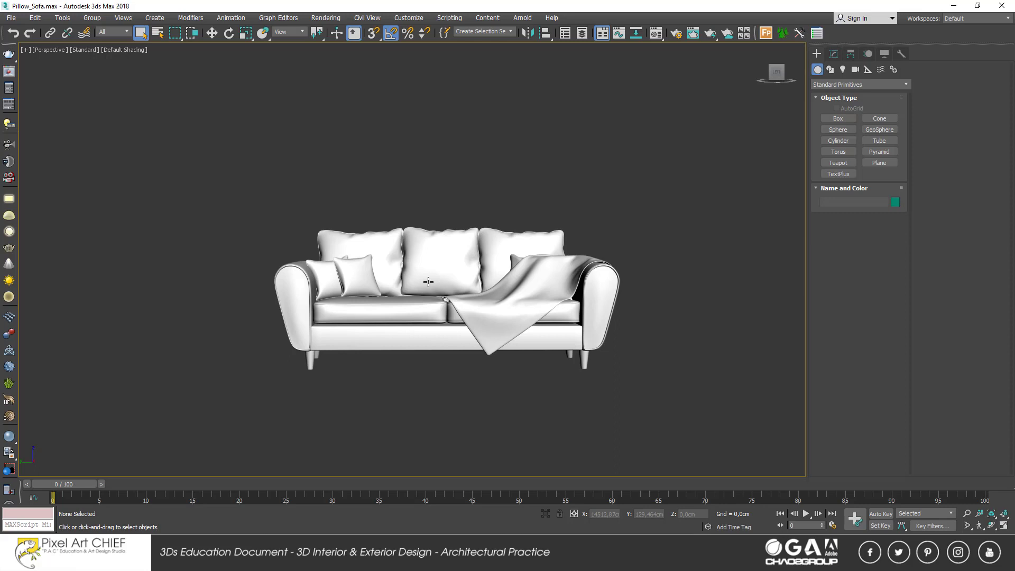
key("f")
key("z")
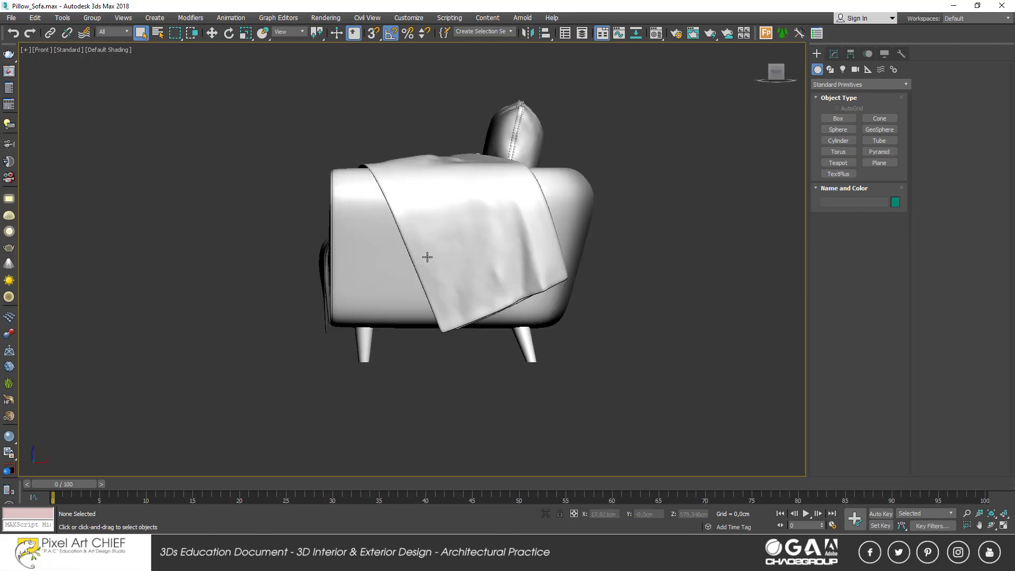
middle_click_drag(427, 257, 419, 300)
scroll(422, 292, "down", 4)
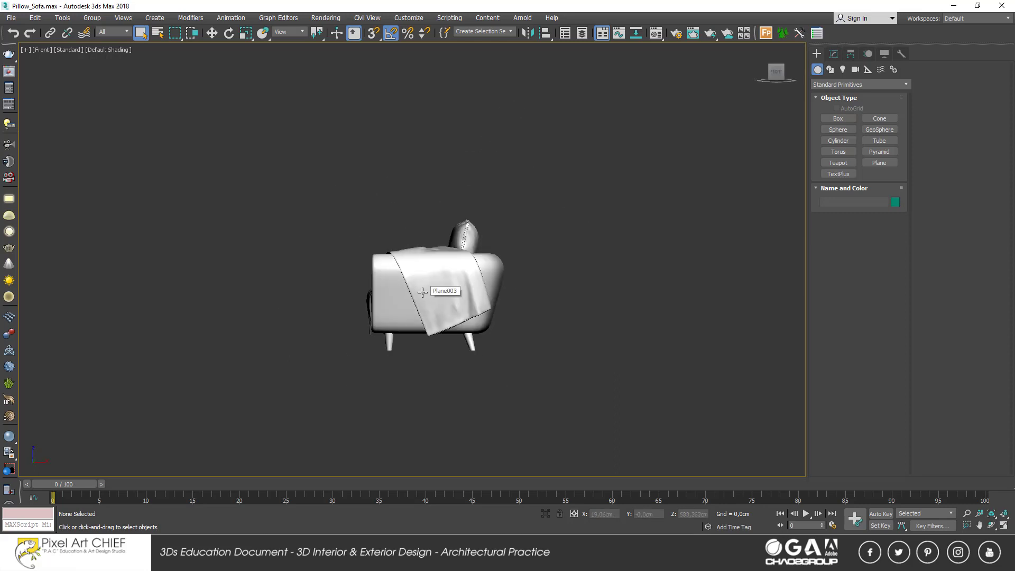
scroll(447, 290, "down", 2)
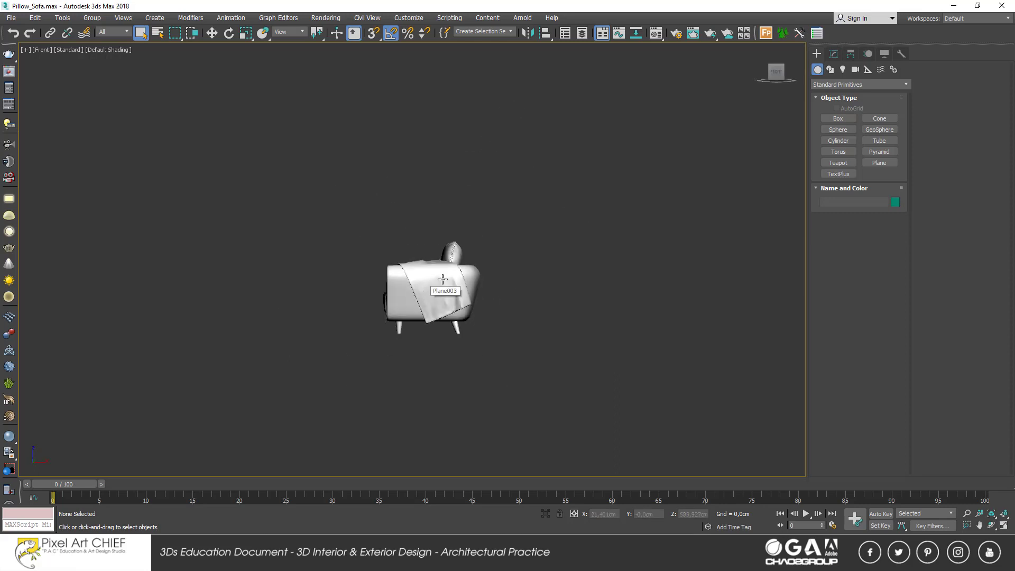
- Start a Line spline with AutoGrid, placing its first vertex left of the sofa at floor level
left_click(830, 69)
left_click(837, 127)
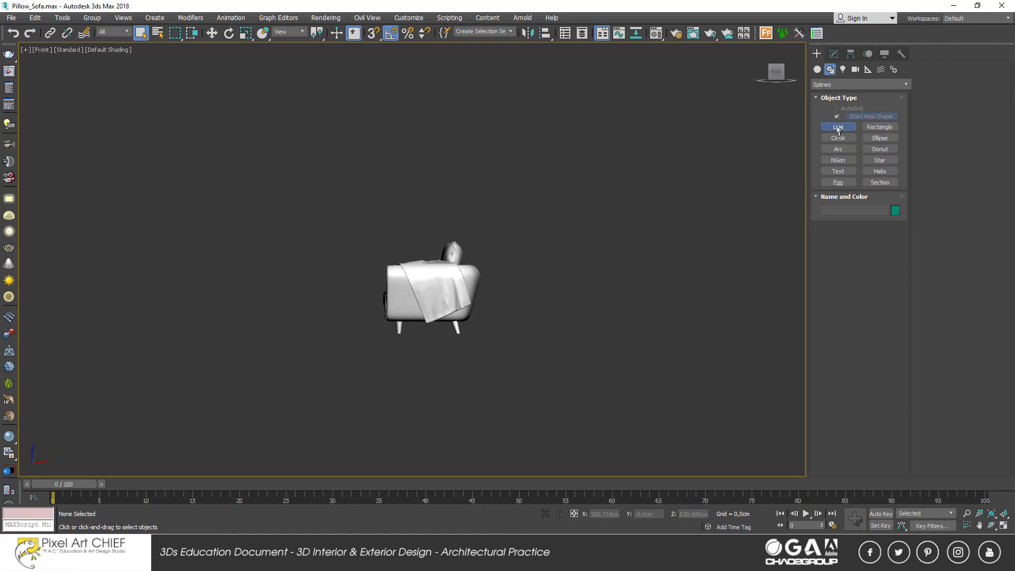
scroll(305, 338, "down", 2)
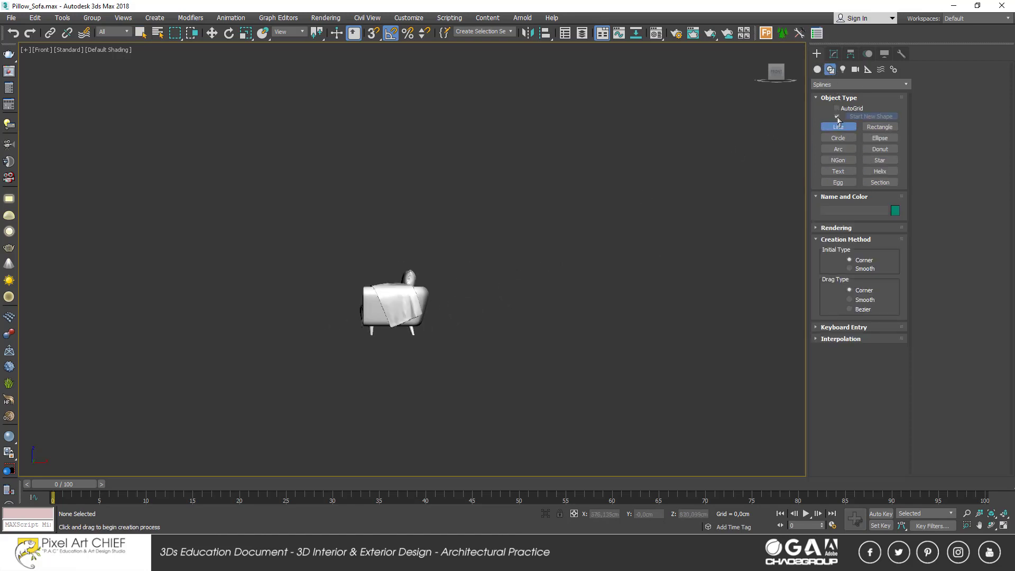
left_click(837, 107)
left_click(179, 336)
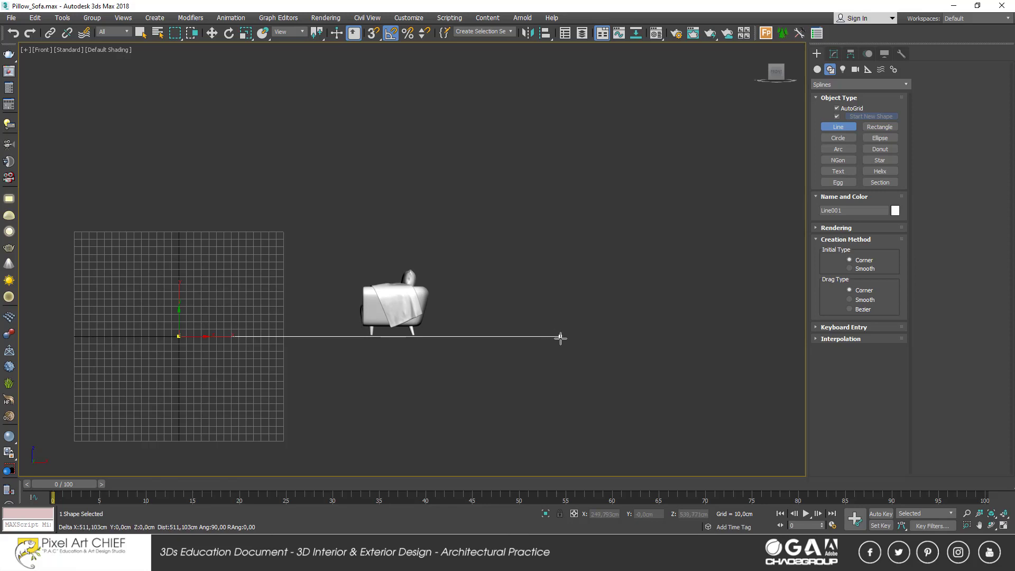
- Place the line's floor vertices under the sofa and the right wall rising upward
left_click(560, 338)
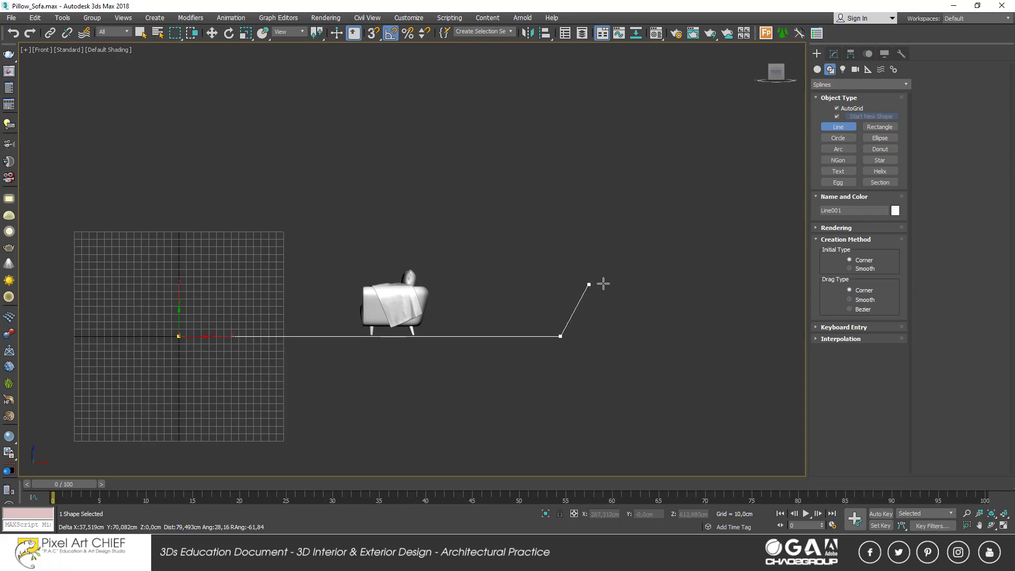
middle_click_drag(597, 277, 600, 304)
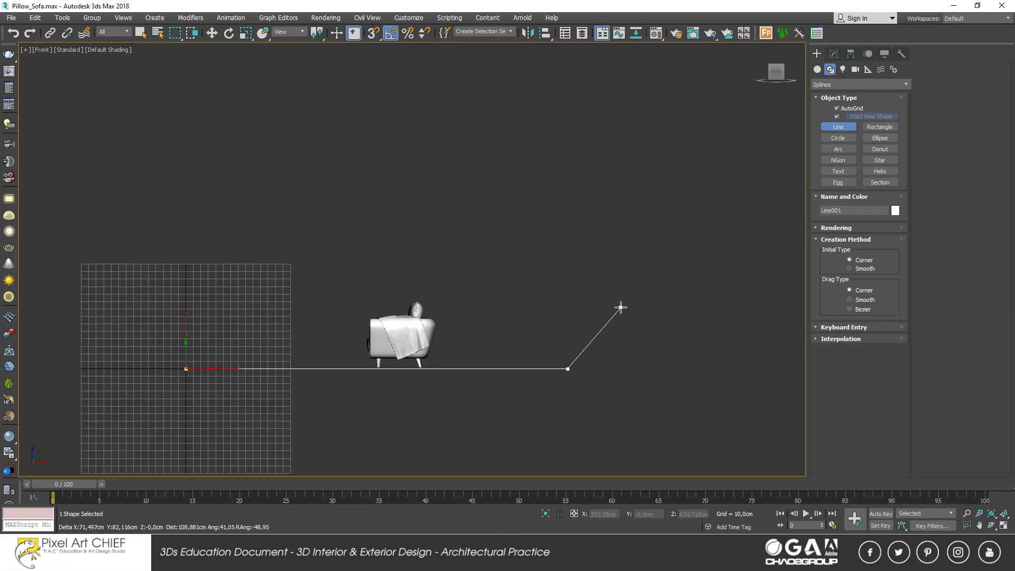
left_click(620, 307)
scroll(619, 227, "down", 2)
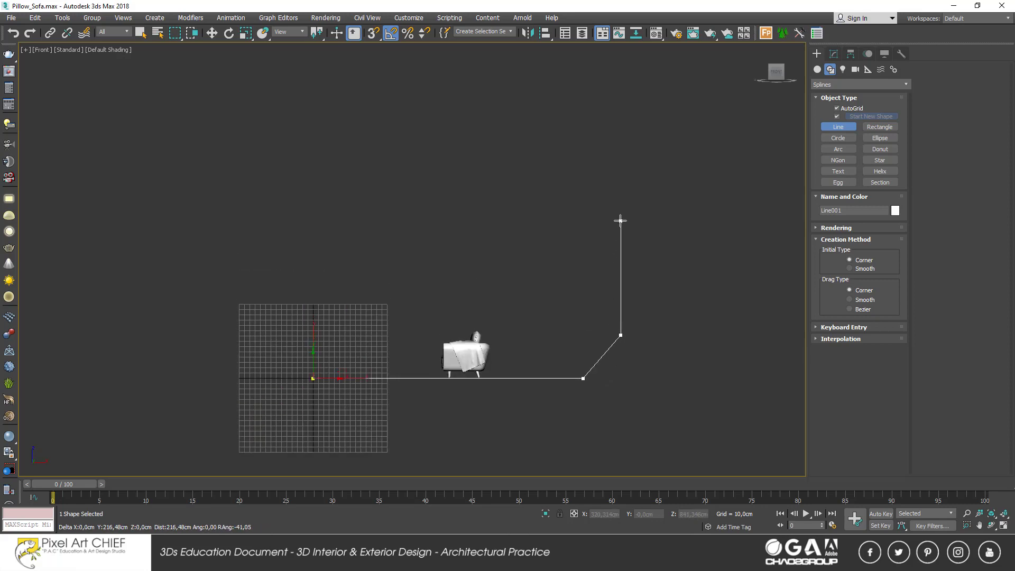
left_click(620, 221)
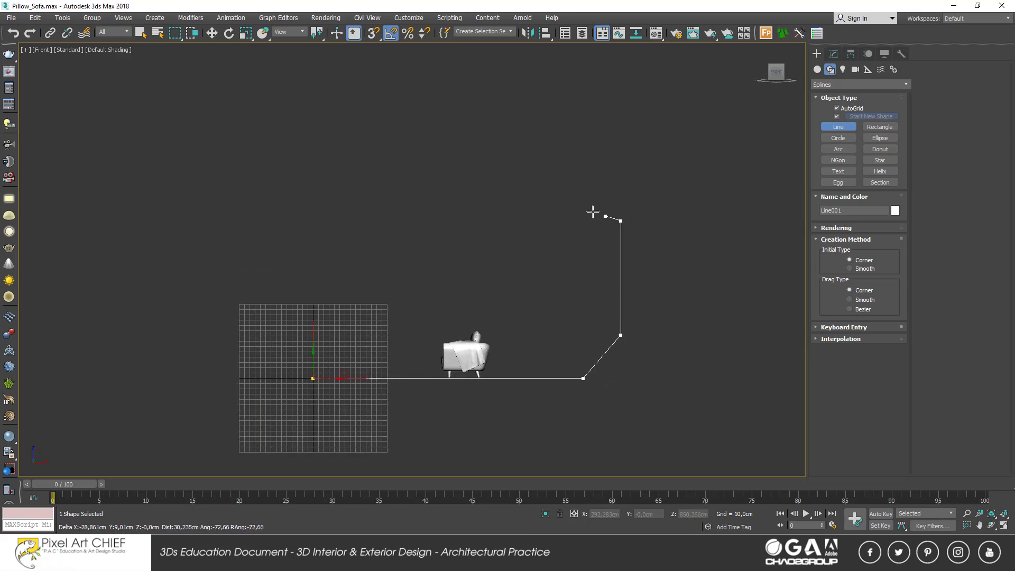
- Add the angled ceiling and upper-left diagonal vertices, then finish the open line
left_click(561, 173)
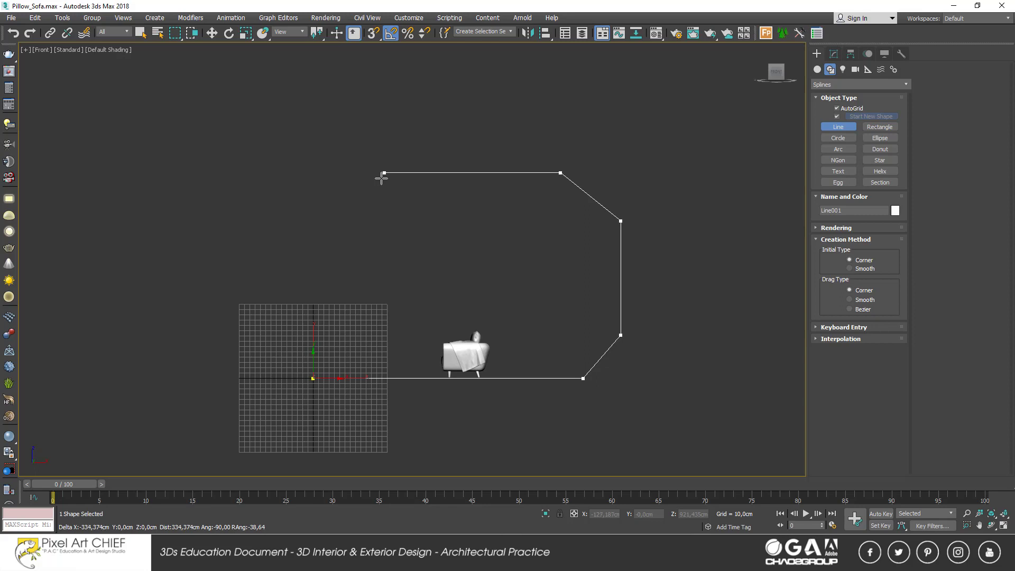
left_click(375, 176)
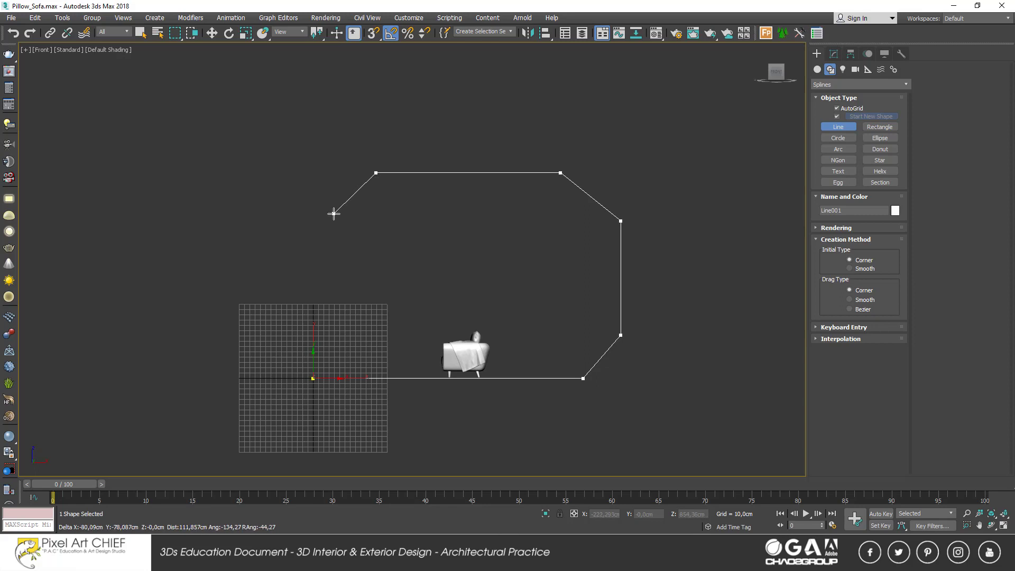
left_click(334, 214)
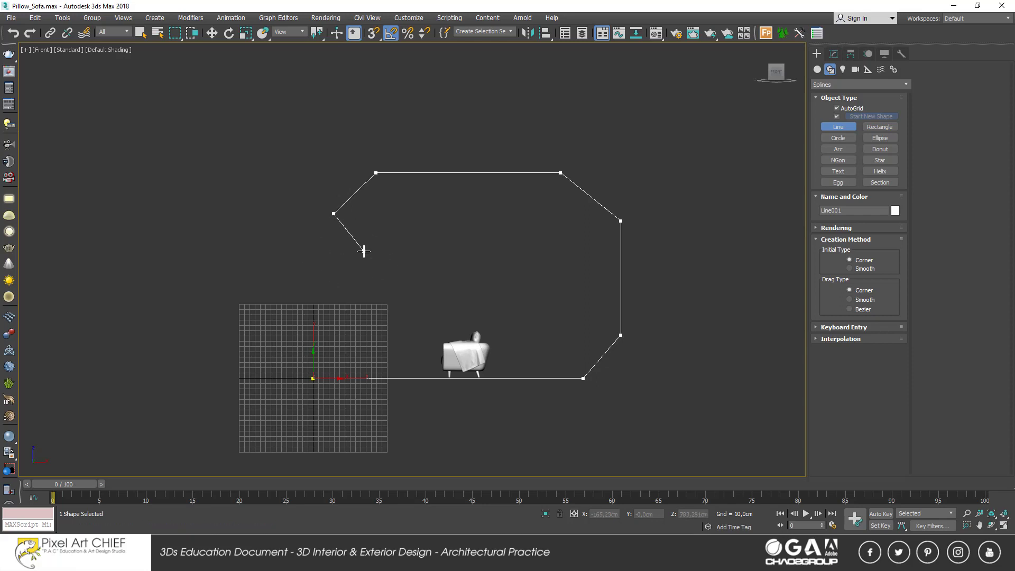
right_click(385, 268)
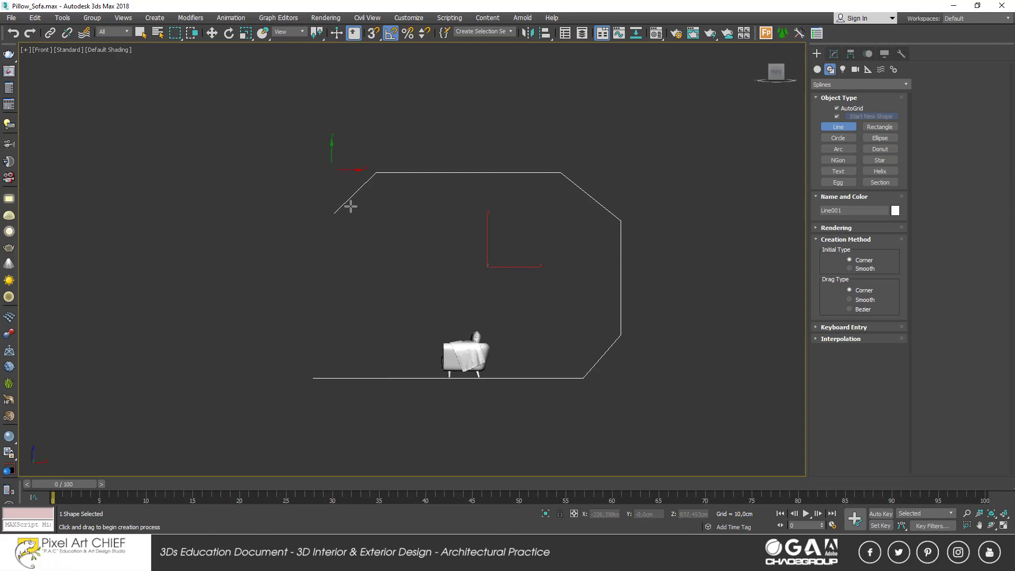
right_click(431, 316)
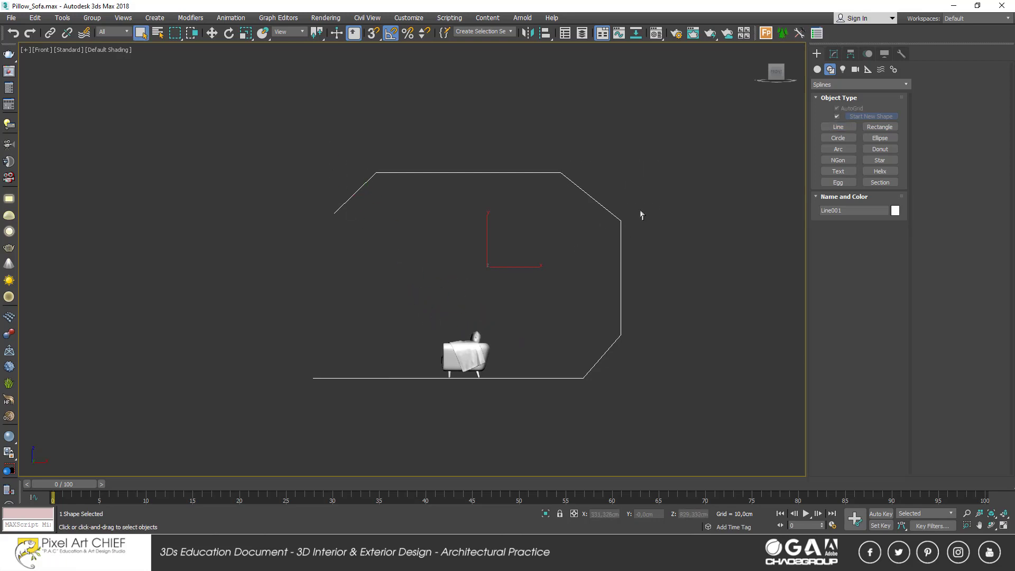
- Select the backdrop line's corner vertices in Vertex sub-object mode
left_click(833, 53)
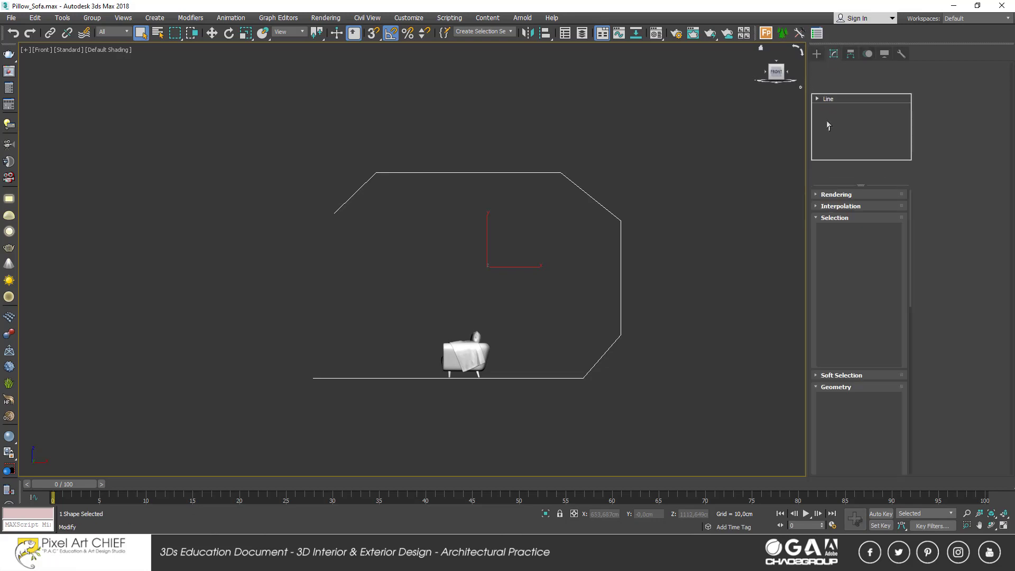
left_click(816, 99)
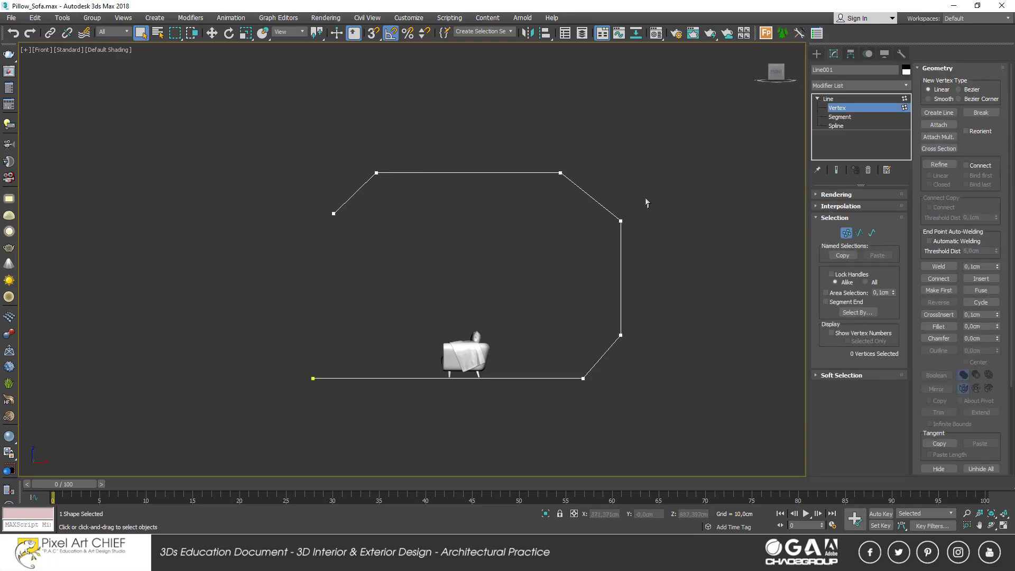
left_click_drag(592, 212, 681, 141)
left_click_drag(569, 231, 534, 251)
left_click_drag(566, 424, 561, 409, "ctrl")
left_click_drag(534, 213, 535, 210, "ctrl")
left_click_drag(664, 271, 623, 340, "ctrl")
- Fillet the selected corners by 11 cm and nudge the upper-right curve vertices up-right
key("w")
scroll(938, 295, "down", 1)
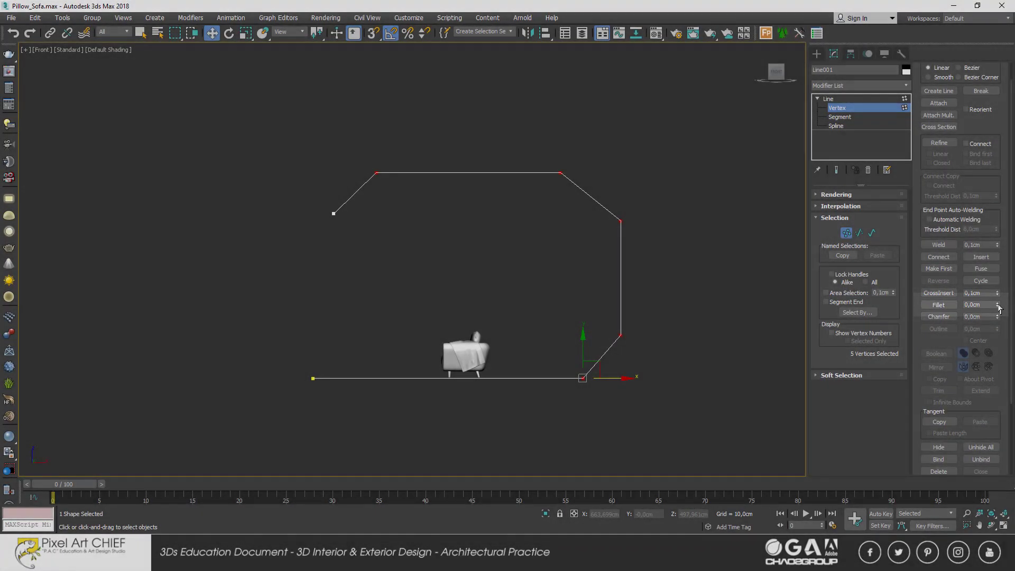
left_click_drag(996, 304, 1000, 280)
left_click_drag(556, 212, 556, 214)
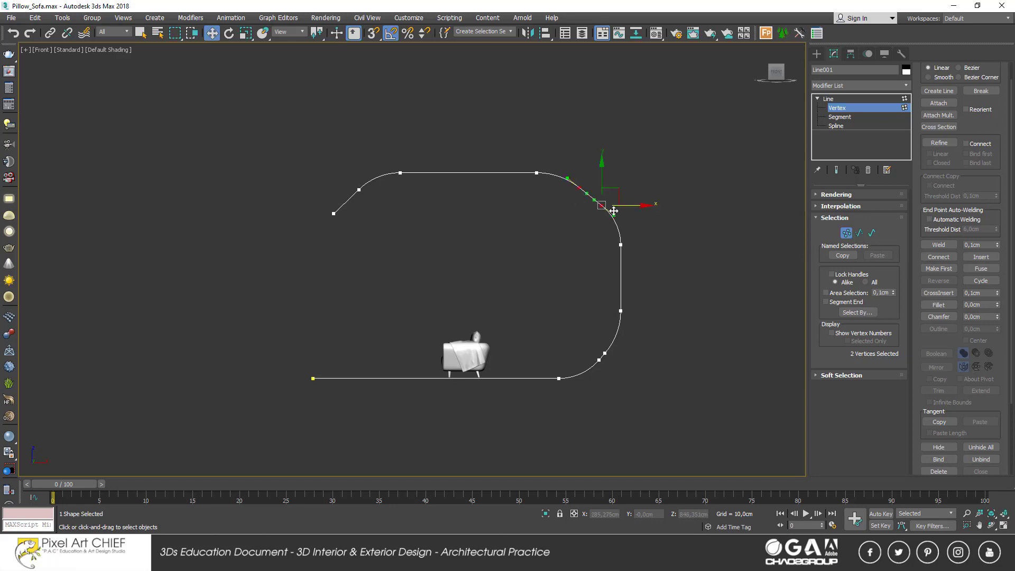
left_click_drag(623, 186, 625, 182)
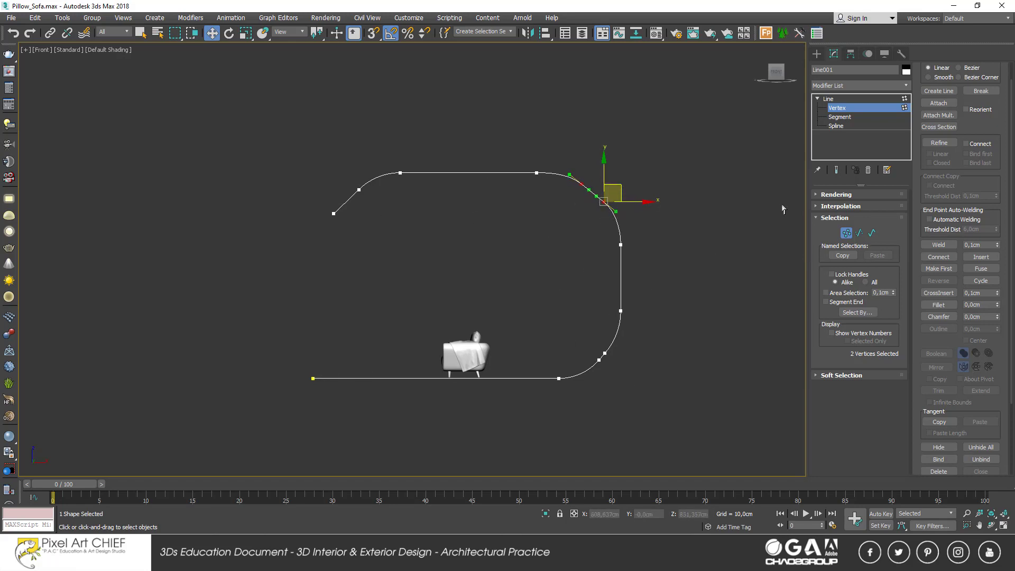
mouse_move(502, 312)
middle_mouse_down("alt")
mouse_move(671, 325)
mouse_move(527, 333)
middle_mouse_up("alt")
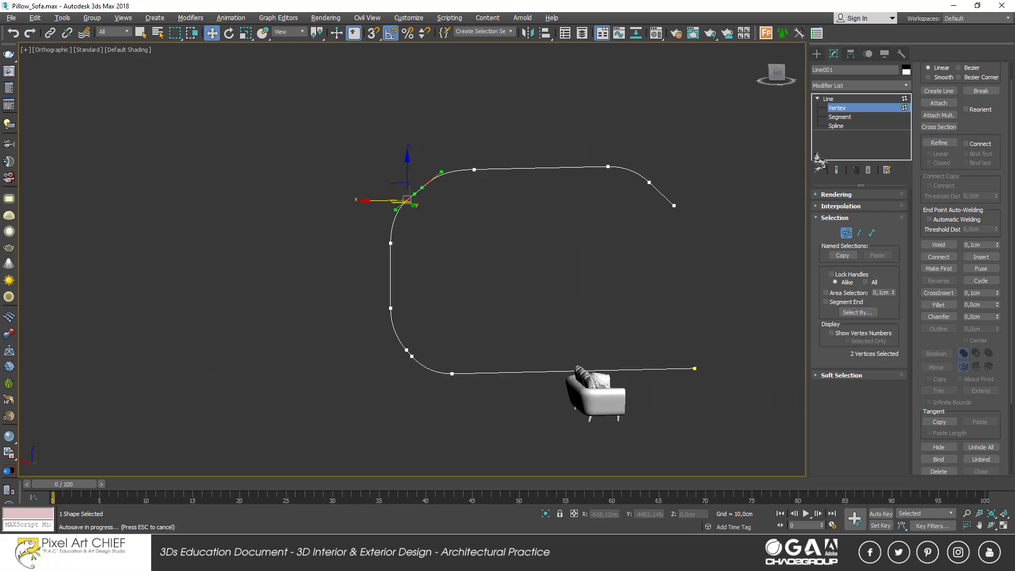
- Make Line001 renderable in renderer and viewport with a rectangular cross-section
left_click(837, 108)
mouse_move(653, 228)
middle_mouse_down("alt")
mouse_move(664, 262)
mouse_move(804, 192)
middle_mouse_up("alt")
left_click(819, 194)
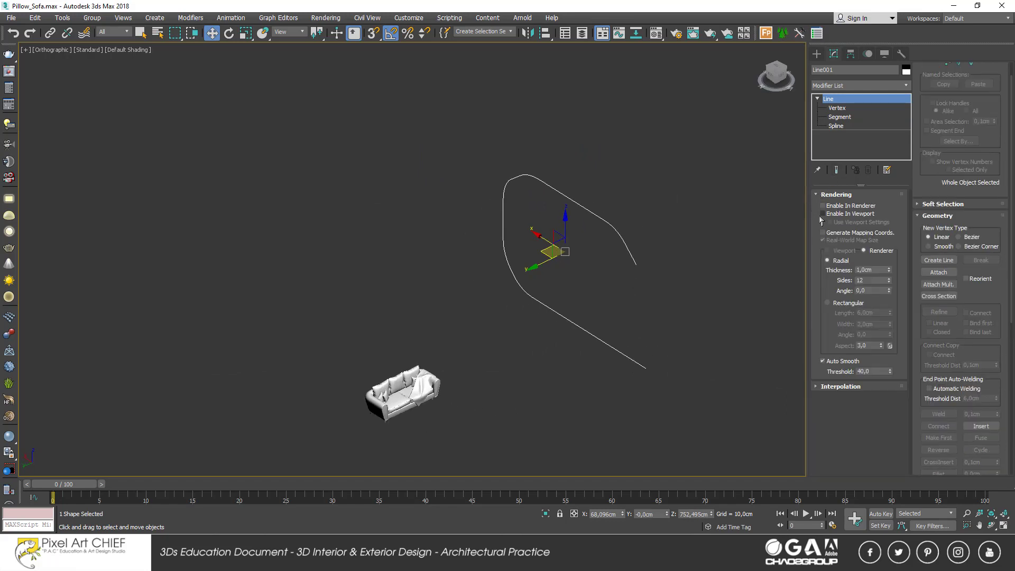
left_click(836, 206)
left_click(833, 214)
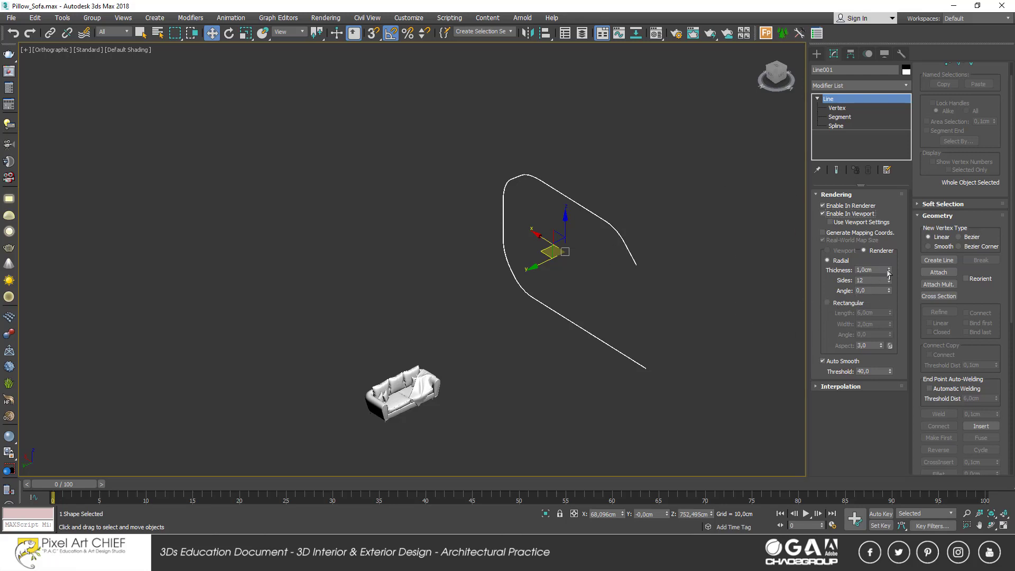
left_click(846, 303)
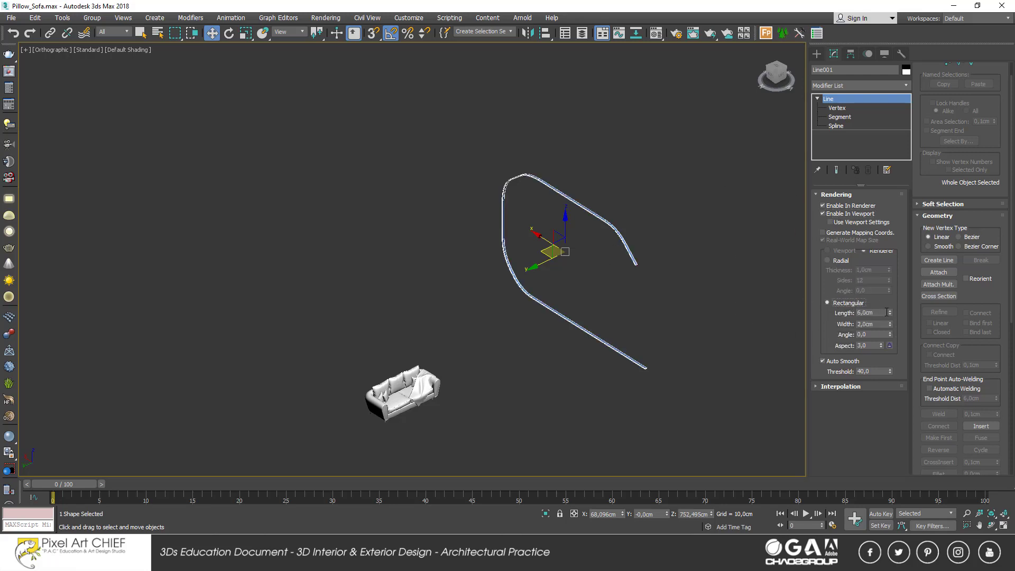
- Stretch the rectangular length to about 995 cm and view the backdrop in Perspective
mouse_move(891, 316)
left_mouse_down()
mouse_move(19, 183)
mouse_move(139, 391)
left_mouse_up()
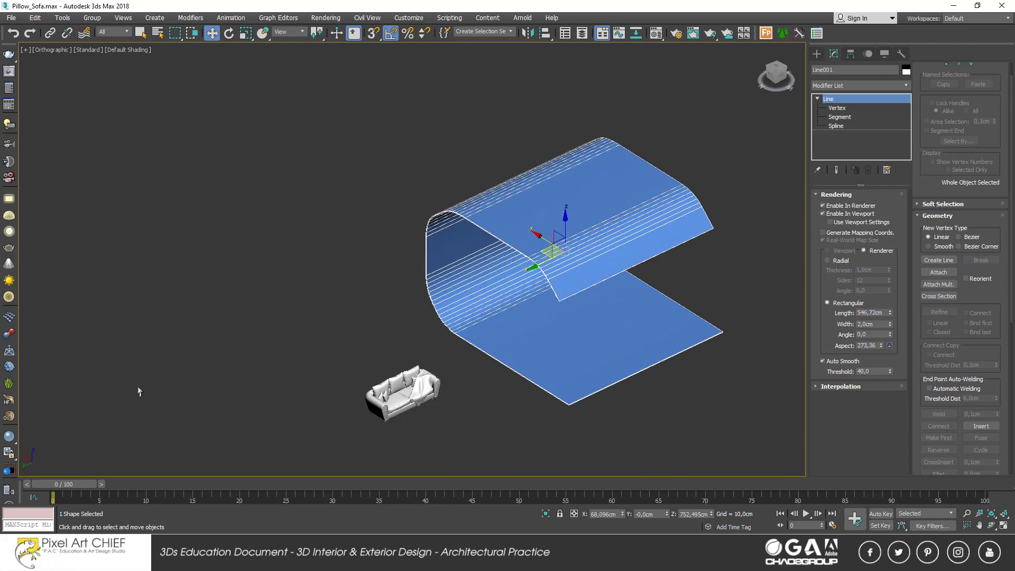
middle_click_drag(355, 330, 731, 265, "alt")
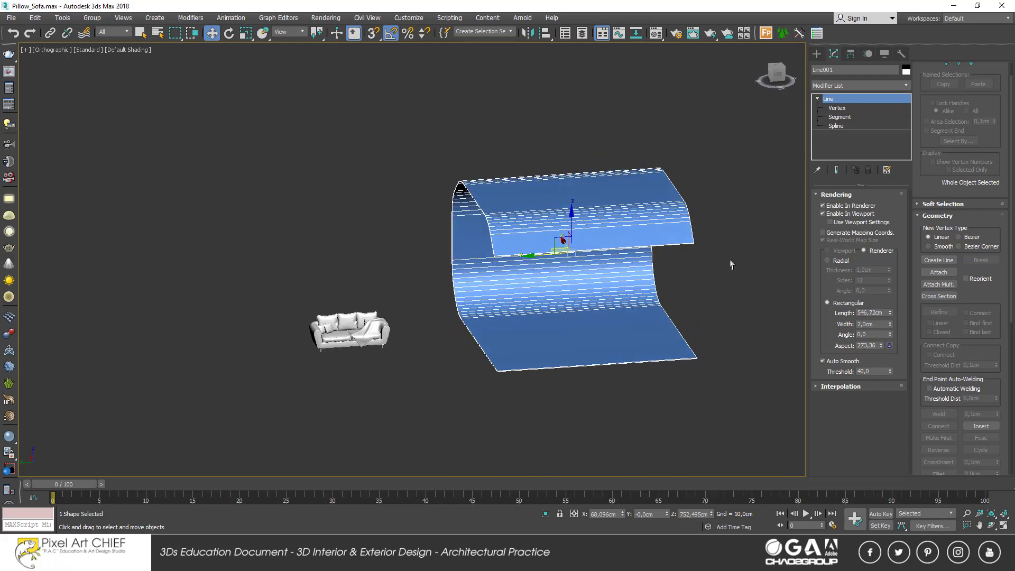
left_click_drag(891, 316, 876, 270)
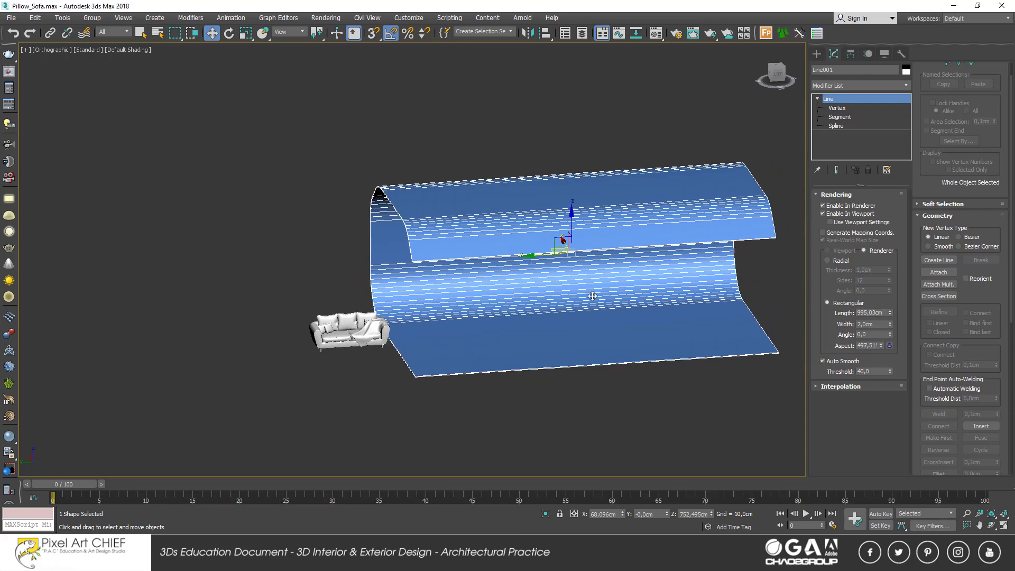
key("p")
scroll(607, 292, "down", 5)
middle_click_drag(606, 292, 490, 313, "alt")
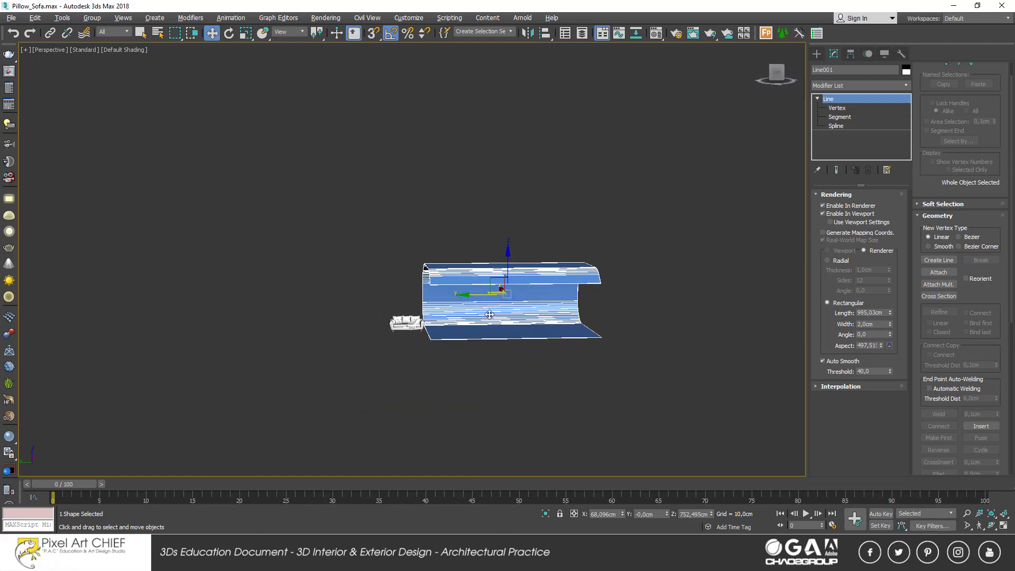
- Slide the backdrop along X so it is centred behind the sofa
left_click_drag(481, 296, 382, 296)
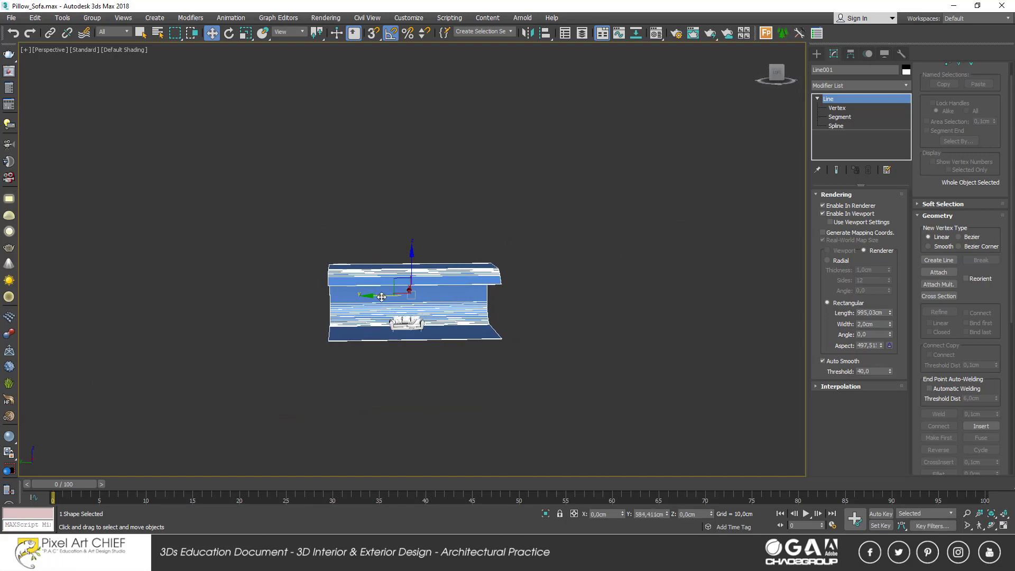
scroll(383, 307, "up", 5)
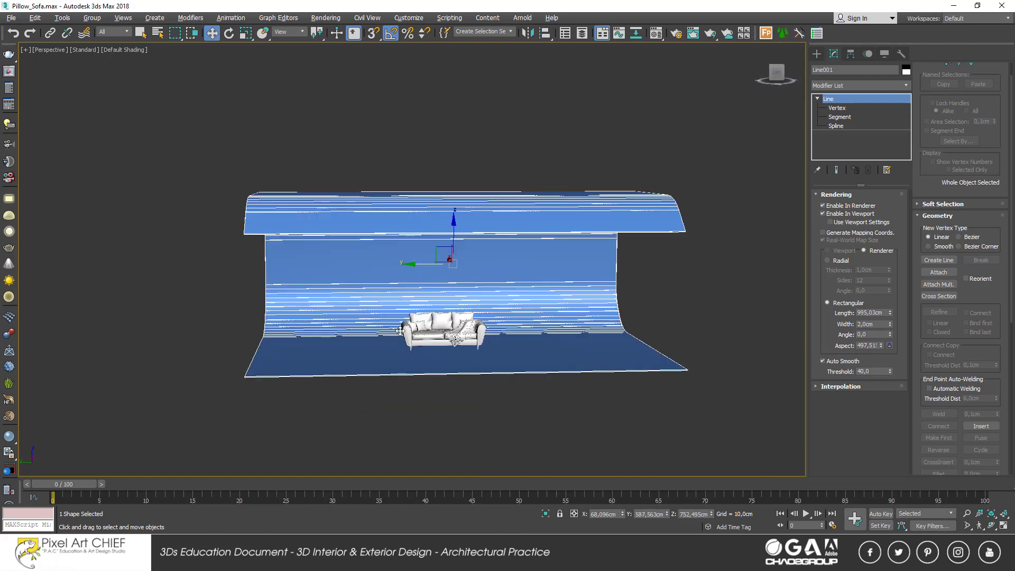
middle_click_drag(400, 331, 490, 327, "alt")
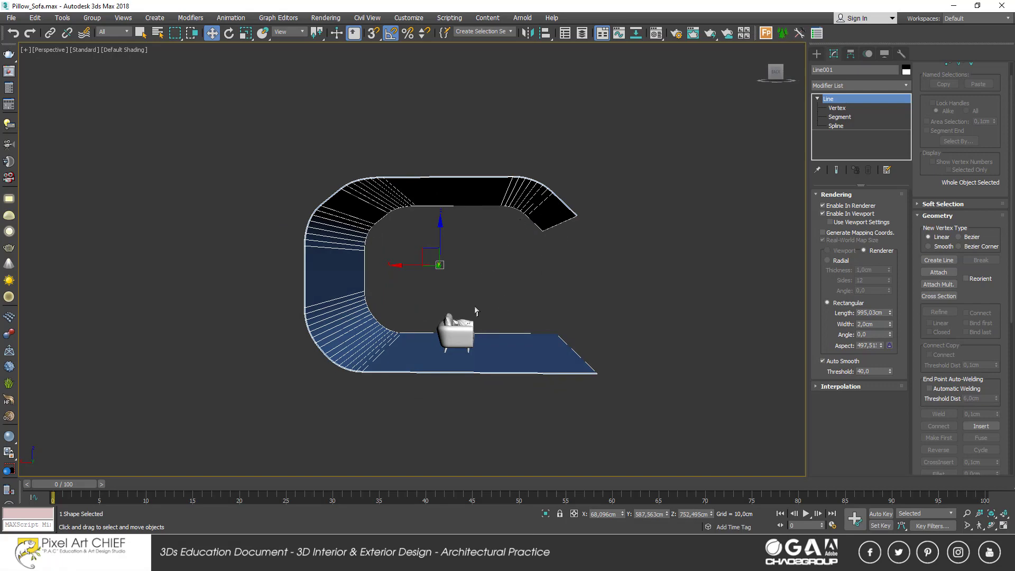
middle_click_drag(498, 338, 423, 340, "alt")
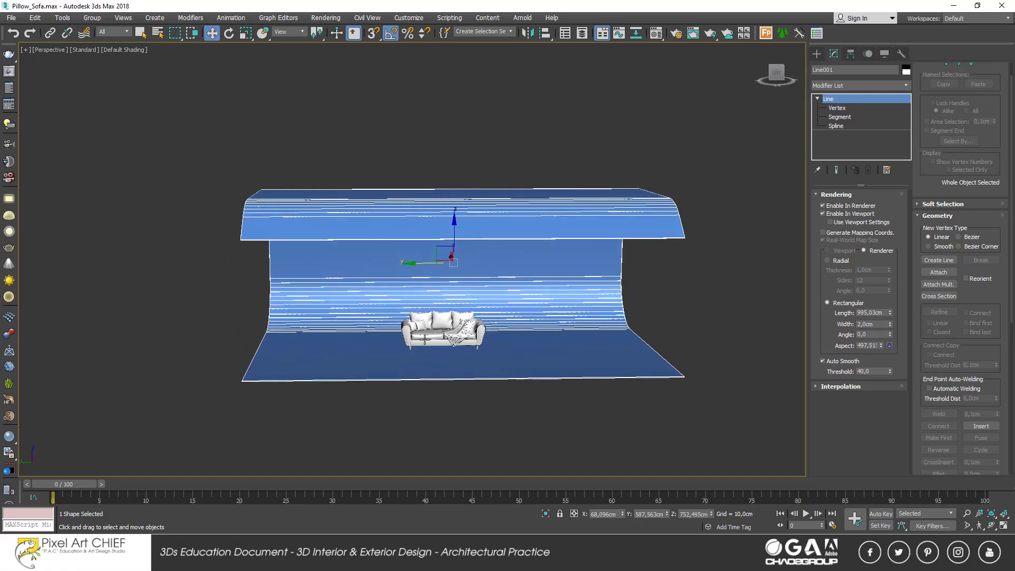
scroll(424, 339, "up", 3)
scroll(428, 337, "up", 3)
- Box-select the sofa's parts
left_click(435, 333)
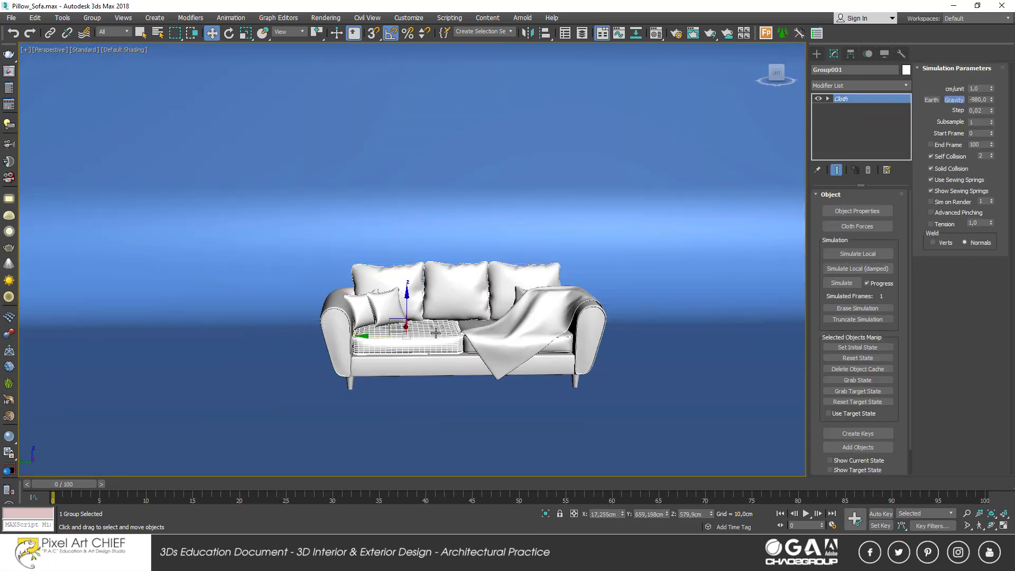
mouse_move(452, 334)
middle_mouse_down("alt")
mouse_move(471, 353)
mouse_move(431, 362)
mouse_move(374, 338)
middle_mouse_up("alt")
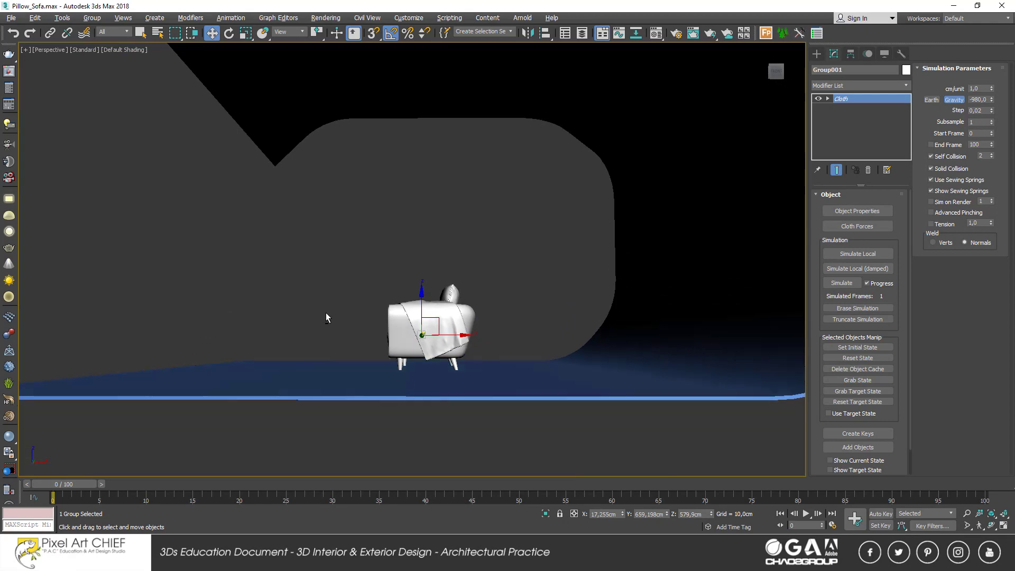
left_click_drag(325, 289, 496, 376)
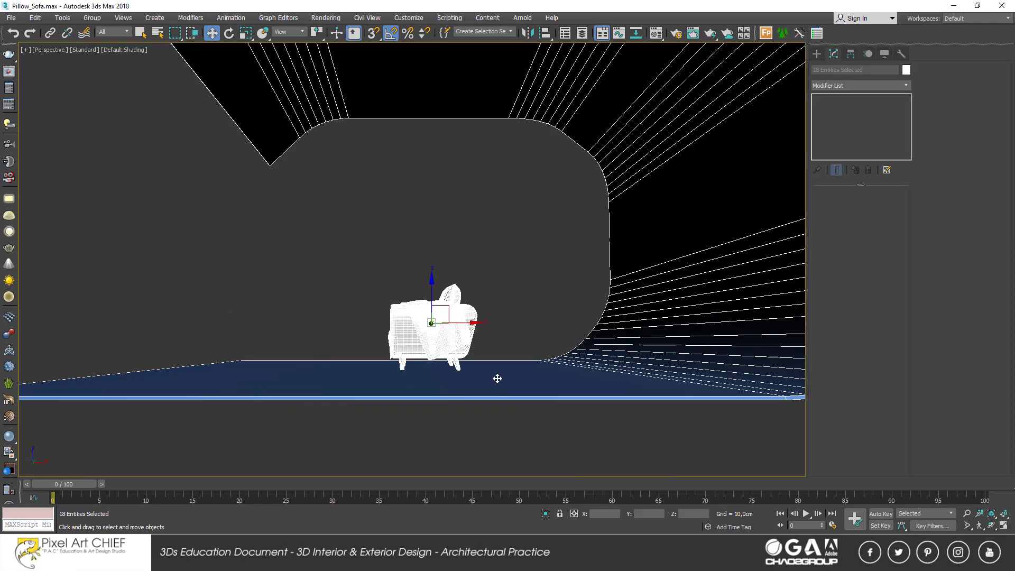
- Group the sofa's parts as Group006 and zoom out to the whole backdrop
middle_click_drag(510, 406, 529, 389, "alt")
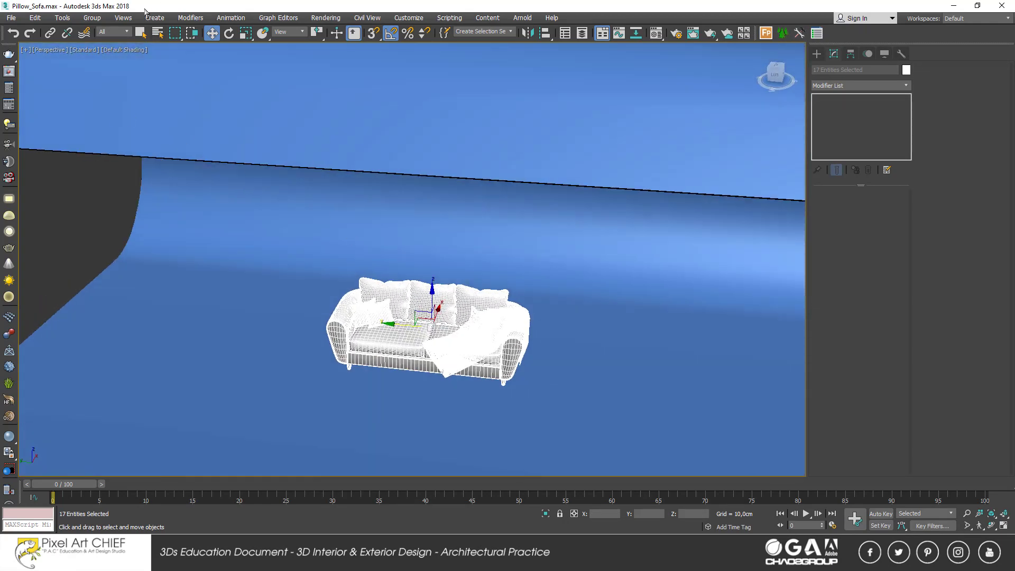
left_click(92, 17)
left_click(98, 25)
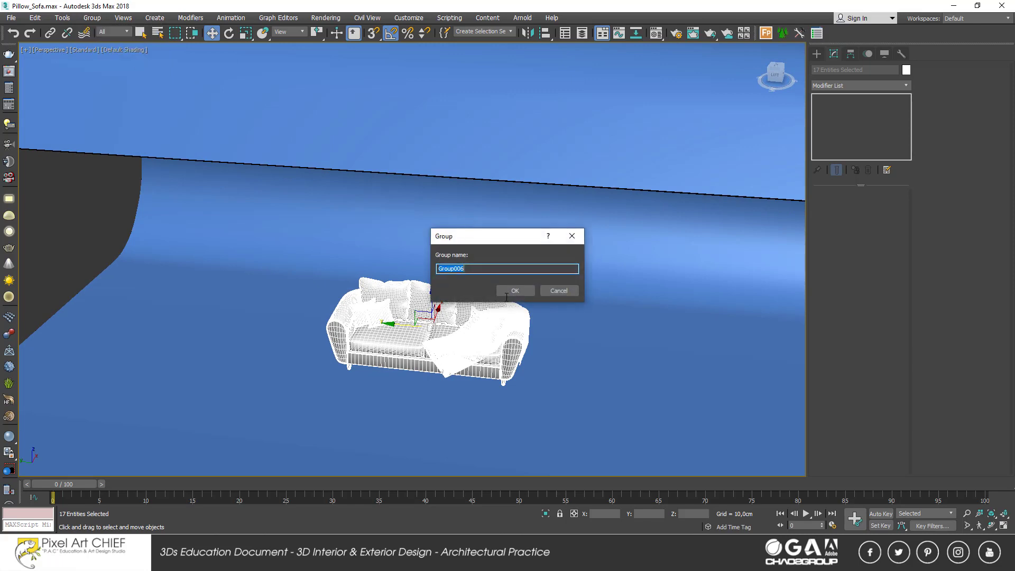
left_click(506, 294)
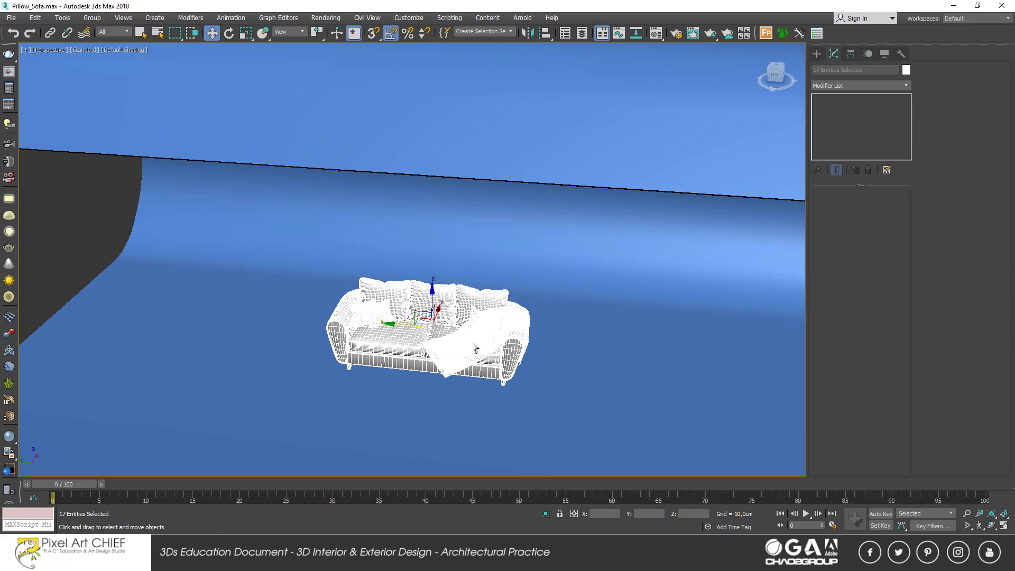
scroll(425, 379, "down", 5)
mouse_move(426, 379)
middle_mouse_down("alt")
mouse_move(427, 355)
mouse_move(456, 363)
mouse_move(444, 370)
mouse_move(454, 352)
middle_mouse_up("alt")
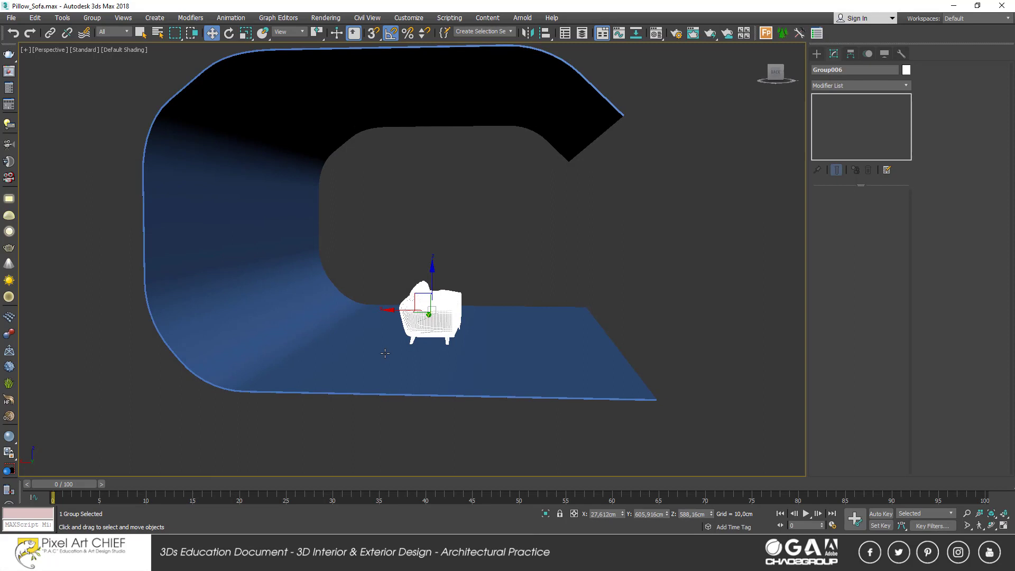
- Draw a new standard-primitive box beside the sofa
left_click(816, 53)
left_click(816, 69)
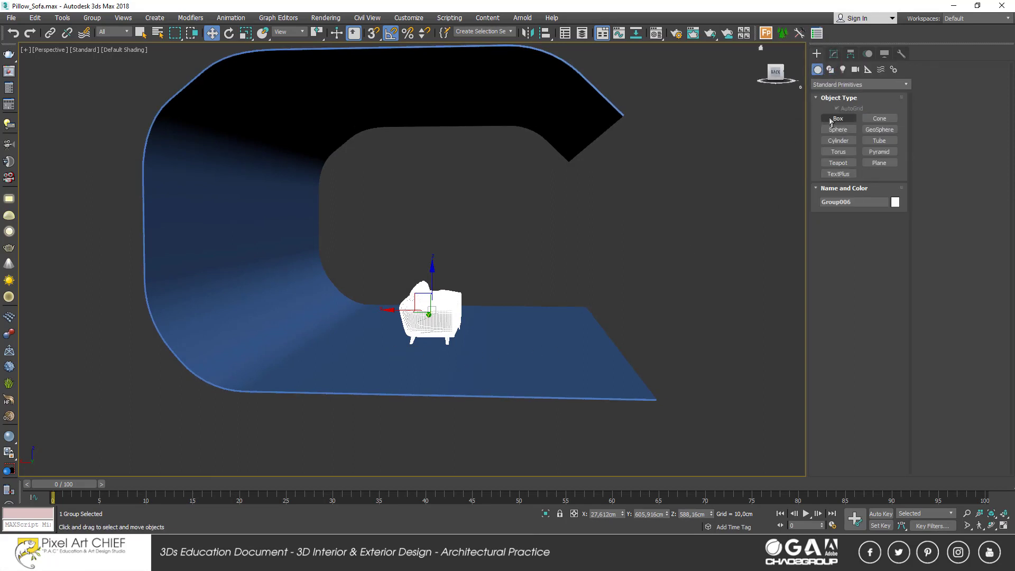
left_click(837, 118)
mouse_move(461, 276)
middle_mouse_down("alt")
mouse_move(568, 304)
mouse_move(679, 297)
middle_mouse_up("alt")
left_click_drag(695, 288, 196, 268)
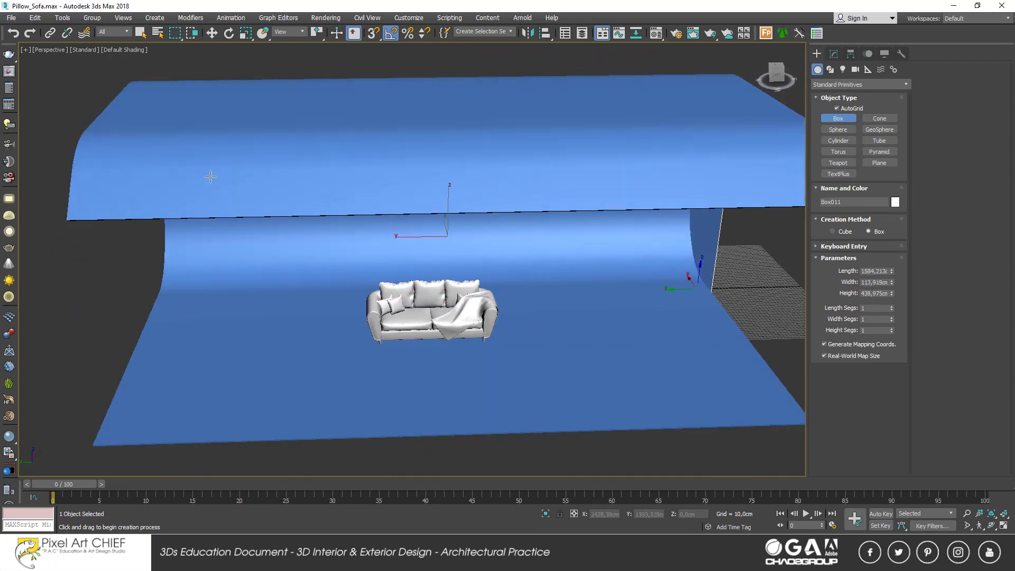
left_click(418, 228)
- Move the new box toward the backdrop
key("z")
key("w")
scroll(310, 285, "down", 5)
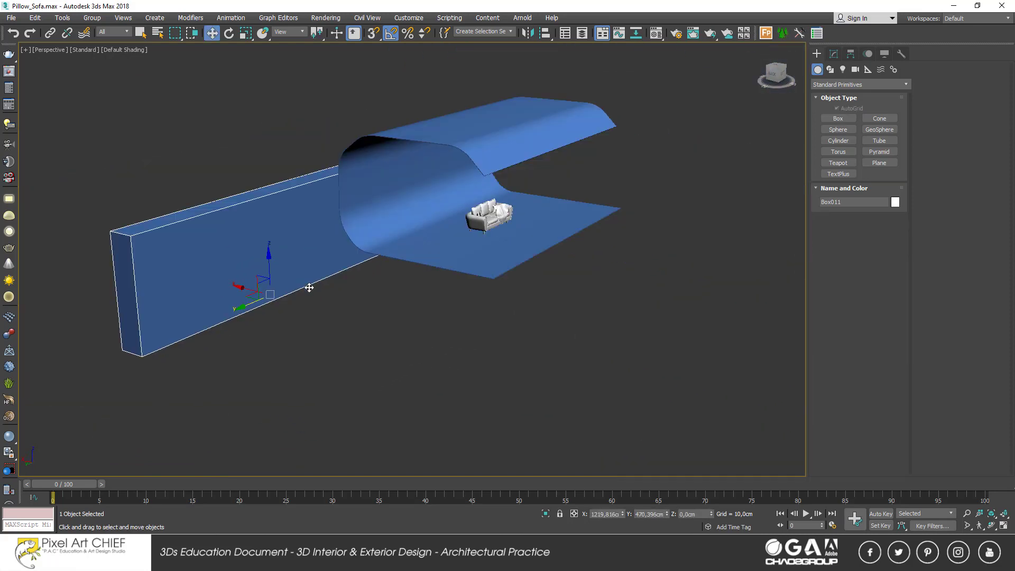
middle_click_drag(310, 285, 263, 275, "alt")
mouse_move(262, 274)
left_mouse_down()
mouse_move(395, 173)
mouse_move(534, 122)
left_mouse_up()
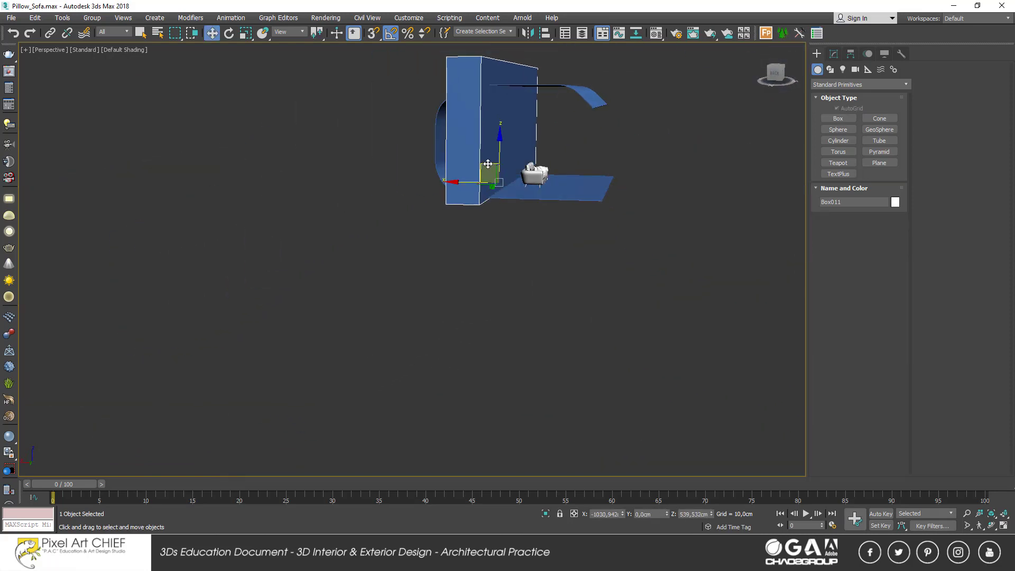
scroll(666, 119, "up", 3)
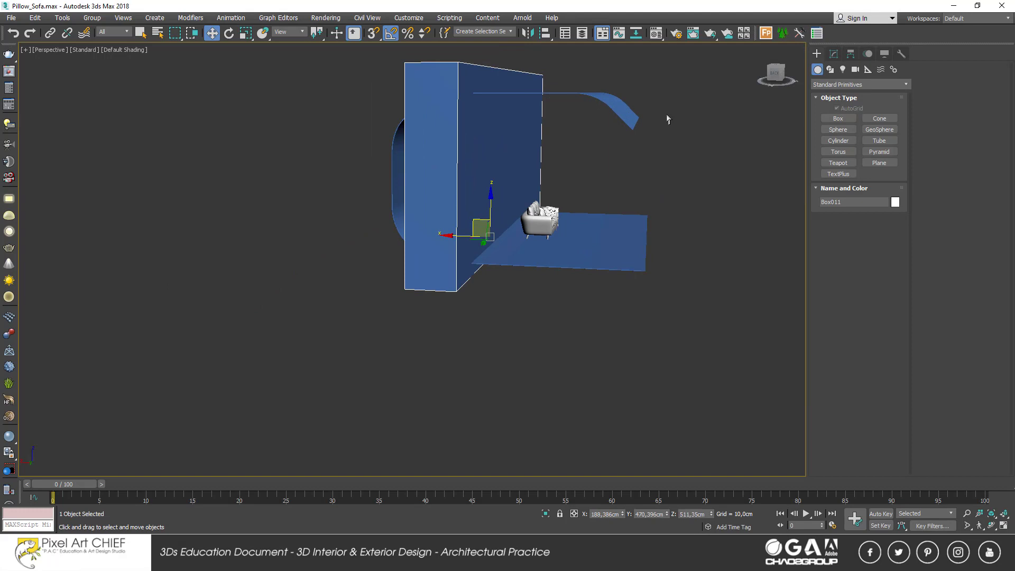
- Make the box a thin wall 300 cm tall and slide it behind the sofa
left_click(833, 53)
mouse_move(891, 219)
left_mouse_down()
mouse_move(892, 263)
mouse_move(891, 249)
left_mouse_up()
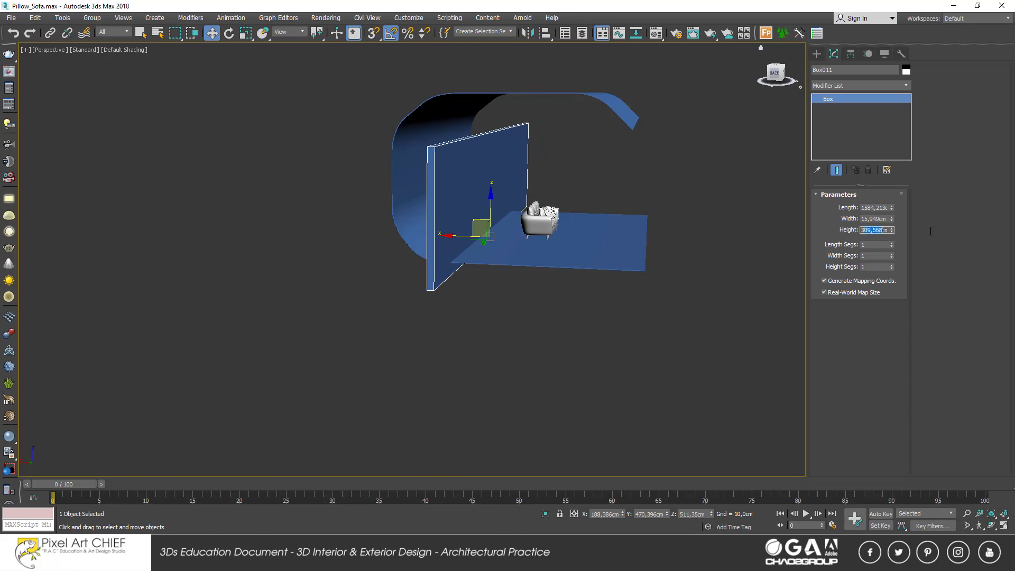
type("300")
key("Return")
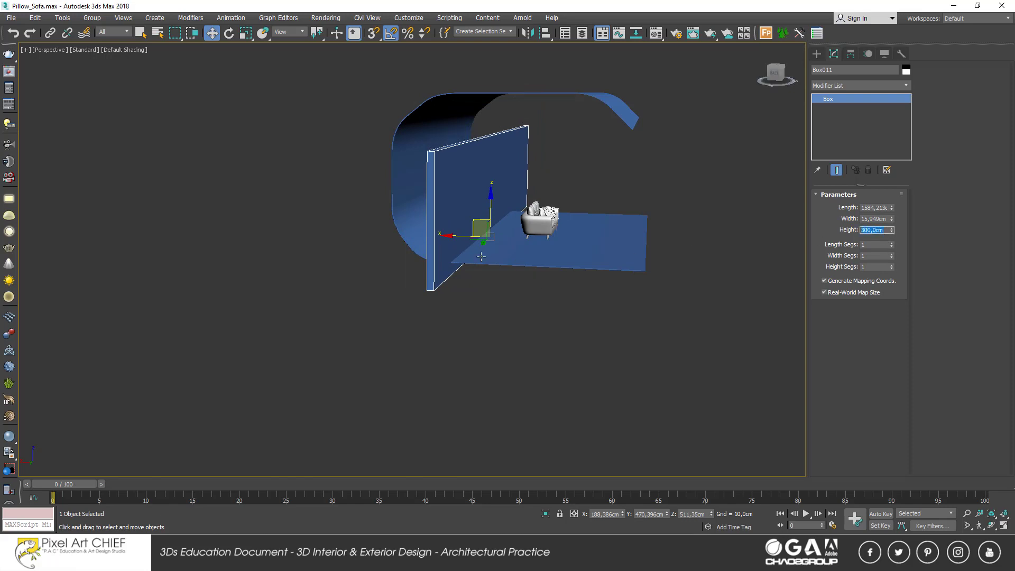
mouse_move(462, 238)
left_mouse_down()
mouse_move(479, 239)
mouse_move(492, 216)
left_mouse_up()
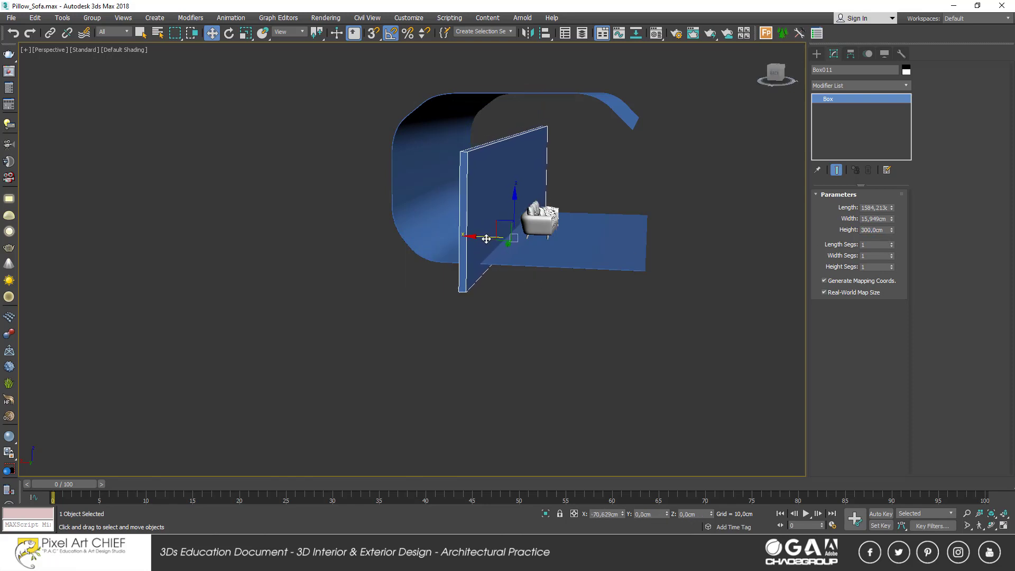
scroll(491, 216, "up", 5)
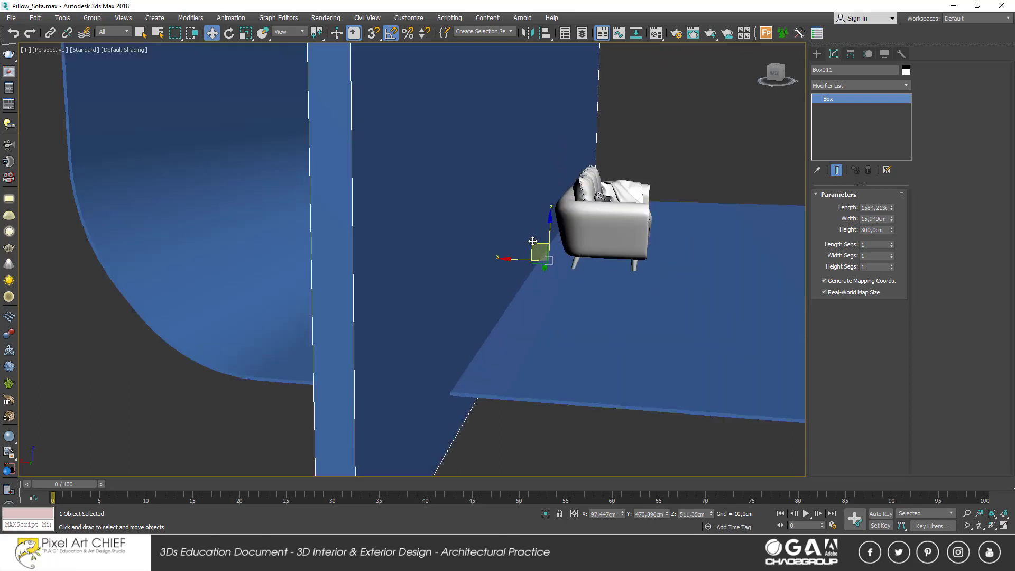
scroll(536, 254, "up", 3)
left_click_drag(519, 259, 494, 255)
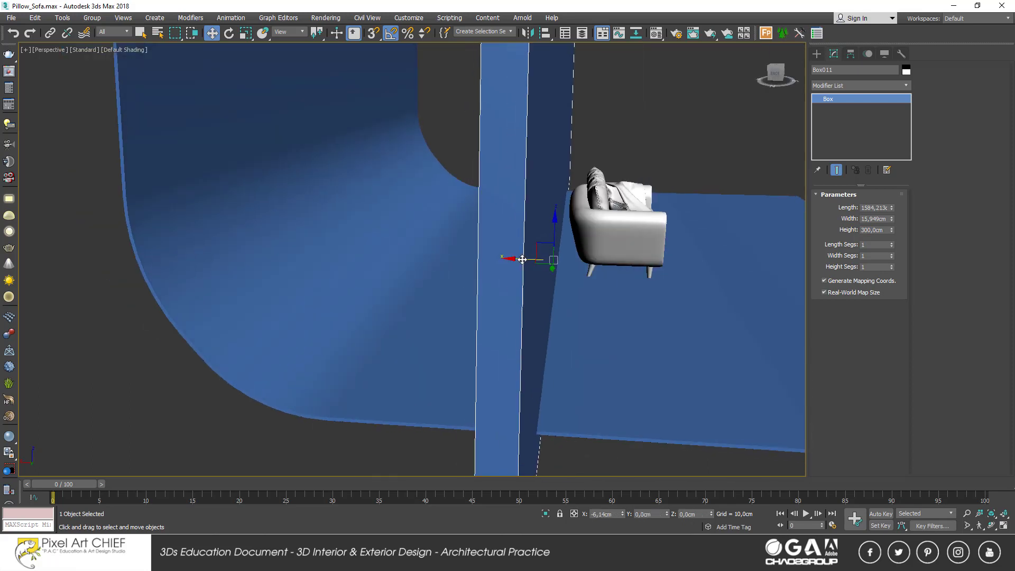
- Nudge the sofa group left, then reselect the wall box
left_click(639, 223)
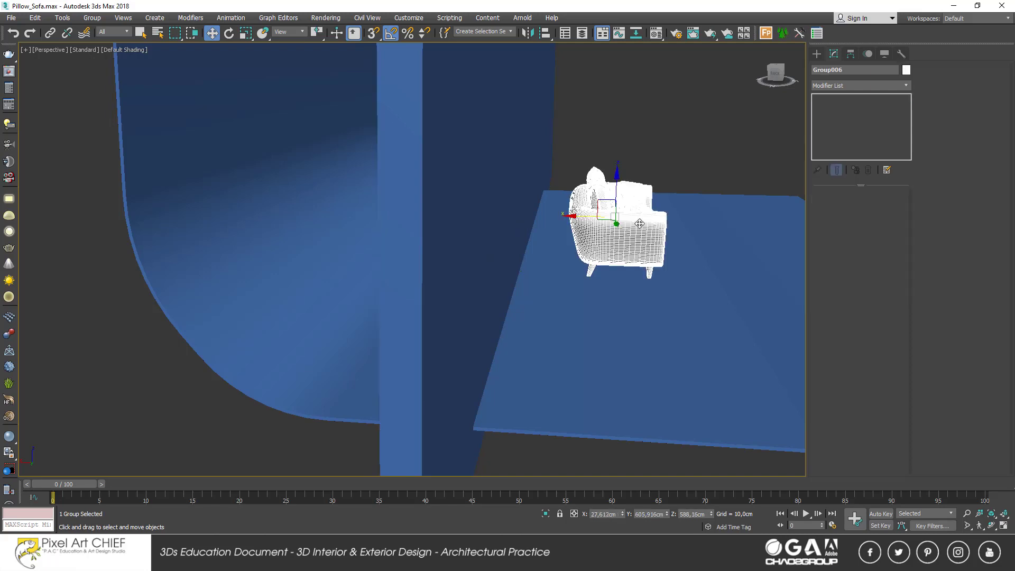
left_click_drag(580, 222, 552, 221)
left_click(502, 229)
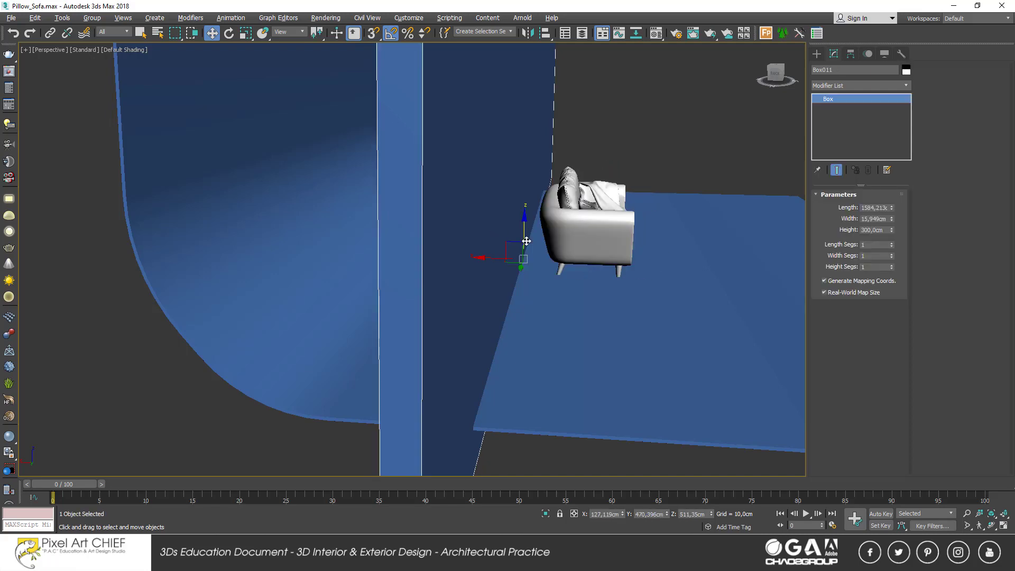
mouse_move(521, 226)
middle_mouse_down("alt")
mouse_move(452, 238)
mouse_move(460, 252)
middle_mouse_up("alt")
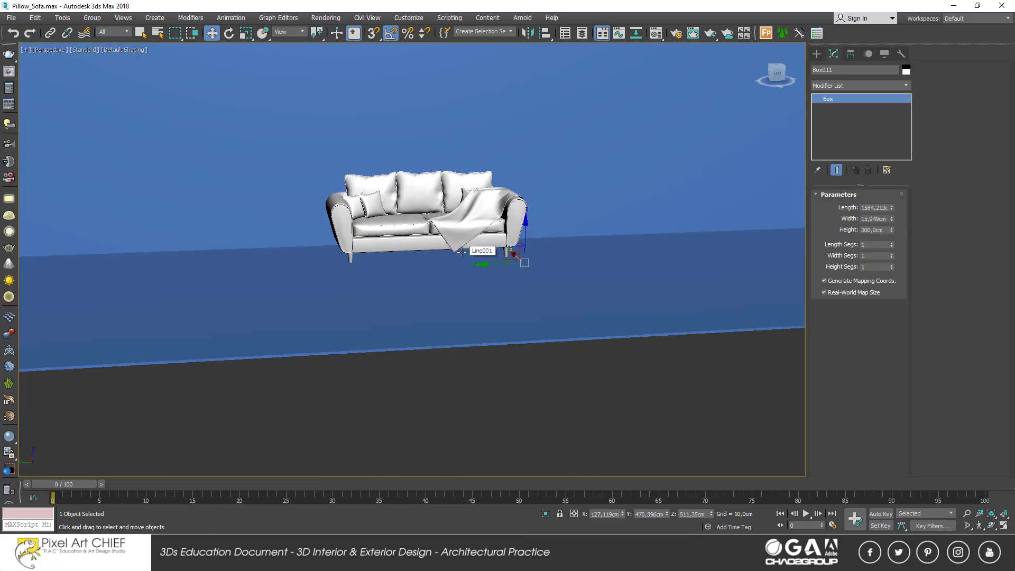
scroll(462, 252, "down", 3)
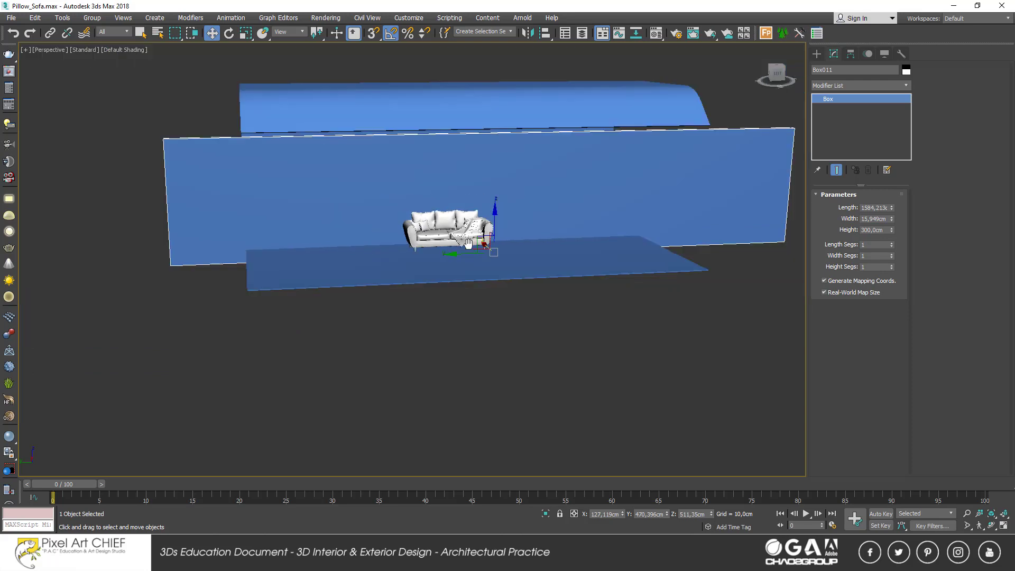
scroll(402, 272, "up", 2)
middle_click_drag(402, 273, 485, 261, "alt")
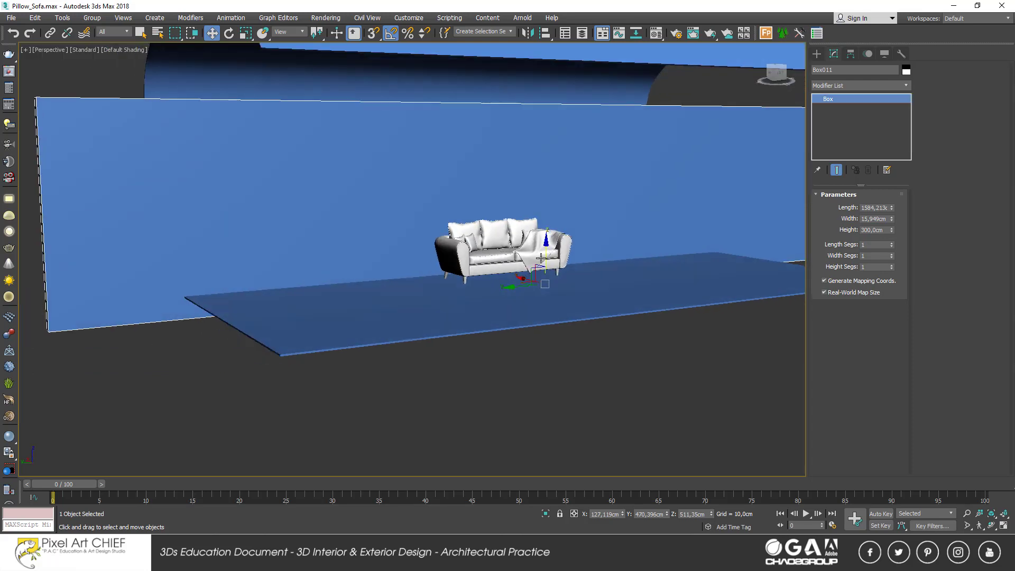
- Raise the wall, set its length to 839,633 cm and nudge it slightly left
left_click_drag(546, 257, 546, 239)
left_click_drag(891, 207, 892, 239)
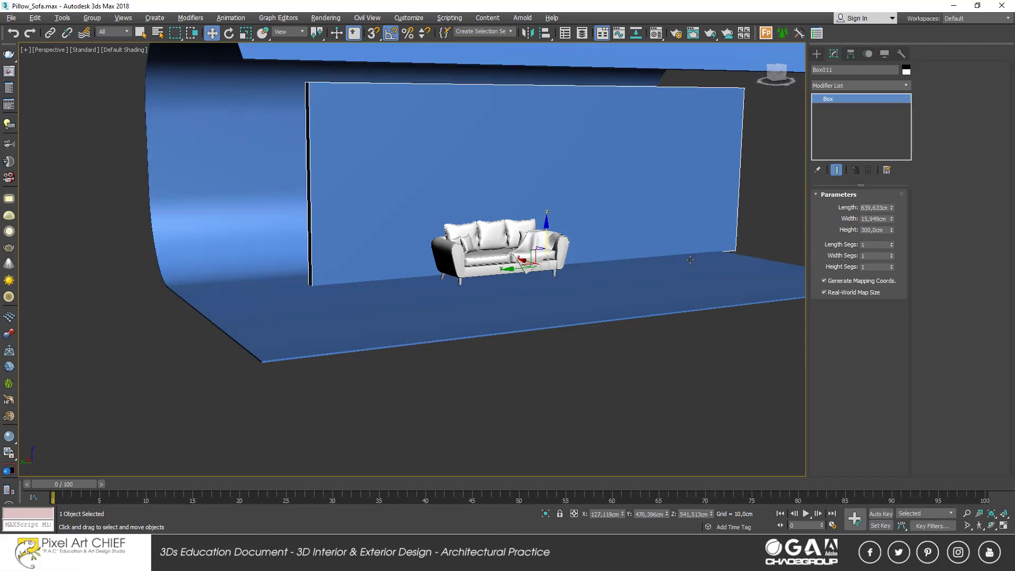
middle_click_drag(502, 253, 432, 261, "alt")
left_click_drag(432, 260, 432, 260)
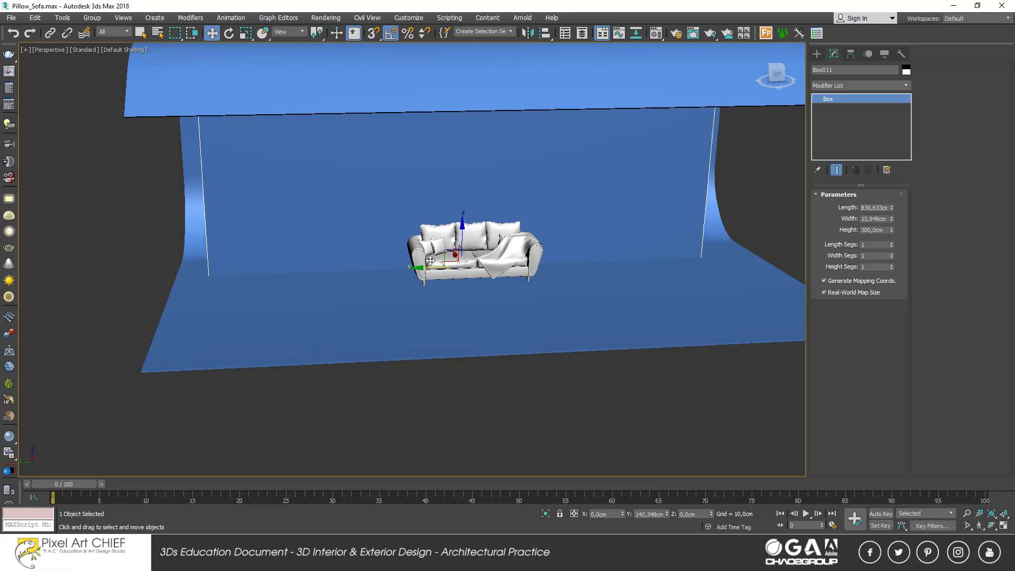
middle_click_drag(439, 277, 476, 280, "alt")
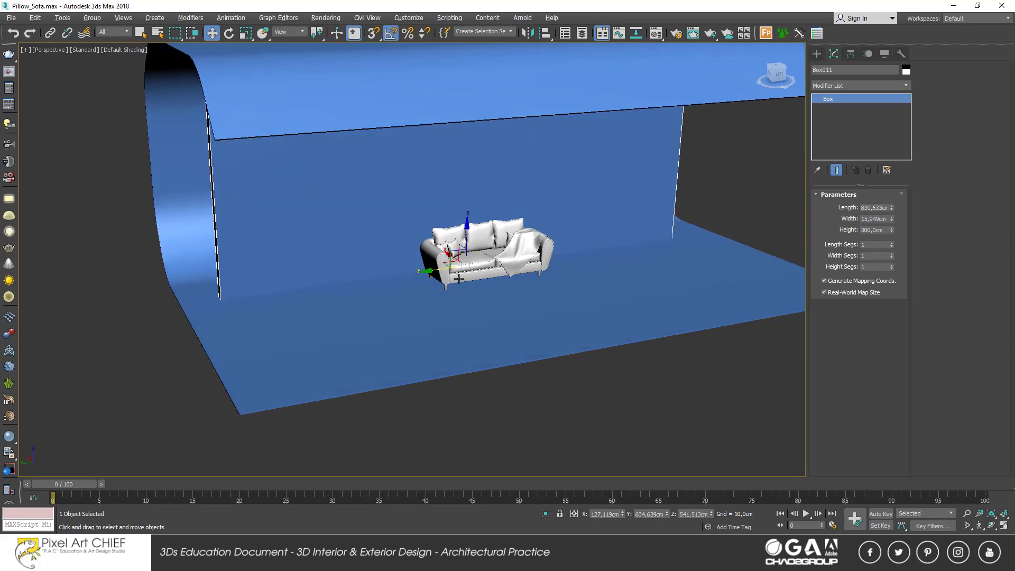
left_click(816, 53)
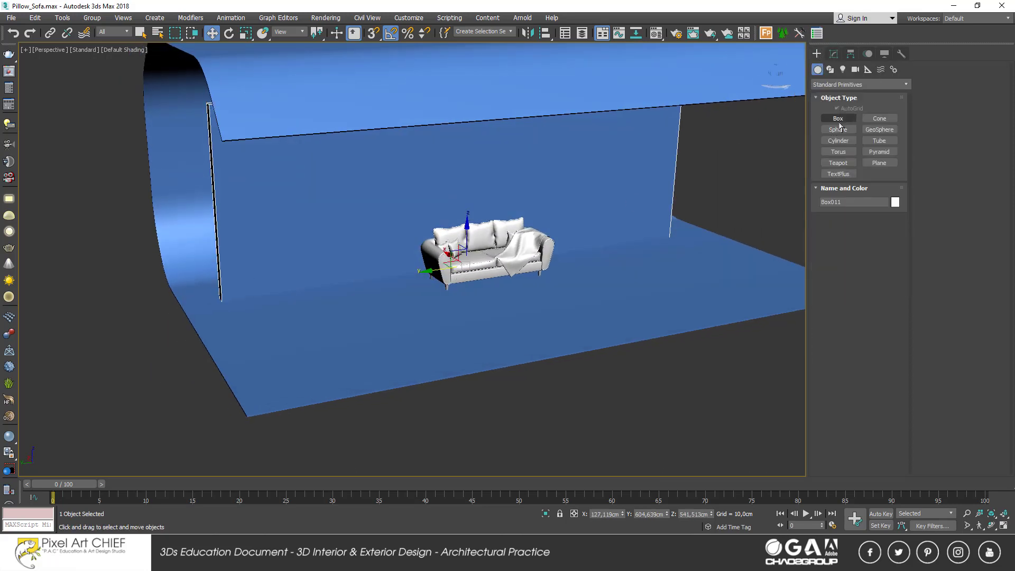
left_click(838, 119)
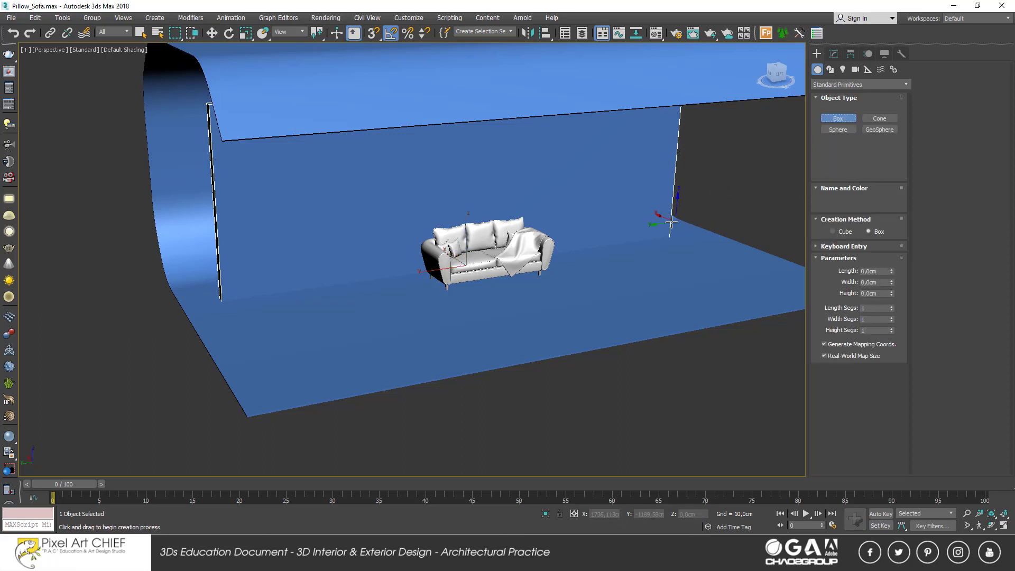
- Draw a thin floor slab, Box012 about 2.6 cm thick, under the sofa and shift it along X
left_click_drag(666, 235, 224, 299)
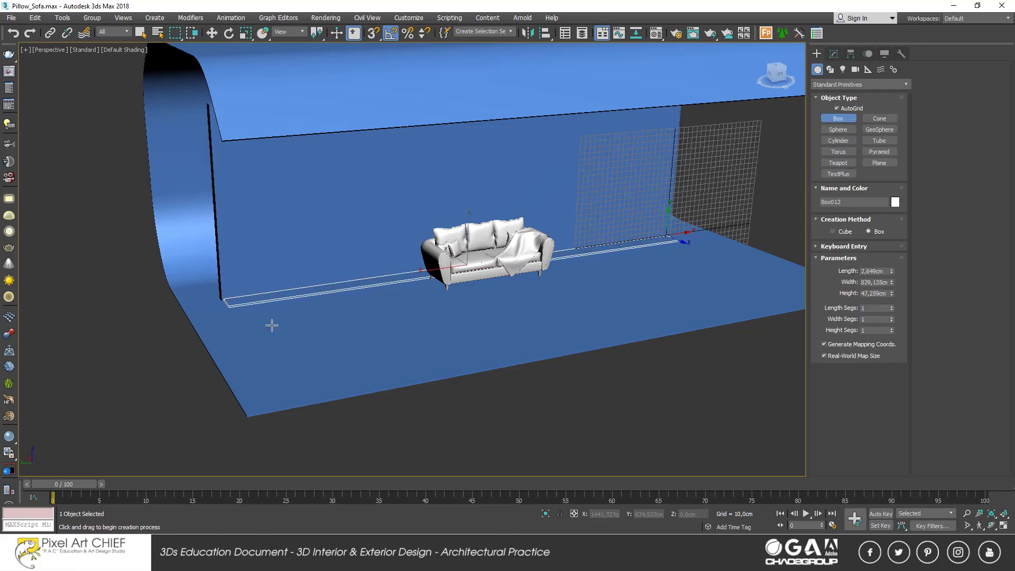
left_click(469, 369)
middle_click_drag(483, 364, 587, 301, "alt")
key("w")
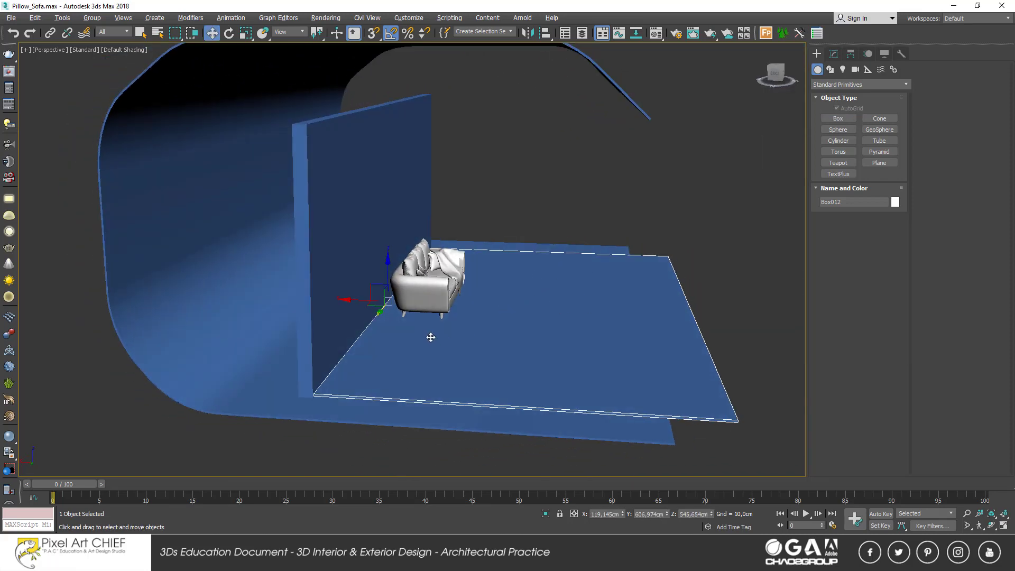
middle_click_drag(431, 337, 352, 317, "alt")
left_click_drag(359, 308, 366, 301)
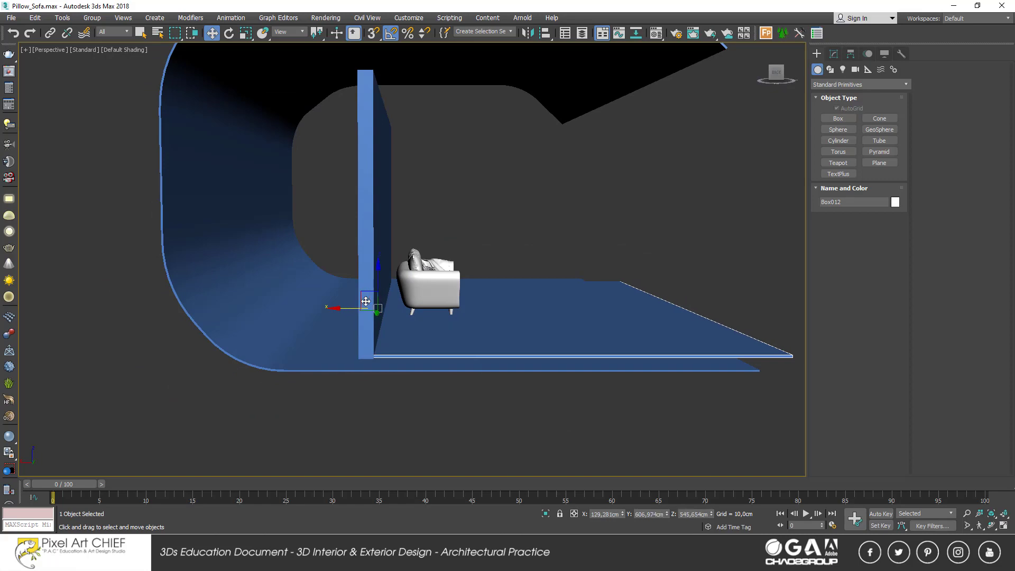
- Select the backdrop, wall panel and floor slab together, then reselect the sofa group
scroll(378, 282, "up", 4)
left_click(431, 283)
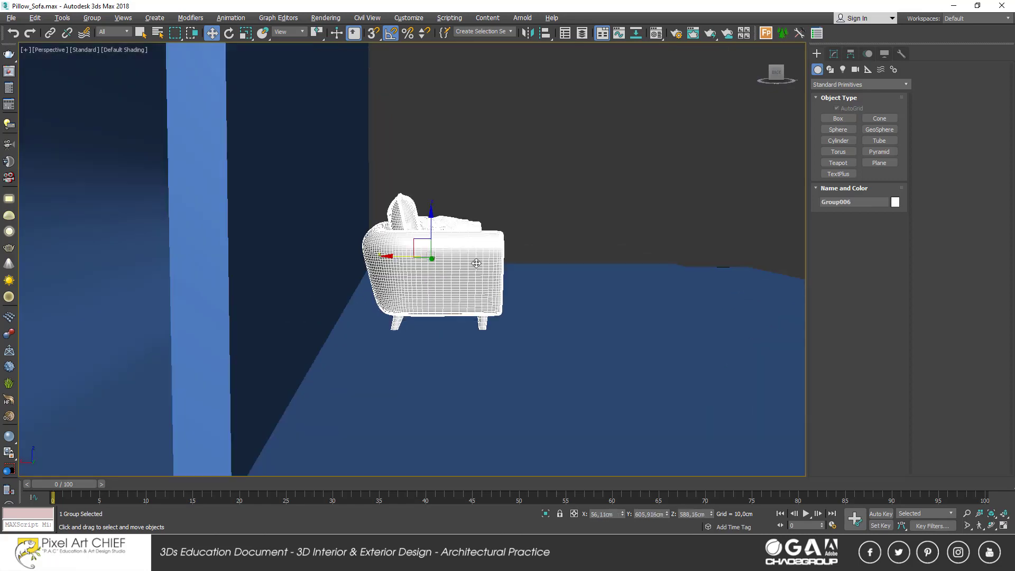
middle_click_drag(476, 263, 447, 264, "alt")
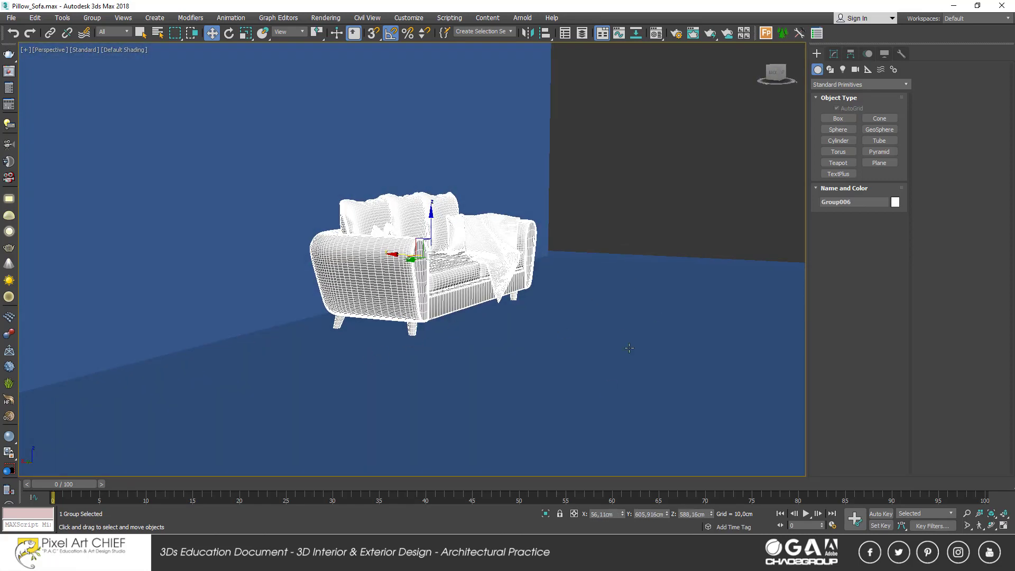
scroll(634, 200, "down", 5)
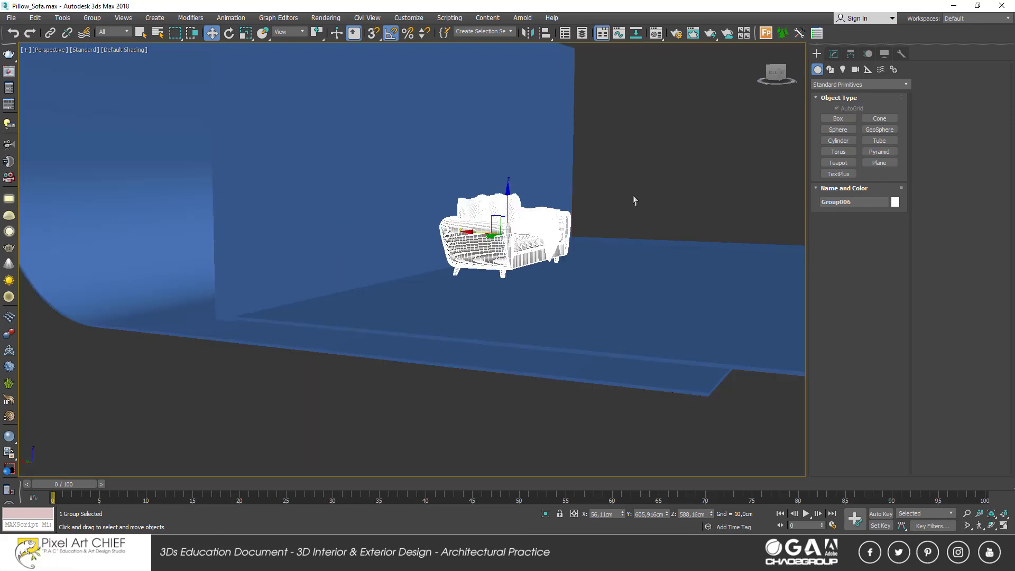
scroll(639, 199, "down", 3)
middle_click_drag(638, 199, 617, 243, "alt")
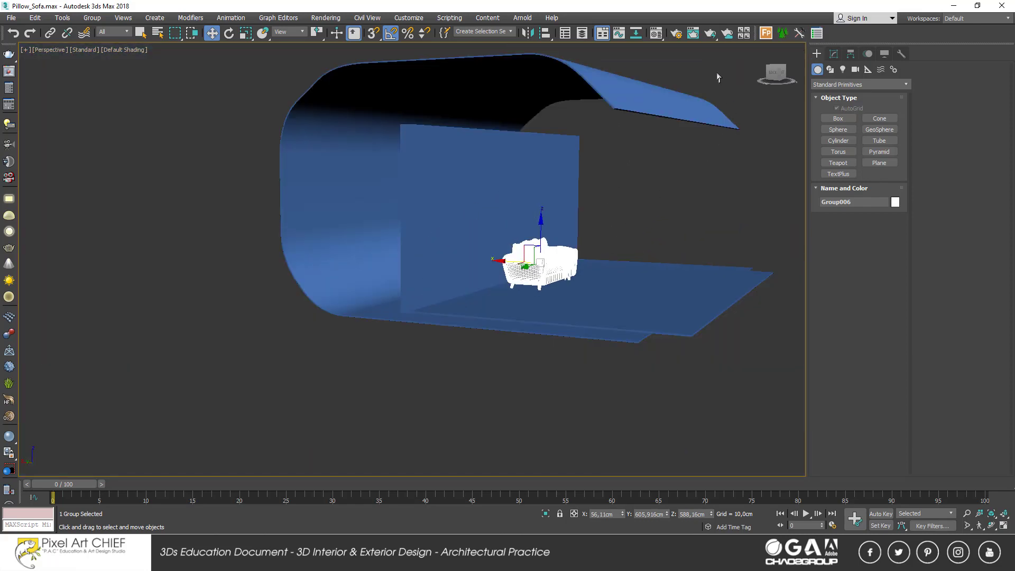
left_click_drag(393, 169, 264, 180)
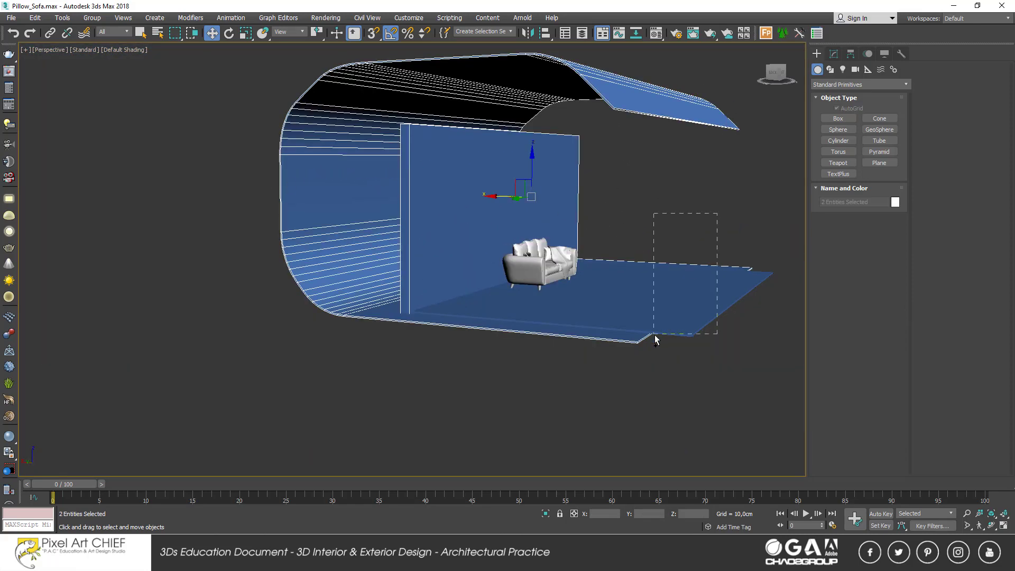
left_click_drag(654, 334, 654, 335, "ctrl")
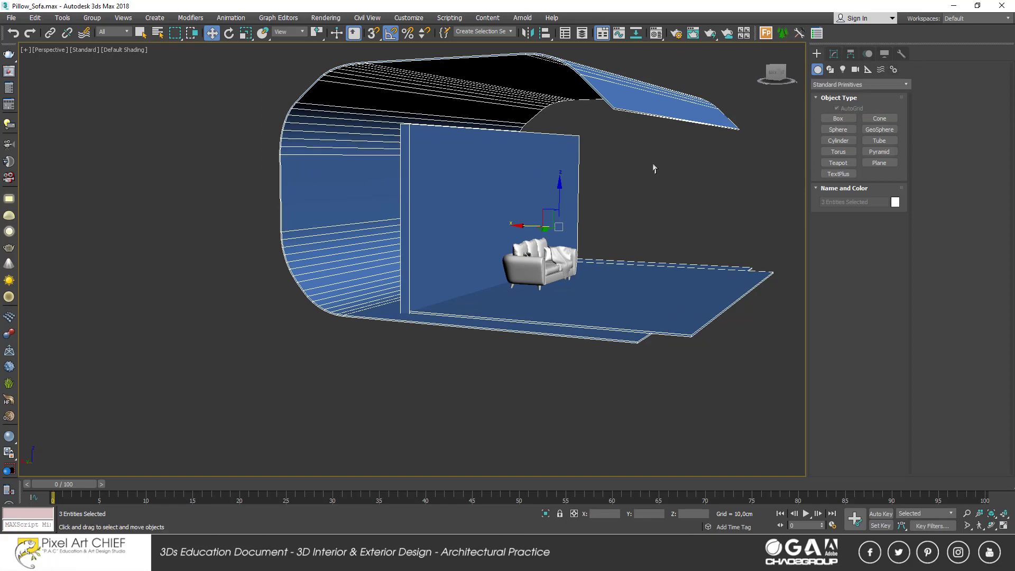
mouse_move(653, 168)
middle_mouse_down("alt")
mouse_move(633, 251)
mouse_move(569, 269)
mouse_move(584, 288)
mouse_move(534, 345)
middle_mouse_up("alt")
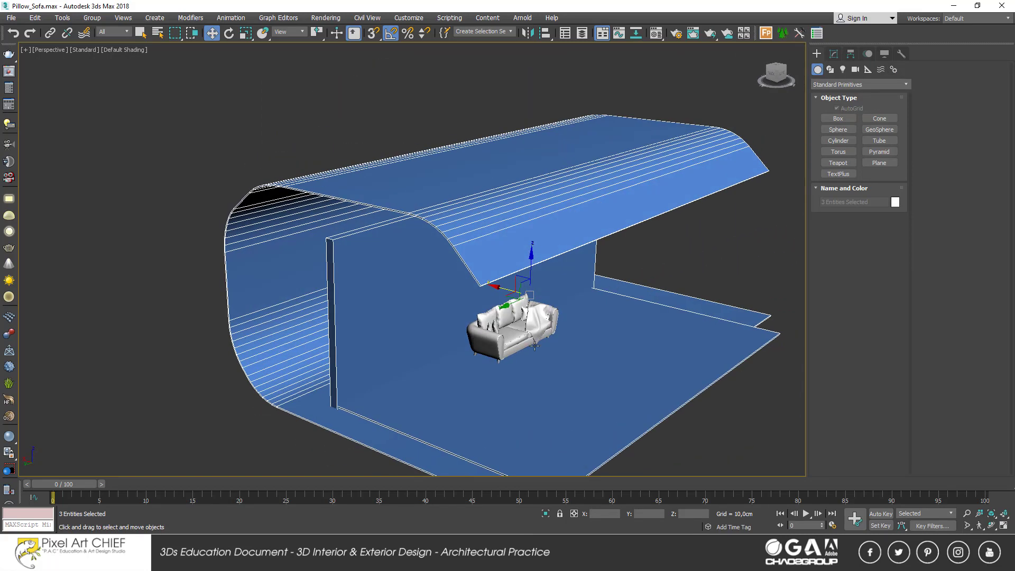
scroll(531, 344, "up", 3)
scroll(528, 341, "up", 4)
left_click(525, 258)
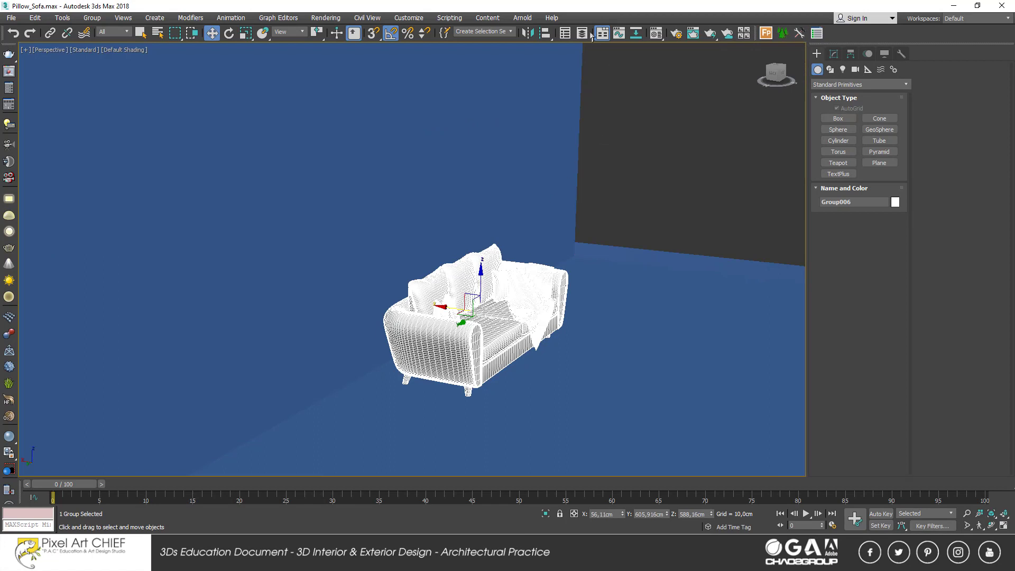
- Align the sofa group's Z minimum to Box012's Z maximum so it rests on the slab
left_click(550, 34)
left_click(637, 299)
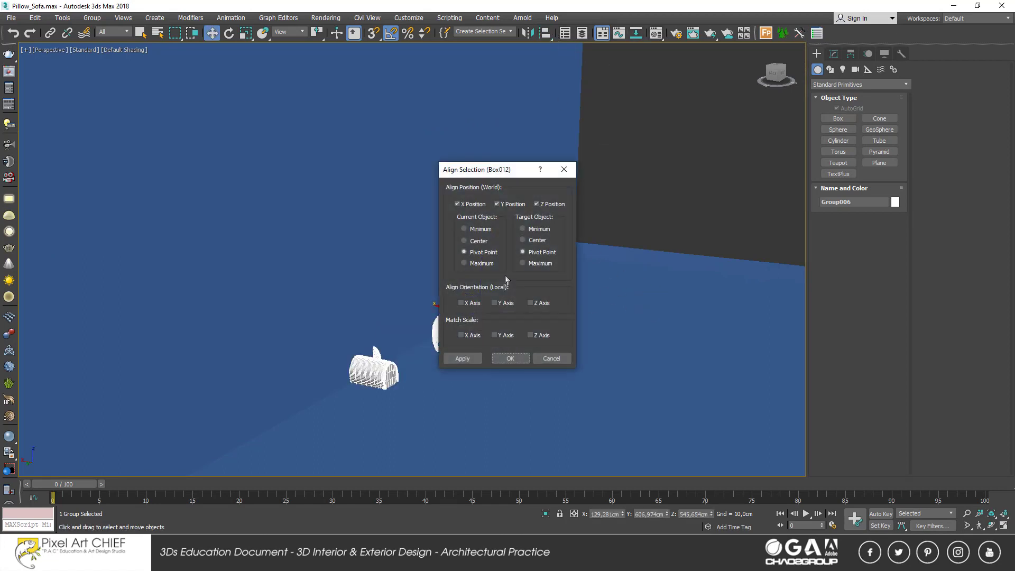
left_click(473, 204)
left_click(510, 204)
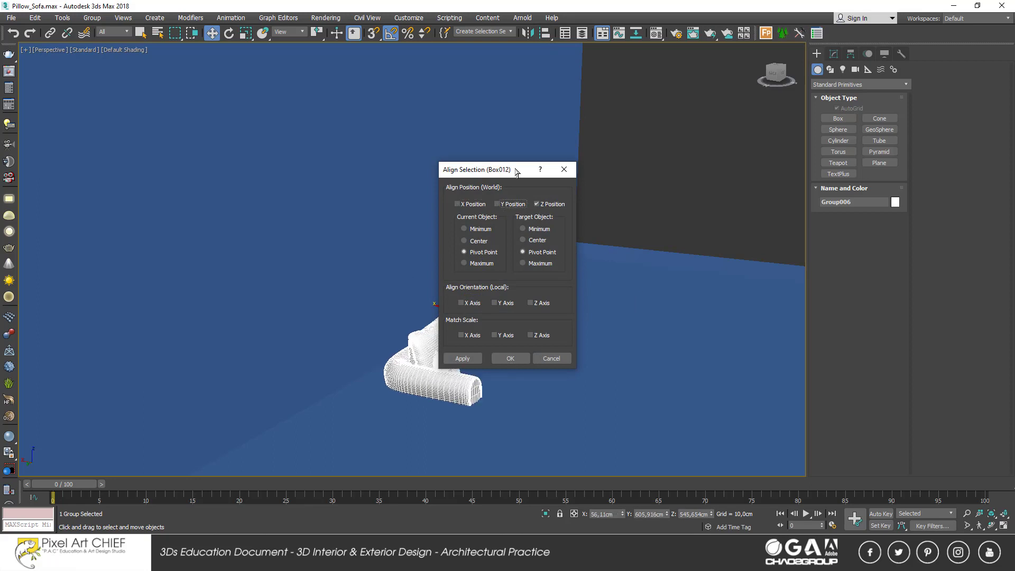
left_click_drag(516, 172, 707, 170)
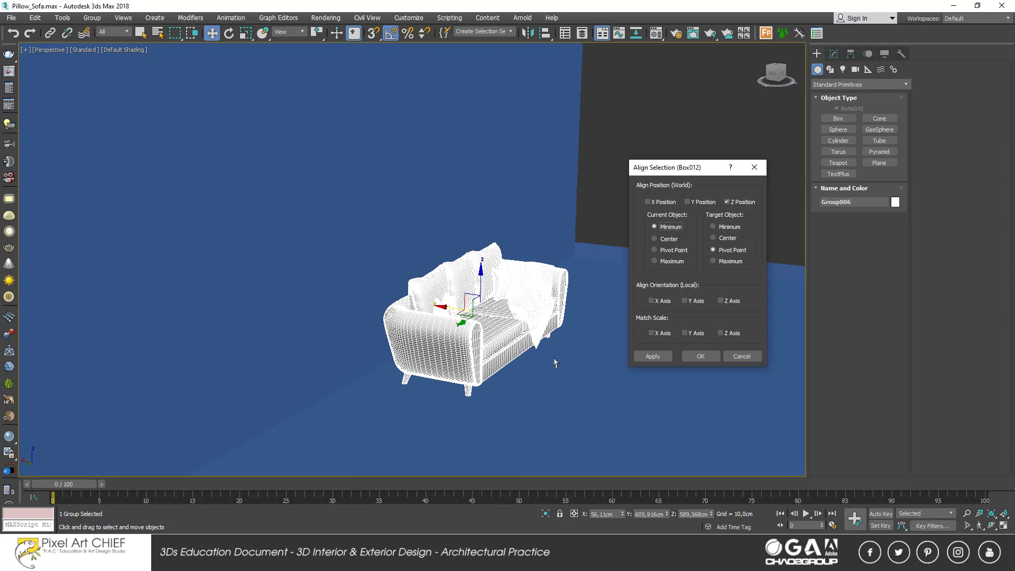
left_click(730, 261)
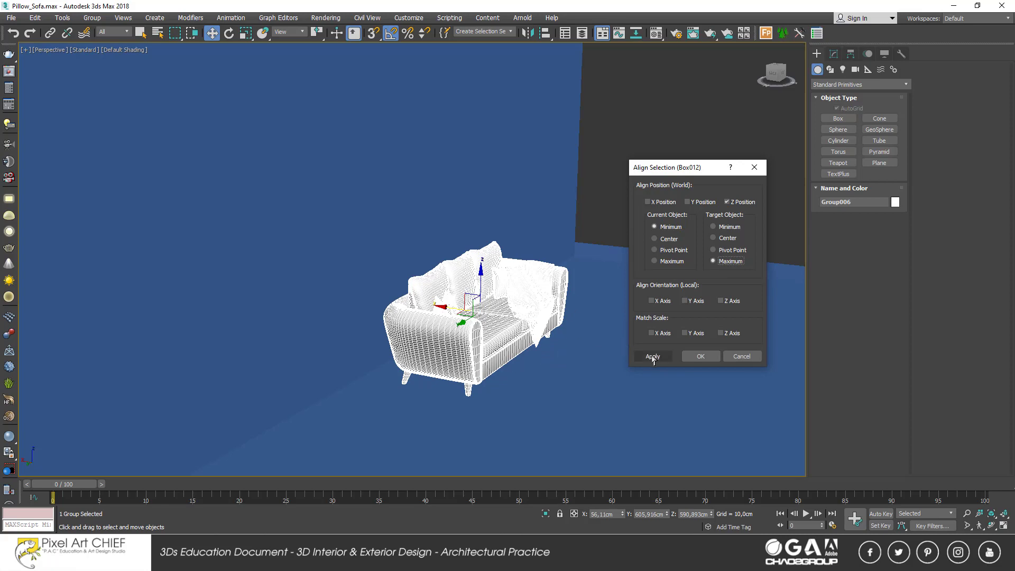
left_click(700, 356)
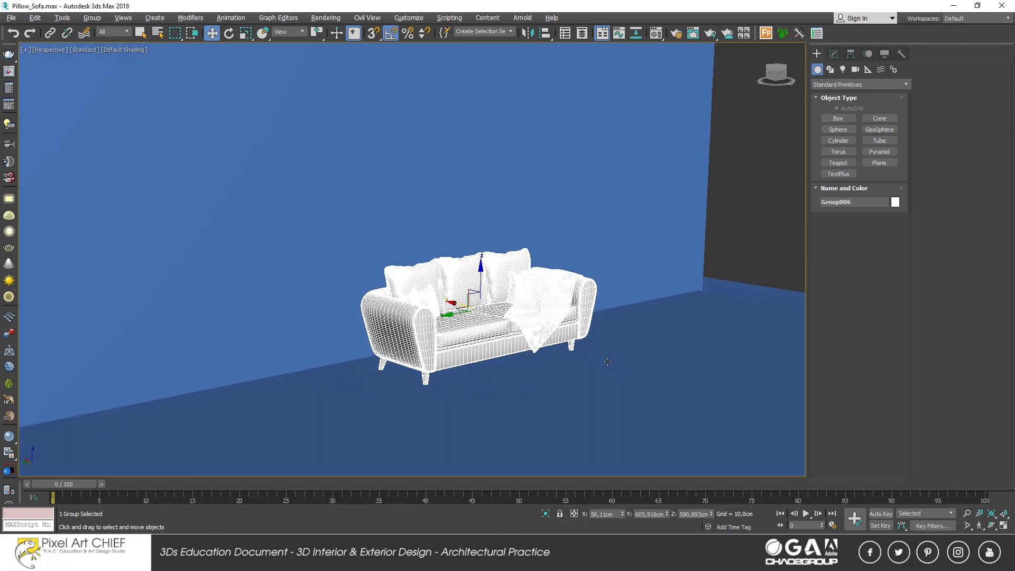
middle_click_drag(607, 362, 563, 359, "alt")
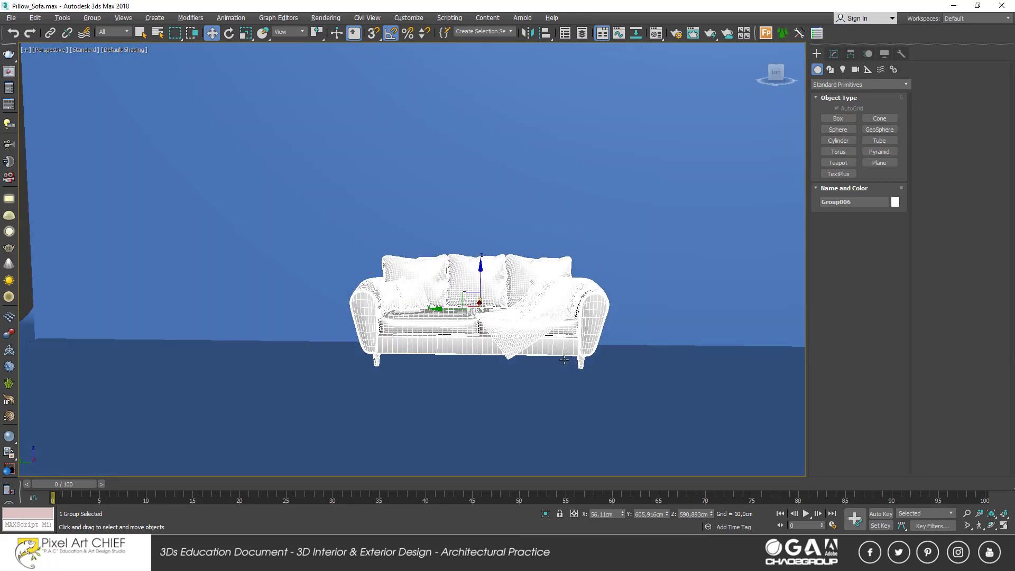
scroll(564, 360, "down", 1)
scroll(563, 365, "down", 2)
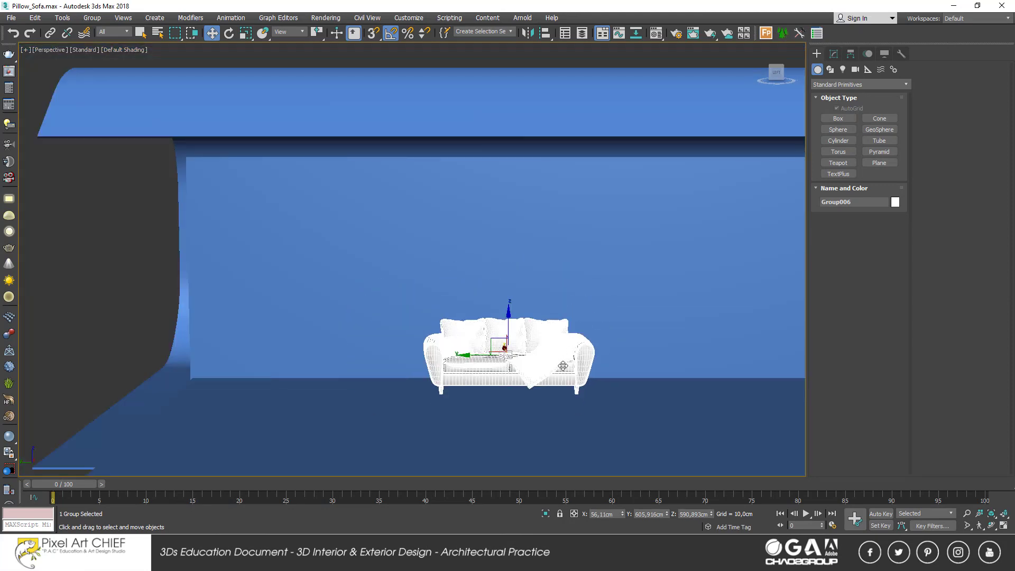
scroll(562, 366, "up", 2)
scroll(571, 359, "up", 1)
scroll(581, 354, "up", 1)
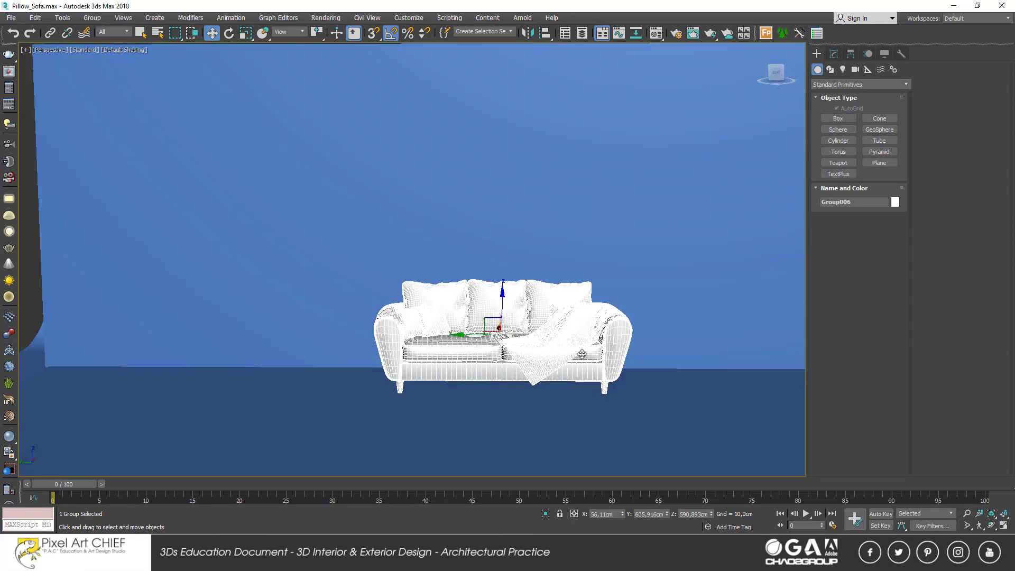
middle_click_drag(581, 354, 468, 265, "alt")
left_click(469, 264)
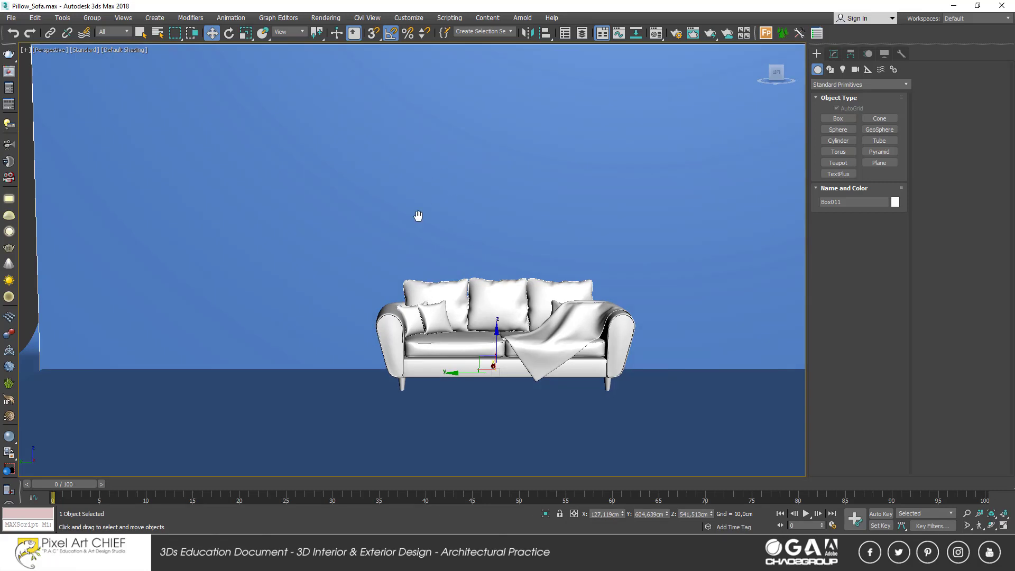
scroll(418, 216, "down", 2)
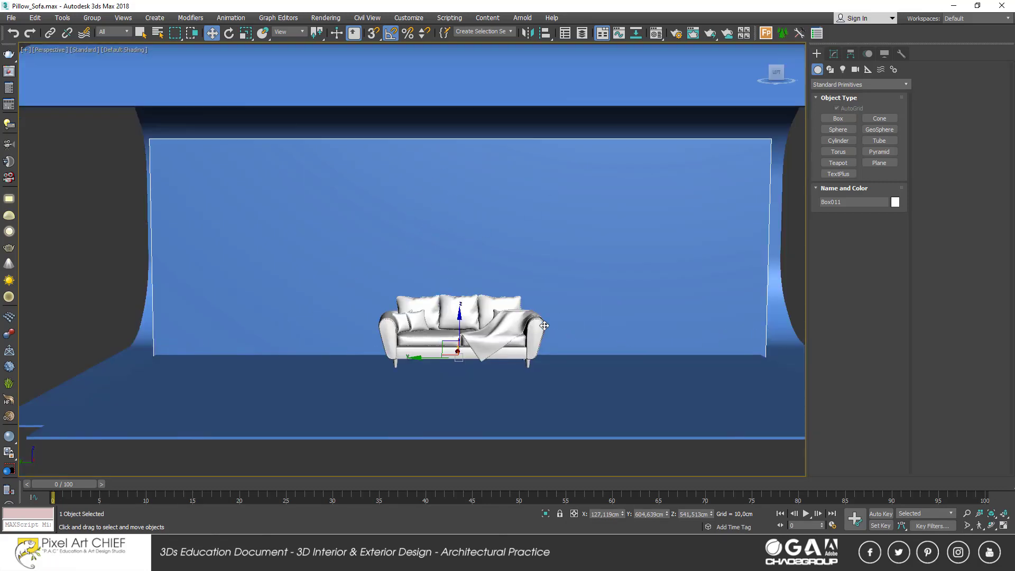
scroll(543, 325, "up", 2)
scroll(536, 328, "down", 2)
scroll(542, 325, "up", 1)
scroll(545, 322, "up", 1)
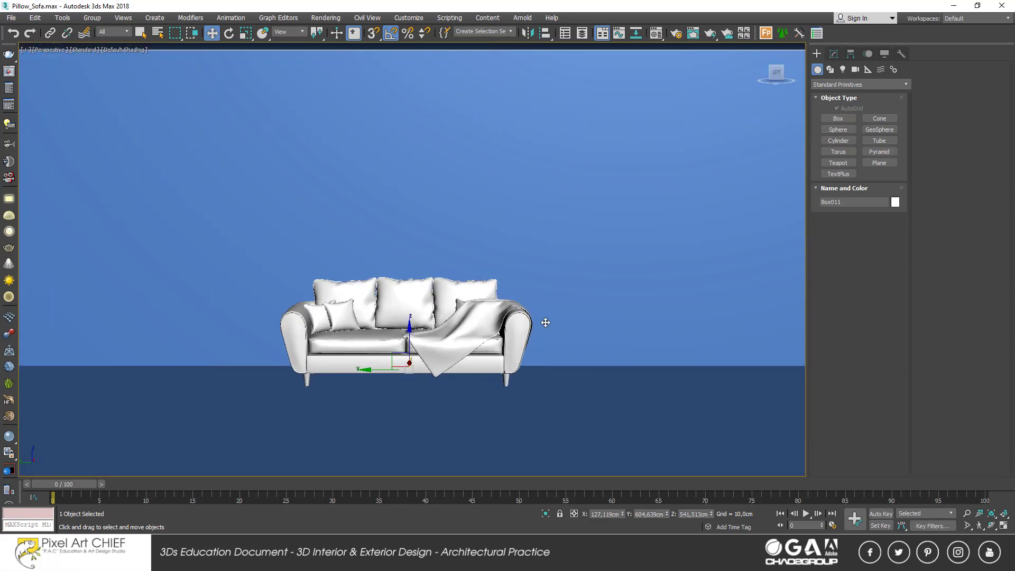
scroll(546, 322, "down", 1)
scroll(534, 333, "down", 1)
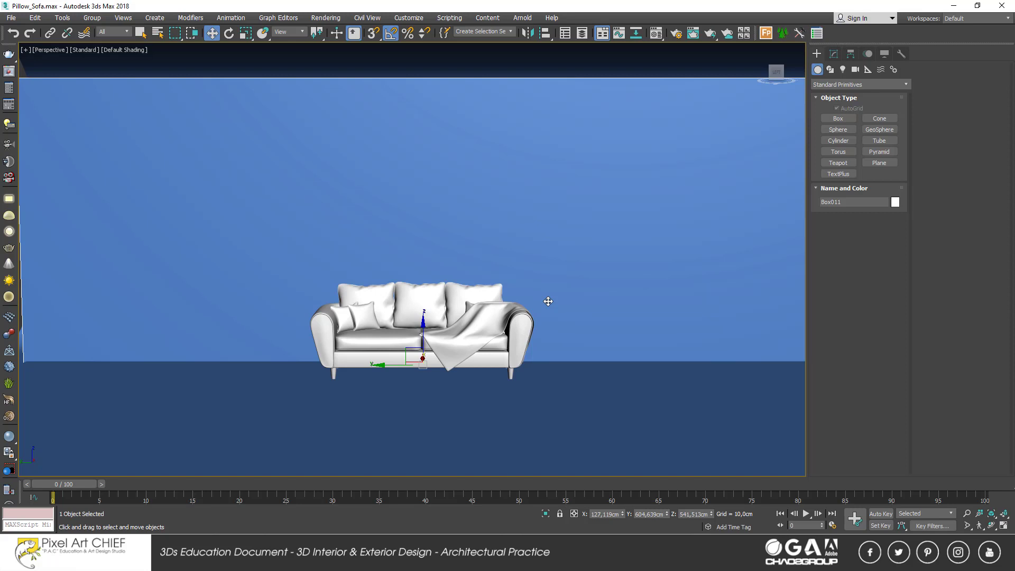
- Draw a thin flat strip box, Box013, starting from the wall corner
left_click(838, 118)
scroll(430, 378, "down", 5)
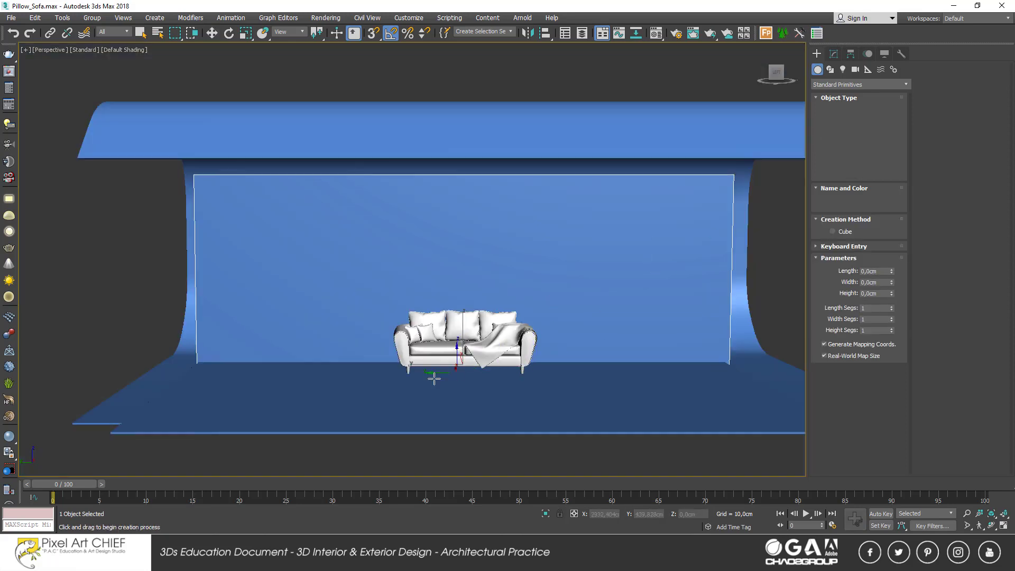
scroll(290, 380, "up", 5)
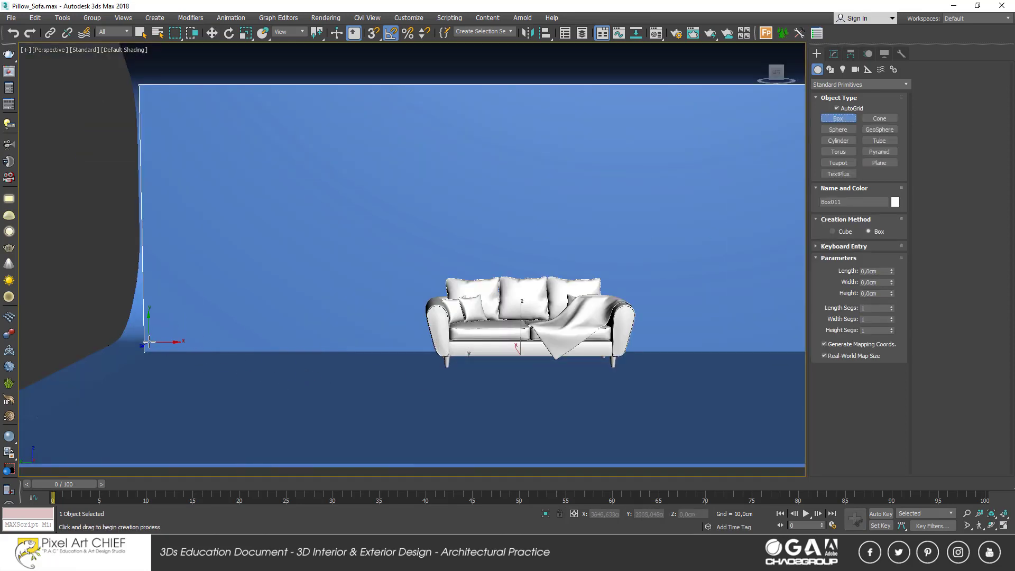
scroll(679, 378, "down", 3)
left_click_drag(148, 342, 714, 362)
scroll(645, 357, "up", 3)
scroll(630, 367, "down", 4)
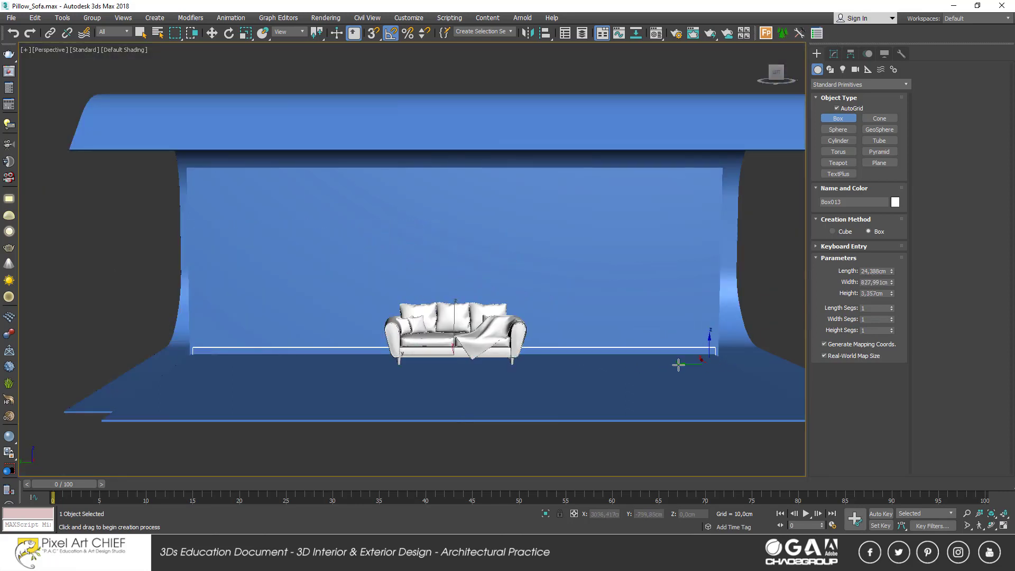
left_click(534, 341)
middle_click_drag(534, 341, 584, 356, "alt")
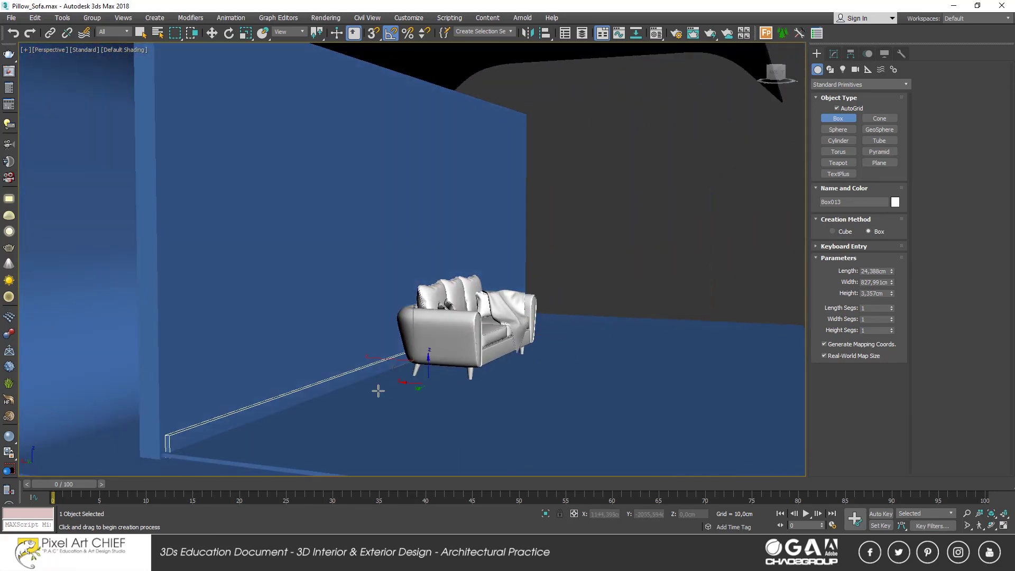
- Raise Box013 by Offset Z 8 cm, then another 4 cm, in Move Transform Type-In
key("w")
left_click_drag(415, 331, 417, 344)
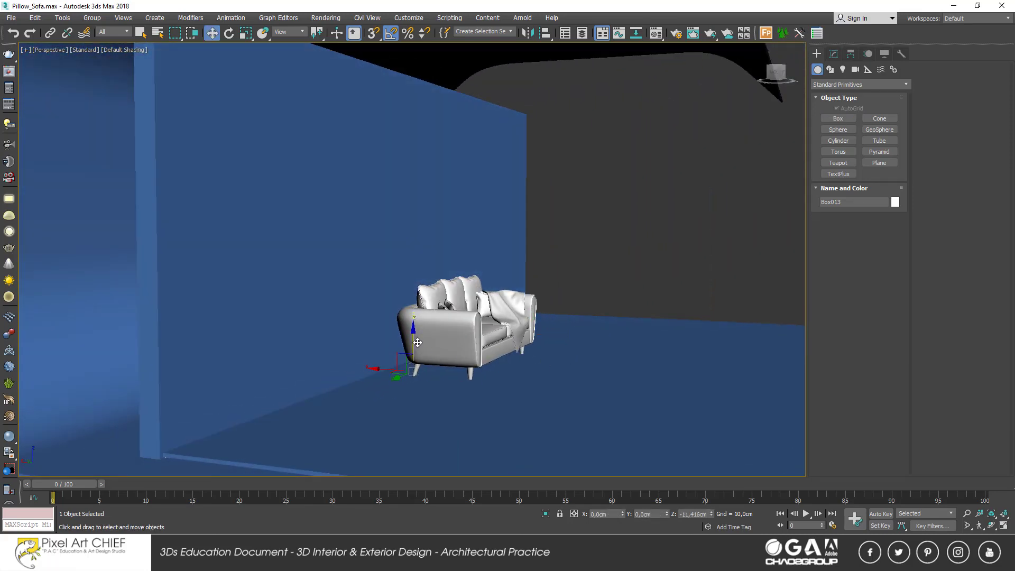
key("F12")
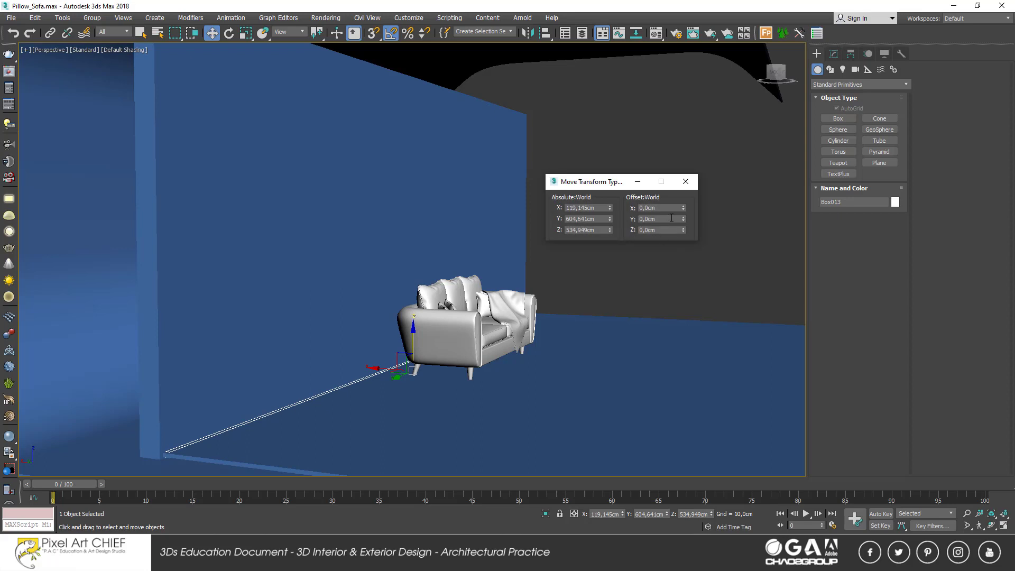
type("8")
key("Return")
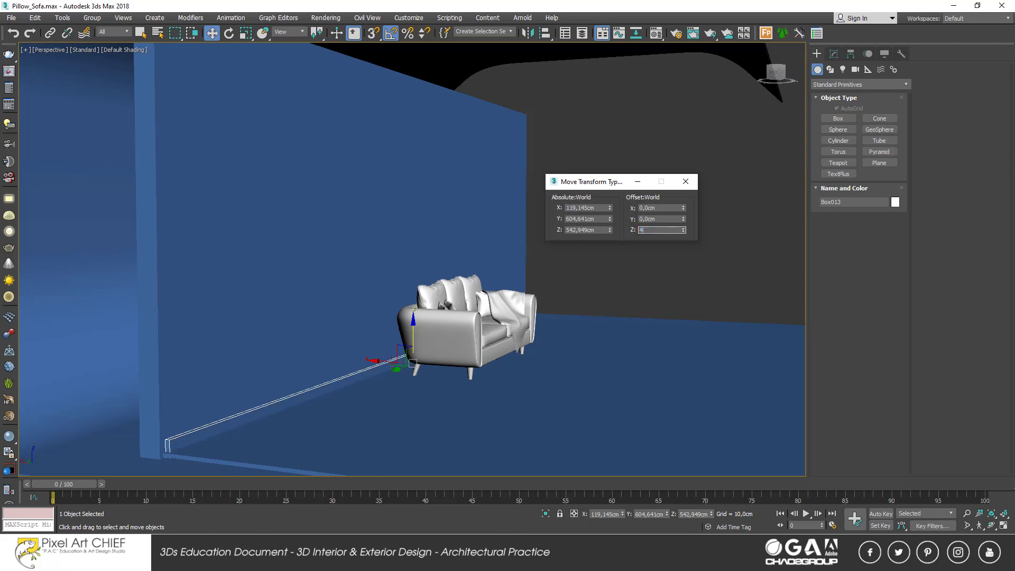
key("Return")
left_click(685, 182)
- Nudge Box013 along X until it sits against the backdrop wall
scroll(412, 362, "up", 3)
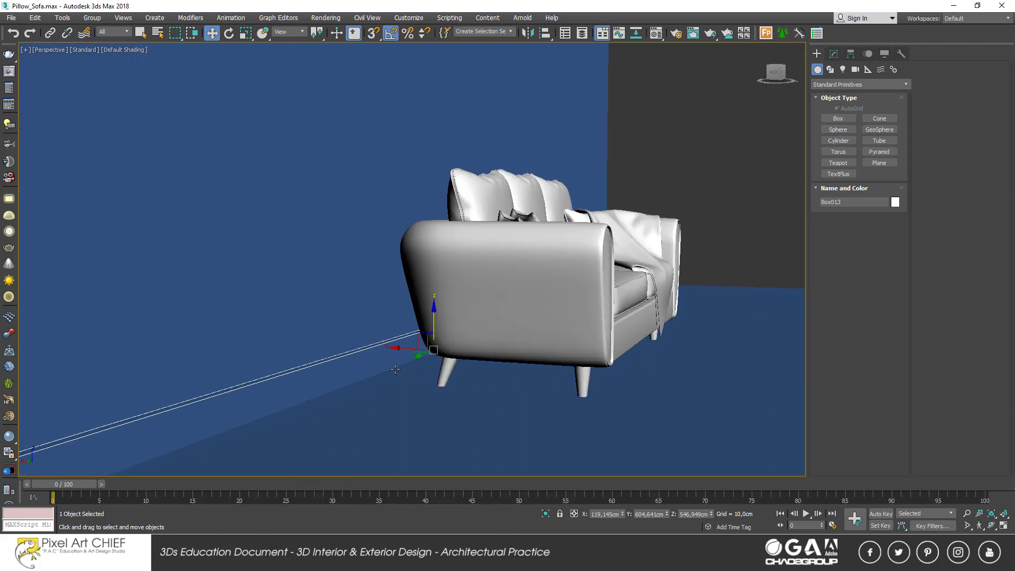
mouse_move(396, 370)
middle_mouse_down("alt")
mouse_move(413, 368)
mouse_move(413, 358)
middle_mouse_up("alt")
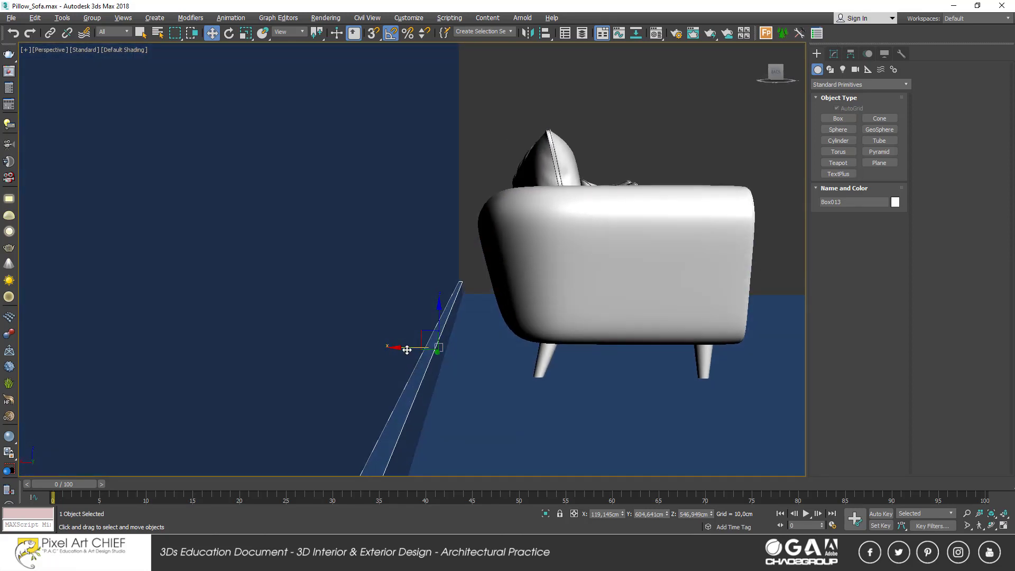
left_click_drag(407, 349, 408, 351)
scroll(406, 394, "up", 1)
scroll(405, 396, "up", 2)
scroll(405, 397, "up", 1)
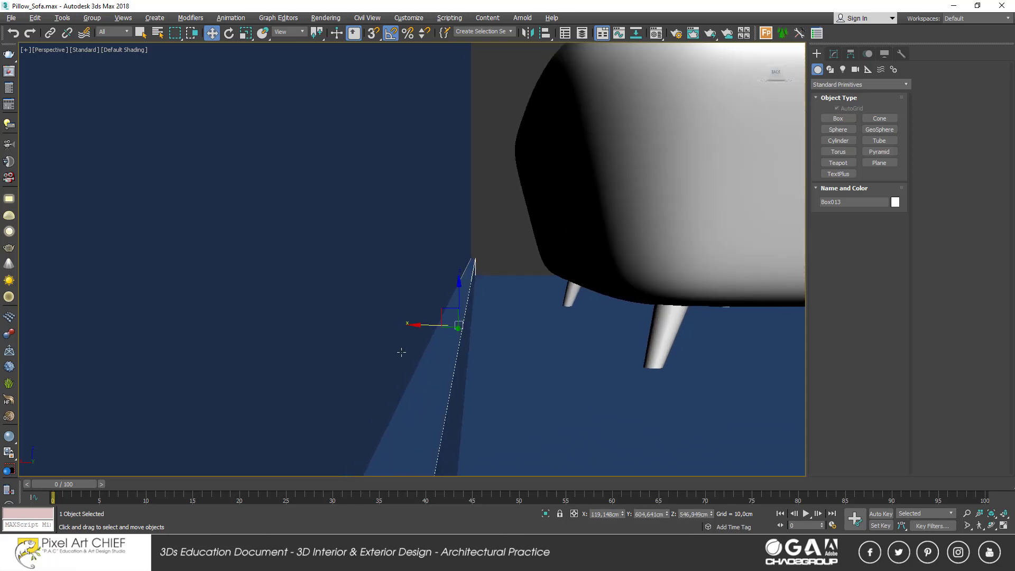
scroll(407, 370, "up", 1)
left_click_drag(434, 323, 434, 322)
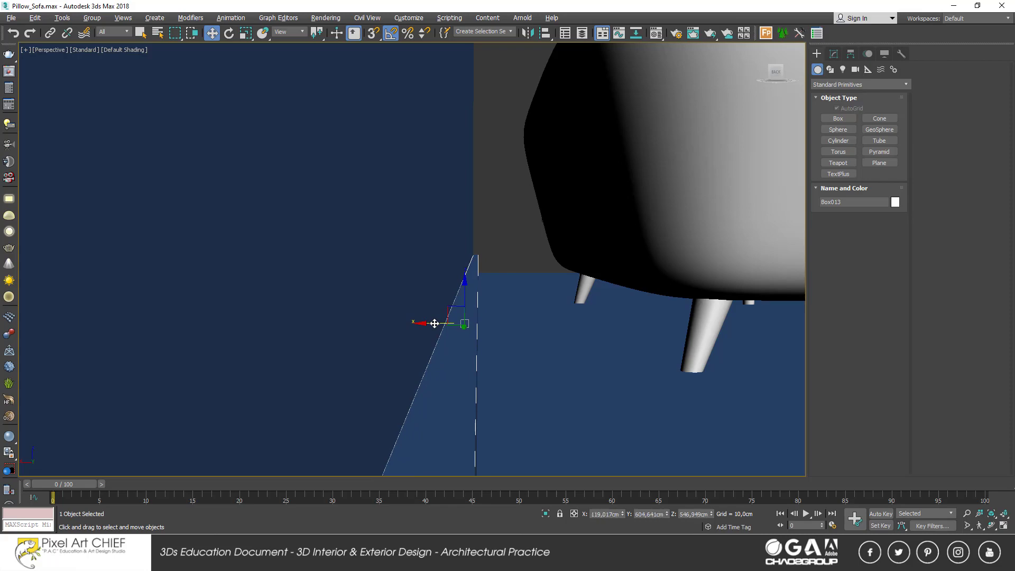
mouse_move(430, 328)
middle_mouse_down("alt")
mouse_move(428, 338)
mouse_move(273, 365)
mouse_move(388, 350)
middle_mouse_up("alt")
key("shift+z")
key("shift+z")
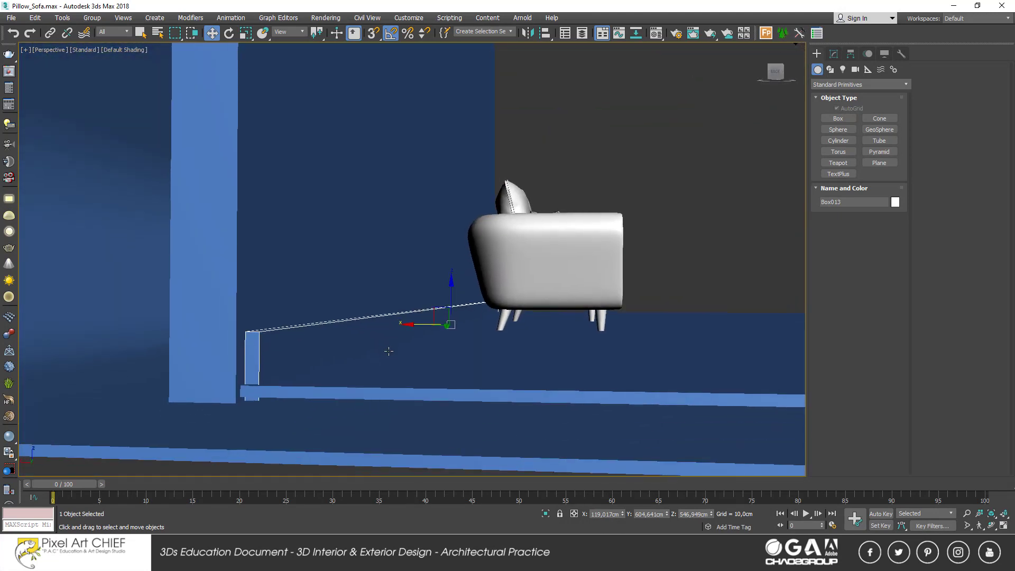
- Convert Box013 to Editable Poly and select its end polygon
right_click(377, 341)
mouse_move(422, 454)
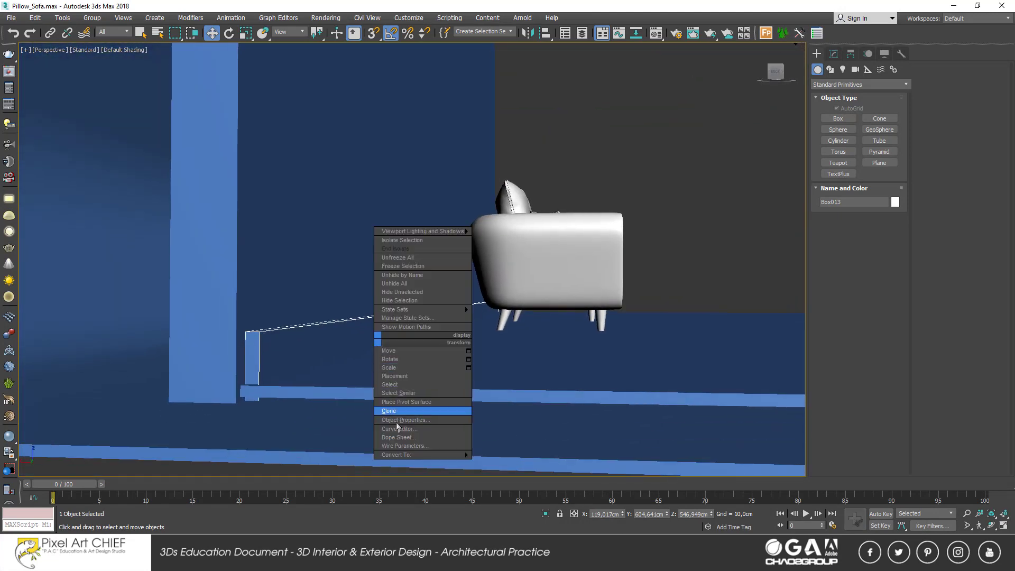
left_click(502, 463)
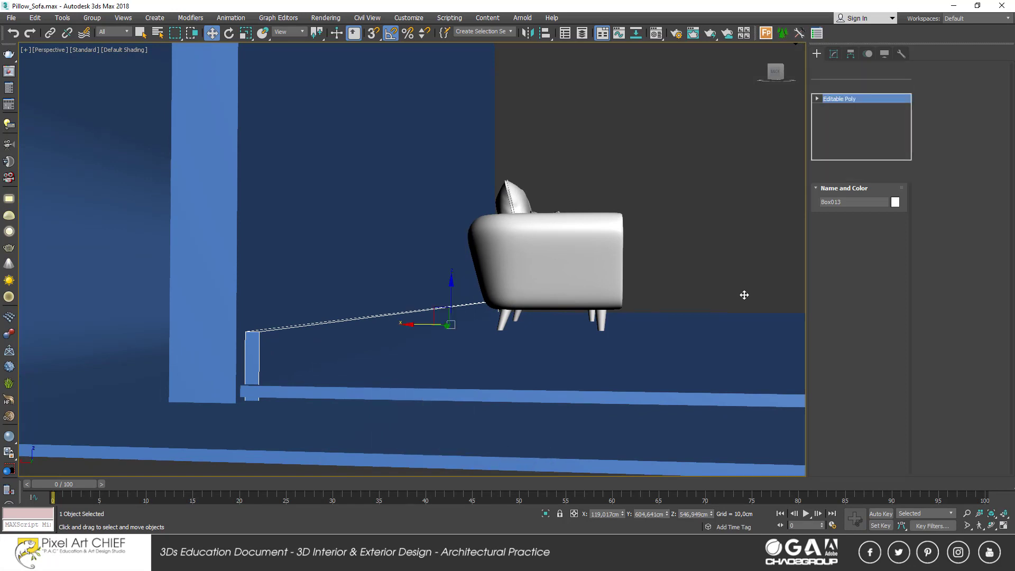
left_click(870, 207)
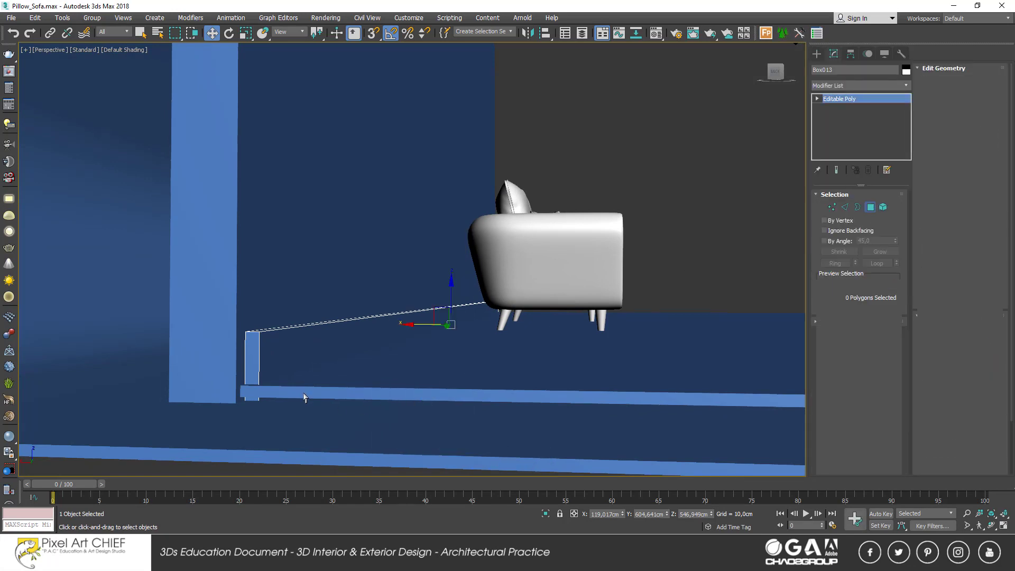
middle_click_drag(301, 396, 321, 373, "alt")
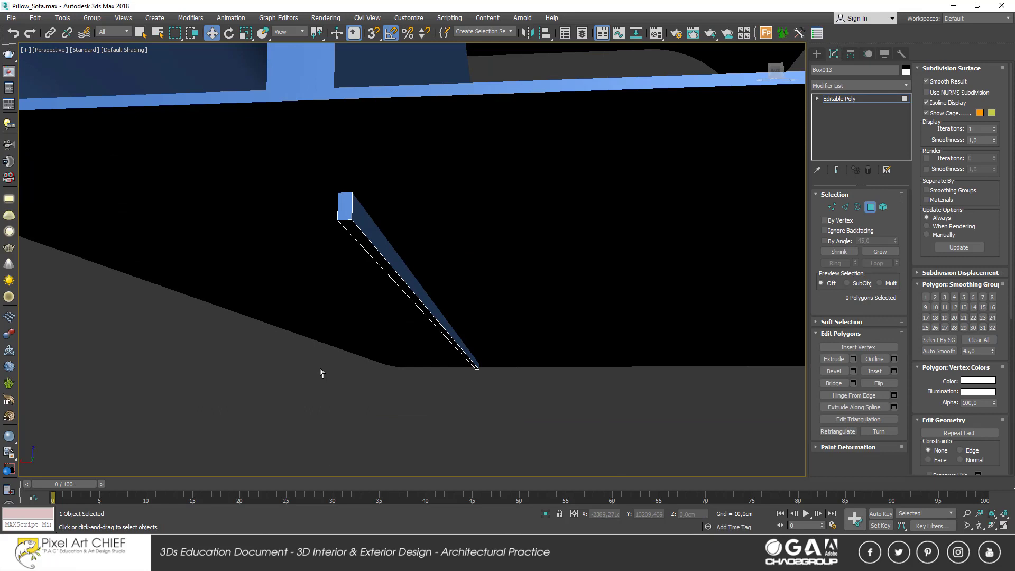
left_click(388, 282)
- Move the end face so the strip runs behind the sofa, then exit Polygon level
mouse_move(391, 271)
middle_mouse_down("alt")
mouse_move(435, 342)
mouse_move(470, 351)
middle_mouse_up("alt")
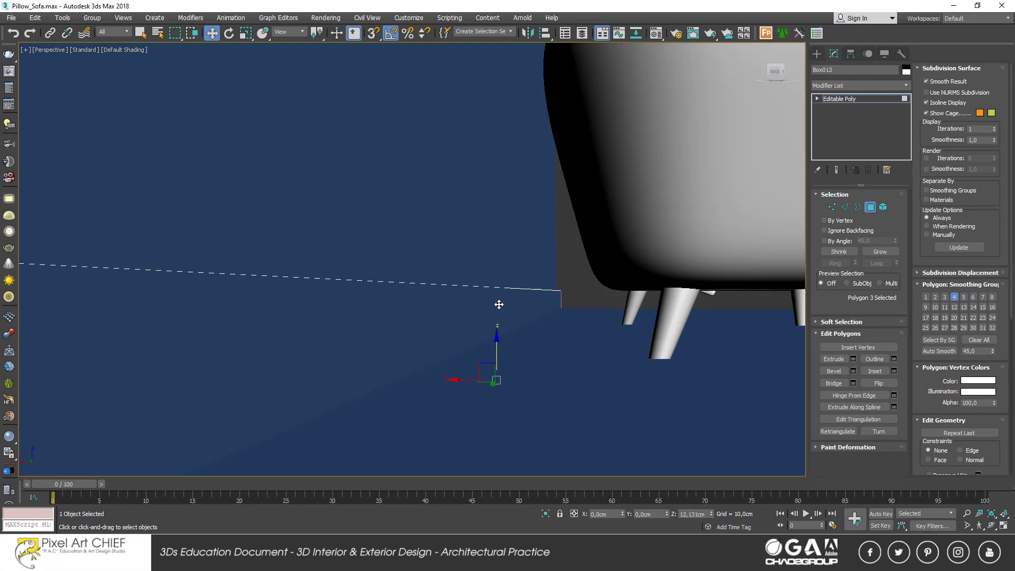
scroll(498, 303, "down", 5)
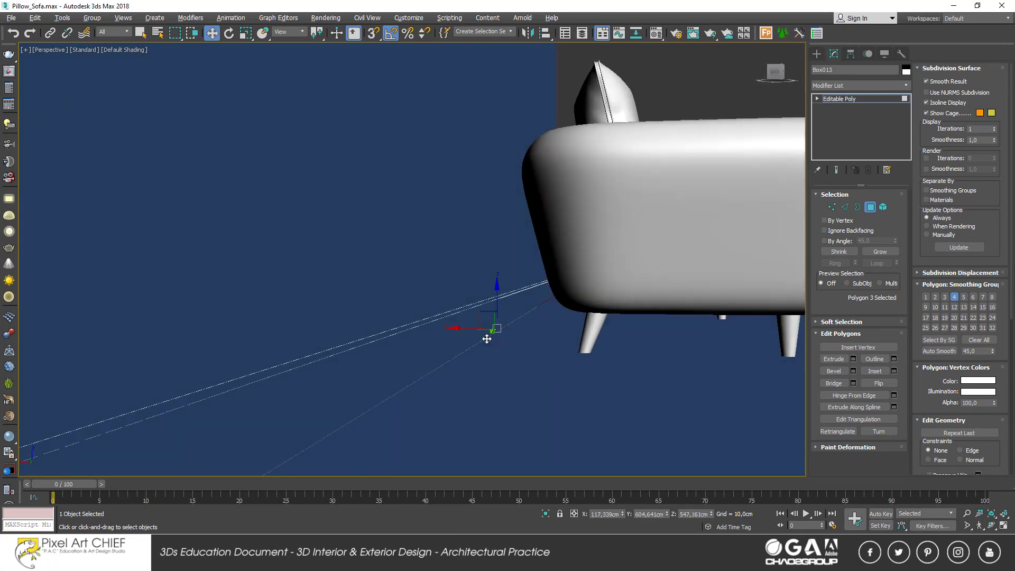
mouse_move(498, 302)
middle_mouse_down("alt")
mouse_move(555, 296)
mouse_move(567, 265)
mouse_move(523, 306)
middle_mouse_up("alt")
left_click(870, 206)
scroll(566, 265, "down", 4)
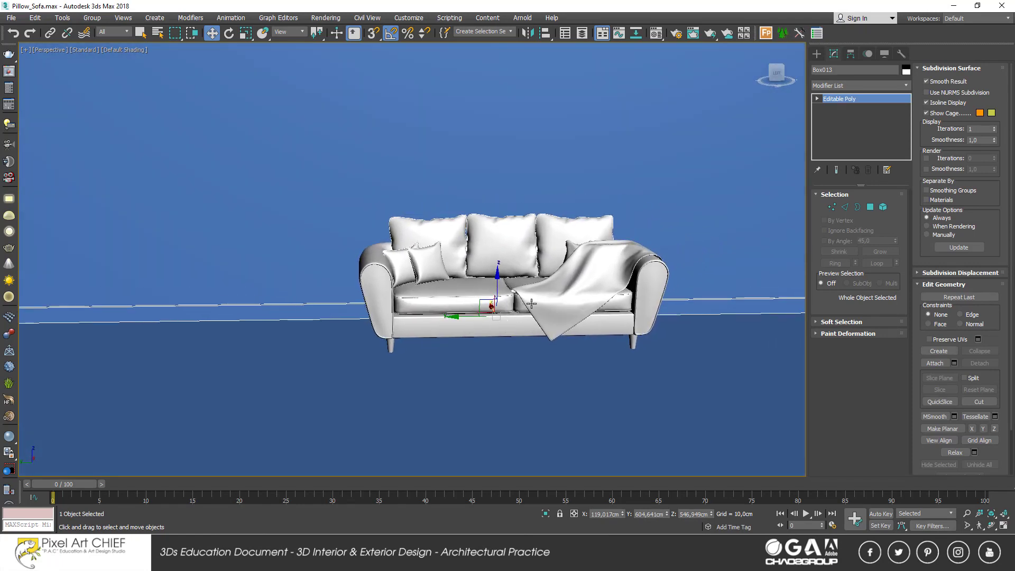
scroll(535, 288, "down", 2)
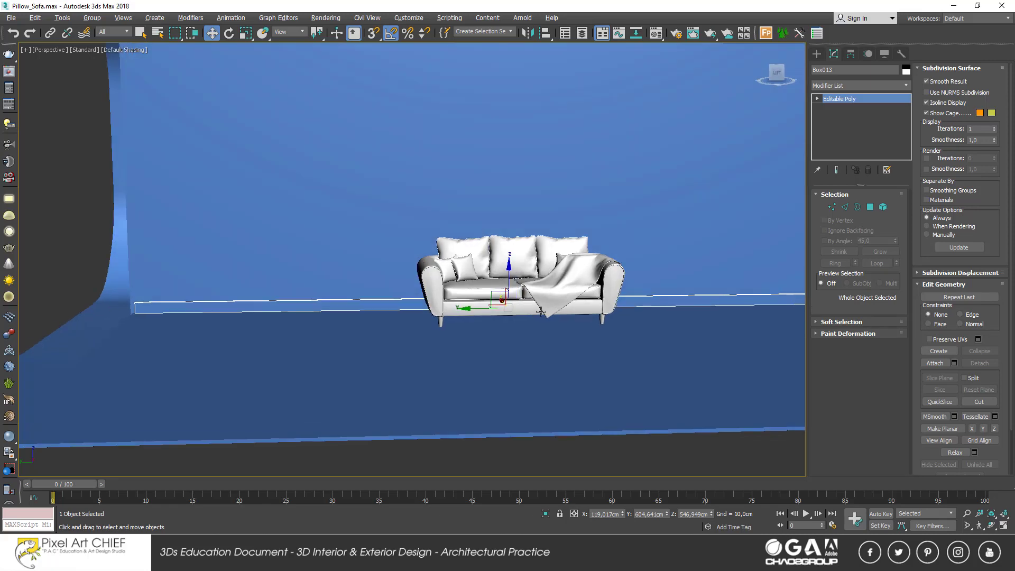
scroll(478, 331, "down", 4)
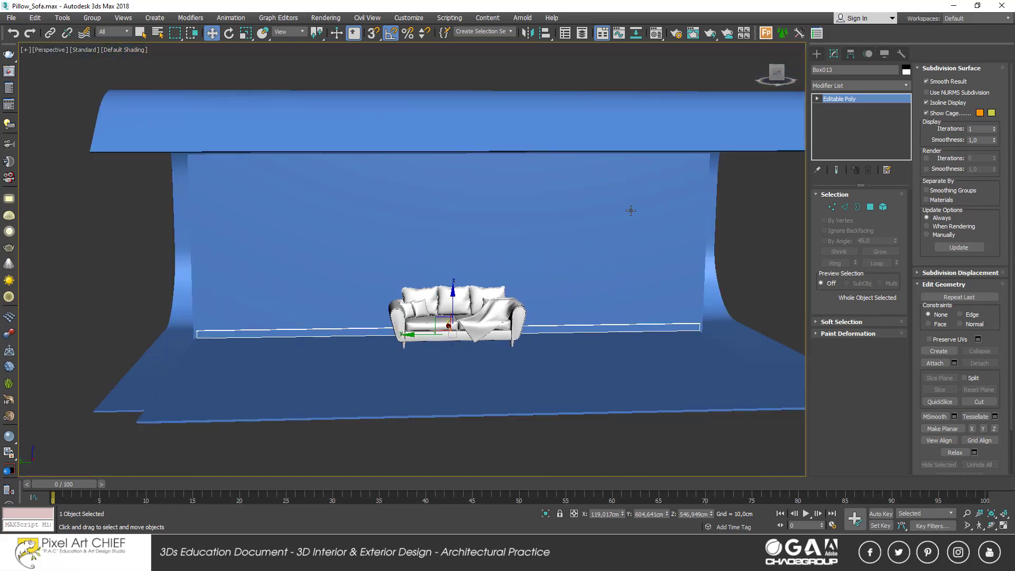
scroll(483, 286, "up", 4)
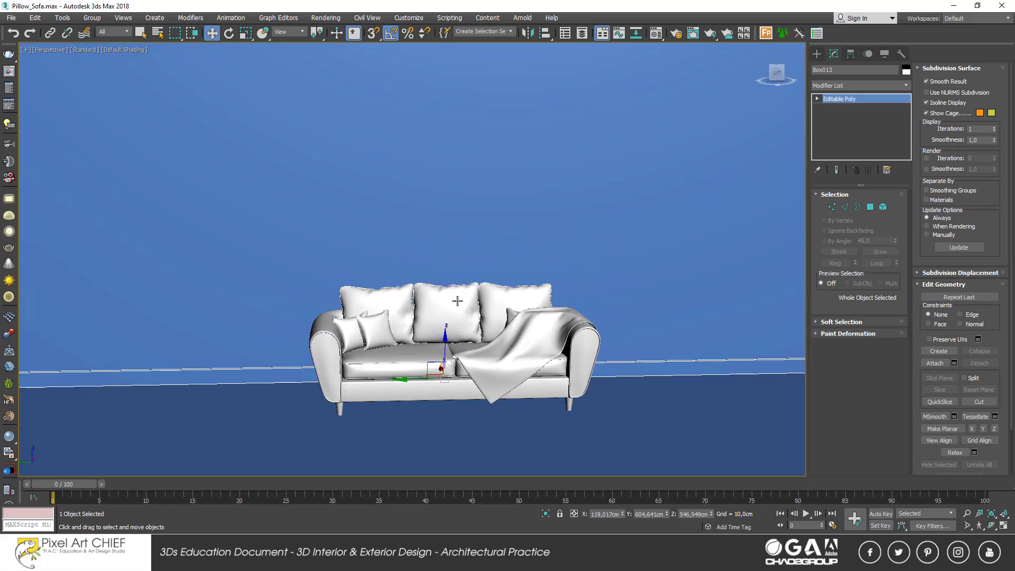
scroll(452, 300, "down", 1)
scroll(452, 299, "down", 3)
scroll(453, 299, "up", 3)
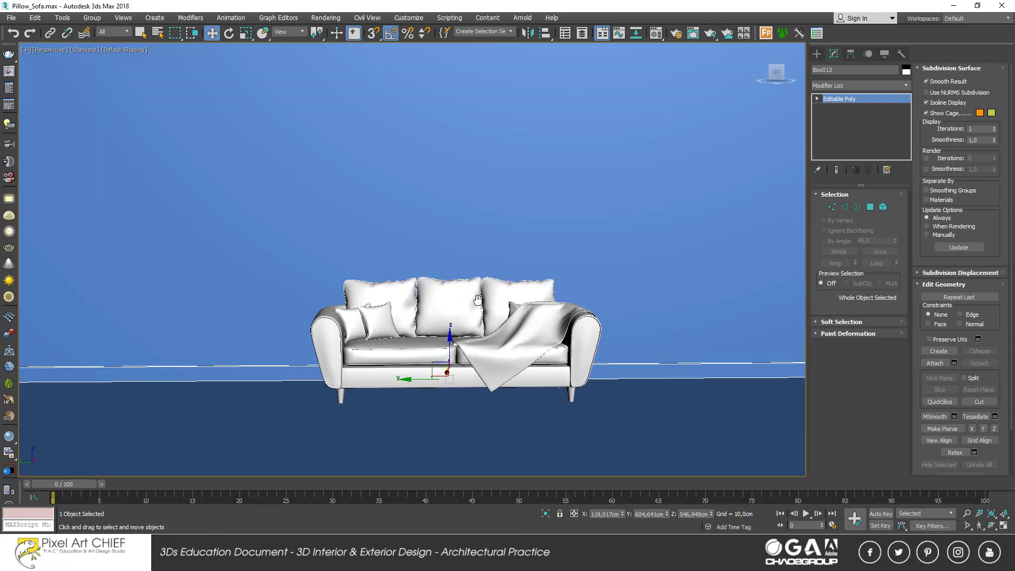
- Draw a flat rectangular box panel, Box014, above the sofa
left_click(817, 54)
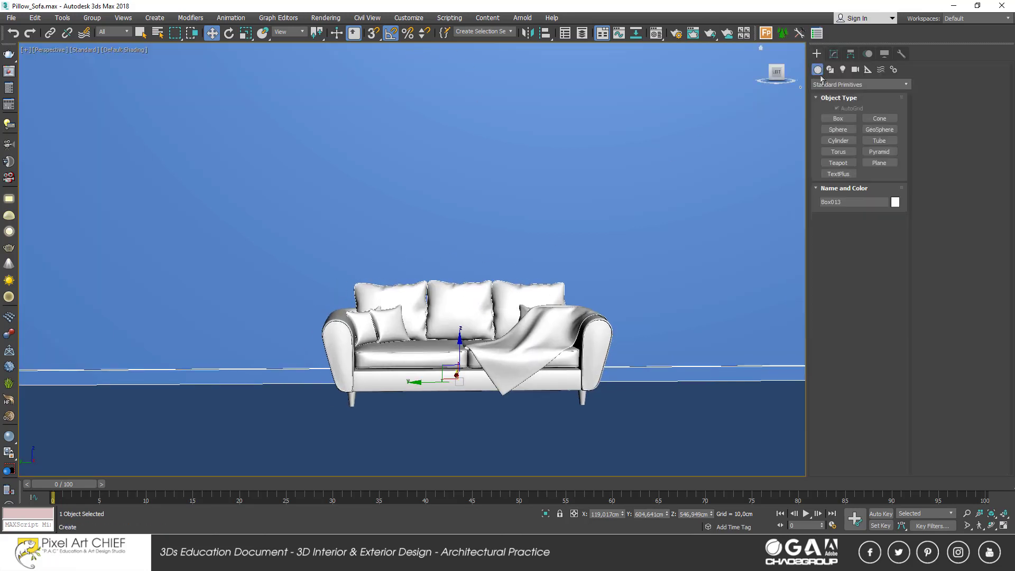
left_click(838, 118)
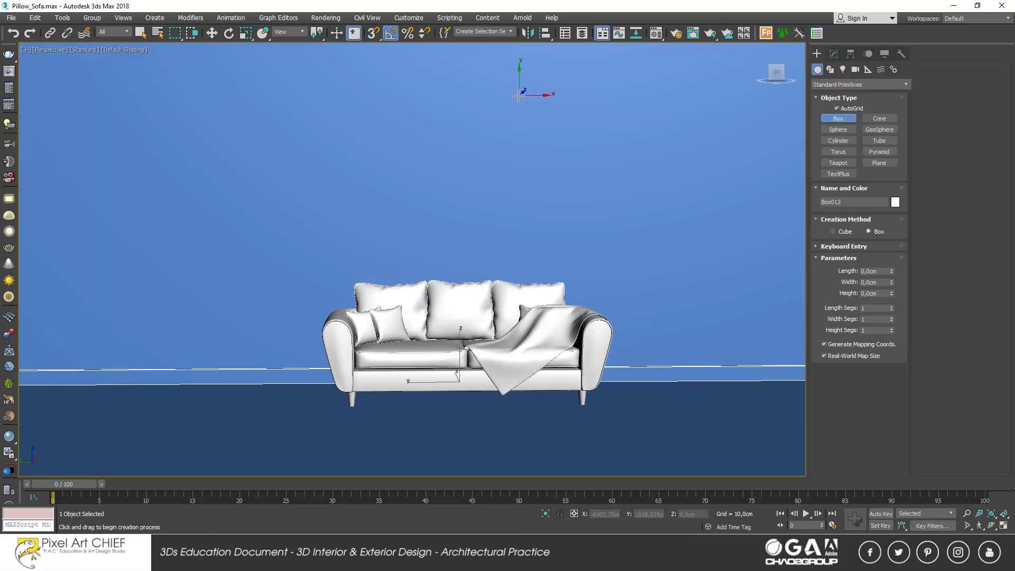
left_click_drag(519, 90, 399, 259)
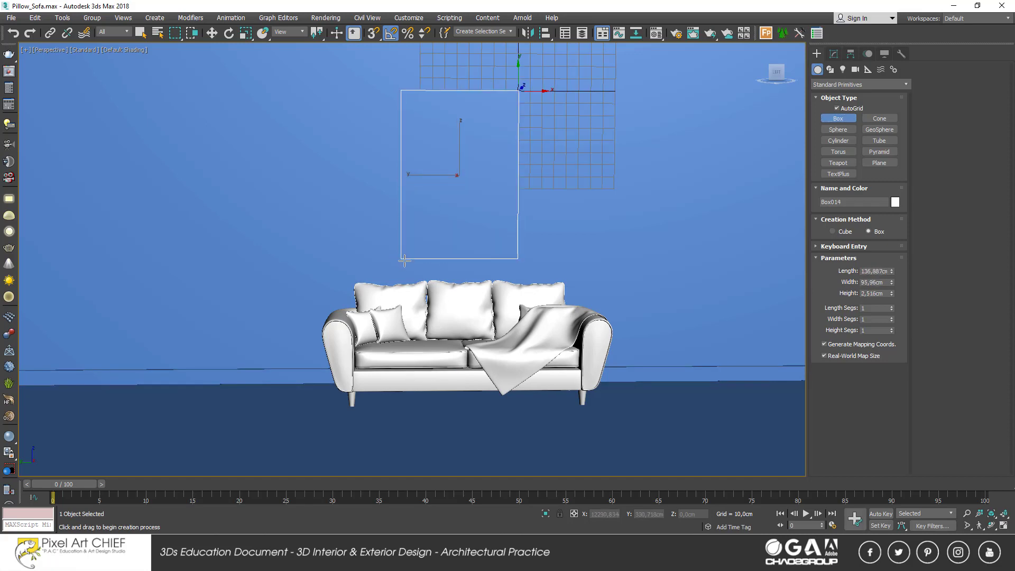
middle_click_drag(403, 254, 405, 264, "alt")
scroll(458, 191, "up", 5)
middle_click_drag(457, 190, 486, 102, "alt")
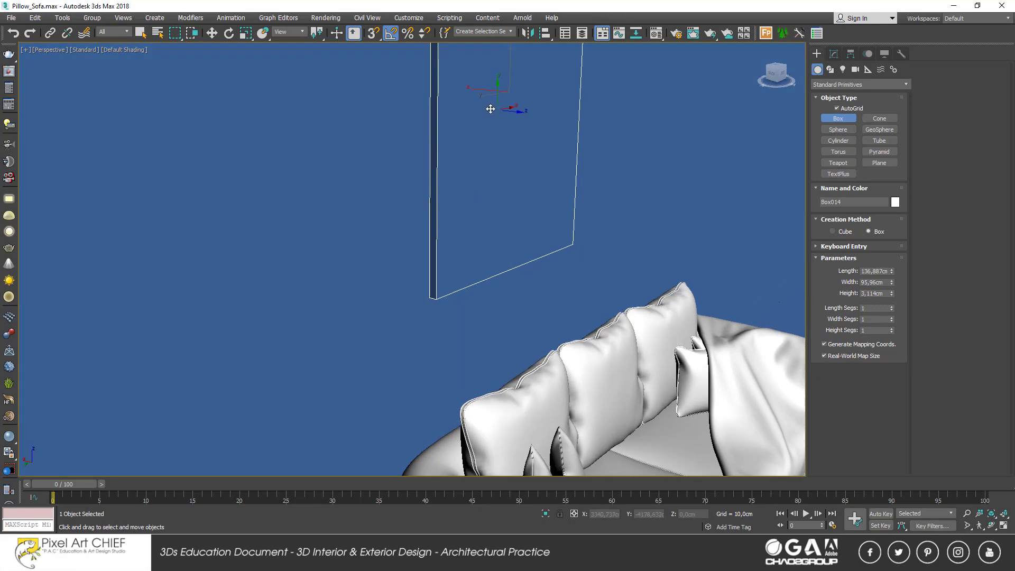
key("w")
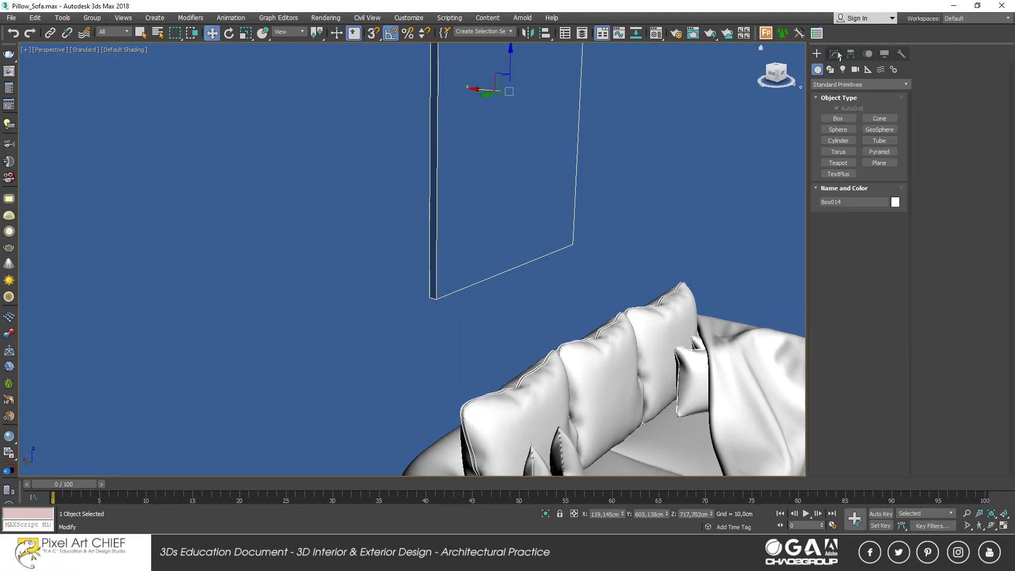
- Set the panel to length 130 cm, width 95 cm and height 2 cm
left_click(834, 54)
double_click(887, 229)
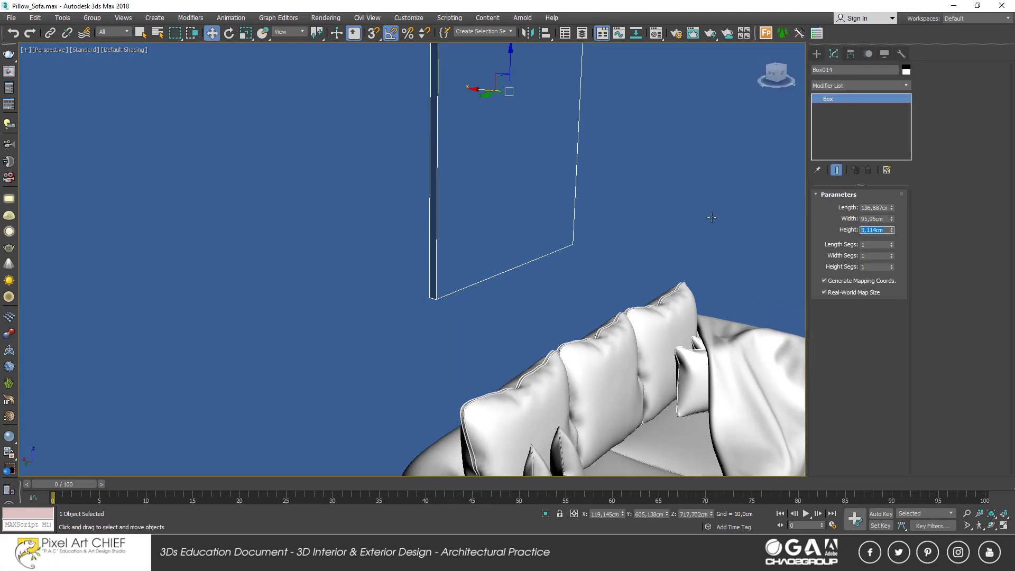
type("1,8")
key("Return")
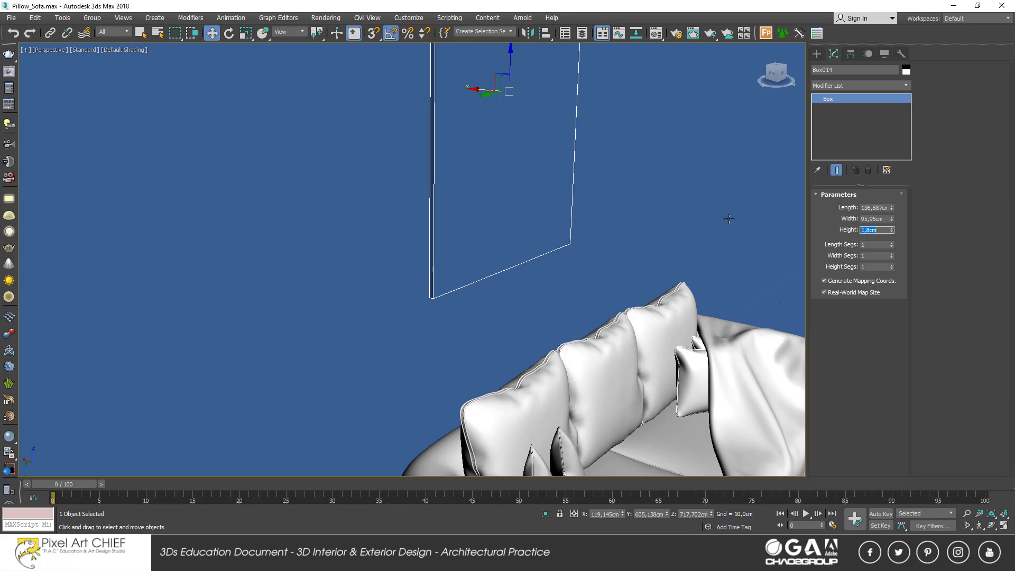
type("2")
key("Return")
left_click(885, 218)
type("95")
key("Return")
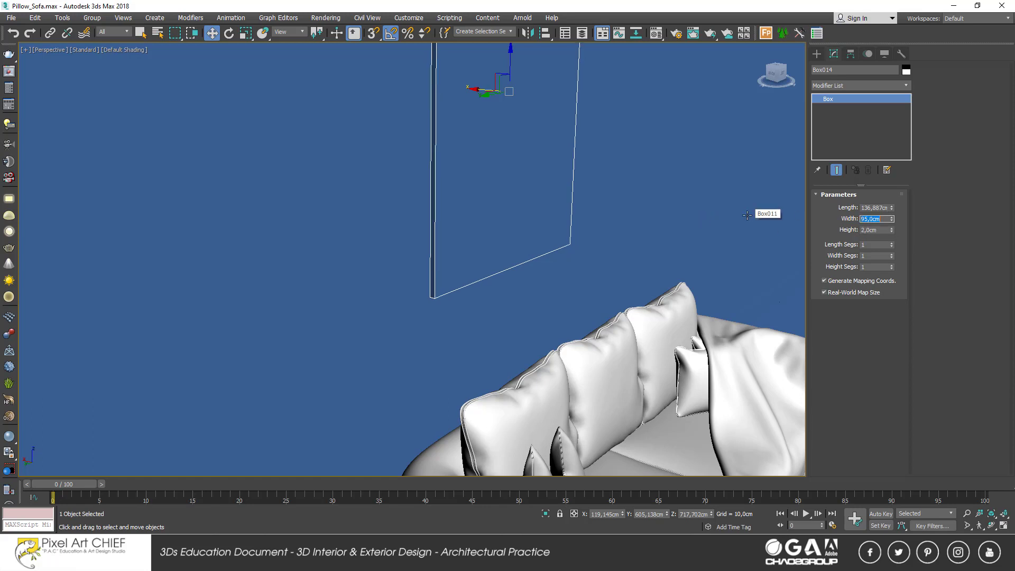
double_click(865, 208)
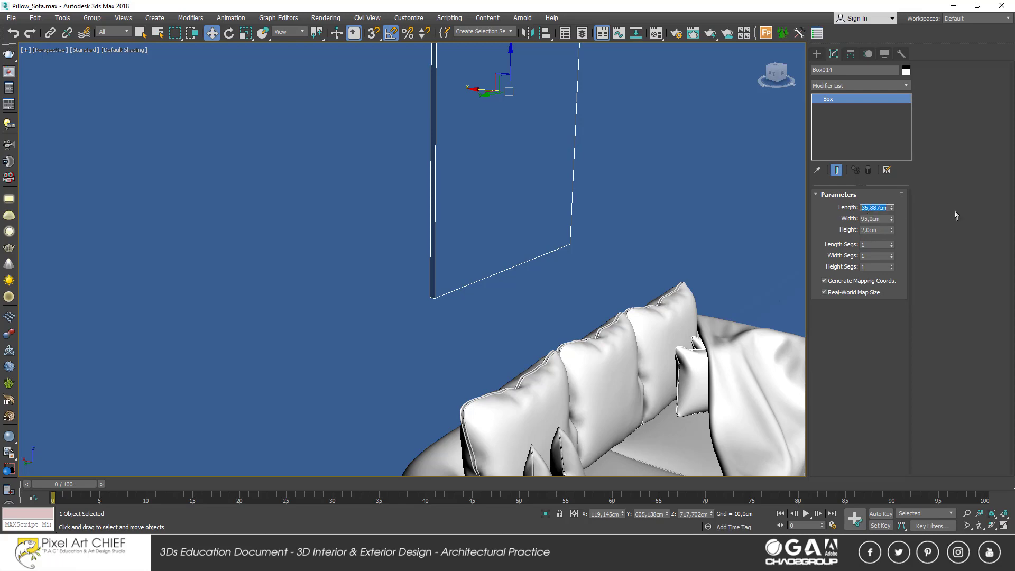
type("30")
key("Return")
- Lower the panel slightly and slide it sideways above the sofa
scroll(528, 237, "down", 5)
middle_click_drag(528, 238, 601, 230, "alt")
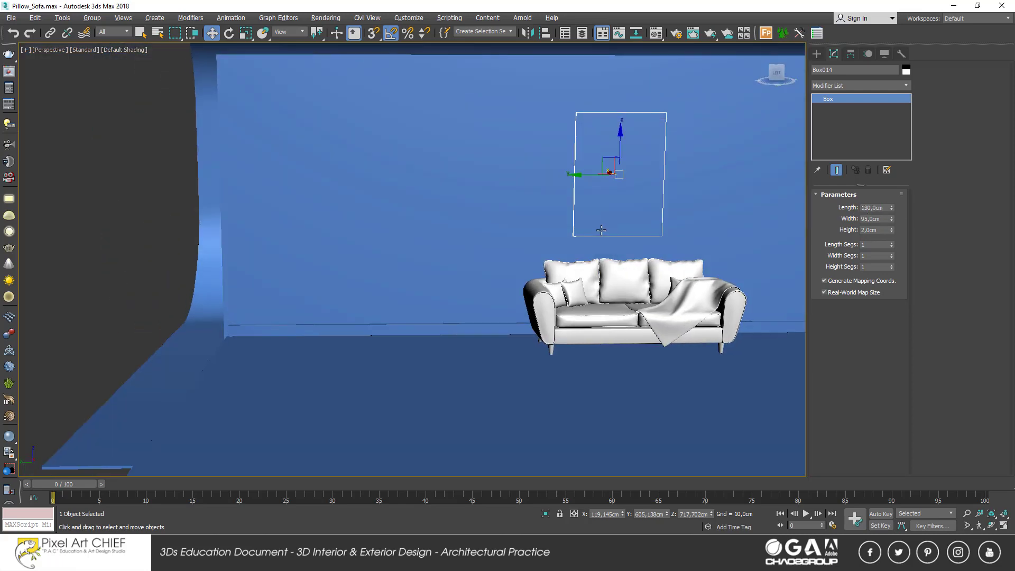
left_click_drag(625, 149, 624, 158)
middle_click_drag(613, 159, 578, 209, "alt")
scroll(579, 233, "up", 3)
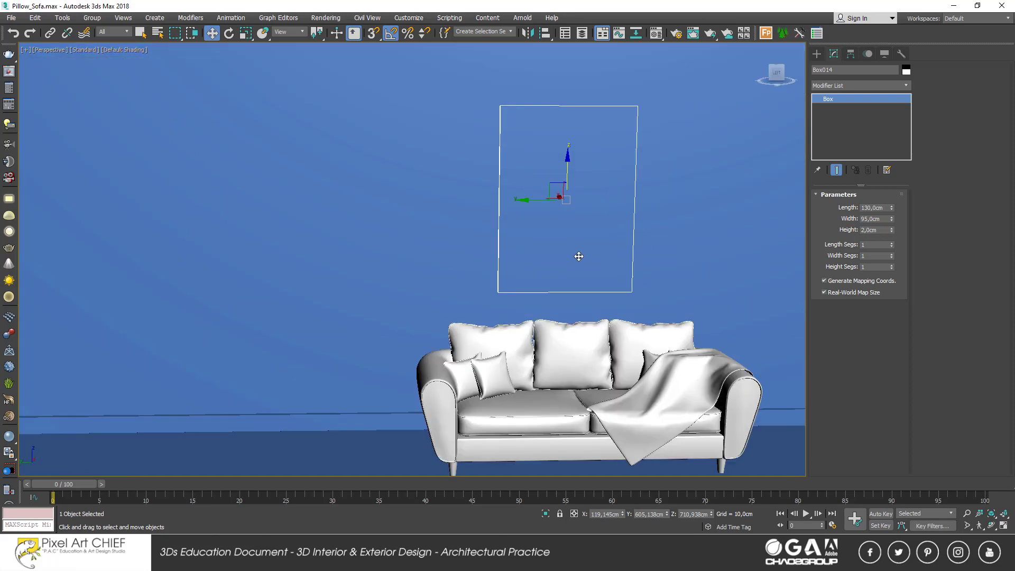
left_click_drag(560, 231, 622, 231)
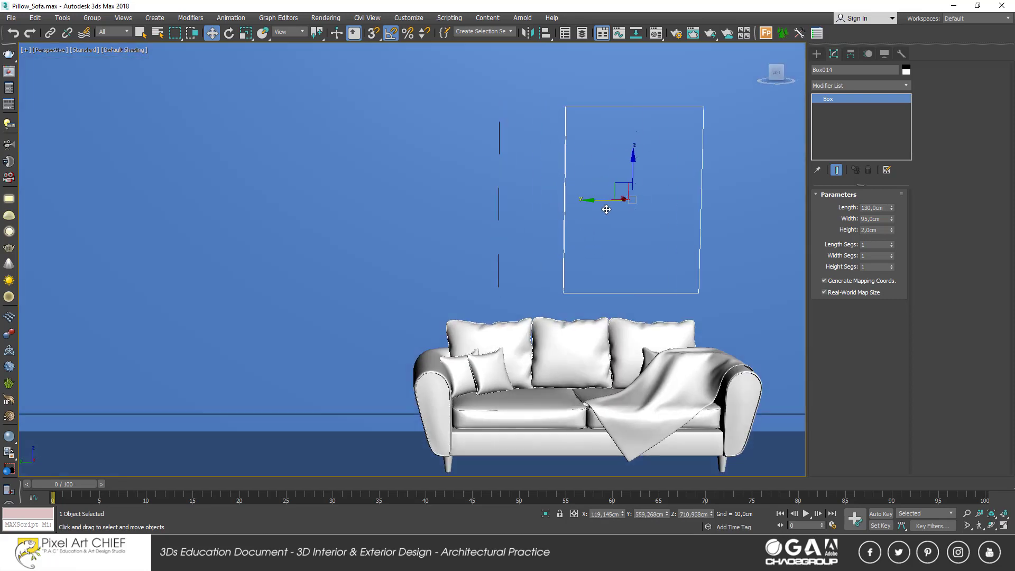
scroll(596, 233, "down", 2)
middle_click_drag(596, 233, 600, 271, "alt")
- Lower the panel a bit more, cancelling a sideways move, and pan the view right
scroll(600, 272, "up", 3)
scroll(599, 272, "up", 2)
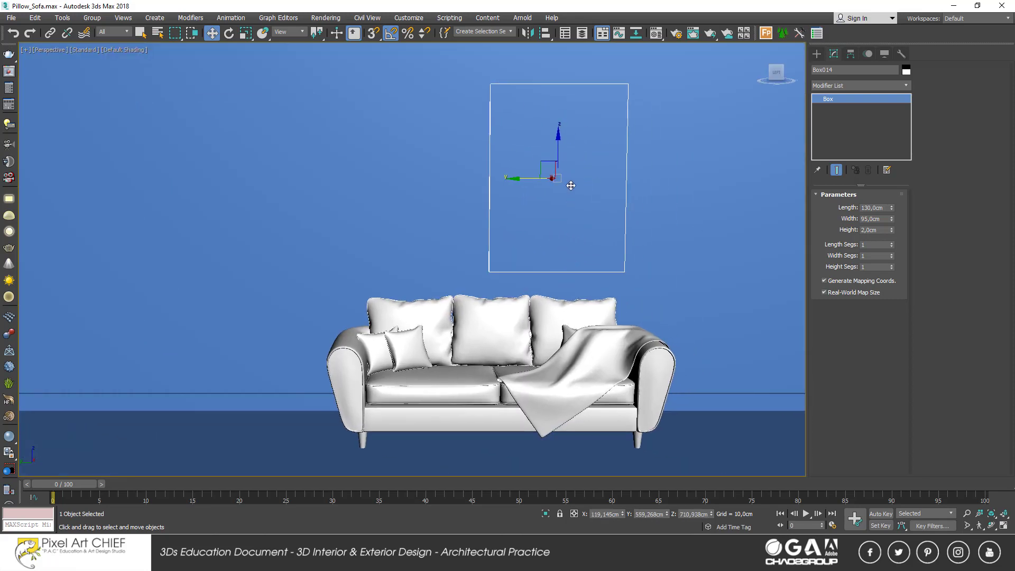
left_click_drag(560, 152, 560, 163)
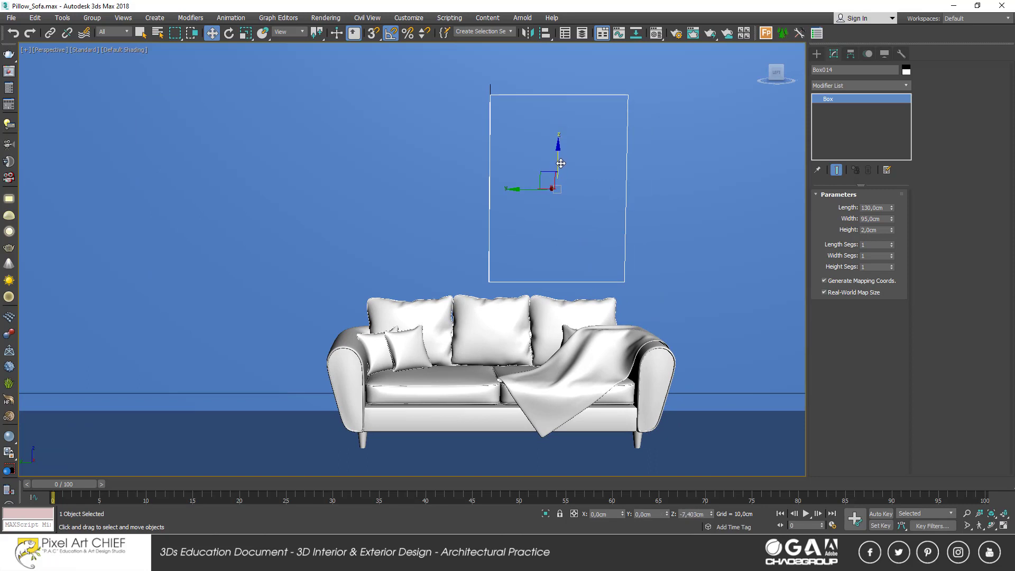
left_click_drag(523, 197, 495, 201)
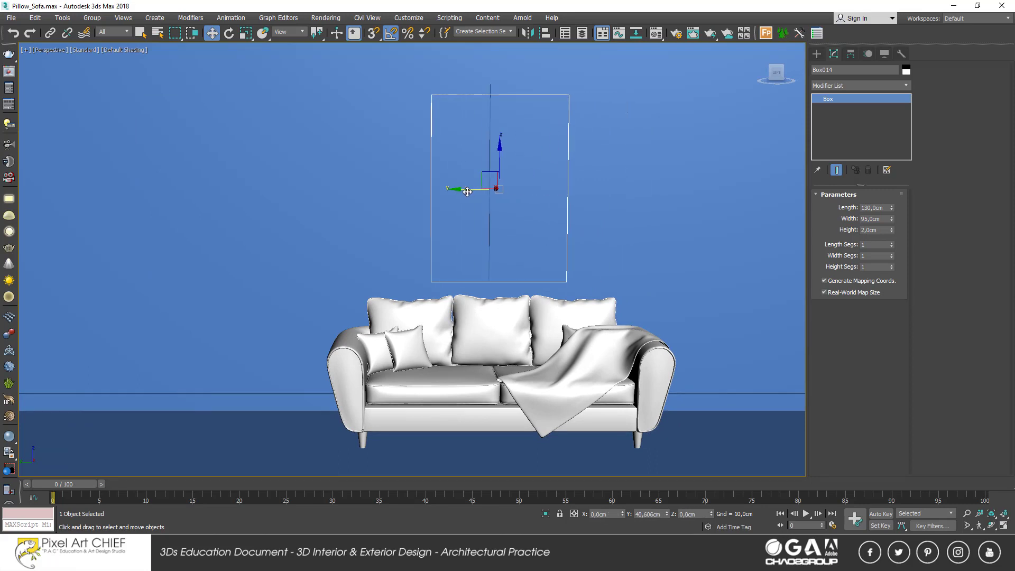
right_click(495, 201)
middle_click_drag(471, 233, 517, 239)
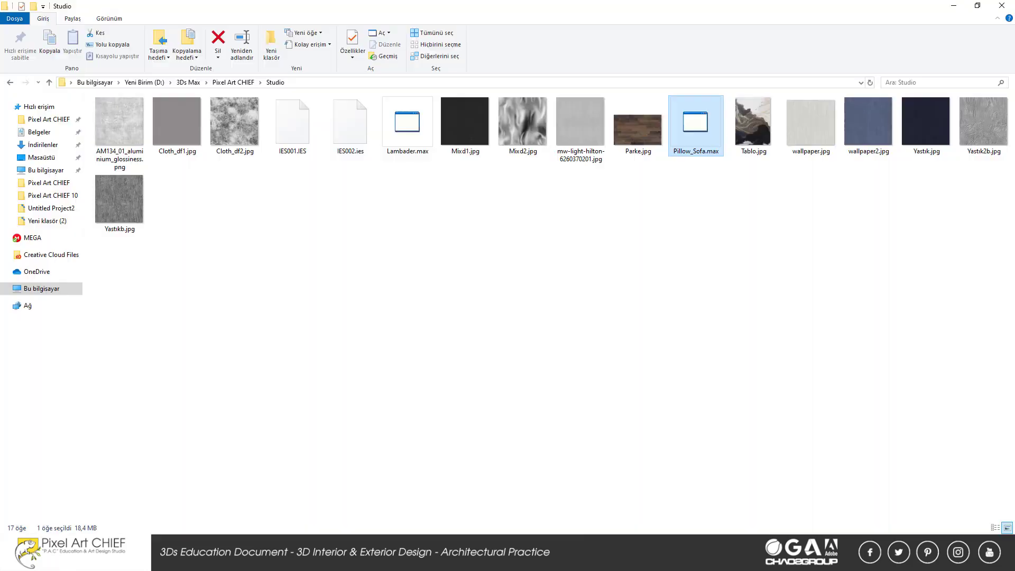
- Drag Lambader.max from the Studio folder toward the 3ds Max viewport
left_click(418, 143)
left_click_drag(410, 131, 282, 441)
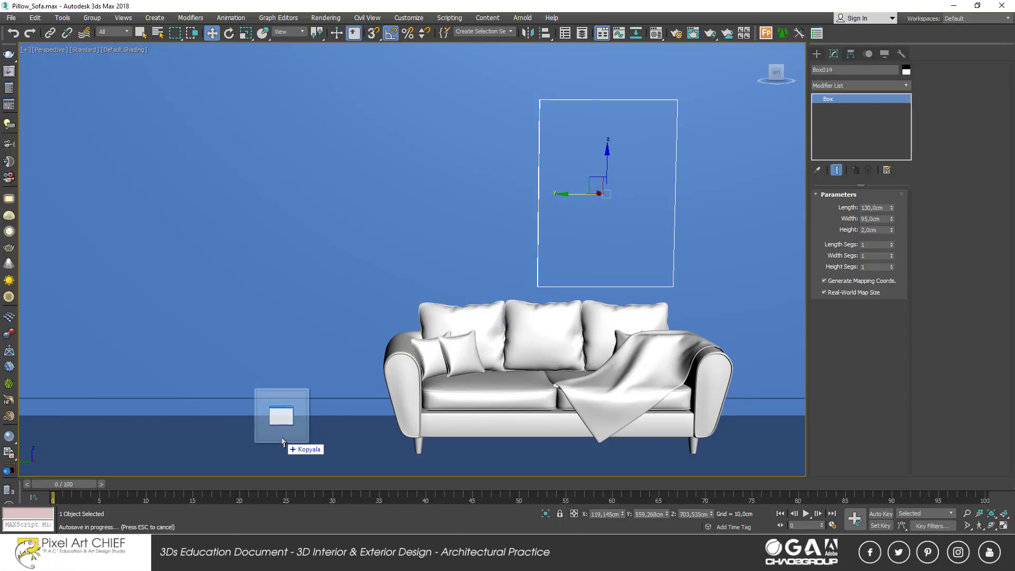
- Merge Lambader.max into the scene and check the lamp's Ceramic material
left_click_drag(283, 441, 282, 442)
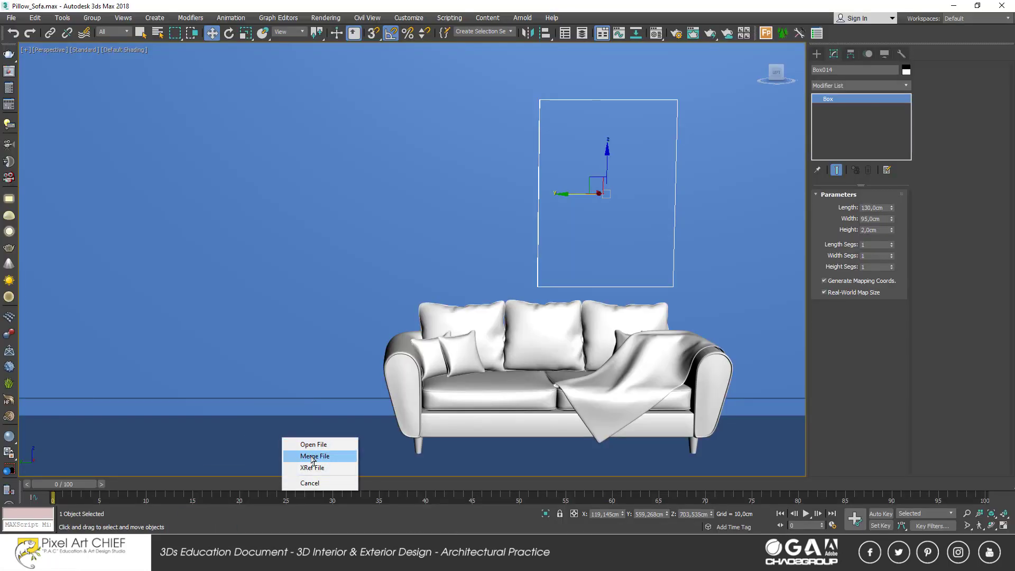
left_click(312, 458)
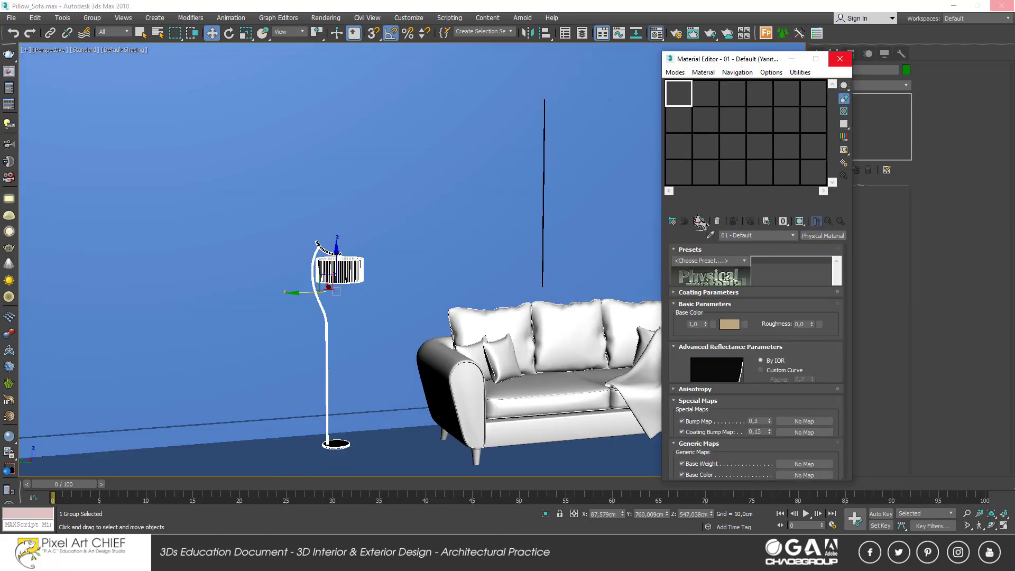
left_click(706, 121)
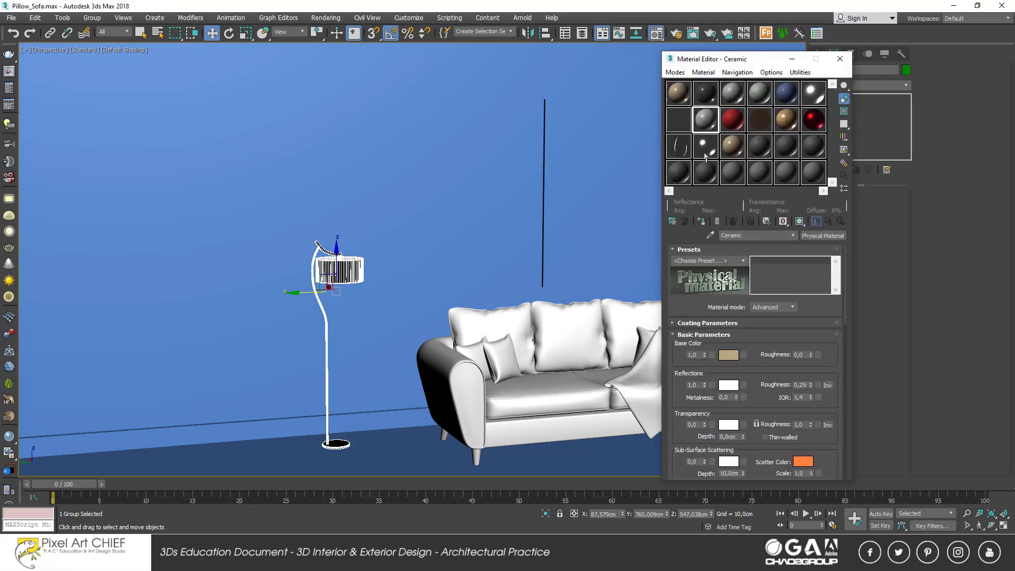
left_click(701, 221)
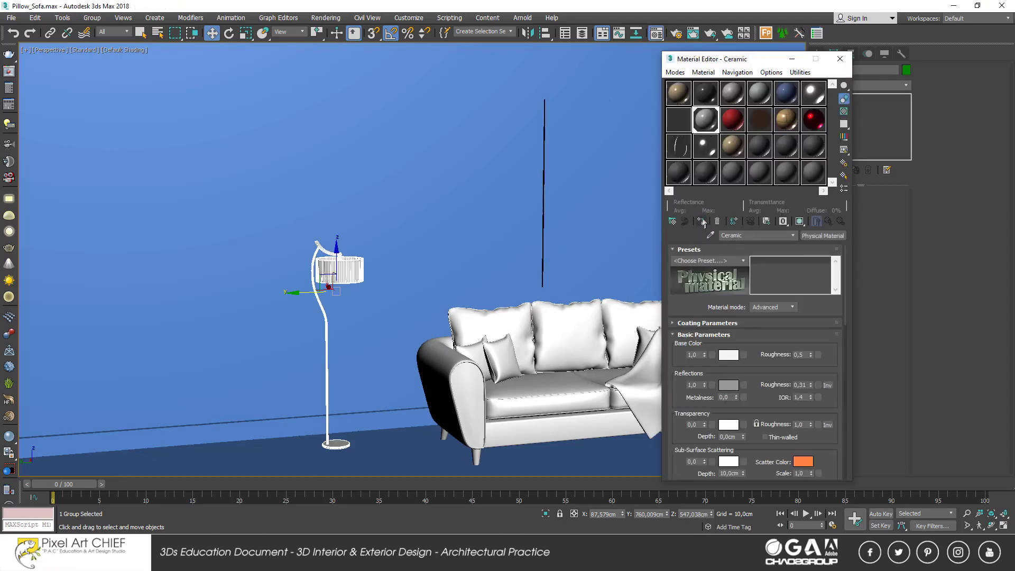
left_click(839, 59)
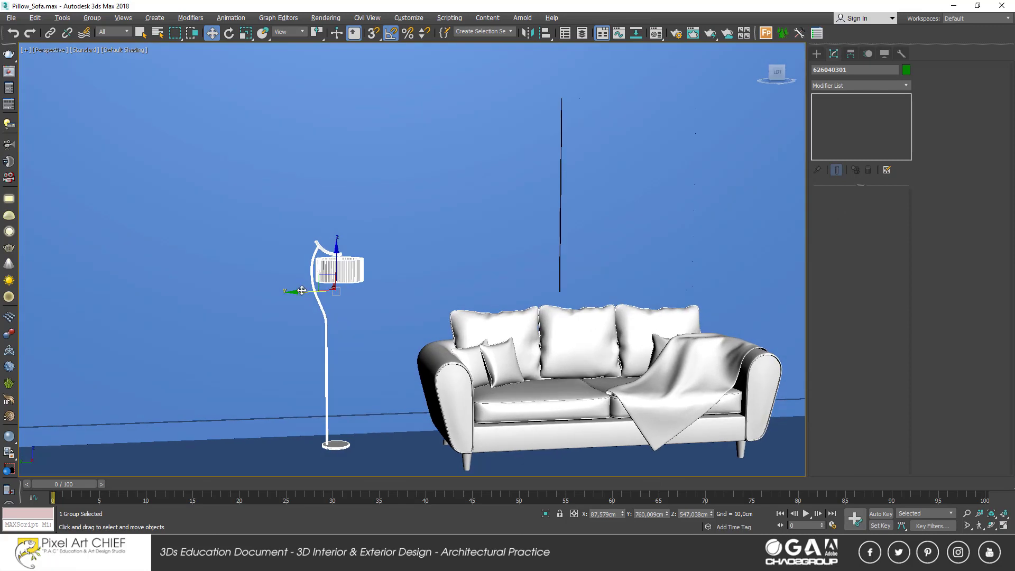
- Enlarge the floor lamp group and lower it beside the sofa
left_click_drag(302, 290, 317, 293)
scroll(333, 295, "down", 2)
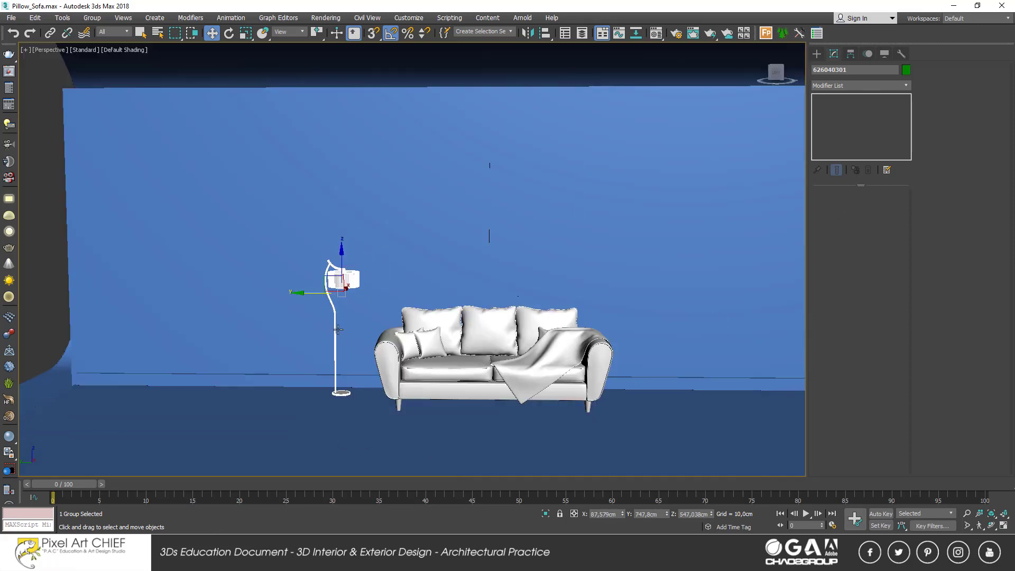
scroll(343, 314, "down", 3)
key("r")
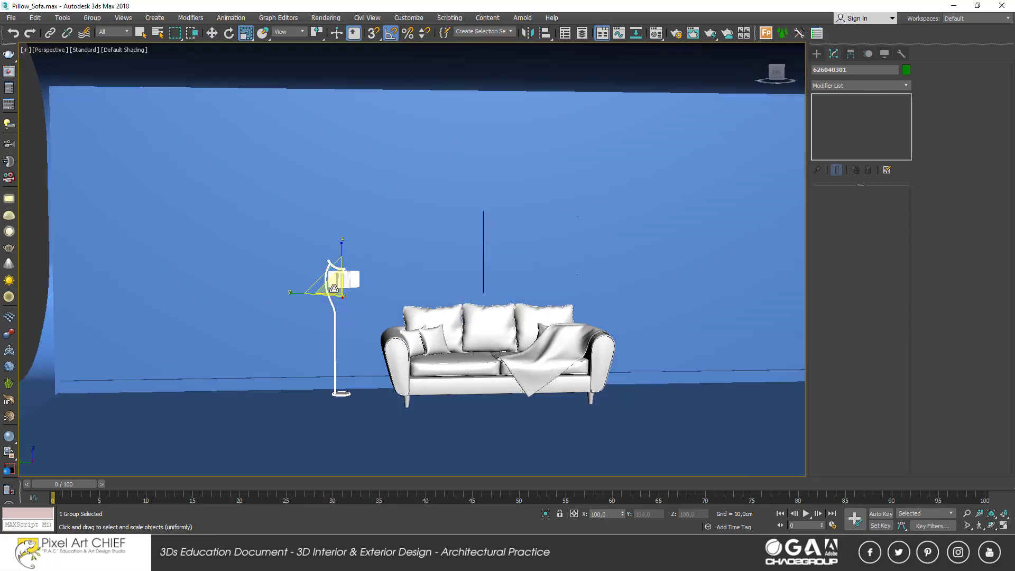
left_click_drag(333, 288, 347, 237)
key("w")
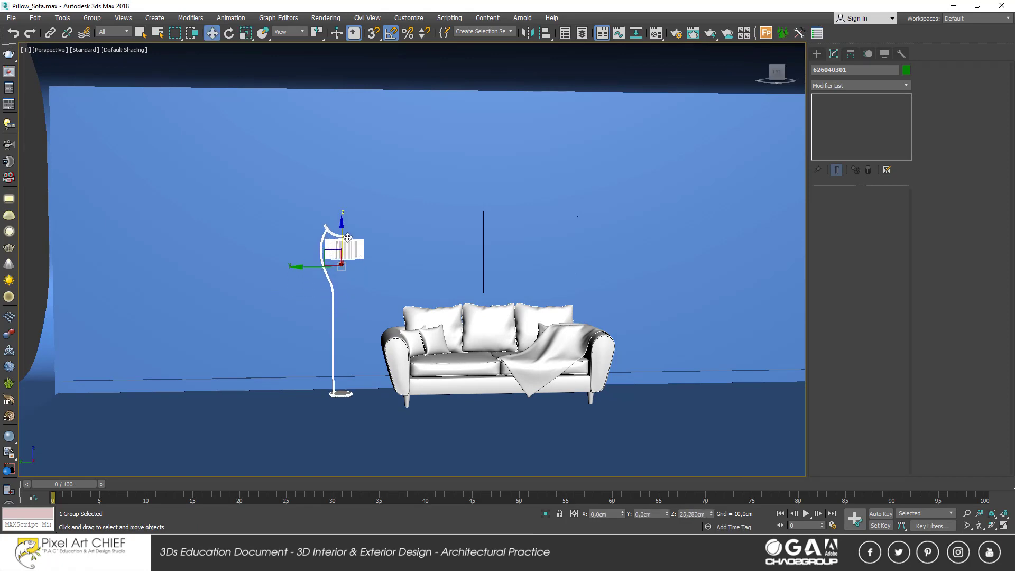
middle_click_drag(347, 237, 362, 267, "alt")
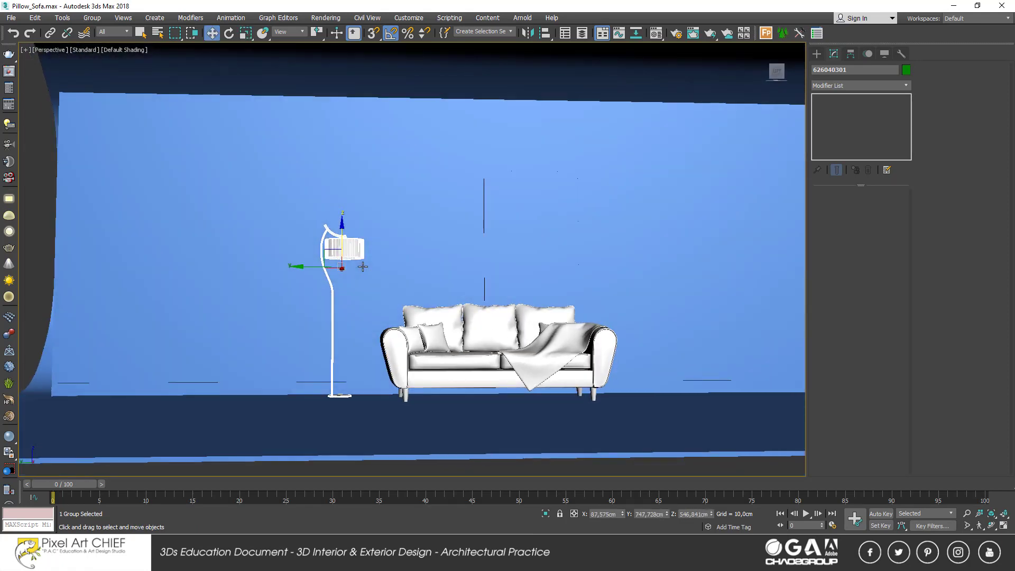
left_click_drag(336, 259, 333, 281)
- Settle the lamp's size and rotate it -50° about Z toward the sofa
key("r")
key("w")
left_click_drag(341, 239, 342, 248)
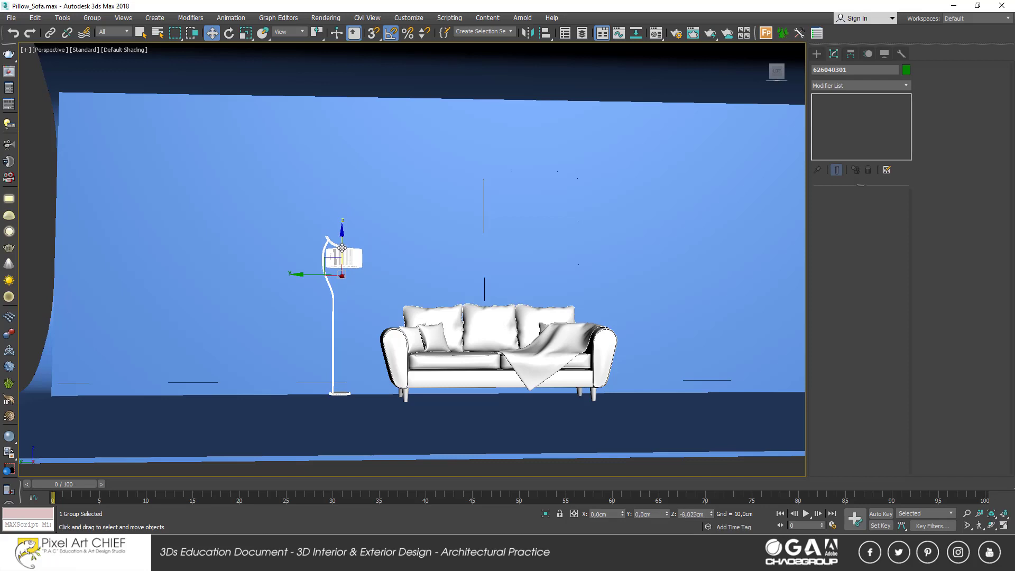
middle_click_drag(341, 270, 340, 273, "alt")
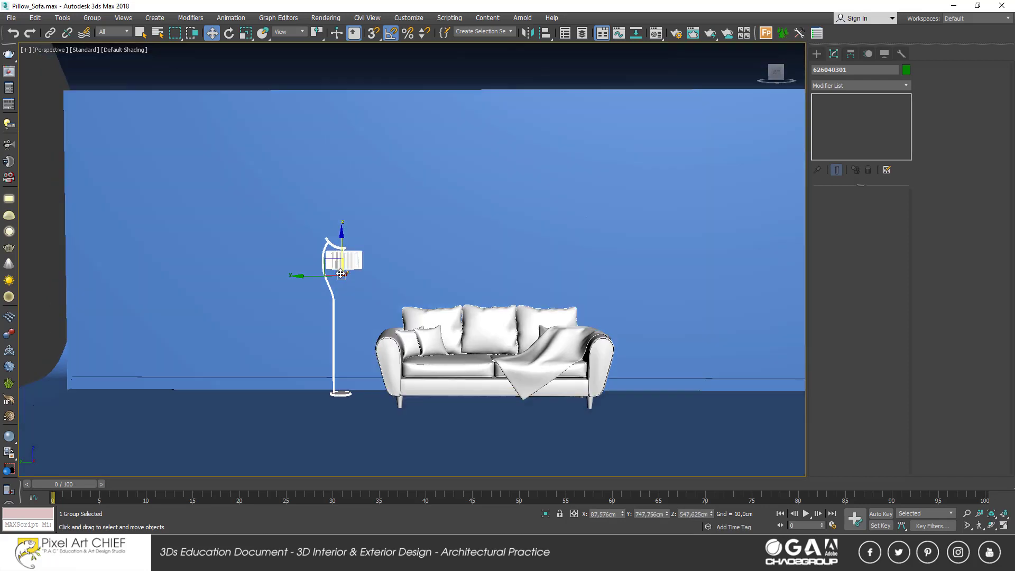
key("e")
mouse_move(338, 315)
left_mouse_down()
mouse_move(297, 280)
mouse_move(325, 283)
left_mouse_up()
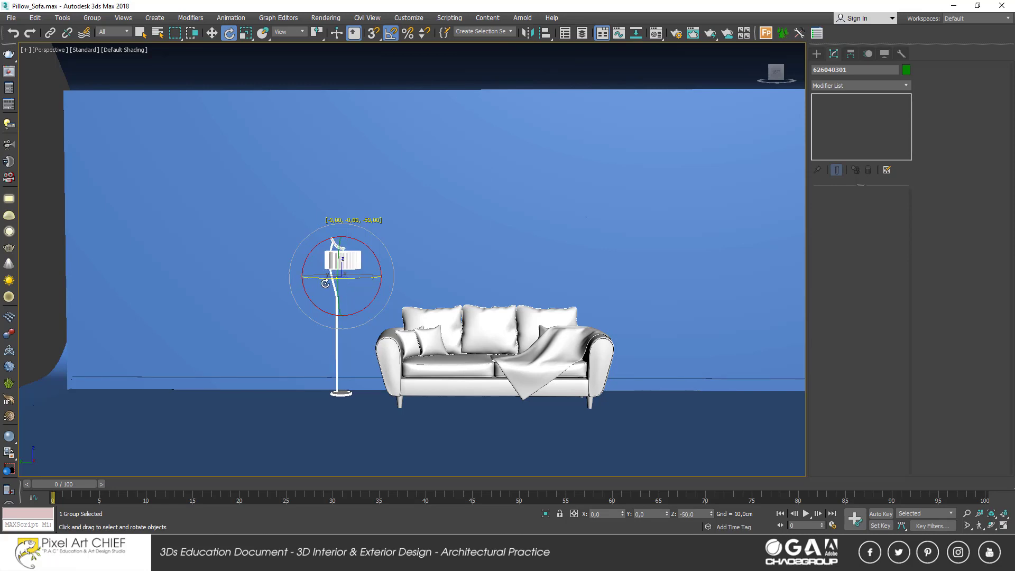
middle_click_drag(325, 283, 355, 310, "alt")
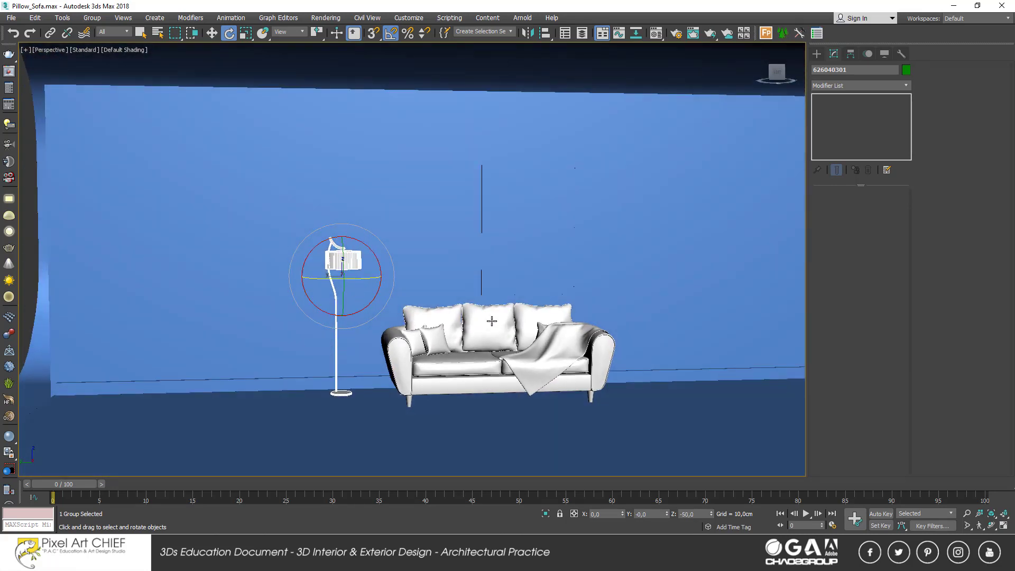
- Nudge Box014 sideways along Y and raise it to about Z 708 cm
left_click(514, 266)
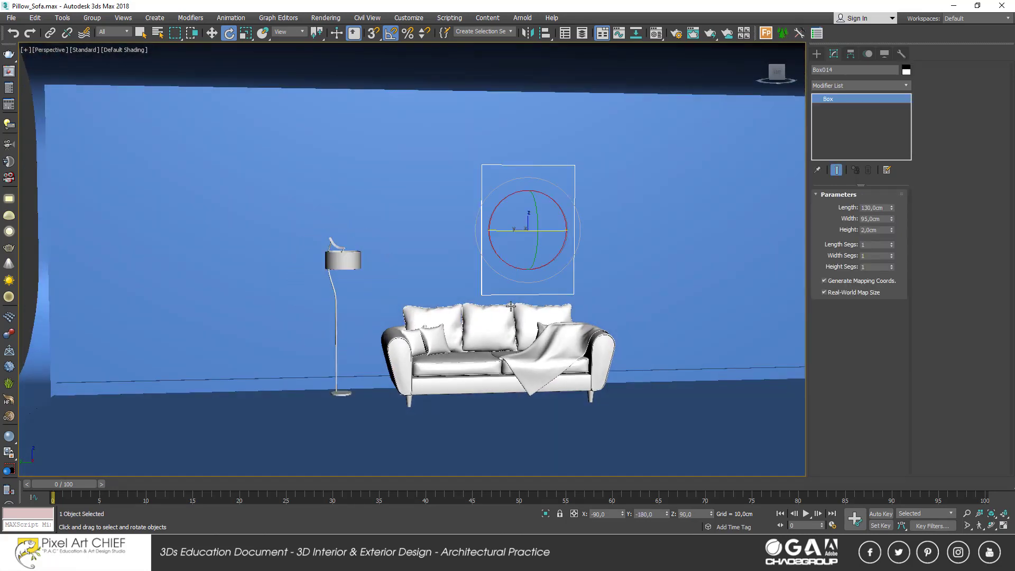
scroll(511, 313, "up", 3)
key("w")
middle_click_drag(536, 206, 516, 196, "alt")
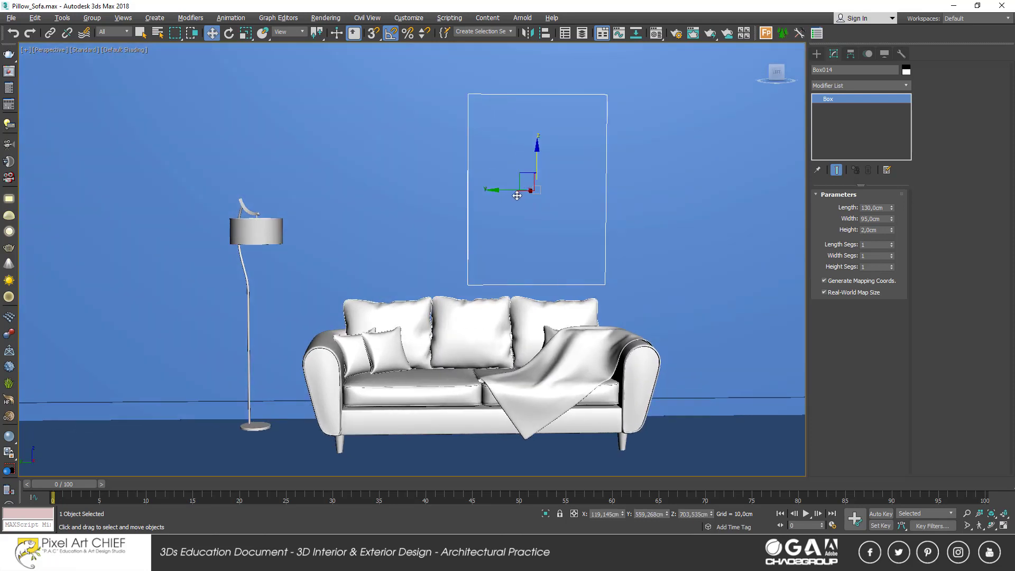
left_click_drag(509, 189, 505, 189)
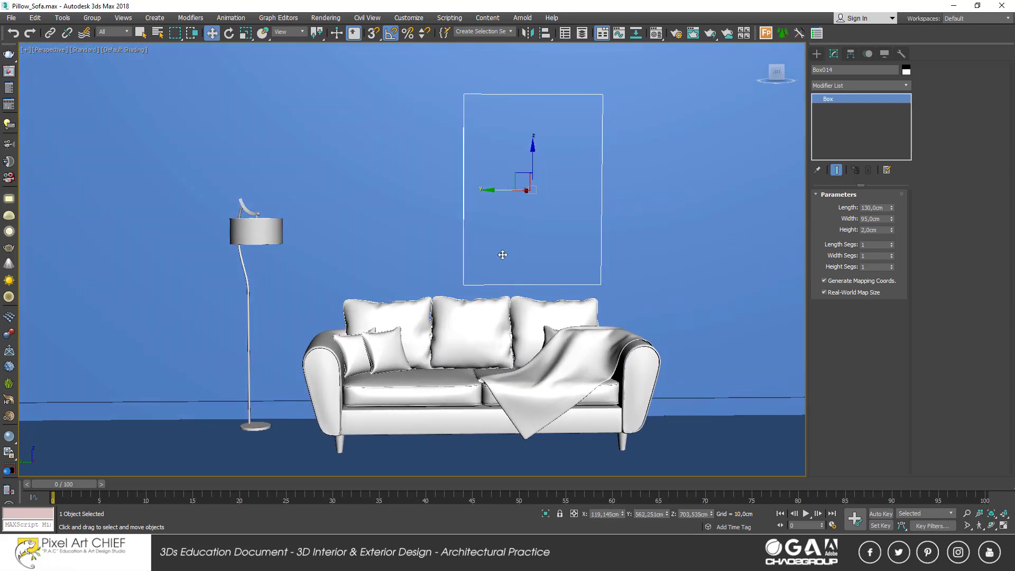
left_click_drag(532, 152, 531, 145)
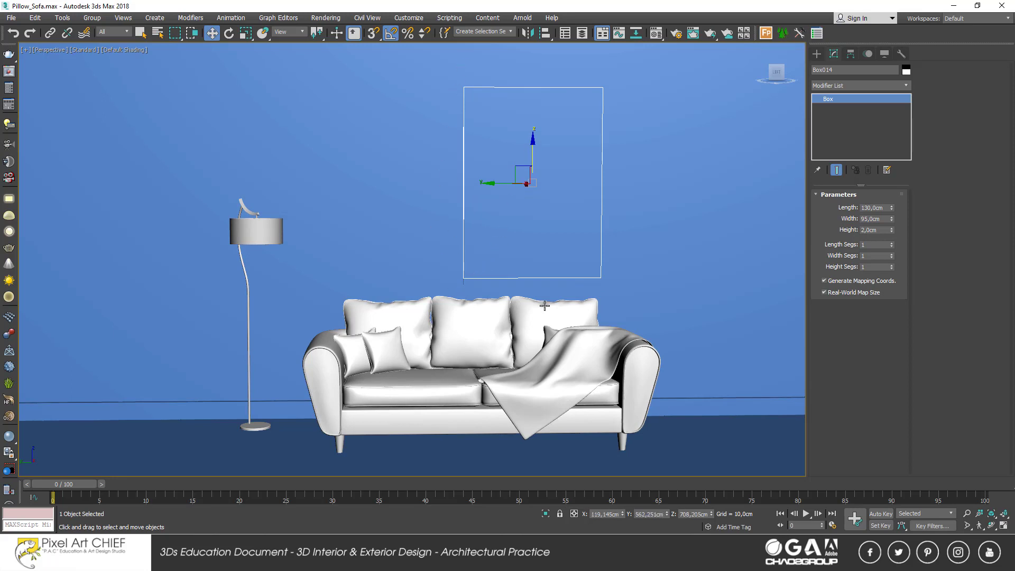
scroll(576, 159, "up", 2)
mouse_move(567, 172)
middle_mouse_down("alt")
mouse_move(537, 286)
mouse_move(489, 204)
mouse_move(479, 203)
middle_mouse_up("alt")
scroll(479, 203, "up", 3)
- Convert Box014 to Editable Poly and select its 12 edges as loops
right_click(389, 193)
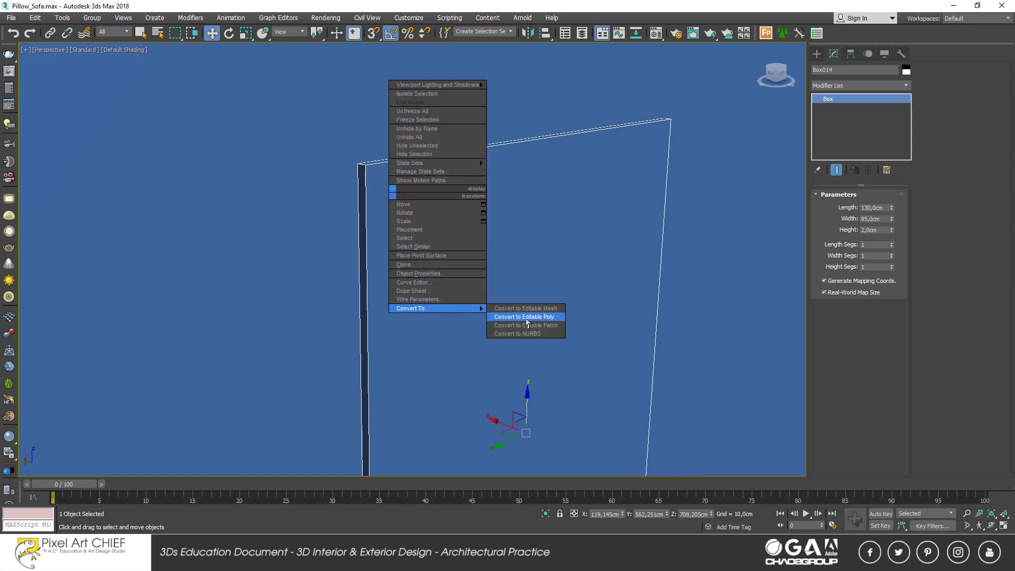
left_click(526, 318)
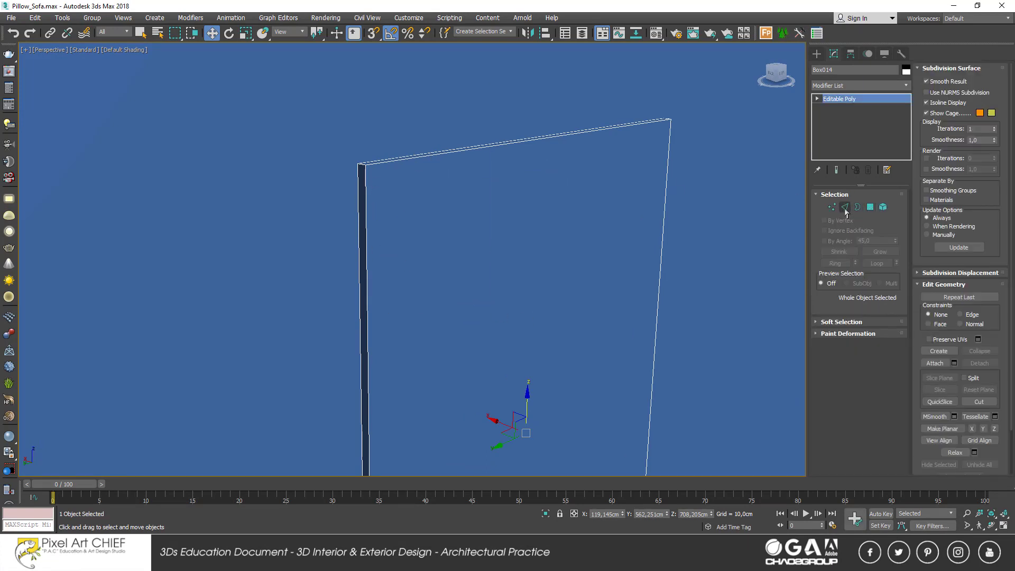
left_click(845, 208)
scroll(444, 193, "up", 2)
left_click(339, 179)
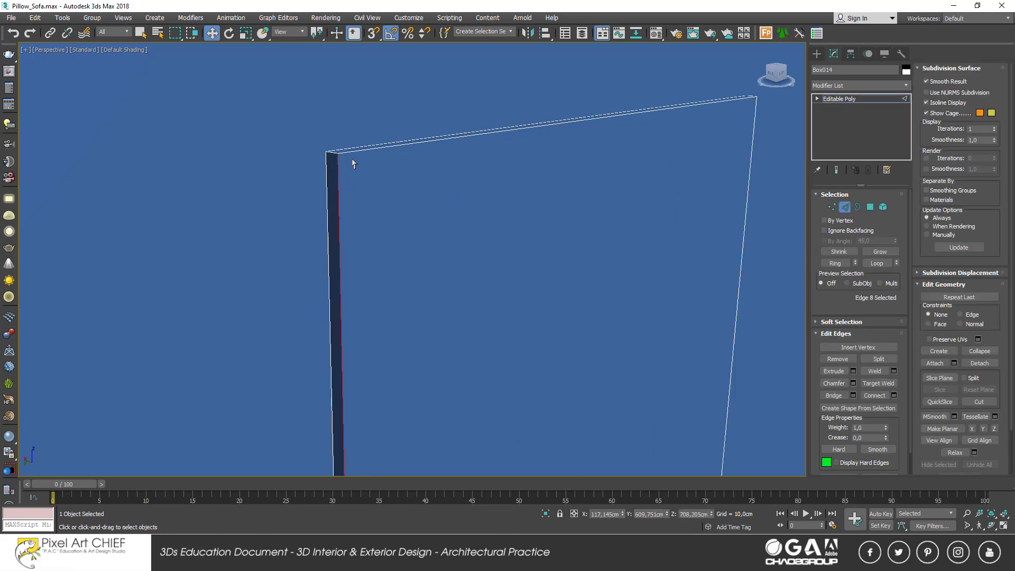
double_click(353, 151, "ctrl")
middle_click_drag(353, 153, 359, 268, "alt")
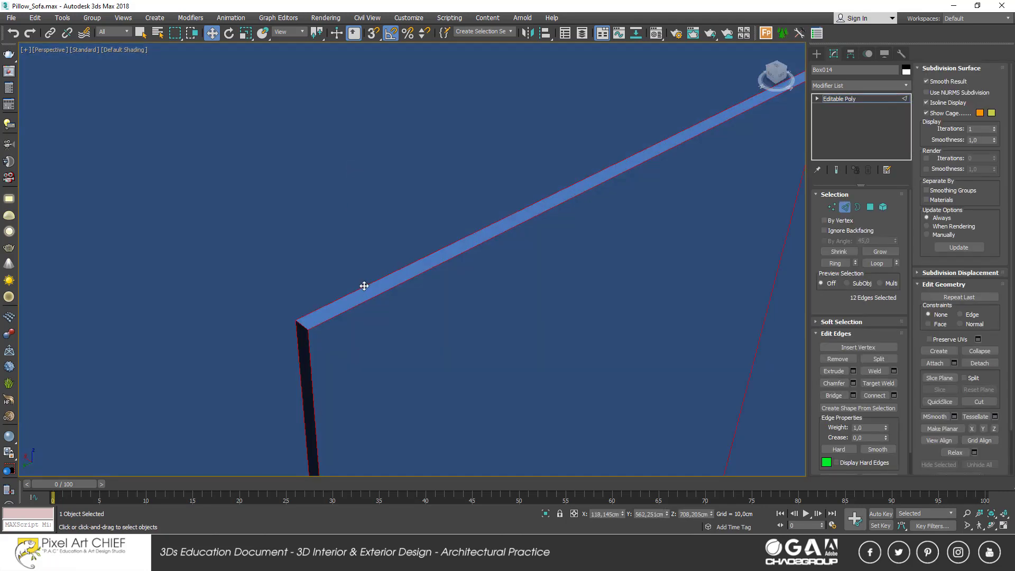
mouse_move(418, 293)
middle_mouse_down("alt")
mouse_move(480, 295)
mouse_move(488, 313)
middle_mouse_up("alt")
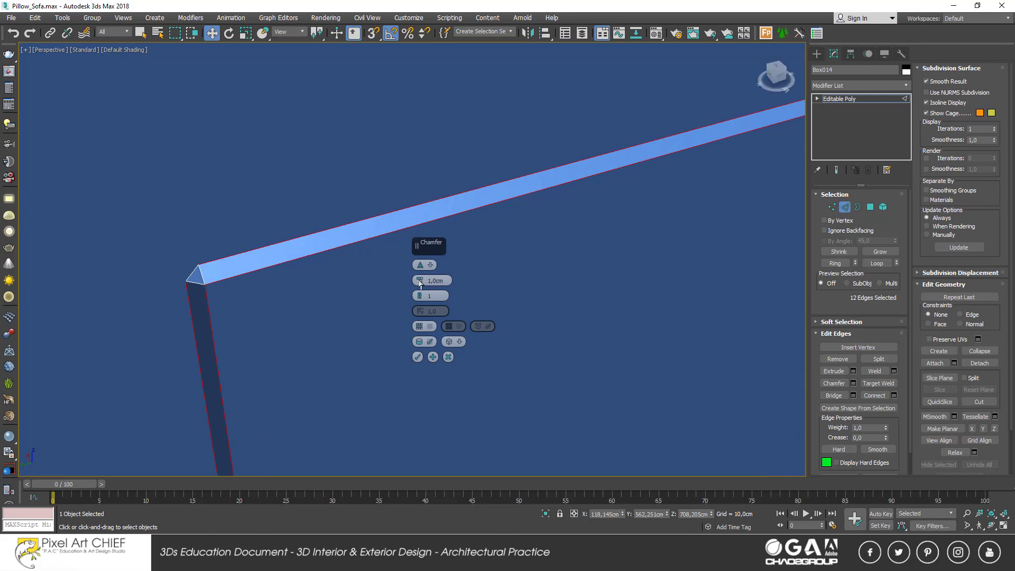
- Chamfer the selected edges by 0,2 cm with 4 segments
right_click(420, 283)
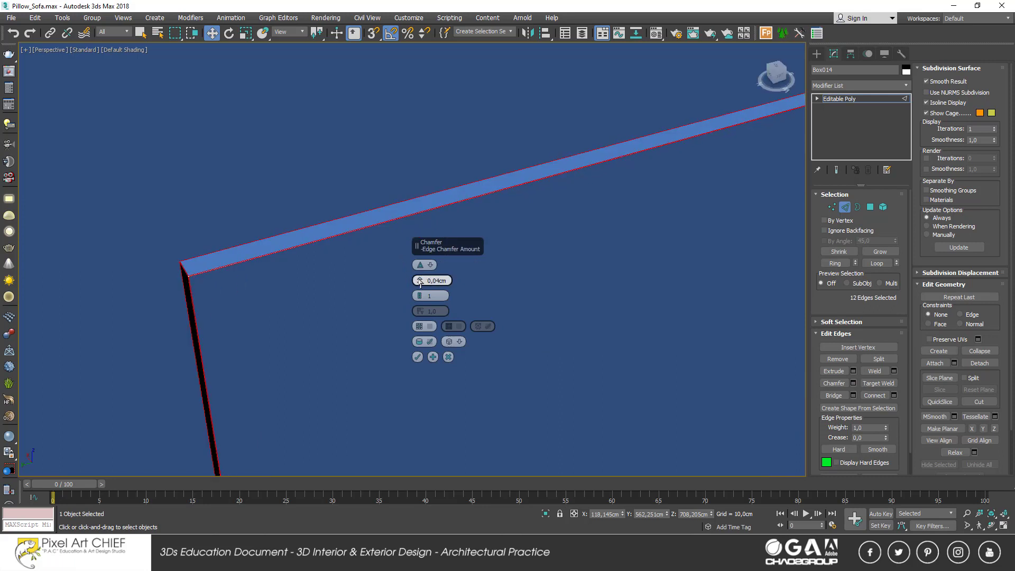
left_click_drag(421, 281, 419, 278)
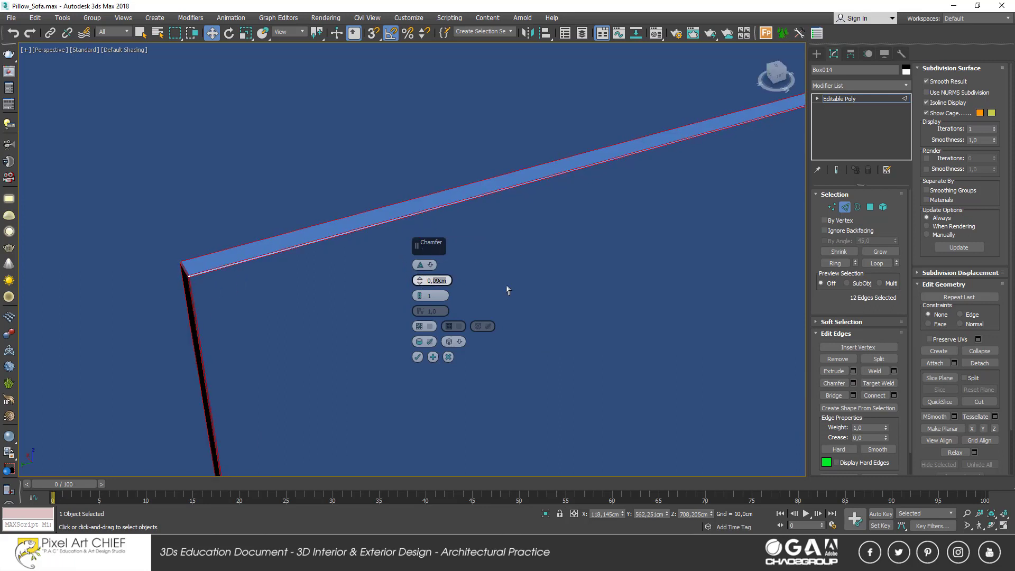
type("0,2")
key("Return")
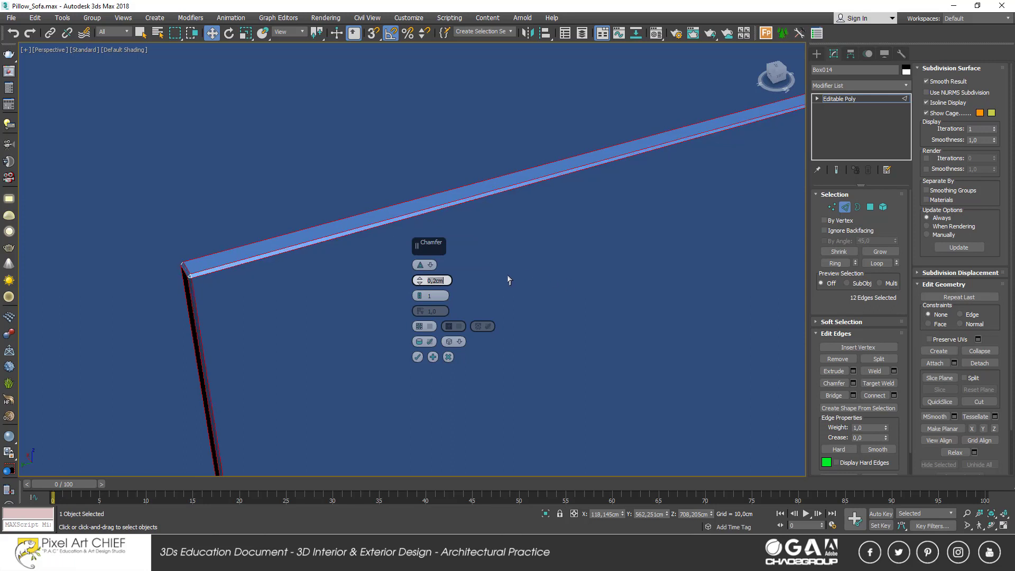
left_click_drag(419, 296, 419, 288)
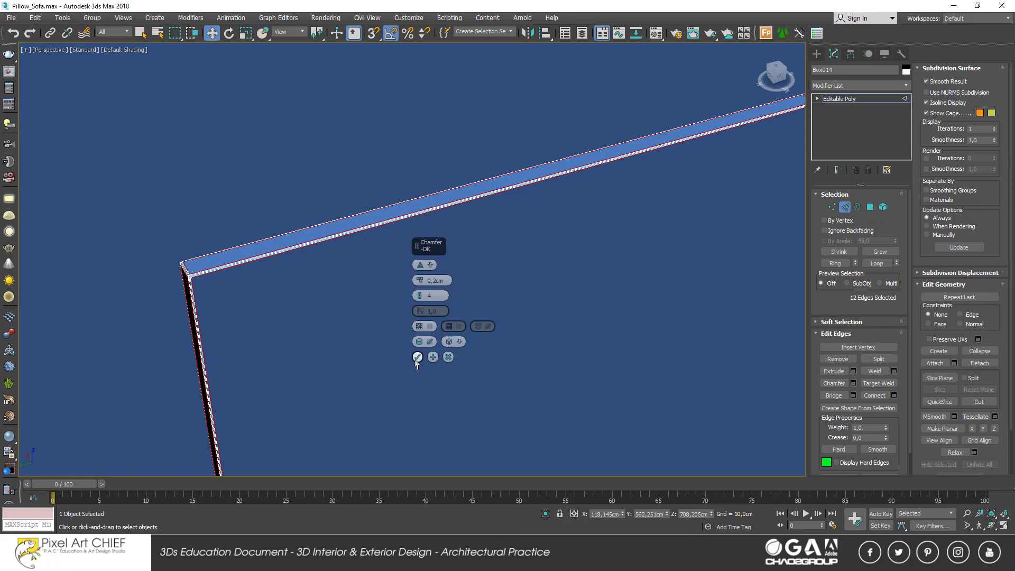
left_click(416, 362)
scroll(415, 358, "up", 5)
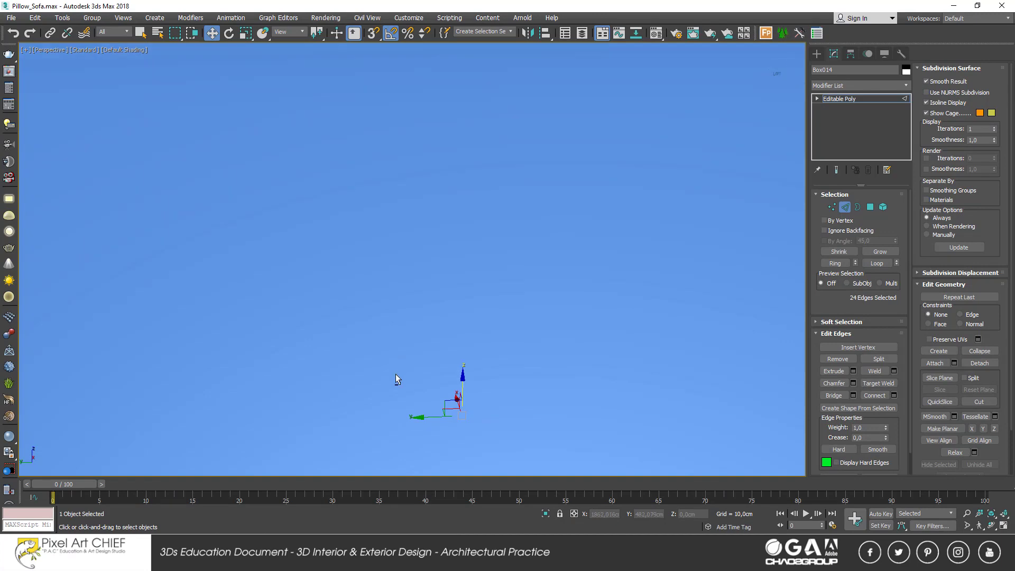
- Exit Edge sub-object mode and frame the sofa and backdrop in the viewport
scroll(396, 379, "down", 2)
scroll(396, 363, "down", 2)
scroll(381, 385, "down", 2)
scroll(372, 358, "down", 2)
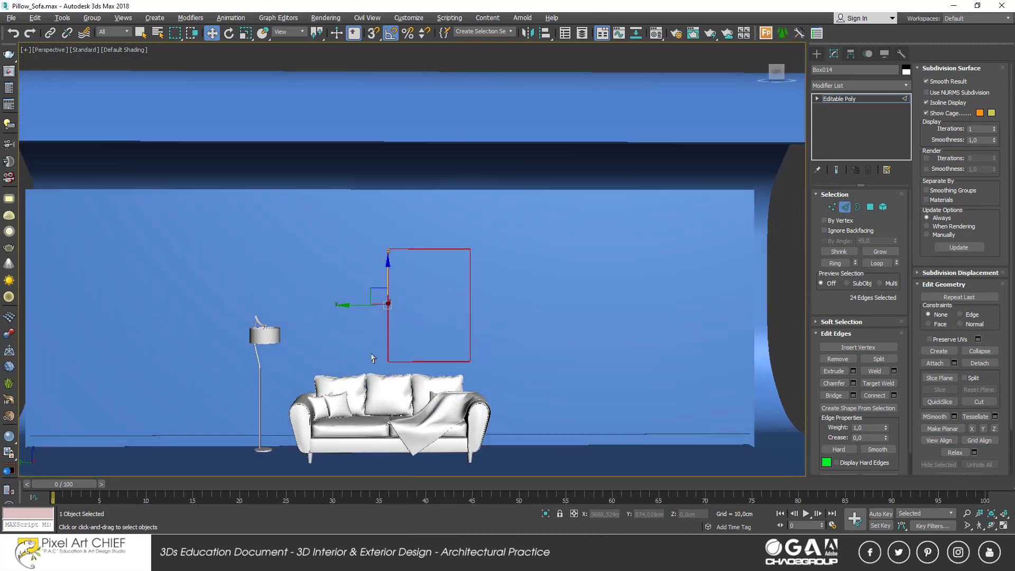
key("2")
middle_click_drag(372, 357, 397, 349)
scroll(412, 344, "up", 2)
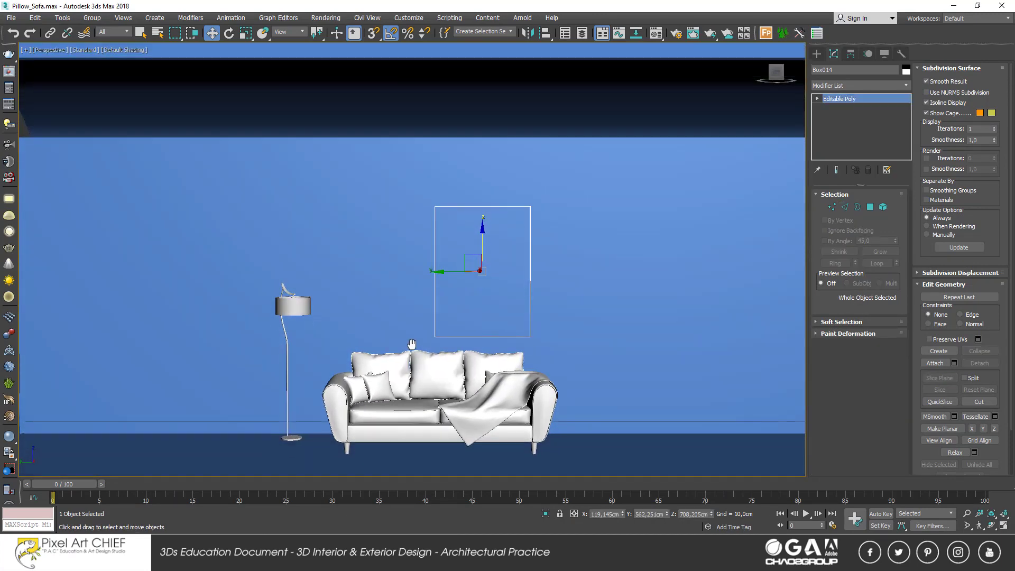
scroll(411, 344, "up", 1)
scroll(422, 341, "up", 2)
scroll(440, 337, "down", 10)
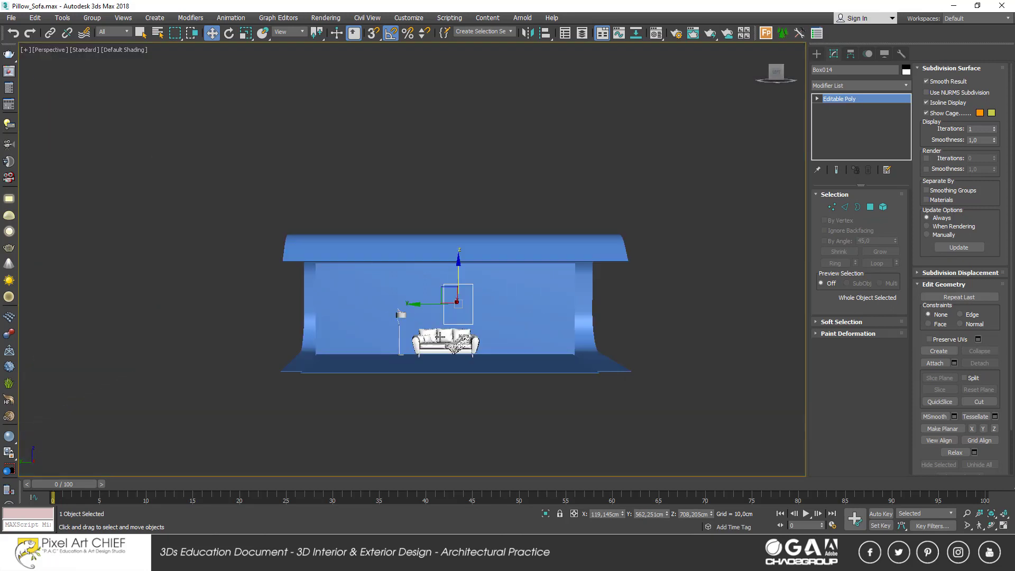
middle_click_drag(440, 336, 401, 333, "alt")
- Place physical camera PhysCamera001 on the floor, aimed at the sofa
left_click(817, 53)
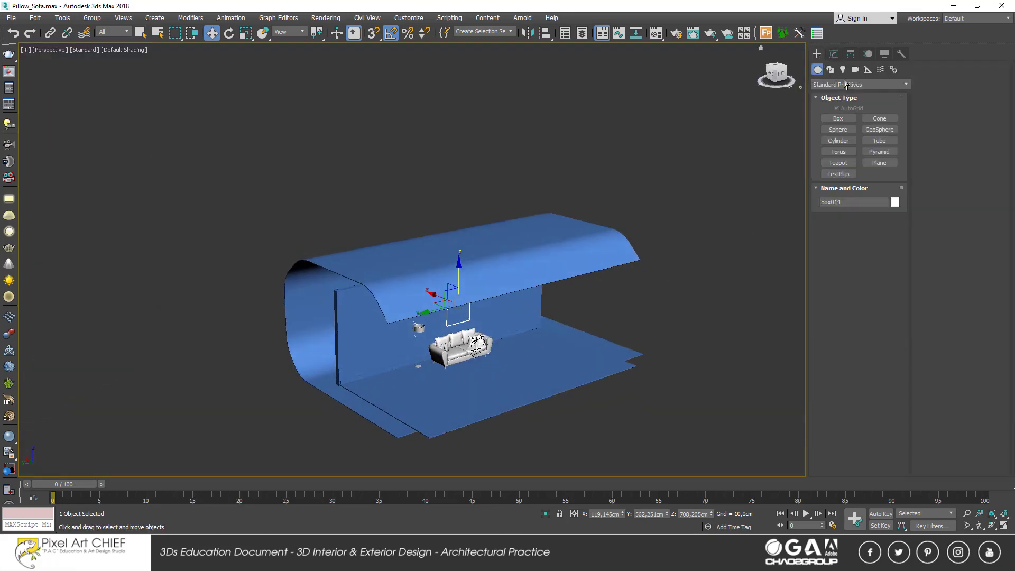
left_click(855, 69)
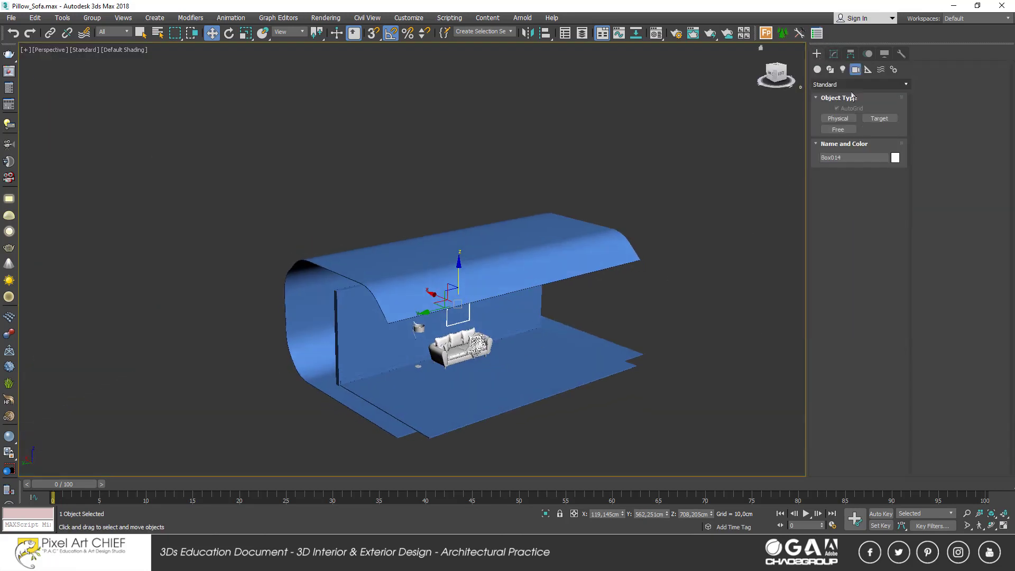
left_click(849, 121)
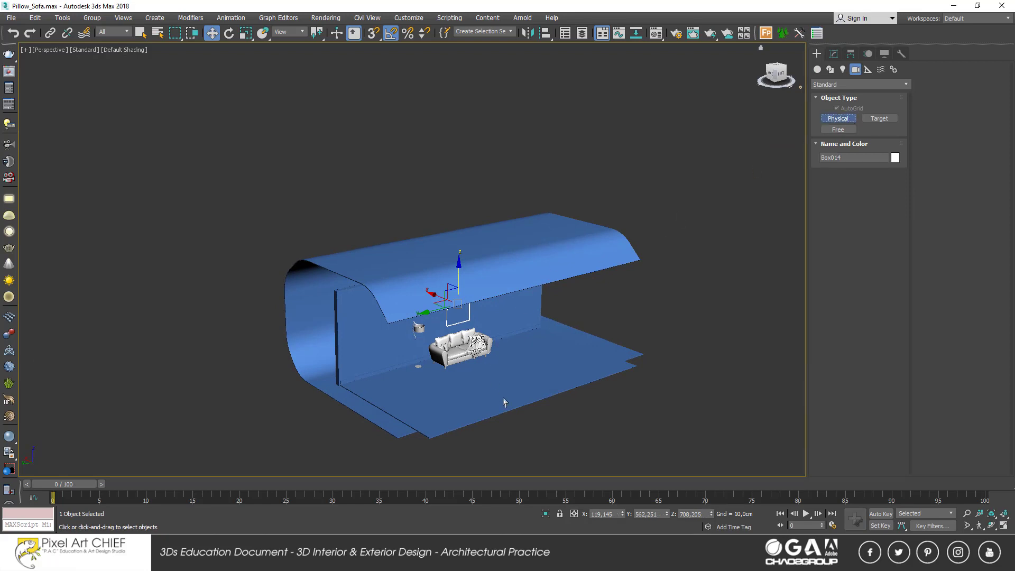
scroll(542, 400, "up", 3)
left_click_drag(542, 400, 592, 425)
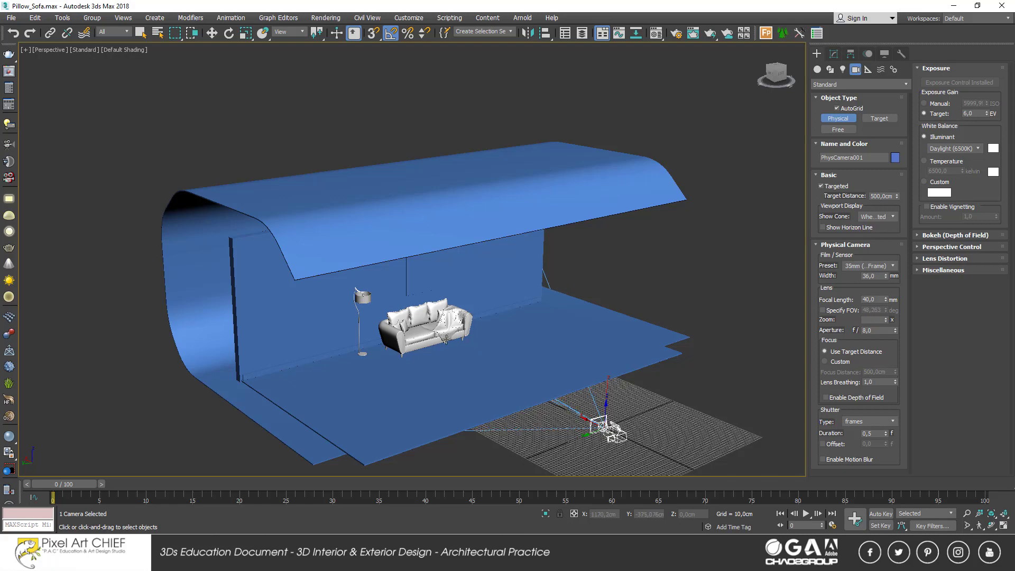
left_click_drag(604, 427, 530, 388)
middle_click_drag(530, 389, 586, 365, "alt")
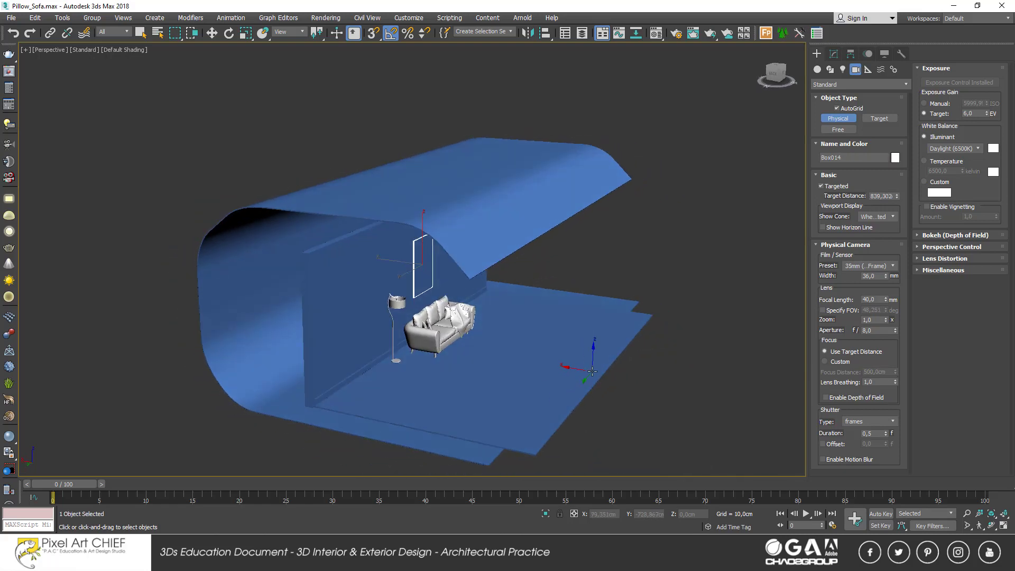
left_click_drag(586, 365, 432, 346)
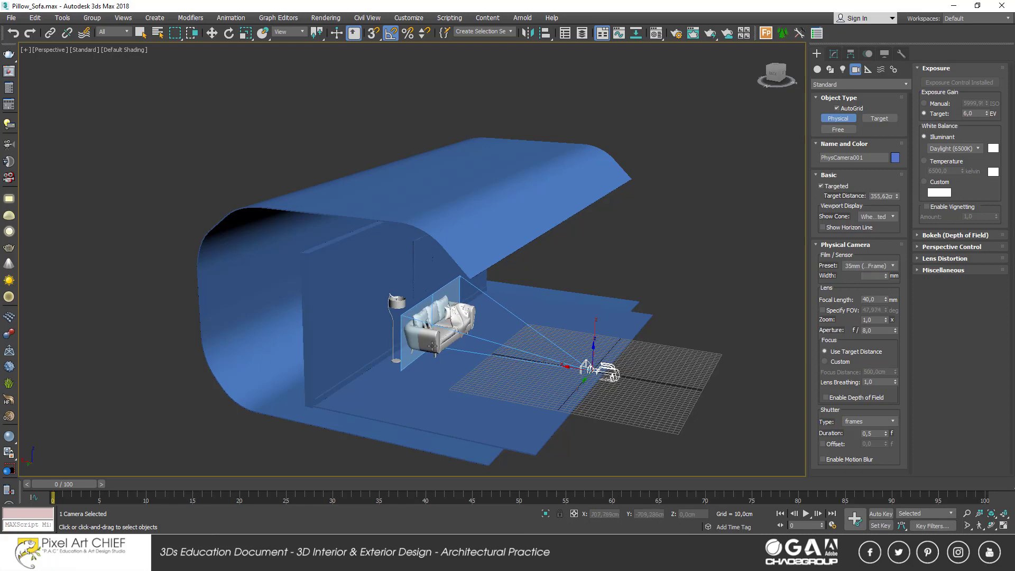
- Look through PhysCamera001 and pan to frame the sofa and floor lamp
mouse_move(432, 346)
middle_mouse_down("alt")
mouse_move(494, 349)
mouse_move(498, 385)
middle_mouse_up("alt")
key("w")
key("c")
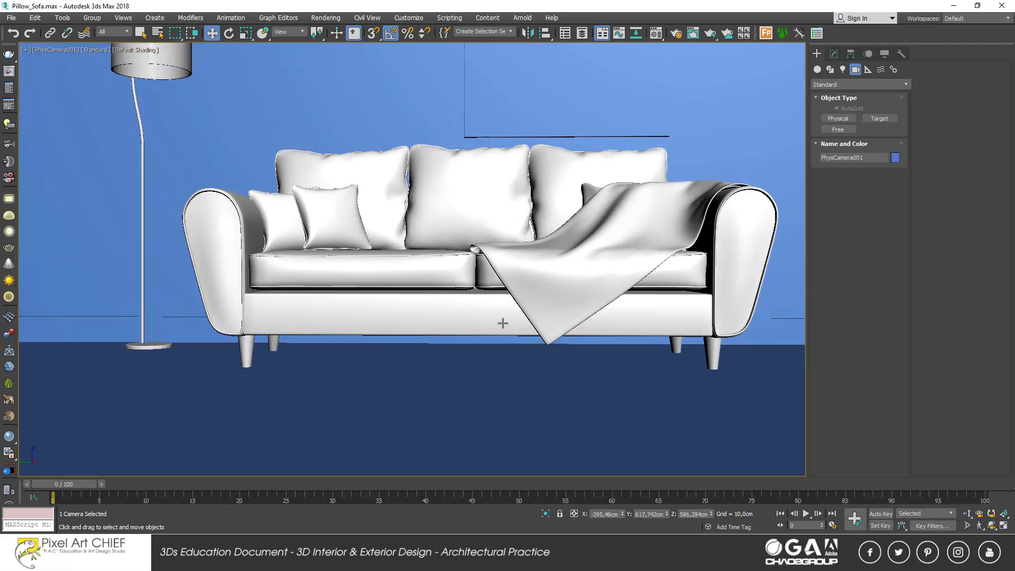
mouse_move(501, 321)
middle_mouse_down()
mouse_move(501, 216)
mouse_move(501, 409)
mouse_move(515, 301)
middle_mouse_up()
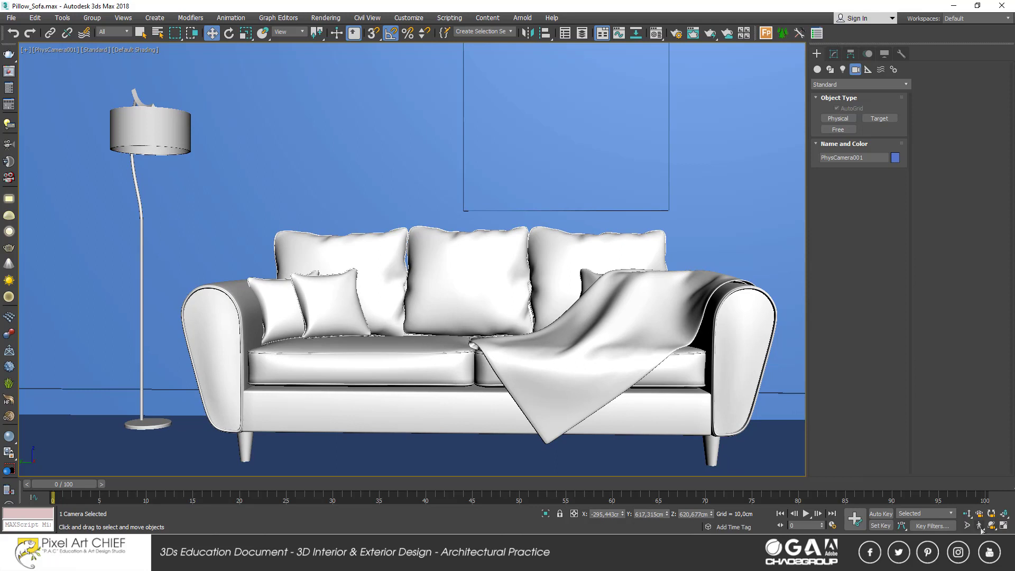
scroll(503, 294, "up", 3)
scroll(475, 295, "down", 3)
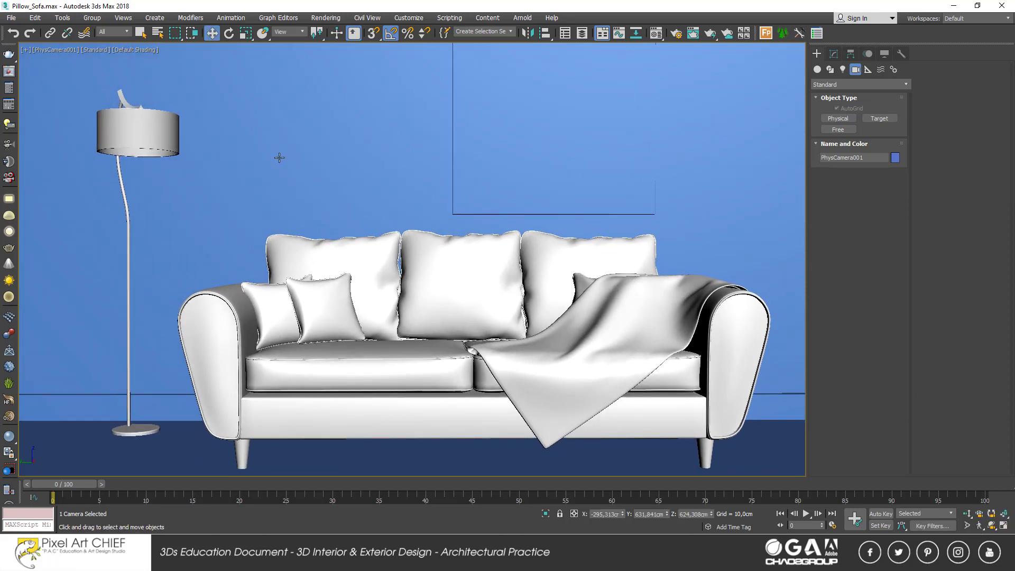
- Select PhysCamera001 from the camera-filtered object list and show its settings in the Modify panel
key("h")
left_click(11, 37)
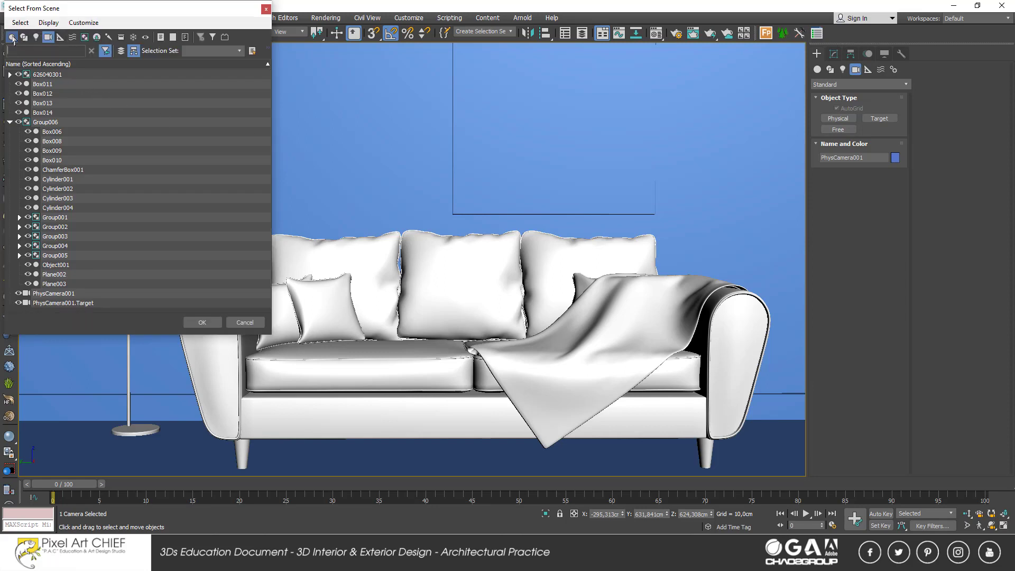
left_click(64, 75)
key("Return")
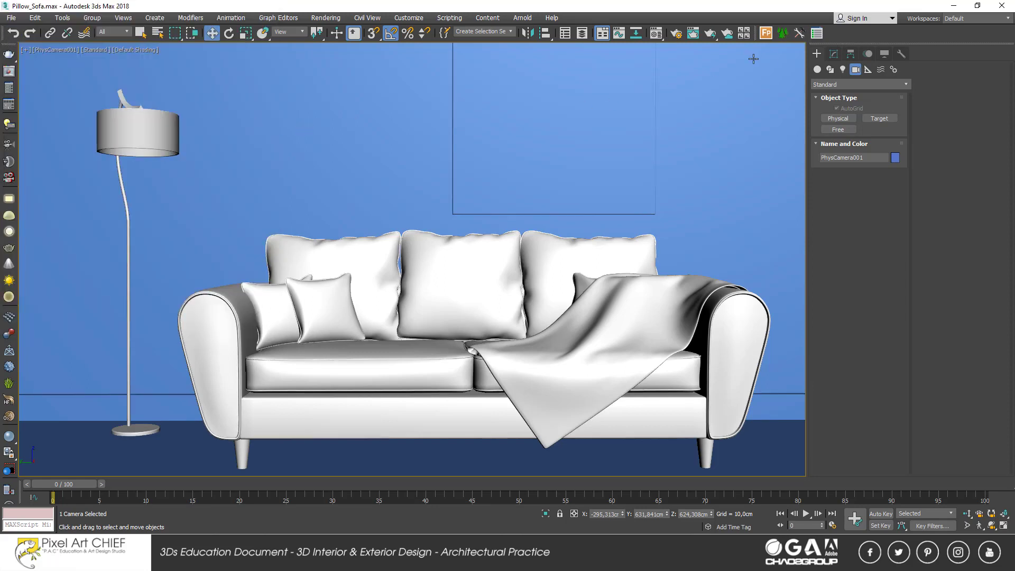
left_click(833, 54)
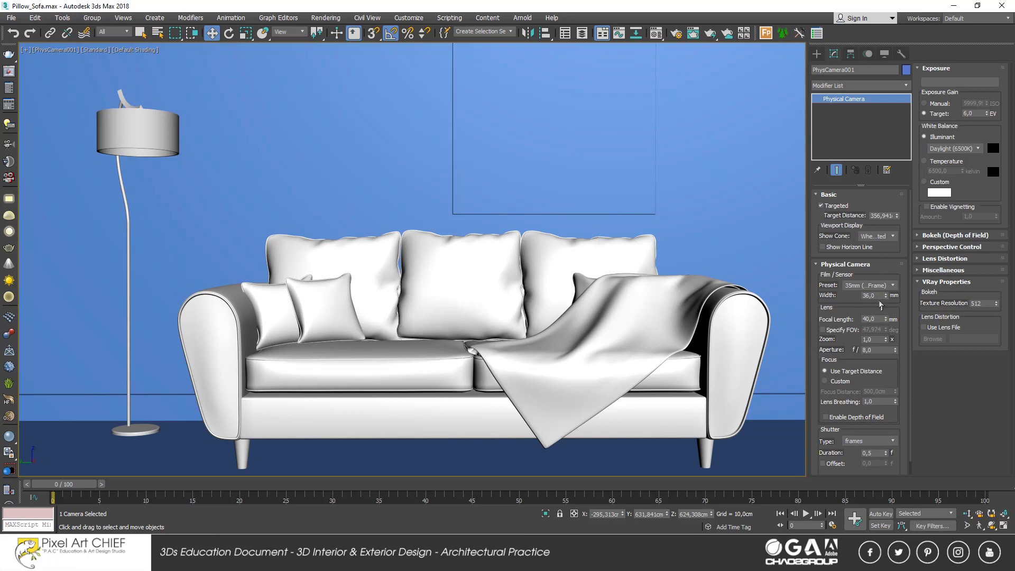
- Set PhysCamera001's focal length to 26 mm and recentre the sofa in view
double_click(863, 319)
type("6")
key("Return")
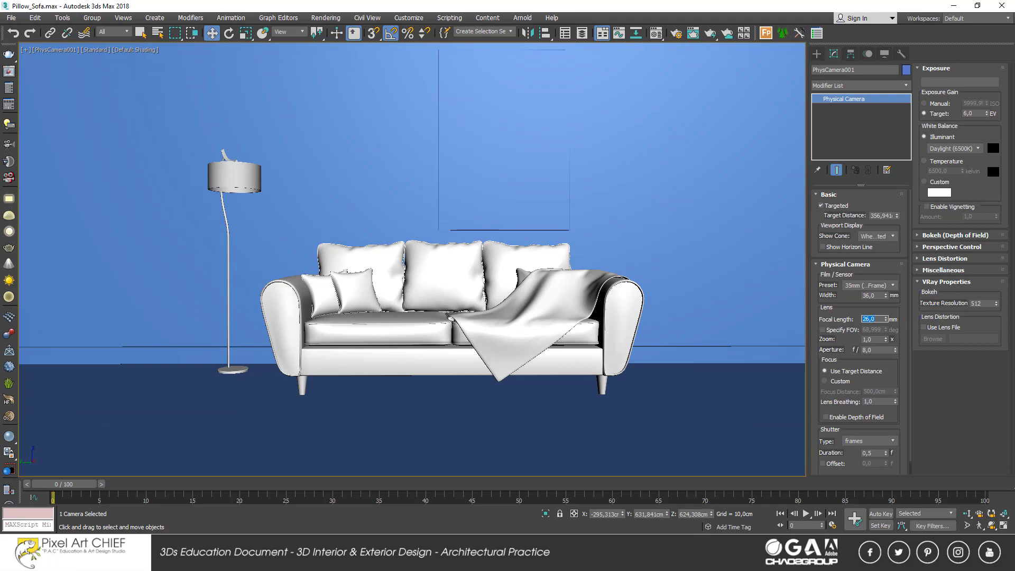
middle_click_drag(445, 288, 469, 305)
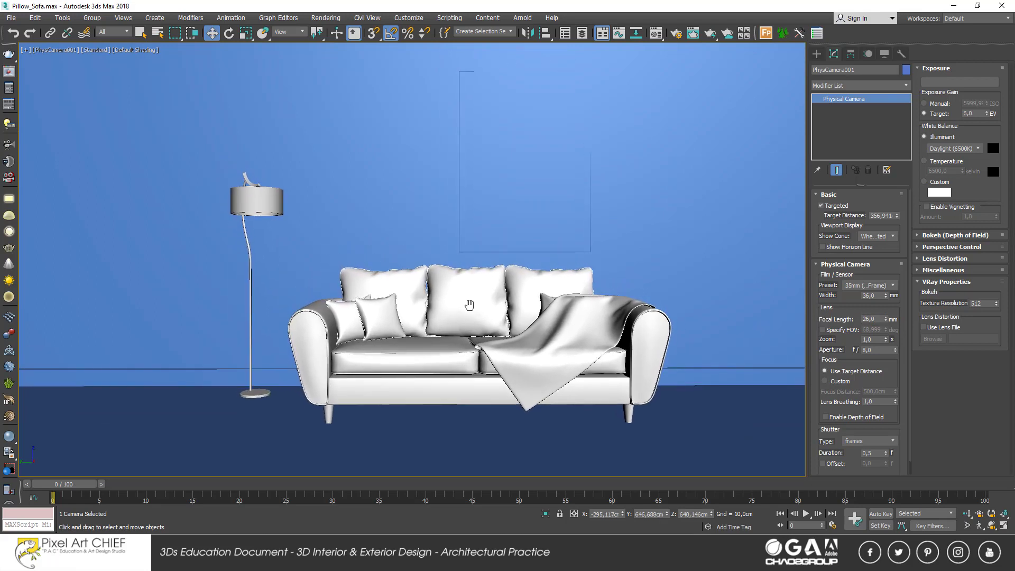
- Walk the camera forward and sideways to fine-tune the sofa framing
key("Up")
key("Up")
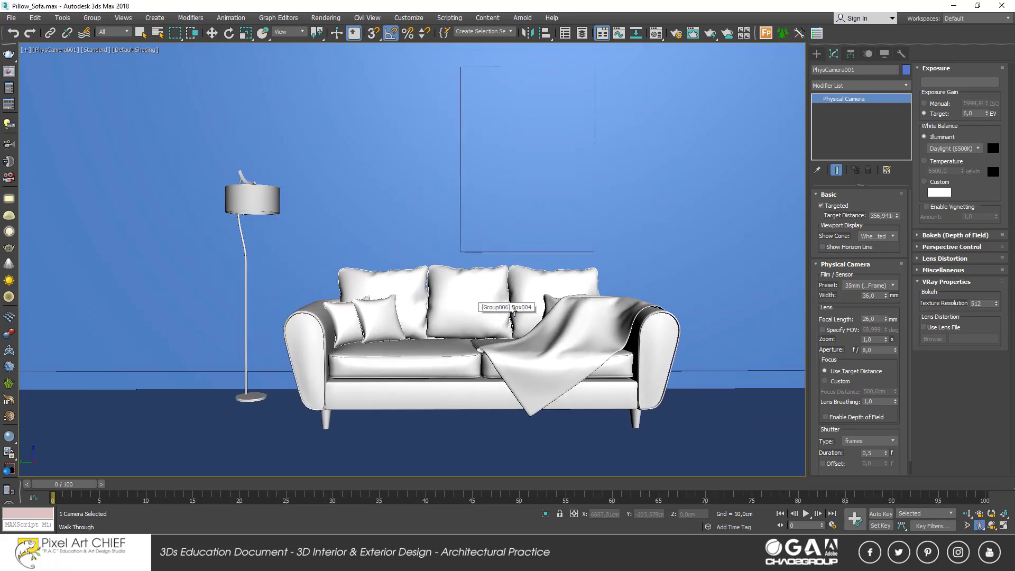
key("Right")
key("Right")
key("Right")
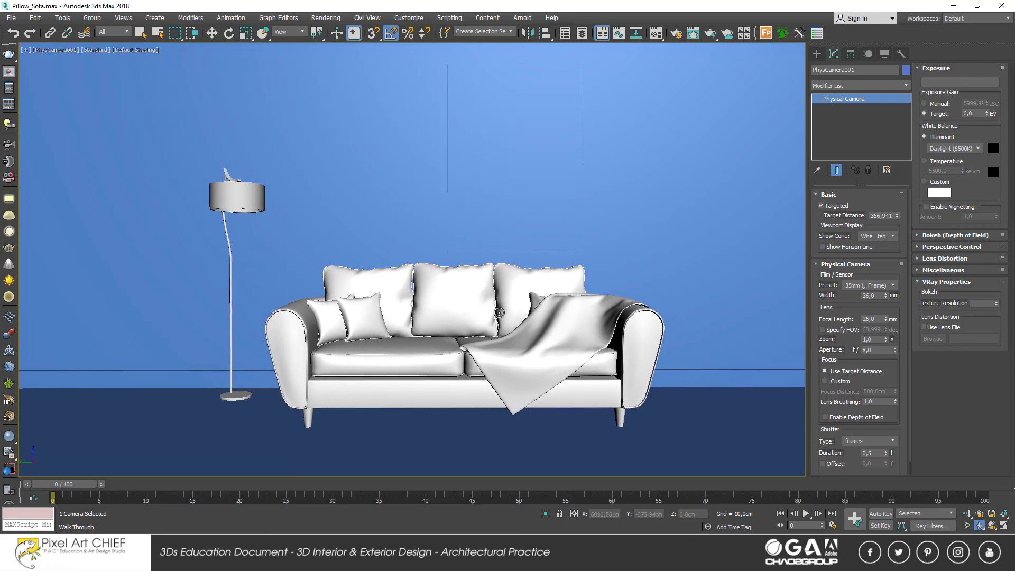
key("Right")
key("Right")
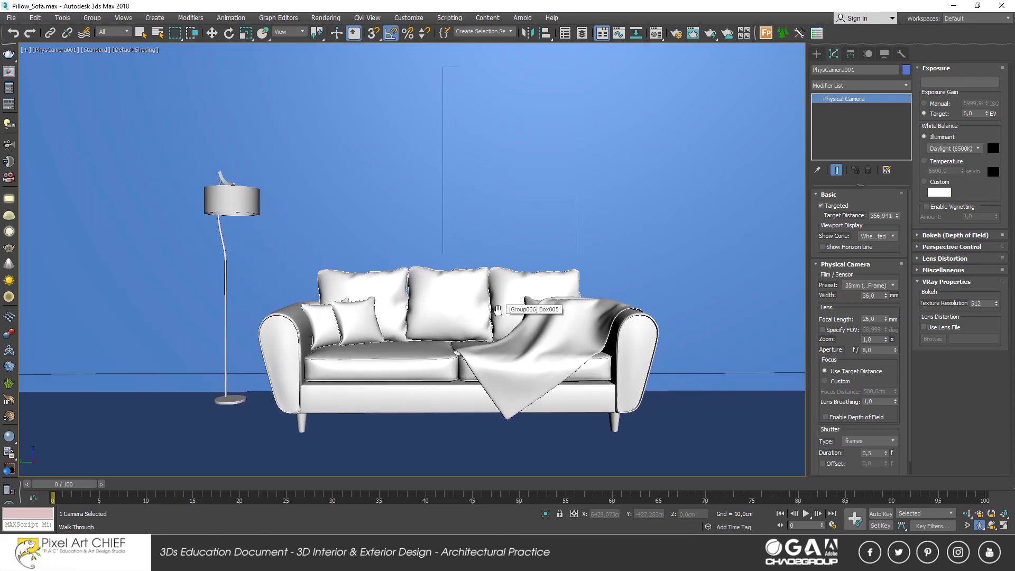
left_click_drag(497, 310, 501, 313)
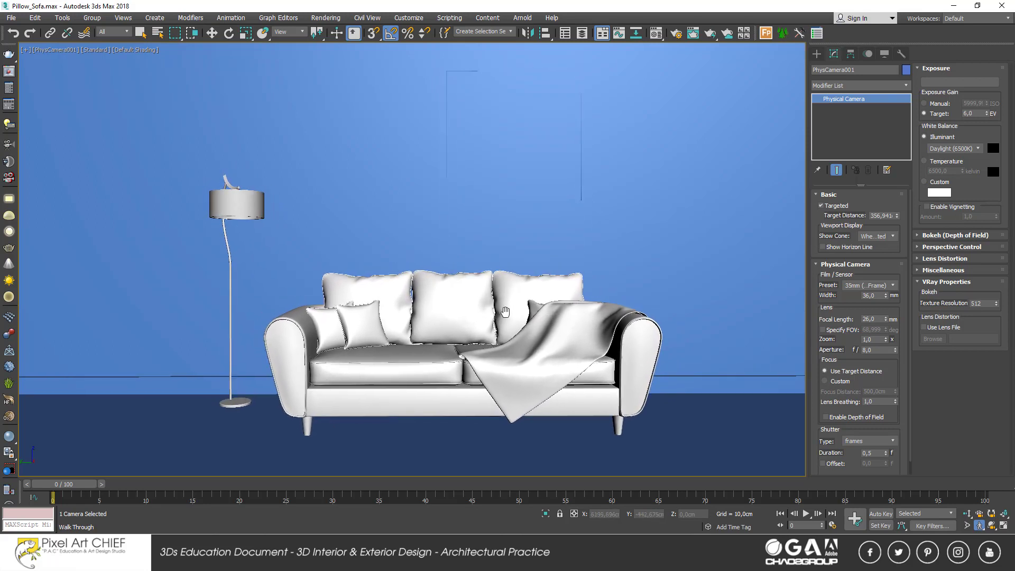
right_click(501, 313)
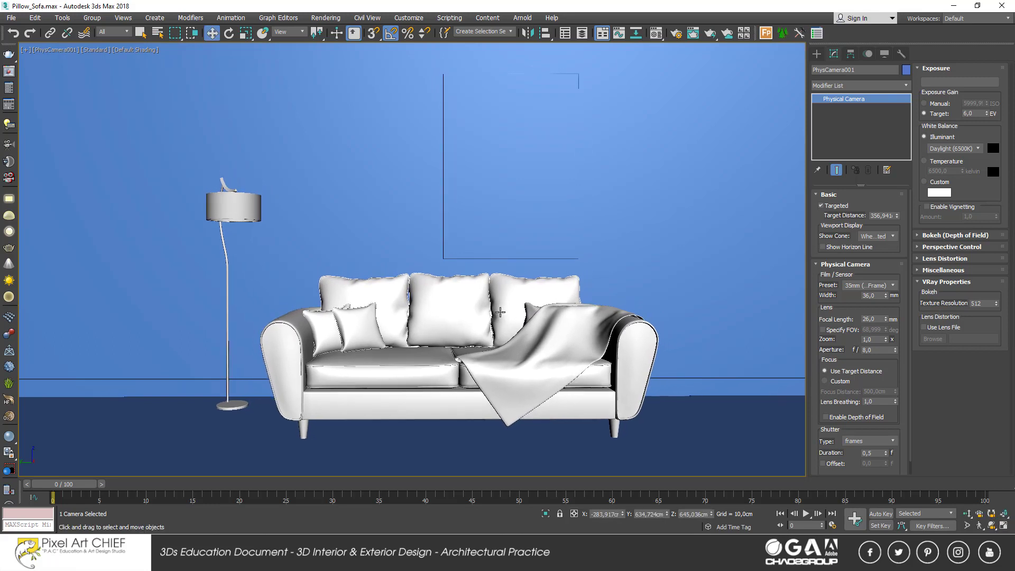
left_click(335, 19)
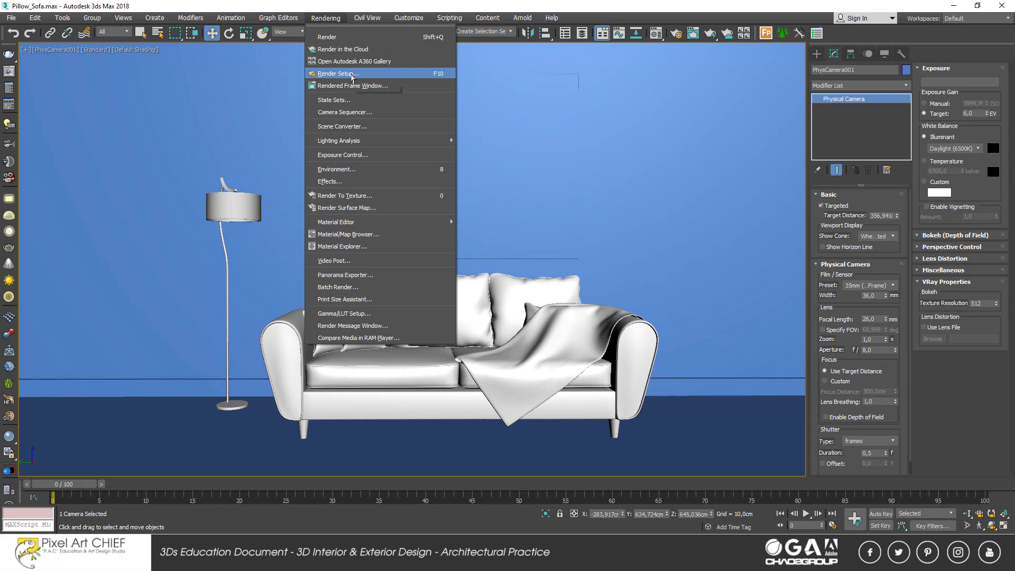
- Assign V-Ray Adv 3.60.03 as the production renderer in Render Setup
left_click(352, 76)
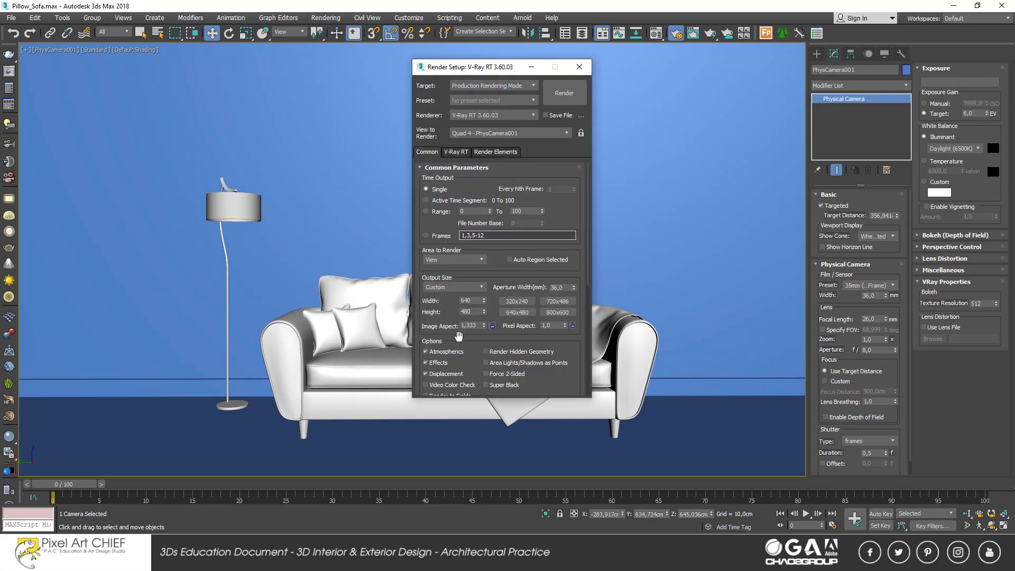
left_click_drag(576, 334, 575, 100)
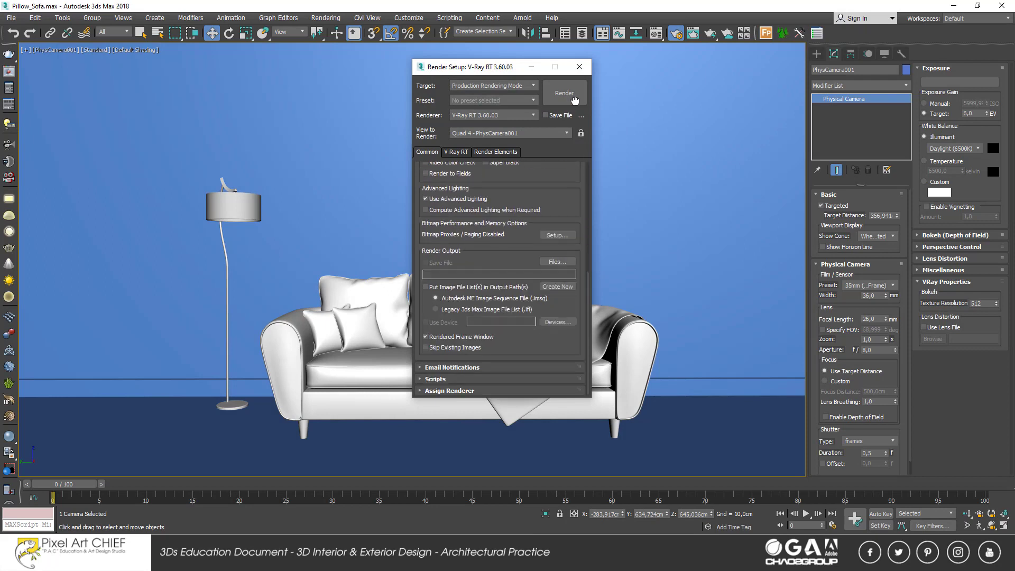
left_click(450, 390)
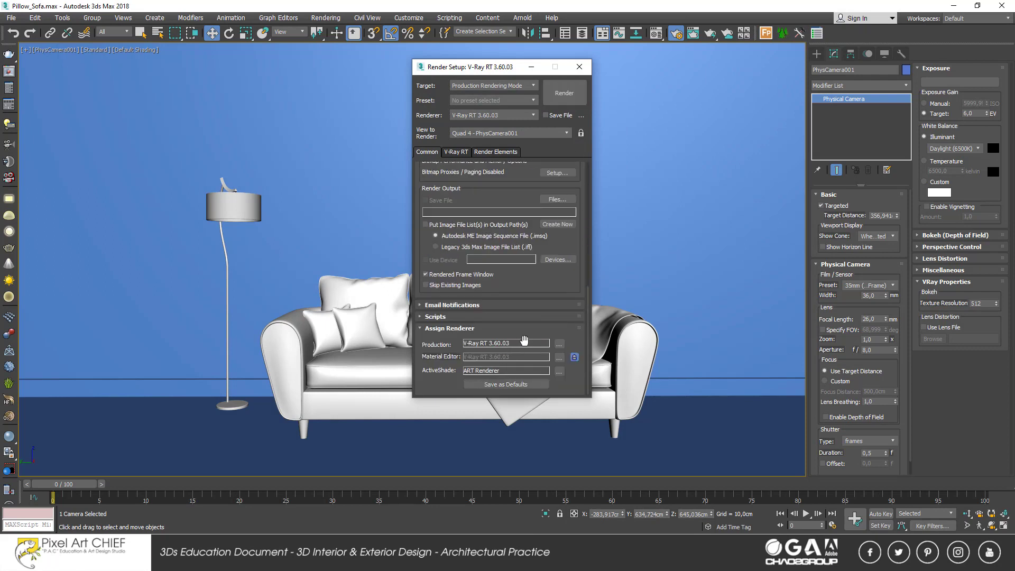
left_click(557, 344)
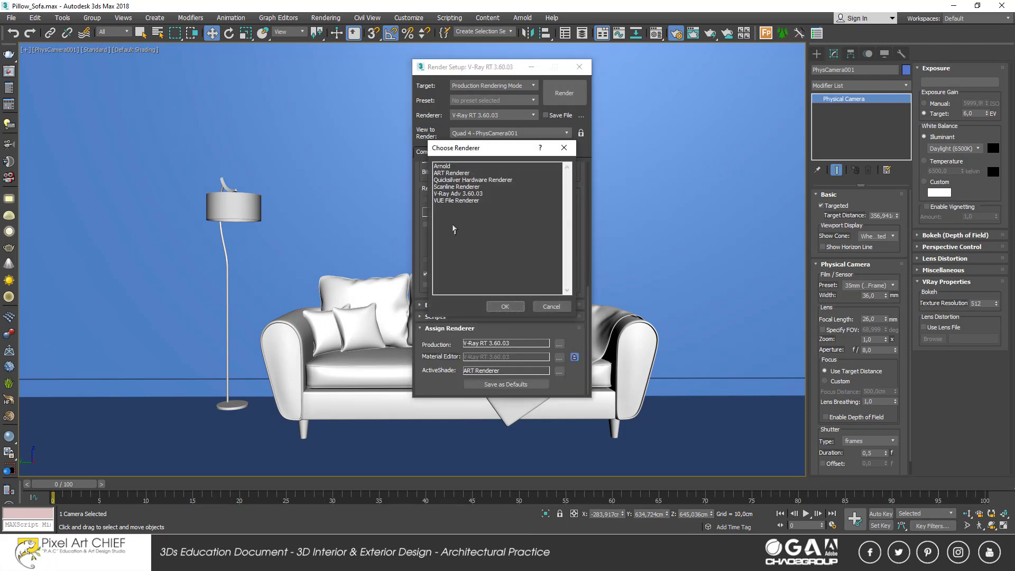
left_click(459, 193)
left_click(506, 308)
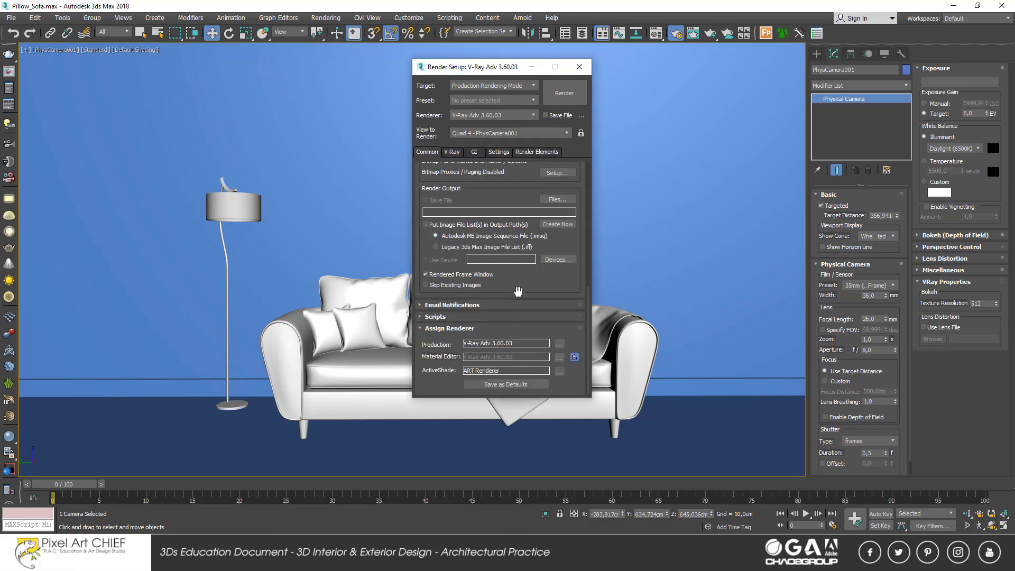
- Set the render output width to 2600
scroll(517, 290, "down", 5)
scroll(480, 225, "up", 3)
scroll(454, 265, "up", 2)
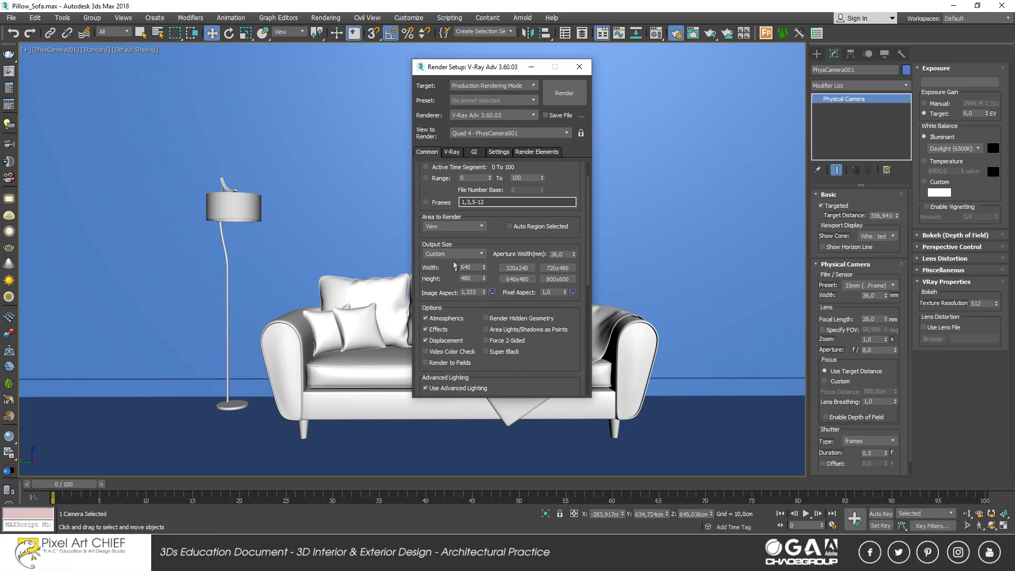
double_click(471, 268)
type("540")
key("Return")
key("Tab")
- Select the backdrop and sofa group, toggling the safe frame on and off
left_click(302, 235)
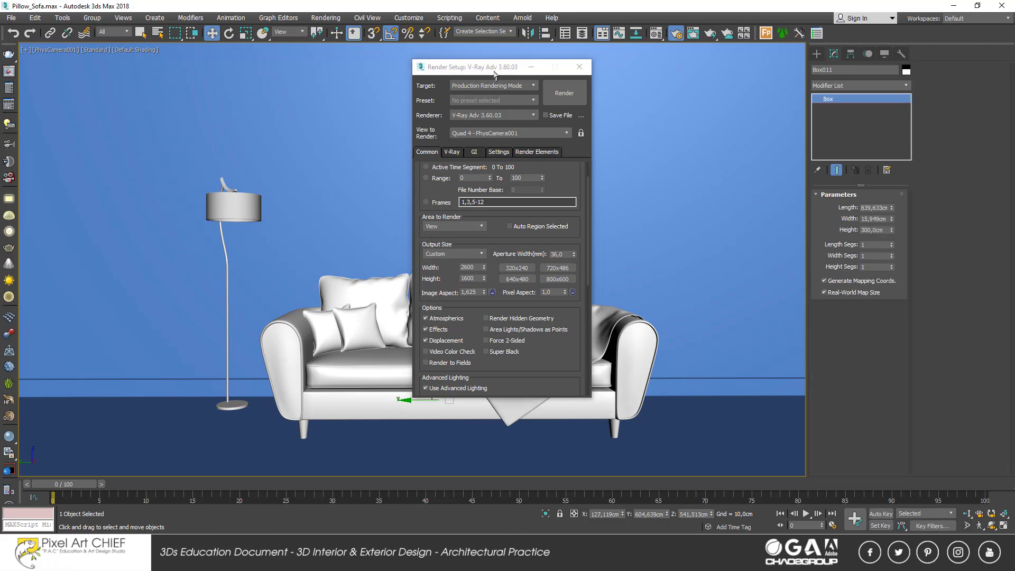
left_click(364, 390)
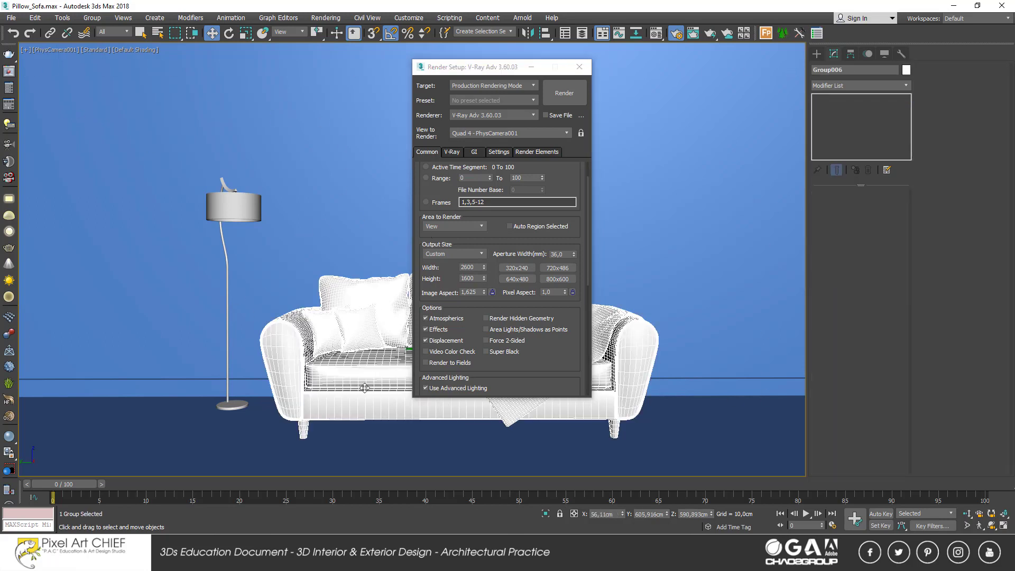
key("shift+f")
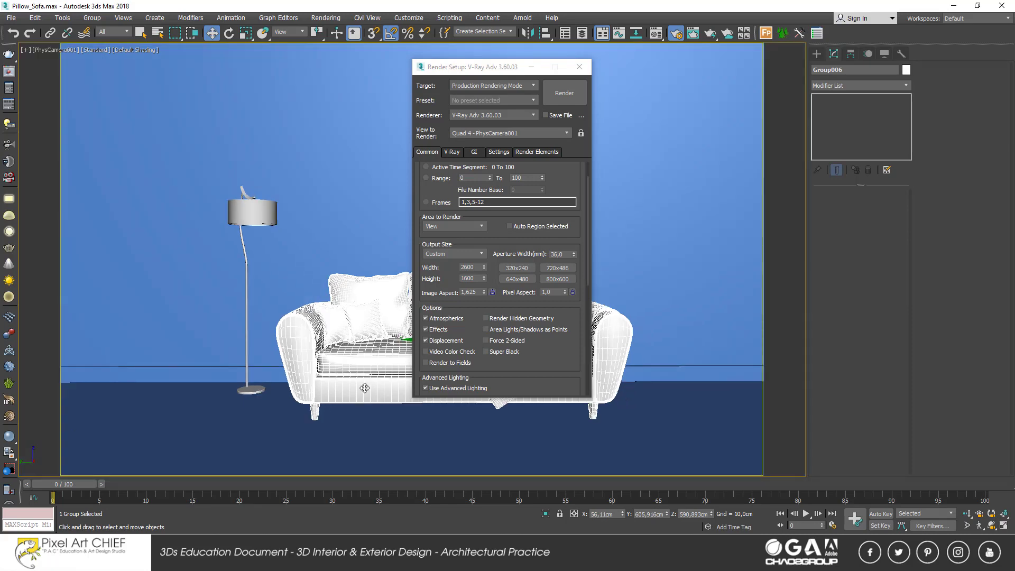
key("shift+f")
- Enable Show Safe Frames in Active View and move Render Setup beside the scene
right_click(987, 513)
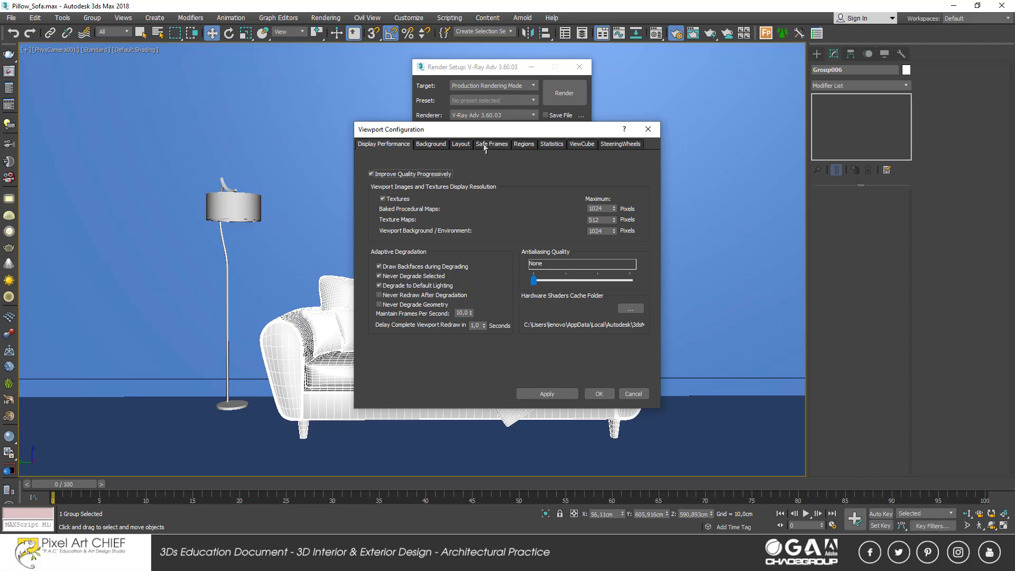
left_click(484, 146)
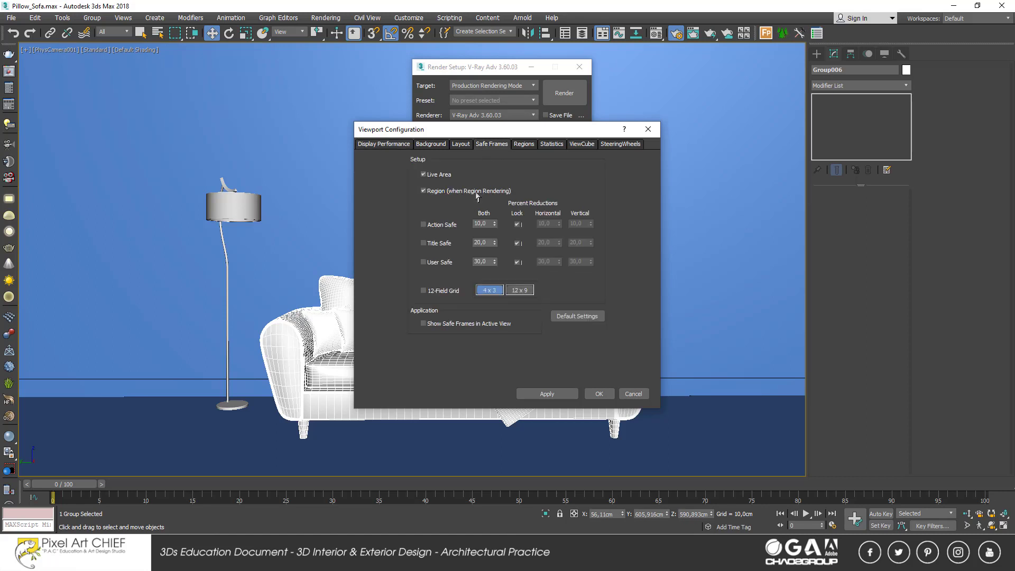
left_click(464, 325)
left_click(561, 396)
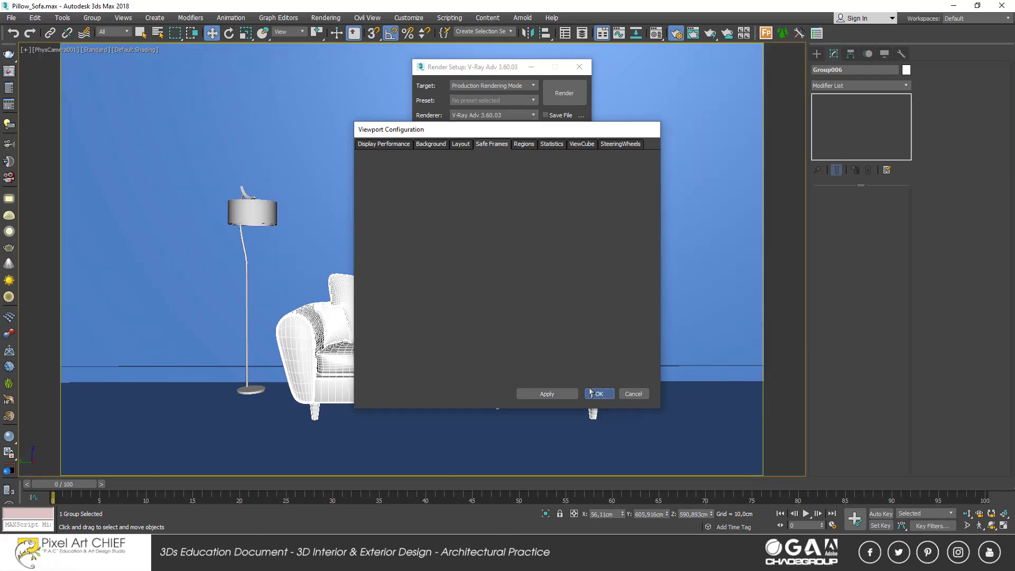
left_click(599, 394)
left_click_drag(500, 70, 760, 88)
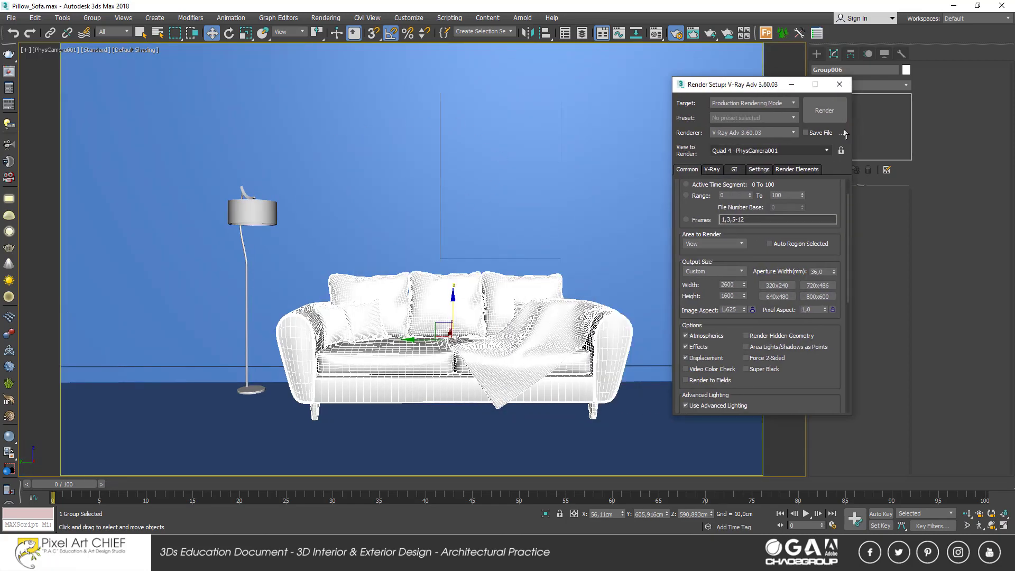
- Walk the camera back, forward and sideways so the sofa sits lower and centred
left_click(508, 324)
key("Up")
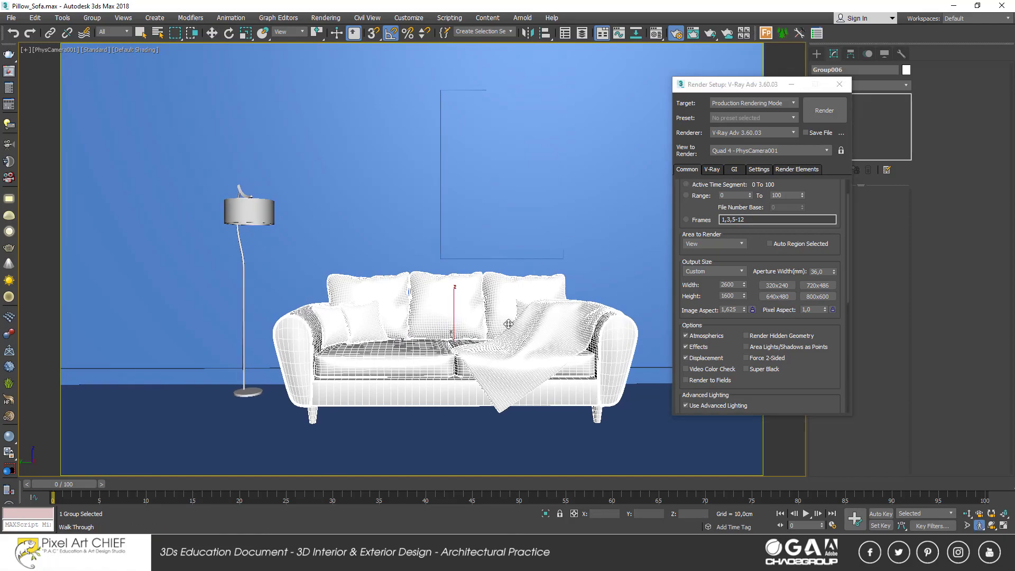
key("Down")
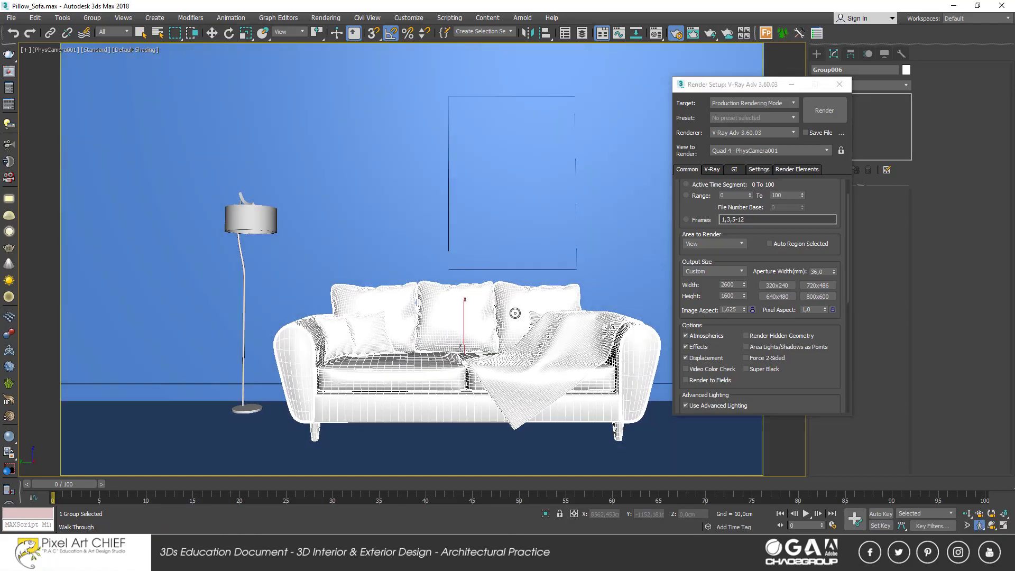
key("Up")
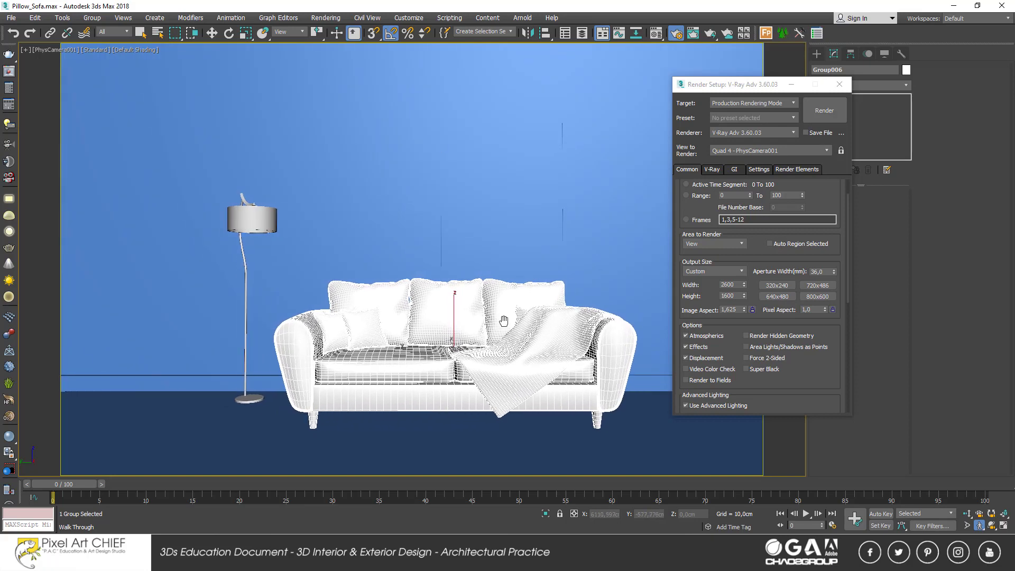
key("Right")
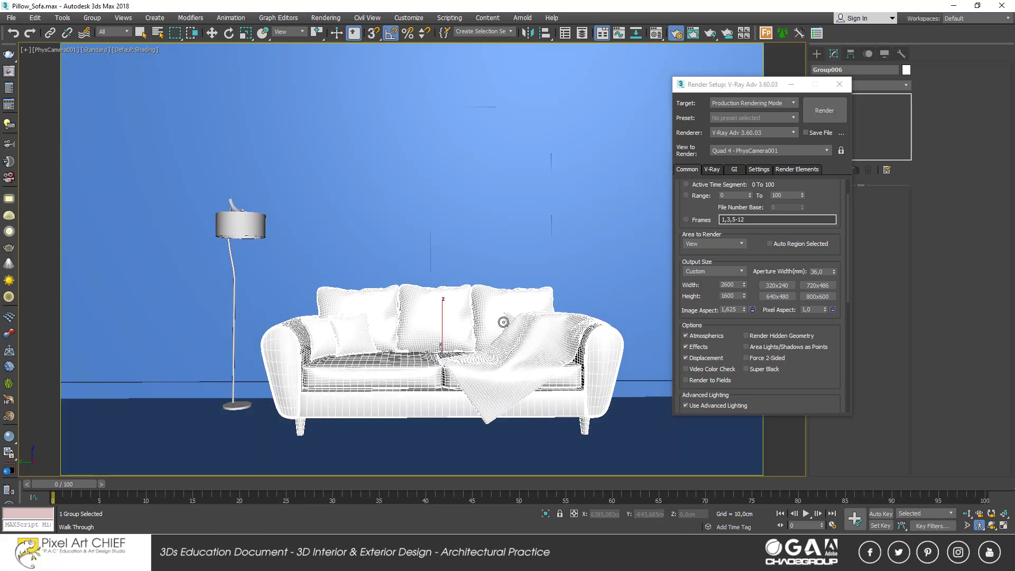
key("Right")
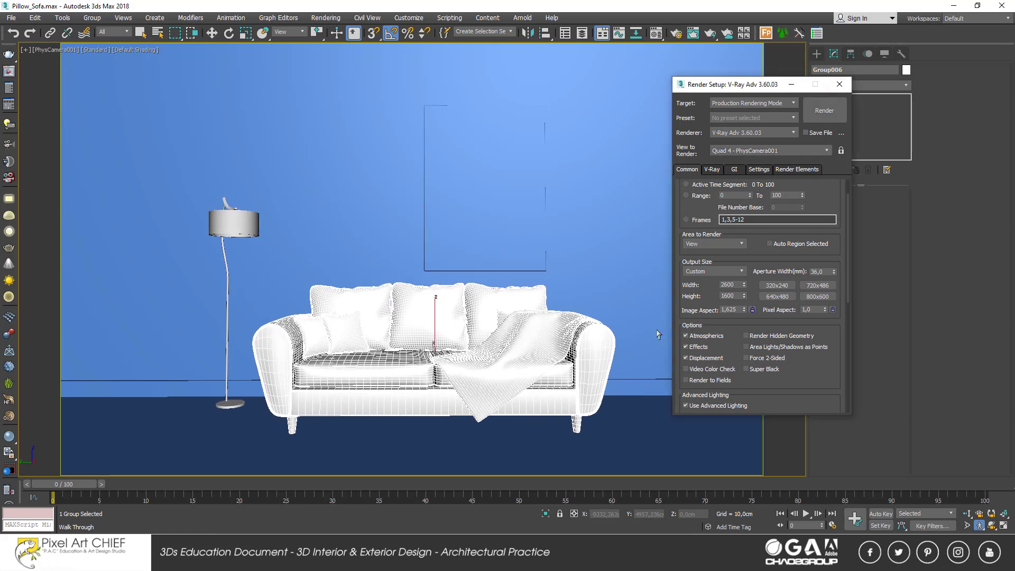
- Close Render Setup and select PhysCamera001 by name to show its parameters
key("F10")
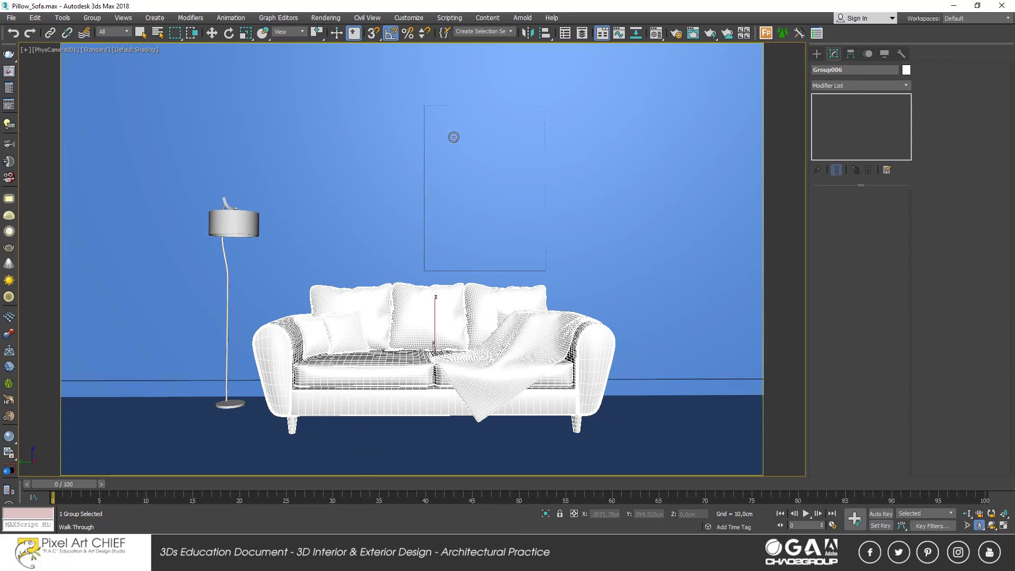
middle_click_drag(454, 162, 454, 160)
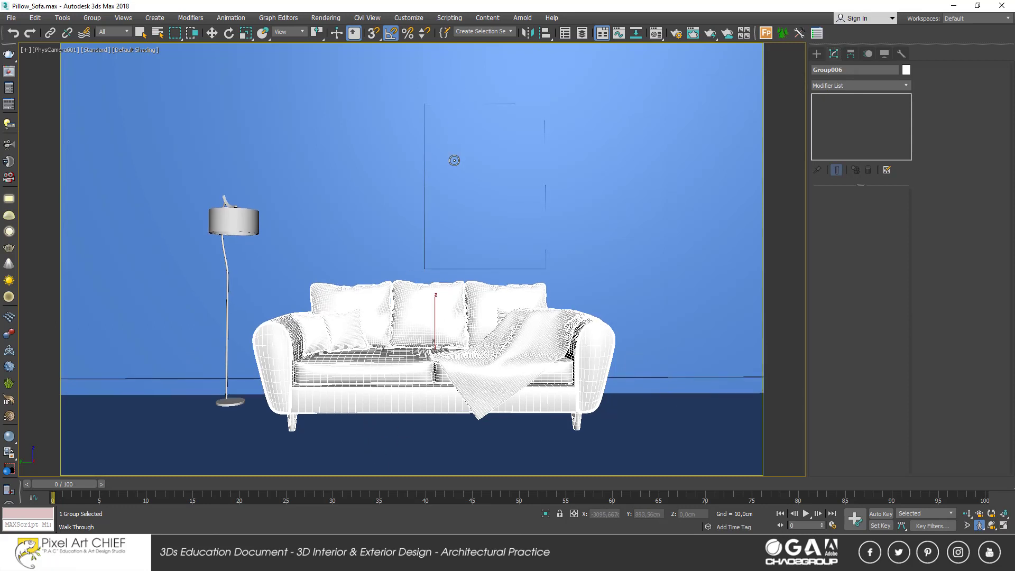
key("w")
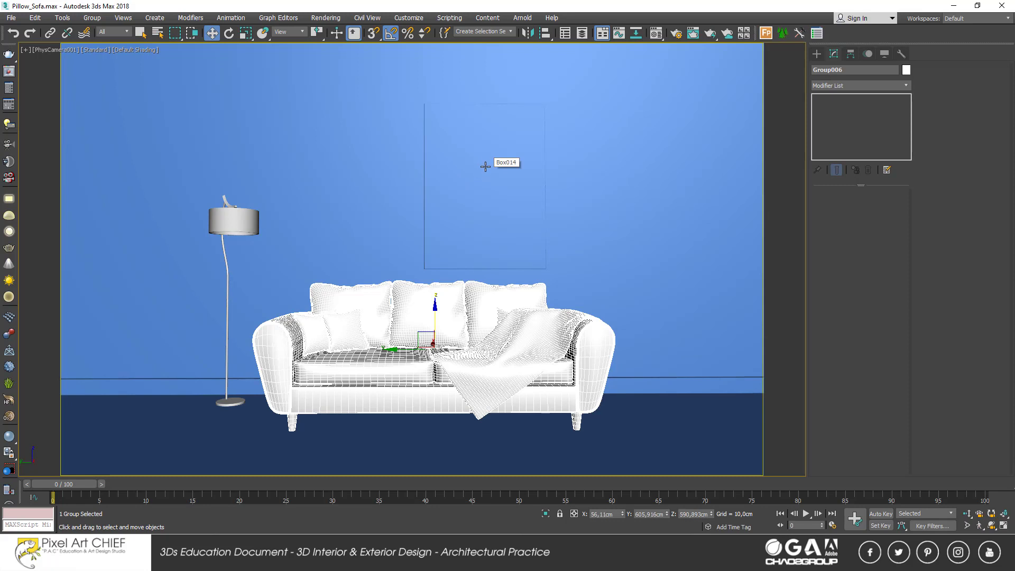
key("h")
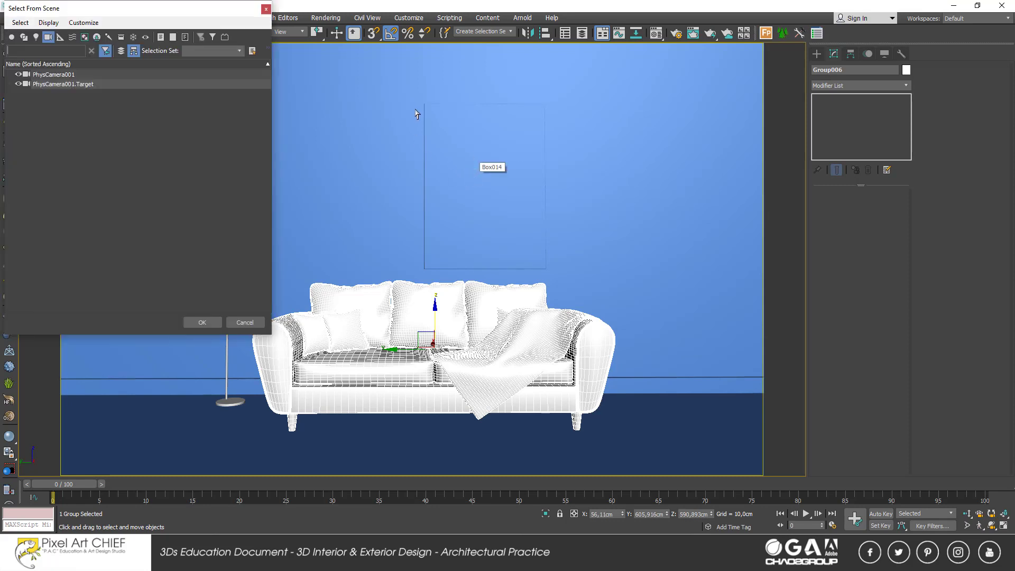
double_click(72, 79)
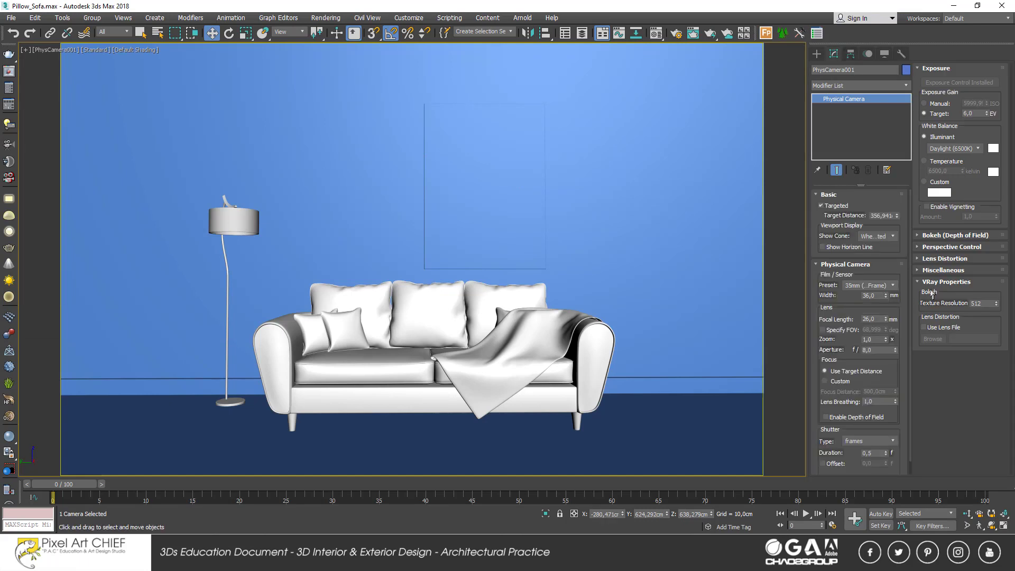
- Turn on Auto Vertical Tilt Correction in the camera's Perspective Control
left_click(930, 258)
left_click(930, 259)
left_click(946, 247)
left_click(934, 323)
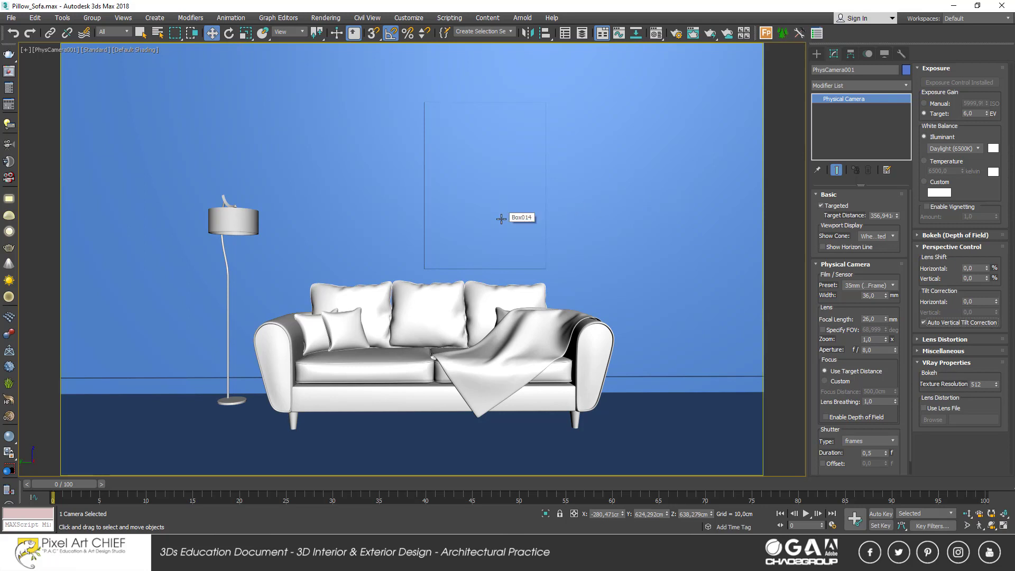
key("ctrl+z")
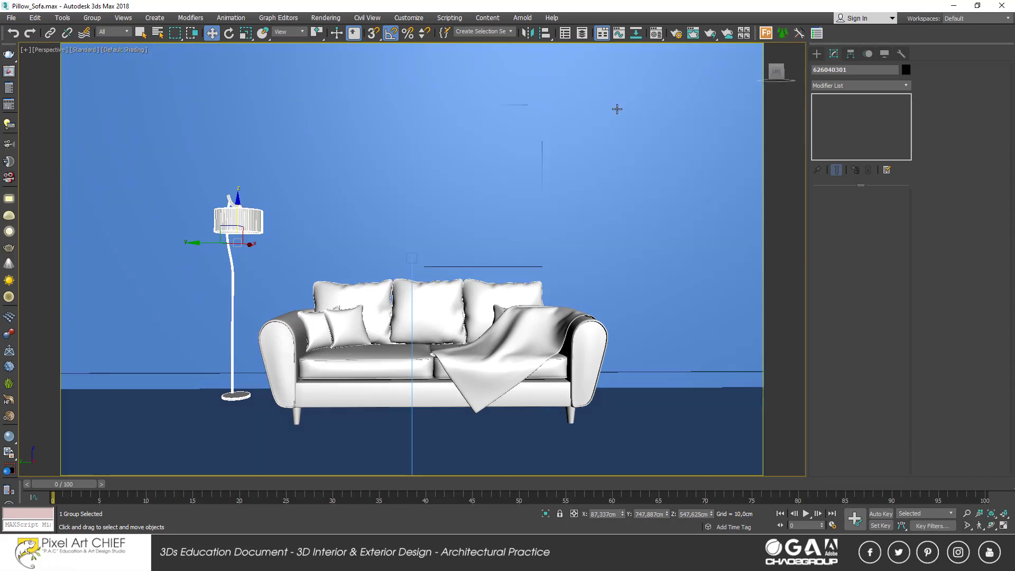
- Switch to Perspective view of the whole backdrop and open material slot 01 - Default
key("p")
scroll(636, 167, "up", 5)
scroll(591, 226, "down", 5)
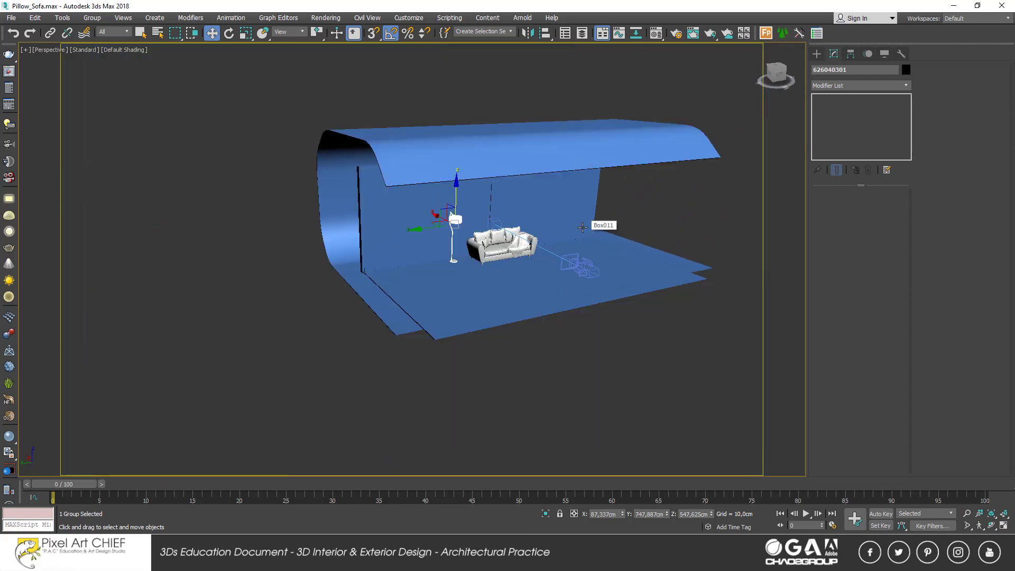
scroll(591, 225, "up", 5)
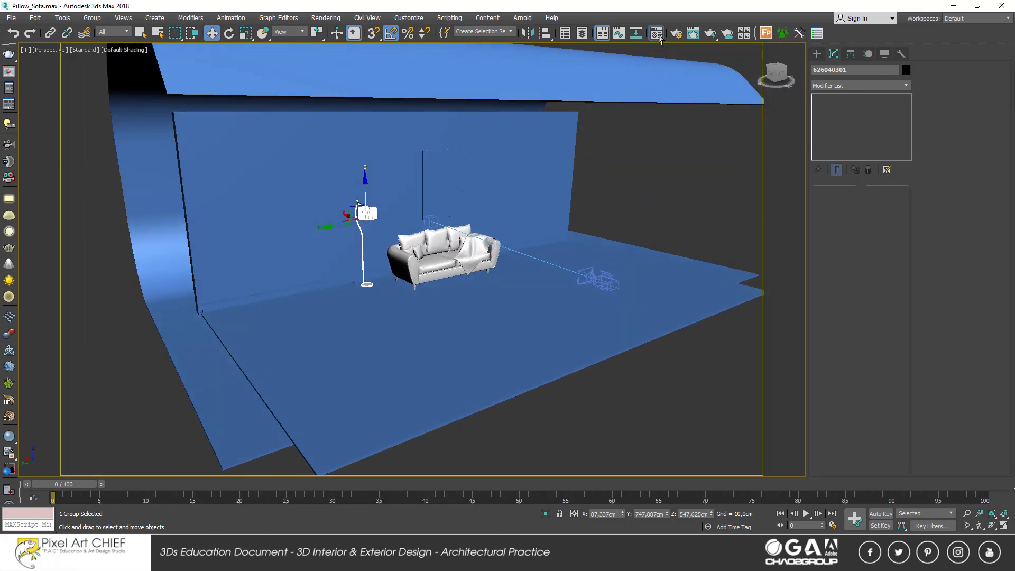
key("m")
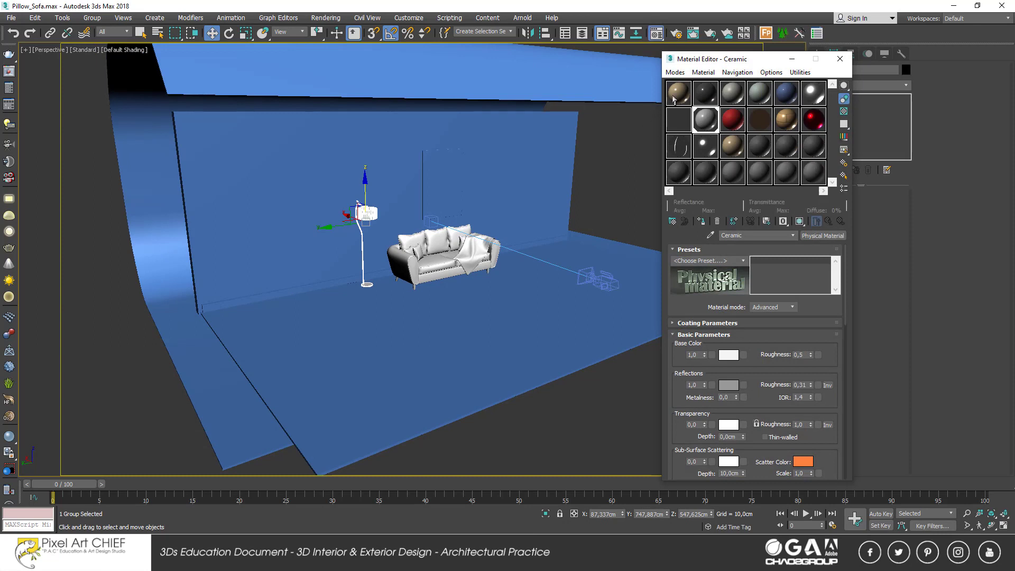
left_click(677, 97)
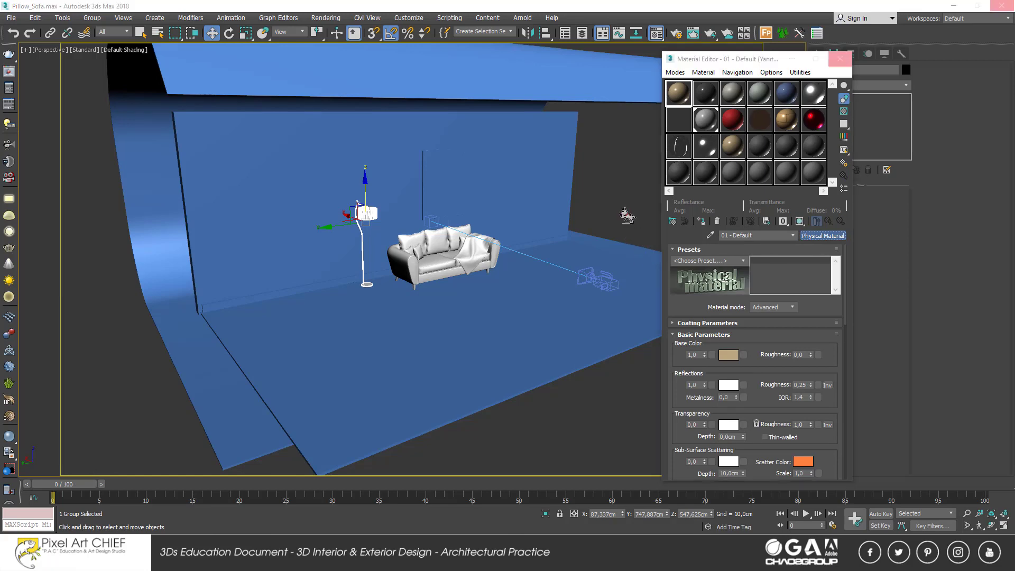
- Convert 01 - Default to a VRayMtl with a light grey 230 diffuse colour
left_click_drag(641, 91, 417, 89)
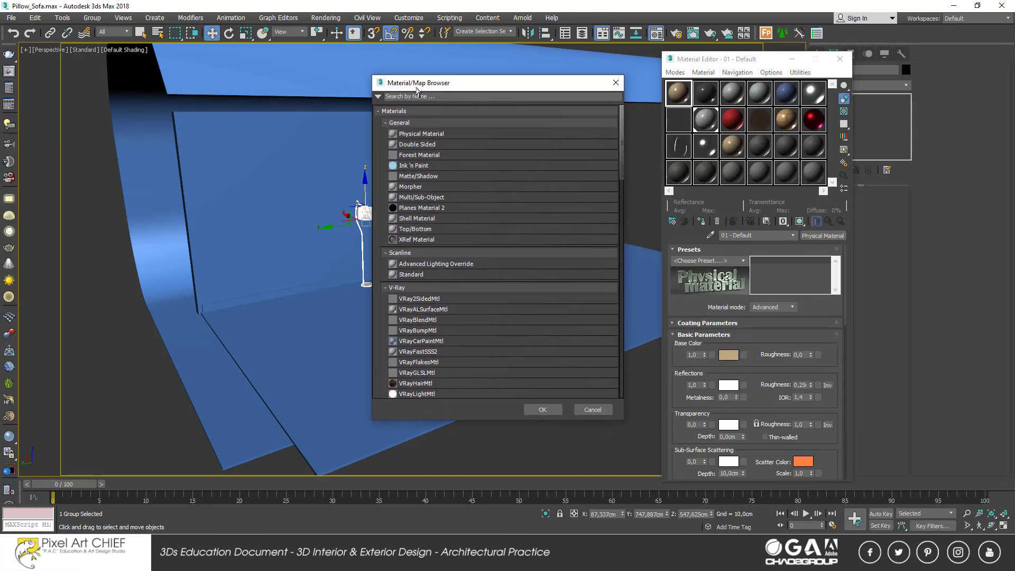
scroll(408, 350, "down", 3)
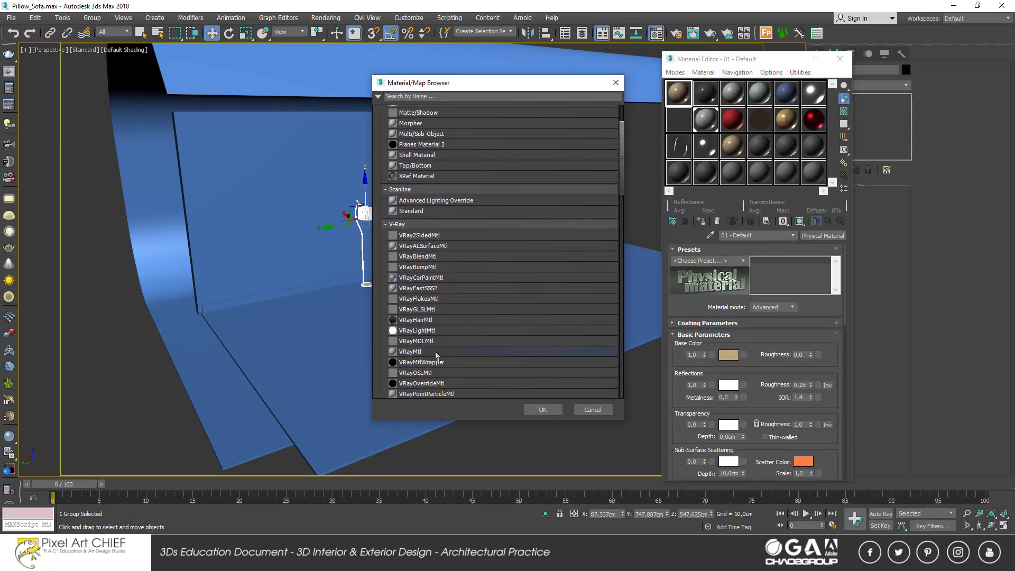
double_click(417, 352)
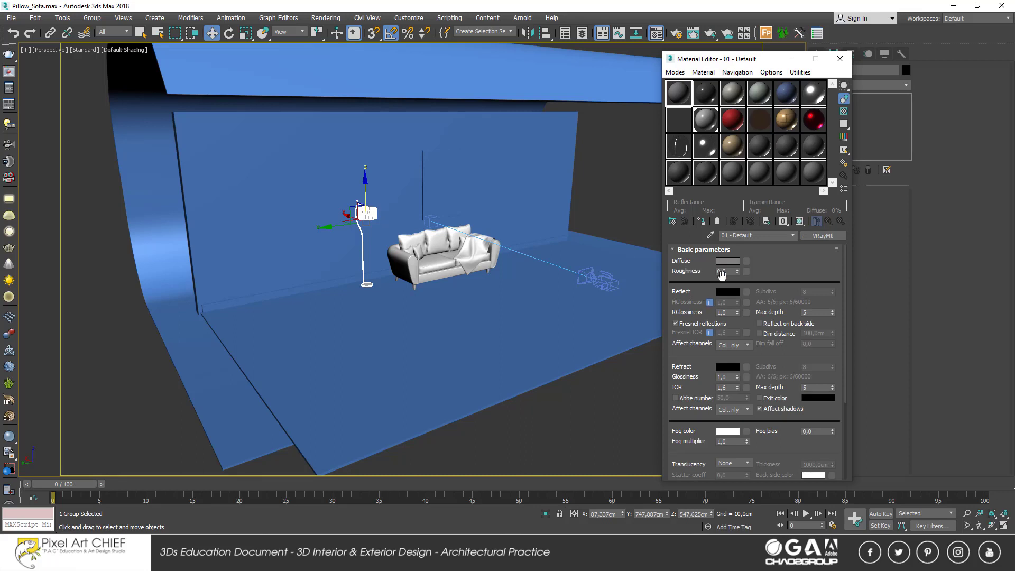
left_click(727, 261)
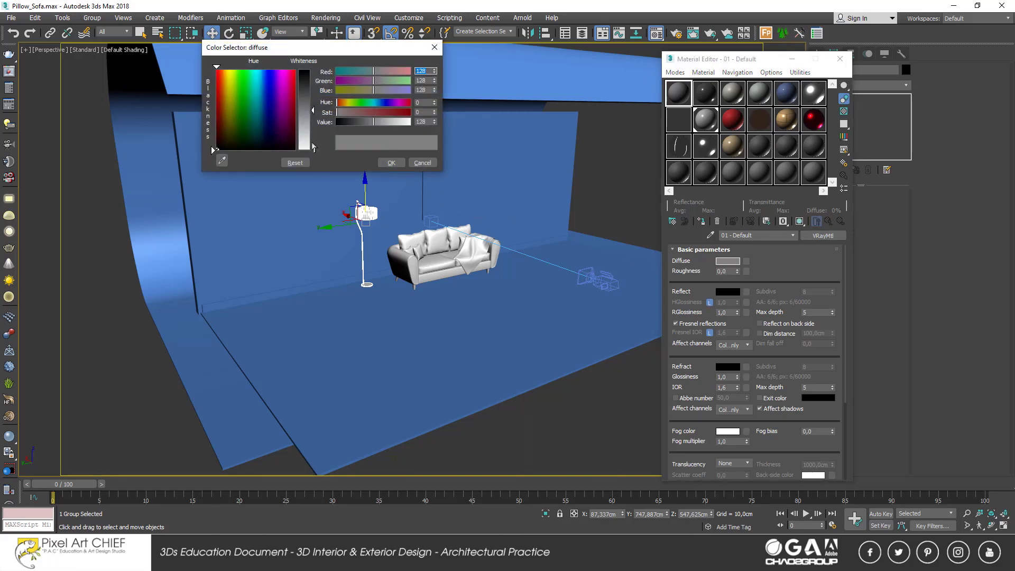
left_click_drag(313, 147, 313, 143)
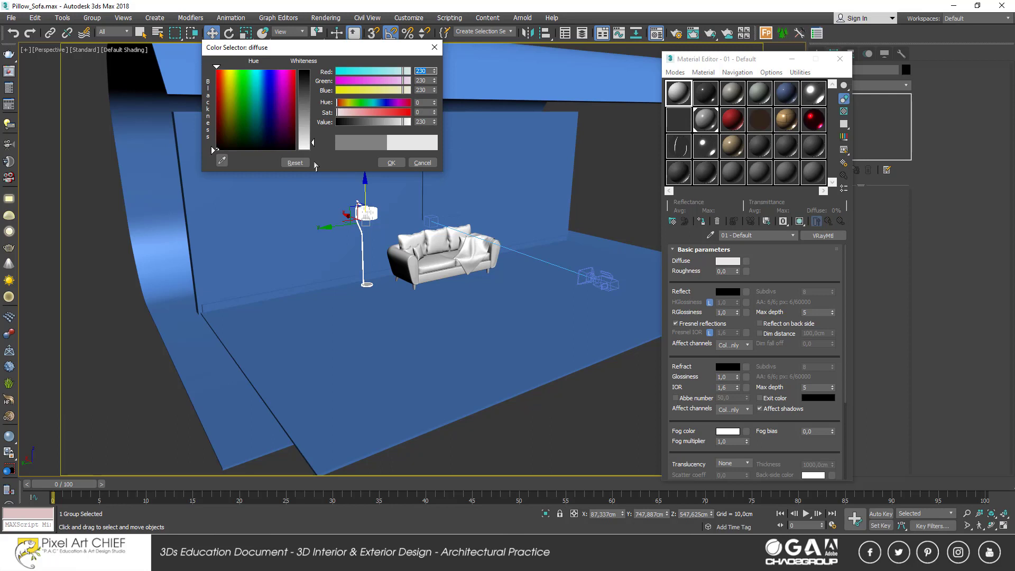
left_click(384, 163)
middle_click_drag(406, 169, 421, 205)
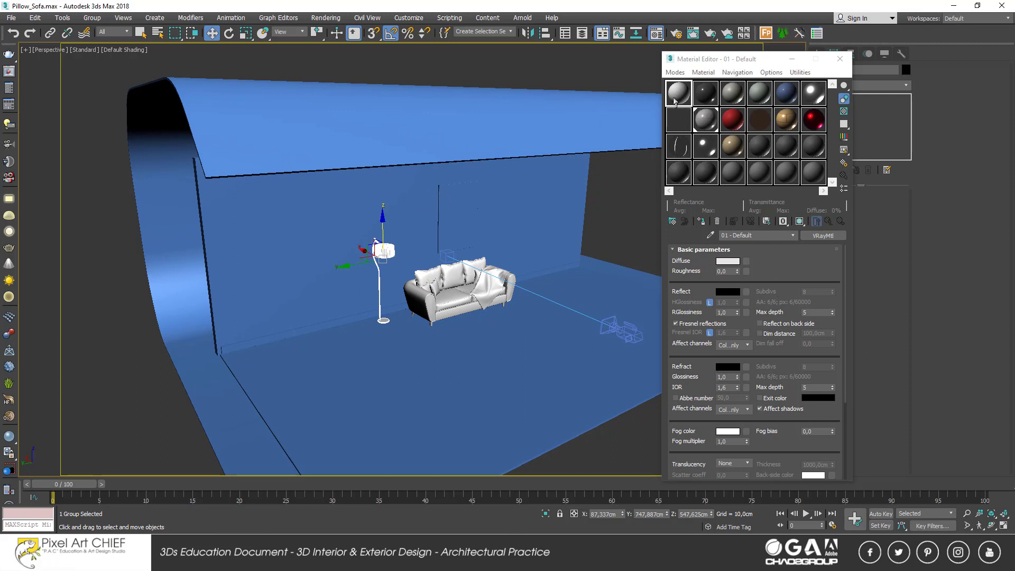
- Apply the light grey 01 - Default material to the curved backdrop and orbit to check it
left_click(675, 101)
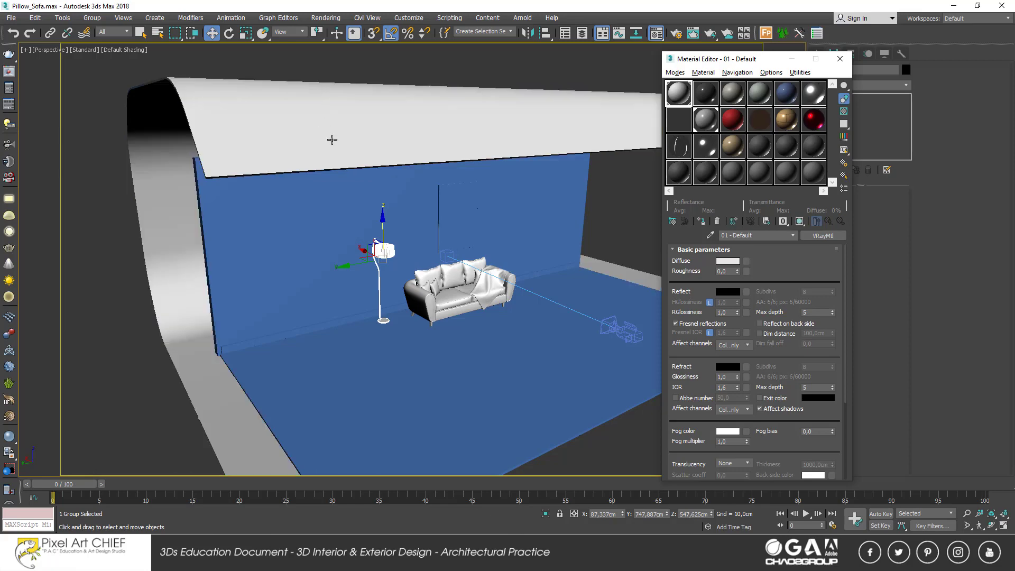
middle_click_drag(331, 140, 551, 165, "alt")
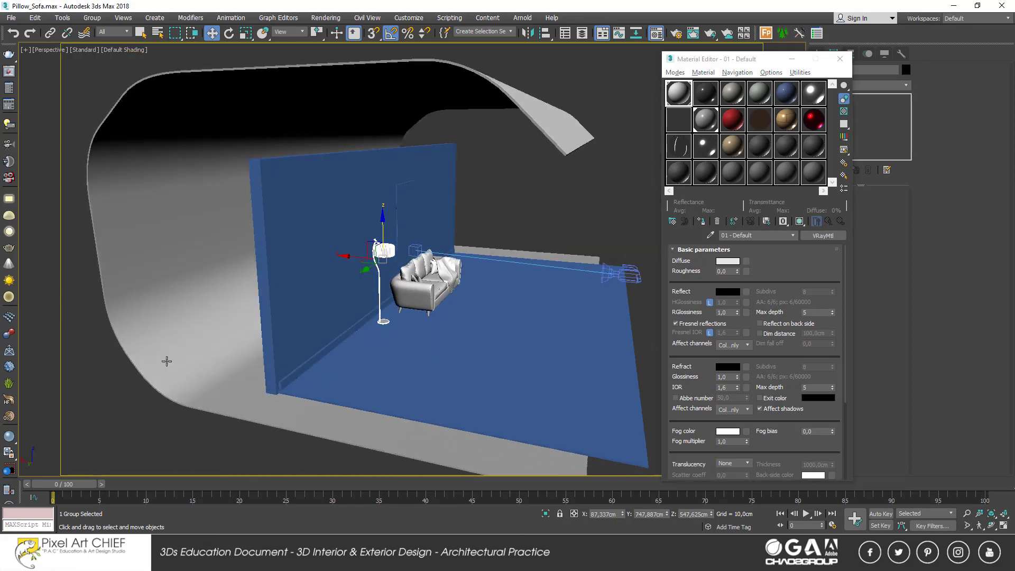
mouse_move(282, 183)
middle_mouse_down("alt")
mouse_move(356, 206)
mouse_move(447, 269)
middle_mouse_up("alt")
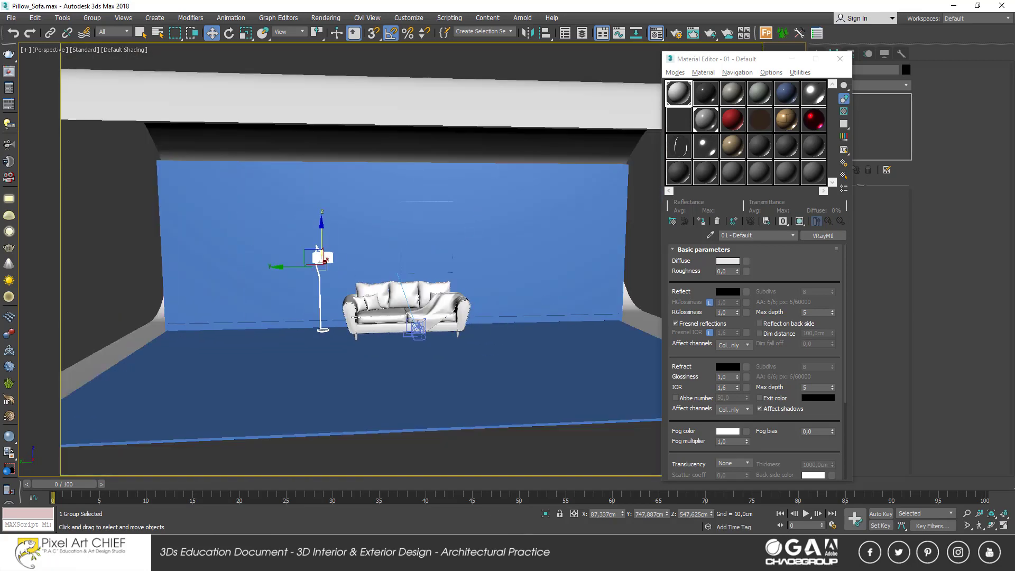
scroll(361, 310, "up", 3)
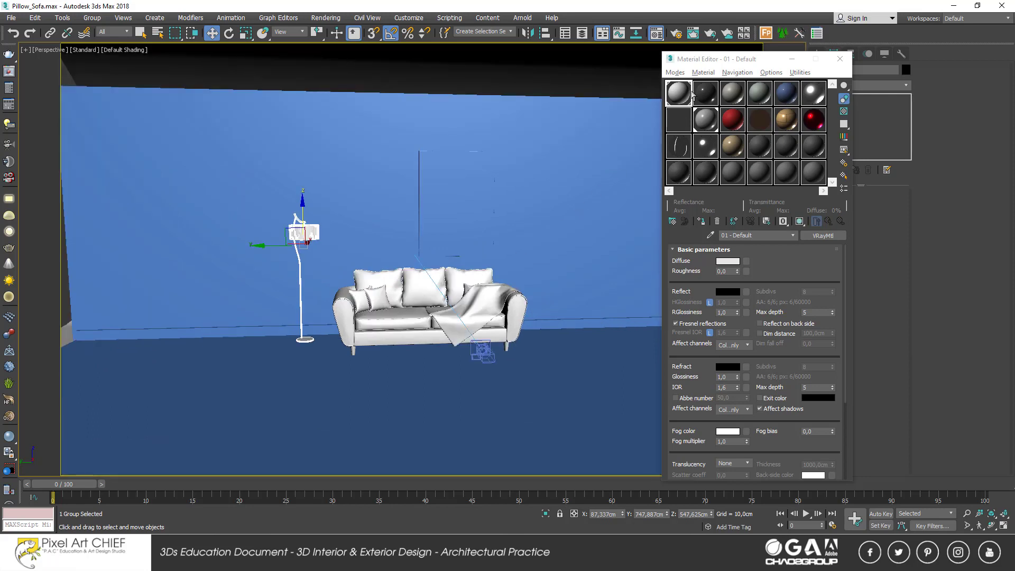
left_click(683, 93)
- Pick the second material slot, select the sofa group and save the scene
left_click(703, 99)
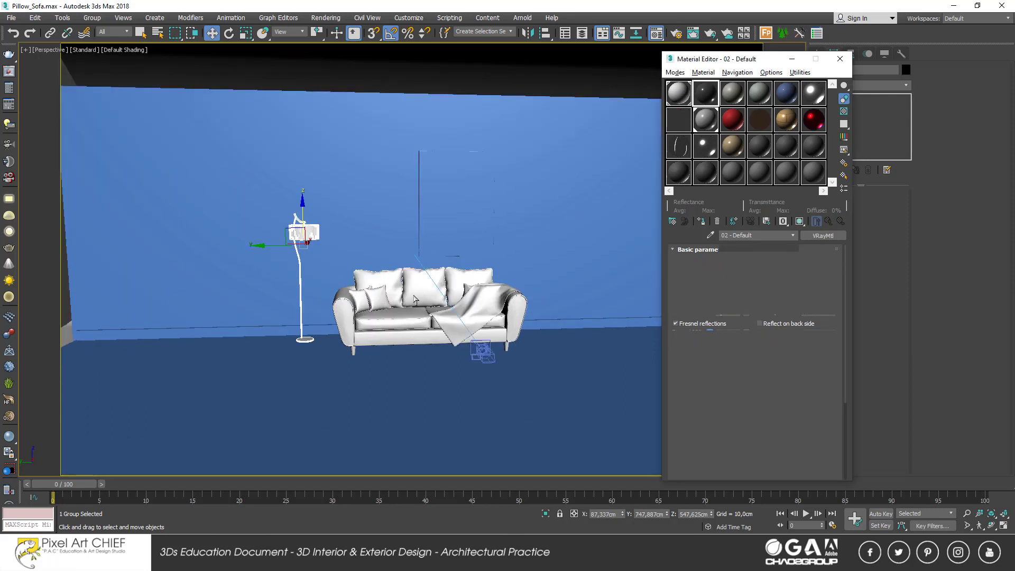
scroll(414, 299, "up", 3)
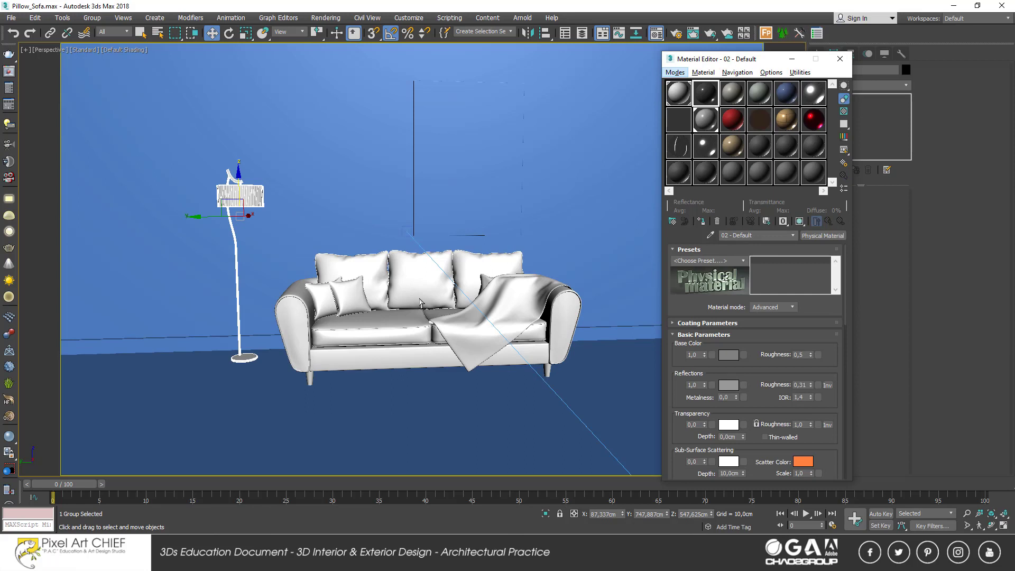
left_click(438, 299)
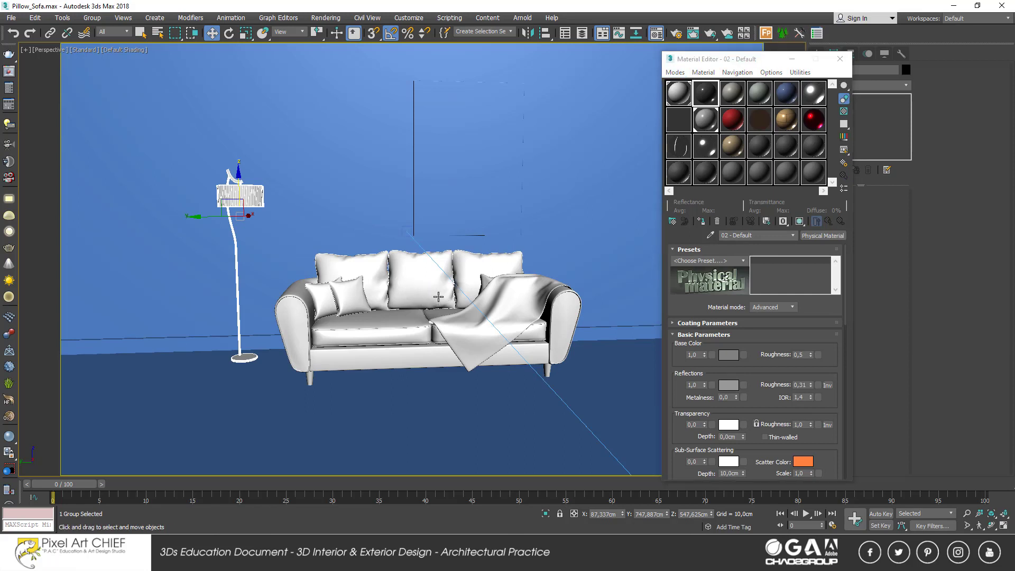
scroll(438, 296, "up", 3)
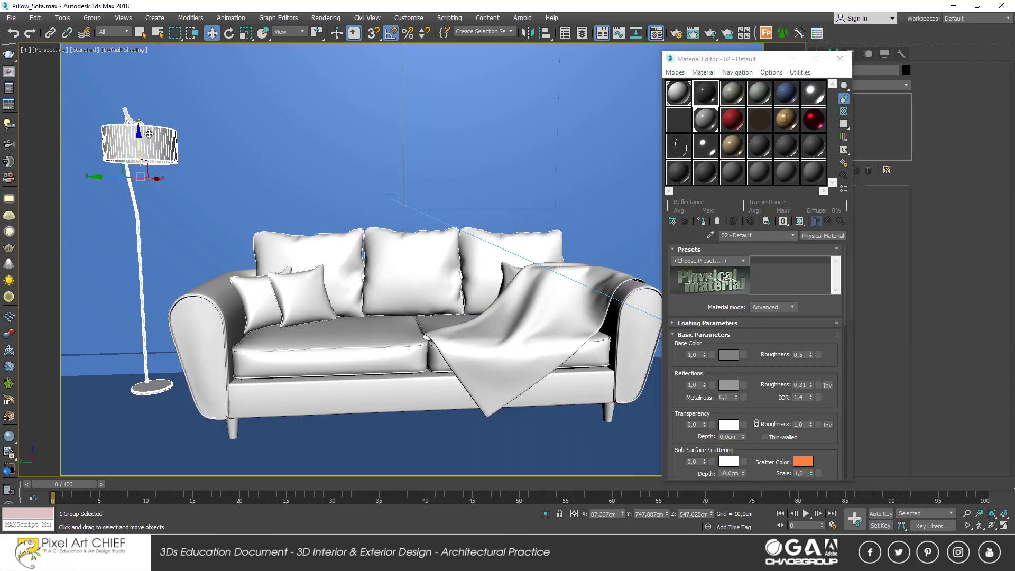
key("ctrl+s")
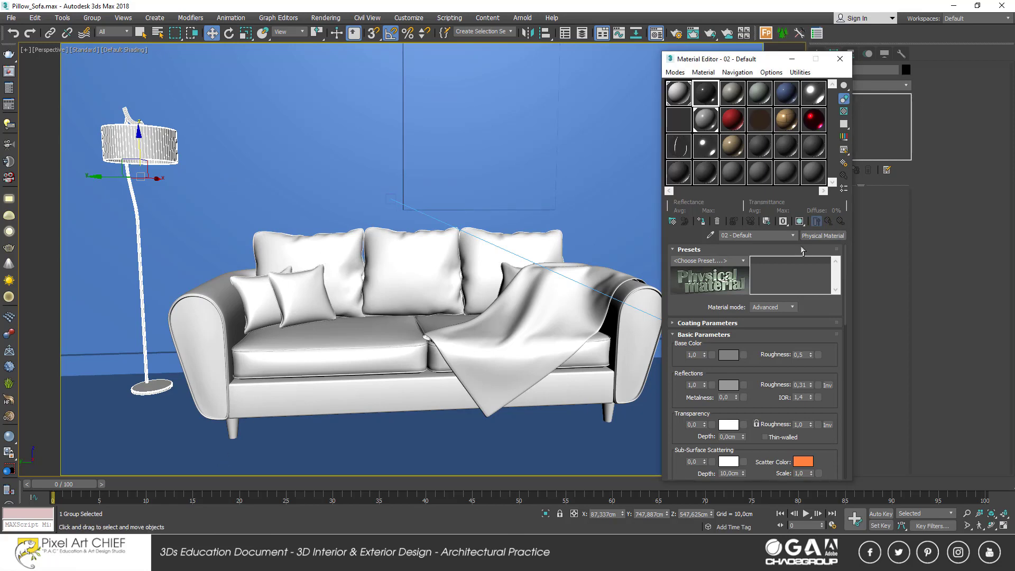
- Make 02 - Default a VRayMtl and browse maps for its Diffuse colour
left_click(822, 235)
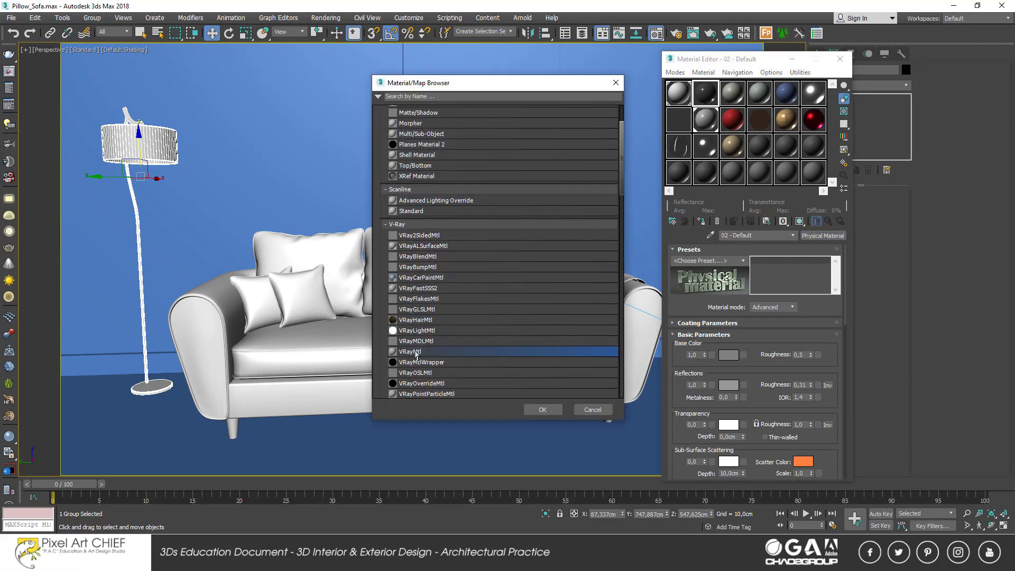
double_click(419, 352)
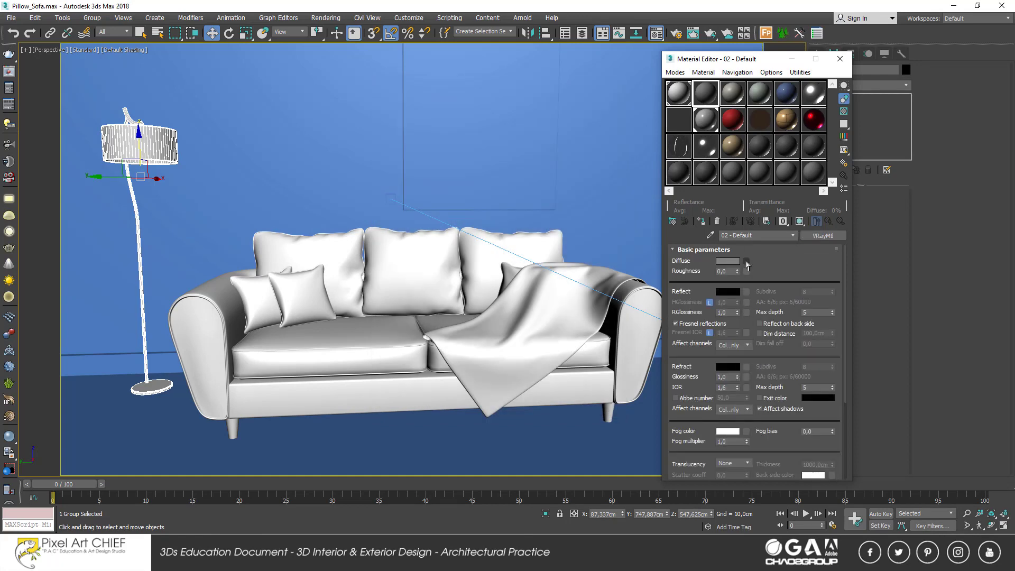
left_click(746, 262)
scroll(459, 288, "up", 2)
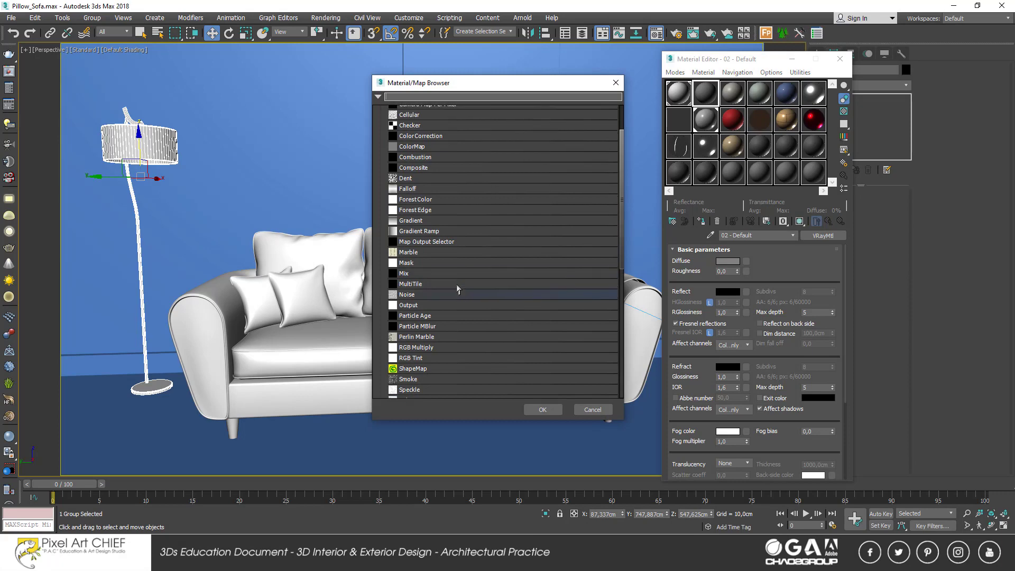
scroll(431, 288, "up", 2)
scroll(414, 320, "up", 2)
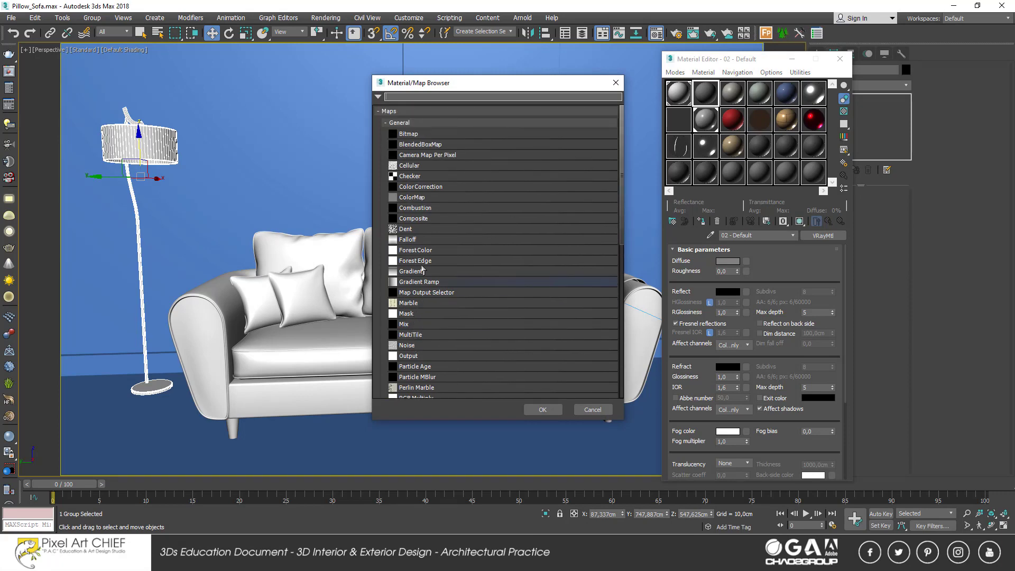
- Give the Diffuse a Falloff map with front 90 and side 35 amounts
double_click(424, 241)
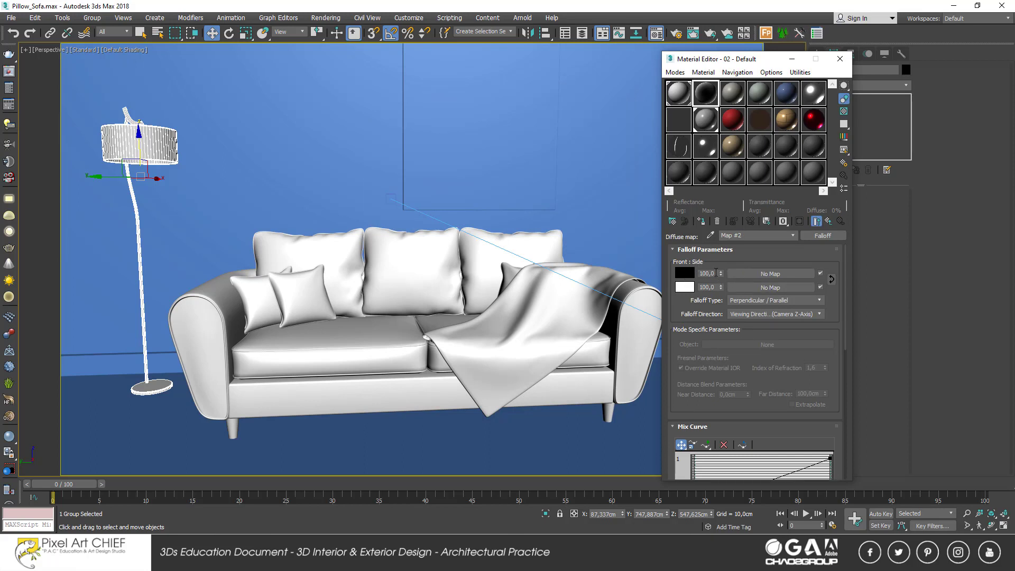
double_click(715, 274)
double_click(715, 287)
double_click(707, 273)
type("90")
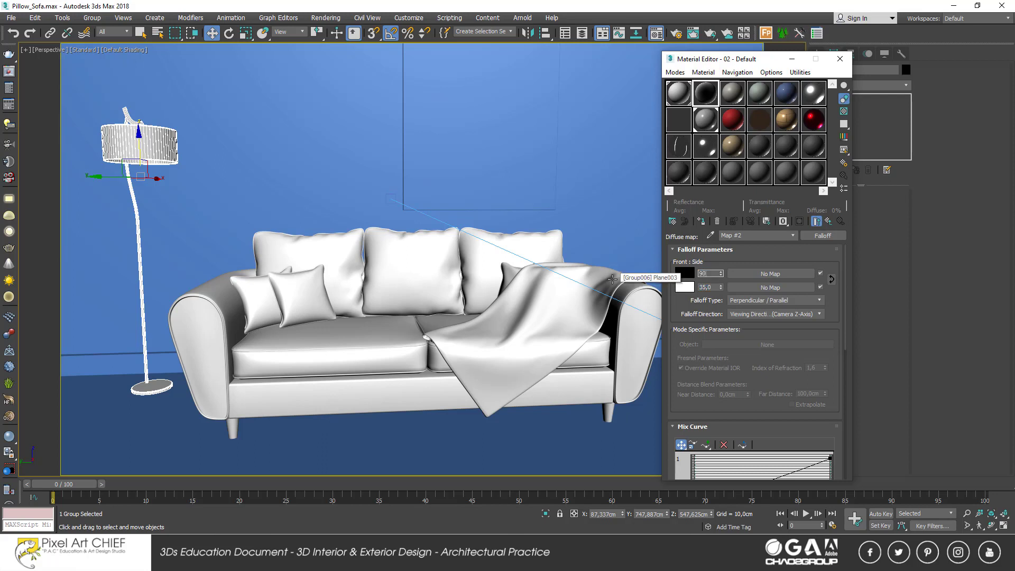
left_click(820, 273)
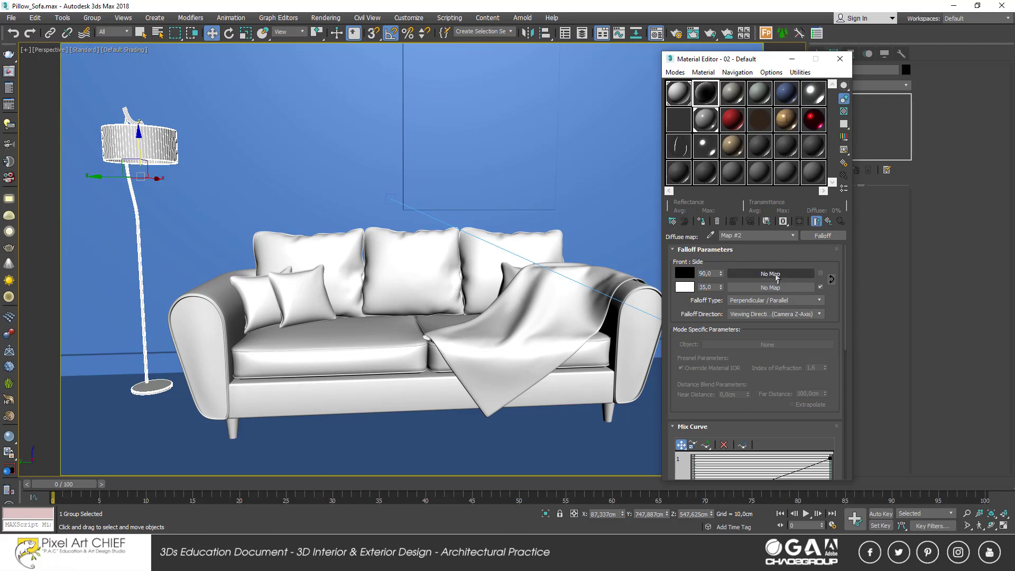
left_click(777, 275)
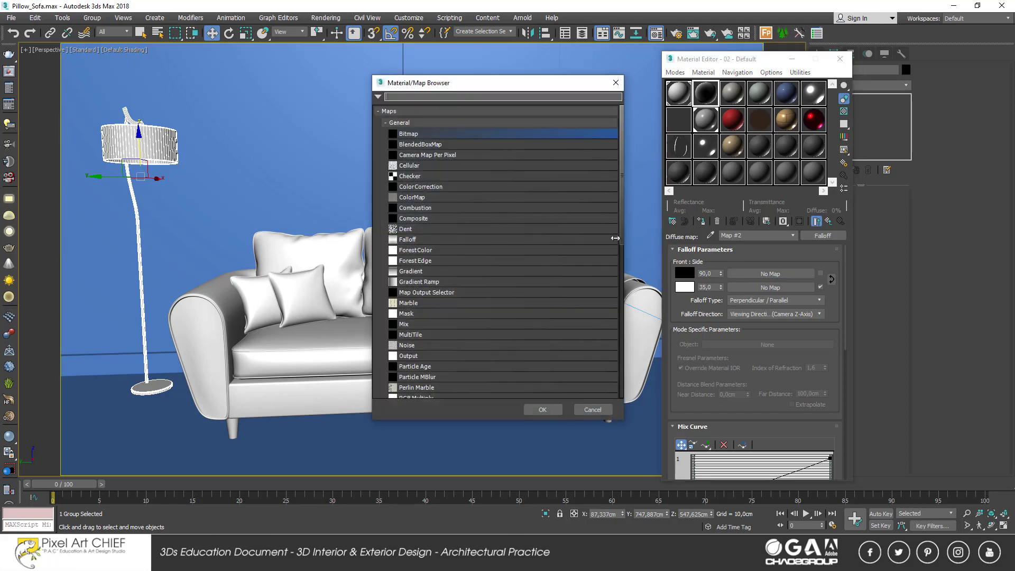
- Put an empty Bitmap in the Falloff front slot and copy it to the side slot
double_click(426, 136)
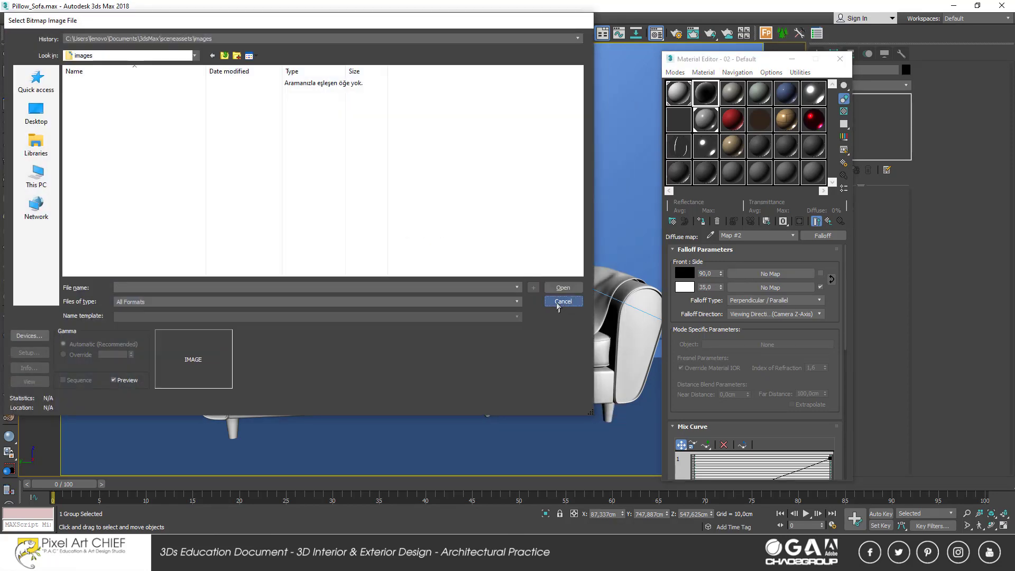
left_click(557, 302)
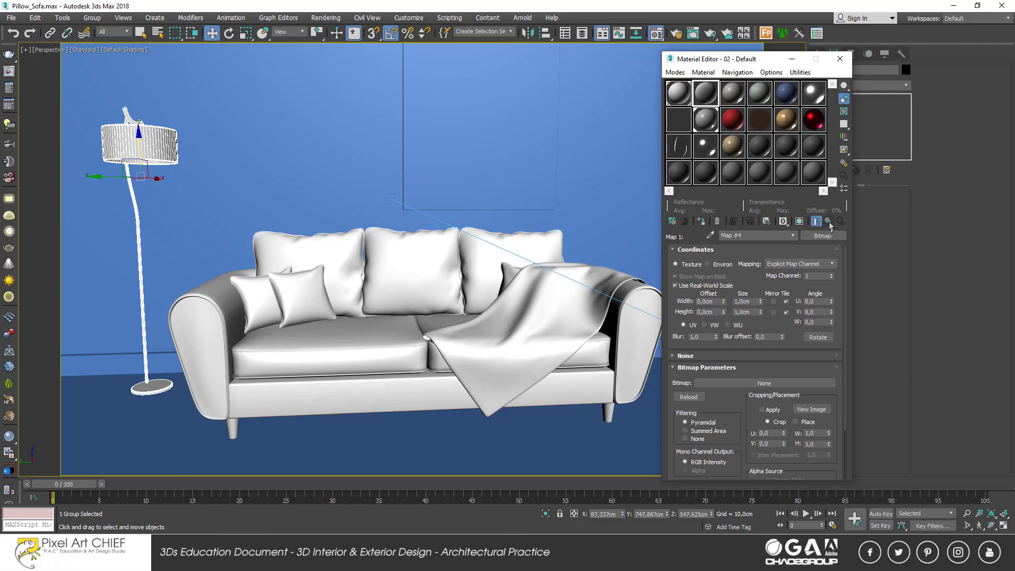
left_click(827, 221)
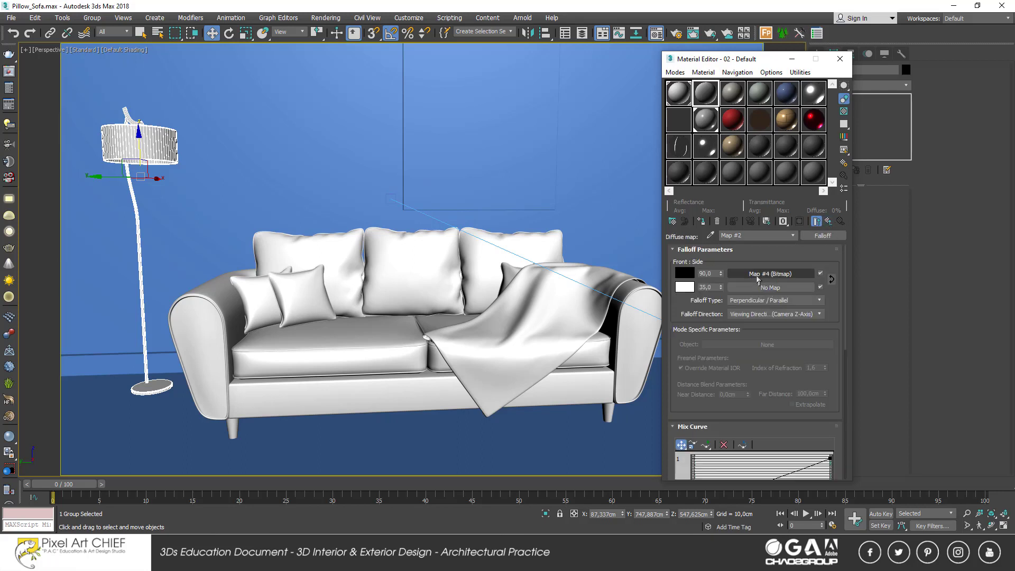
left_click_drag(757, 279, 761, 289)
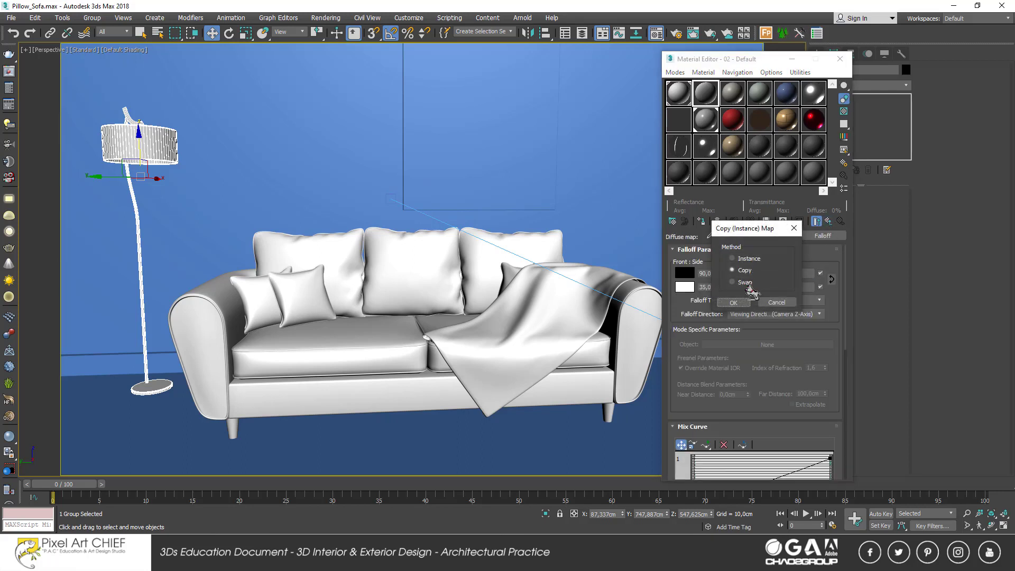
left_click(732, 301)
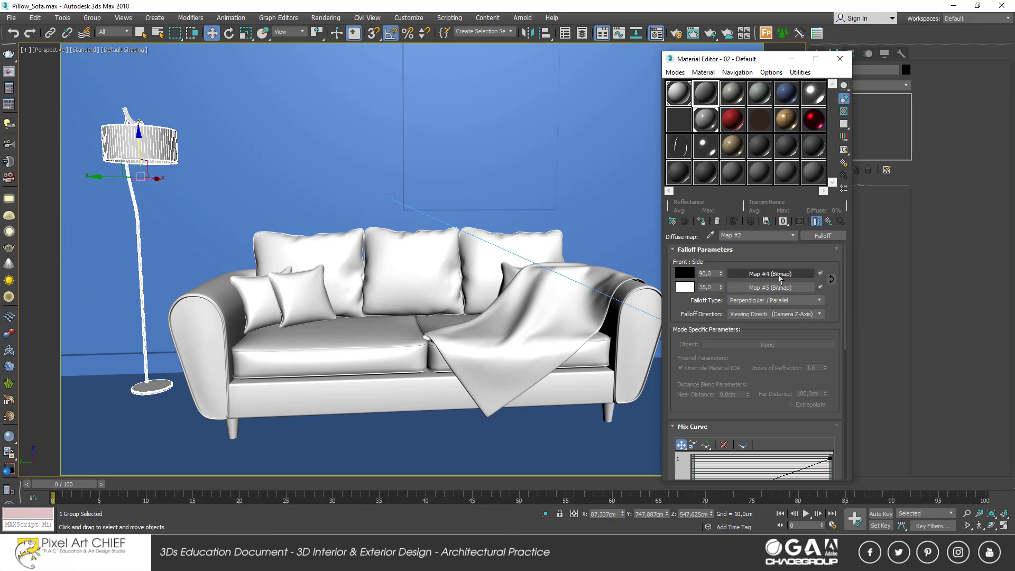
- Load Cloth_df1.jpg into the front bitmap by dragging it from the texture folder
left_click(780, 275)
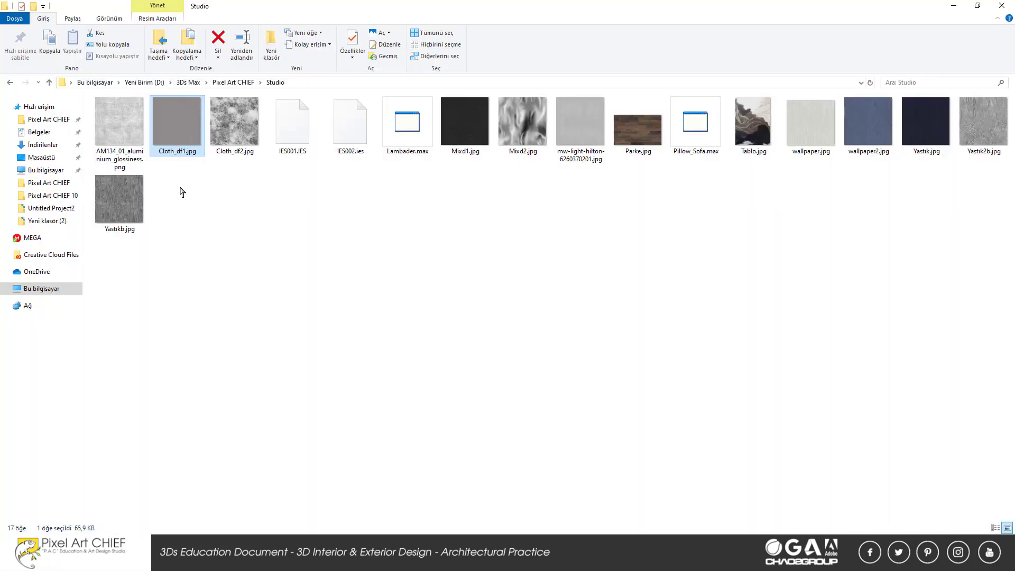
left_click_drag(177, 130, 750, 421)
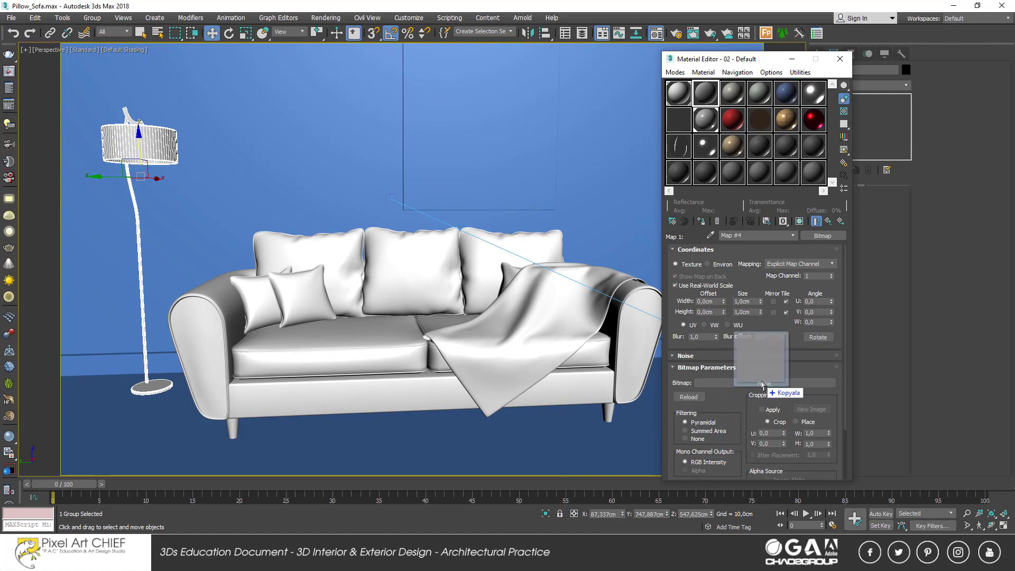
left_click_drag(750, 421, 762, 385)
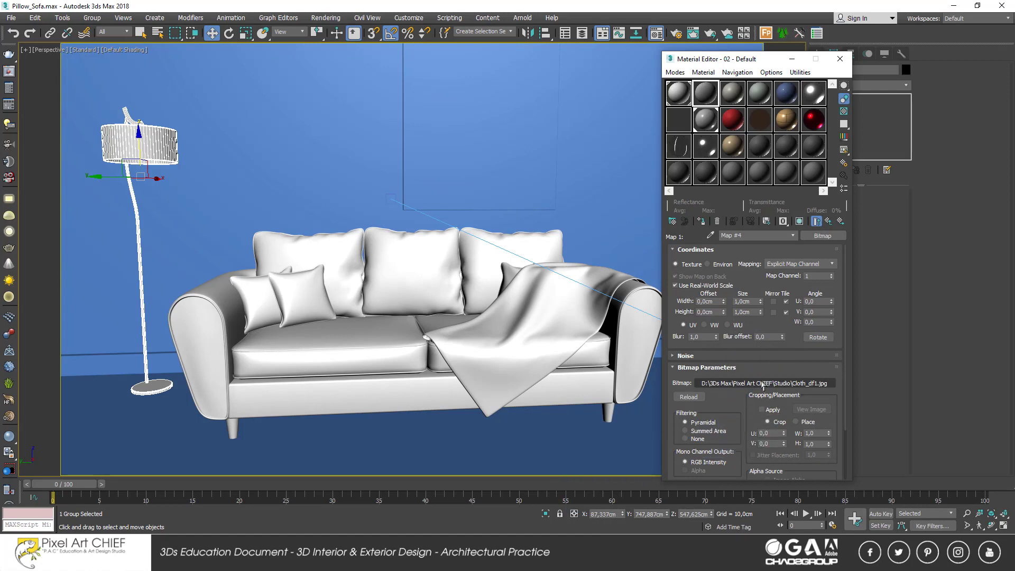
left_click(828, 220)
- Load Cloth_df2.jpg into the side bitmap and return to the sofa material's settings
left_click(777, 287)
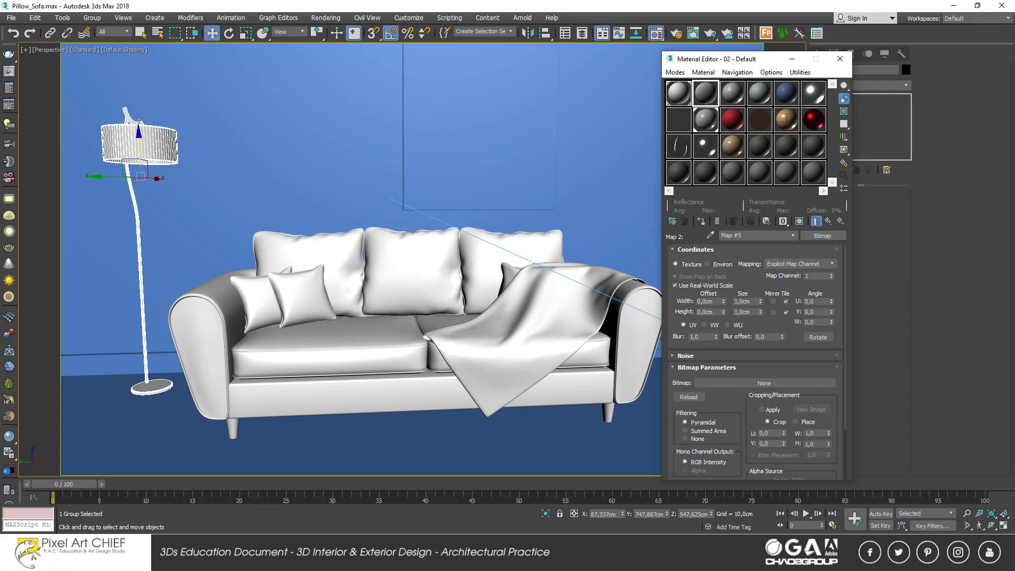
left_click_drag(234, 121, 200, 529)
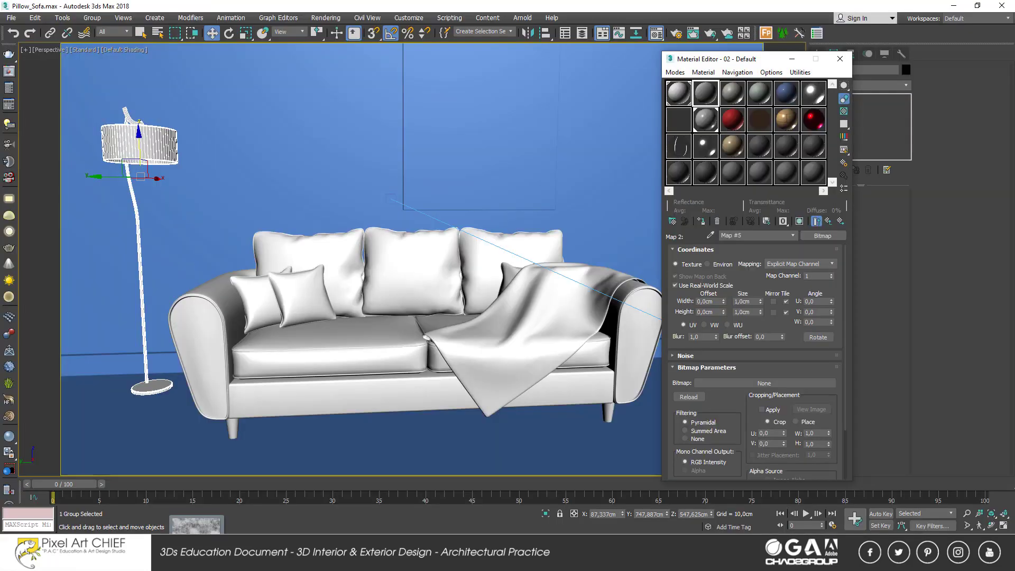
left_click_drag(199, 529, 775, 384)
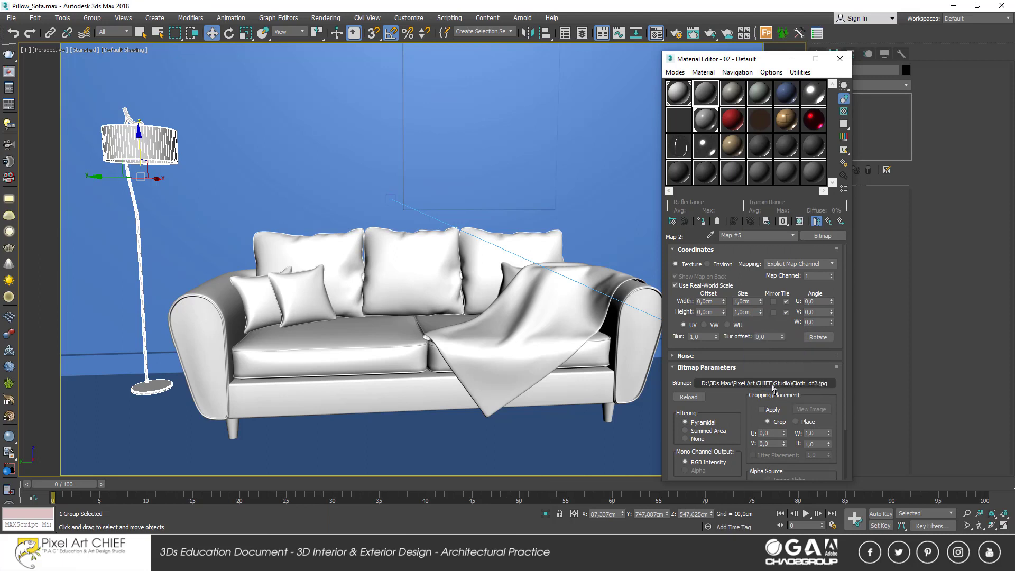
left_click(828, 221)
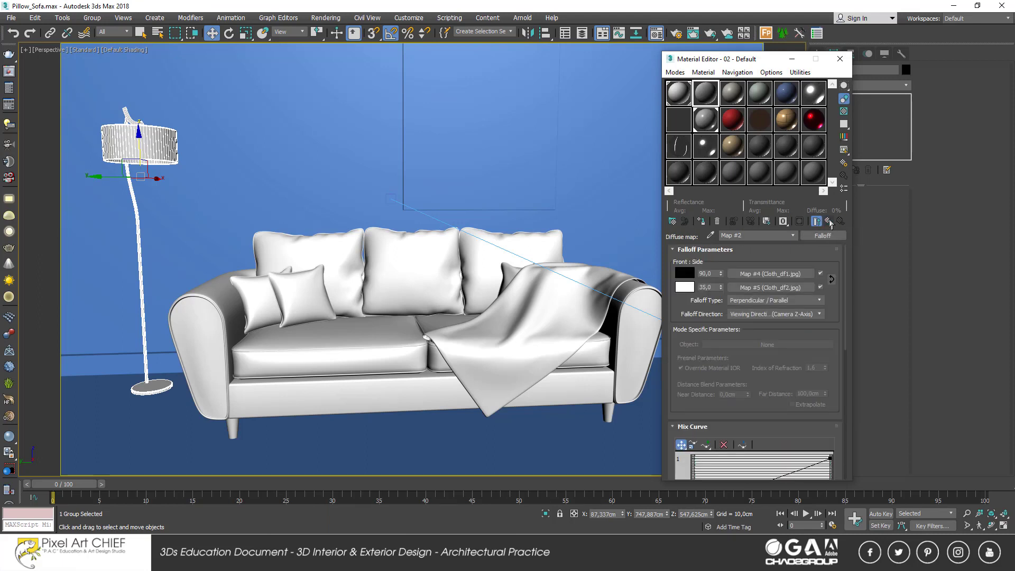
left_click(829, 222)
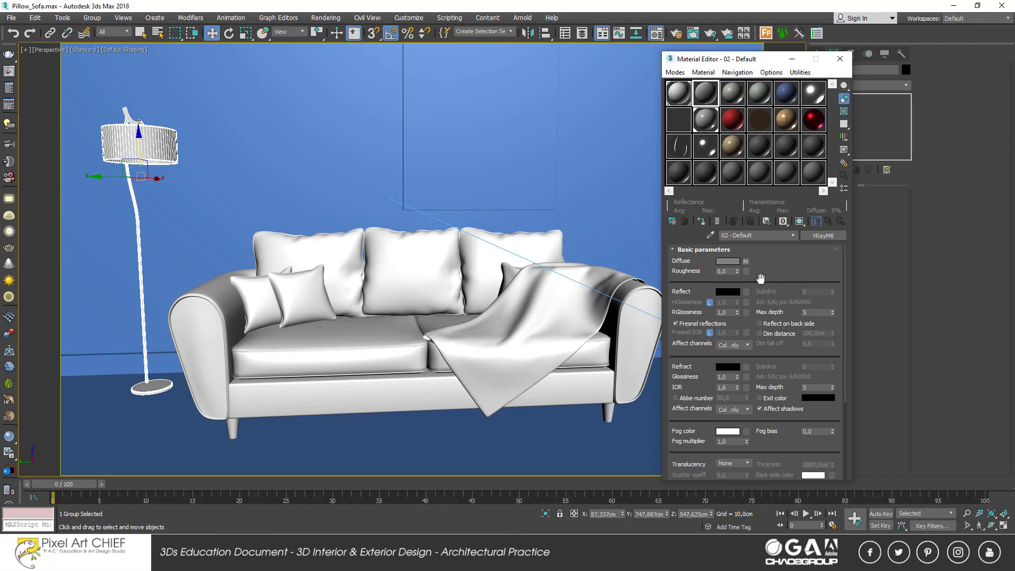
- Turn on Use local subdivs in V-Ray's Global DMC render settings
left_click(326, 17)
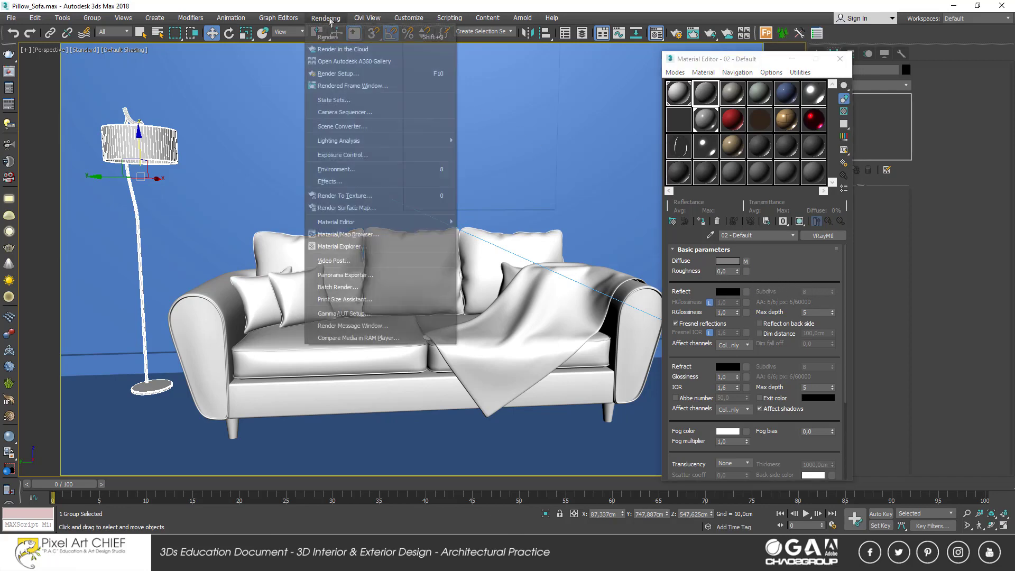
left_click(335, 71)
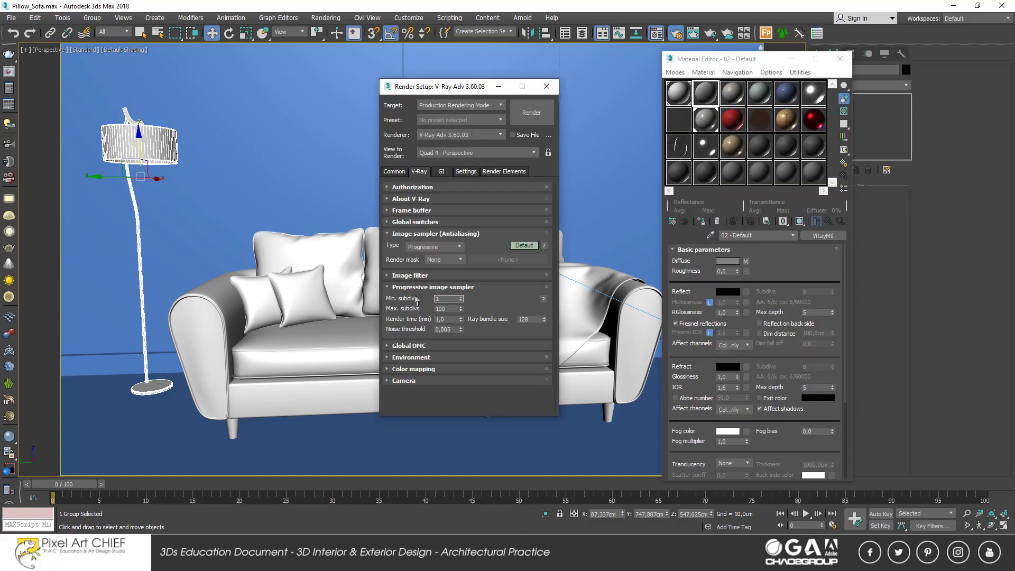
left_click(418, 346)
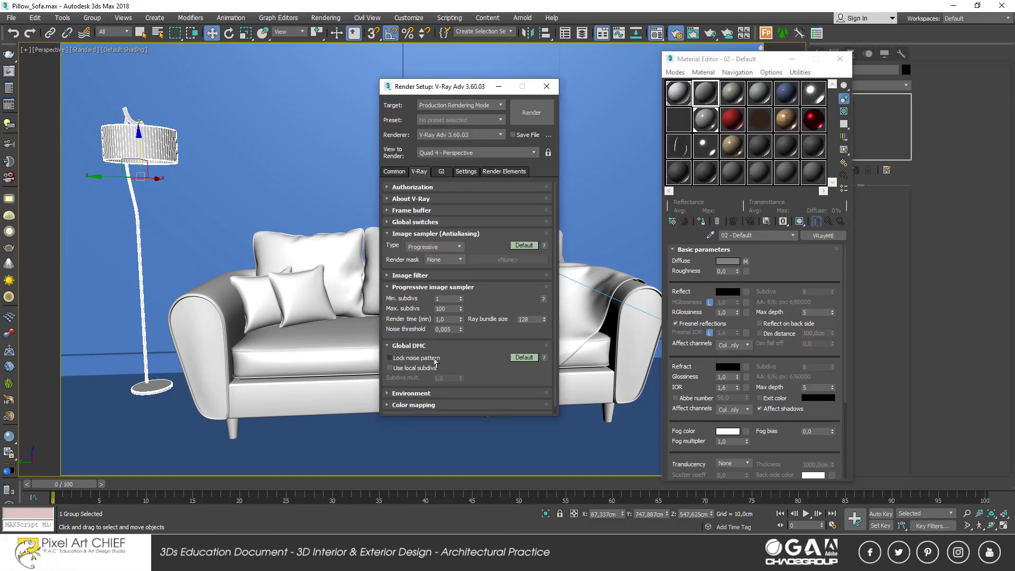
left_click(416, 368)
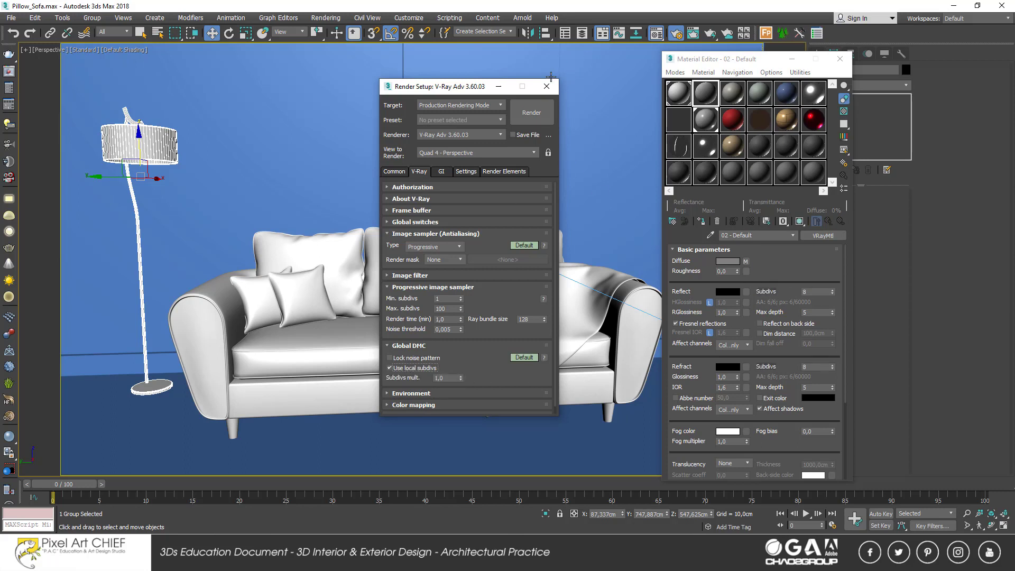
left_click(546, 86)
type("24")
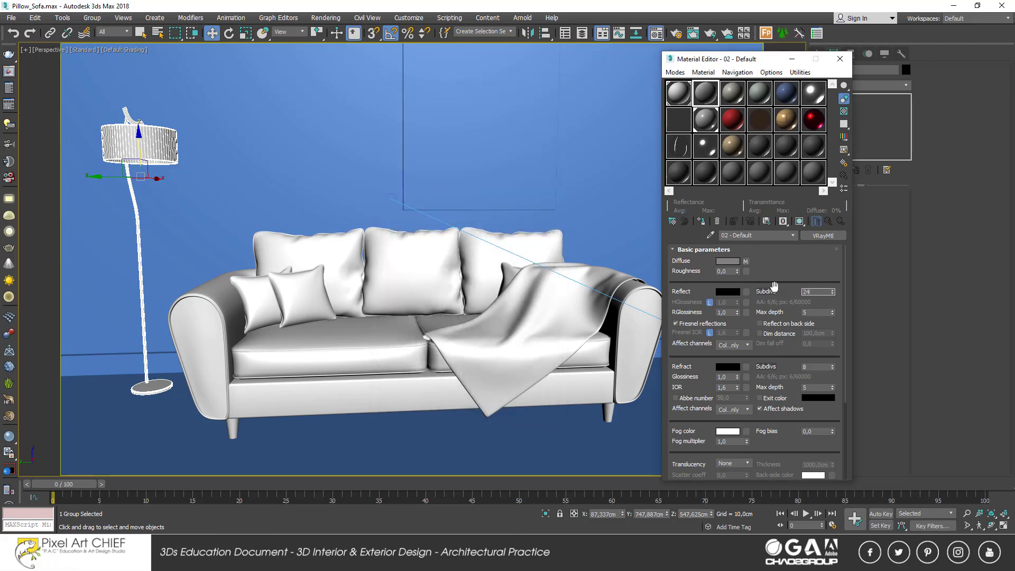
- Set Reflect Subdivs to 24 and give the 02 - Default sample a checker background
key("Return")
double_click(703, 100)
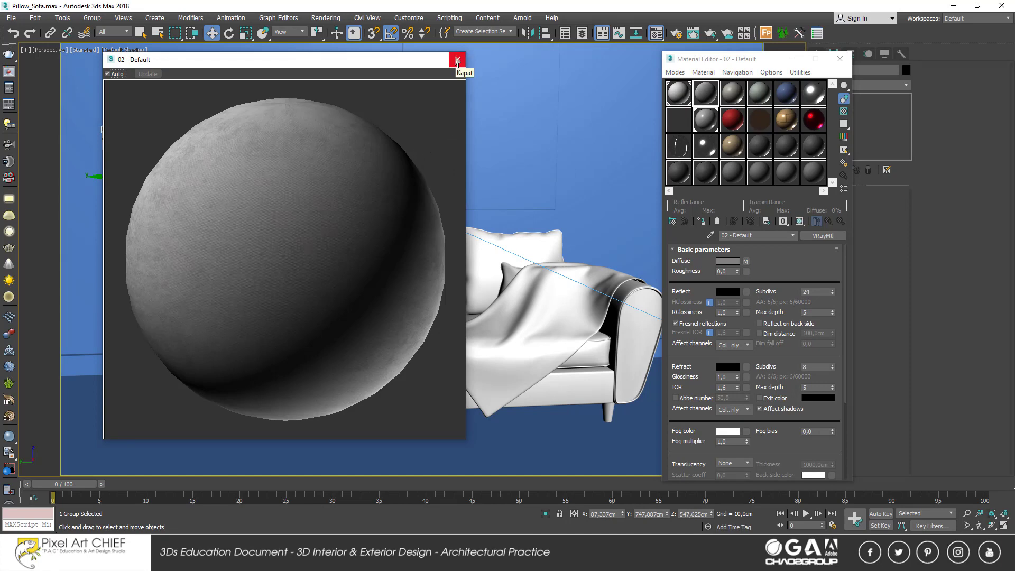
left_click(799, 222)
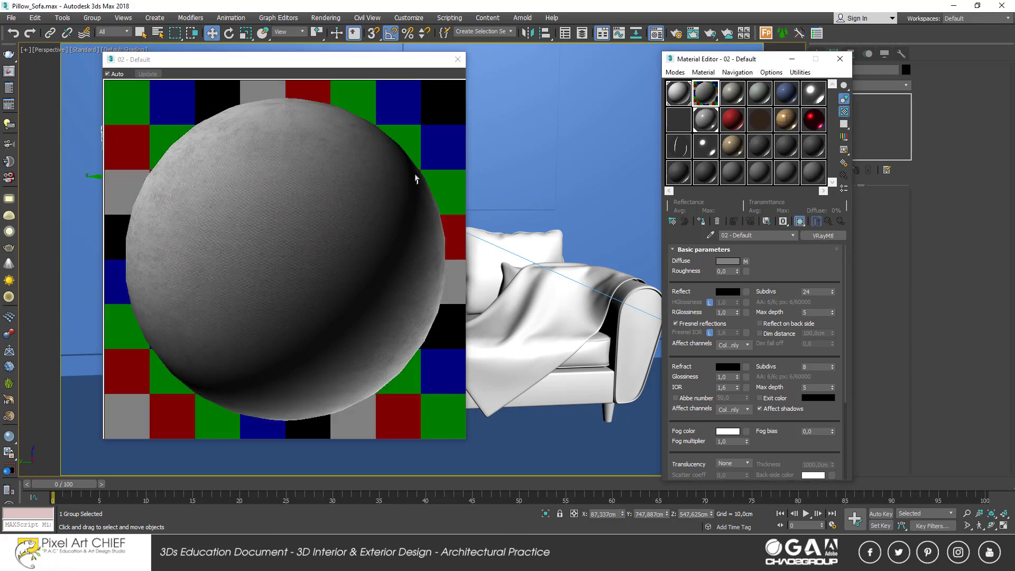
left_click(457, 59)
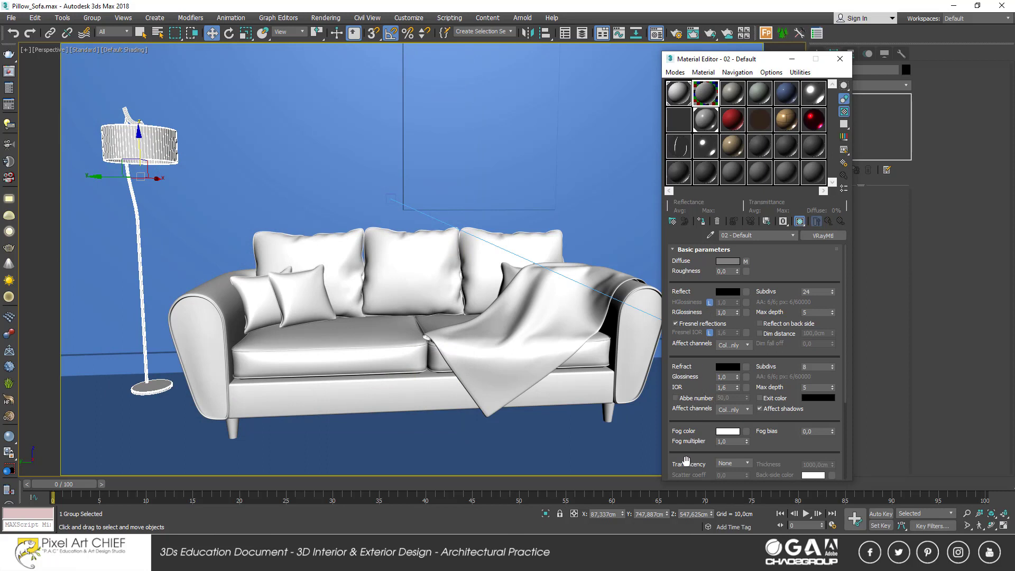
- Switch the 02 - Default material's BRDF type to Blinn
left_click_drag(685, 461, 697, 248)
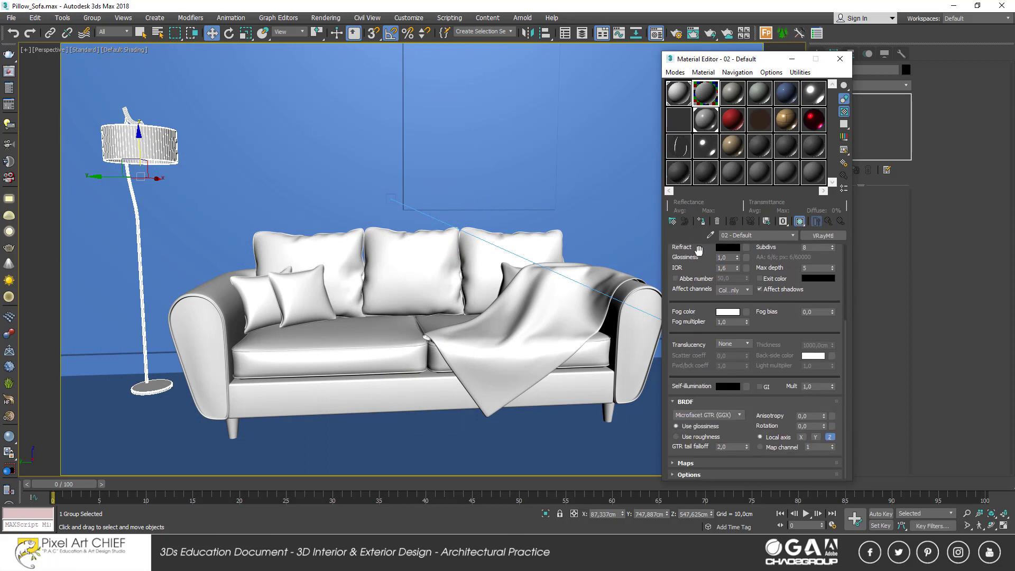
left_click(704, 415)
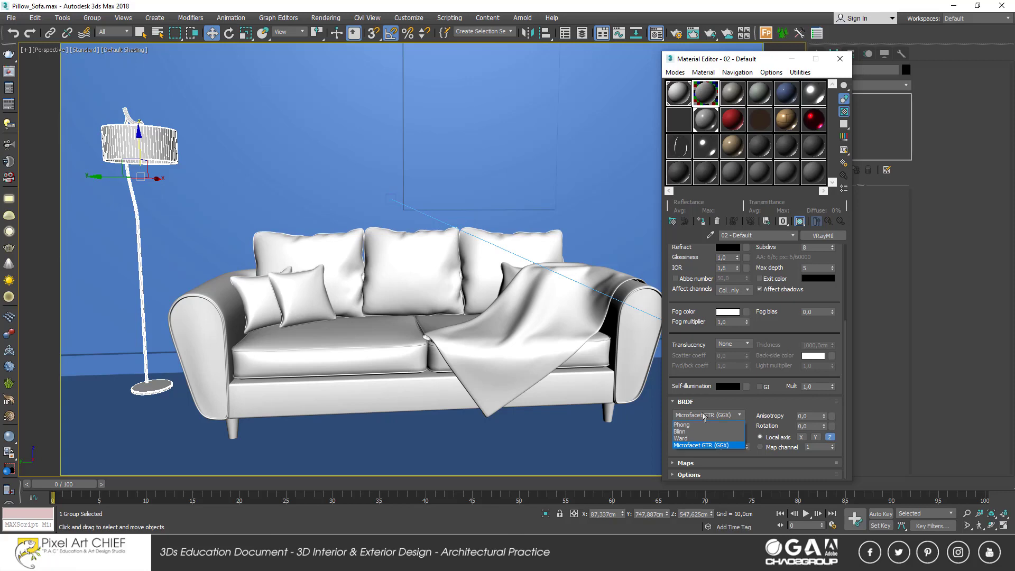
left_click(683, 432)
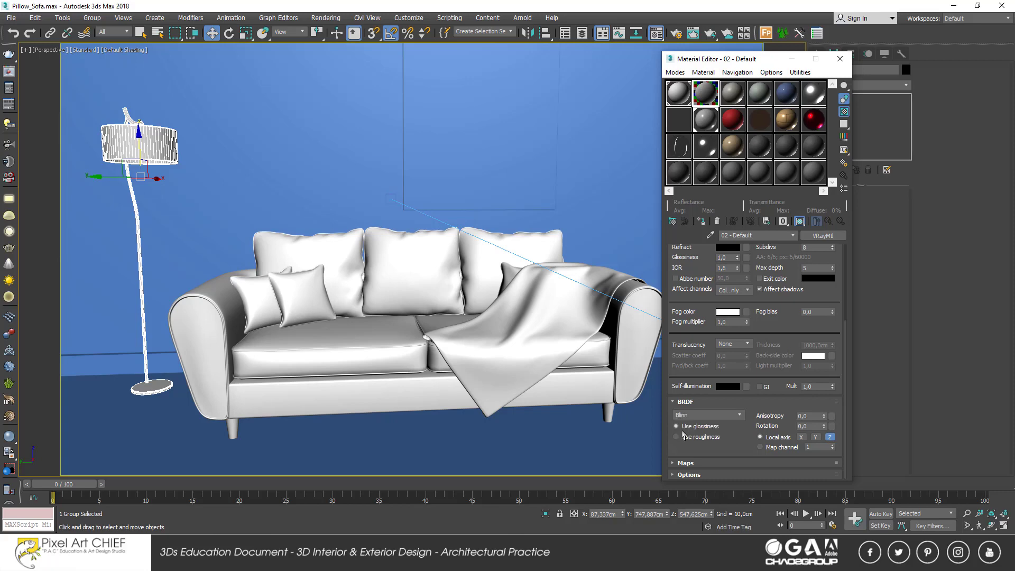
left_click(706, 403)
- Enable Glossy Fresnel and expand the Maps rollout to reach the Bump slot
left_click(713, 475)
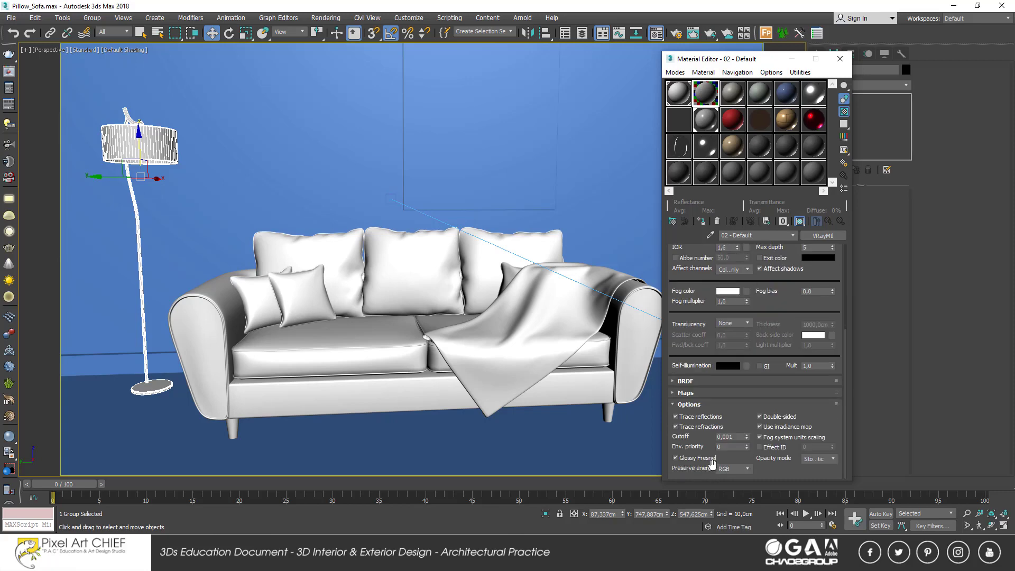
left_click(697, 458)
left_click(704, 405)
left_click(700, 464)
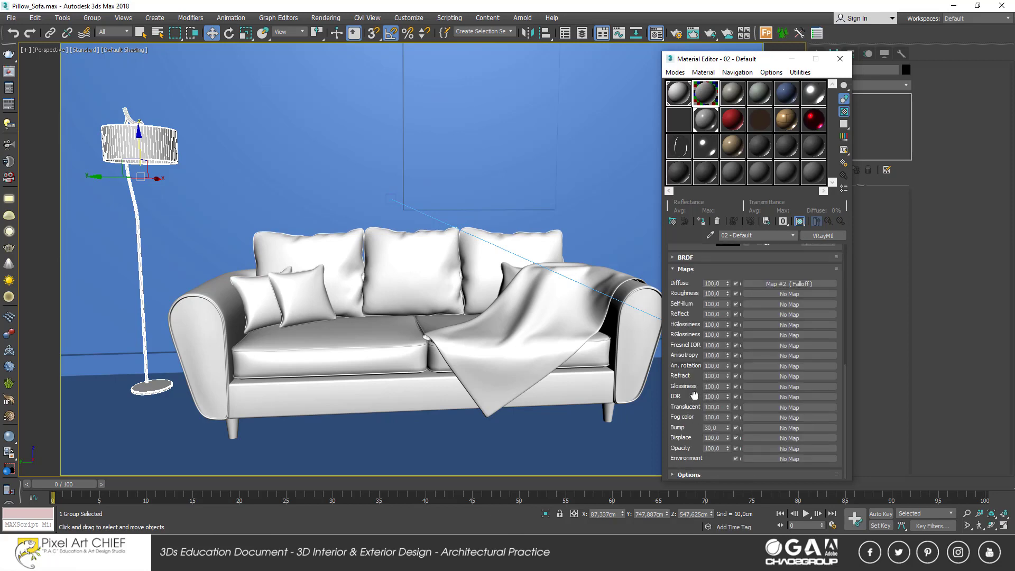
left_click(771, 429)
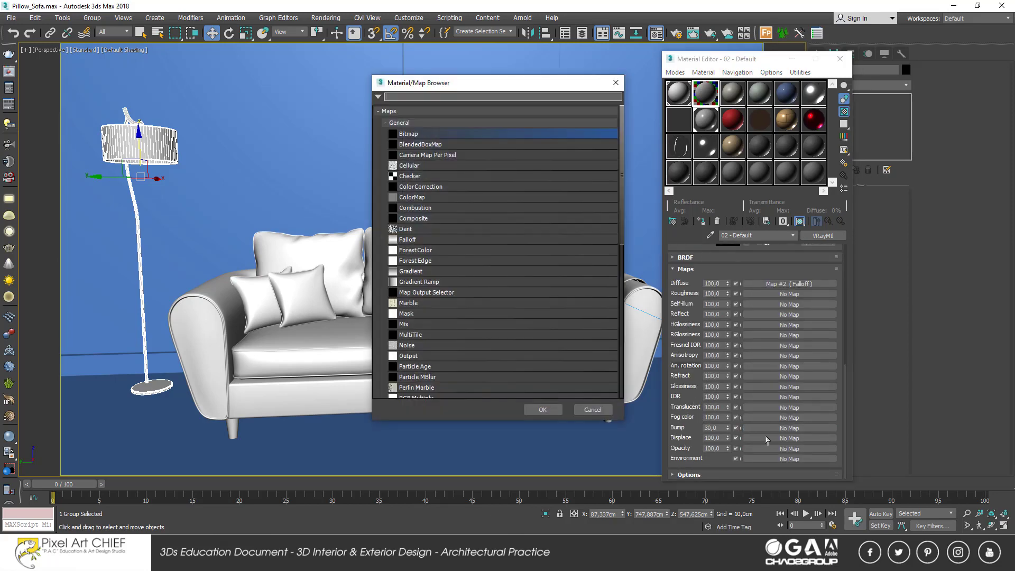
- Put a Mix map in Bump with a Bitmap in Color #1, copied to Color #2
double_click(412, 327)
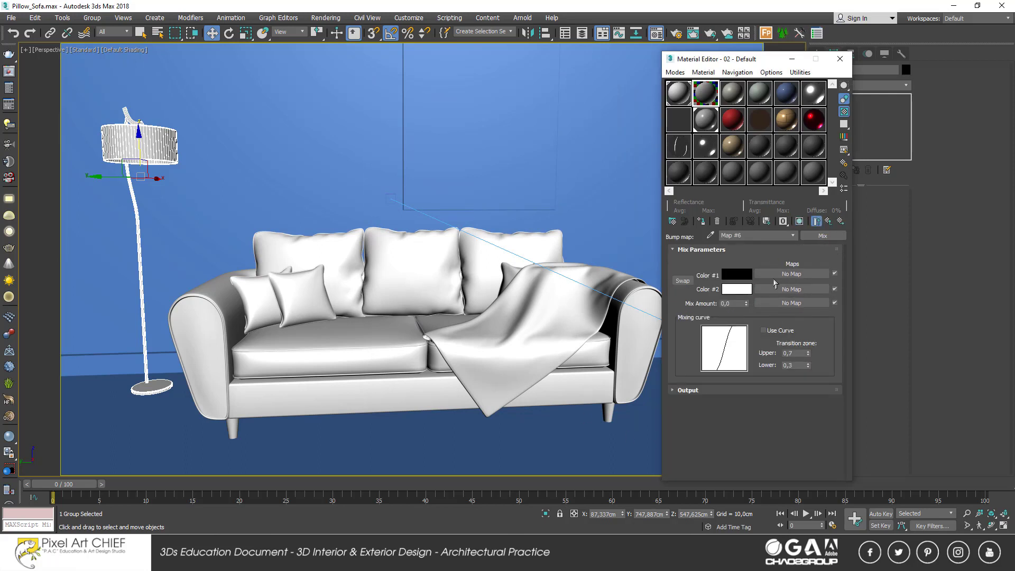
left_click(790, 275)
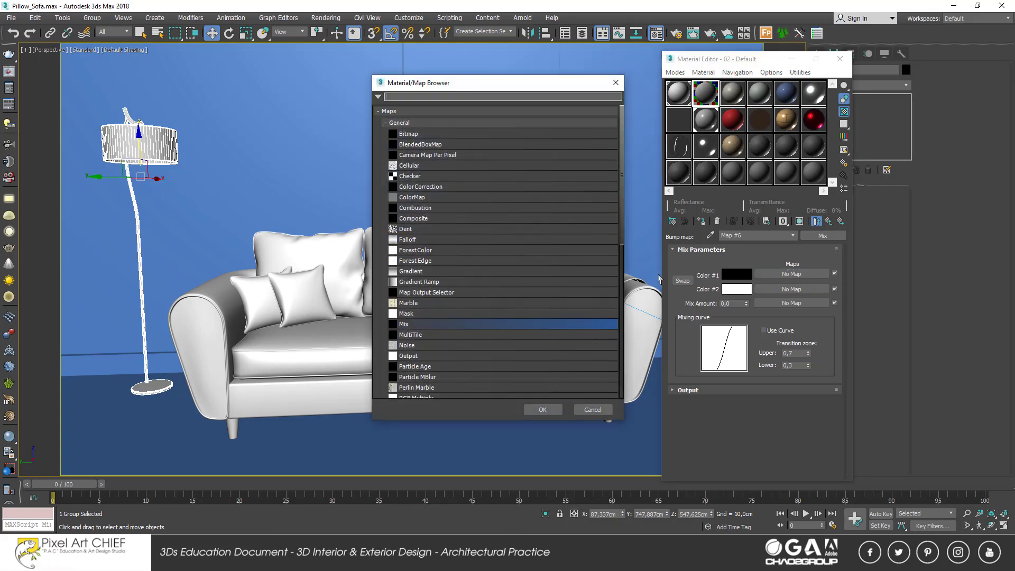
double_click(430, 136)
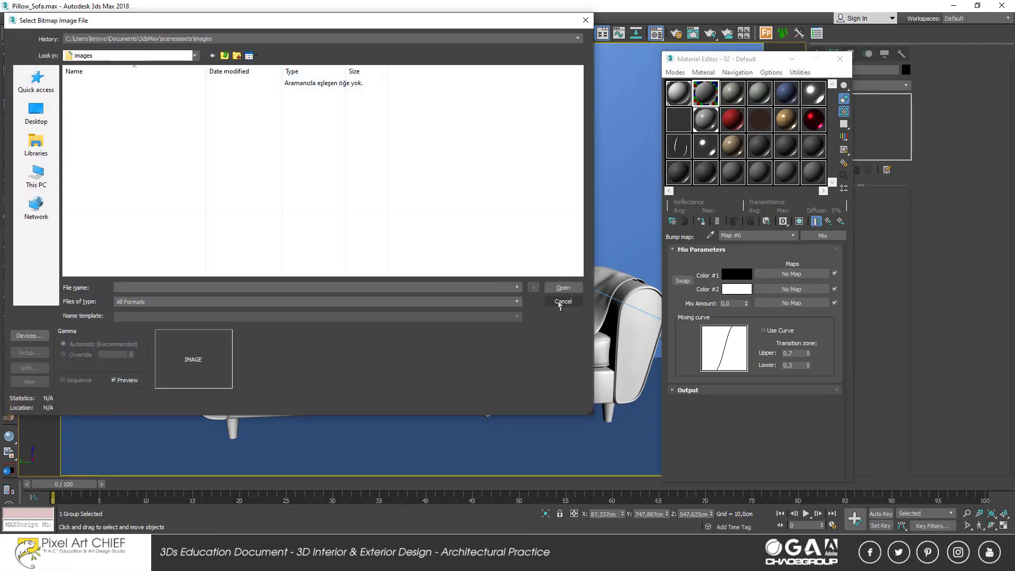
left_click(564, 299)
left_click(828, 221)
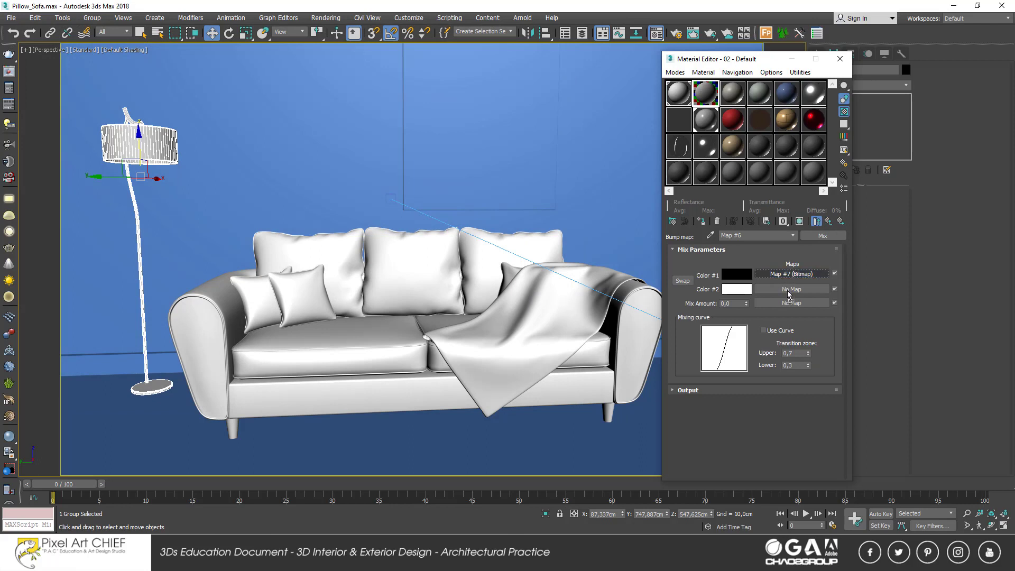
left_click_drag(791, 274, 788, 295)
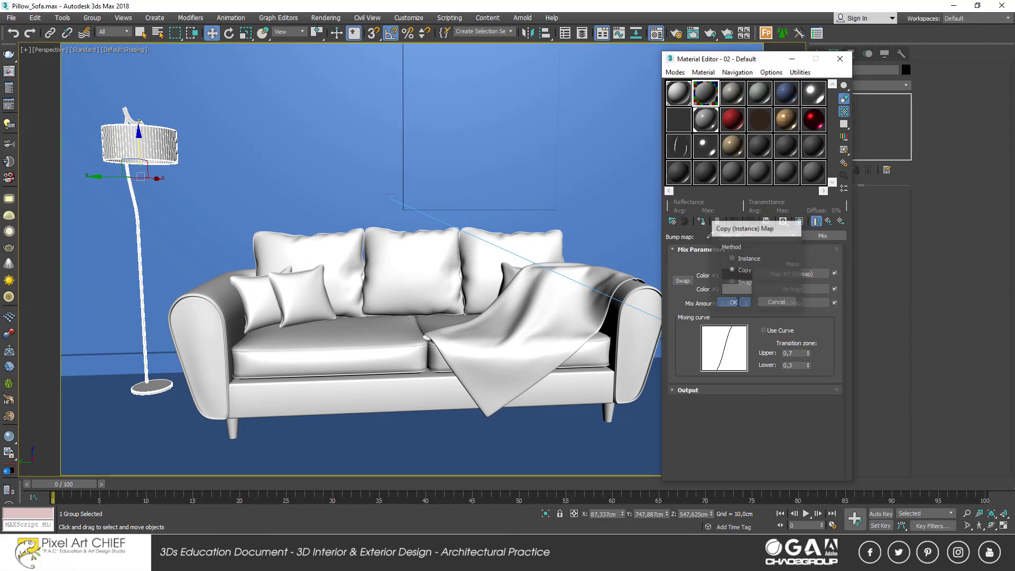
left_click(777, 293)
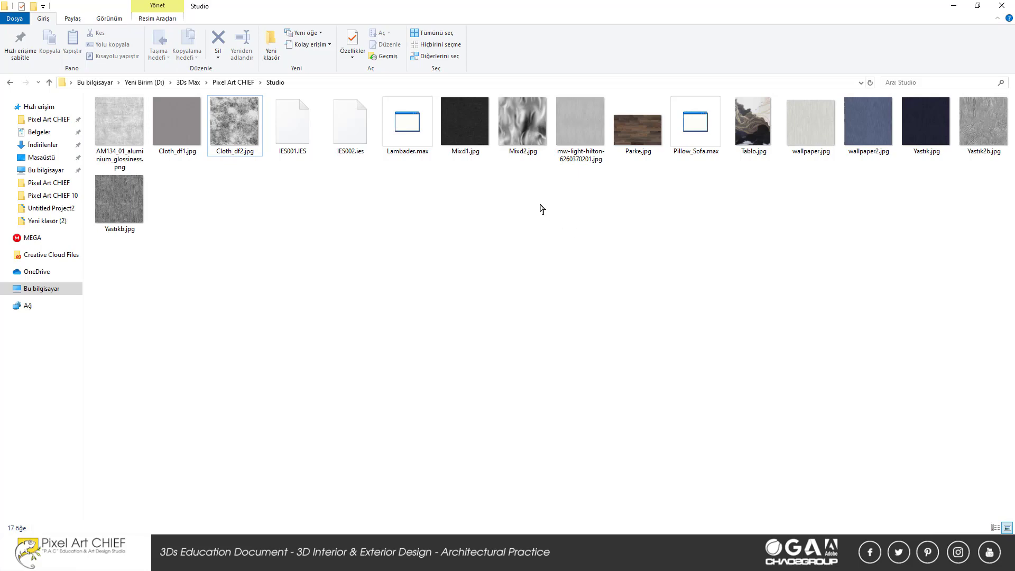
- Drag Mixd1.jpg from the Studio folder into the Mix map's Color #1 slot
mouse_move(465, 140)
left_mouse_down()
mouse_move(260, 484)
mouse_move(189, 568)
left_mouse_up()
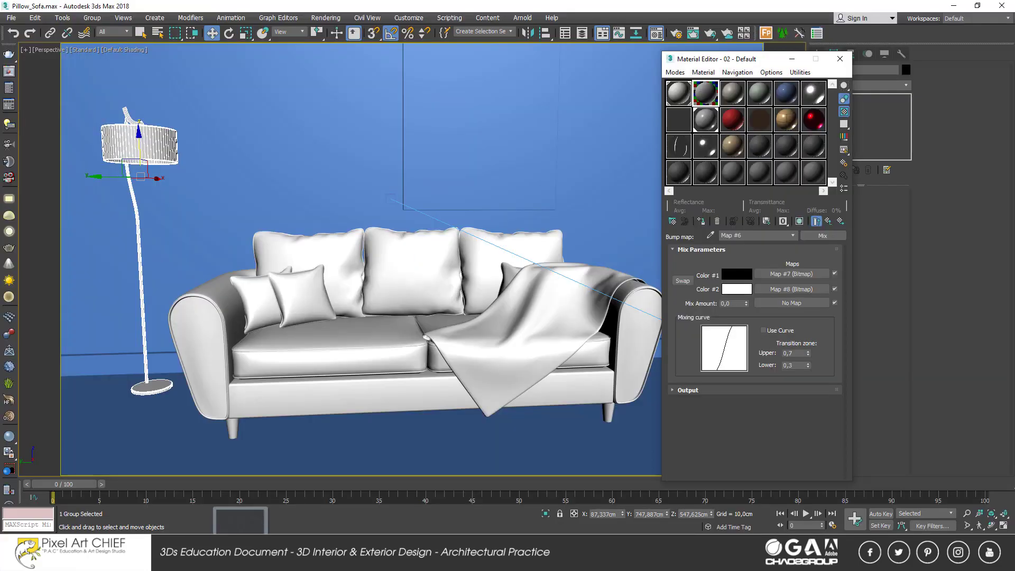
left_click_drag(216, 528, 791, 275)
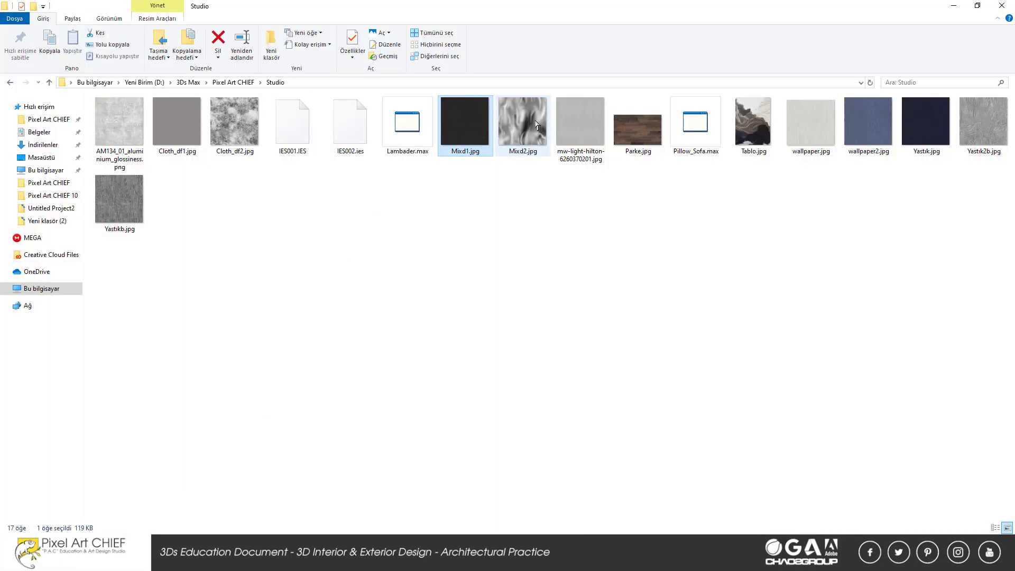
- Drop another texture into the Mix map, then lower the material's Bump amount to 15
mouse_move(526, 121)
left_mouse_down()
mouse_move(212, 529)
mouse_move(791, 289)
left_mouse_up()
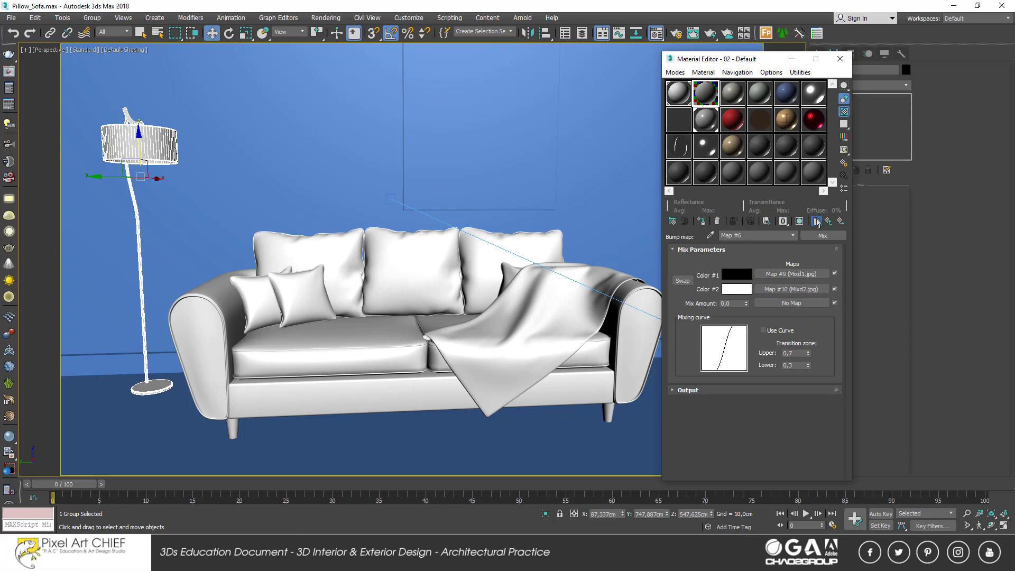
left_click(816, 222)
double_click(705, 94)
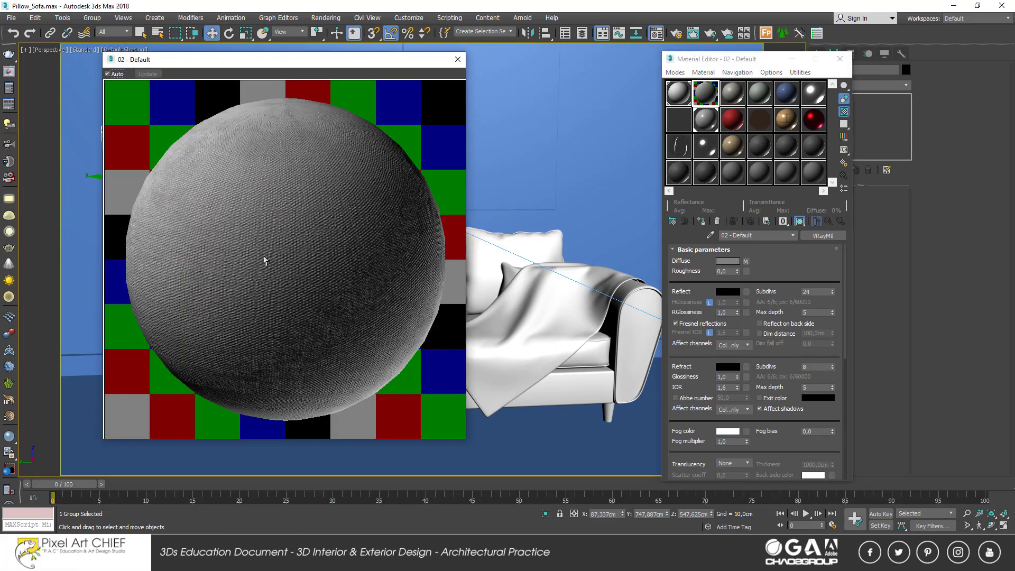
scroll(687, 439, "down", 5)
scroll(687, 440, "down", 5)
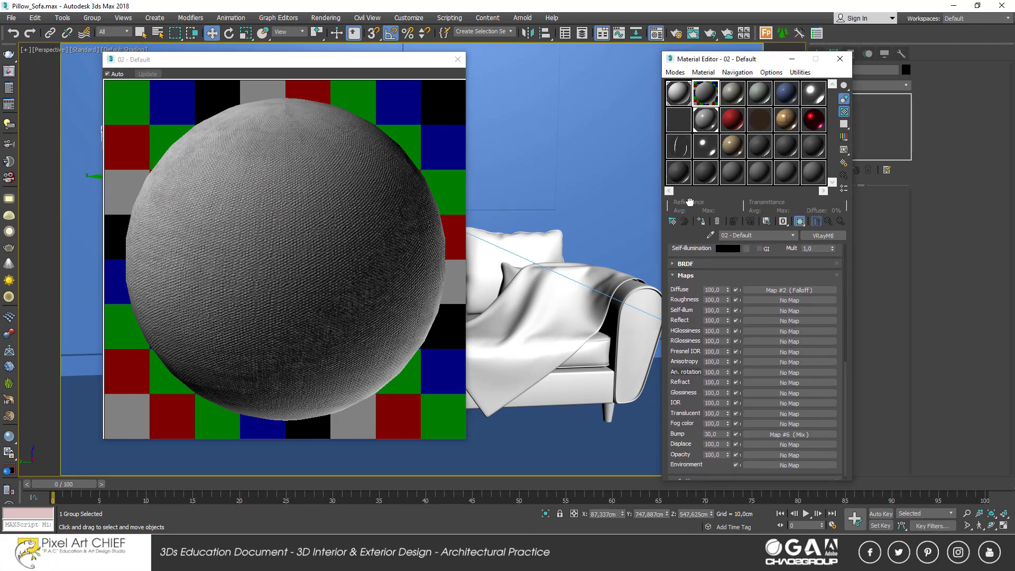
left_click(720, 436)
type("15")
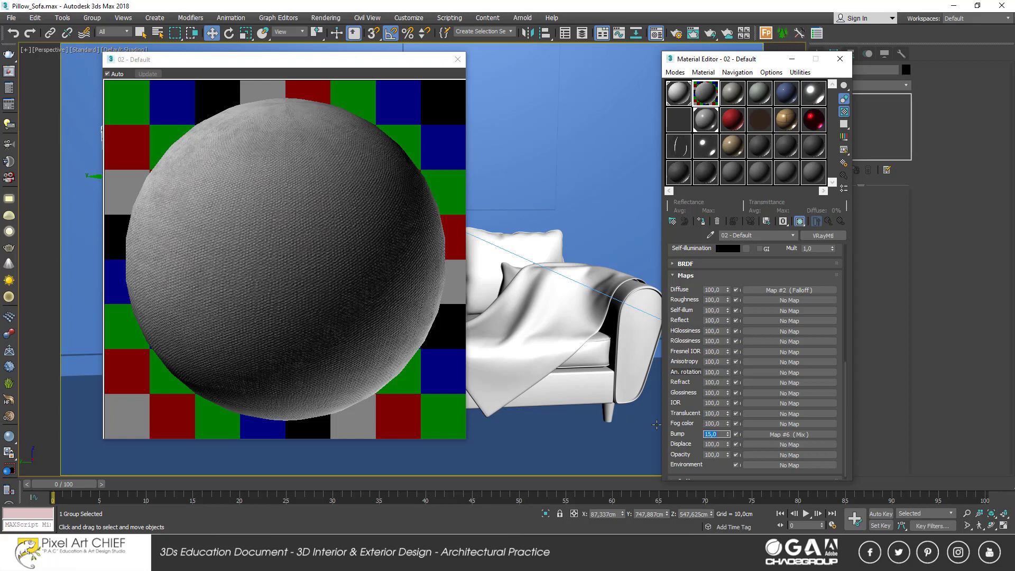
left_click(457, 58)
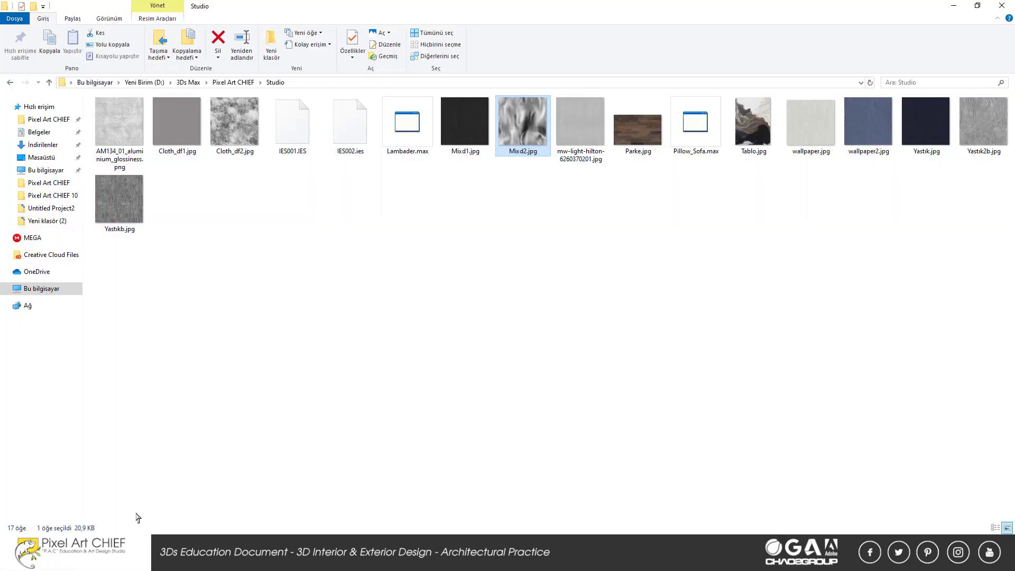
- Drag Cloth_df2.jpg from File Explorer onto the material's Reflect map slot
mouse_move(235, 125)
left_mouse_down()
mouse_move(193, 523)
mouse_move(762, 319)
mouse_move(741, 347)
mouse_move(752, 338)
left_mouse_up()
- Copy Cloth_df2.jpg into RGlossiness and set the RGlossiness amount to 85
left_click(735, 308)
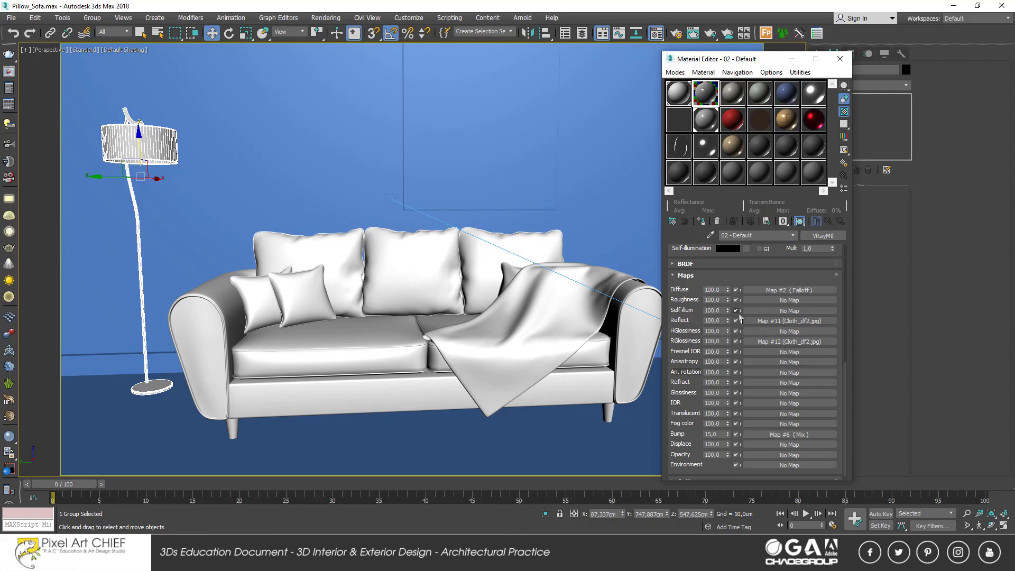
double_click(711, 100)
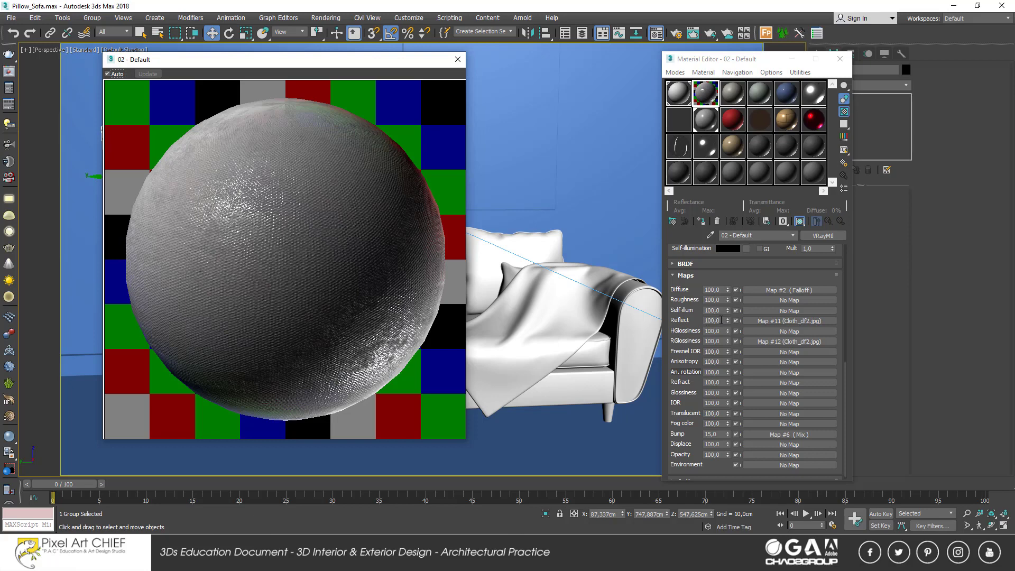
double_click(721, 319)
type("20")
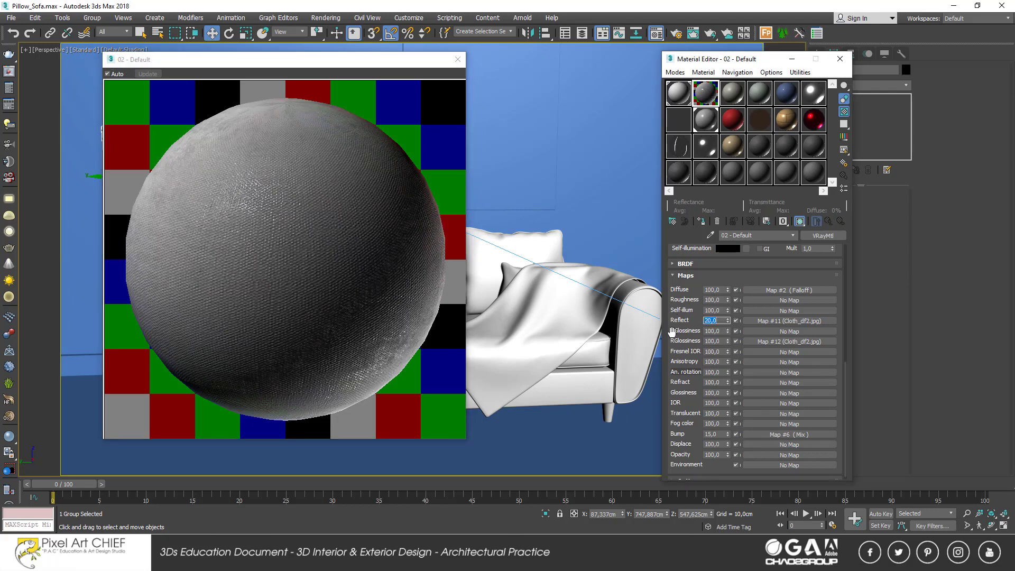
double_click(718, 341)
mouse_move(729, 342)
left_mouse_down()
mouse_move(727, 371)
mouse_move(730, 315)
left_mouse_up()
scroll(682, 309, "up", 5)
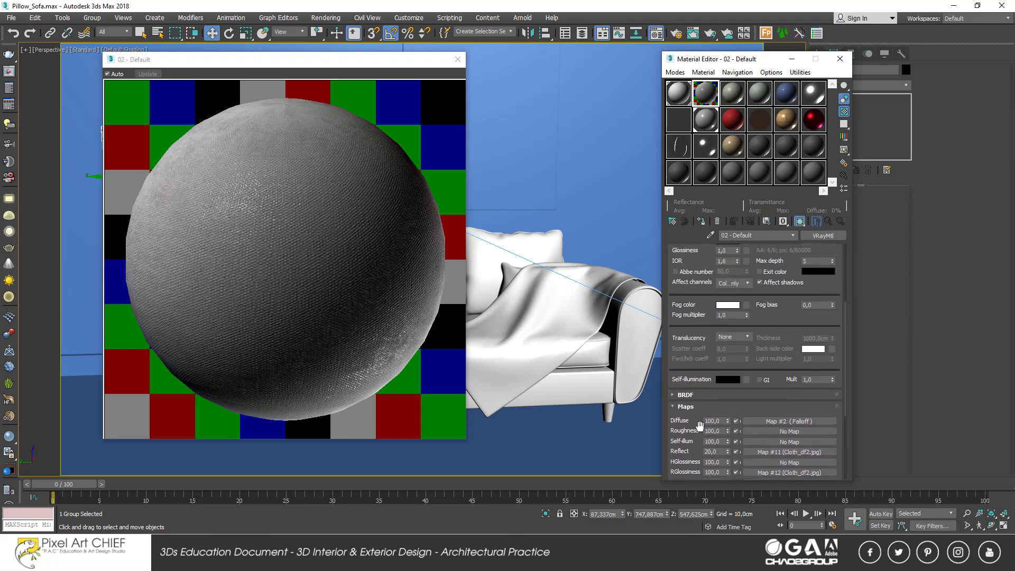
left_click_drag(697, 280, 707, 418)
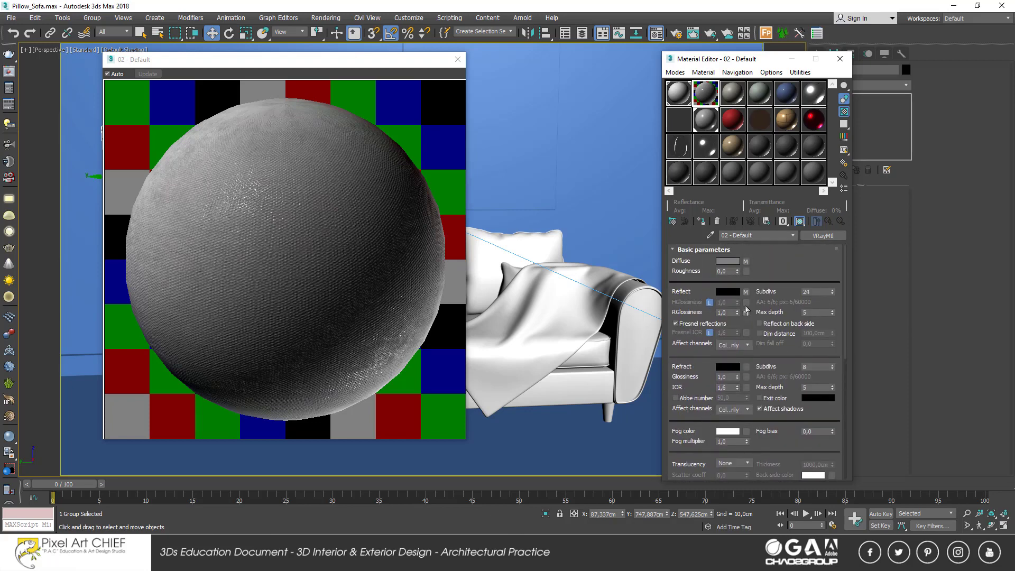
left_click_drag(737, 315, 736, 318)
scroll(692, 391, "down", 10)
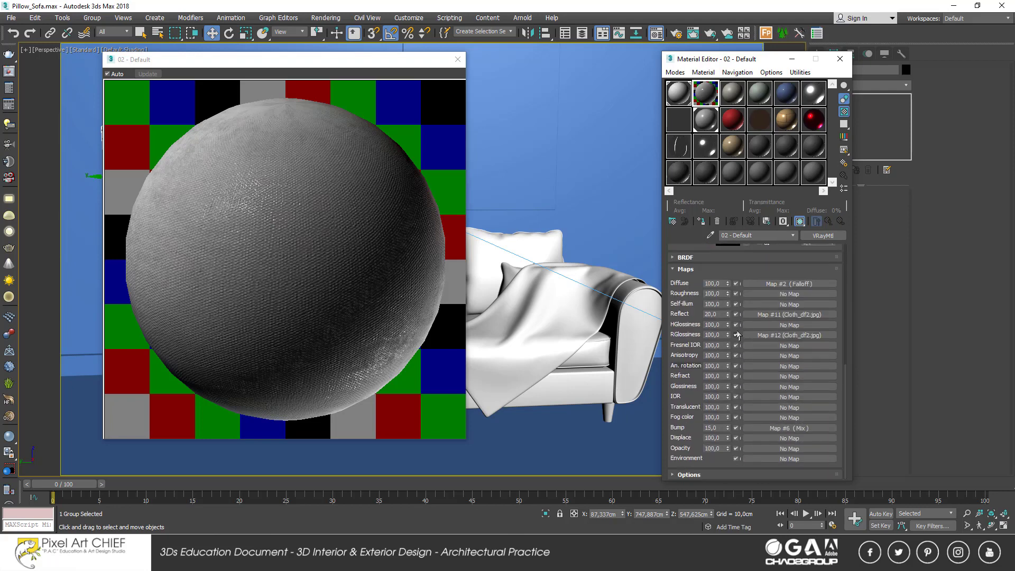
left_click_drag(727, 335, 727, 338)
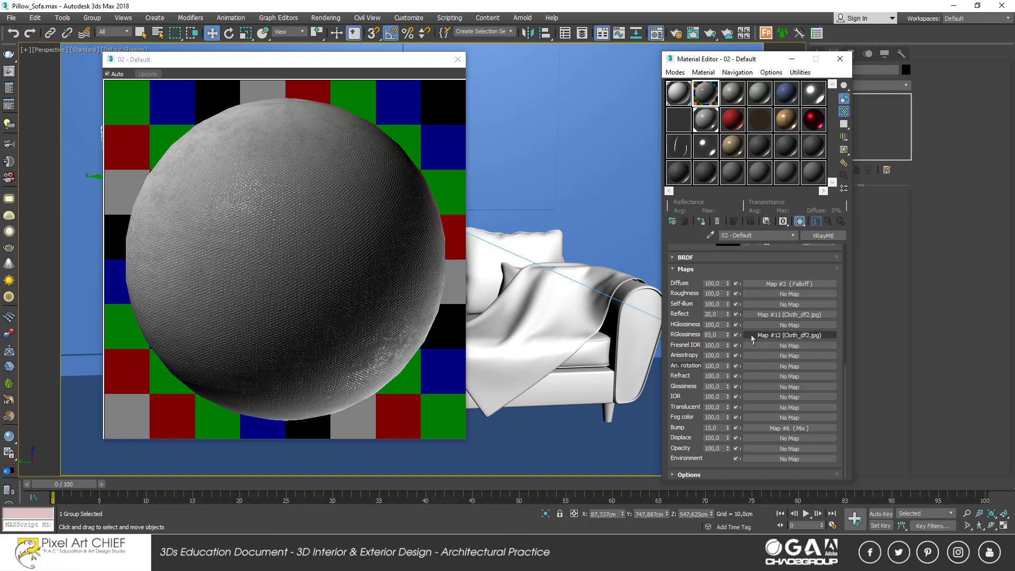
- Clear the RGlossiness map and settle the Reflect map amount at 30
right_click(753, 339)
left_click(777, 364)
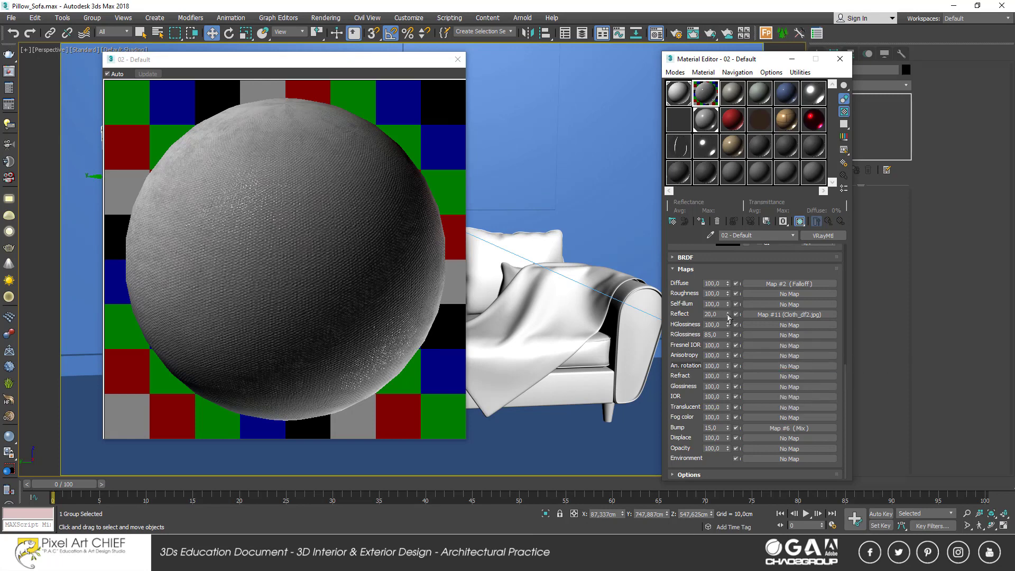
left_click_drag(729, 316, 725, 302)
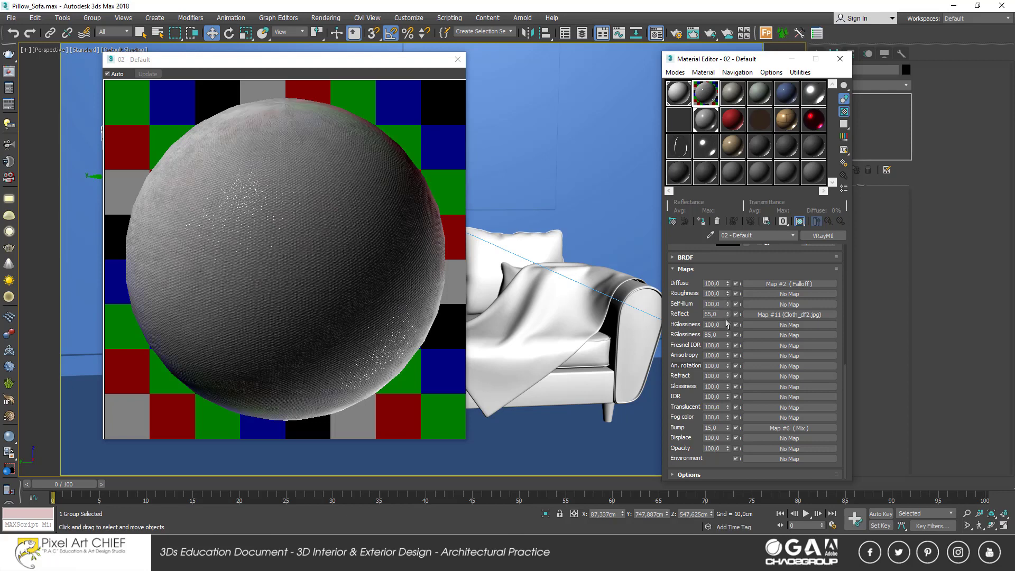
left_click_drag(726, 318, 726, 322)
left_click_drag(728, 316, 729, 324)
left_click_drag(469, 220, 461, 201)
left_click(456, 61)
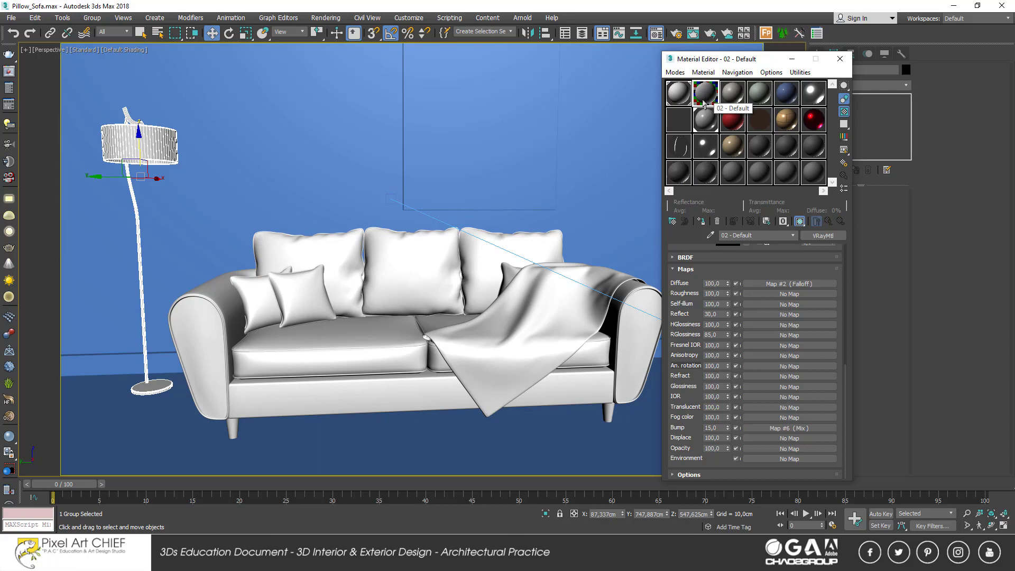
- Apply the 02 - Default material to back cushion Box003 and ungroup the sofa
left_click_drag(699, 96, 333, 269)
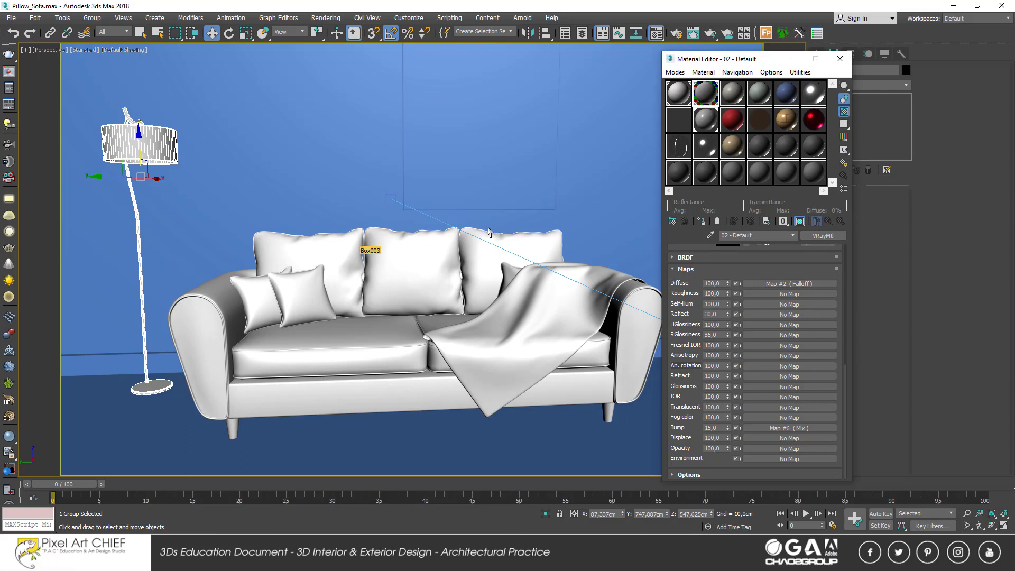
left_click(417, 258)
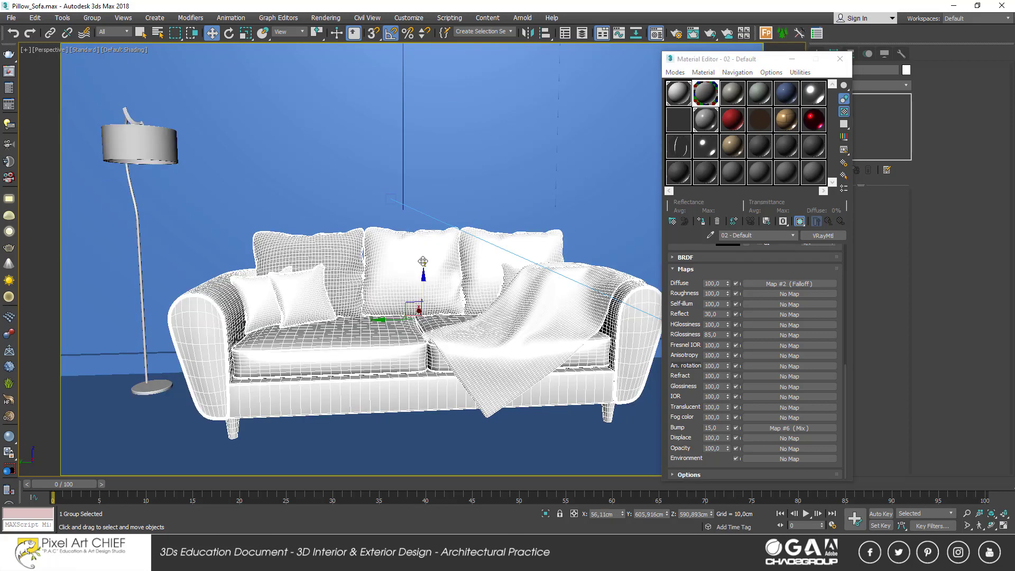
left_click(92, 18)
left_click(101, 49)
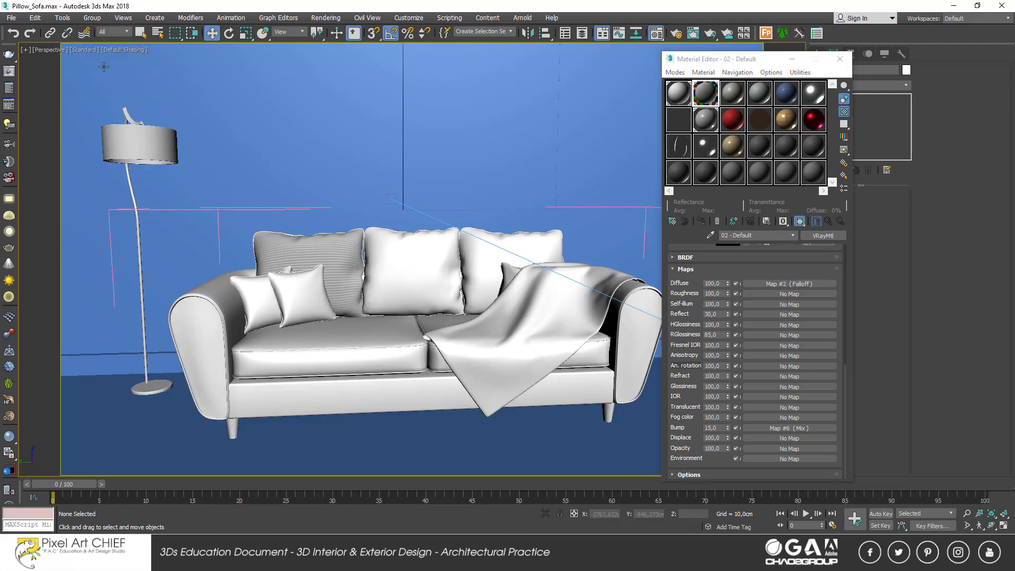
- Select the pillow, blanket, sofa seat, arms and back cushions together
left_click(291, 298)
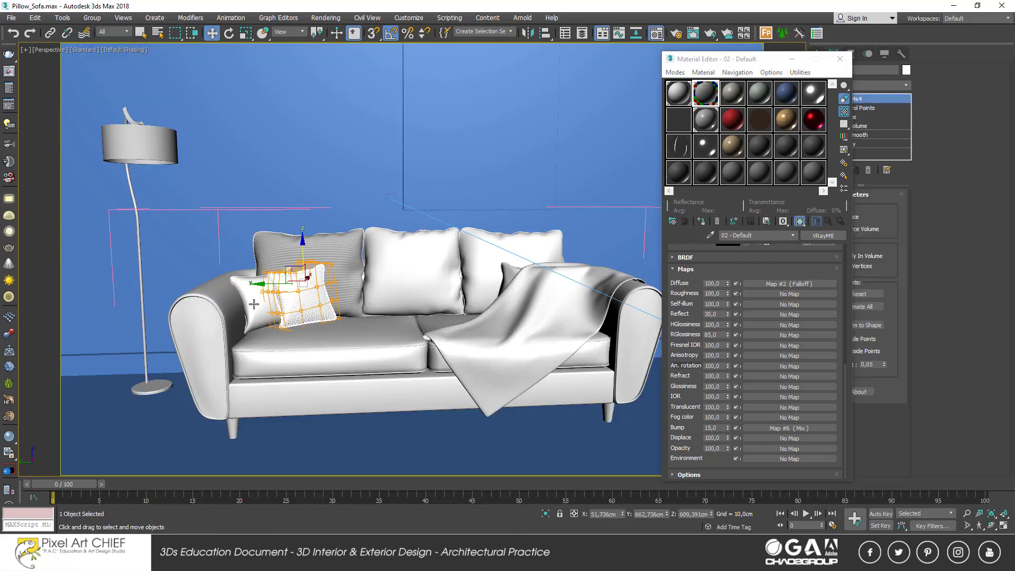
left_click(507, 275, "ctrl")
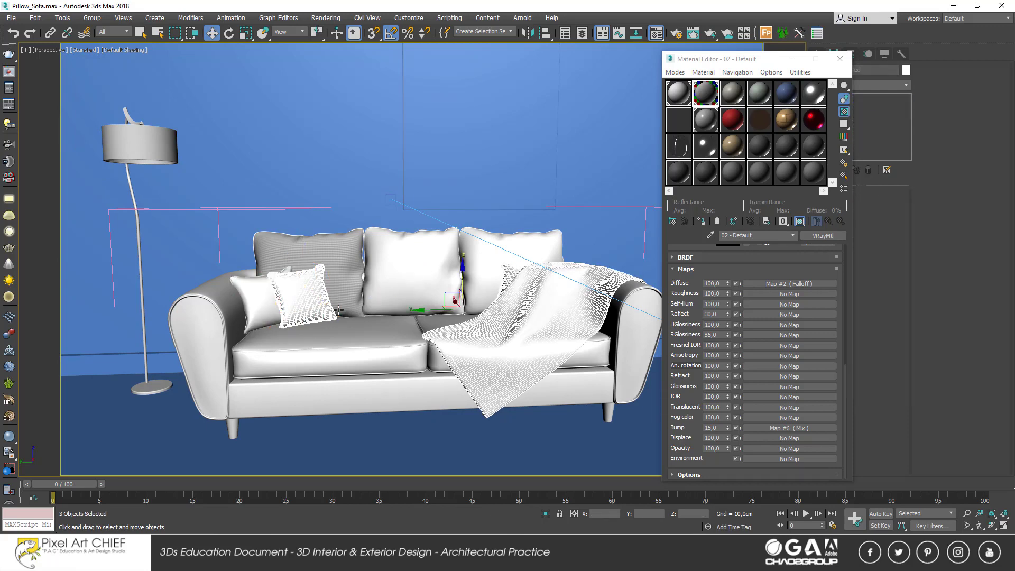
left_click(328, 354)
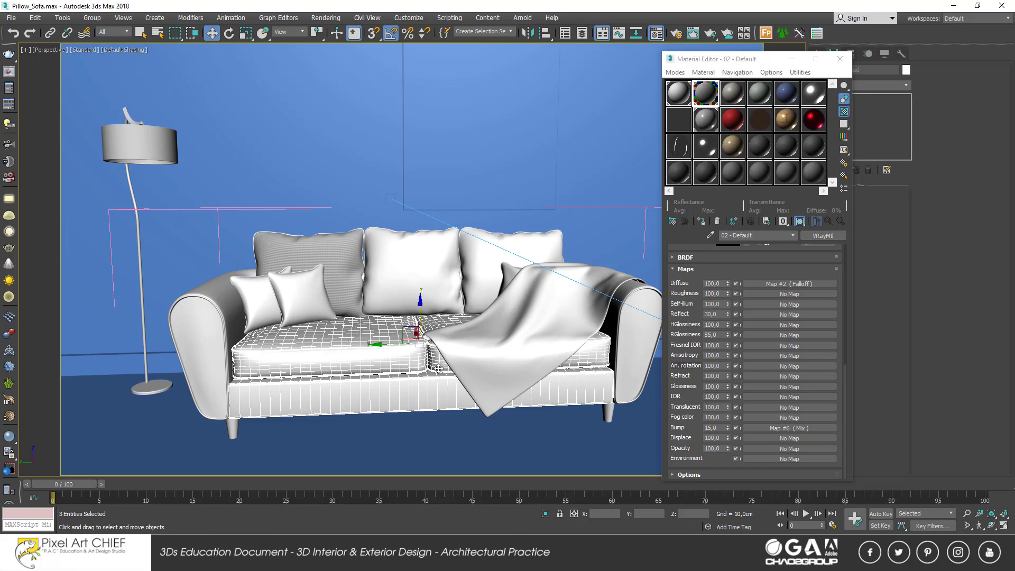
left_click(616, 358, "ctrl")
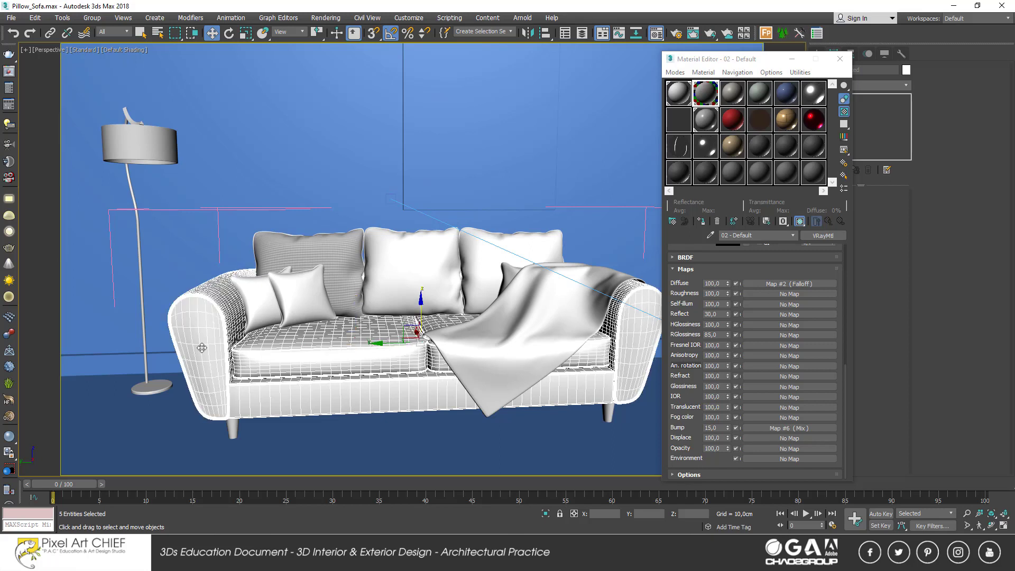
left_click(468, 270, "ctrl")
left_click(391, 259, "ctrl")
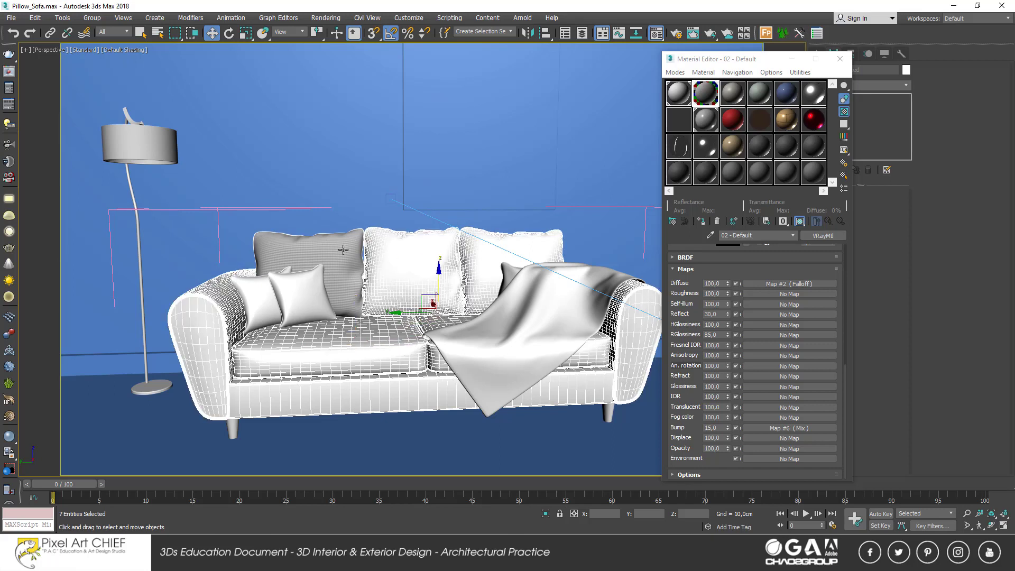
left_click(344, 249, "ctrl")
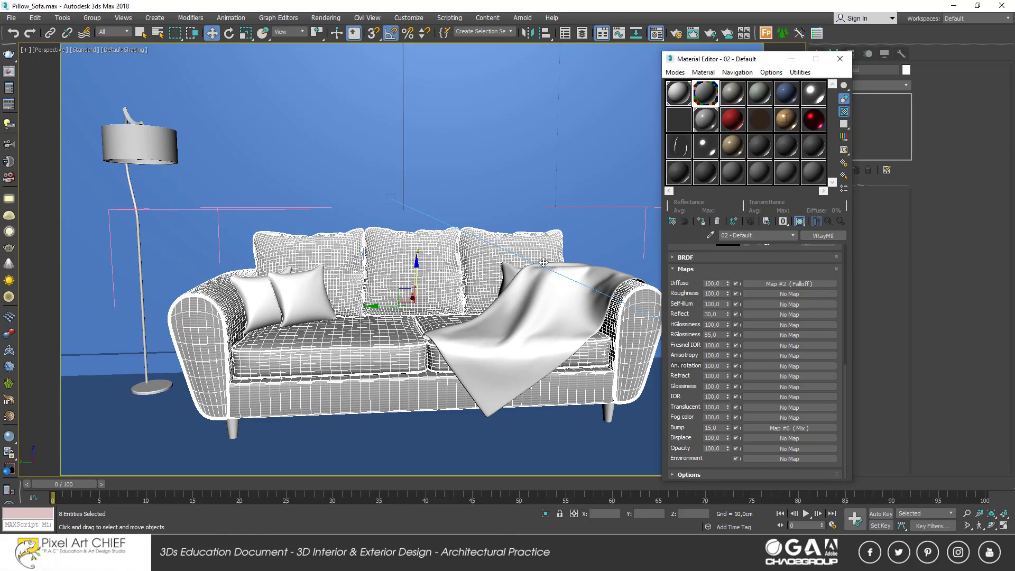
middle_click_drag(401, 317, 468, 319, "alt")
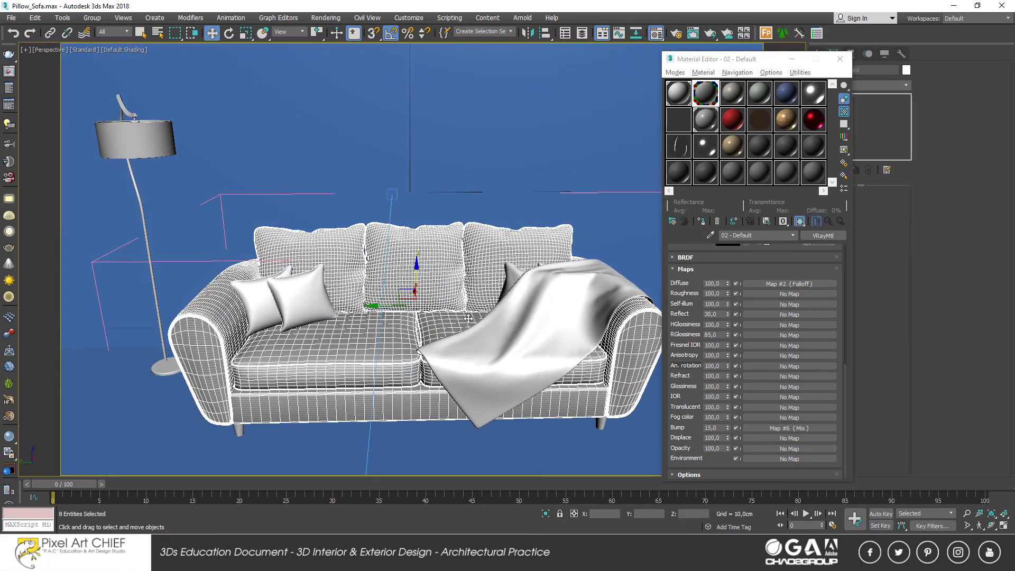
left_click(446, 426)
- Add a Box UVW Map modifier to the sofa pieces with Real-World Map Size off
middle_click_drag(415, 358, 397, 344, "alt")
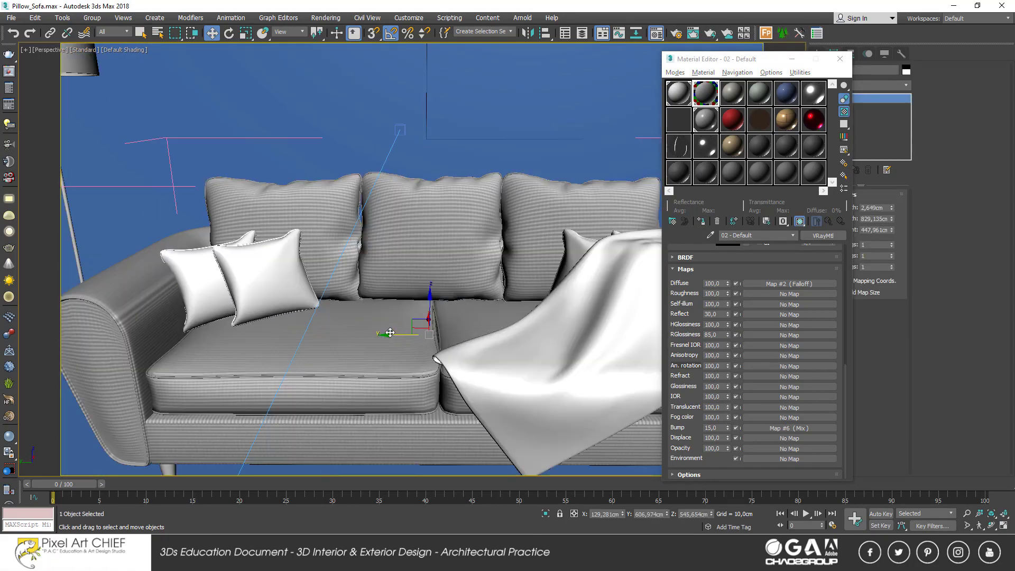
left_click(457, 332)
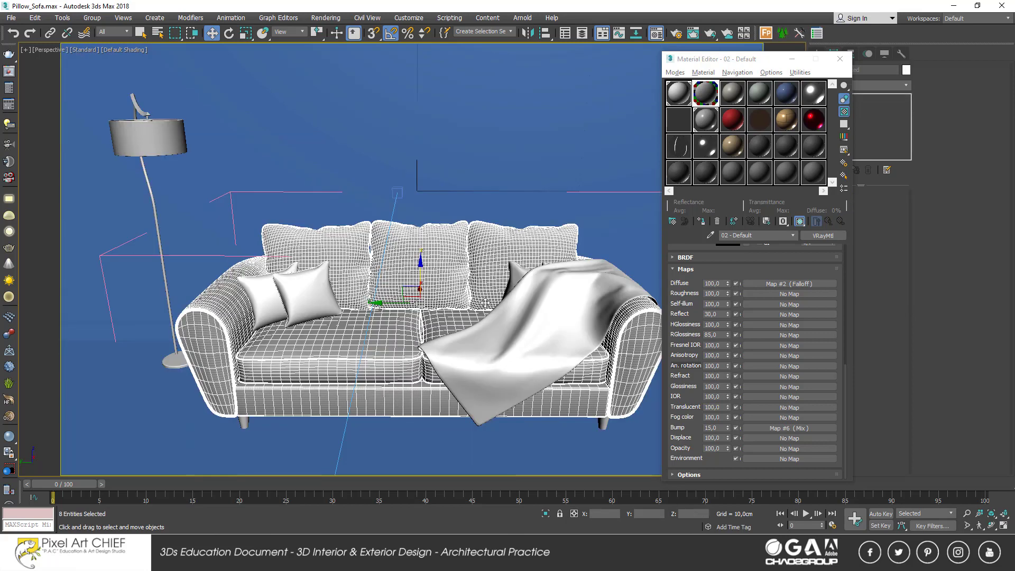
left_click(840, 59)
left_click(839, 89)
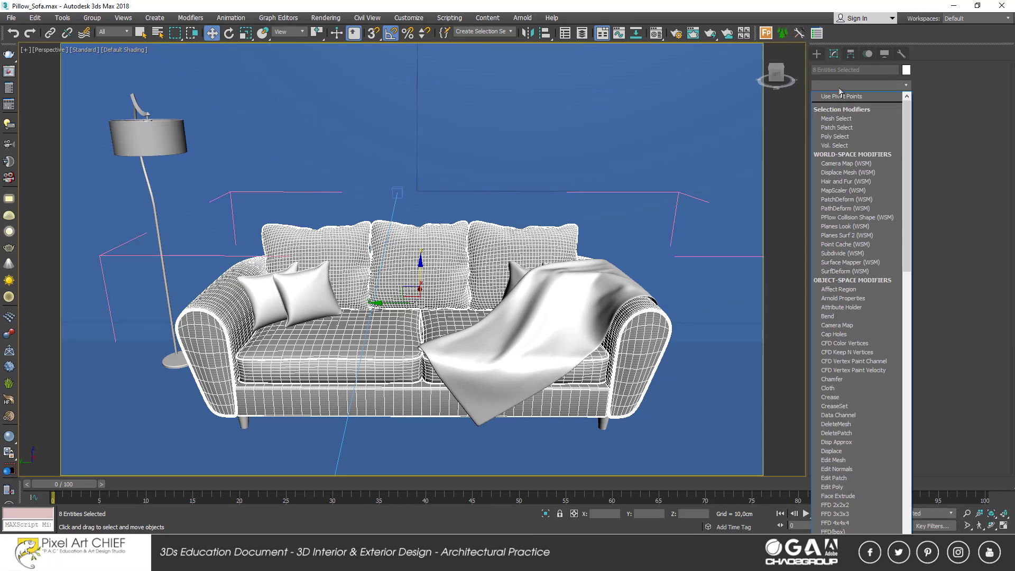
type("uvw")
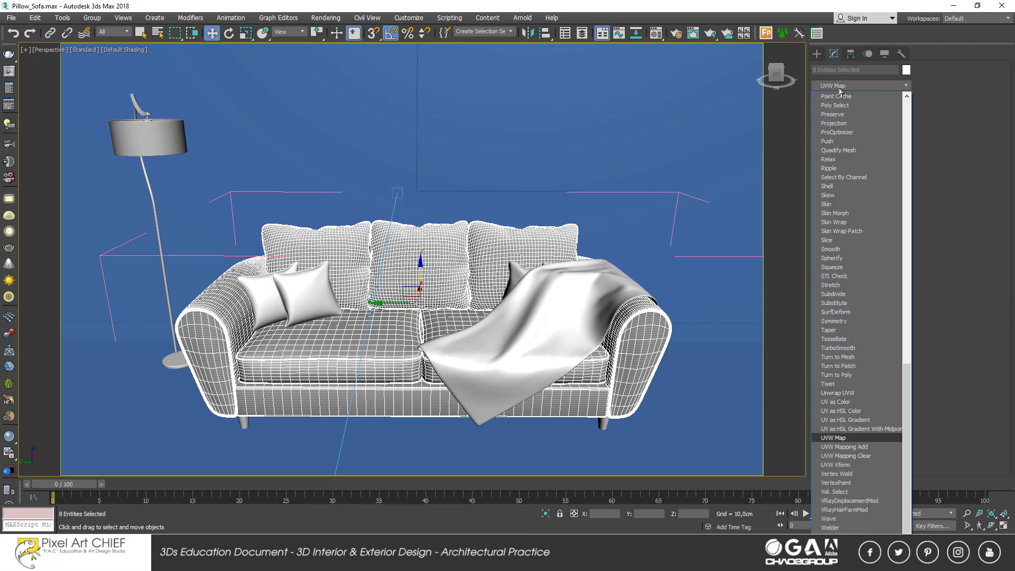
key("Return")
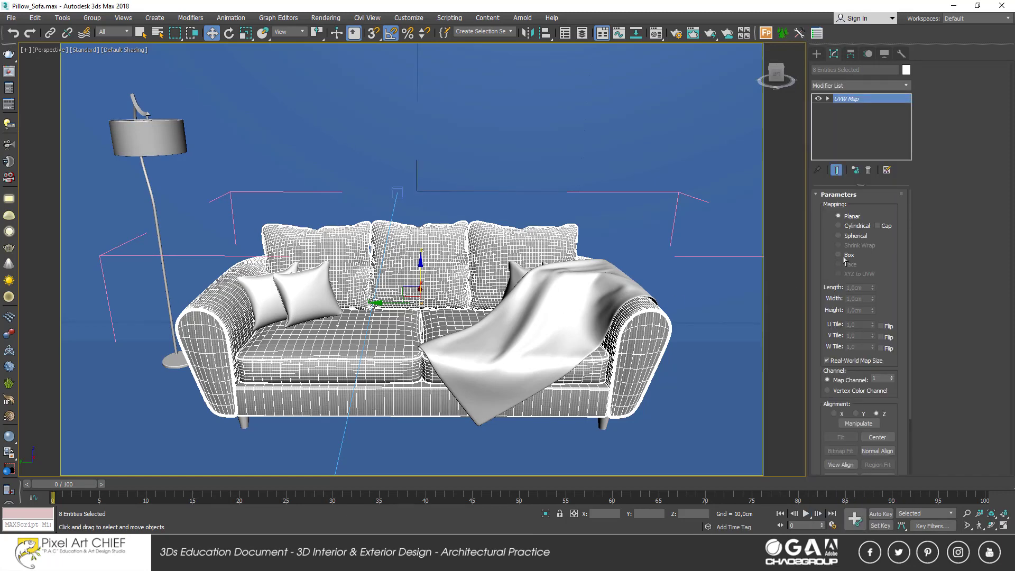
left_click(844, 256)
left_click(840, 364)
- Set the UVW Map length, width and height to 100 and inspect the textured sofa
scroll(417, 296, "up", 5)
middle_click_drag(369, 317, 415, 323, "alt")
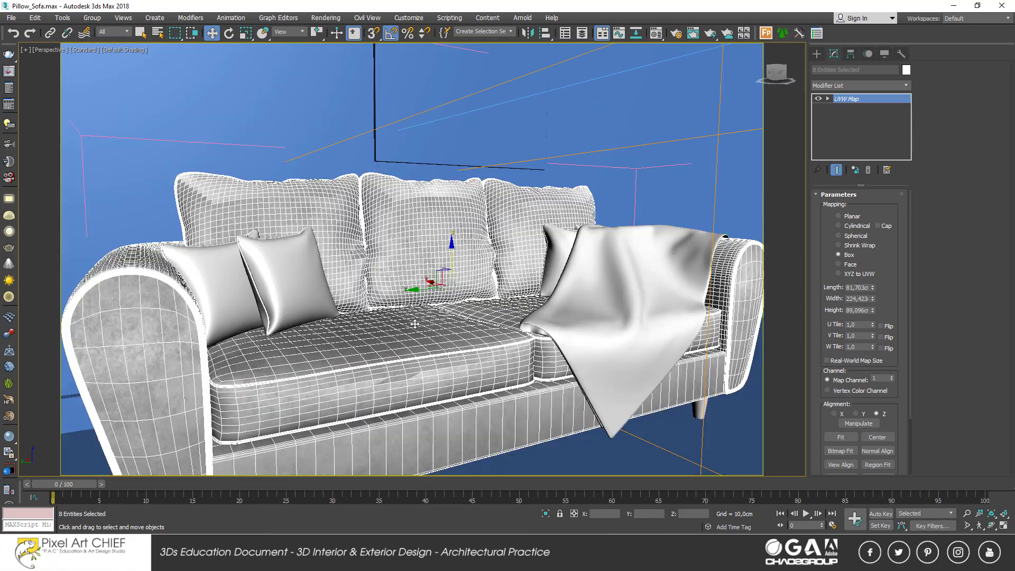
mouse_move(872, 286)
left_mouse_down()
mouse_move(873, 348)
mouse_move(873, 296)
left_mouse_up()
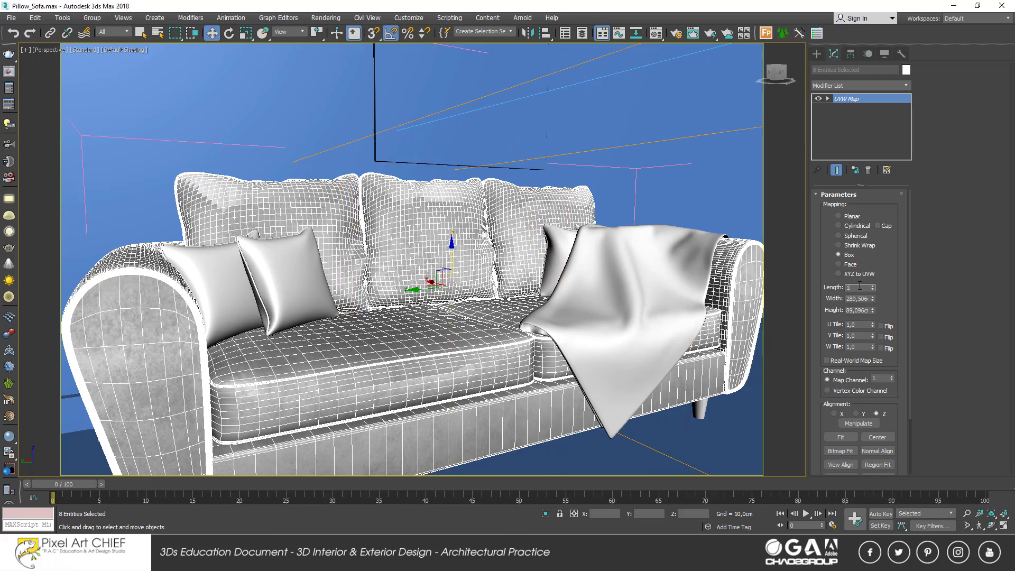
type("100,0cm")
key("Tab")
type("100")
key("Return")
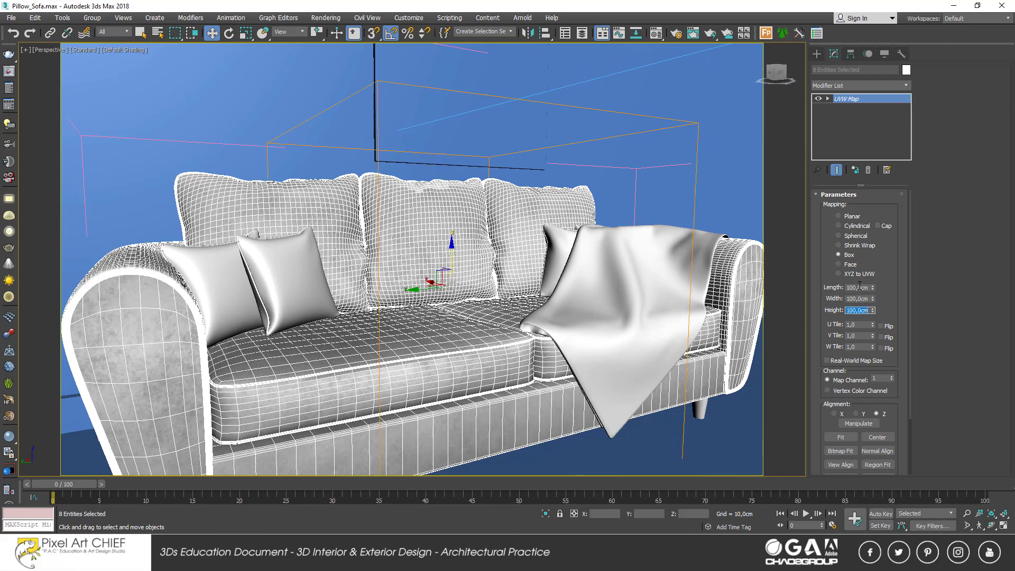
left_click(646, 447)
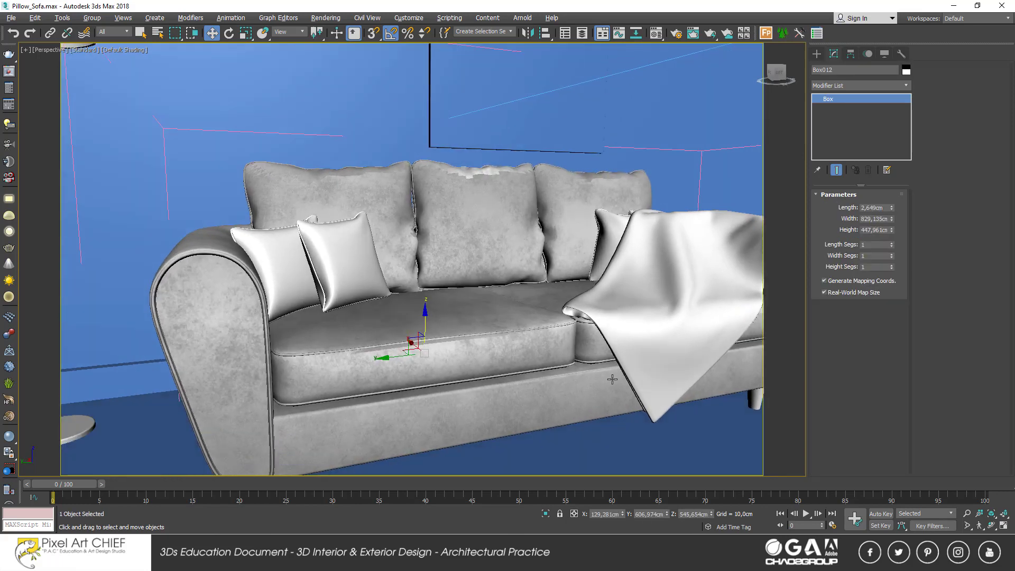
middle_click_drag(623, 378, 353, 273, "alt")
scroll(523, 336, "down", 2)
scroll(523, 336, "up", 5)
left_click(506, 321)
- Select the three back cushions and add a UVW Map modifier to them
middle_click_drag(361, 311, 328, 309, "alt")
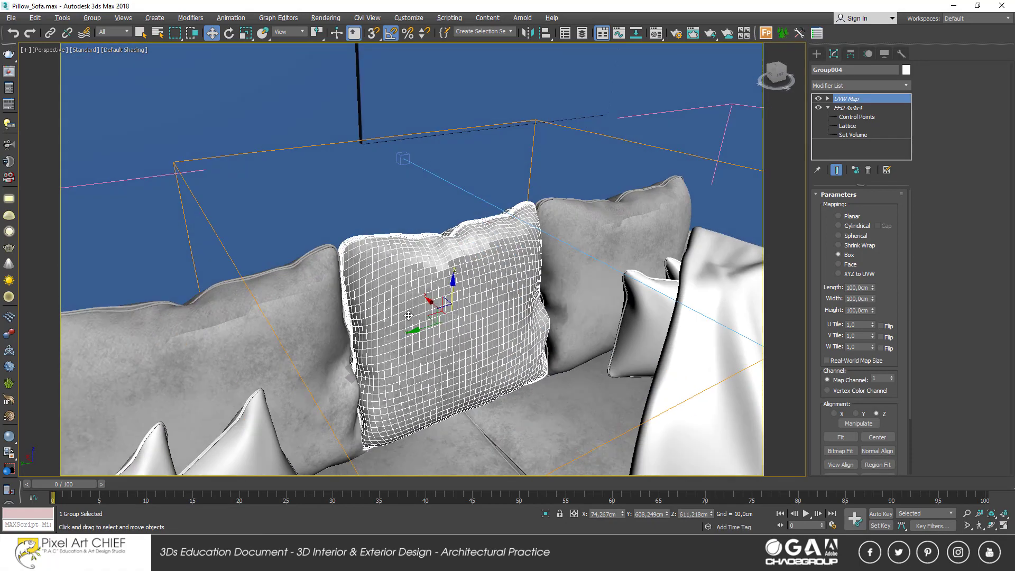
left_click(325, 309, "ctrl")
left_click(574, 292, "ctrl")
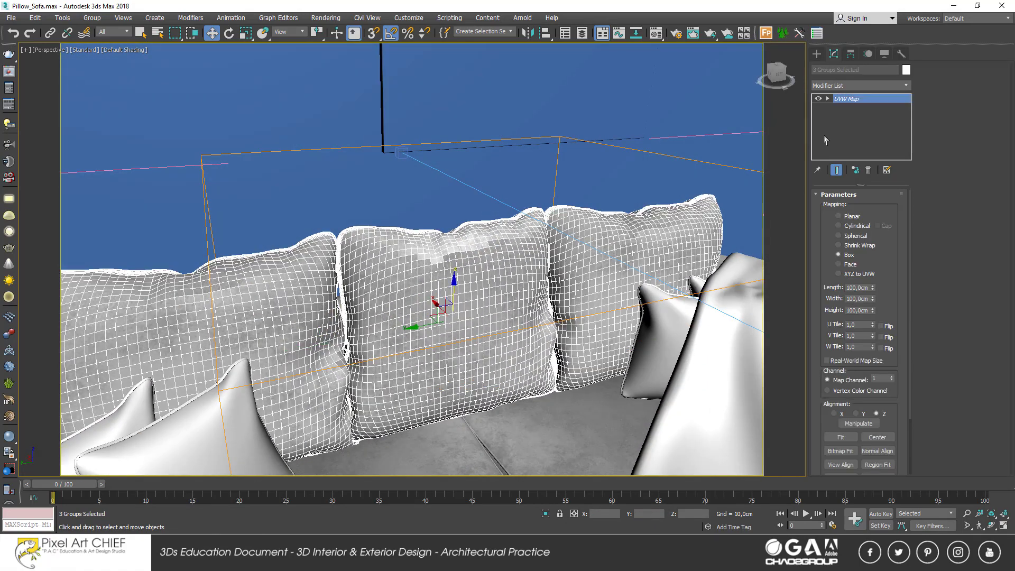
left_click(833, 85)
type("uvw")
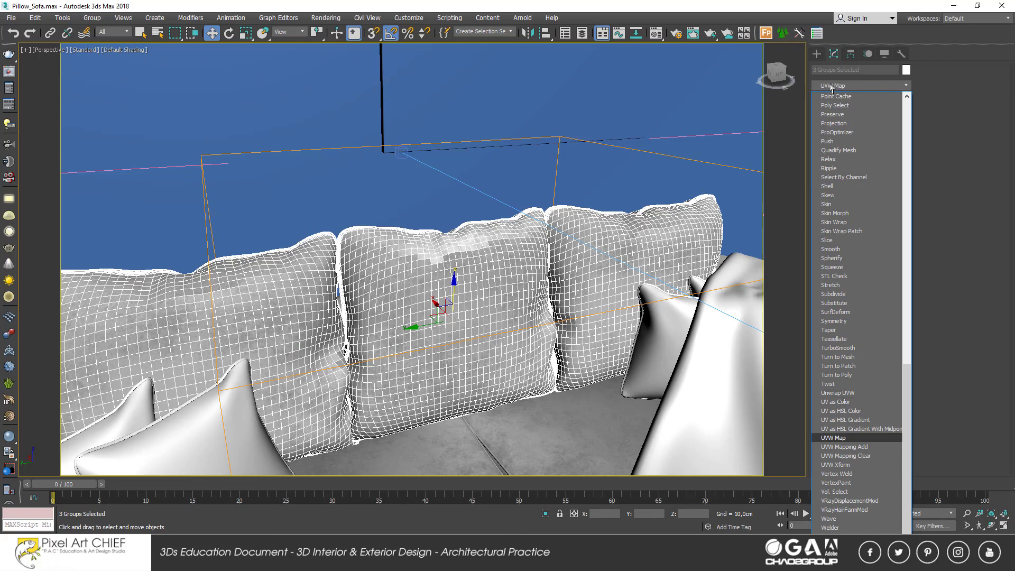
key("Return")
- Use Box mapping with Real-World Map Size off and initial 50 cm width and height
left_click(847, 255)
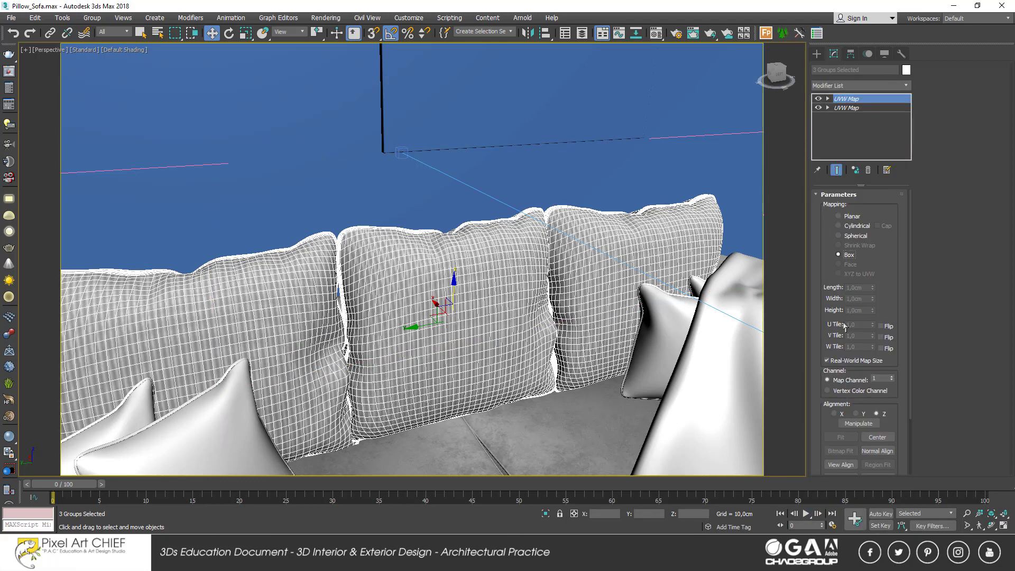
left_click(850, 362)
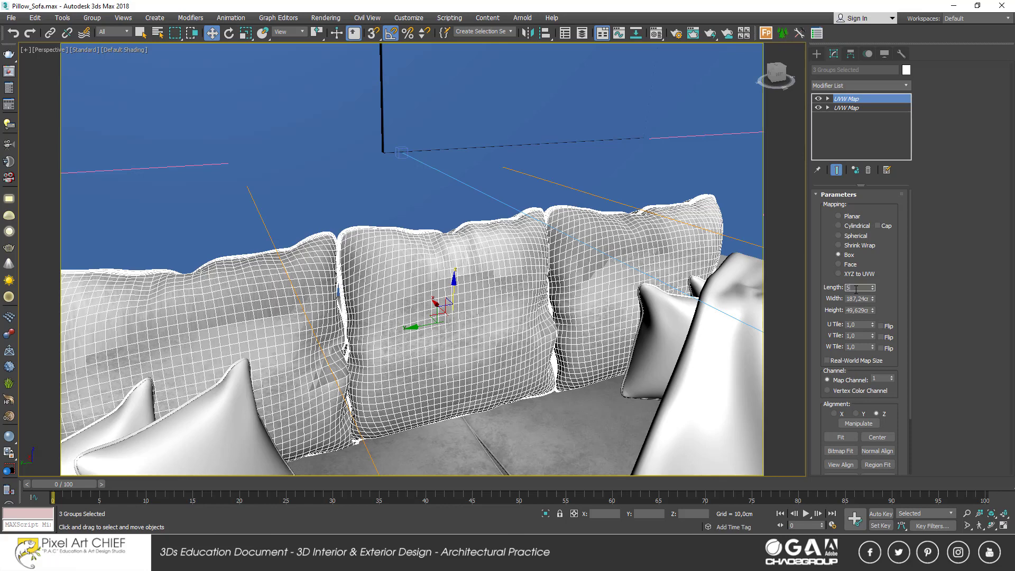
type("0")
key("Tab")
type("50")
key("Tab")
type("50")
key("Return")
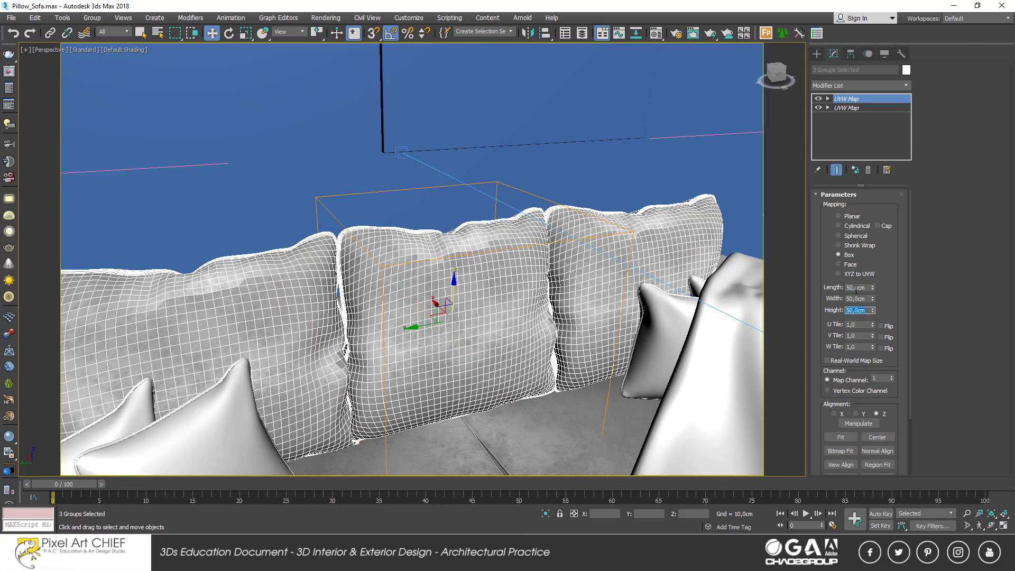
mouse_move(872, 298)
left_mouse_down()
mouse_move(868, 345)
mouse_move(865, 337)
left_mouse_up()
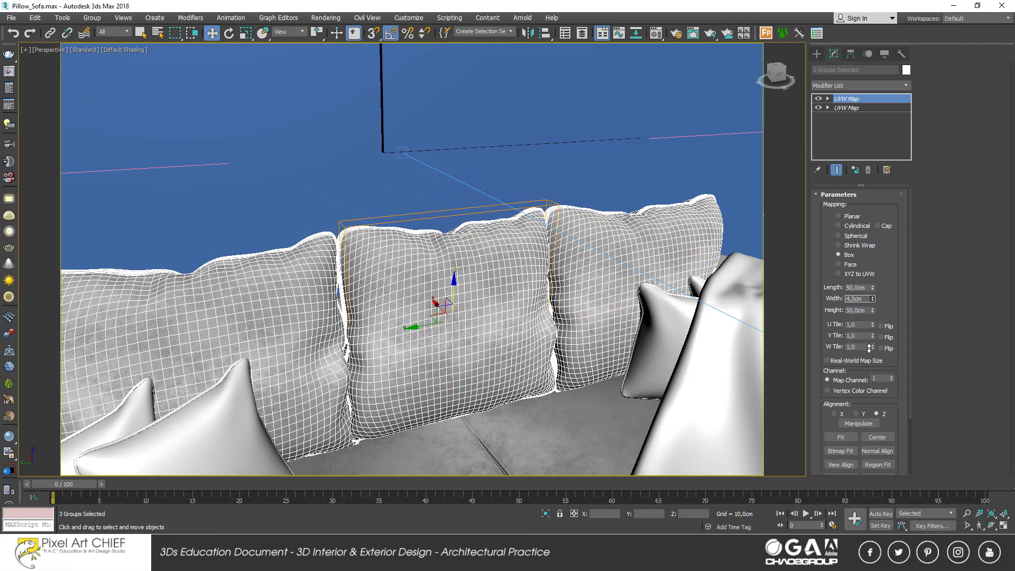
type("50")
- Resize the box mapping to 100 cm length and height with a thin 4 cm width
double_click(865, 291)
type("100")
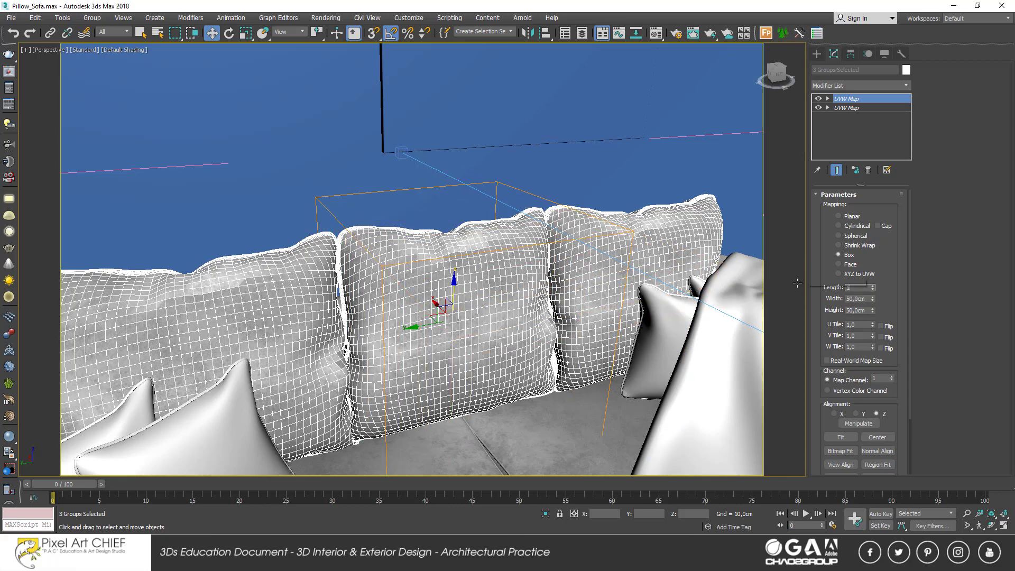
key("Tab")
type("100")
key("Tab")
type("100")
key("Return")
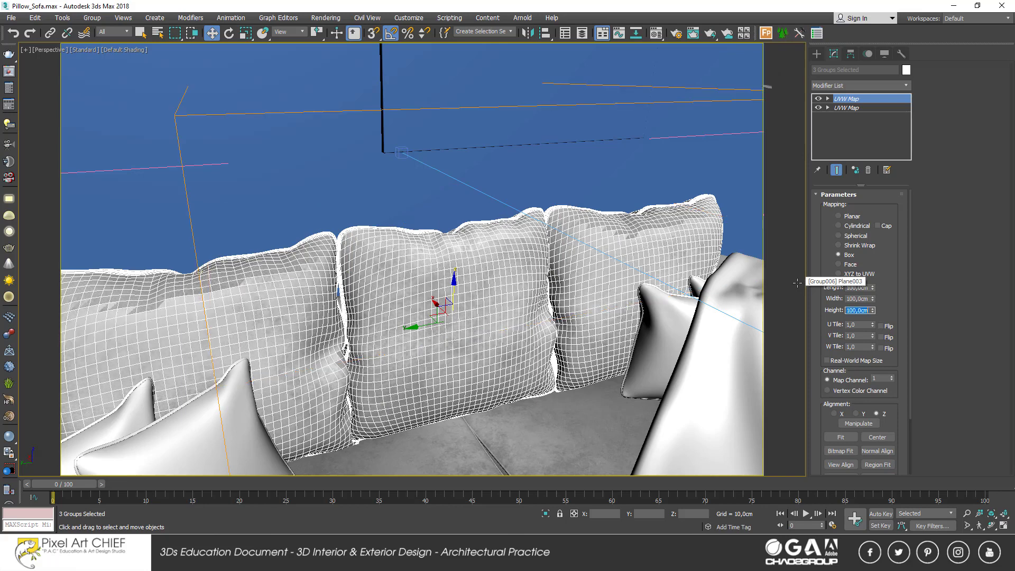
mouse_move(872, 299)
left_mouse_down()
mouse_move(871, 367)
mouse_move(871, 351)
left_mouse_up()
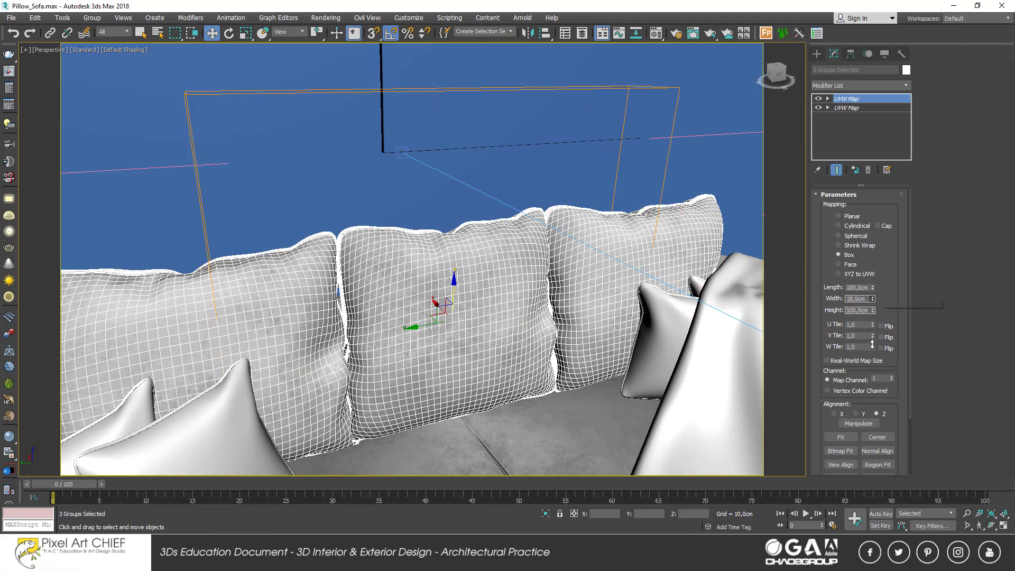
scroll(687, 322, "down", 3)
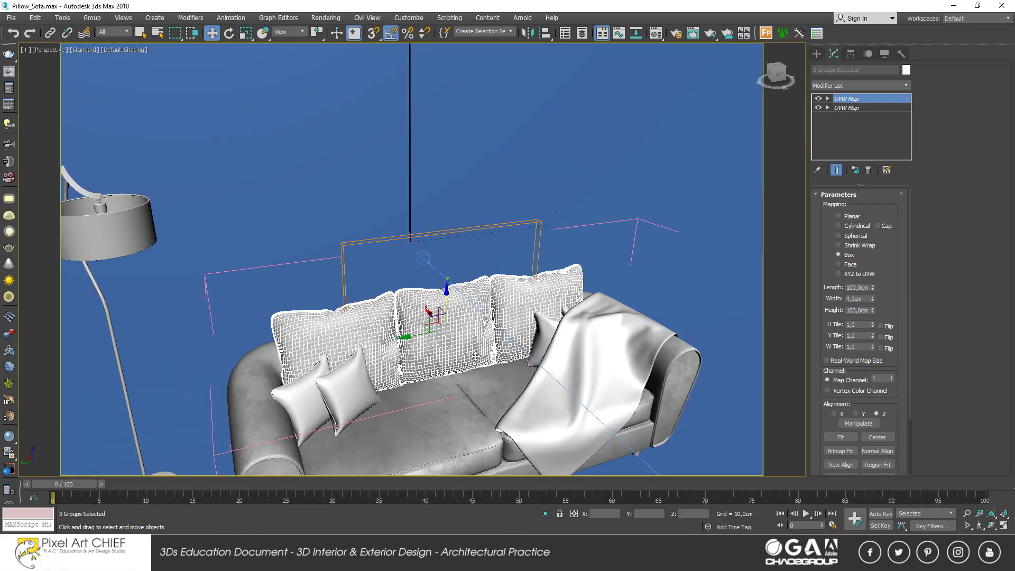
scroll(687, 322, "down", 3)
left_click(696, 317)
- Select the four sofa legs
mouse_move(696, 317)
middle_mouse_down("alt")
mouse_move(491, 299)
mouse_move(309, 440)
middle_mouse_up("alt")
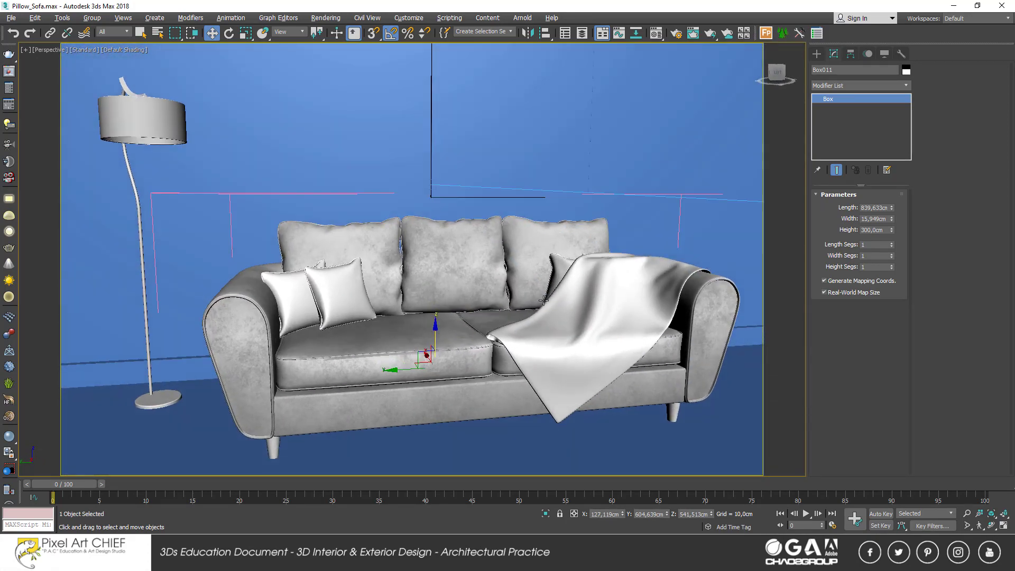
left_click(270, 445)
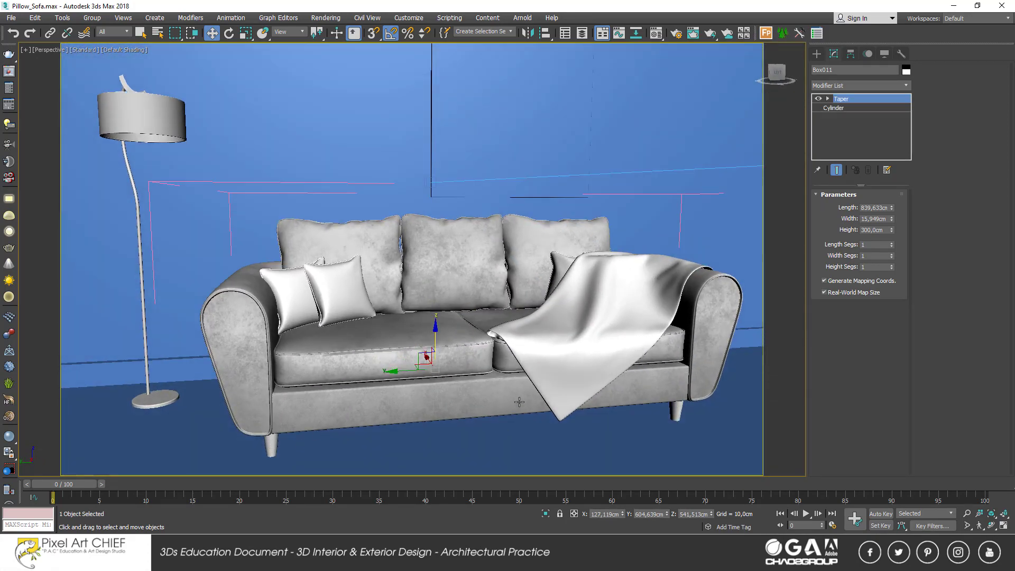
left_click(678, 413, "ctrl")
middle_click_drag(678, 414, 534, 400, "alt")
left_click(329, 408, "ctrl")
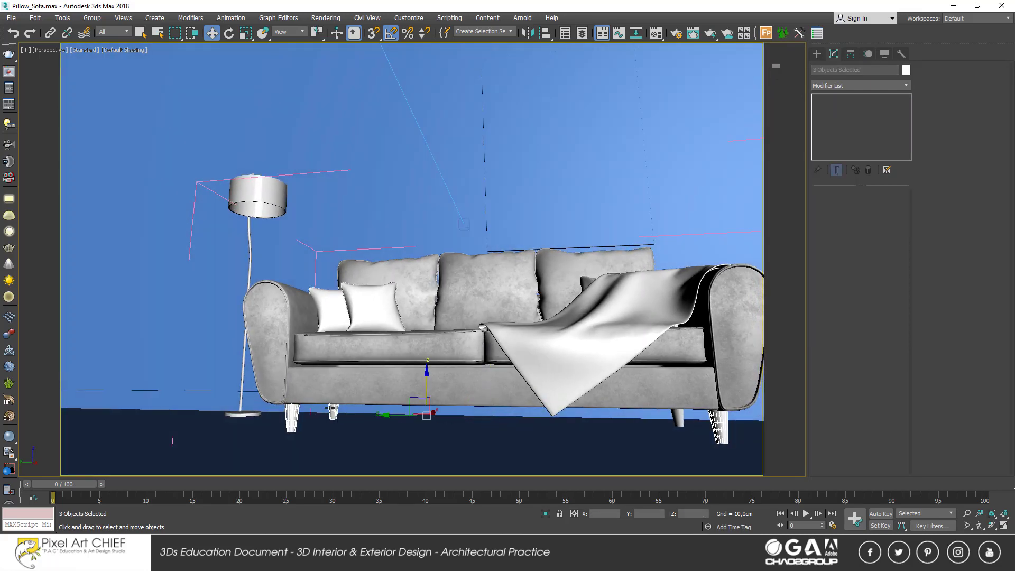
left_click(676, 415, "ctrl")
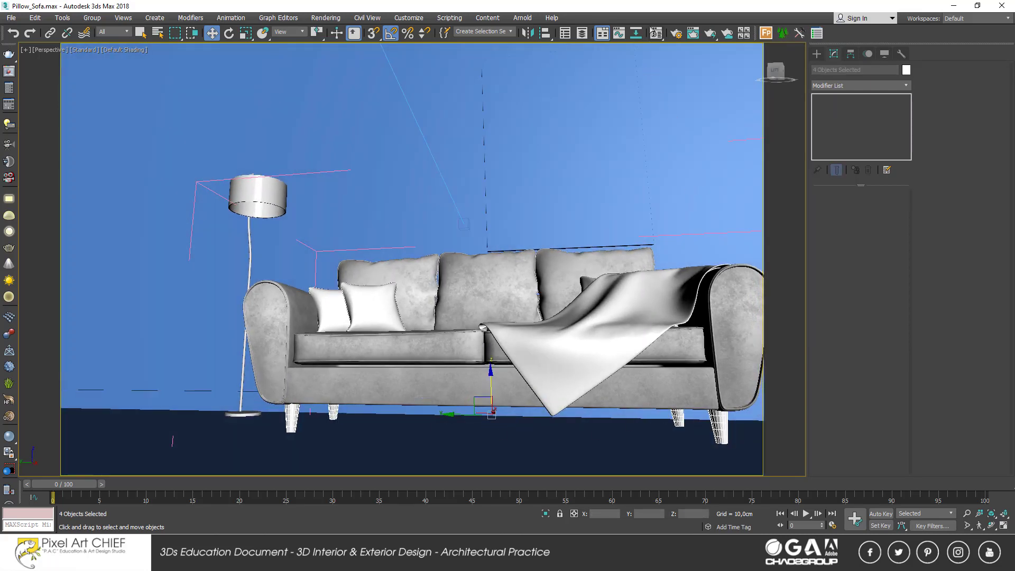
- Turn material slot 03 - Default into a VRayMtl
left_click(654, 33)
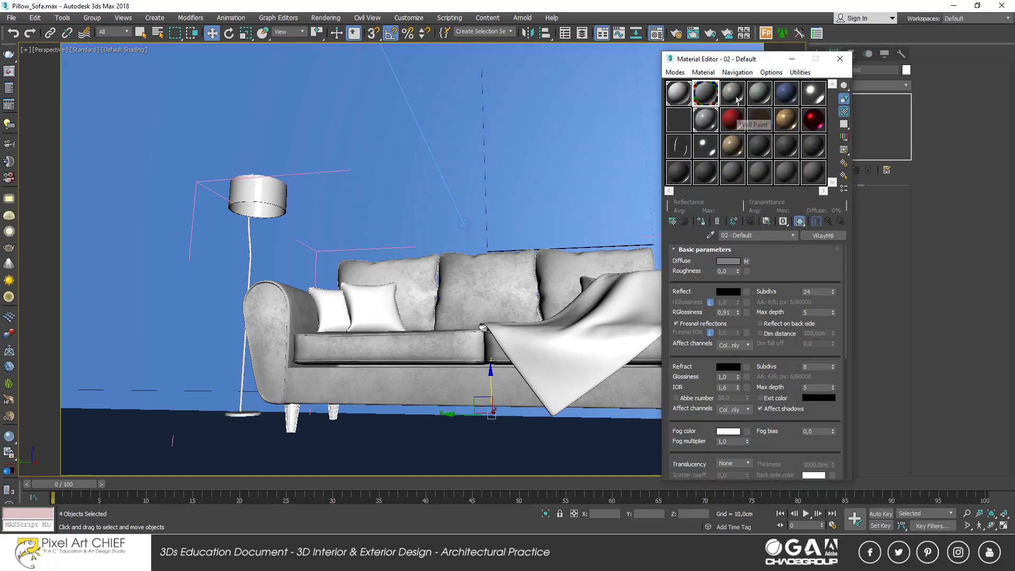
left_click(736, 97)
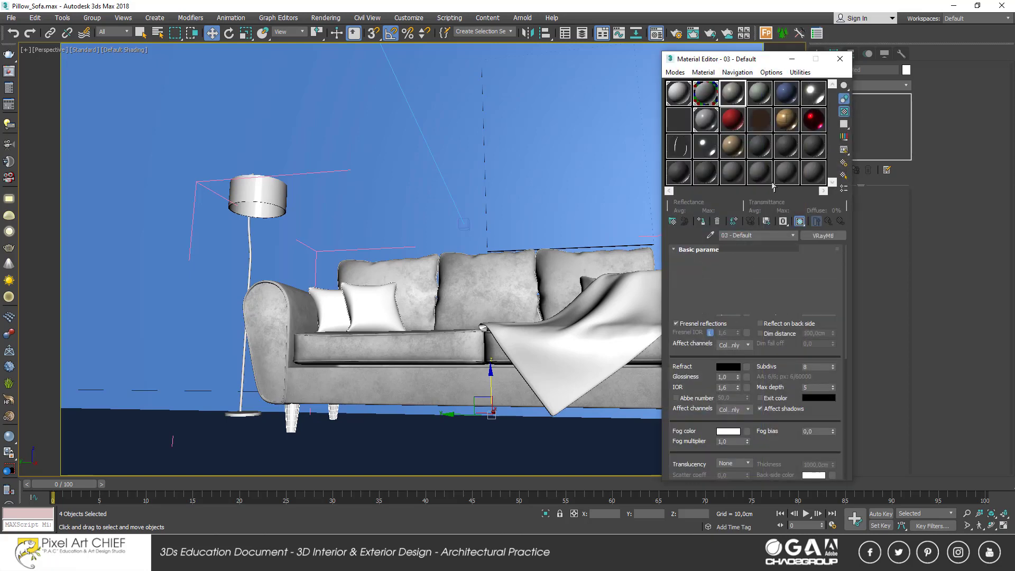
left_click(816, 236)
scroll(412, 363, "down", 2)
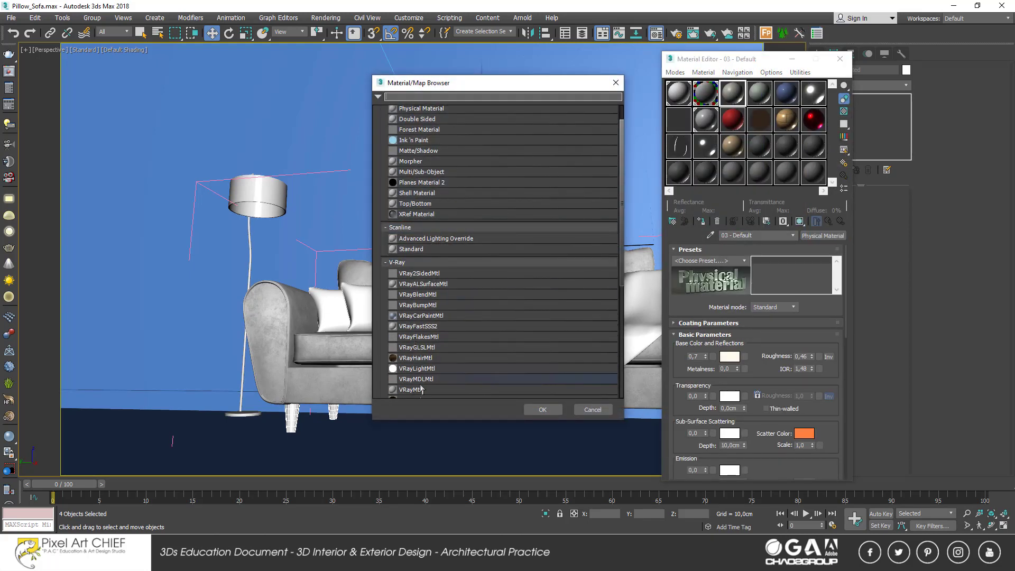
scroll(422, 367, "down", 2)
double_click(425, 364)
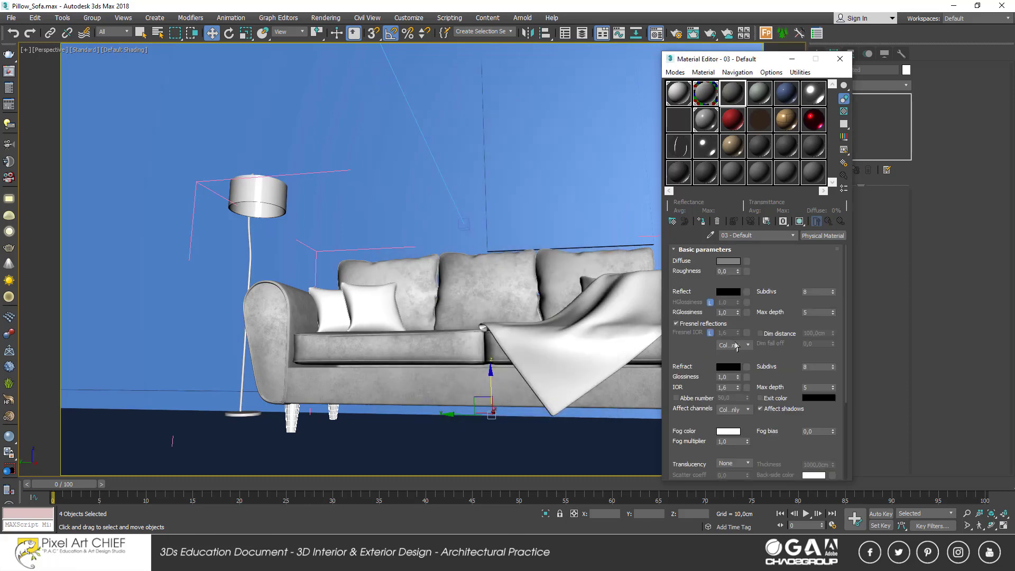
- Set the diffuse to light grey 223 and the reflection to mid-grey 114
left_click(728, 261)
left_click_drag(306, 147, 305, 71)
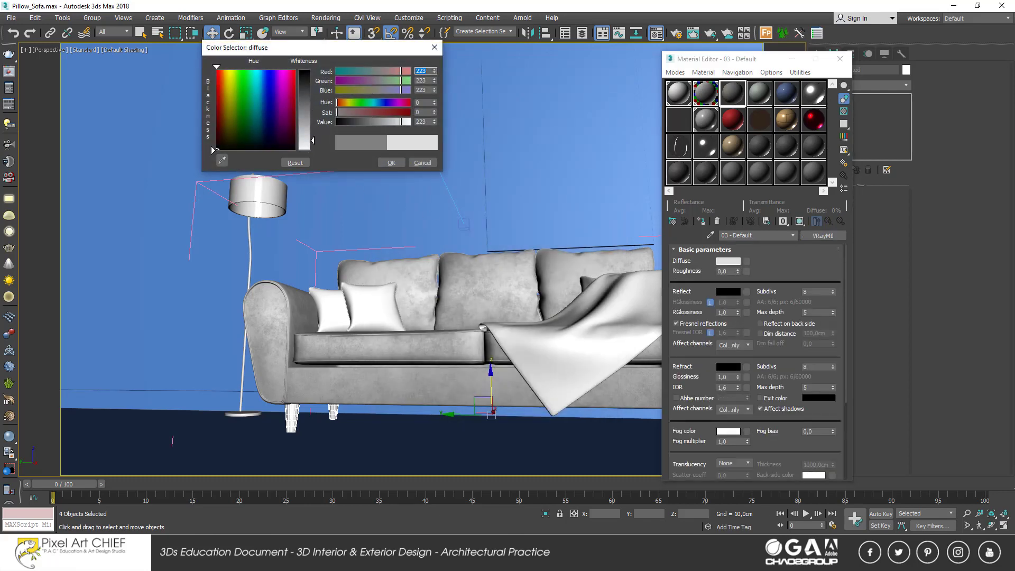
left_click(391, 162)
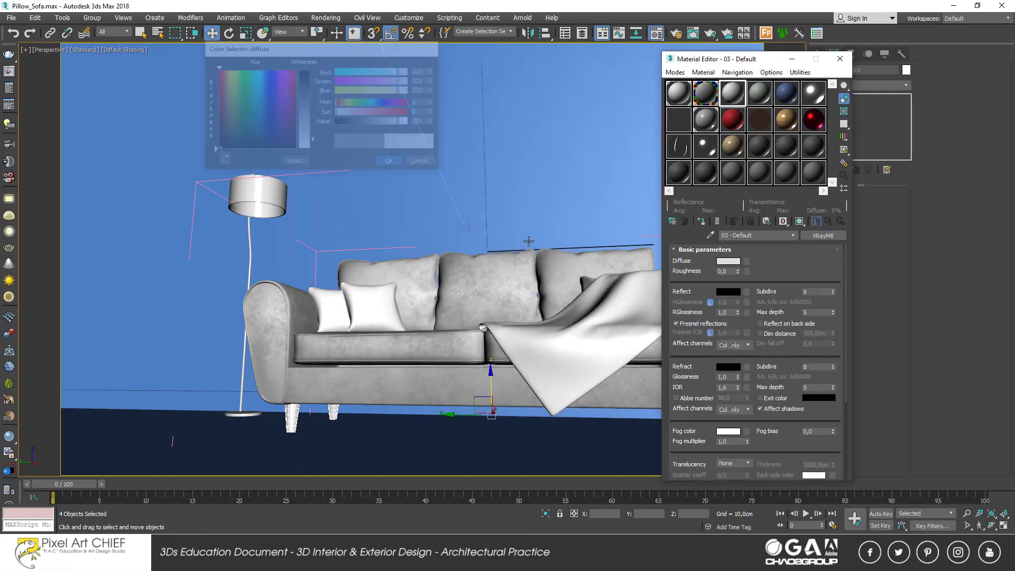
left_click(728, 291)
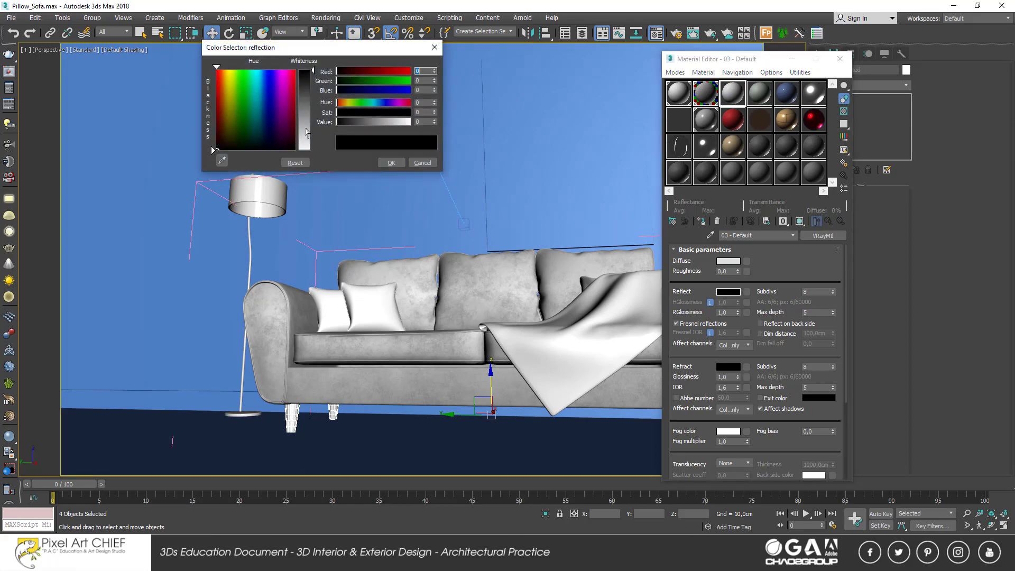
mouse_move(308, 128)
left_mouse_down()
mouse_move(312, 94)
mouse_move(312, 106)
left_mouse_up()
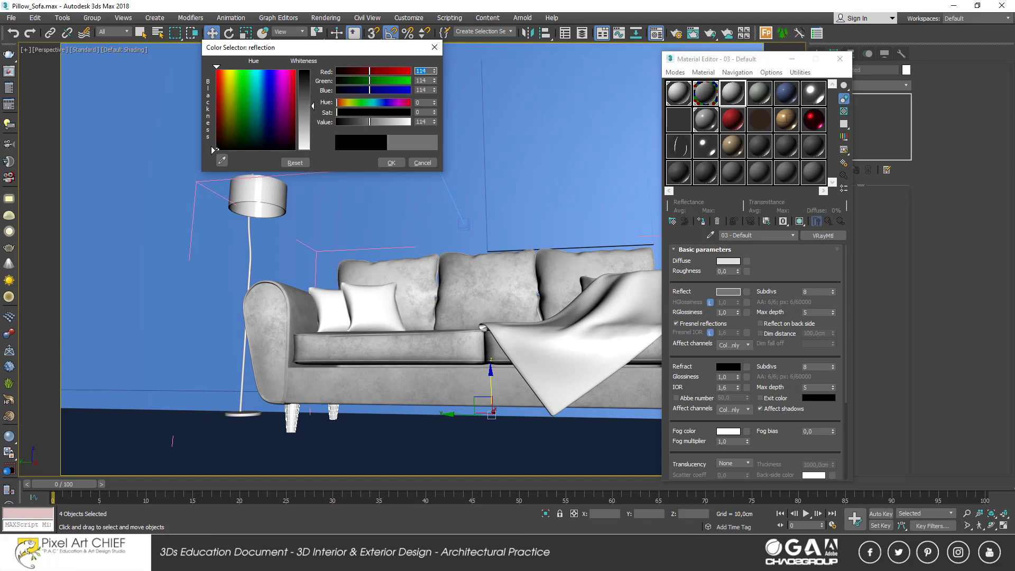
left_click(391, 163)
- Preview the material on a checker background, set reflection glossiness 0.82 and diffuse 235 grey
double_click(727, 96)
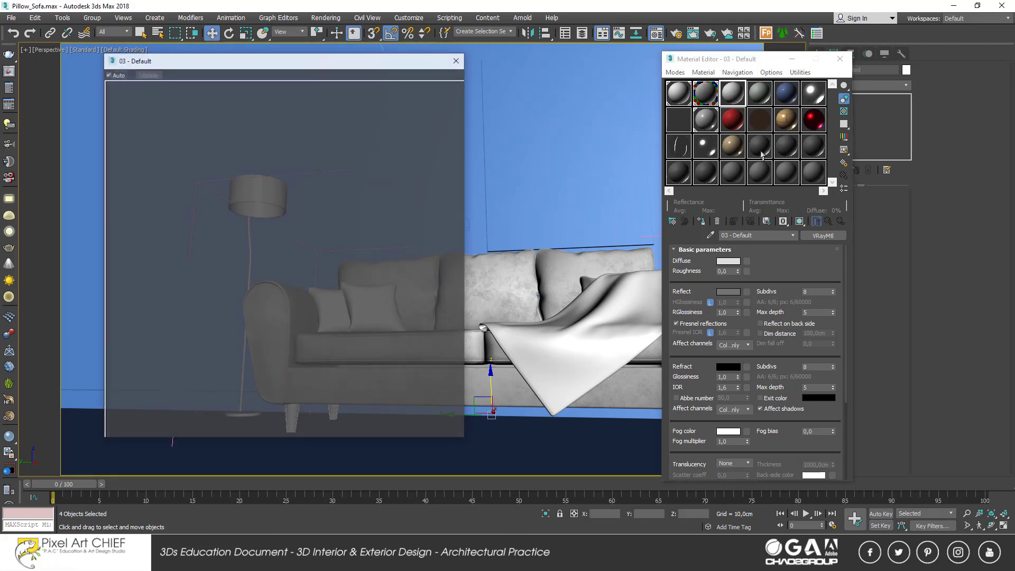
left_click(843, 111)
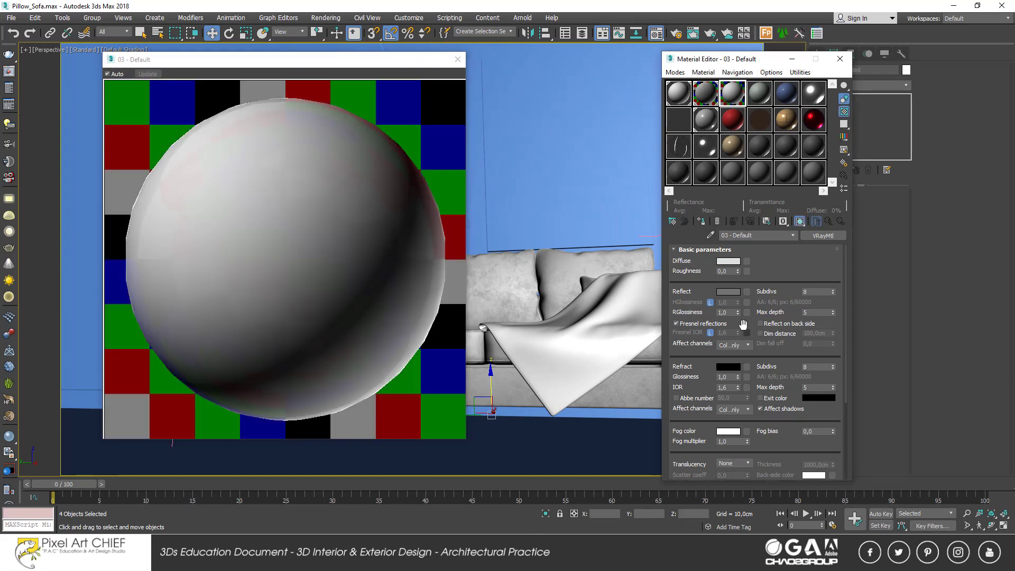
left_click_drag(732, 312, 655, 309)
type("0,82")
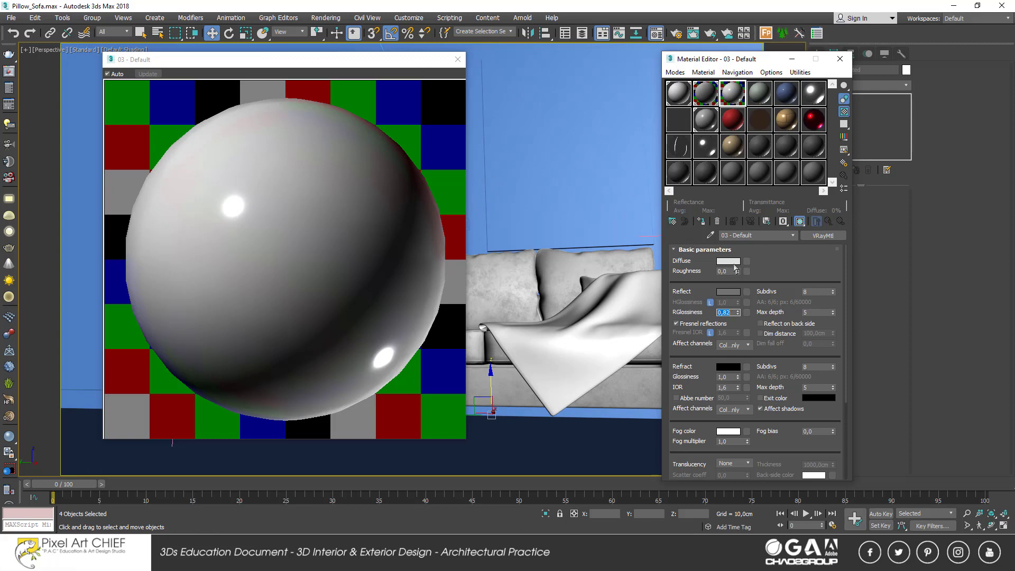
left_click(732, 262)
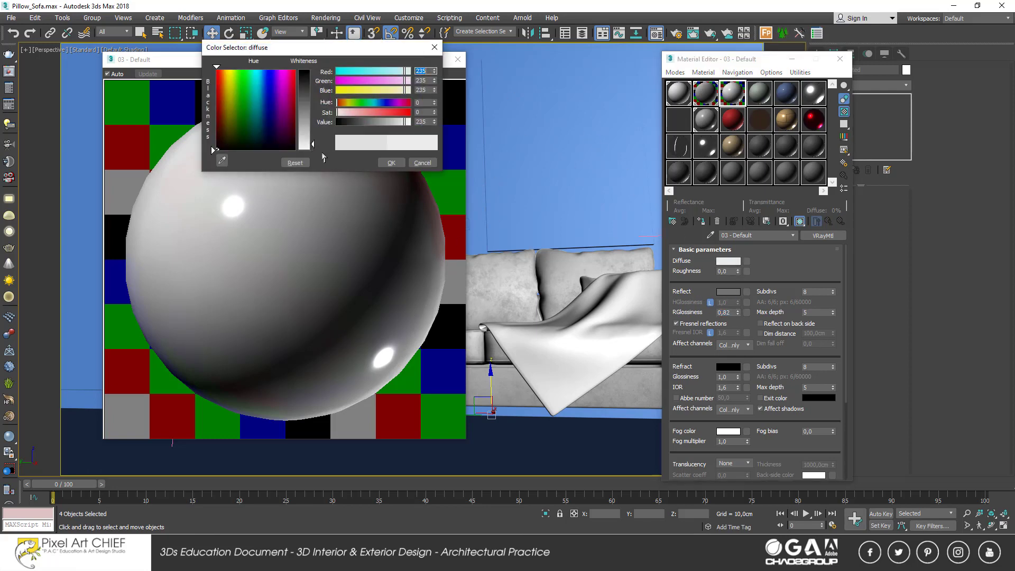
left_click(391, 162)
left_click(456, 60)
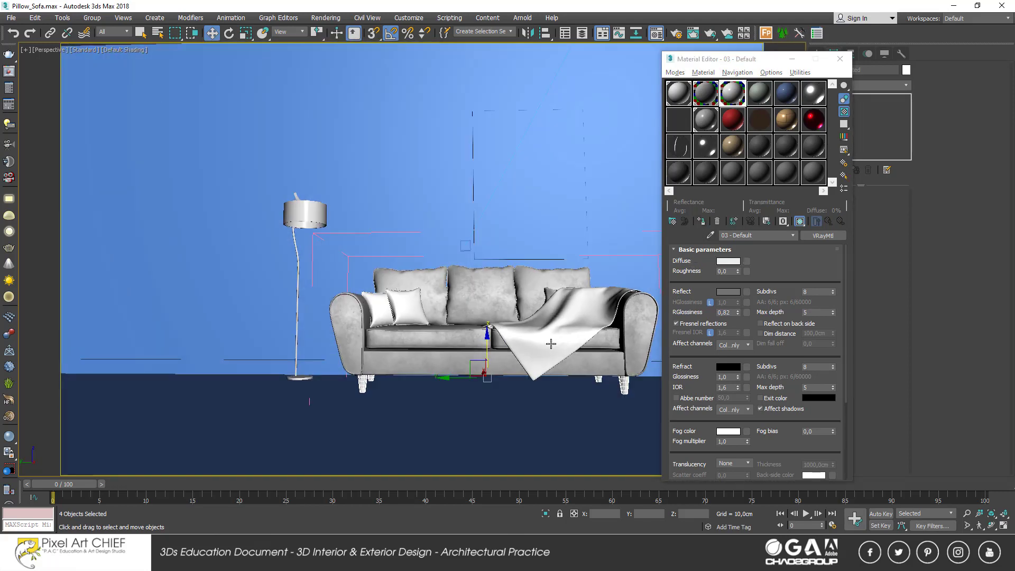
- Orbit to a front view of the sofa and browse material slots 04 and 02
left_click(552, 363)
mouse_move(544, 404)
middle_mouse_down("alt")
mouse_move(558, 397)
mouse_move(479, 394)
middle_mouse_up("alt")
middle_click_drag(382, 386, 490, 393, "alt")
scroll(490, 393, "up", 2)
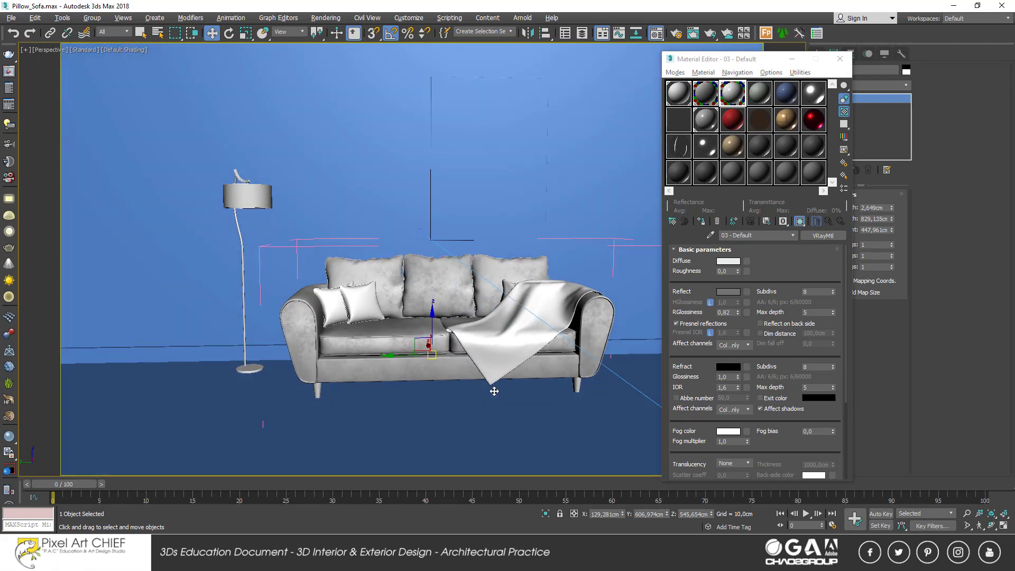
scroll(490, 393, "up", 1)
scroll(491, 397, "up", 2)
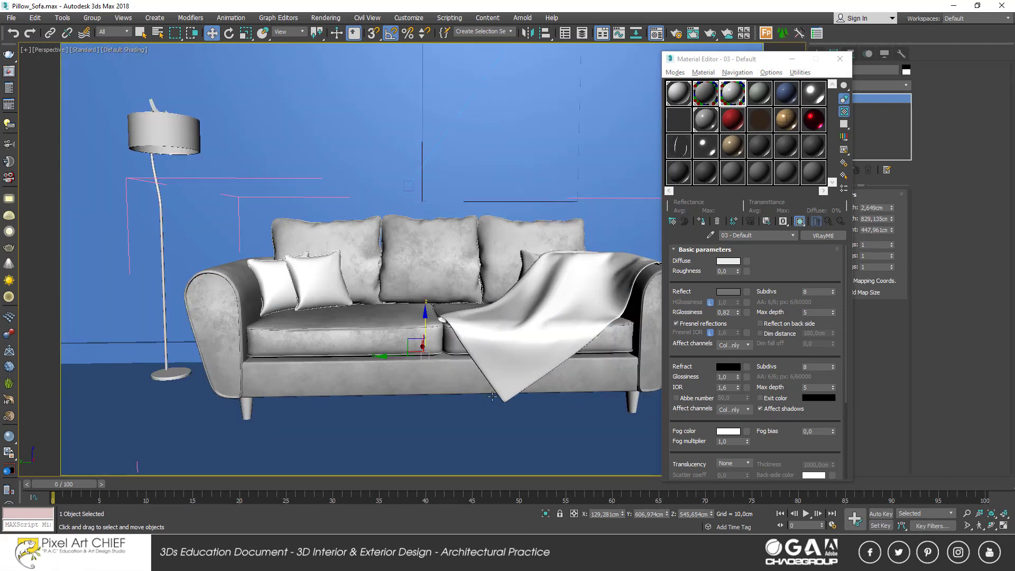
left_click(763, 99)
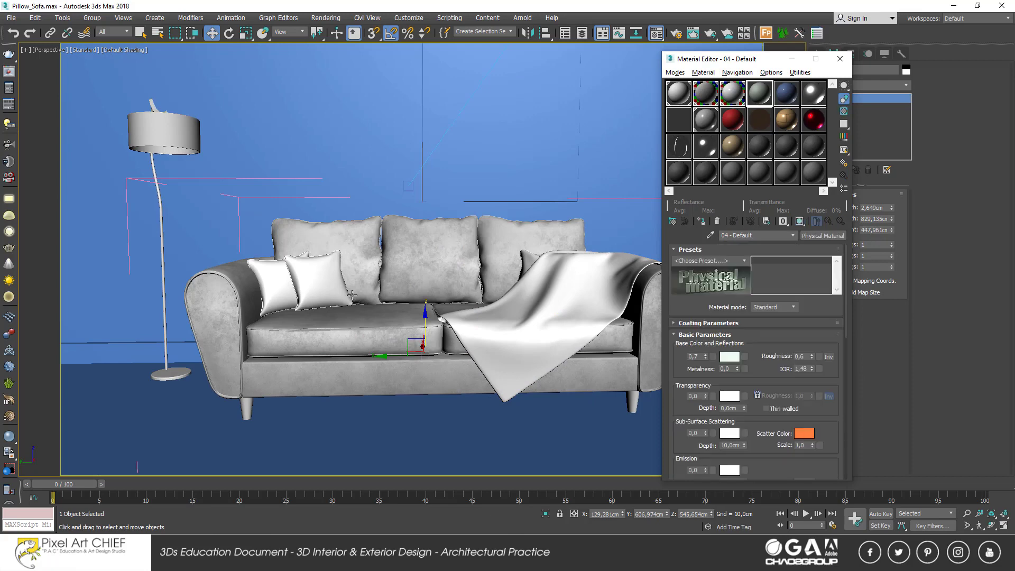
left_click(707, 95)
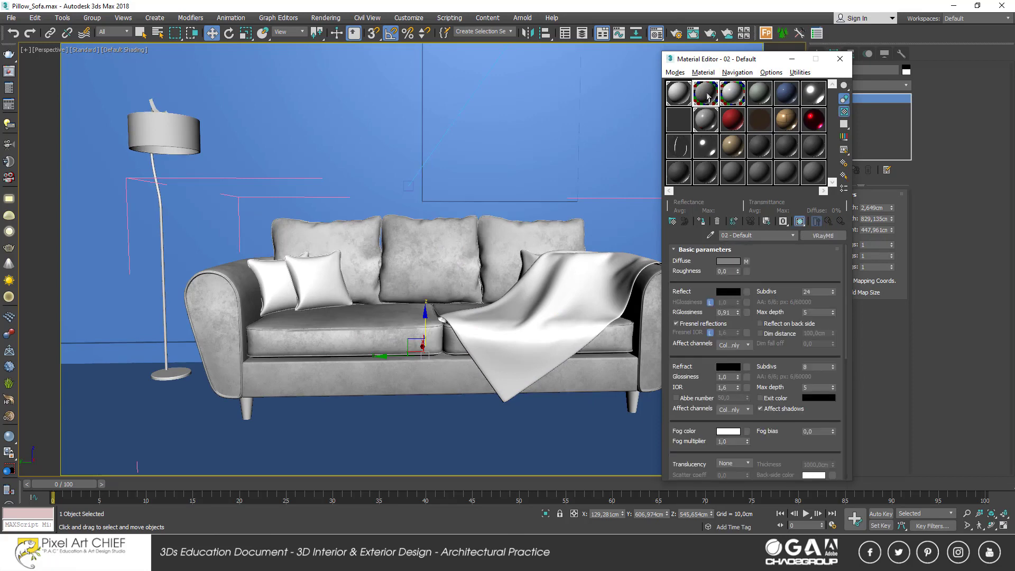
- Select the white pillow and the left back cushion, and close the Material Editor
left_click(267, 287, "ctrl")
mouse_move(266, 286)
middle_mouse_down("alt")
mouse_move(411, 251)
mouse_move(467, 285)
middle_mouse_up("alt")
scroll(523, 231, "up", 5)
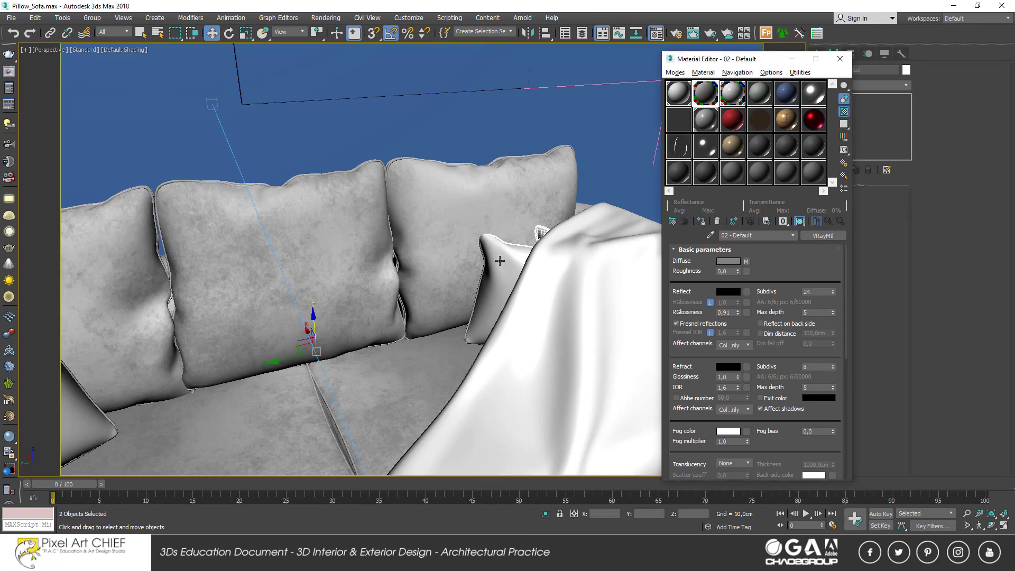
scroll(500, 260, "down", 5)
scroll(271, 330, "up", 3)
left_click(334, 238)
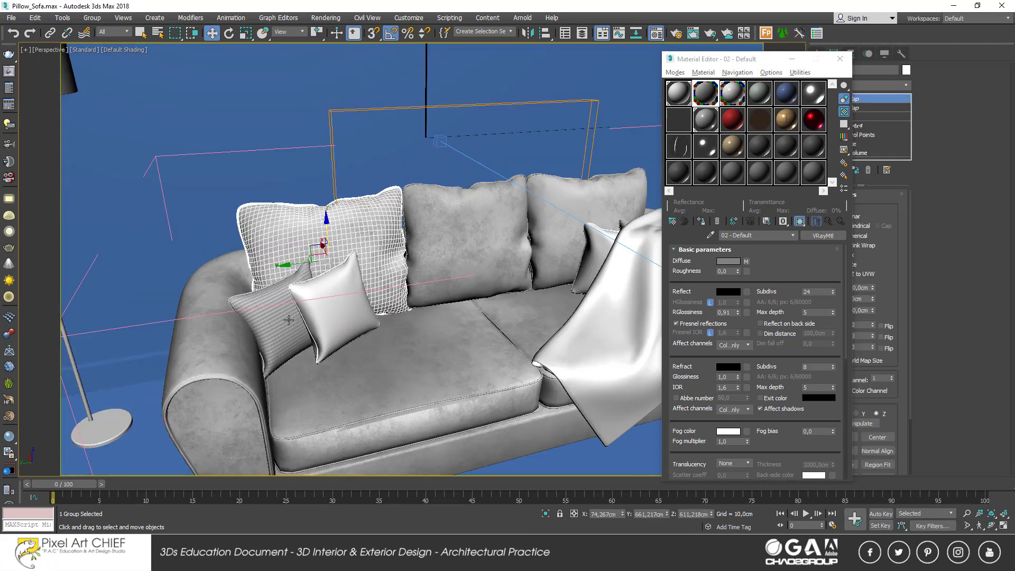
middle_click_drag(455, 266, 408, 259)
left_click(839, 59)
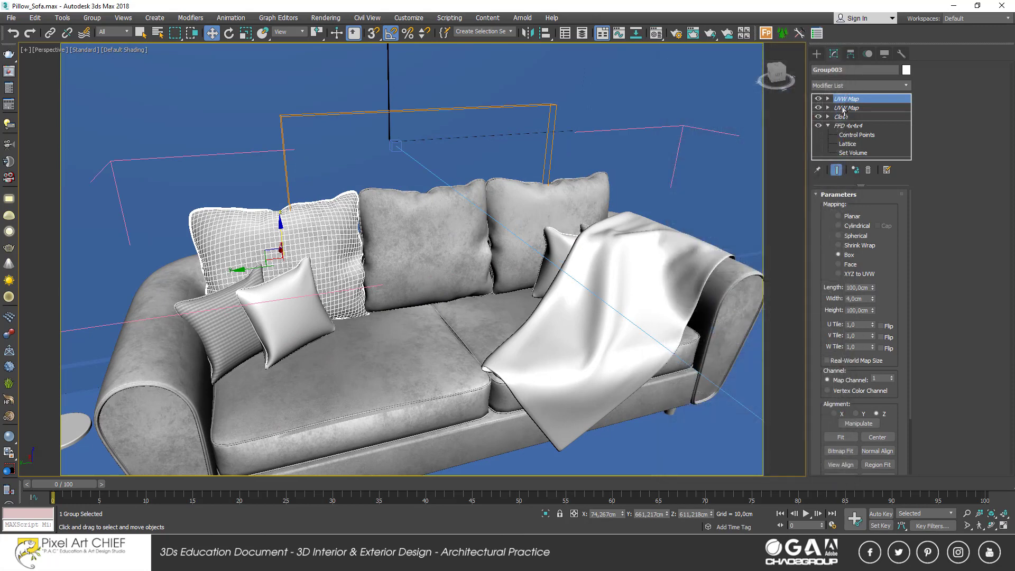
- Check the mapping on the striped pillow, seat cushions, sofa body and small front pillow
left_click(230, 330)
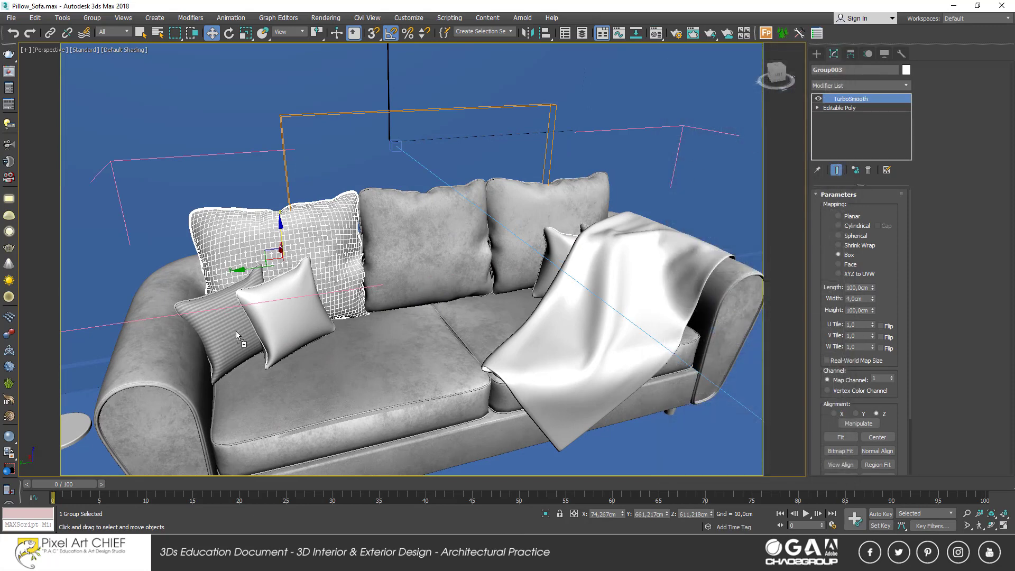
left_click(342, 325)
scroll(434, 312, "up", 2)
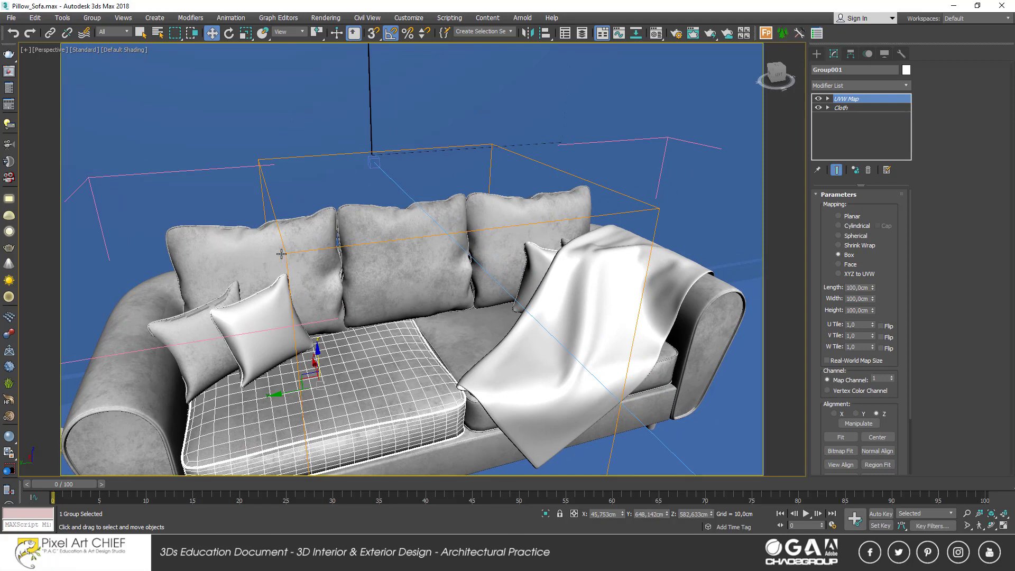
left_click(117, 351)
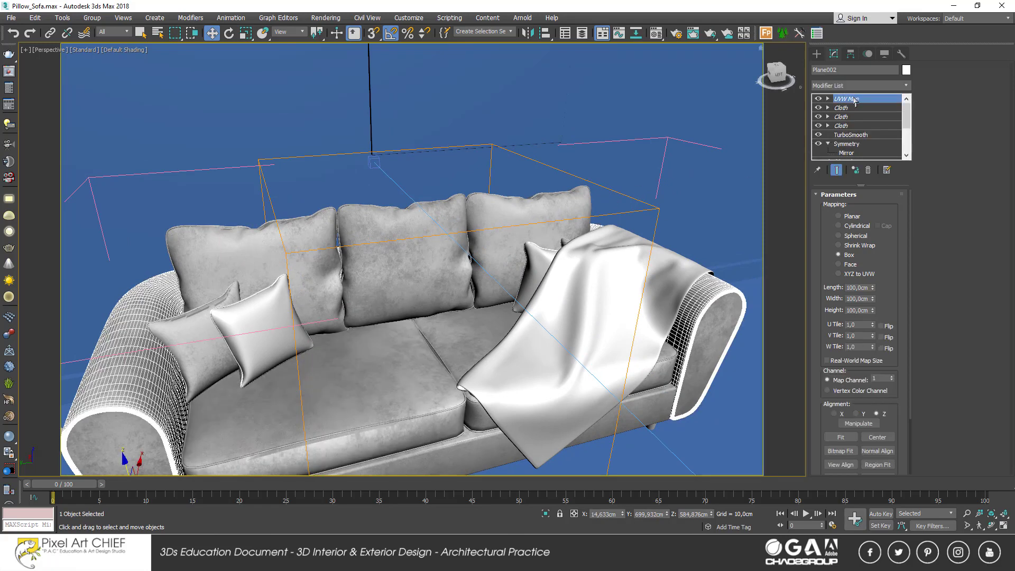
left_click(214, 348)
left_click(225, 417)
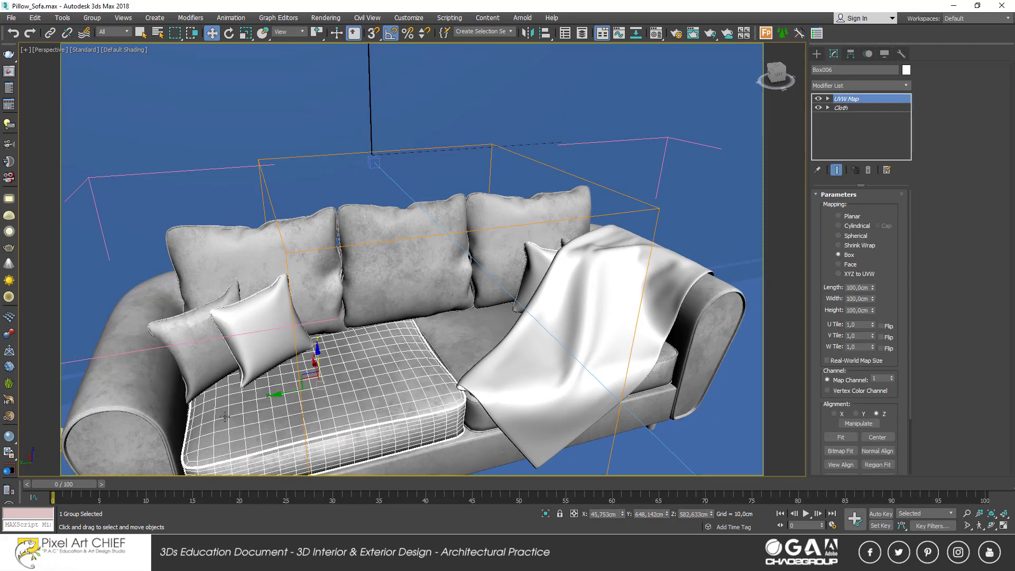
scroll(195, 333, "up", 2)
scroll(201, 335, "up", 1)
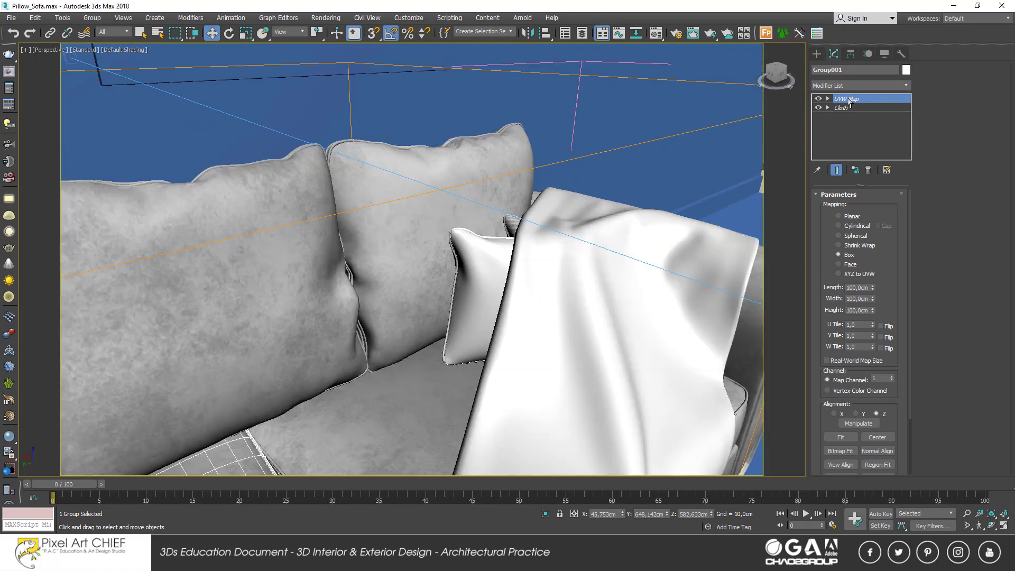
- Drag the seat cushion's UVW Map onto the pillow under the blanket
left_click_drag(848, 102, 513, 228)
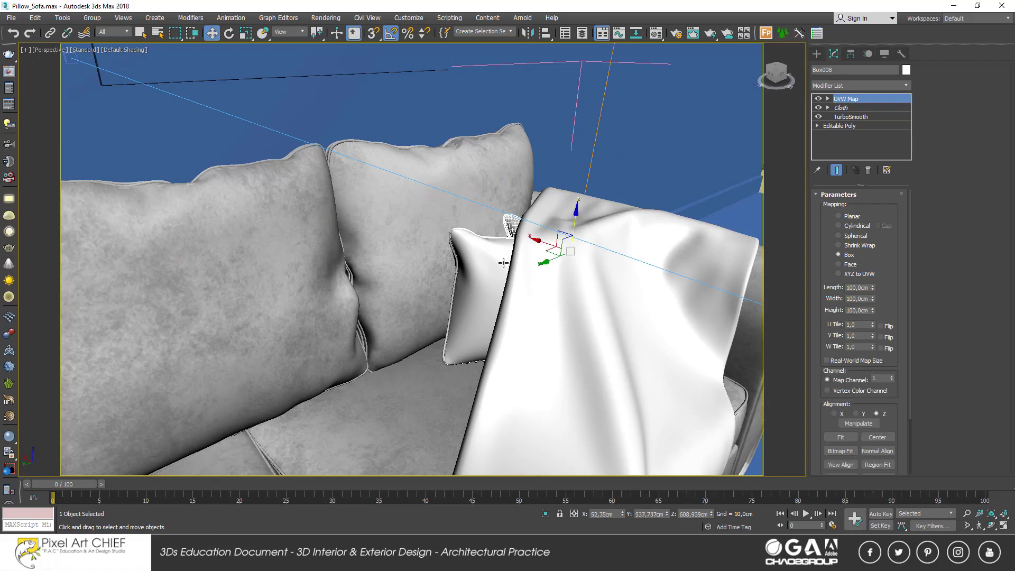
scroll(508, 249, "down", 2)
scroll(487, 317, "down", 3)
scroll(463, 378, "down", 2)
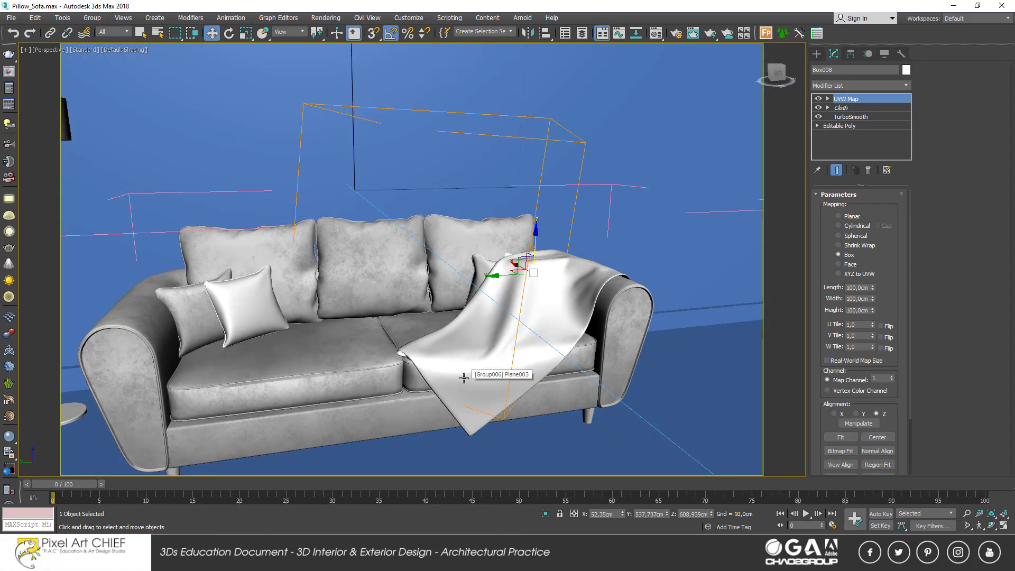
mouse_move(451, 344)
middle_mouse_down()
mouse_move(512, 330)
mouse_move(525, 357)
mouse_move(514, 350)
middle_mouse_up()
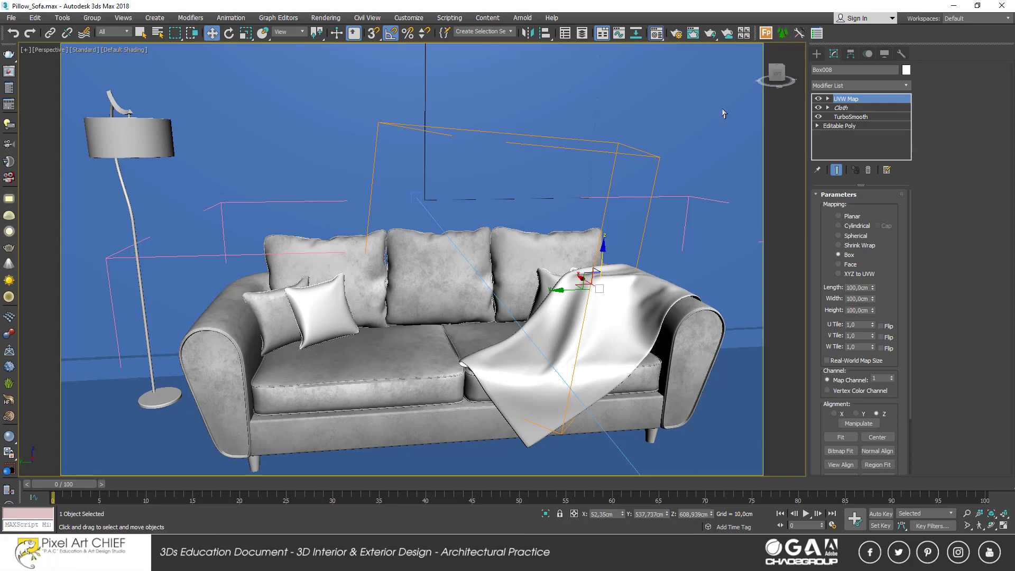
- Make 04 - Default a VRayMtl with a Falloff map on its diffuse
key("m")
left_click(758, 95)
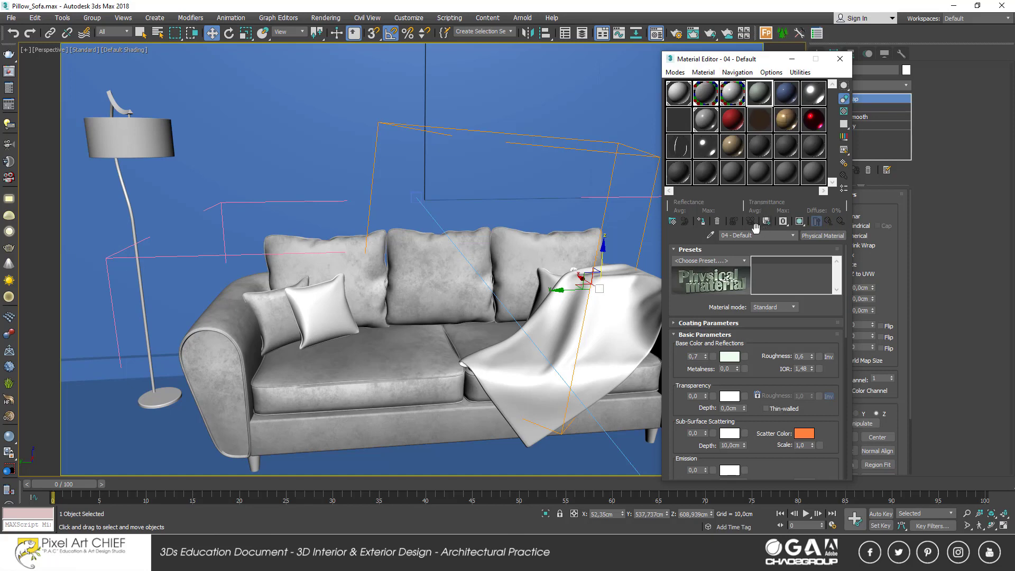
left_click(822, 236)
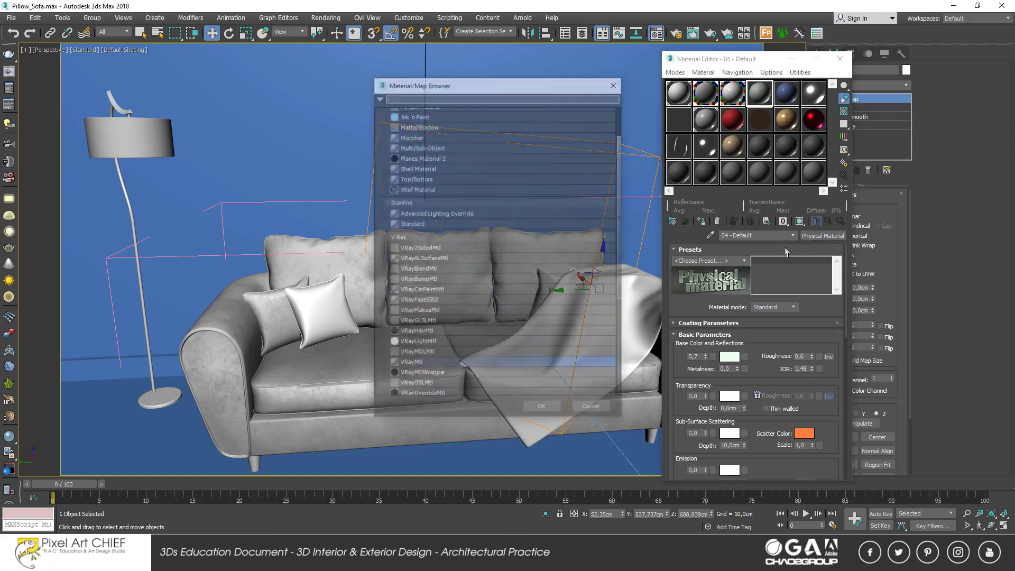
double_click(428, 364)
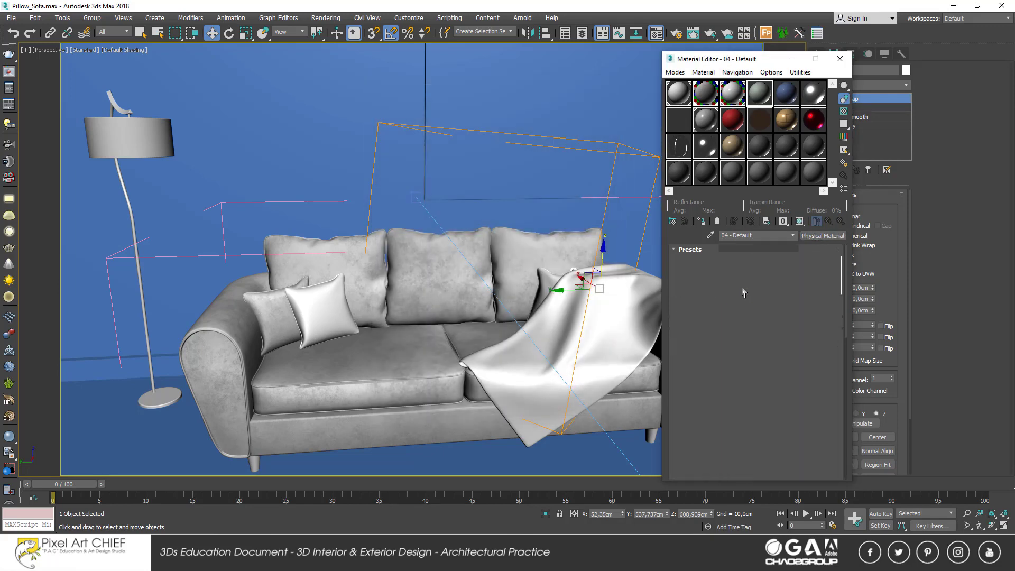
left_click(746, 263)
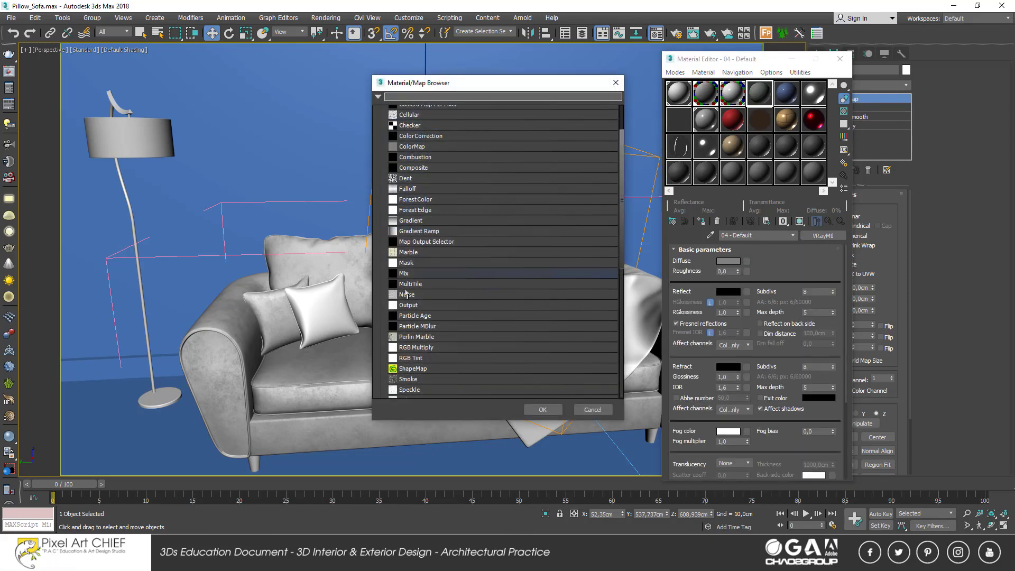
double_click(420, 190)
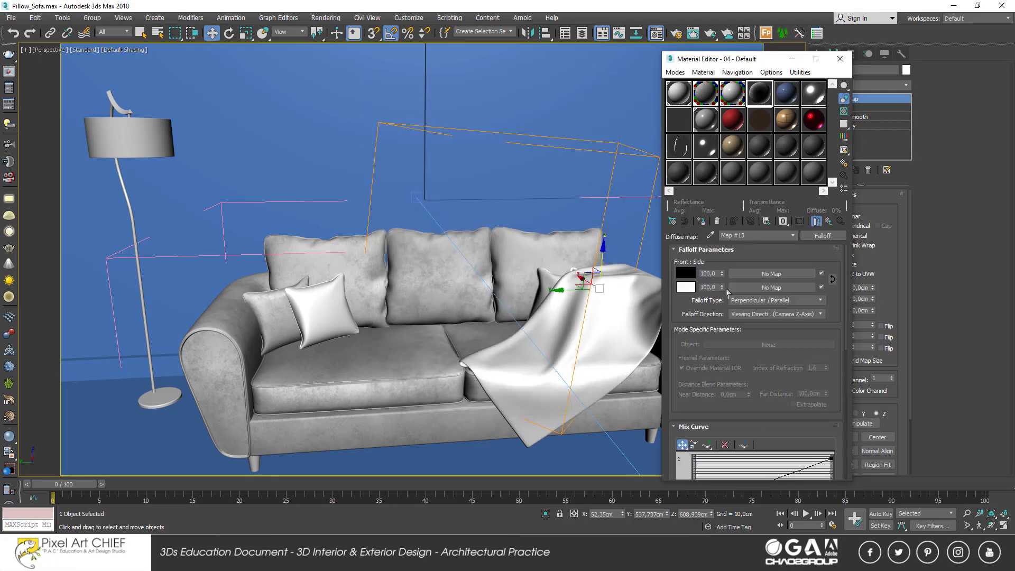
- Put a bitmap in both falloff slots, second slot strength 70 with light grey colour
left_click(755, 273)
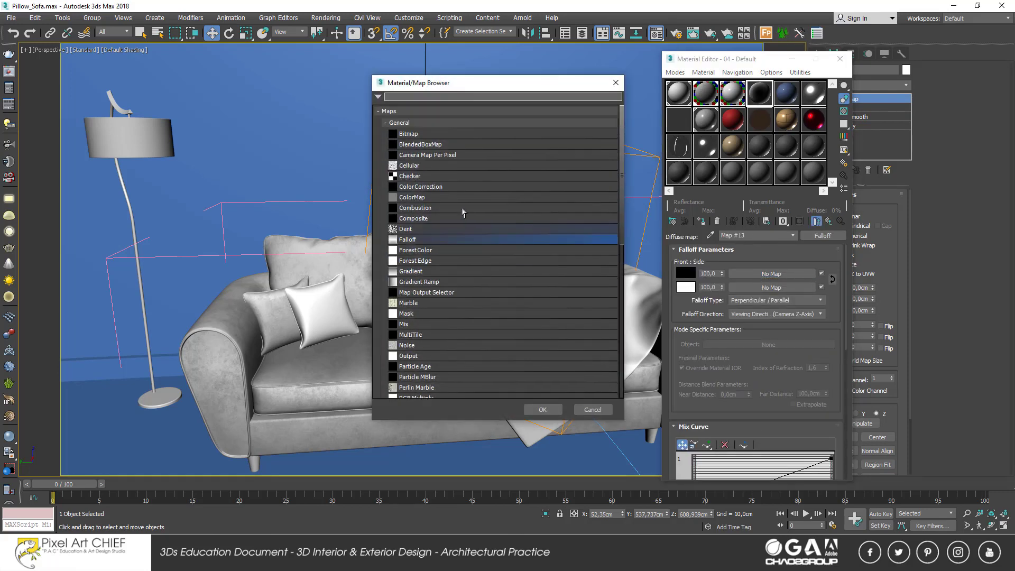
double_click(408, 134)
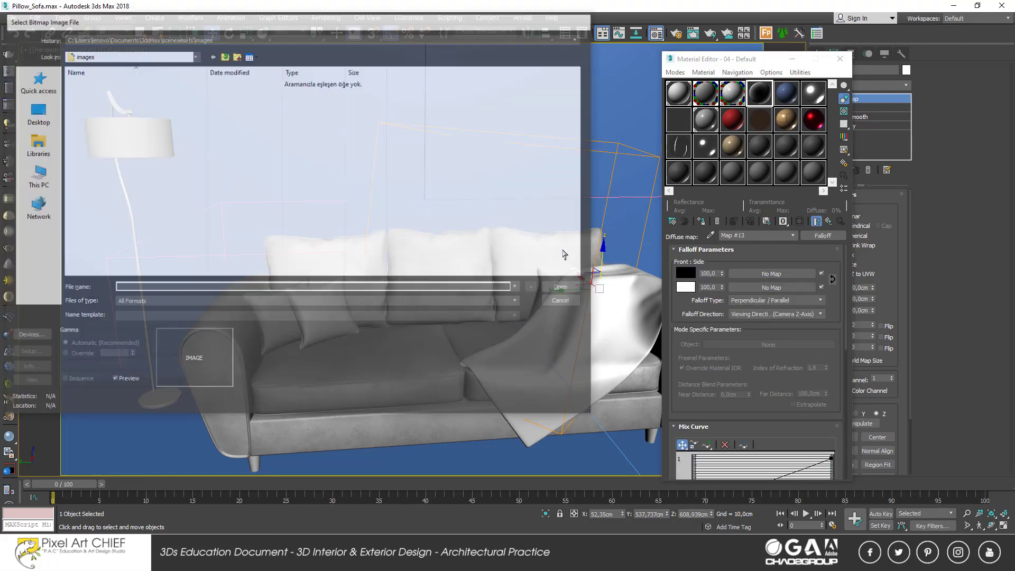
key("Escape")
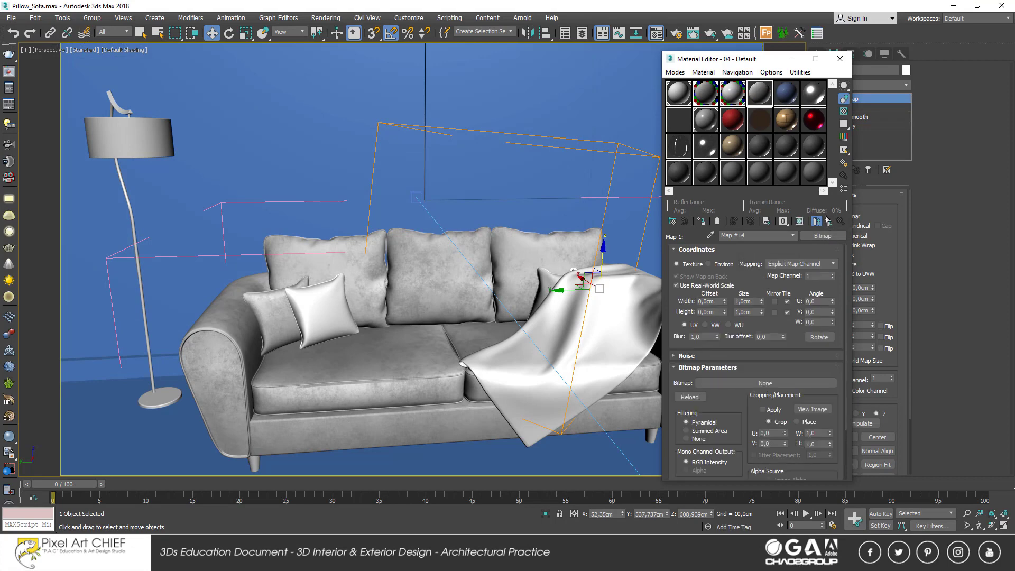
left_click(827, 221)
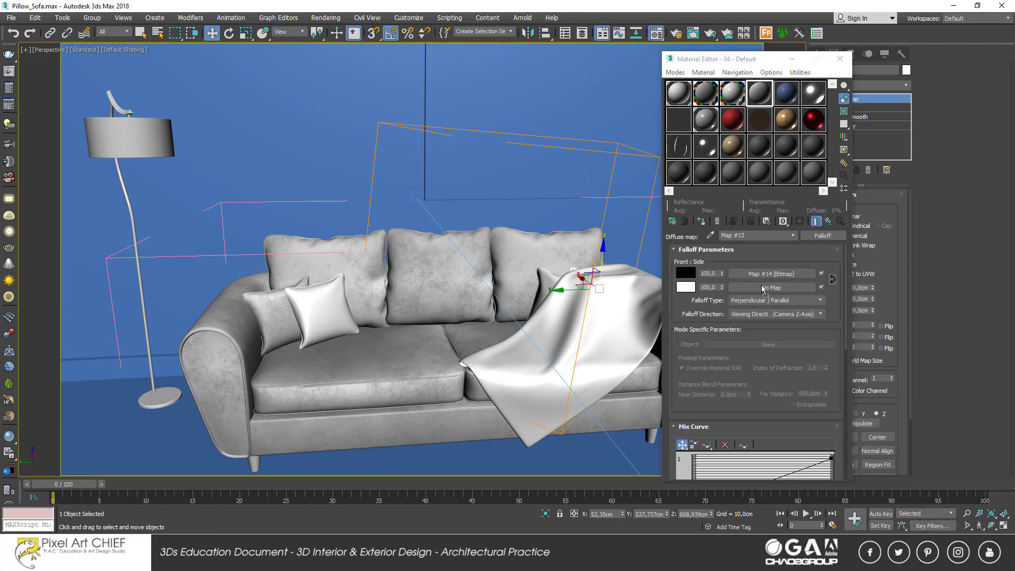
left_click_drag(771, 273, 762, 288)
left_click(734, 303)
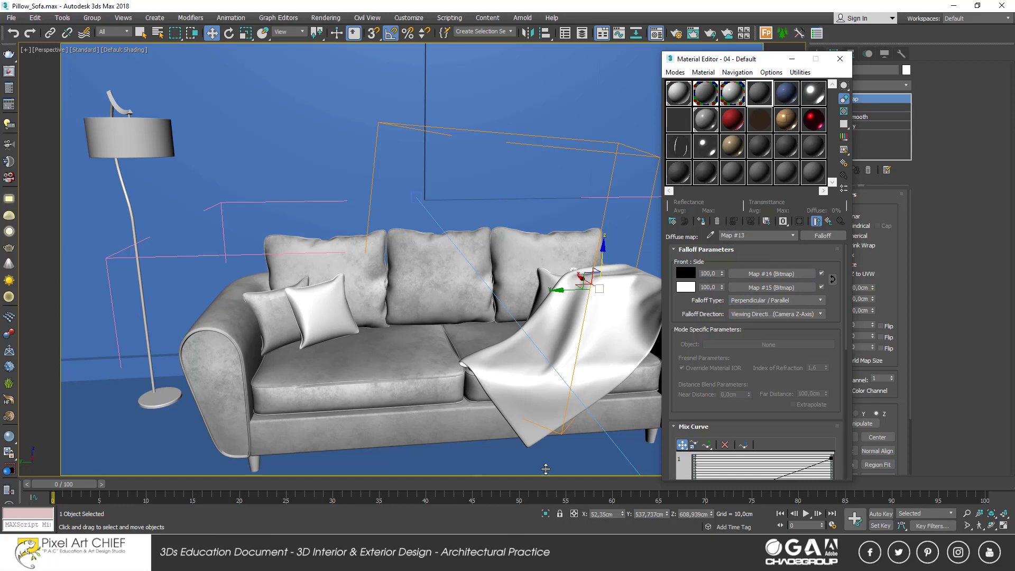
left_click_drag(717, 288, 669, 285)
type("70")
left_click(685, 287)
left_click_drag(315, 140, 315, 132)
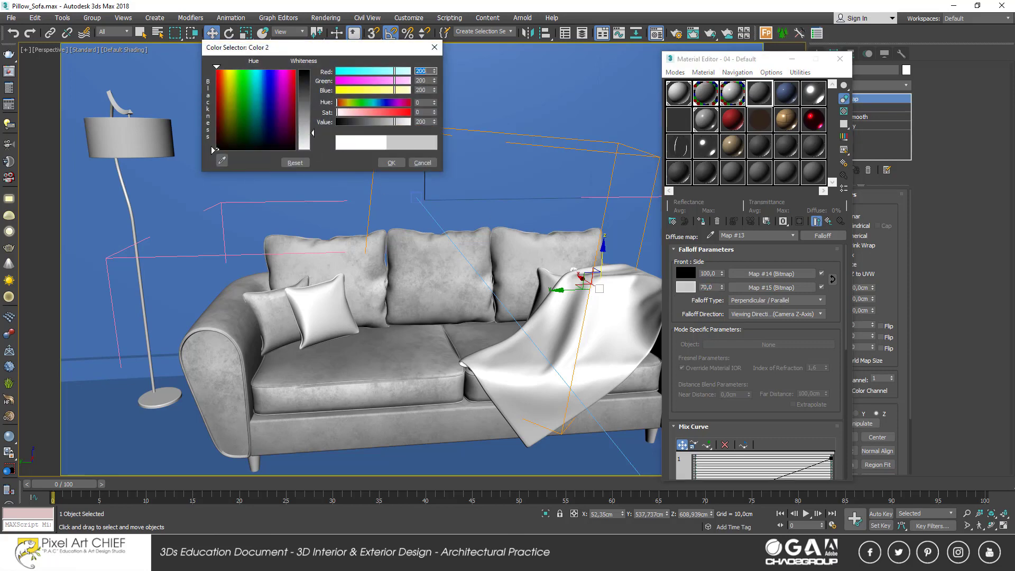
left_click(391, 162)
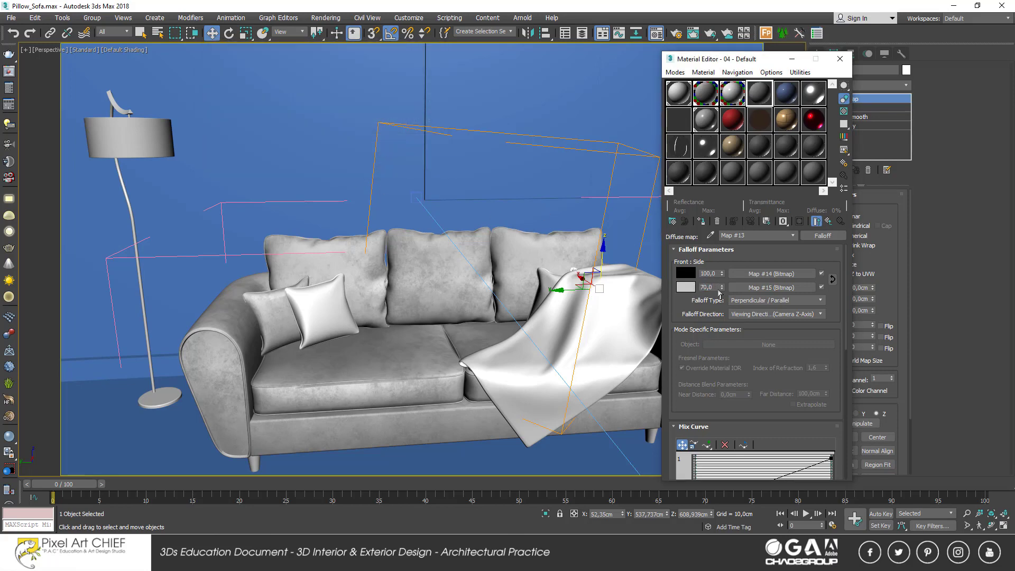
- Load Yastık2b.jpg from the texture folder into the second falloff bitmap
left_click(772, 273)
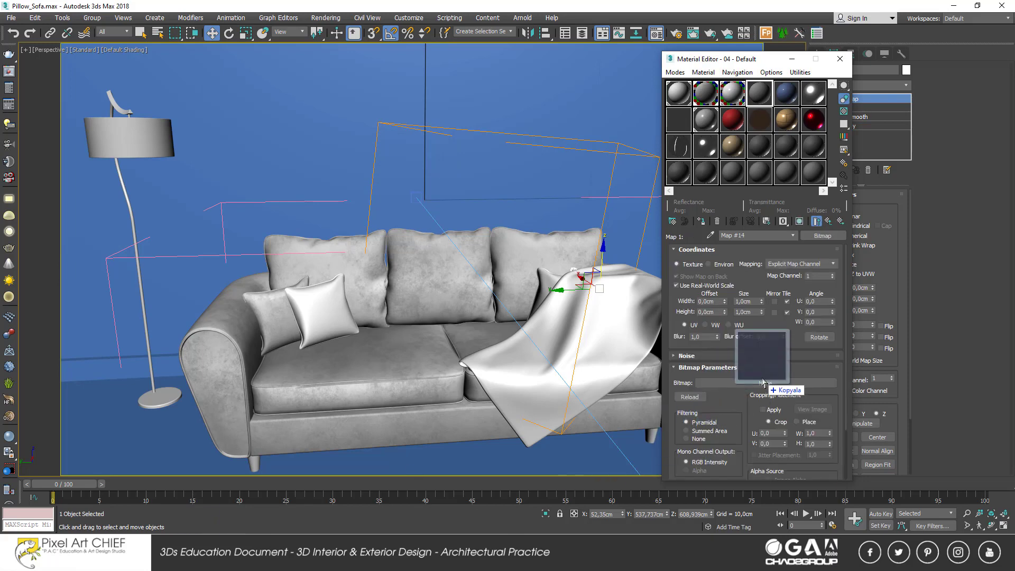
left_click(839, 221)
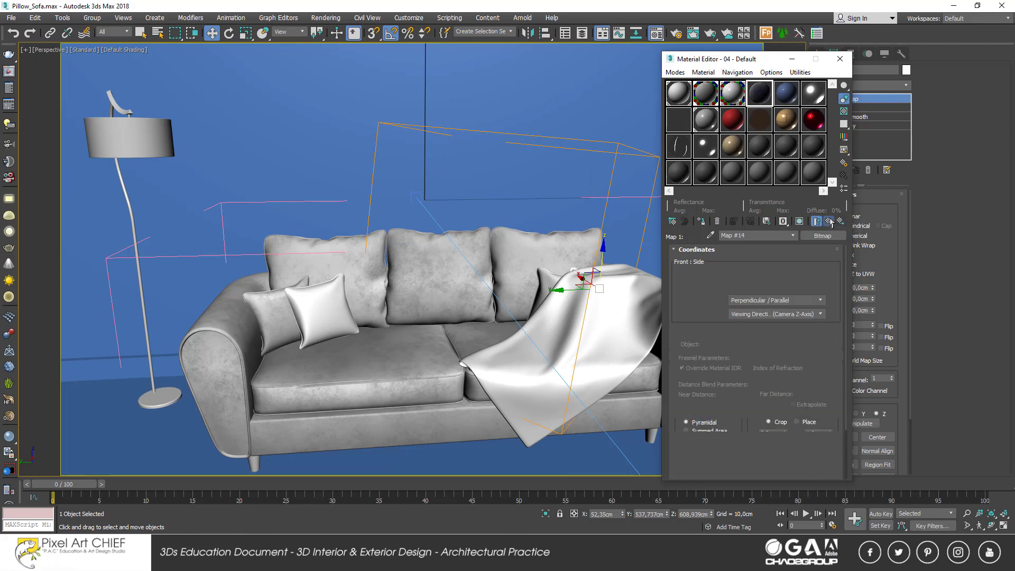
left_click(769, 287)
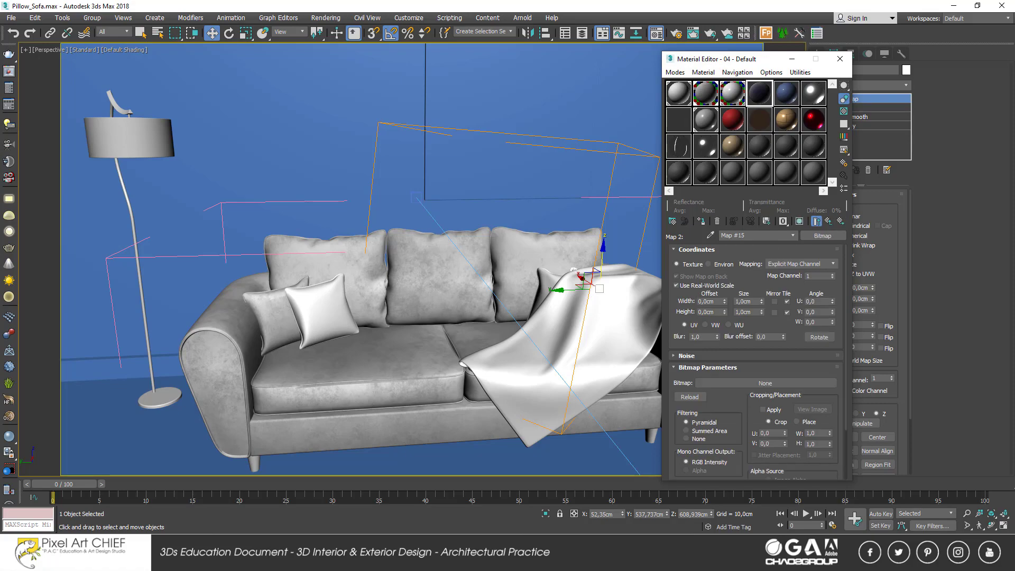
key("alt+Tab")
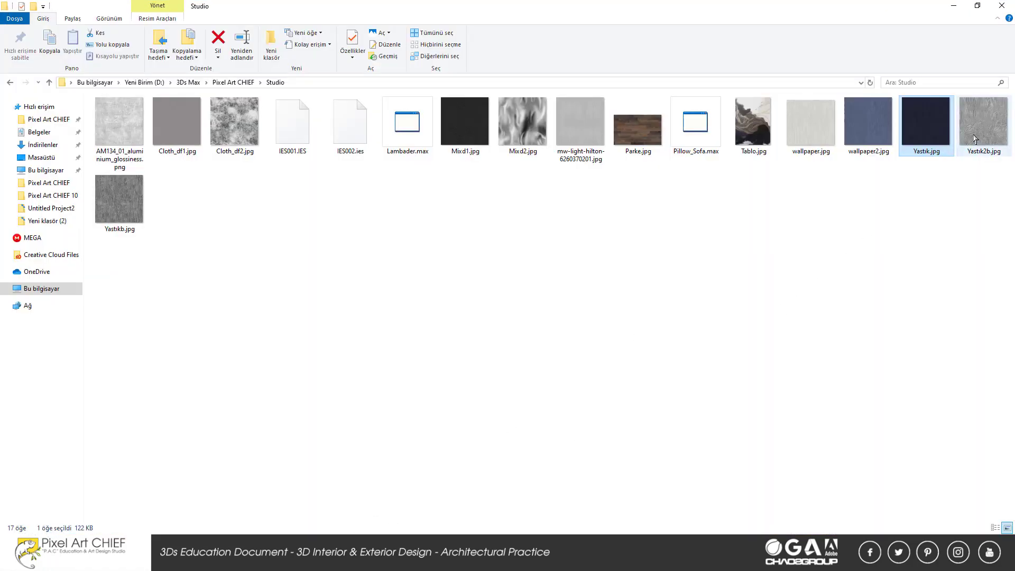
mouse_move(983, 124)
left_mouse_down()
mouse_move(753, 426)
mouse_move(787, 384)
left_mouse_up()
left_click(828, 222)
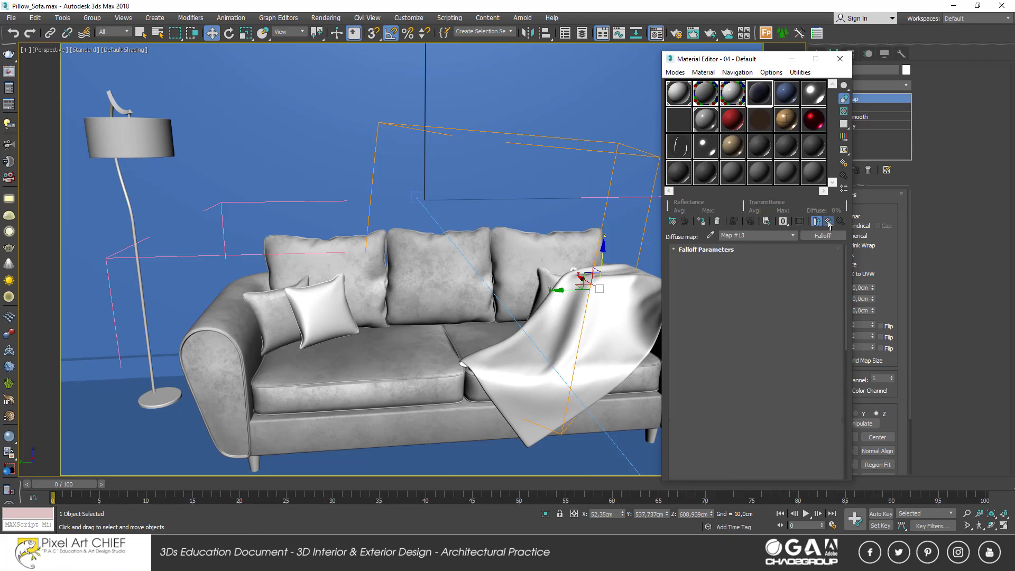
- Show the material in the viewport on a checker preview and set falloff side value to 50
double_click(762, 93)
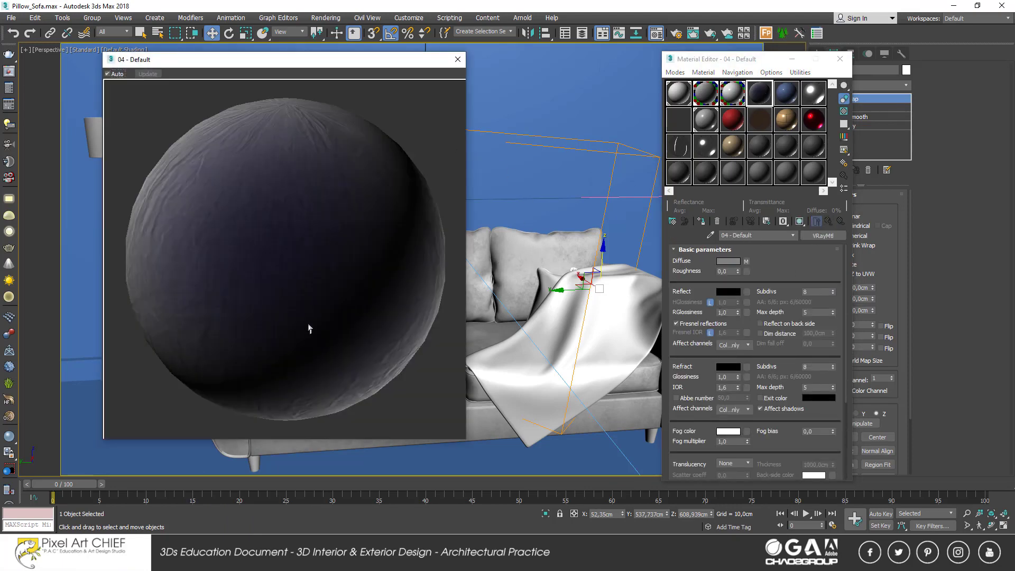
left_click(799, 221)
left_click(844, 111)
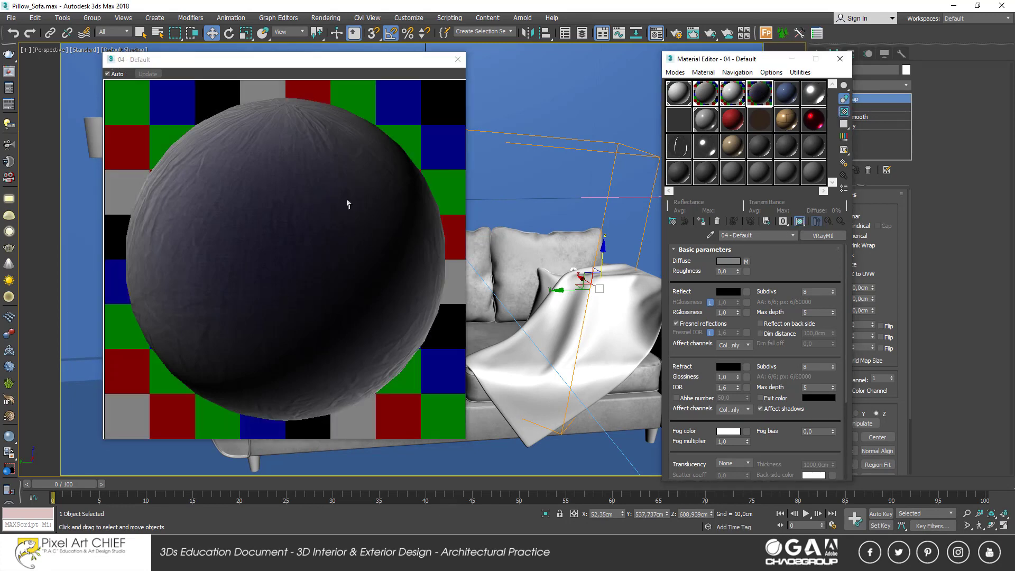
left_click(457, 60)
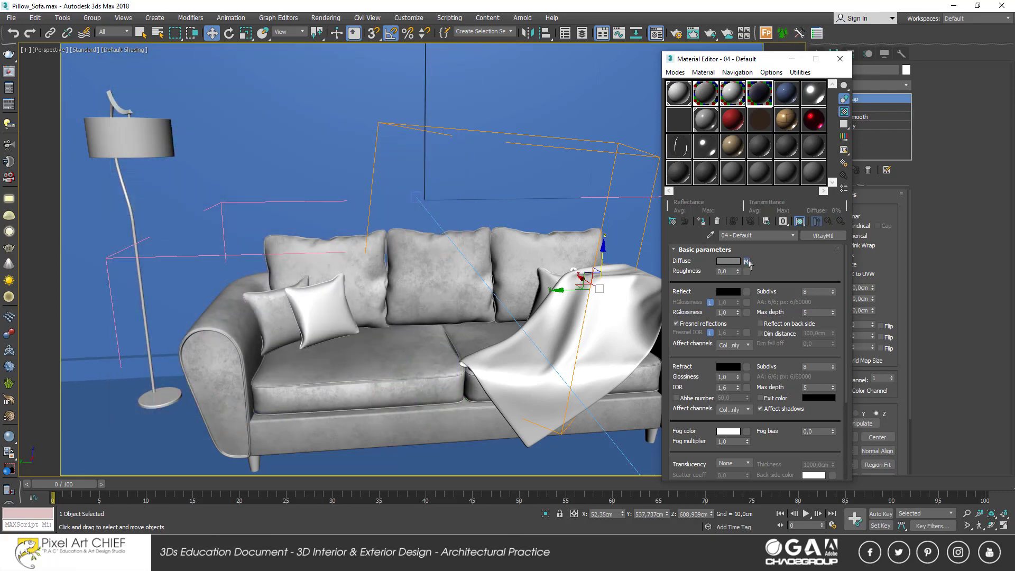
left_click(746, 261)
left_click(710, 287)
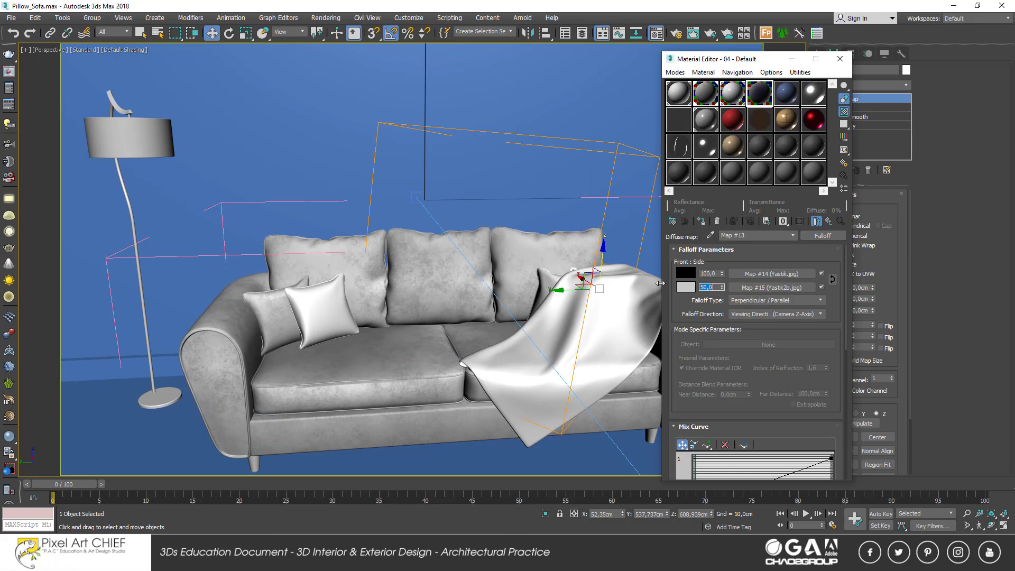
left_click(708, 273)
- Switch the material's reflection model to Blinn and expand the Maps rollout
double_click(762, 97)
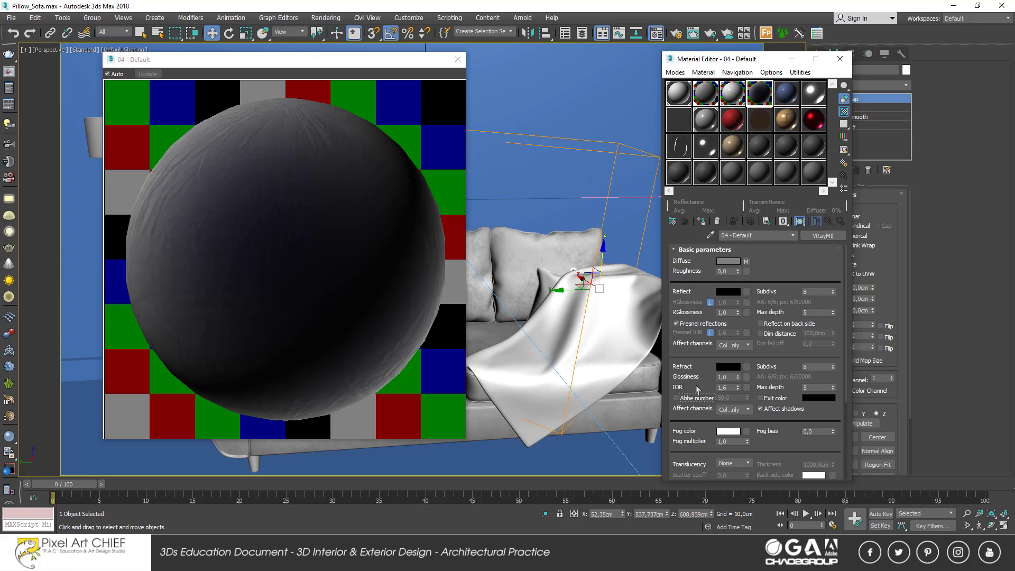
left_click_drag(692, 379, 690, 120)
left_click(703, 415)
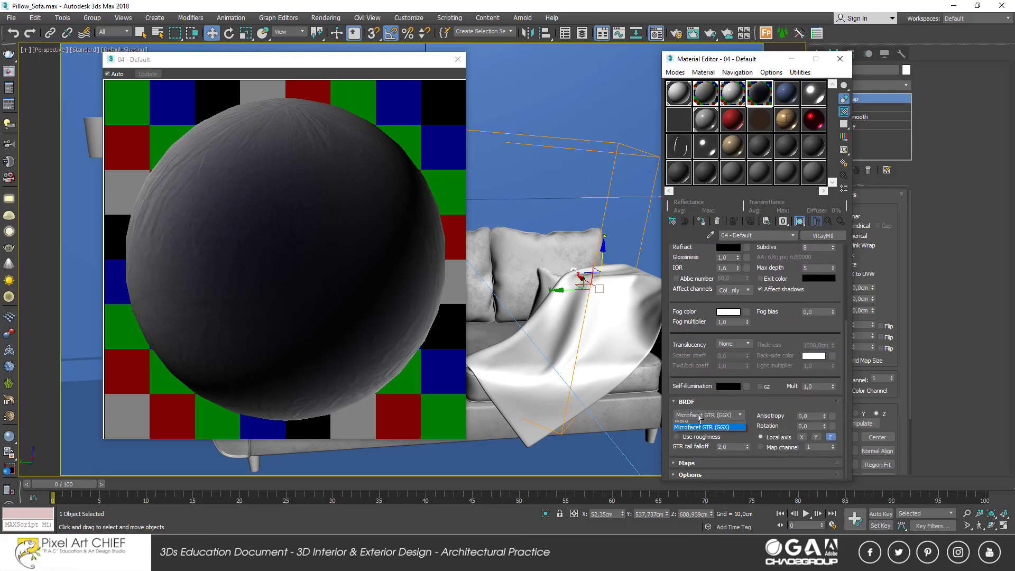
left_click(695, 432)
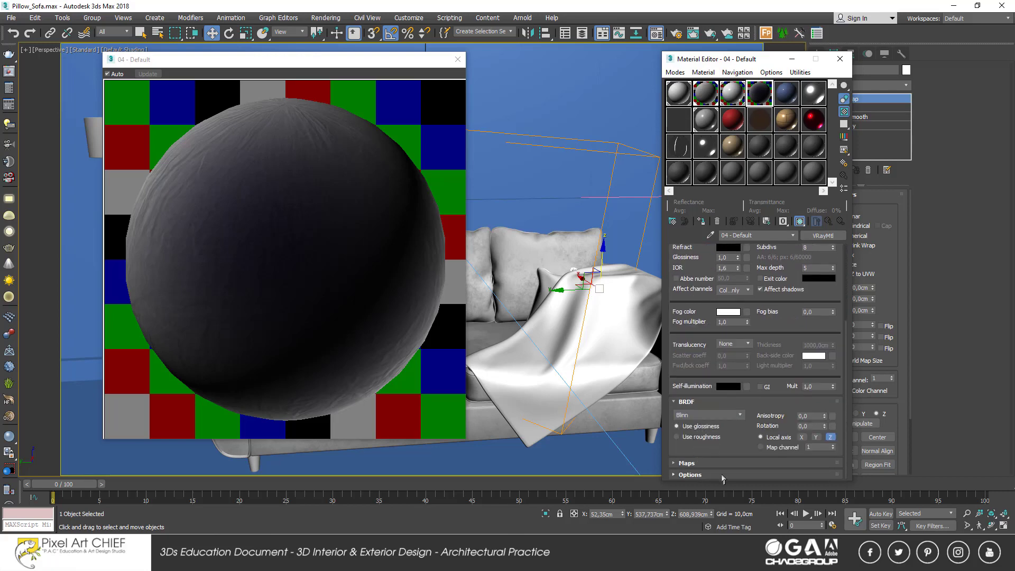
left_click(706, 464)
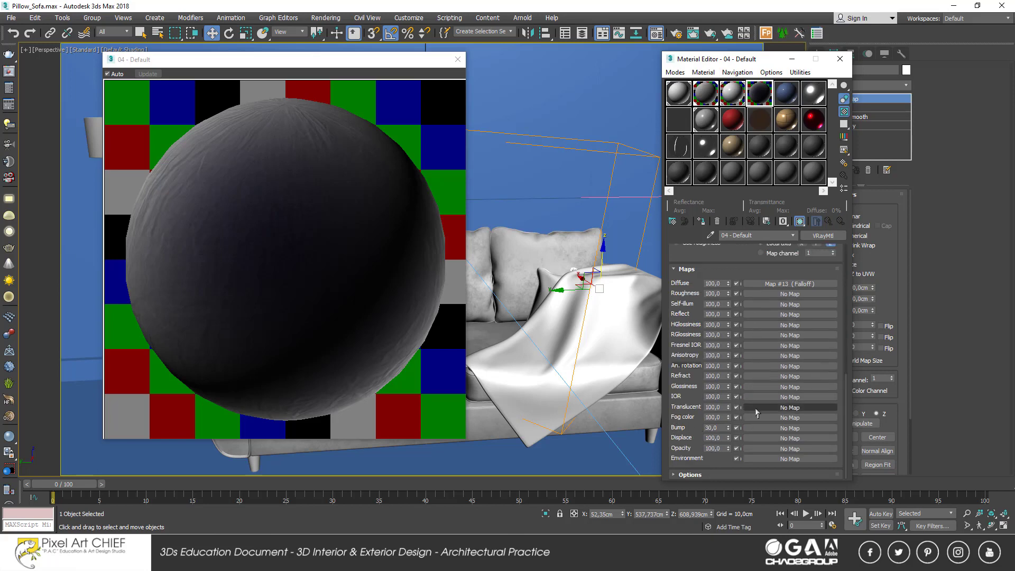
left_click(764, 434)
- Add a Mix bump map with Yastık2b.jpg as its Color #1 bitmap
double_click(408, 324)
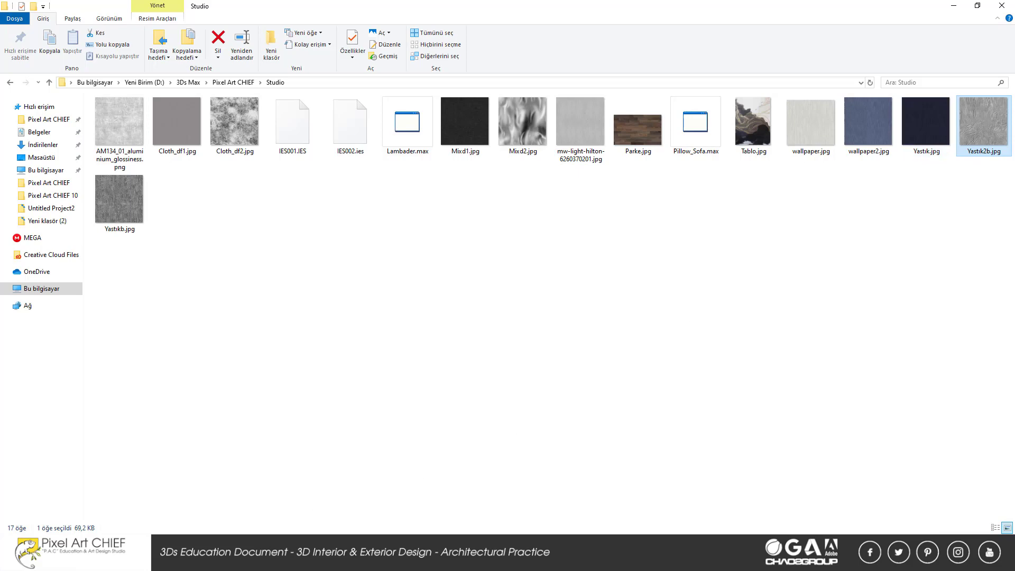
left_click_drag(978, 140, 811, 274)
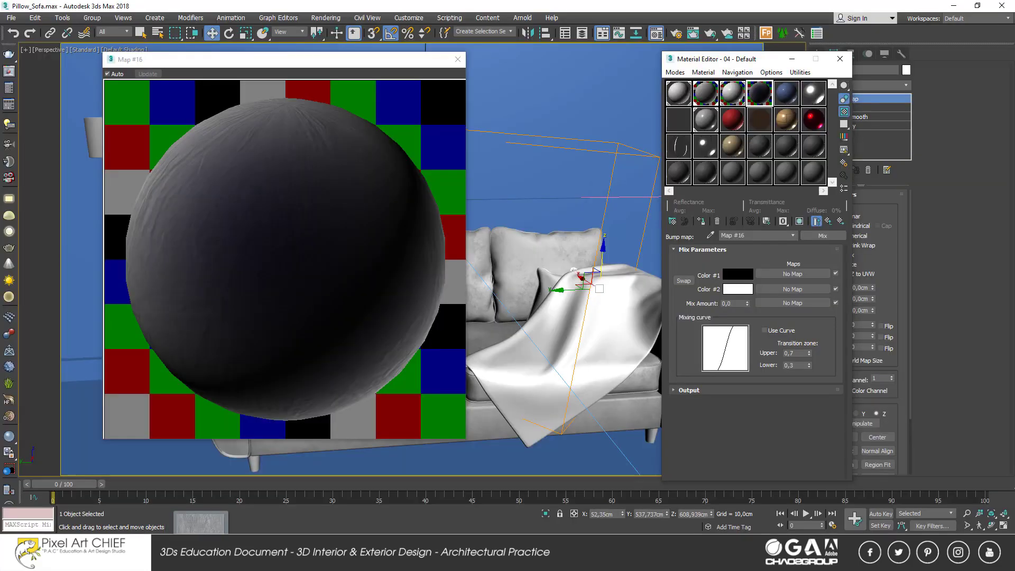
left_click(765, 274)
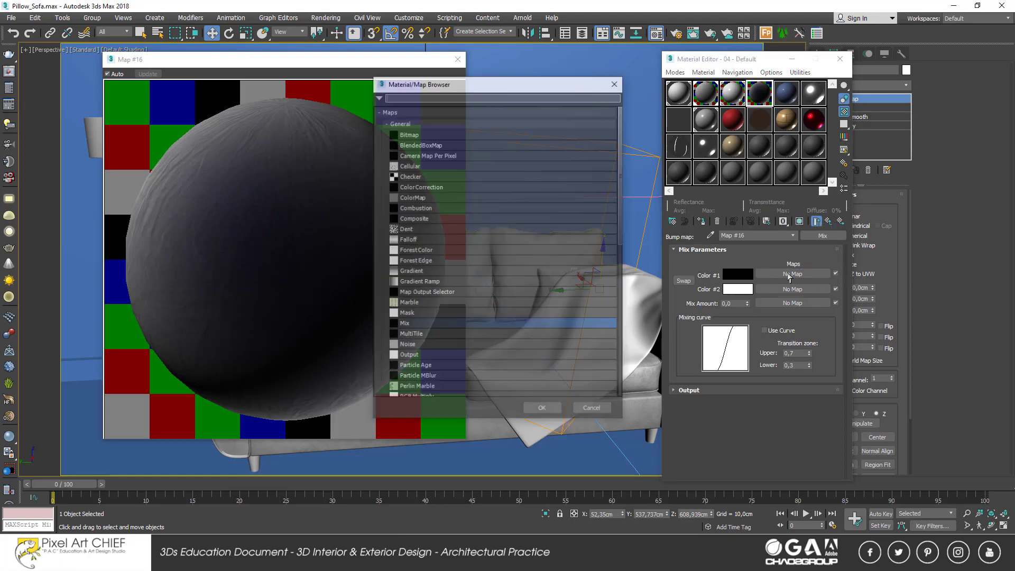
double_click(418, 134)
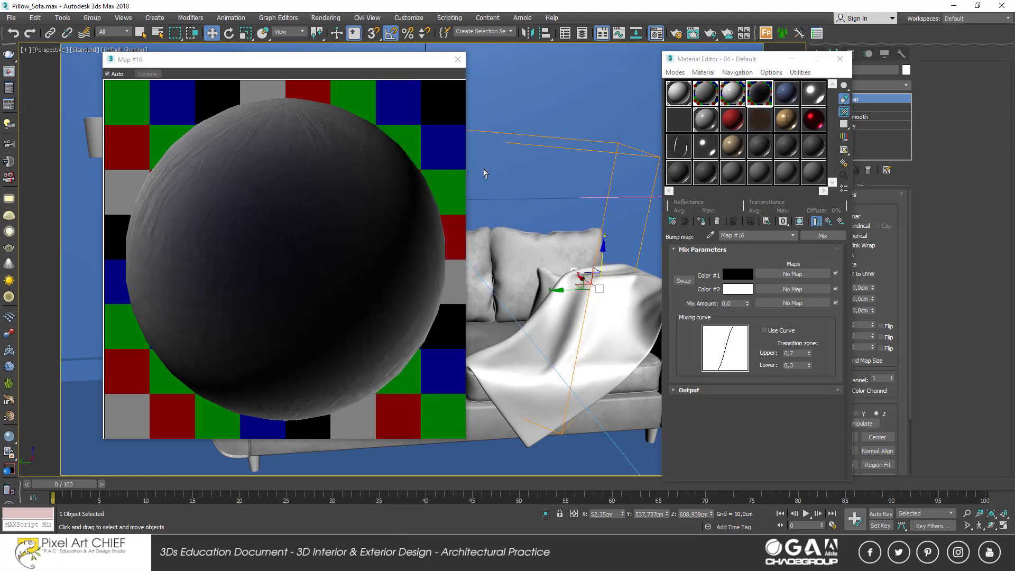
key("Escape")
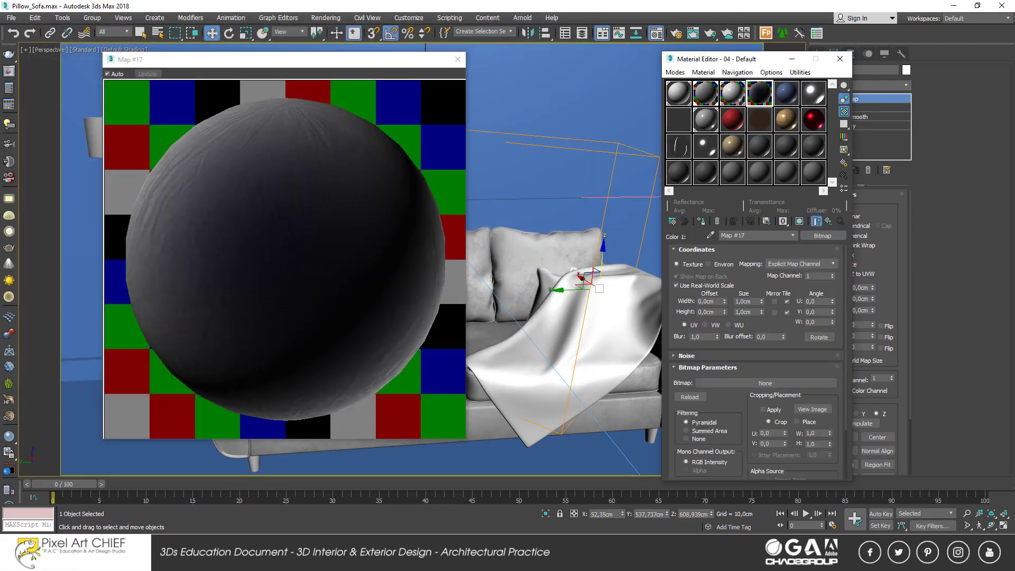
key("alt+Tab")
mouse_move(975, 138)
left_mouse_down()
mouse_move(733, 392)
mouse_move(745, 383)
left_mouse_up()
left_click(828, 220)
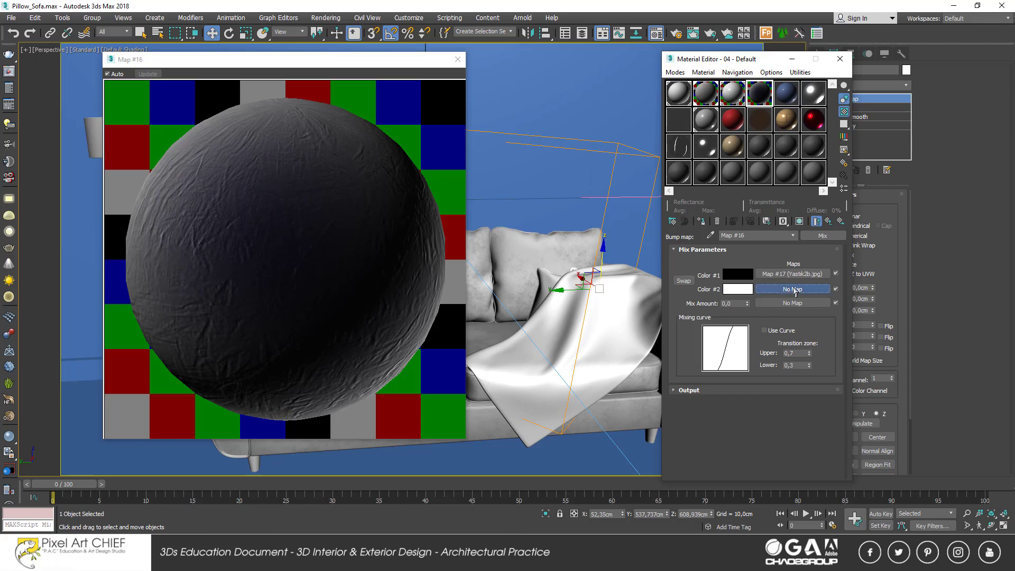
- Load Yastıkb.jpg as the Mix Color #2 bitmap and return to 04 - Default
left_click(761, 289)
double_click(493, 134)
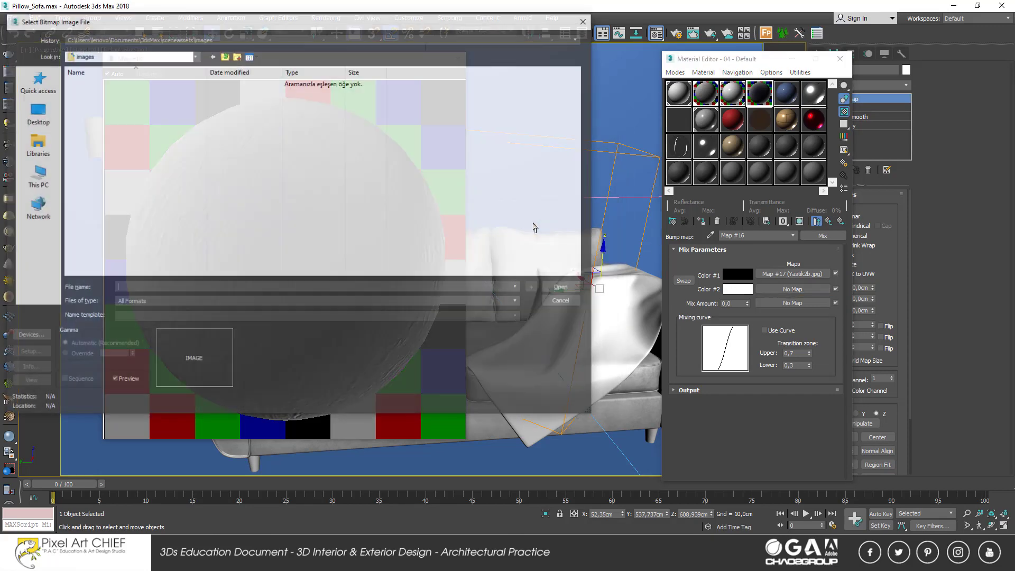
key("Escape")
key("alt+Tab")
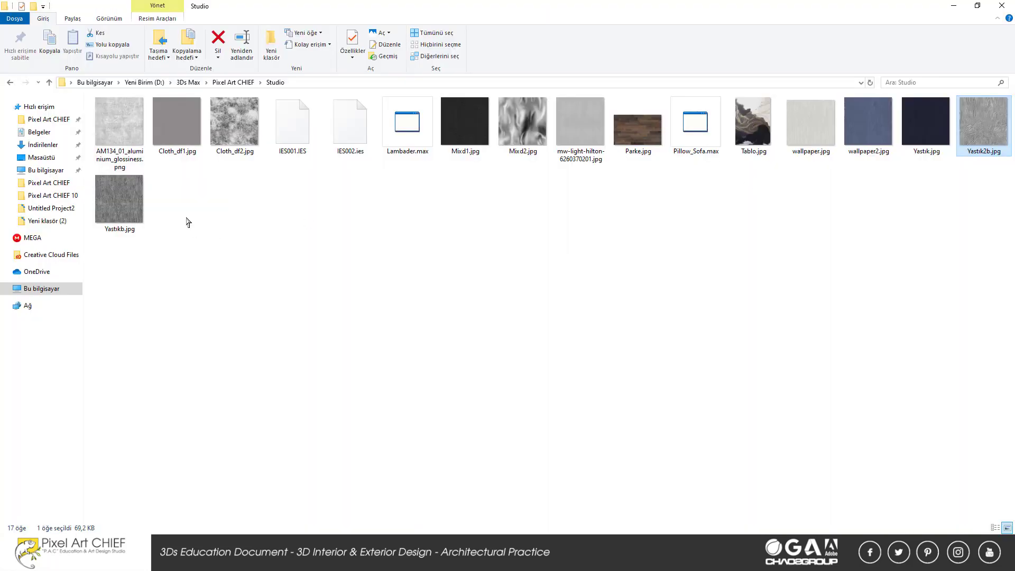
left_click(119, 200)
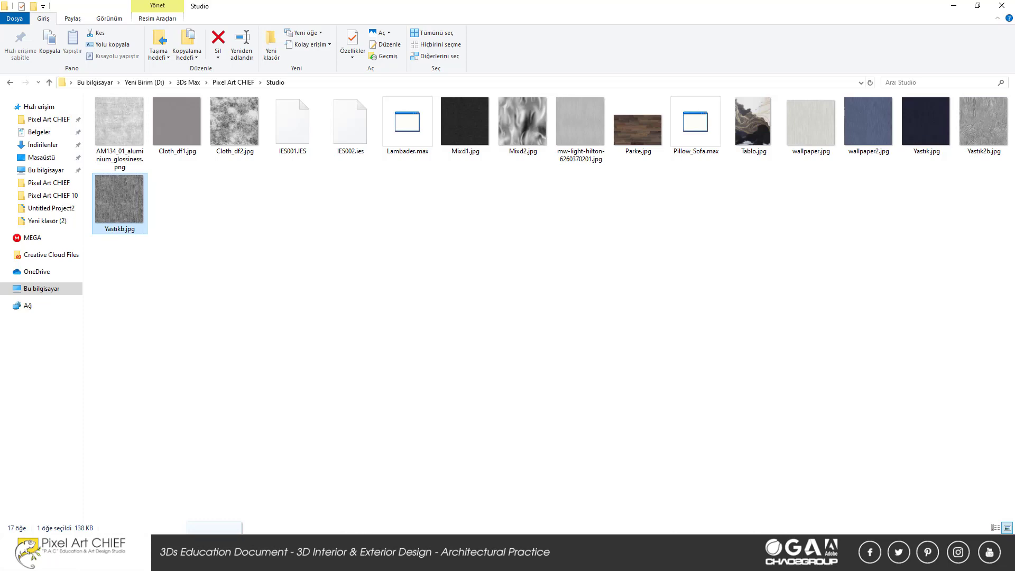
left_click_drag(214, 547, 767, 385)
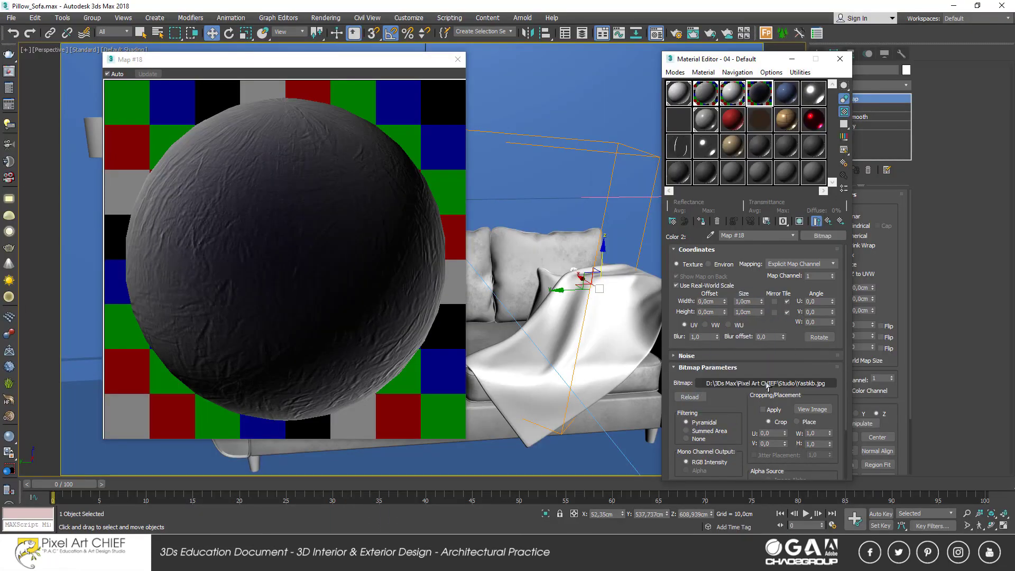
left_click(829, 222)
left_click(831, 223)
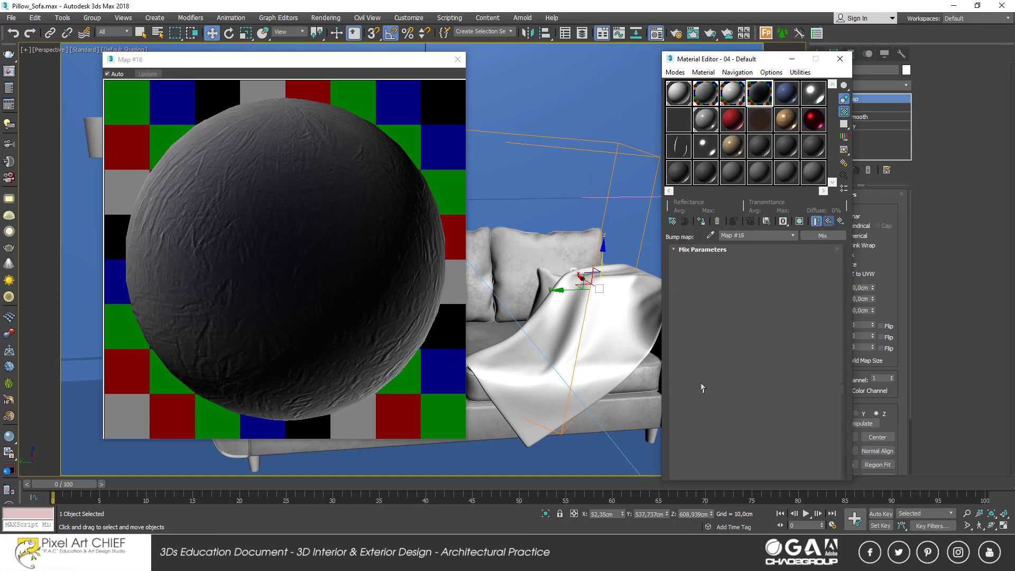
scroll(713, 241, "down", 5)
- Set the Mix bump map amount to 15
scroll(703, 422, "down", 3)
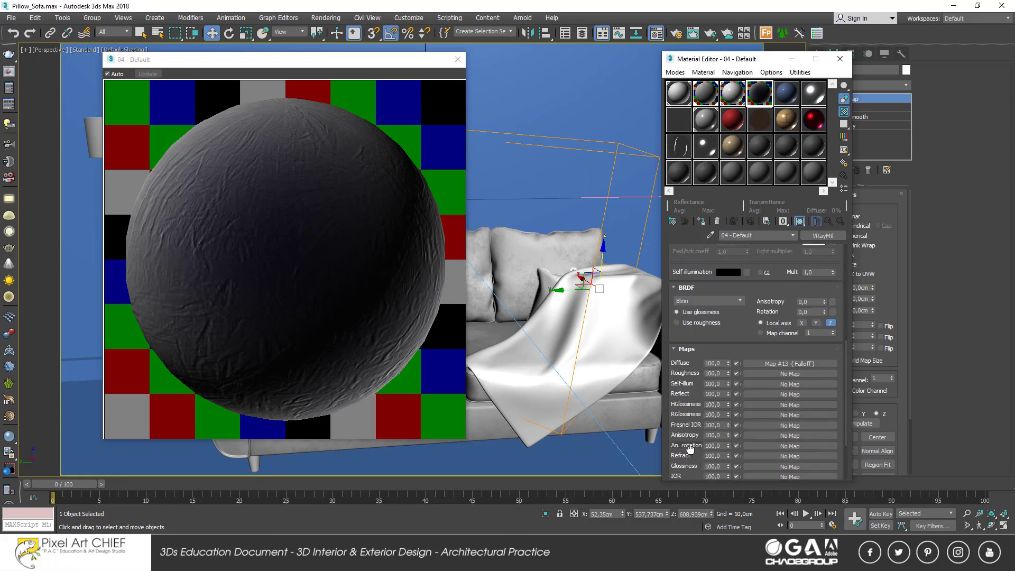
scroll(702, 453, "down", 2)
double_click(719, 428)
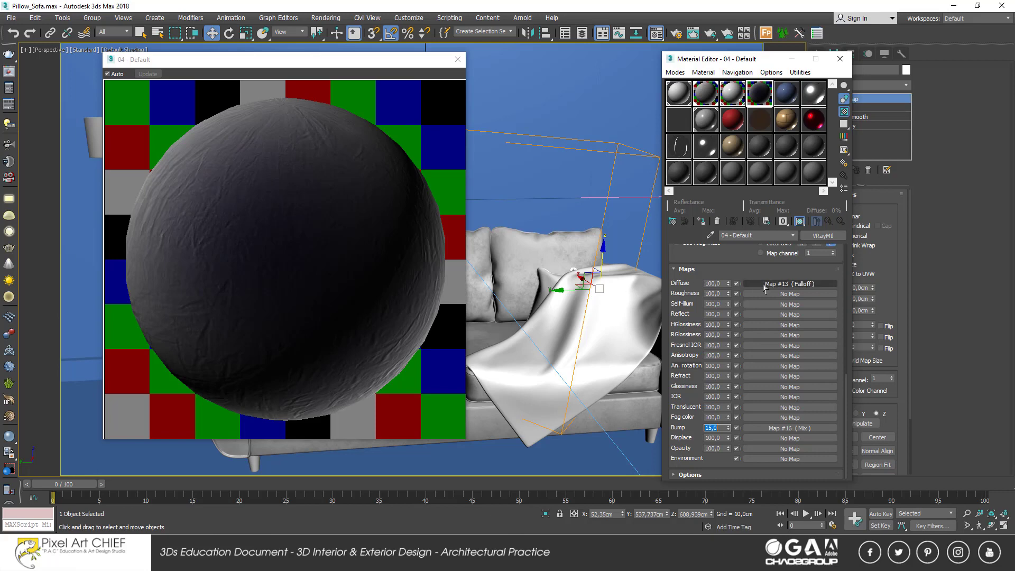
- Instance-copy the first falloff texture (Map #14) onto the second falloff slot
left_click(761, 283)
scroll(749, 292, "up", 3)
scroll(753, 288, "up", 2)
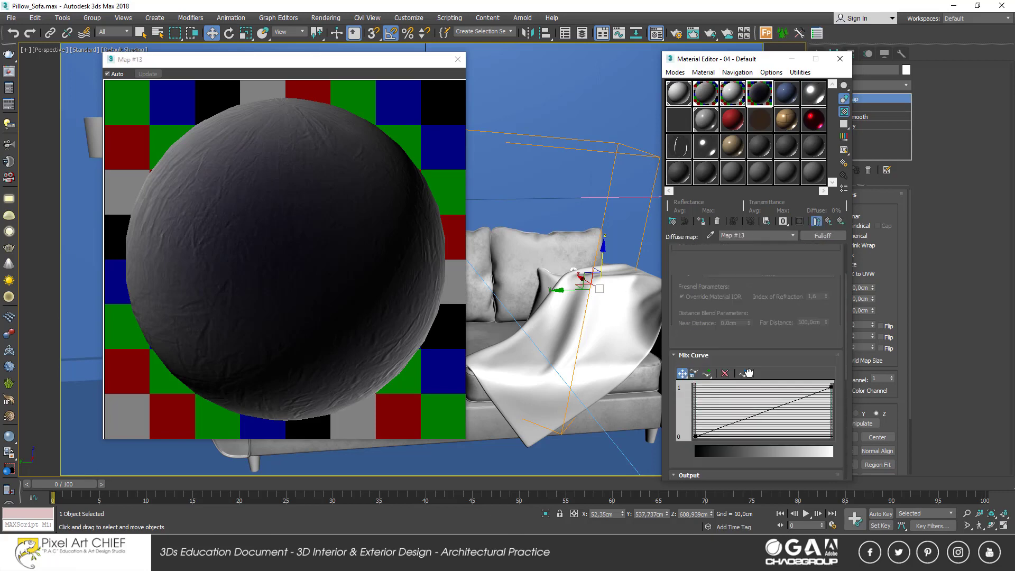
scroll(761, 280, "up", 3)
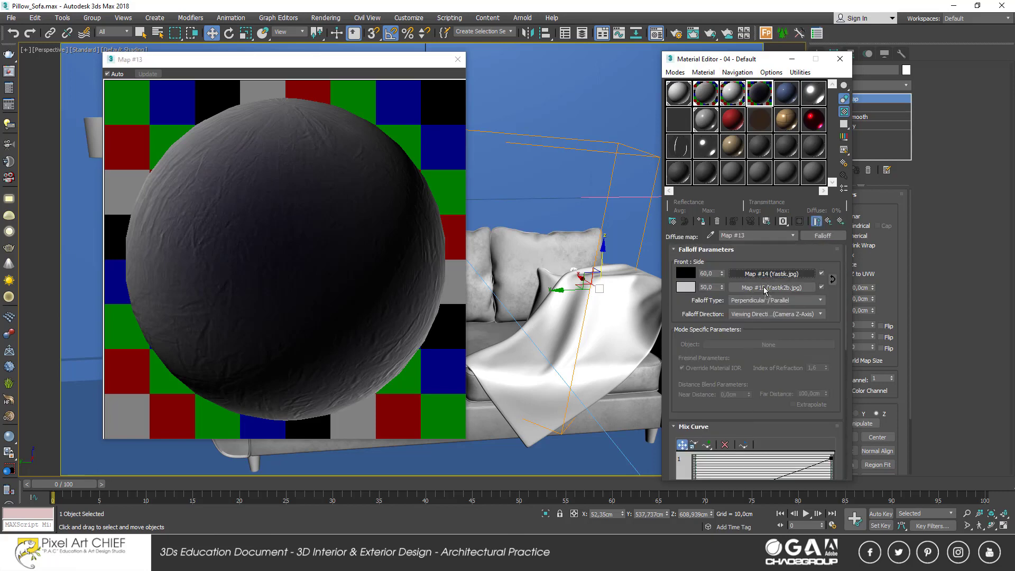
left_click_drag(764, 277, 766, 288)
left_click(733, 302)
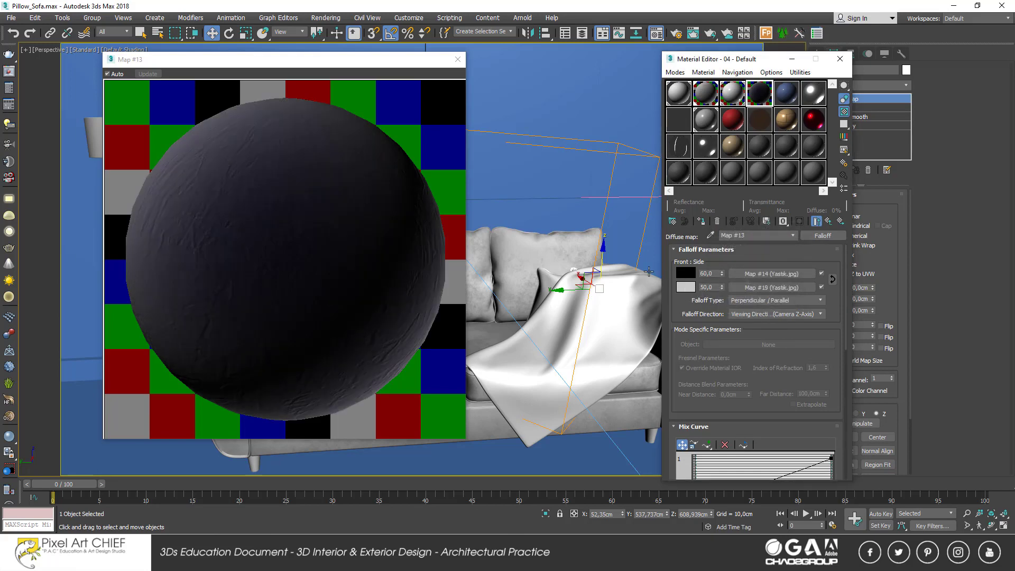
- Set the falloff front strength to 85 and show 04 - Default shaded in the viewport
double_click(711, 273)
type("85")
key("Return")
left_click(827, 221)
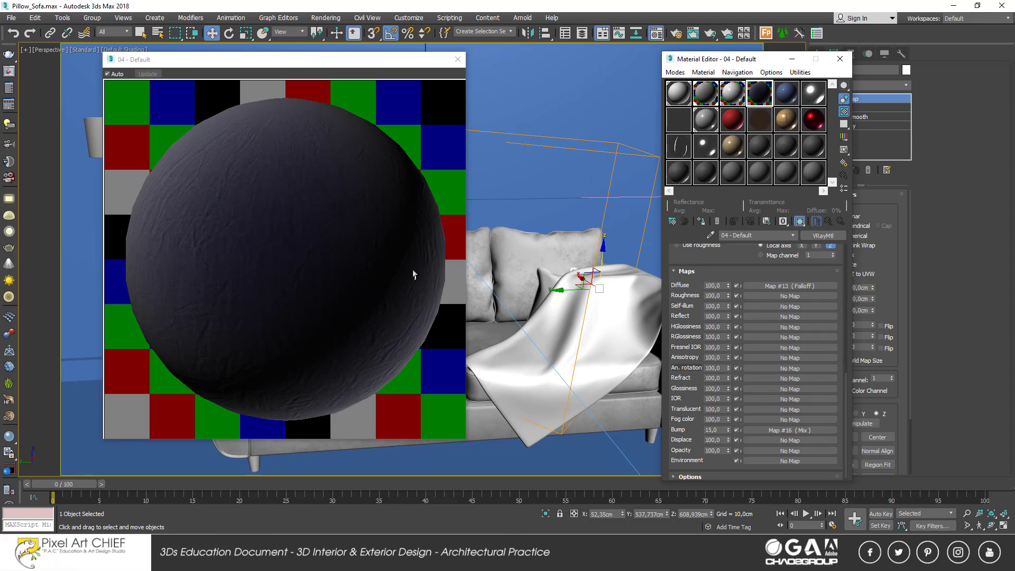
left_click(815, 223)
- Give 04 - Default reflection subdivs of 12 and close its enlarged preview
scroll(680, 356, "up", 1)
scroll(680, 369, "up", 5)
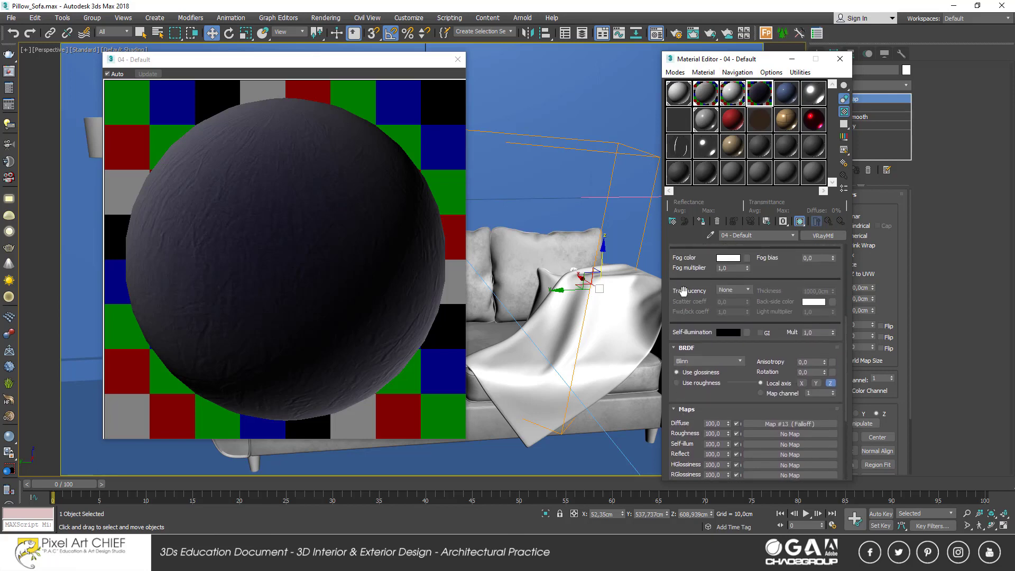
scroll(681, 449, "up", 3)
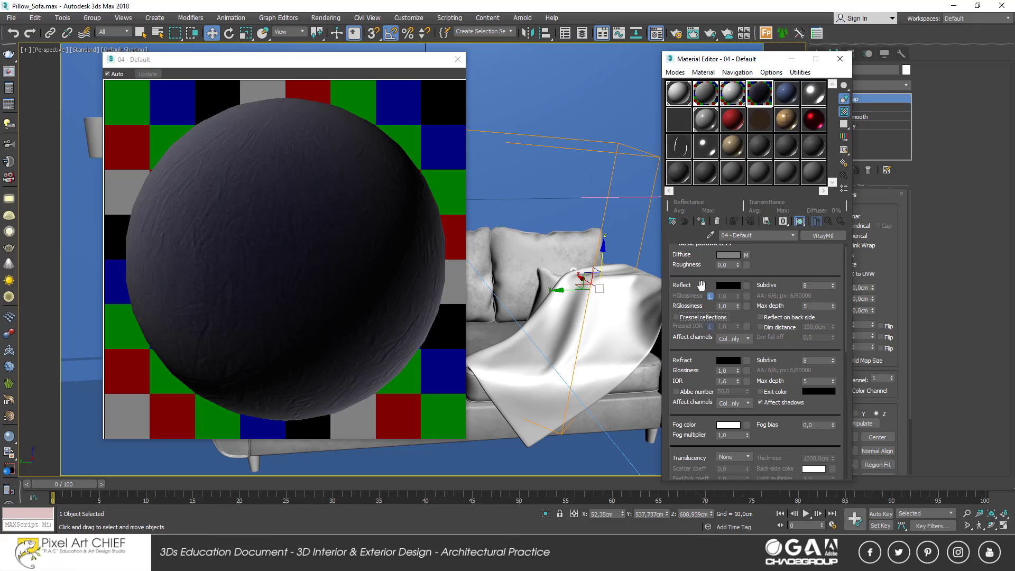
left_click_drag(700, 285, 707, 292)
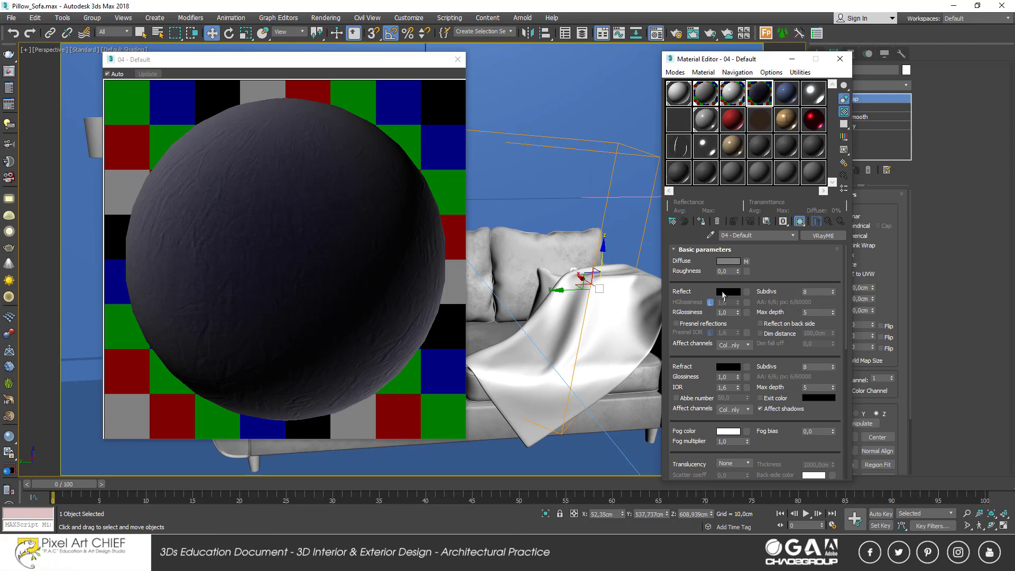
double_click(817, 294)
type("3")
left_click(457, 59)
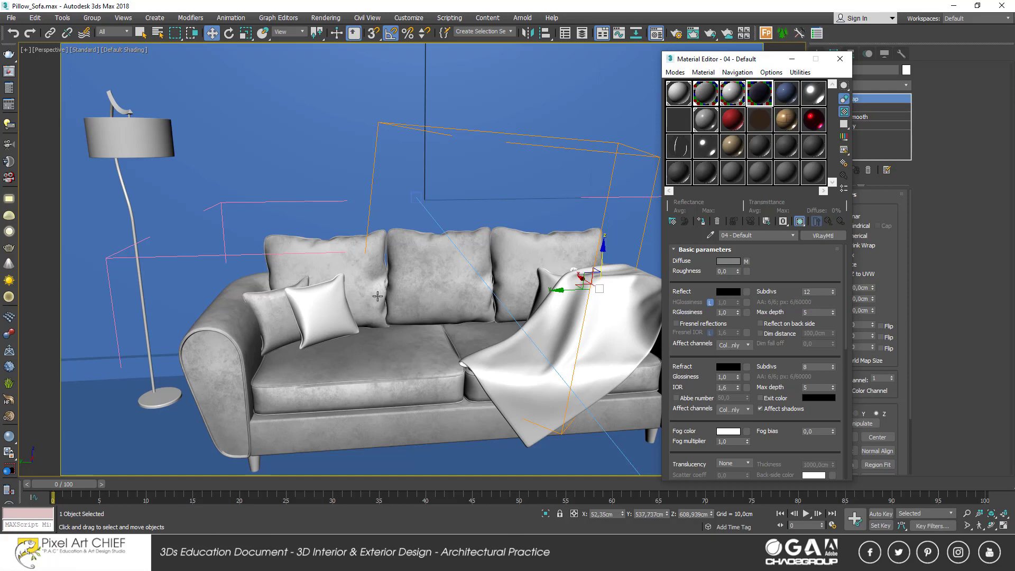
- Assign the dark striped fabric material to the accent pillows
left_click(323, 312)
left_click(547, 286, "ctrl")
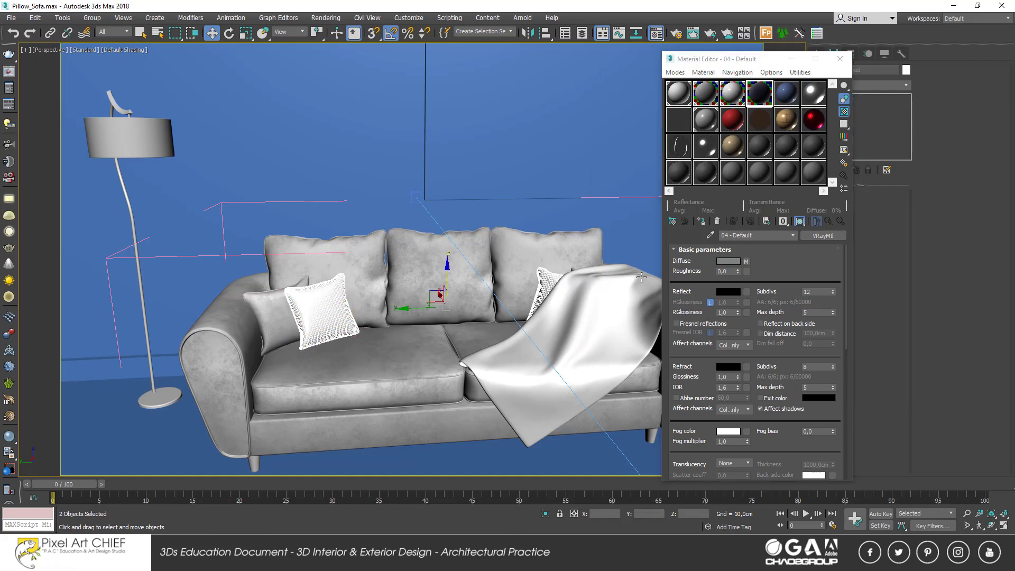
left_click(701, 221)
left_click(344, 300)
scroll(344, 300, "up", 5)
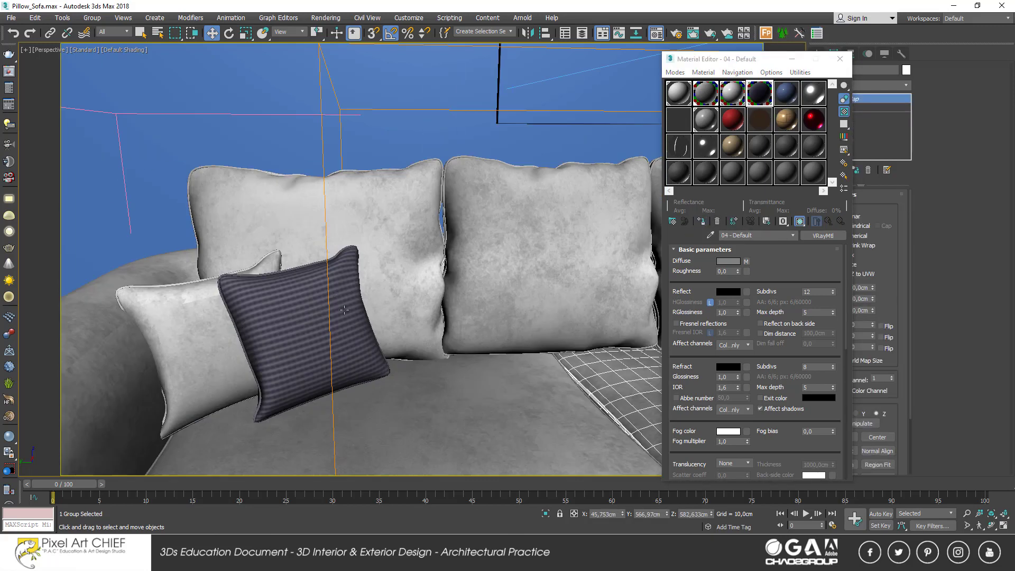
left_click(189, 304)
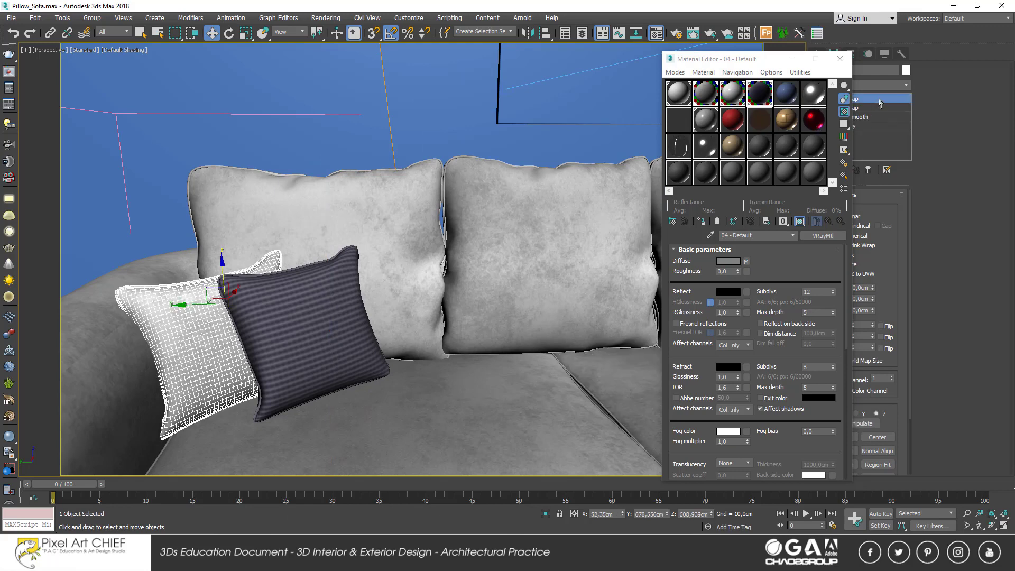
left_click(351, 318)
left_click(840, 59)
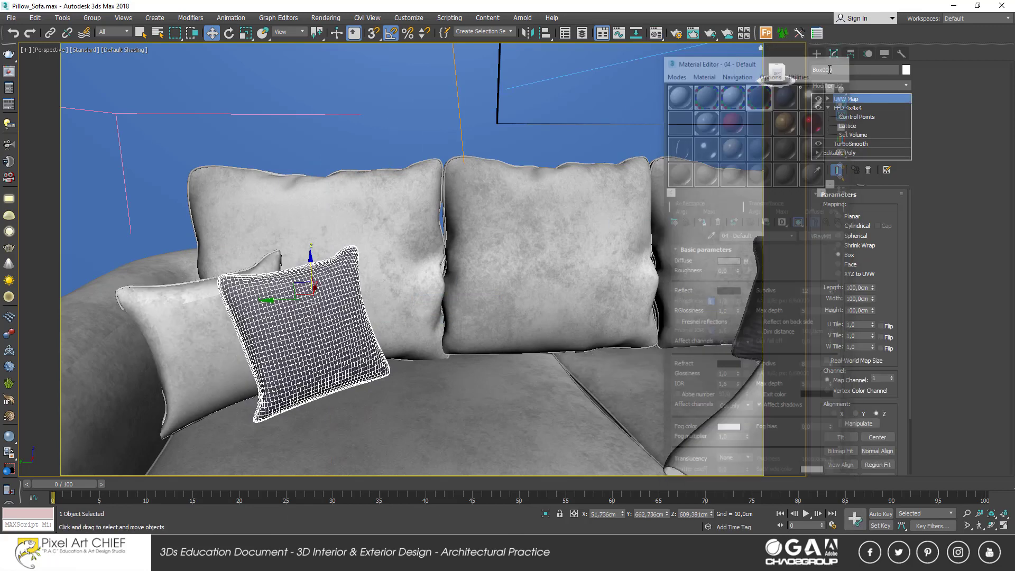
- Select the left pillow Box009 and hide its viewport wireframe overlay
middle_click_drag(561, 219, 454, 221)
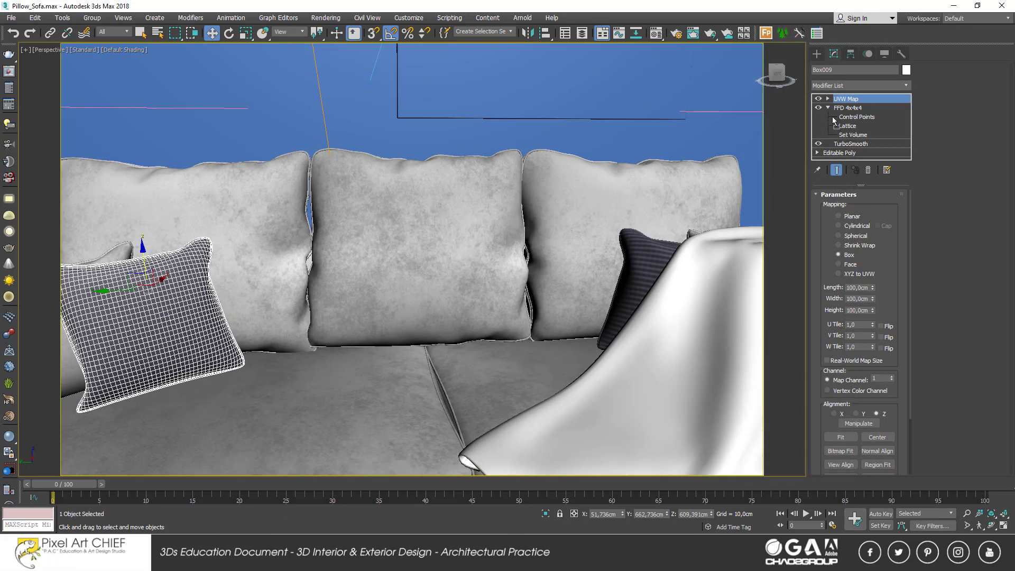
left_click(646, 254)
left_click(395, 343)
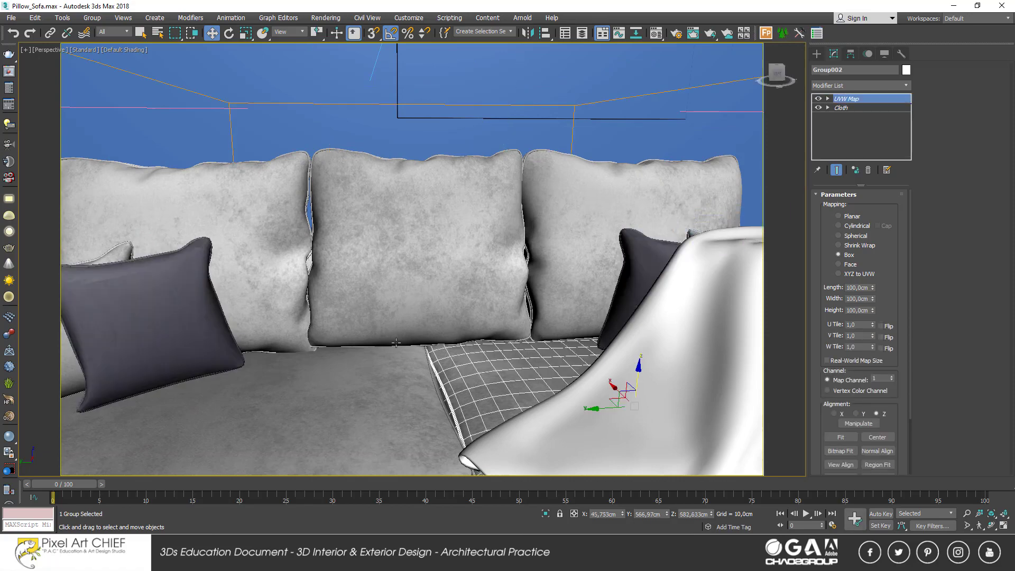
scroll(395, 342, "down", 5)
scroll(238, 307, "up", 5)
left_click(238, 306)
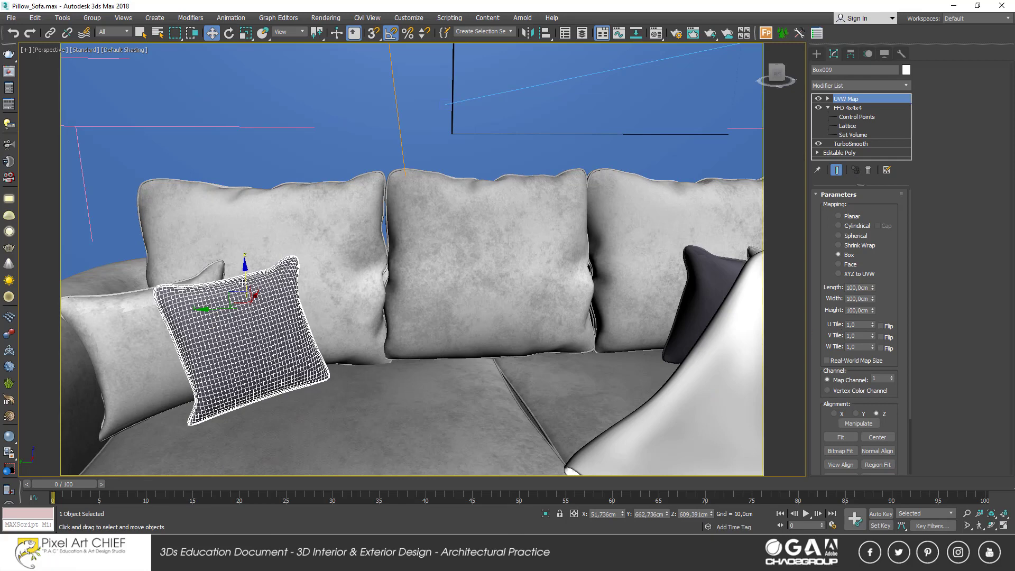
scroll(243, 284, "up", 2)
key("Page_Up")
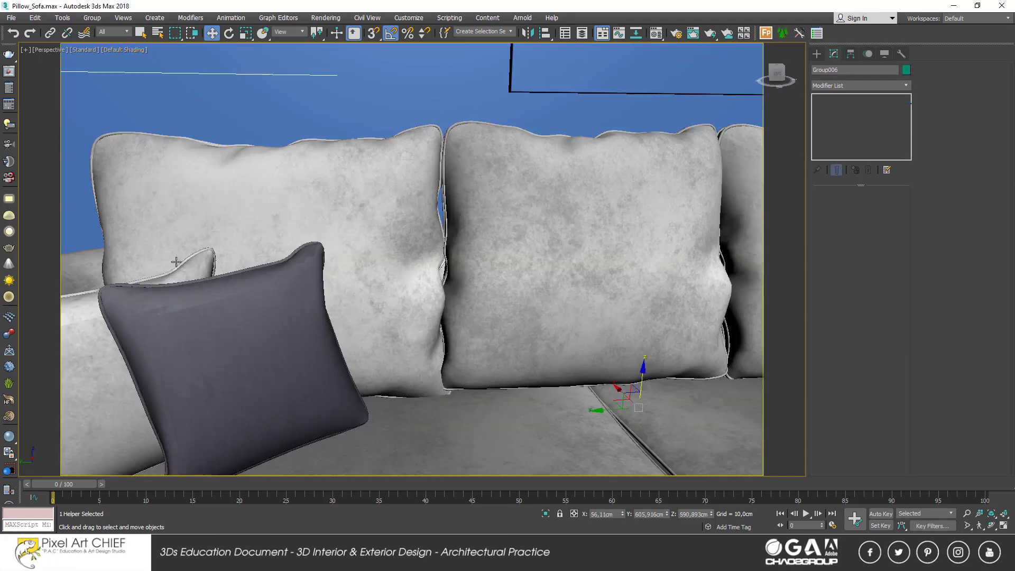
key("Page_Down")
left_click(143, 52)
mouse_move(182, 172)
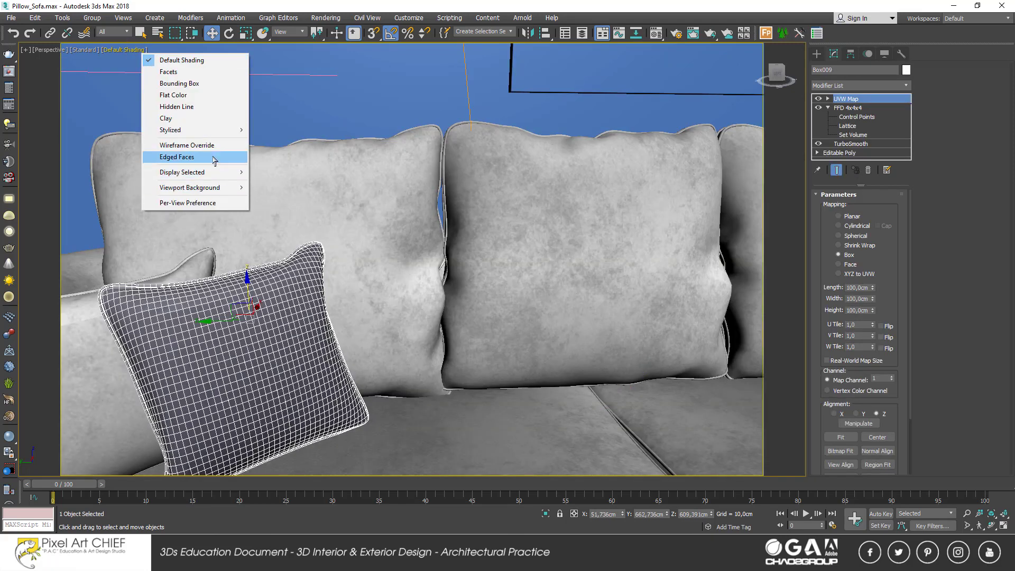
left_click(308, 173)
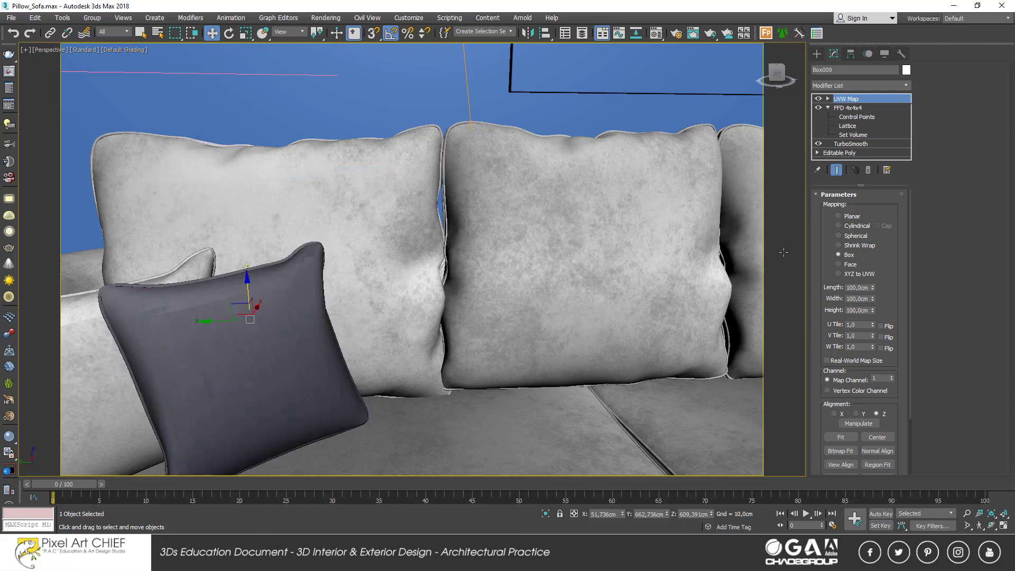
- Reduce Box009's map width to 50 cm and set the dark pillow behind the blanket to 10 cm
left_click_drag(873, 298, 876, 343)
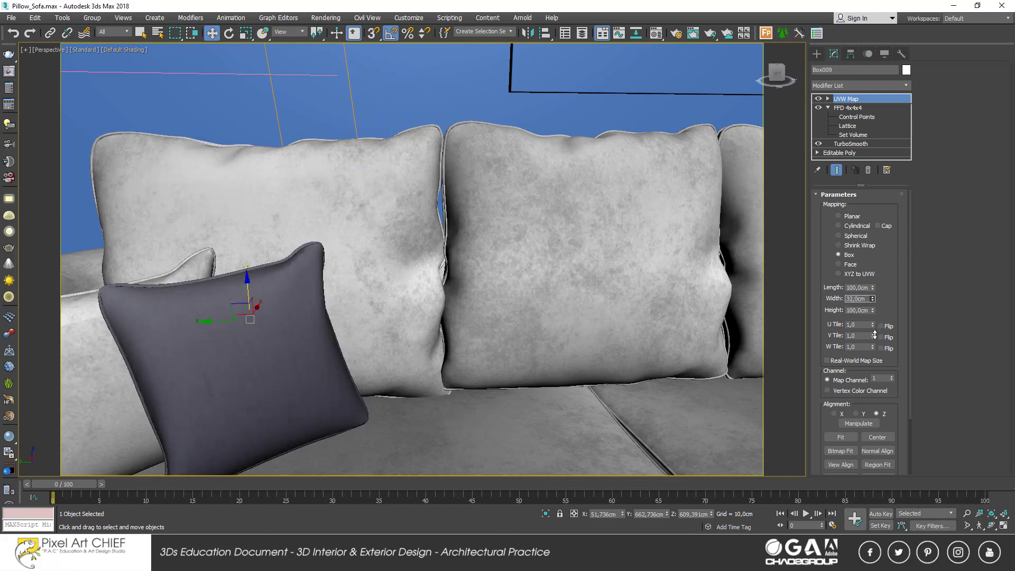
scroll(729, 325, "down", 3)
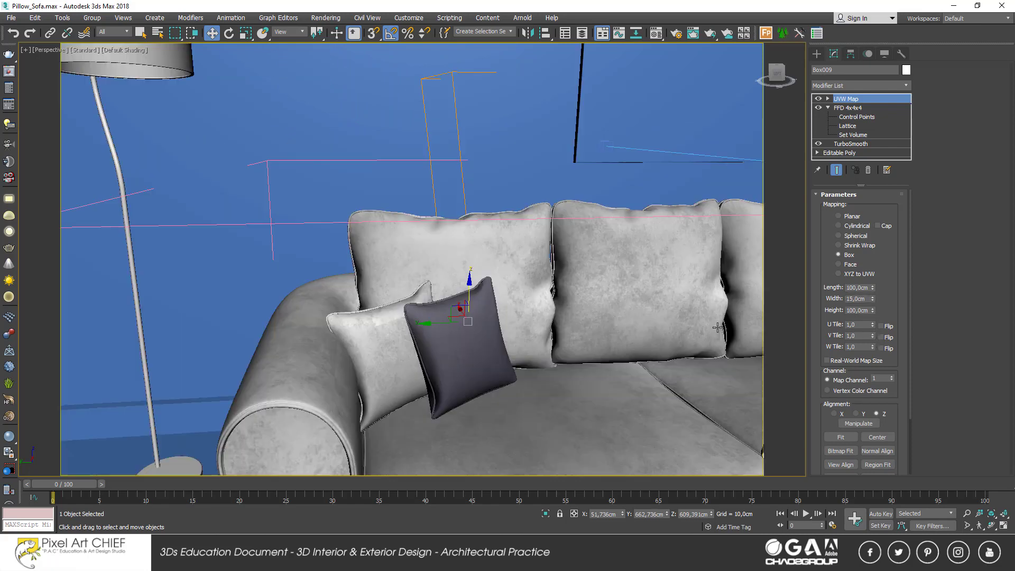
scroll(448, 321, "up", 3)
left_click(597, 282)
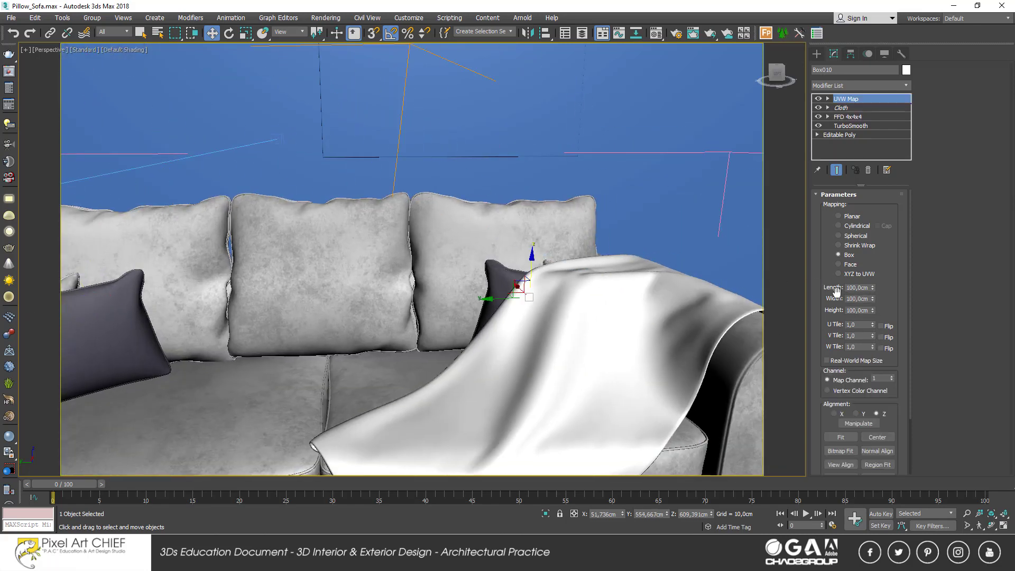
double_click(862, 298)
type("10")
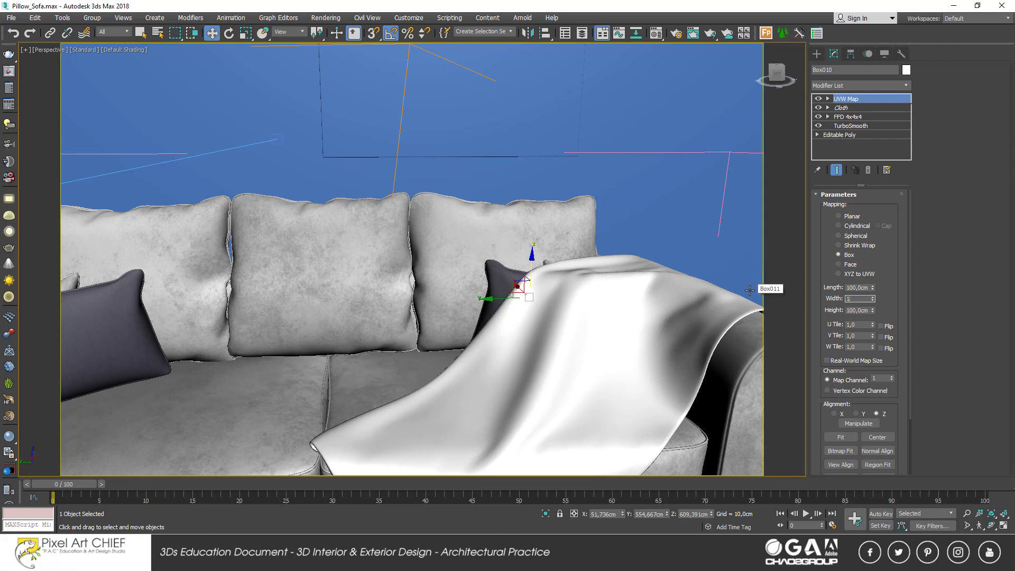
key("Return")
- Set the UVW Map width to 10 cm on pillows Box006 and Box008
middle_click_drag(276, 329, 274, 358, "alt")
left_click(245, 346)
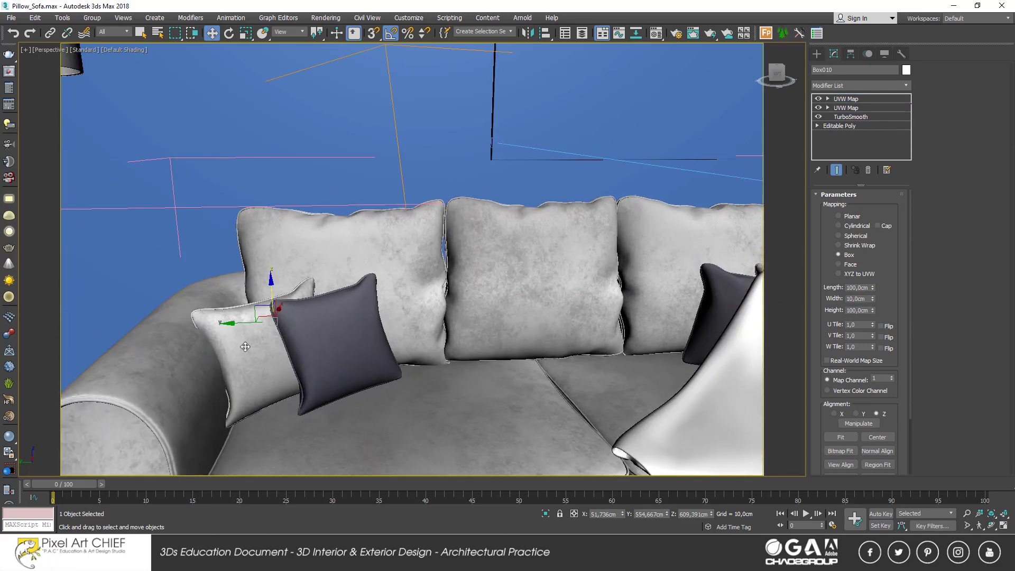
scroll(449, 325, "up", 3)
middle_click_drag(448, 324, 544, 230, "alt")
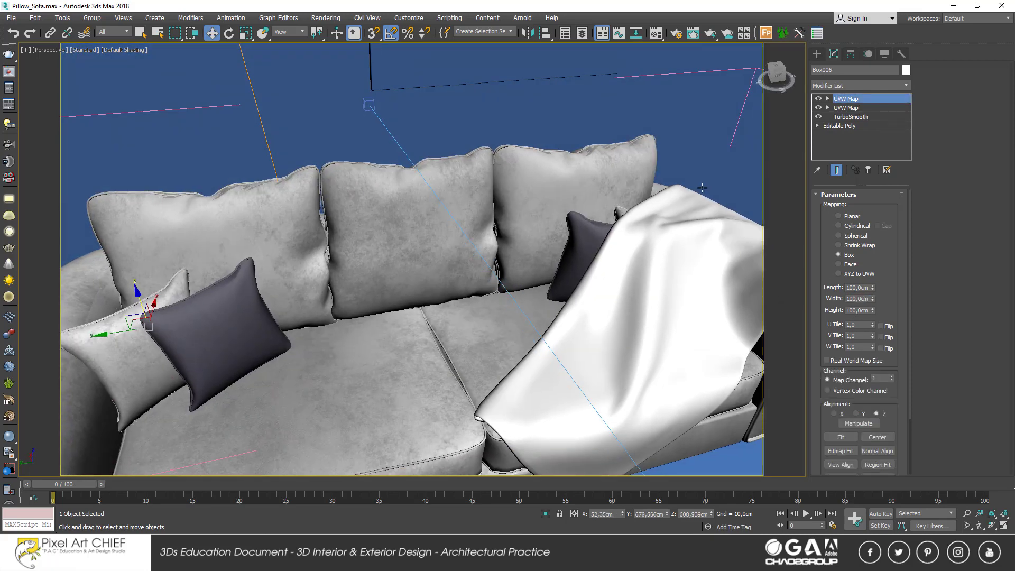
double_click(861, 299)
type("10")
key("Return")
left_click(673, 247)
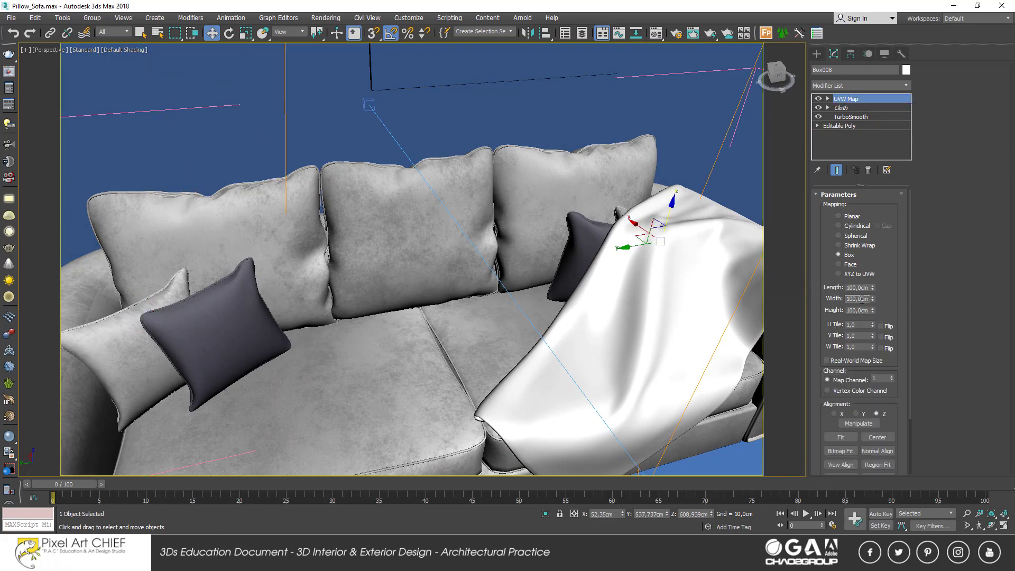
type("10")
key("Return")
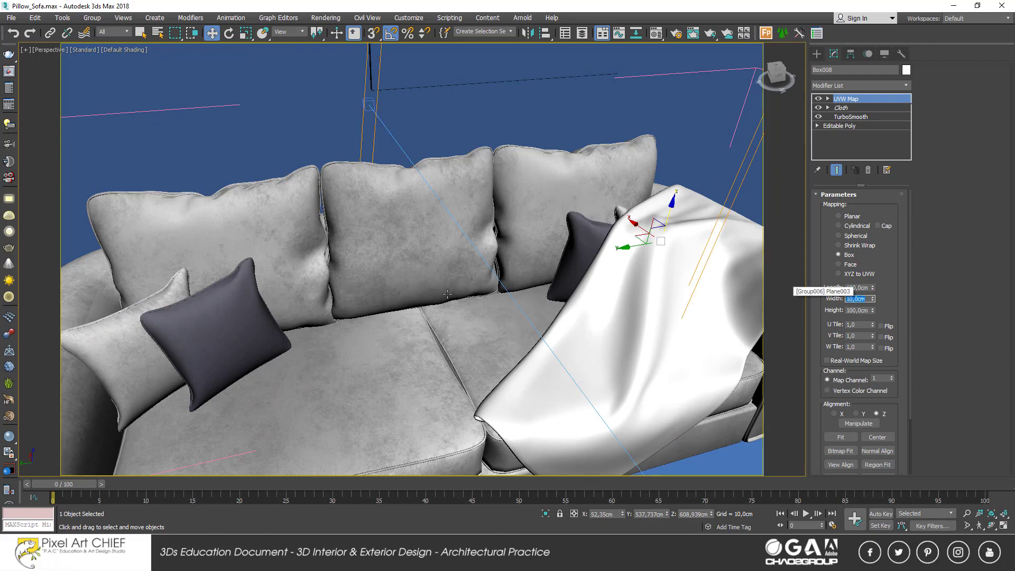
scroll(447, 294, "down", 5)
scroll(447, 294, "up", 1)
scroll(308, 286, "up", 5)
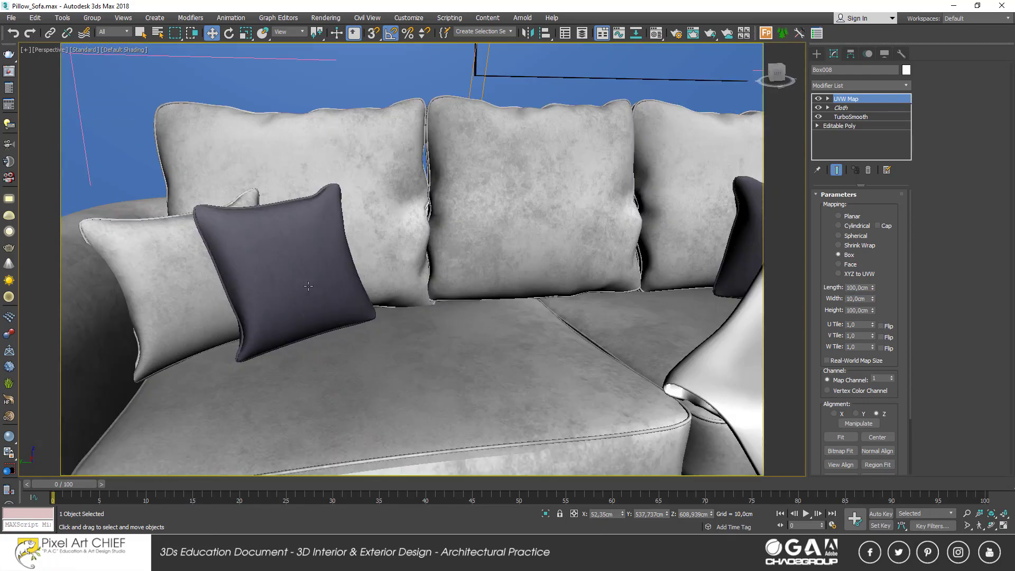
scroll(308, 285, "down", 5)
scroll(510, 286, "down", 2)
- Apply the dark striped fabric material to the blanket
scroll(517, 295, "up", 1)
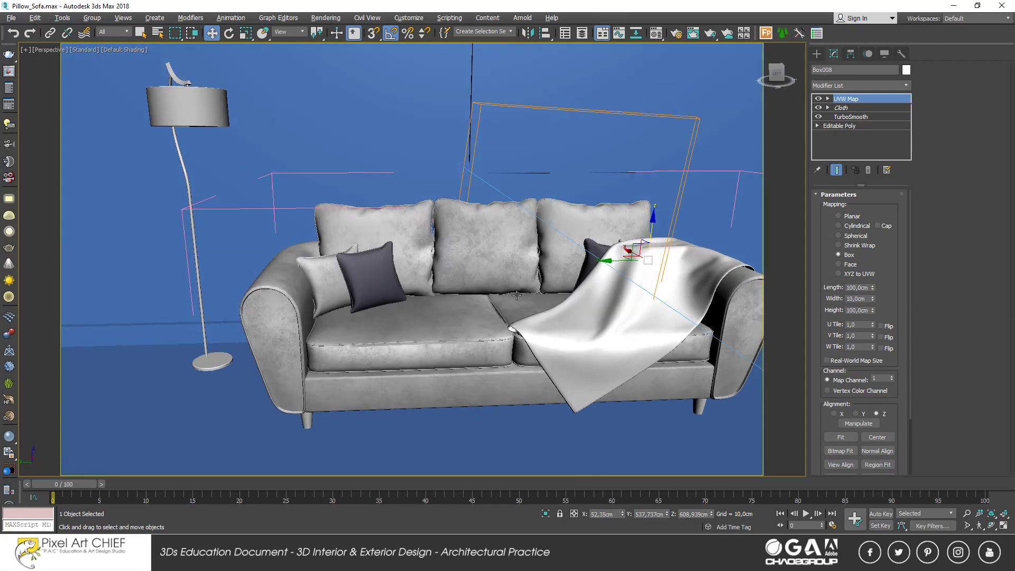
middle_click_drag(516, 294, 557, 221, "alt")
left_click(656, 33)
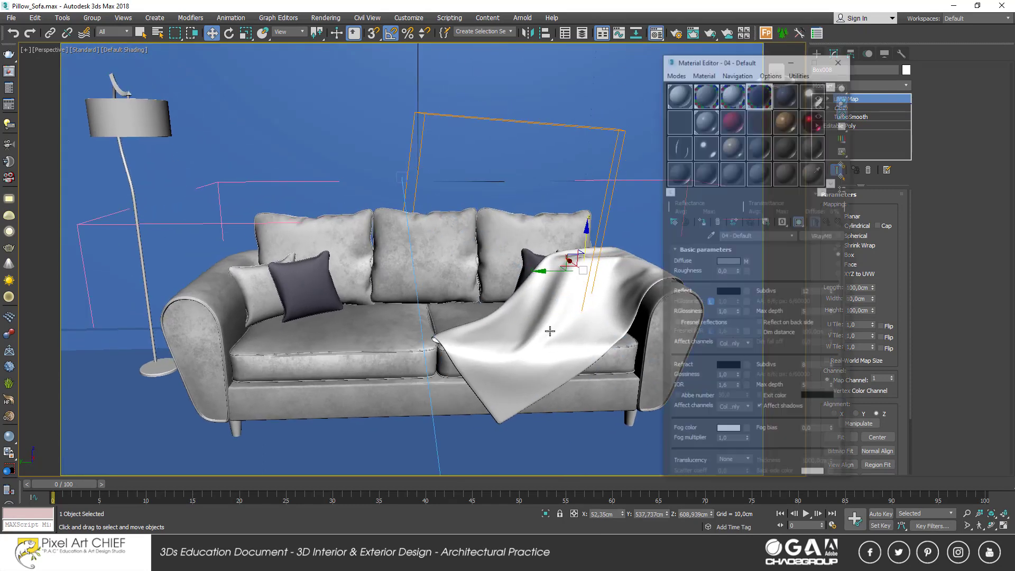
left_click_drag(746, 120, 556, 327)
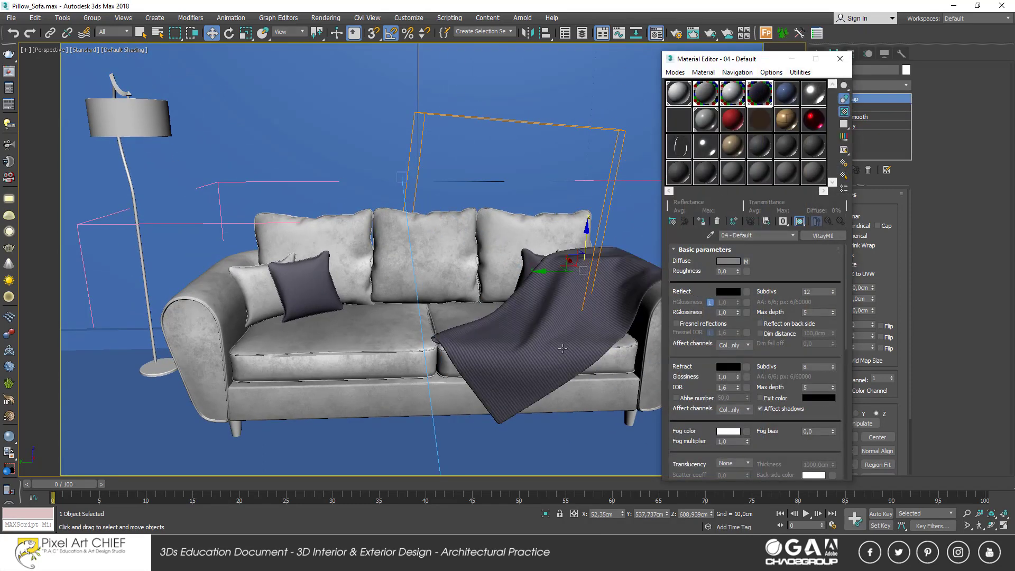
scroll(557, 325, "up", 2)
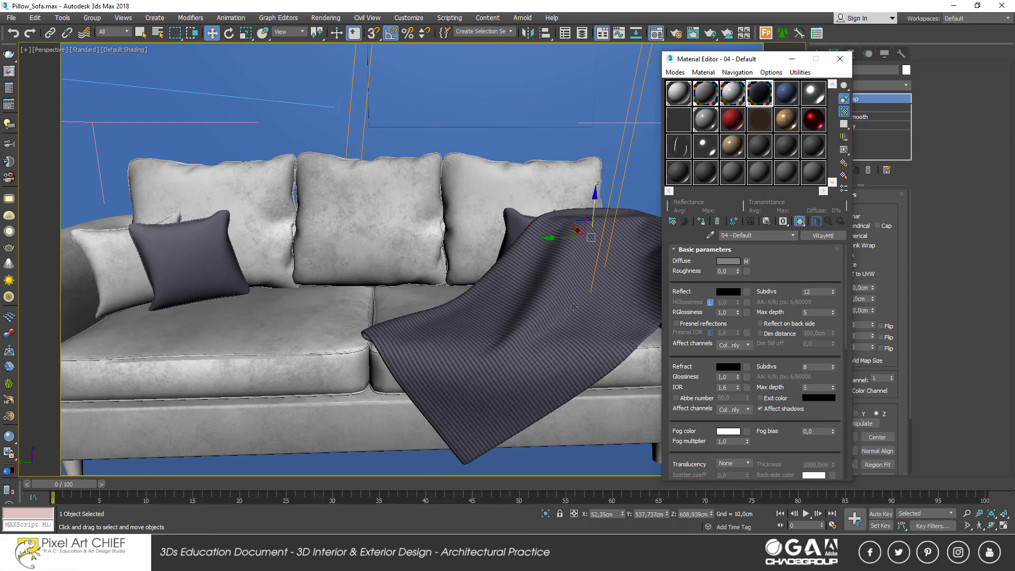
left_click(839, 59)
- Add a Box UVW Map to blanket Plane003, real-world size off, all dimensions 100 cm
left_click(624, 294)
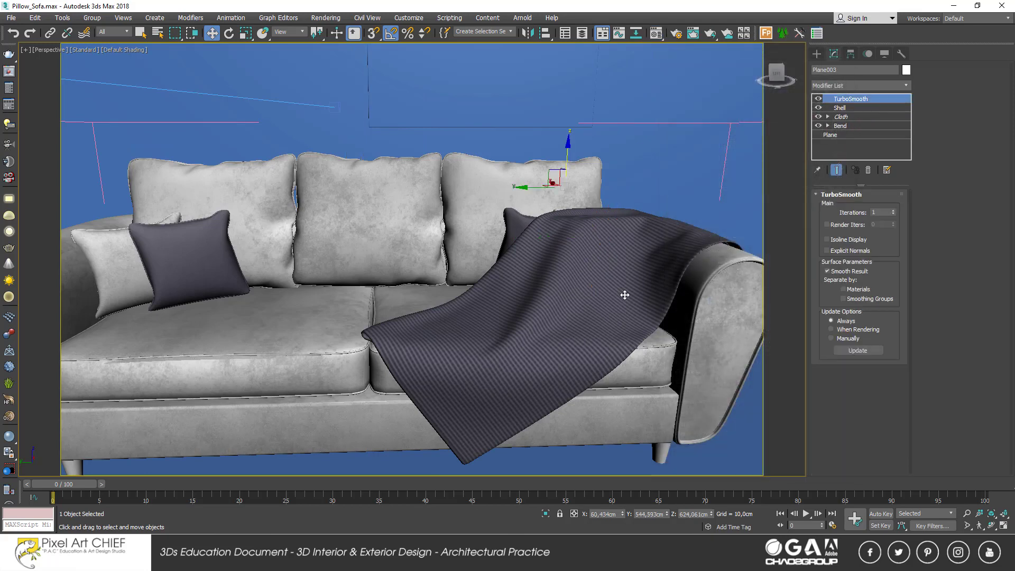
left_click(840, 85)
type("uvw")
key("Return")
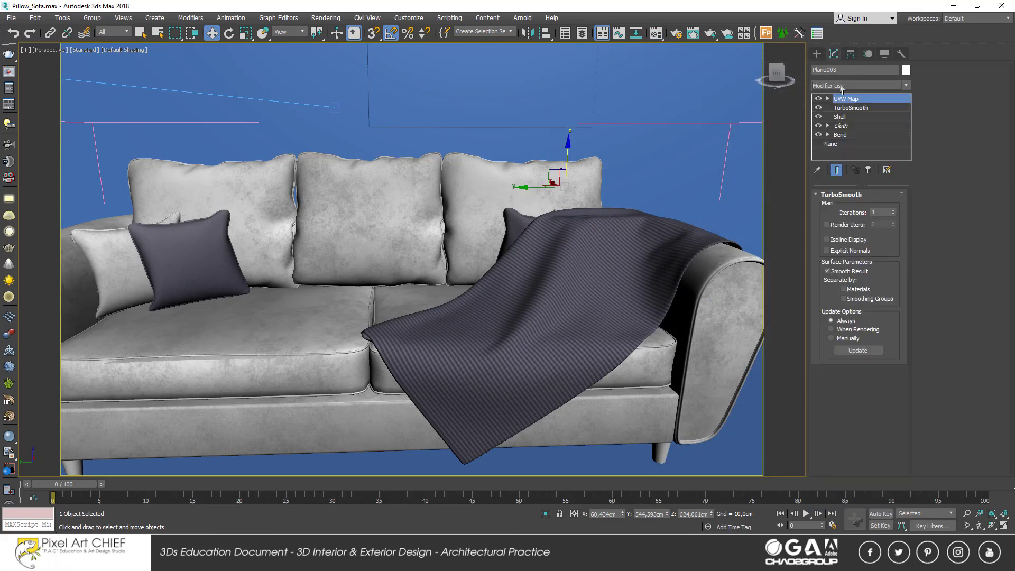
left_click(838, 254)
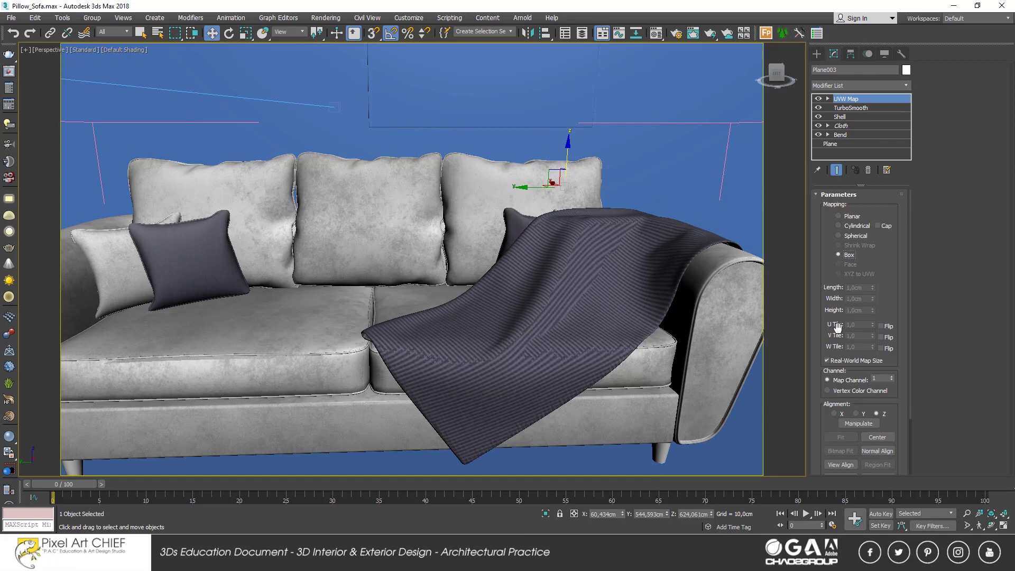
left_click(840, 360)
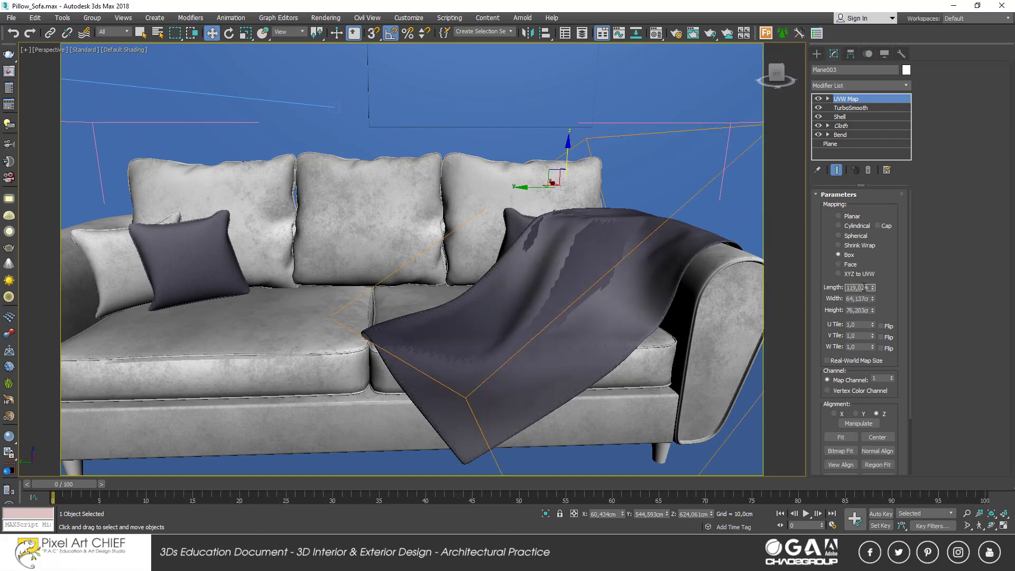
type("0")
key("Tab")
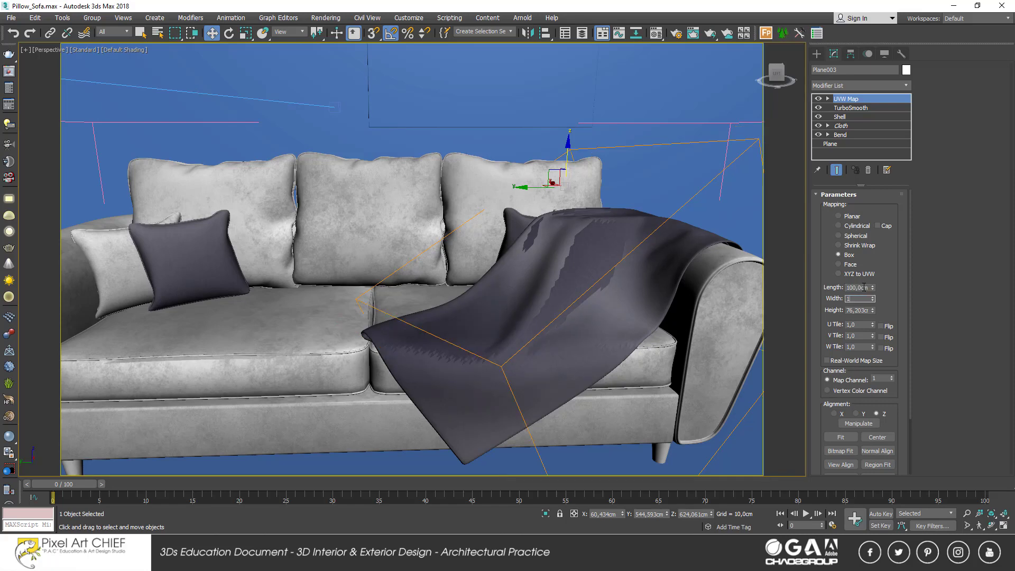
type("100")
key("Tab")
type("100")
key("Return")
- Switch the blanket's mapping to Planar with 60 cm length and width
middle_click_drag(545, 307, 541, 333, "alt")
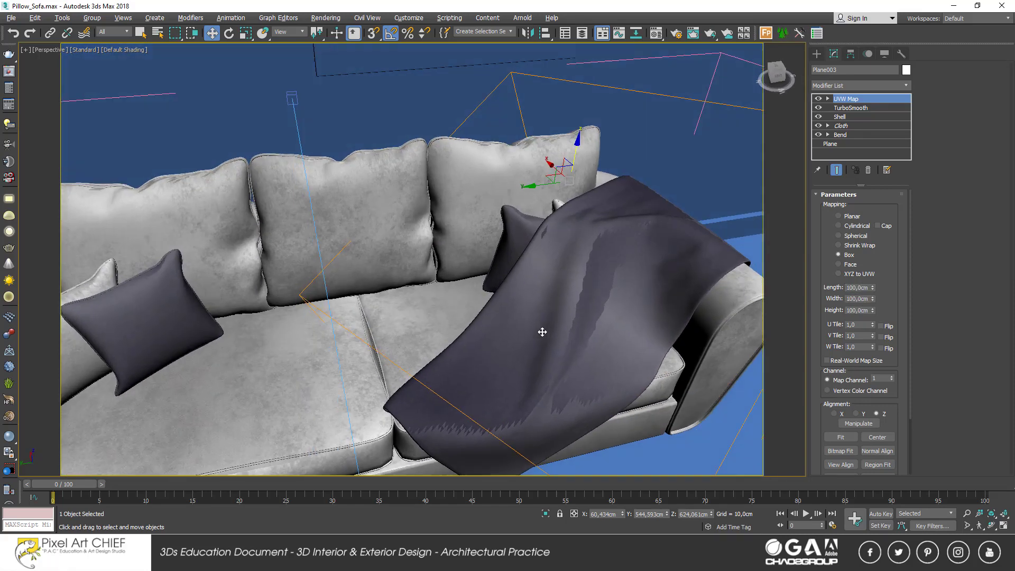
scroll(609, 328, "up", 5)
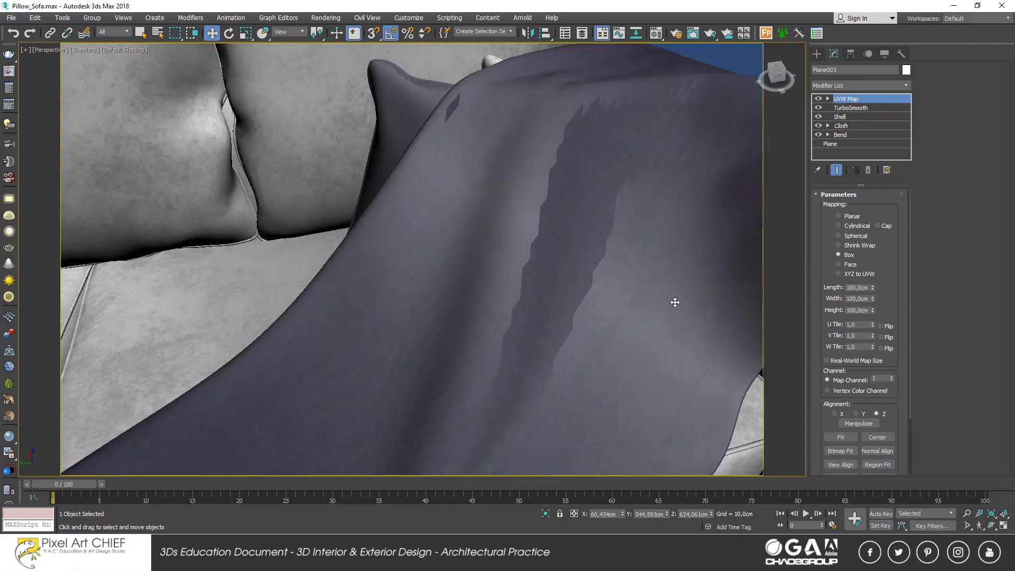
left_click(851, 220)
scroll(596, 299, "down", 5)
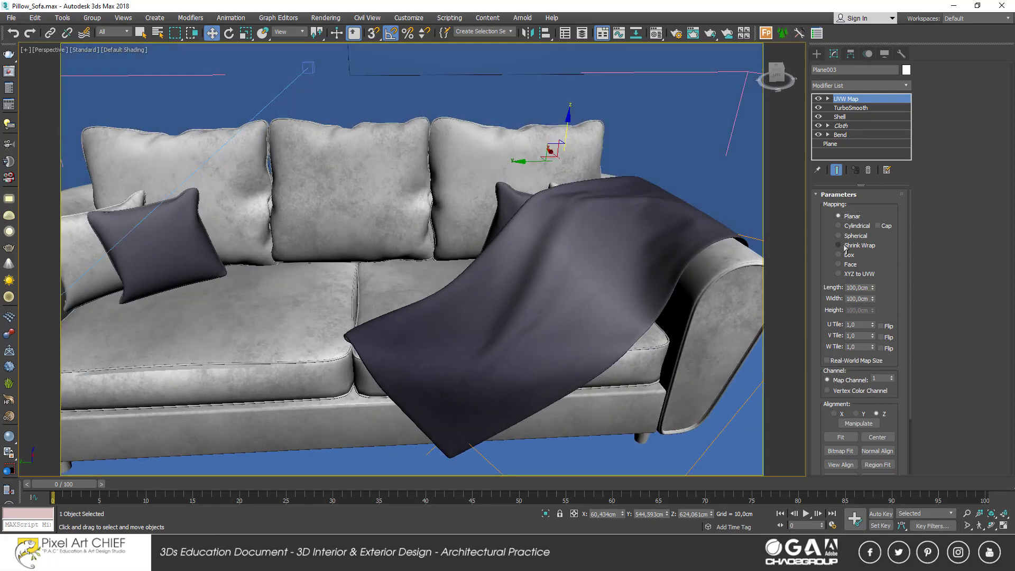
left_click(863, 289)
type("0")
key("Tab")
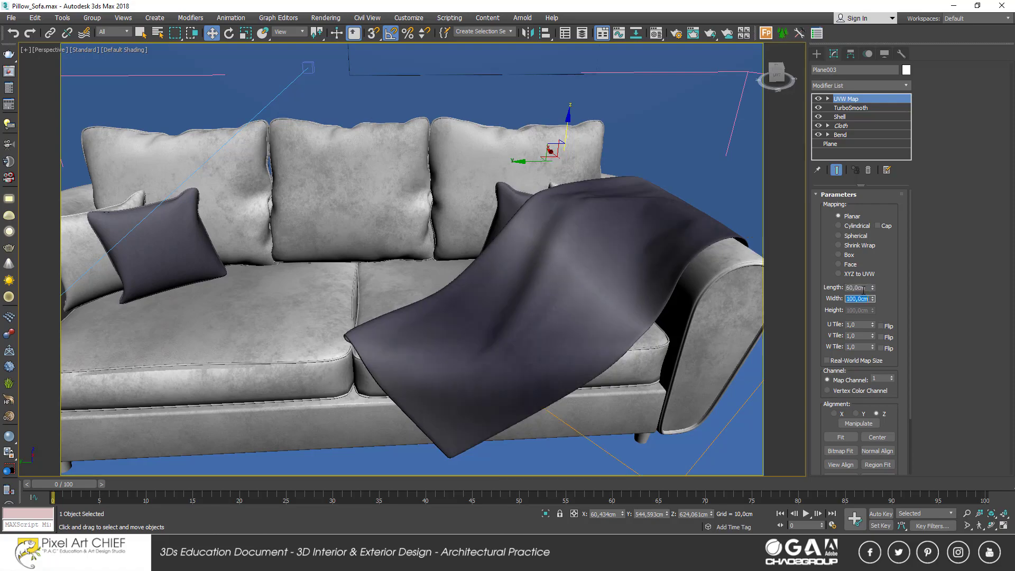
type("60")
key("Return")
scroll(554, 360, "down", 3)
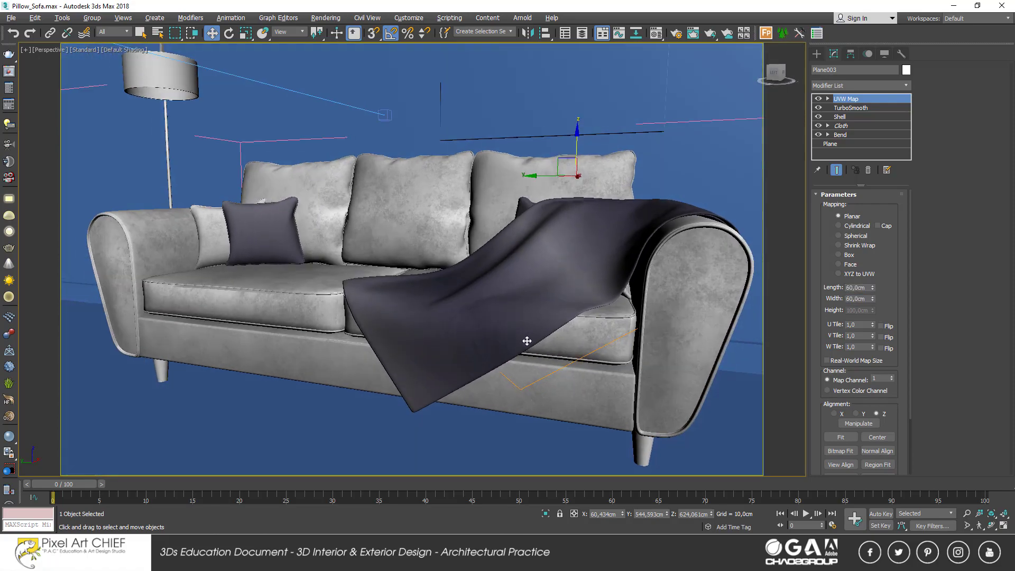
mouse_move(525, 340)
middle_mouse_down("alt")
mouse_move(578, 344)
mouse_move(539, 264)
middle_mouse_up("alt")
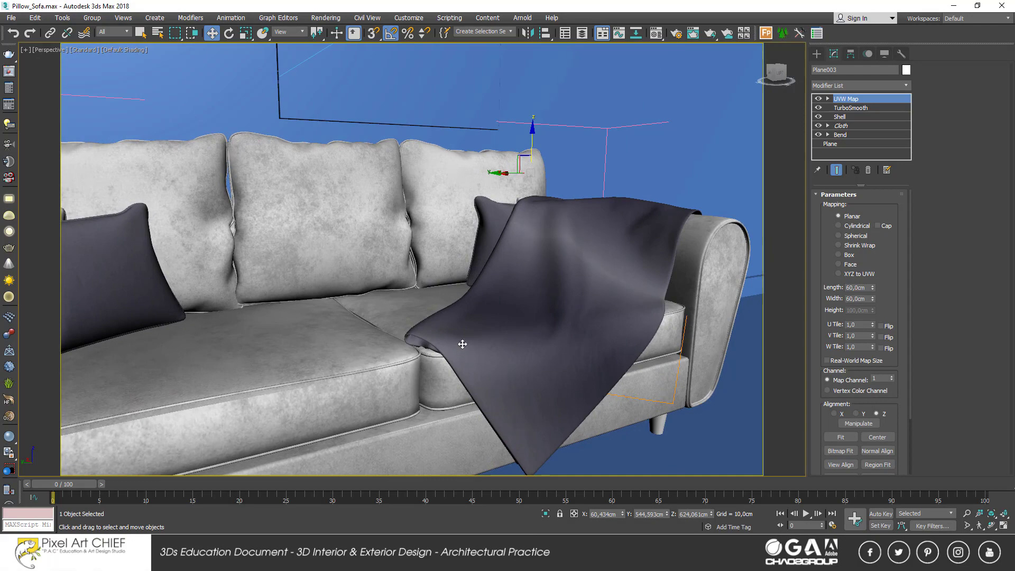
scroll(534, 364, "down", 3)
mouse_move(502, 374)
middle_mouse_down("alt")
mouse_move(486, 390)
mouse_move(443, 397)
mouse_move(458, 376)
middle_mouse_up("alt")
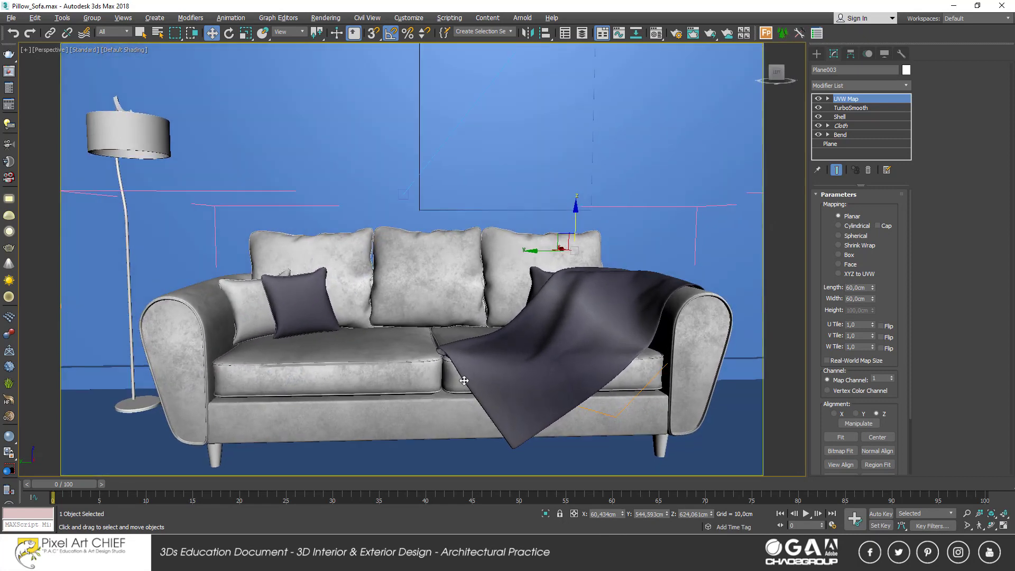
scroll(458, 376, "down", 2)
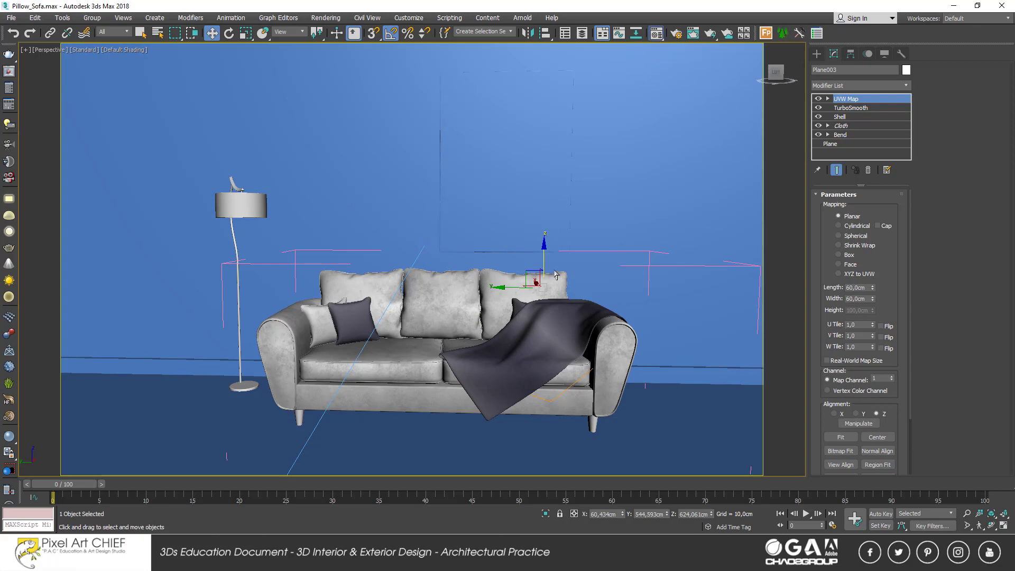
- Turn material slot 5 into a VRayMtl with Tablo.jpg as its diffuse texture
key("m")
left_click(786, 100)
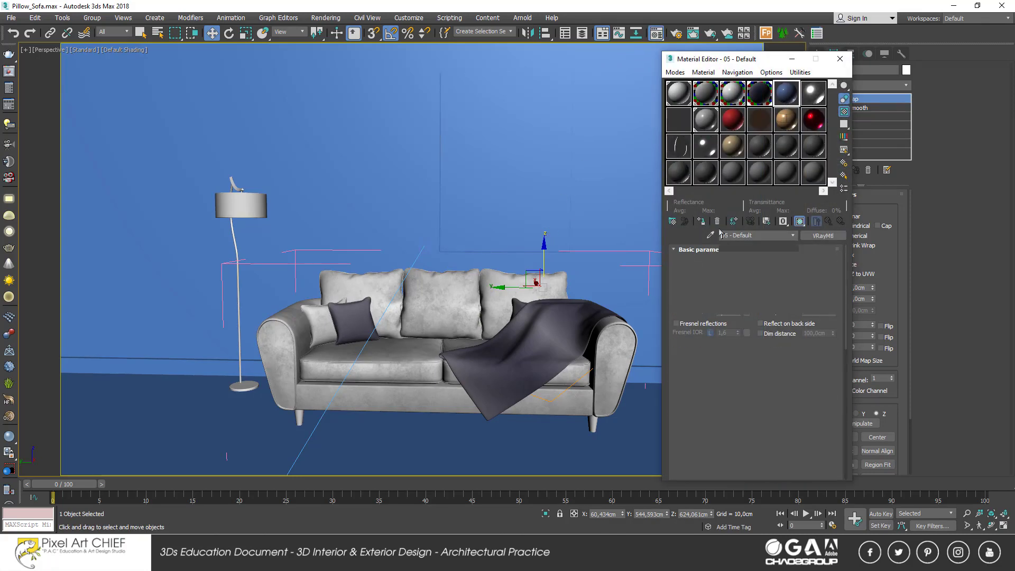
left_click(822, 235)
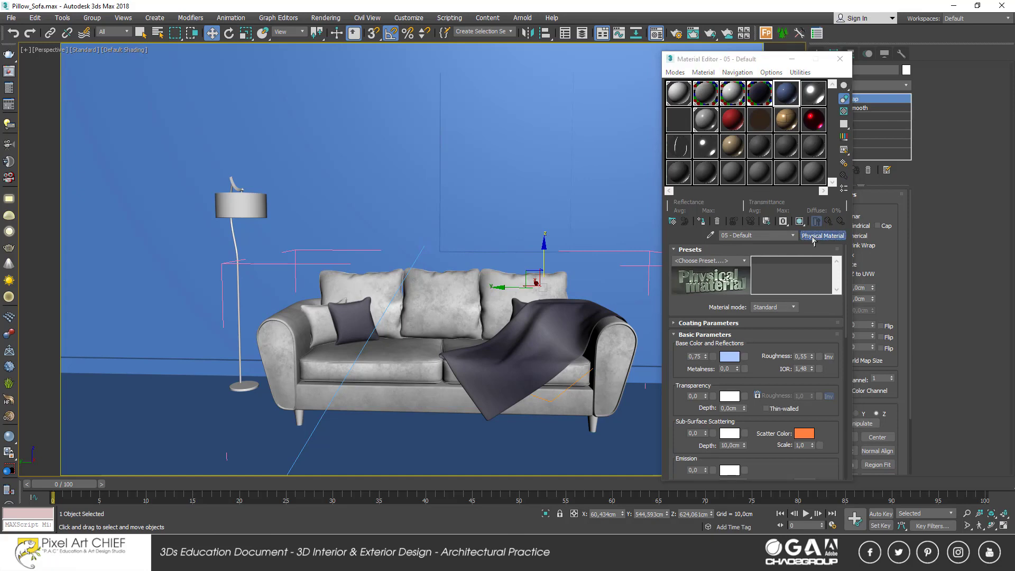
scroll(404, 343, "down", 3)
scroll(404, 342, "down", 2)
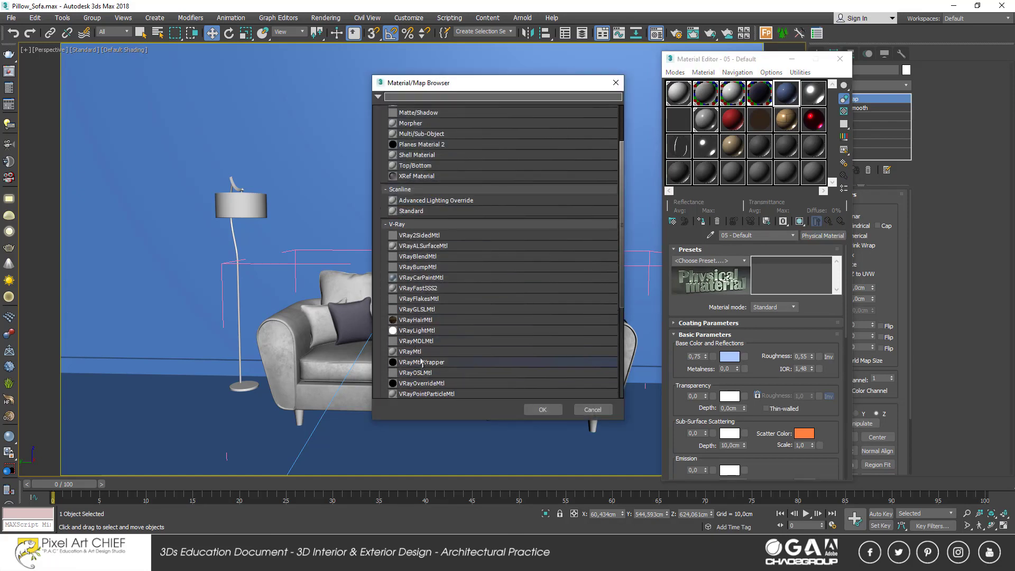
double_click(422, 352)
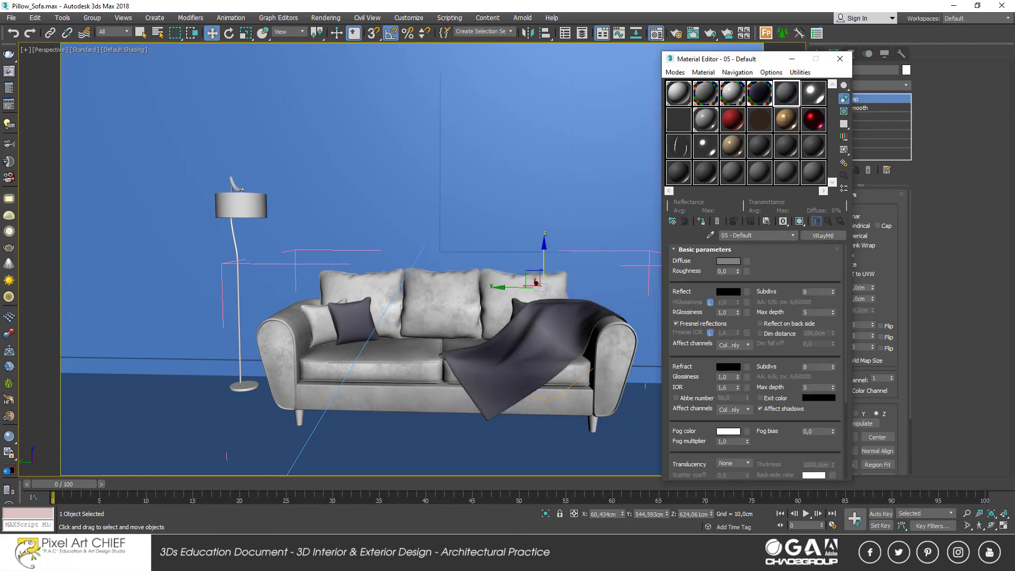
key("alt+Tab")
left_click_drag(744, 133, 791, 224)
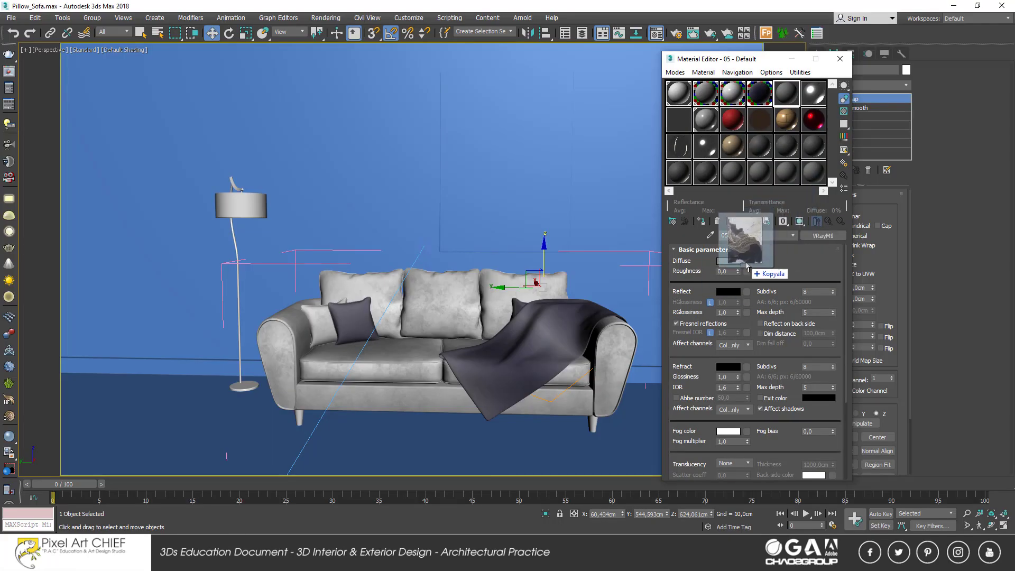
left_click_drag(791, 224, 746, 261)
- Set the BRDF to Blinn and instance Tablo.jpg into Bump at strength 15
double_click(786, 96)
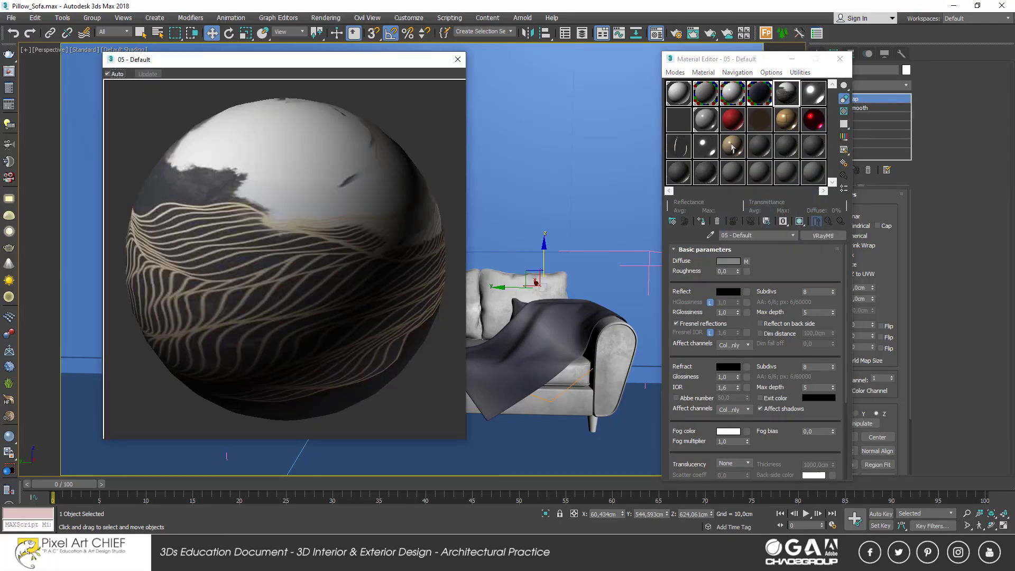
left_click_drag(692, 425, 712, 233)
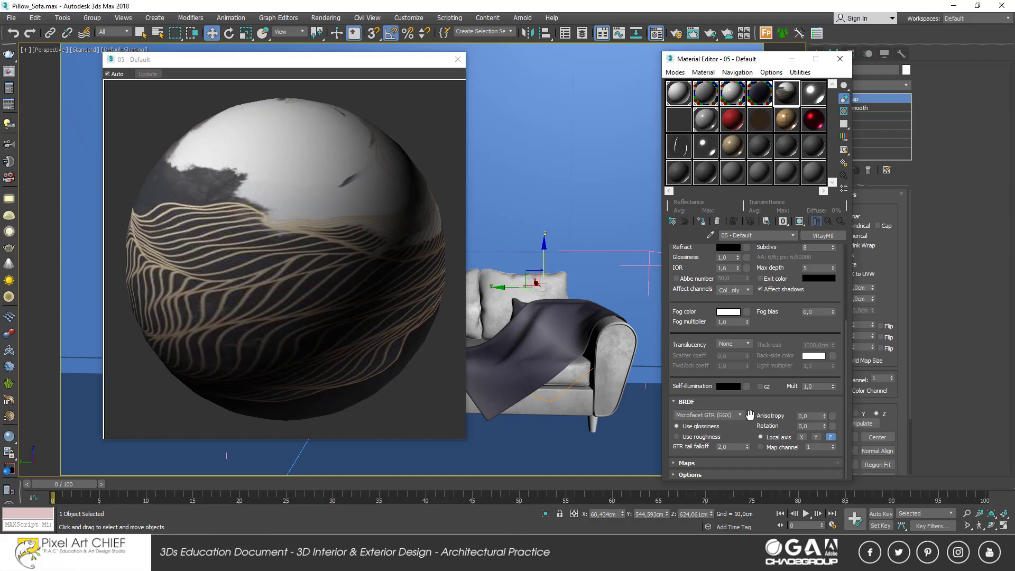
left_click(716, 416)
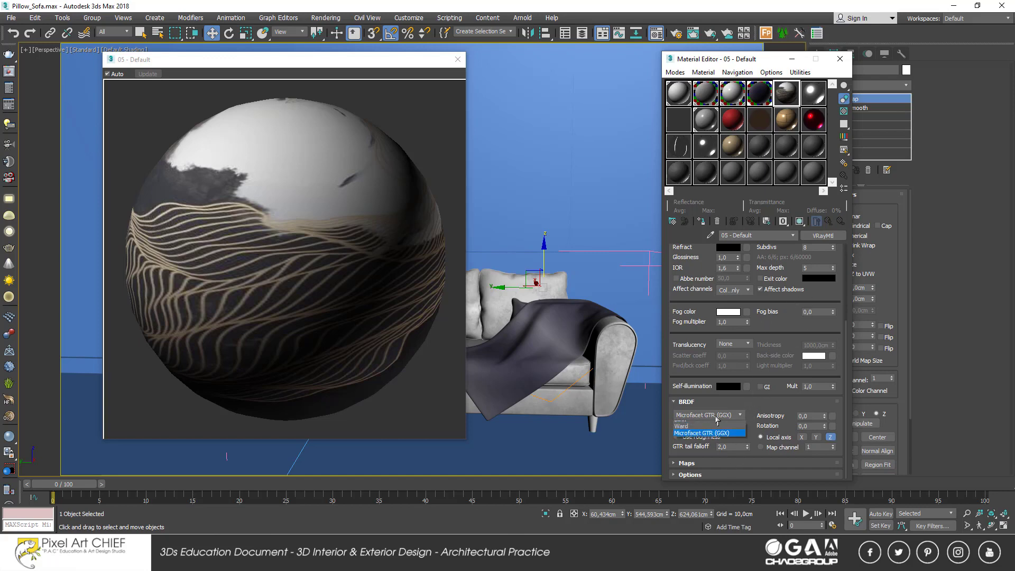
left_click(694, 433)
left_click(727, 460)
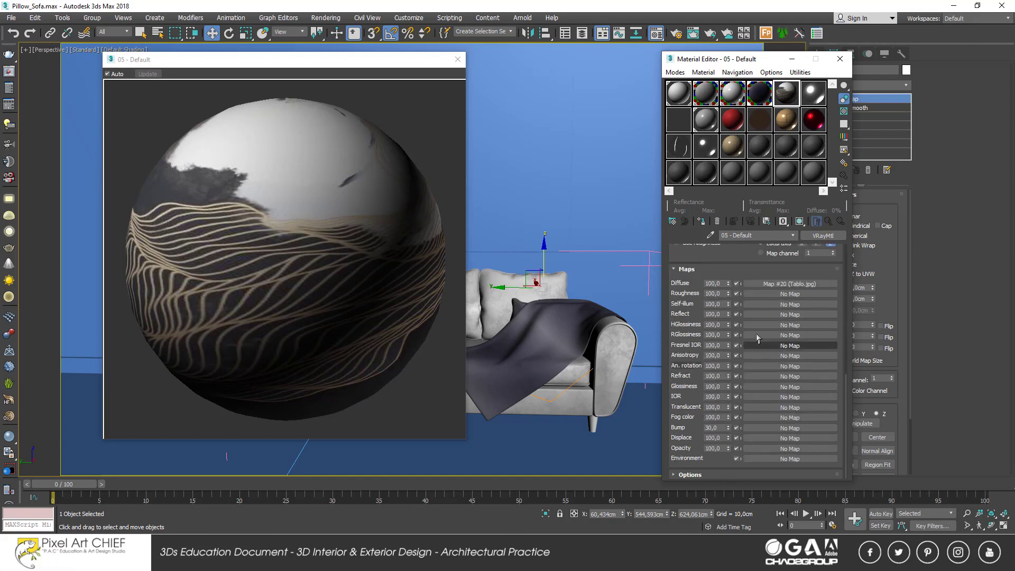
left_click_drag(755, 426, 755, 427)
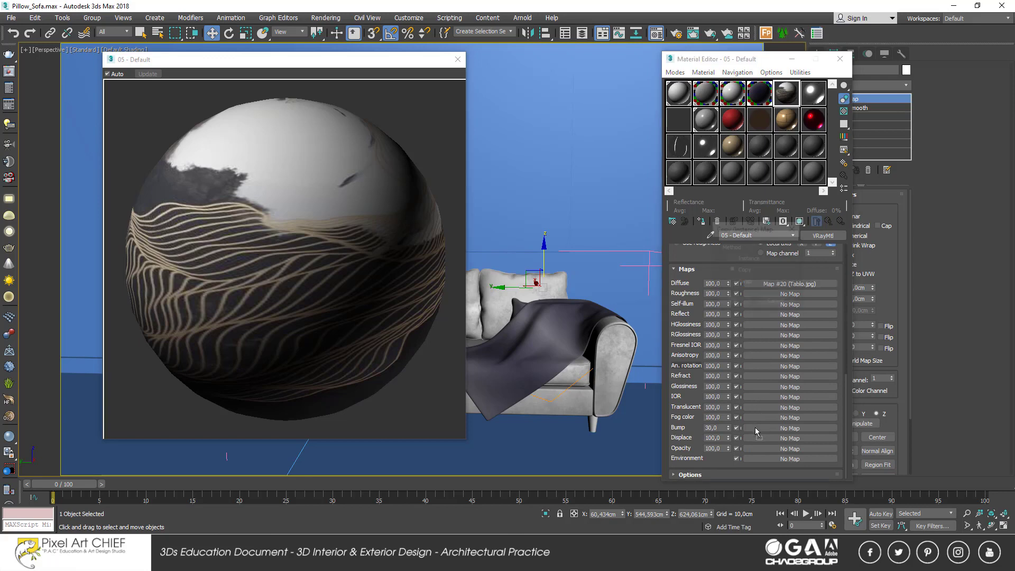
left_click(734, 316)
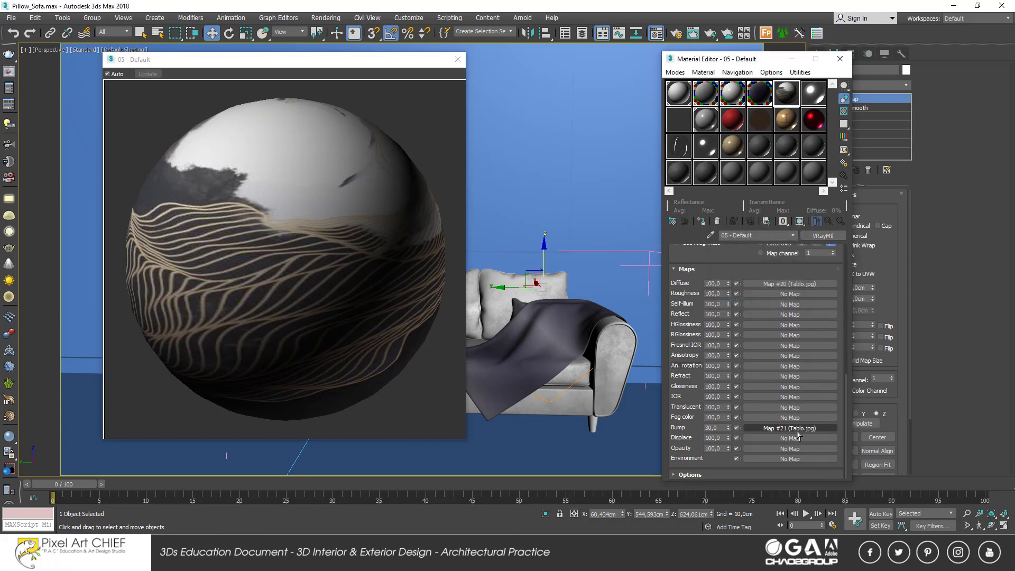
left_click_drag(720, 428, 659, 427)
type("15")
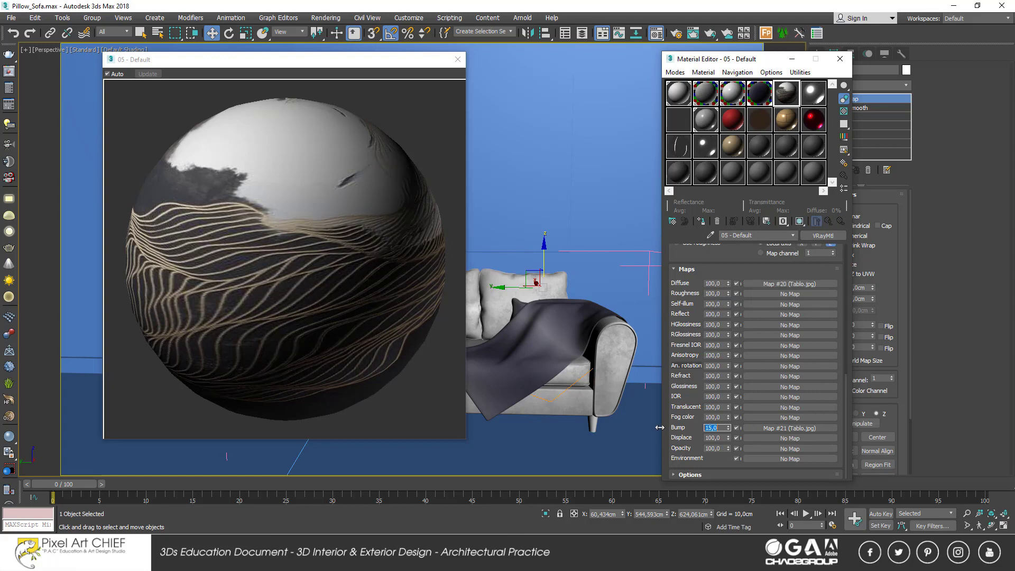
- Instance Tablo.jpg into Reflect and RGlossiness, both at 50, with a checker preview background
left_click_drag(784, 285, 776, 316)
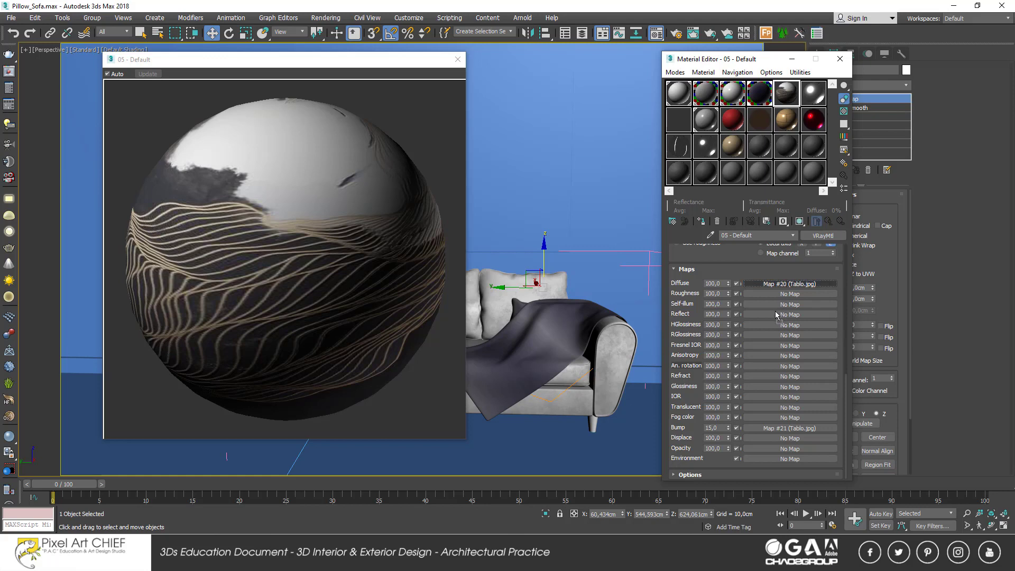
left_click(734, 303)
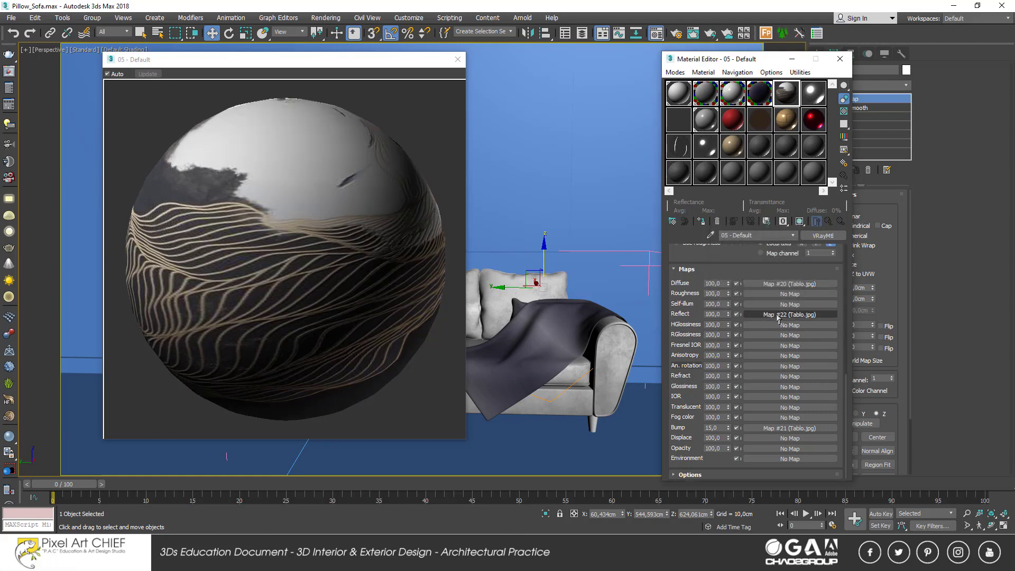
left_click_drag(767, 335, 697, 314)
left_click(735, 309)
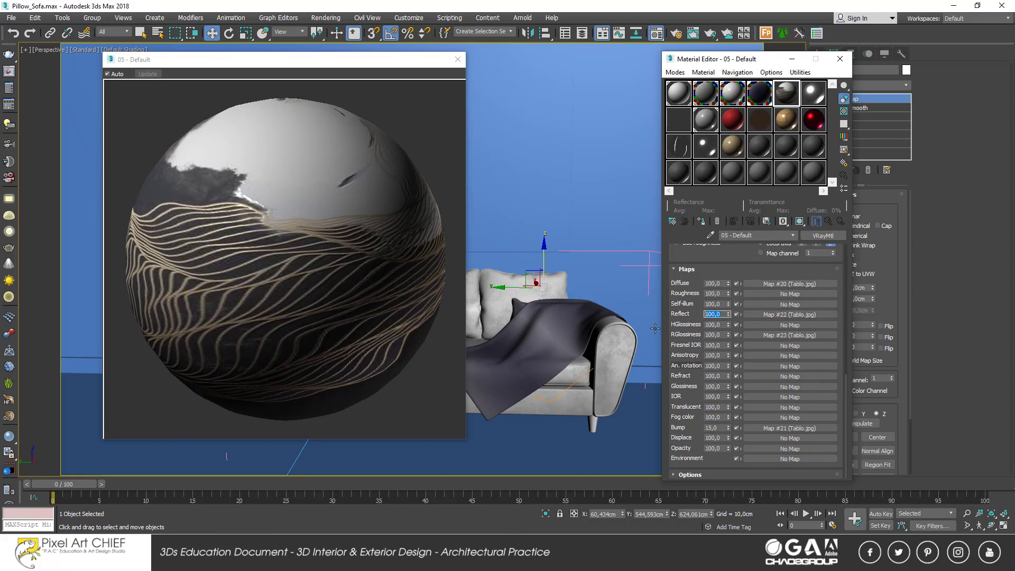
type("50")
key("Return")
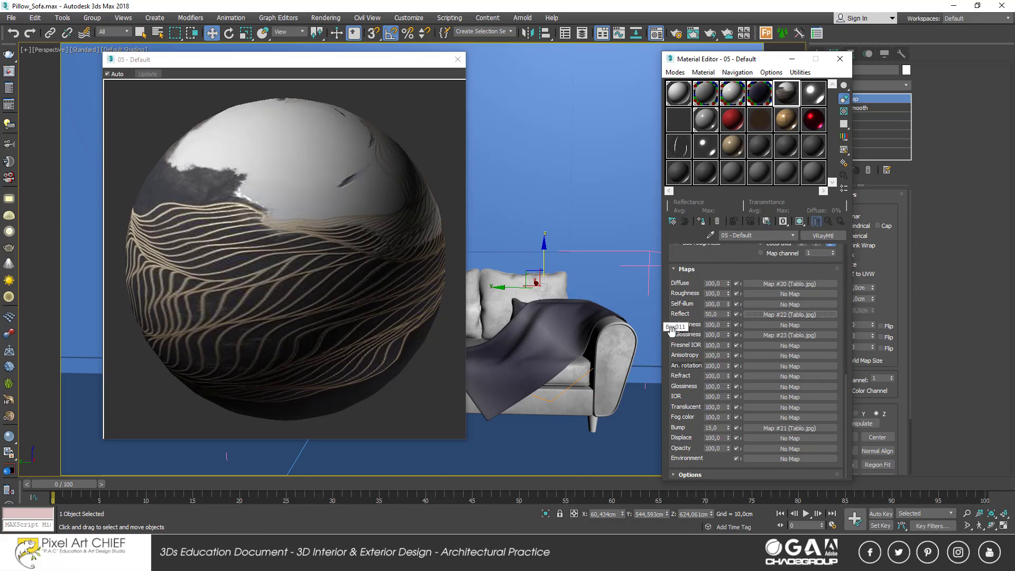
double_click(722, 333)
type("50")
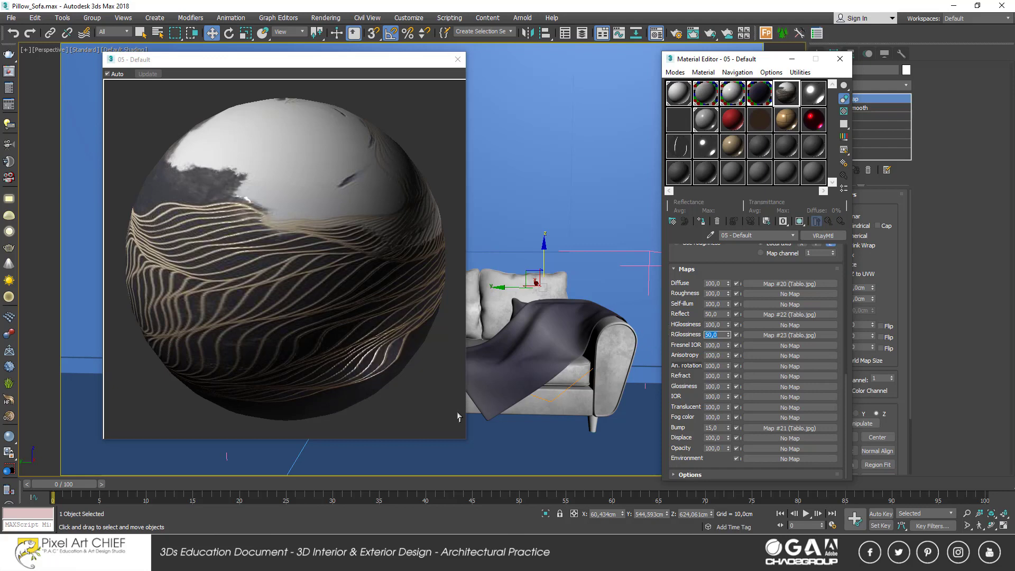
left_click(800, 221)
left_click(843, 111)
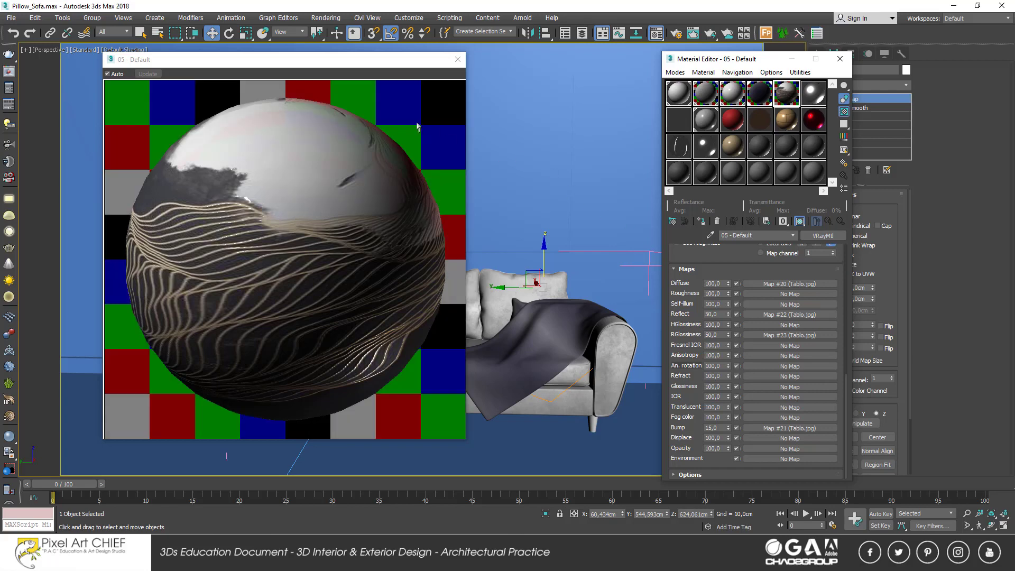
- Apply material 05 to the wall painting and add a Box UVW Map fitted to it
left_click(458, 59)
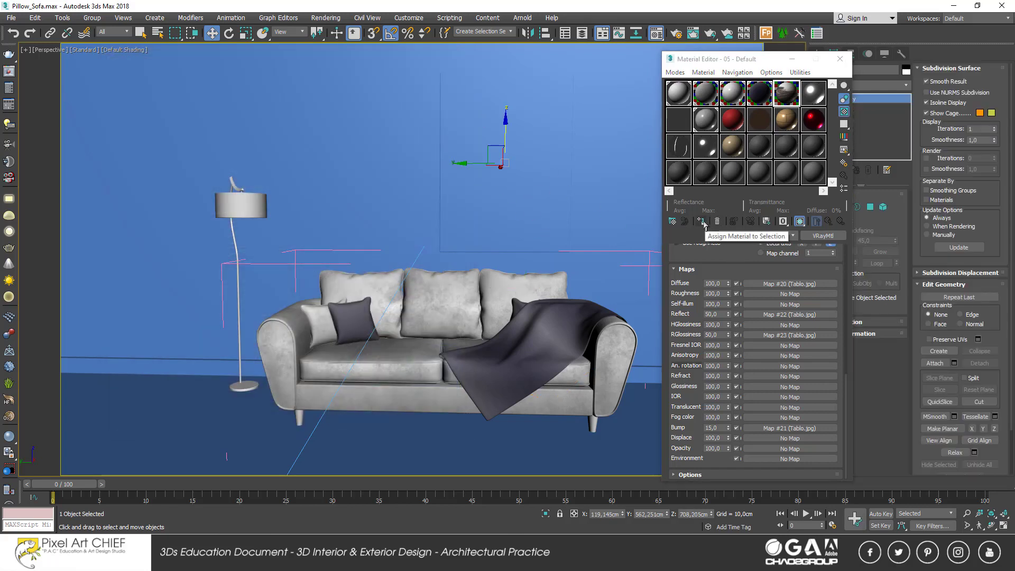
left_click(702, 221)
left_click(840, 58)
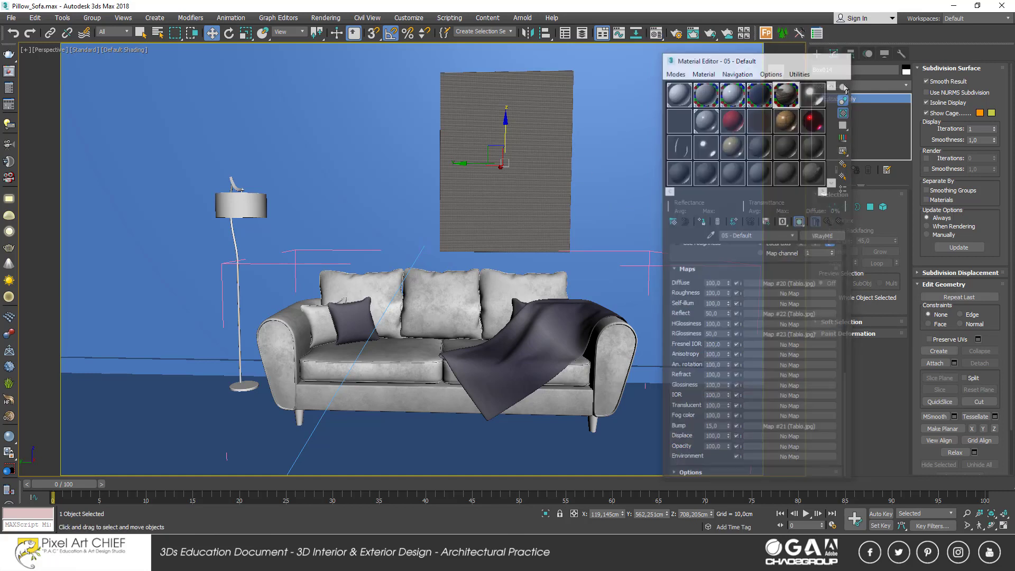
left_click(844, 86)
scroll(846, 317, "down", 15)
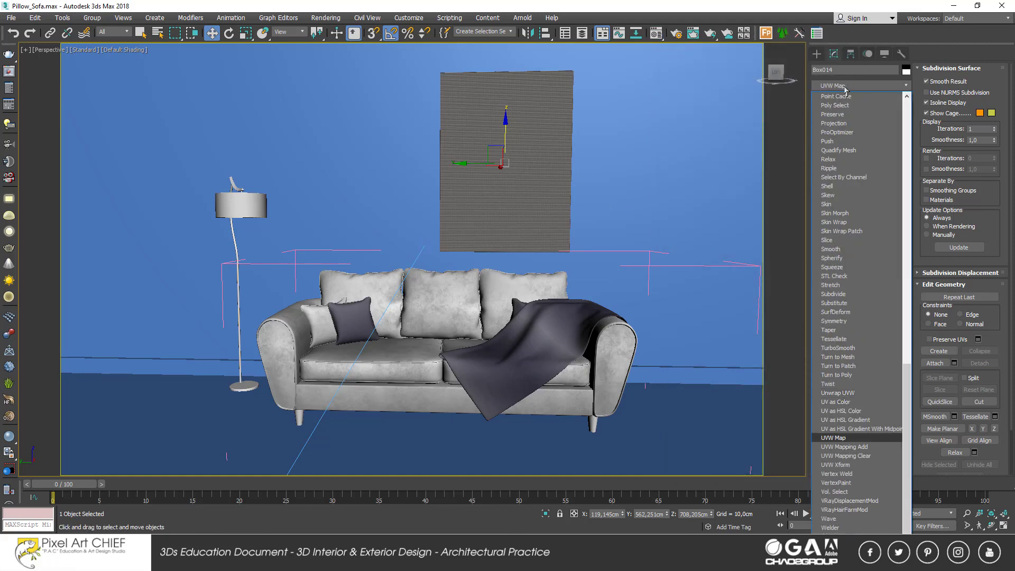
left_click(840, 400)
left_click(840, 256)
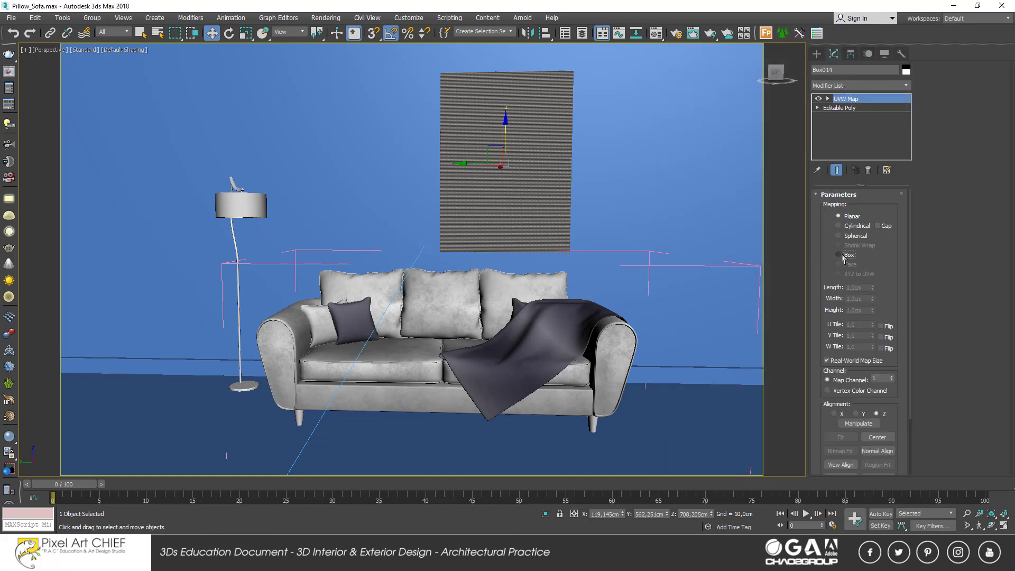
left_click(827, 361)
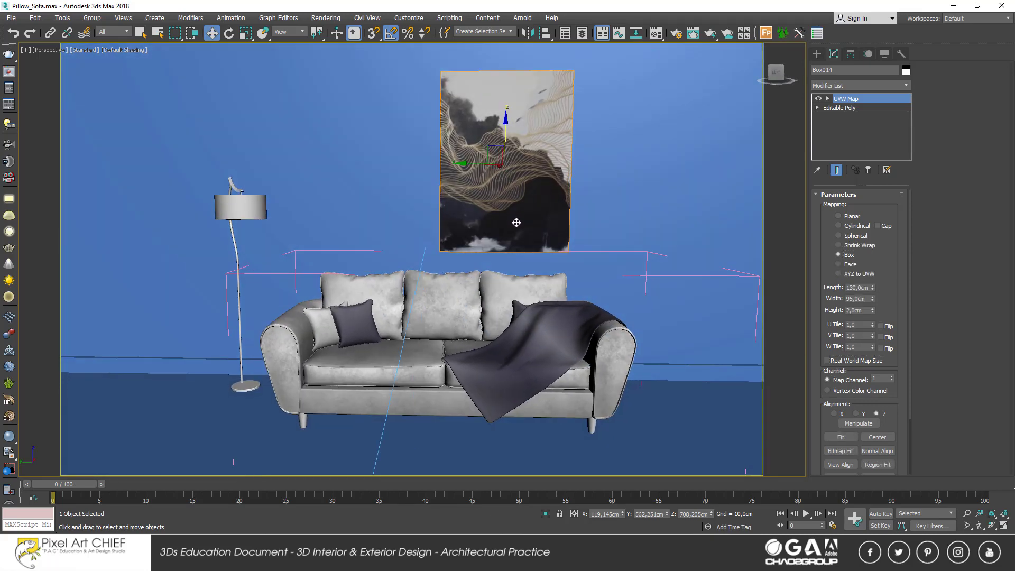
- Drag the painting's mapping gizmo height to -50,42cm
scroll(483, 207, "up", 3)
middle_click_drag(483, 207, 494, 191, "alt")
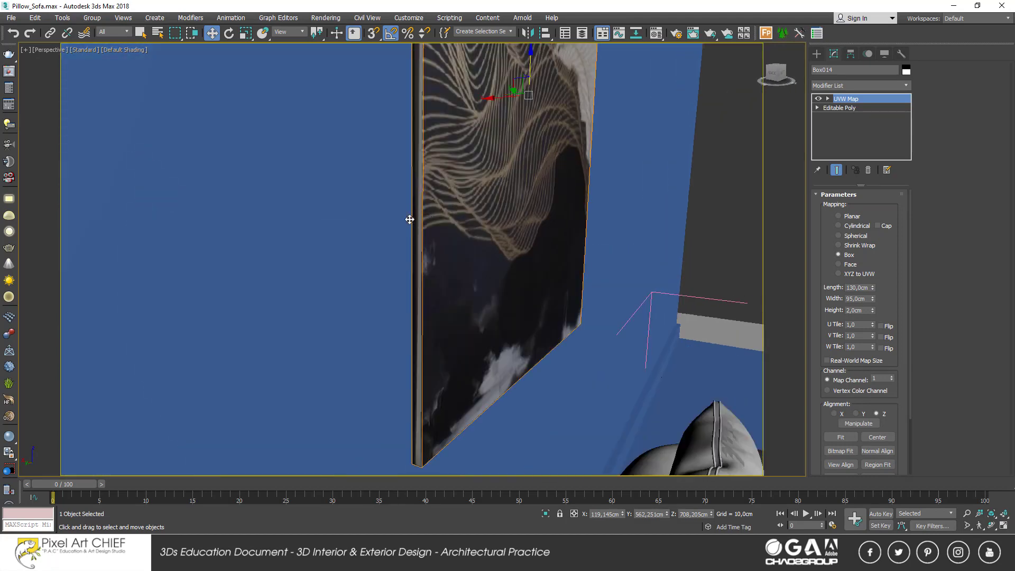
middle_click_drag(409, 219, 442, 215, "alt")
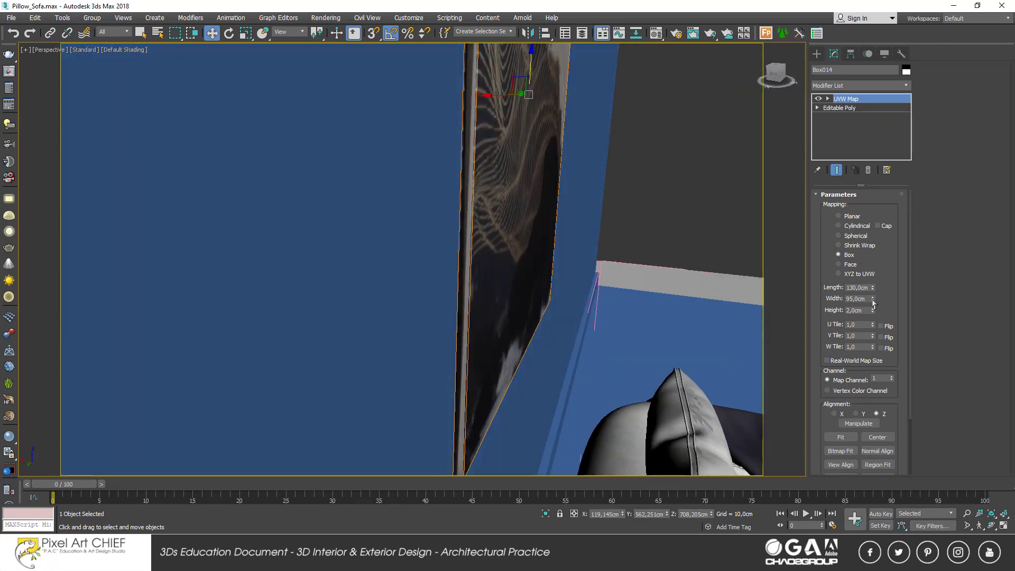
left_click_drag(871, 311, 872, 264)
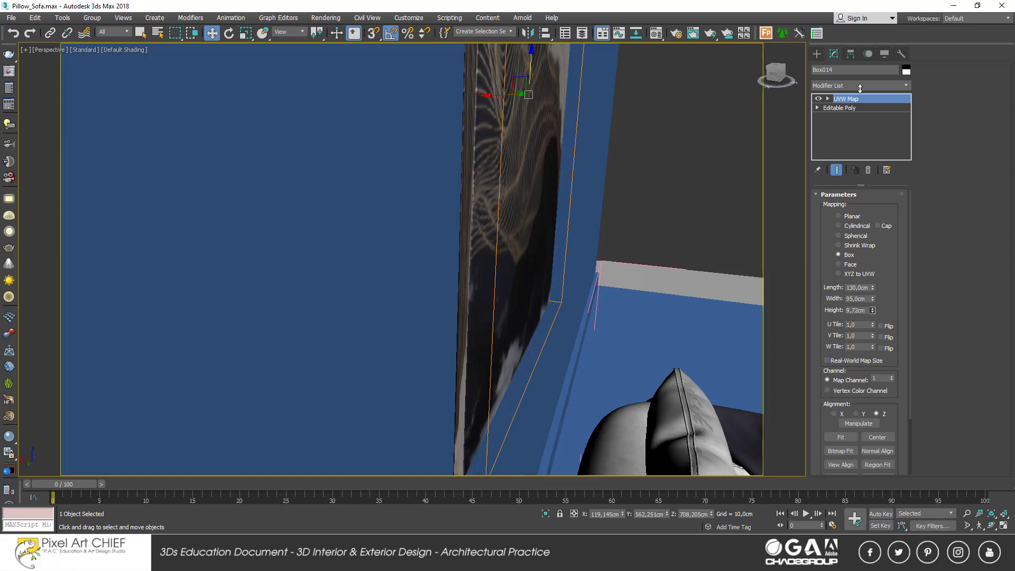
mouse_move(872, 311)
left_mouse_down()
mouse_move(800, 384)
mouse_move(744, 122)
left_mouse_up()
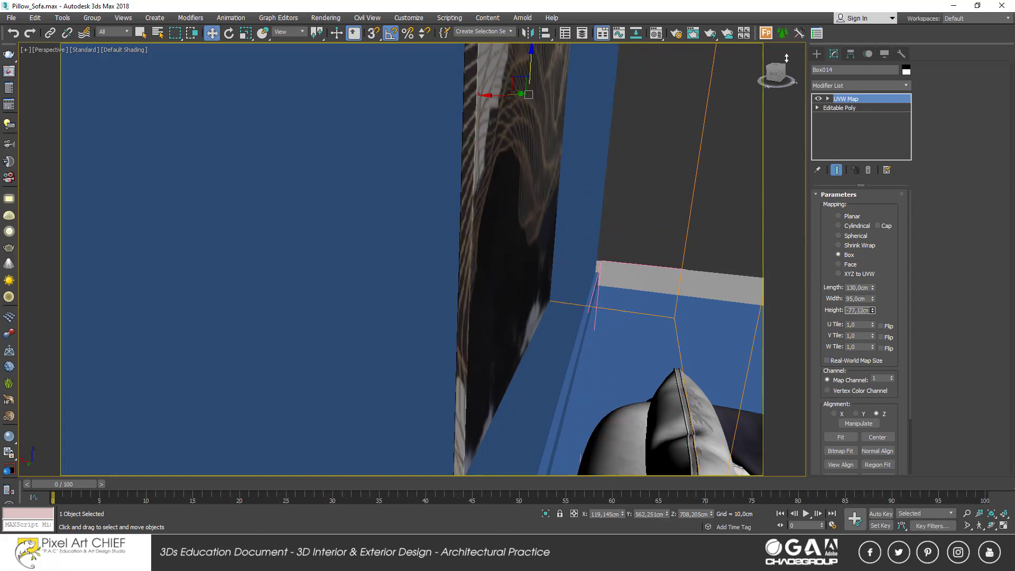
left_click_drag(744, 122, 787, 455)
scroll(501, 285, "down", 3)
scroll(501, 285, "down", 4)
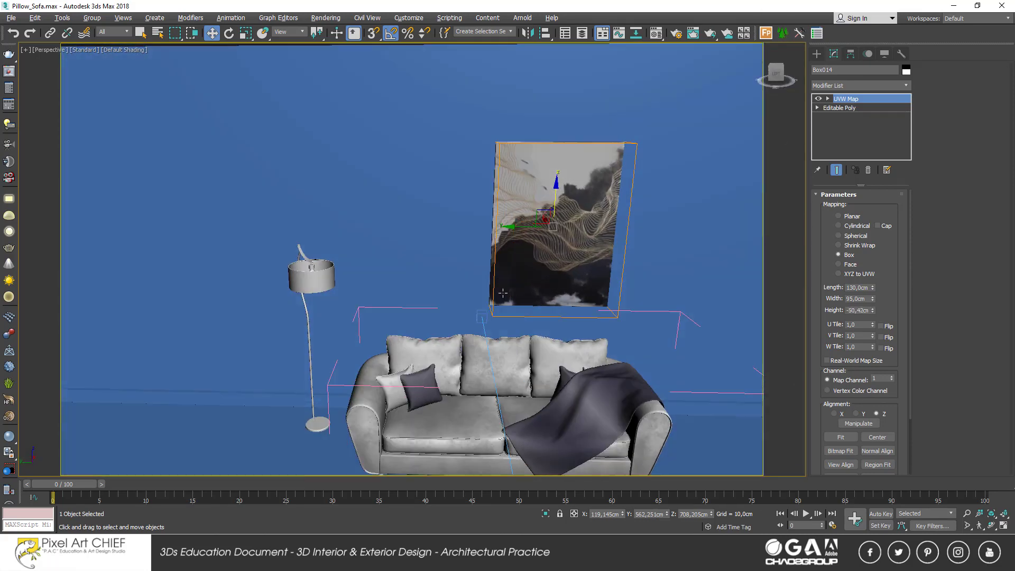
scroll(502, 285, "down", 3)
middle_click_drag(422, 317, 413, 308, "alt")
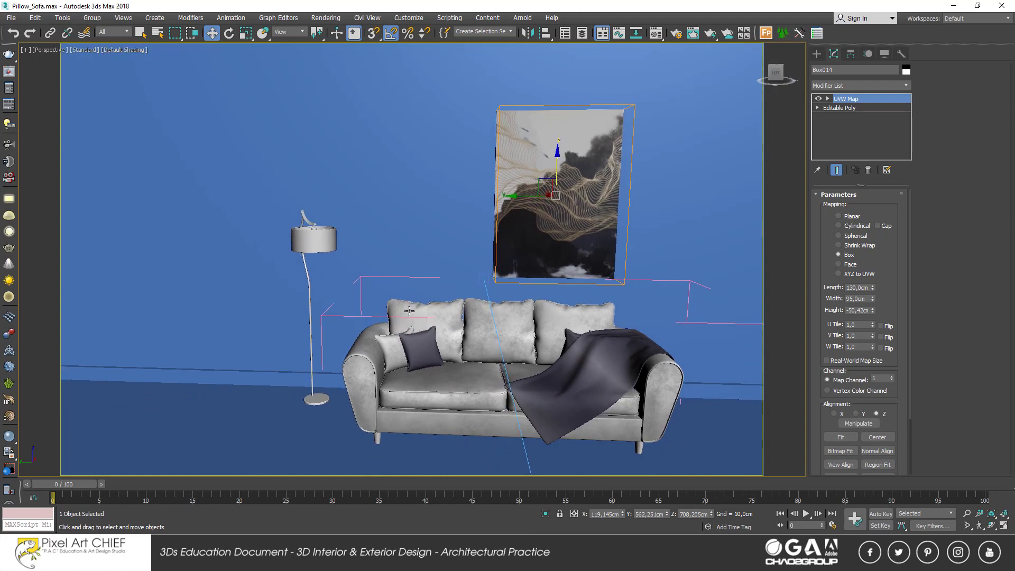
key("ctrl+s")
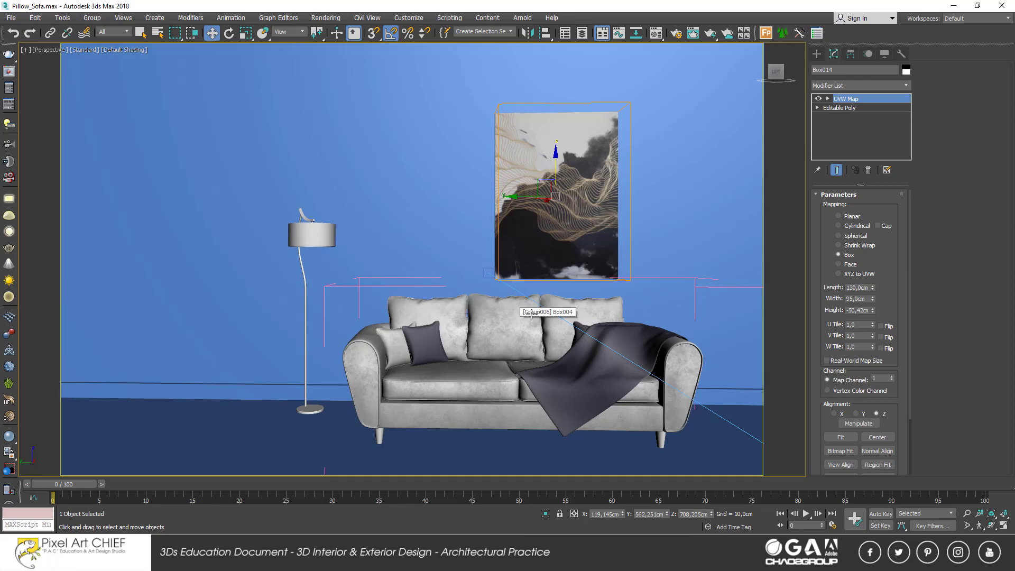
middle_click_drag(560, 315, 514, 320)
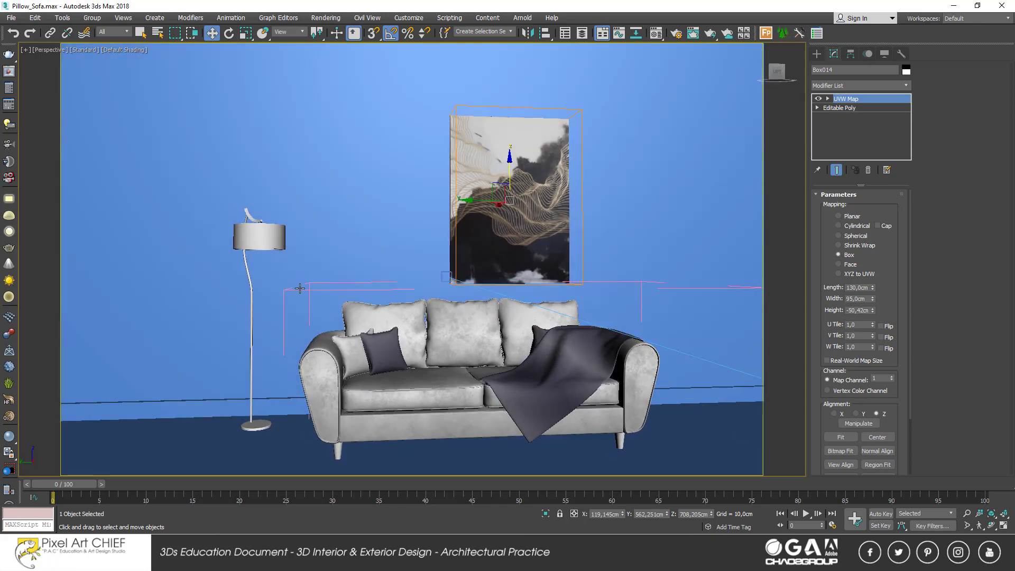
middle_click_drag(322, 289, 325, 299, "alt")
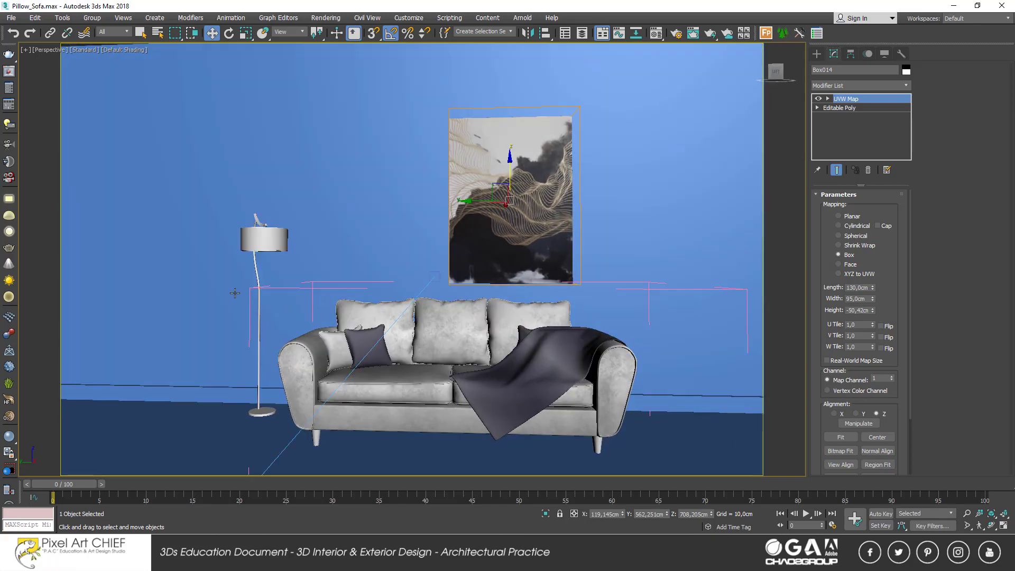
middle_click_drag(235, 292, 370, 245, "alt")
scroll(370, 246, "up", 3)
scroll(372, 243, "up", 2)
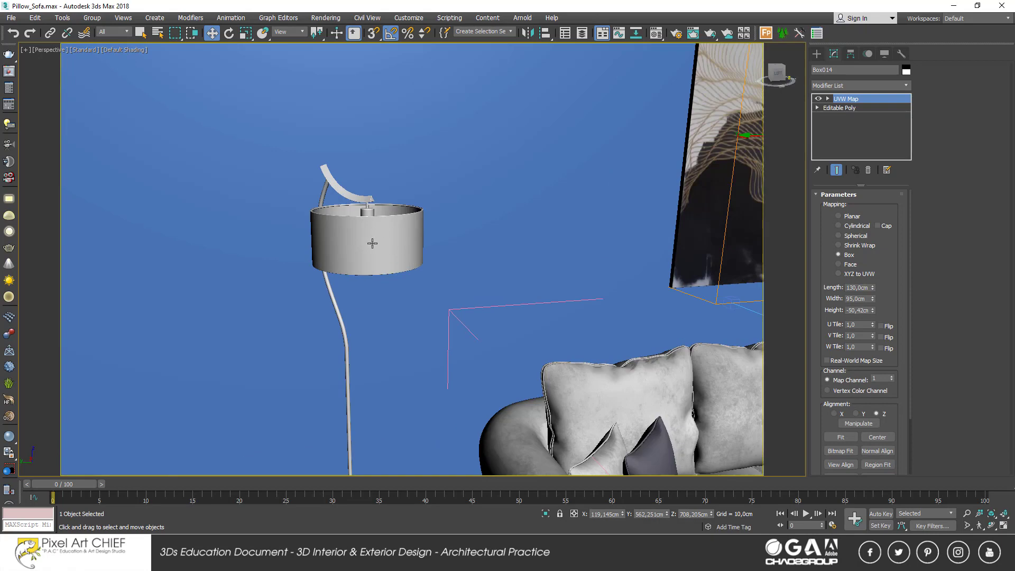
scroll(372, 243, "down", 2)
scroll(365, 306, "down", 3)
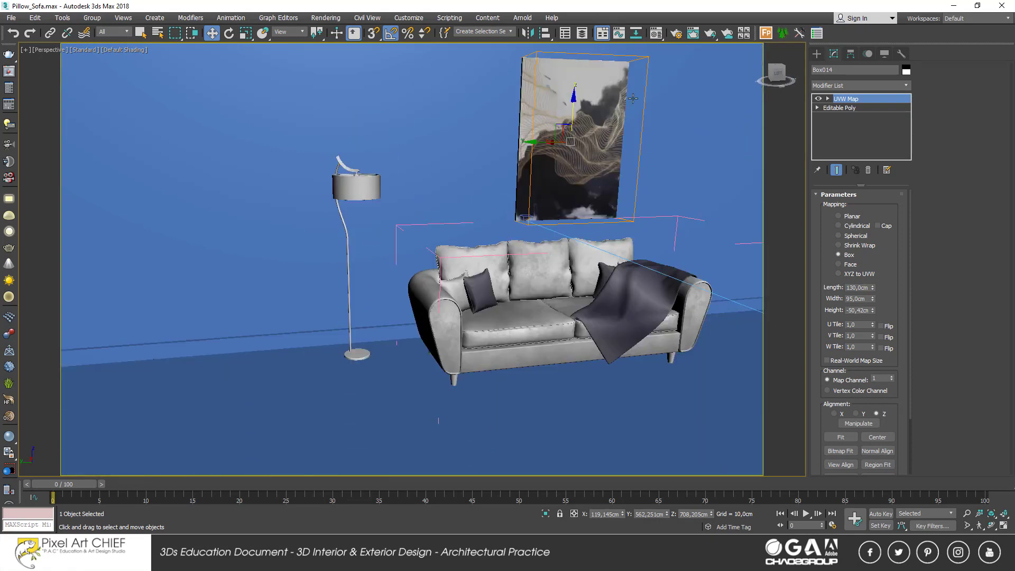
scroll(495, 285, "up", 2)
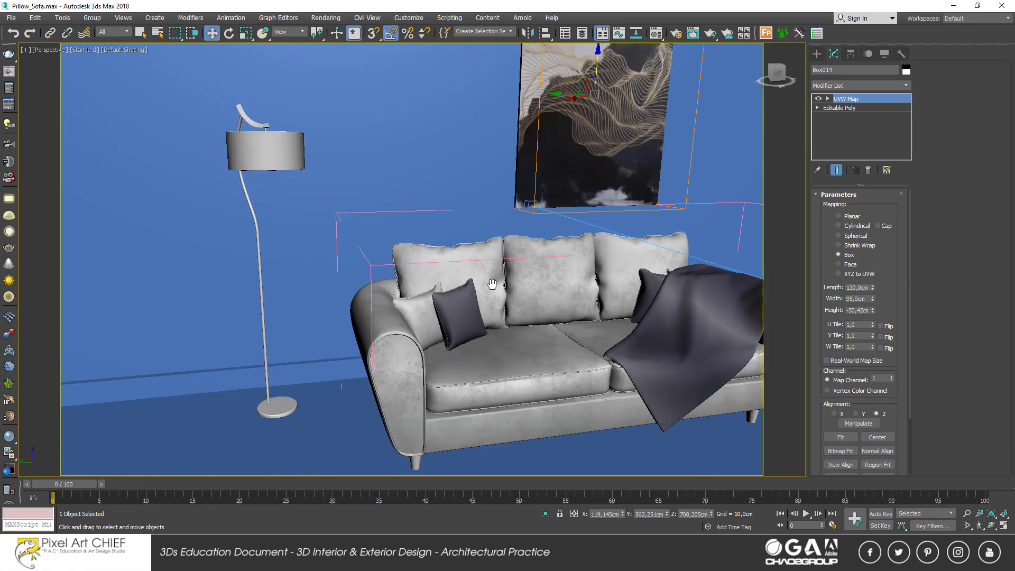
middle_click_drag(492, 284, 475, 285)
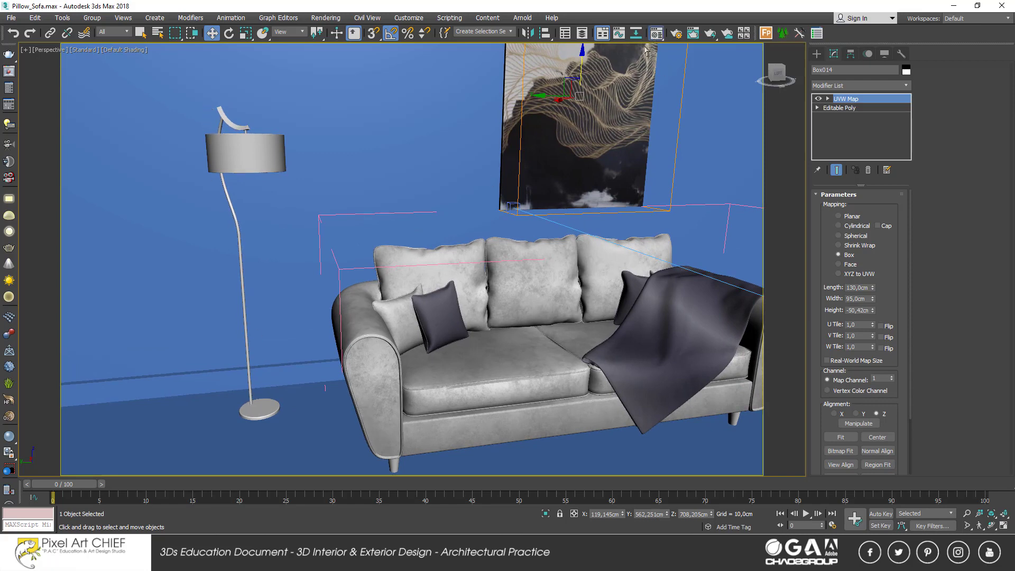
- Convert the unused 06 - Default material to a VRayMtl with a dark grey diffuse
left_click(701, 124)
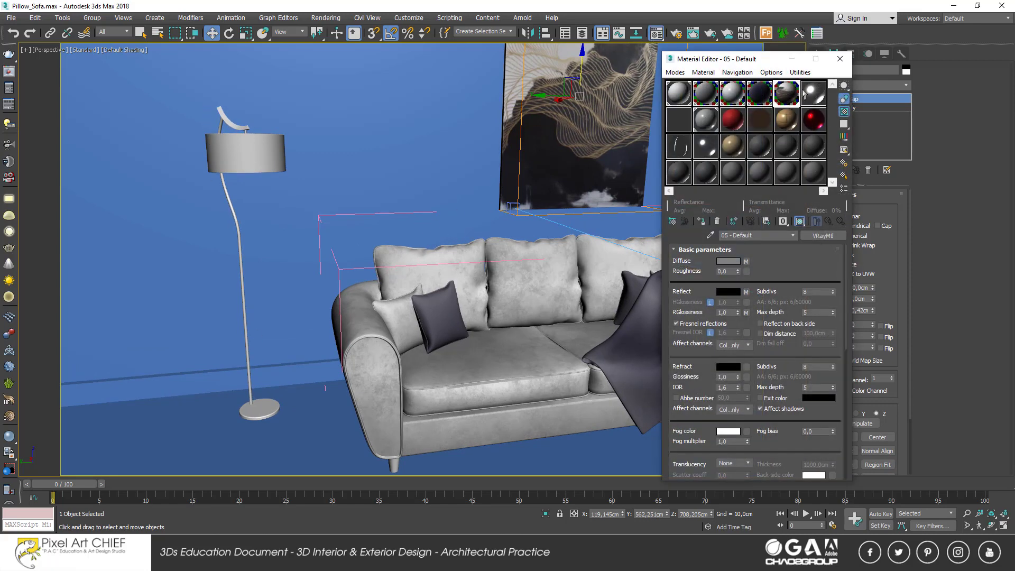
left_click(823, 235)
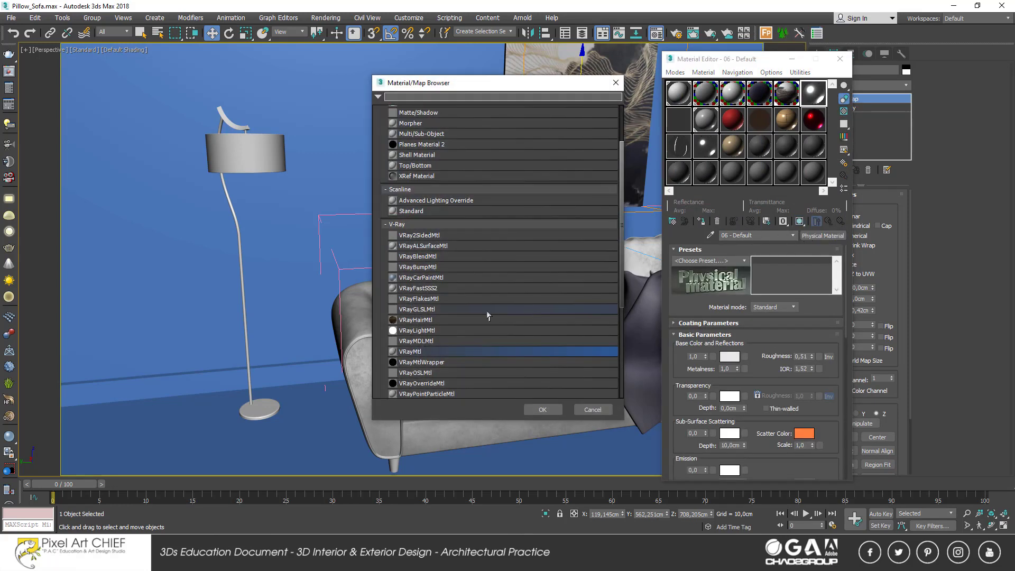
double_click(428, 353)
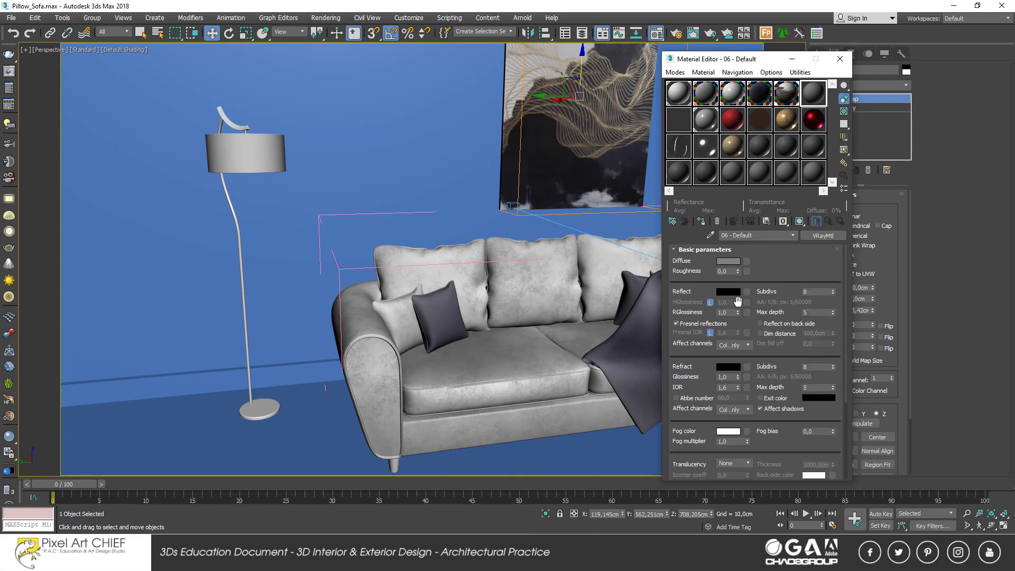
left_click(733, 267)
left_click_drag(213, 108, 211, 148)
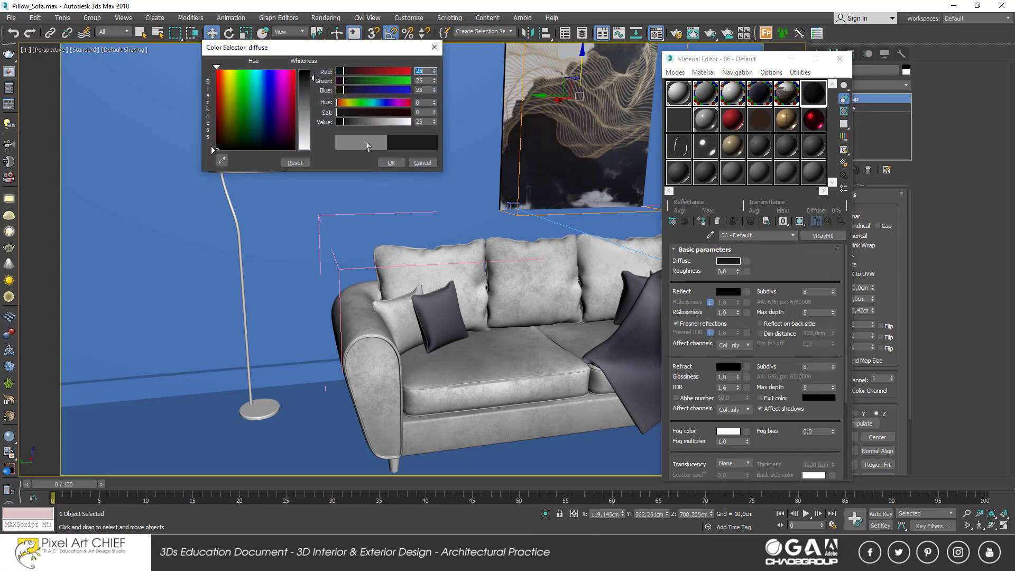
left_click(389, 163)
- Set the reflection colour to mid grey with brightness 140
left_click(727, 291)
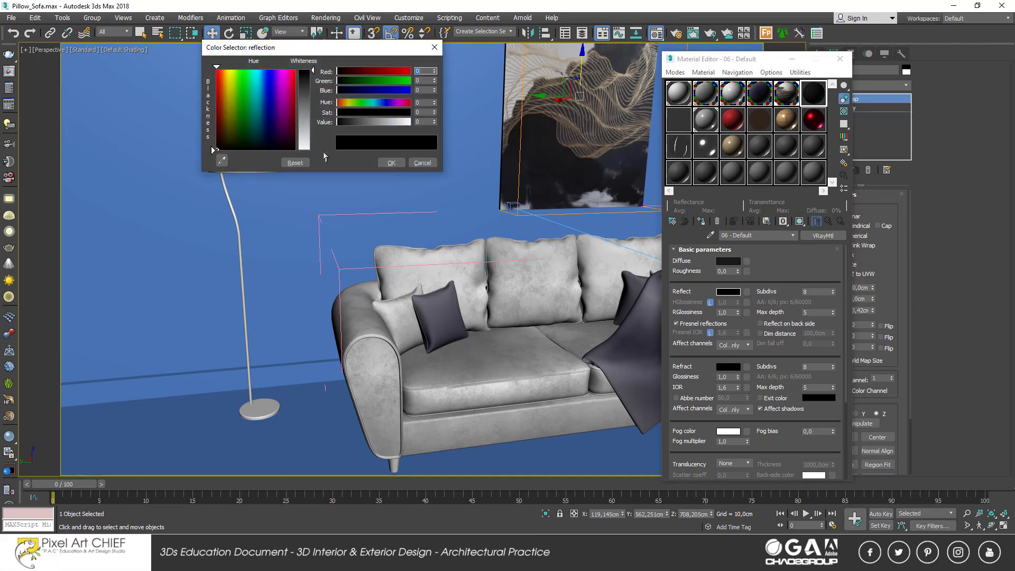
left_click_drag(303, 113, 304, 110)
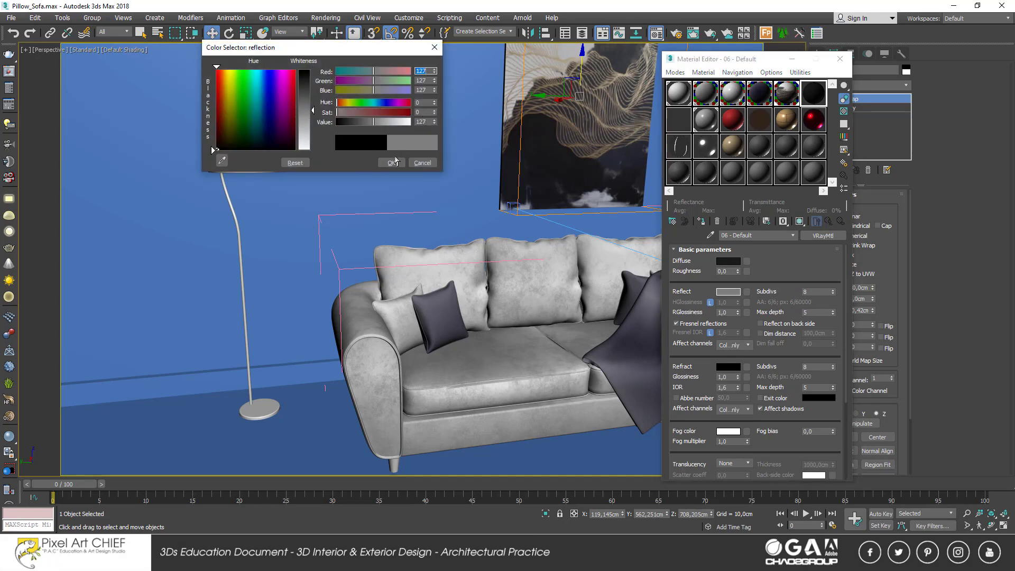
left_click(424, 122)
key("Return")
left_click(391, 162)
type("0,7")
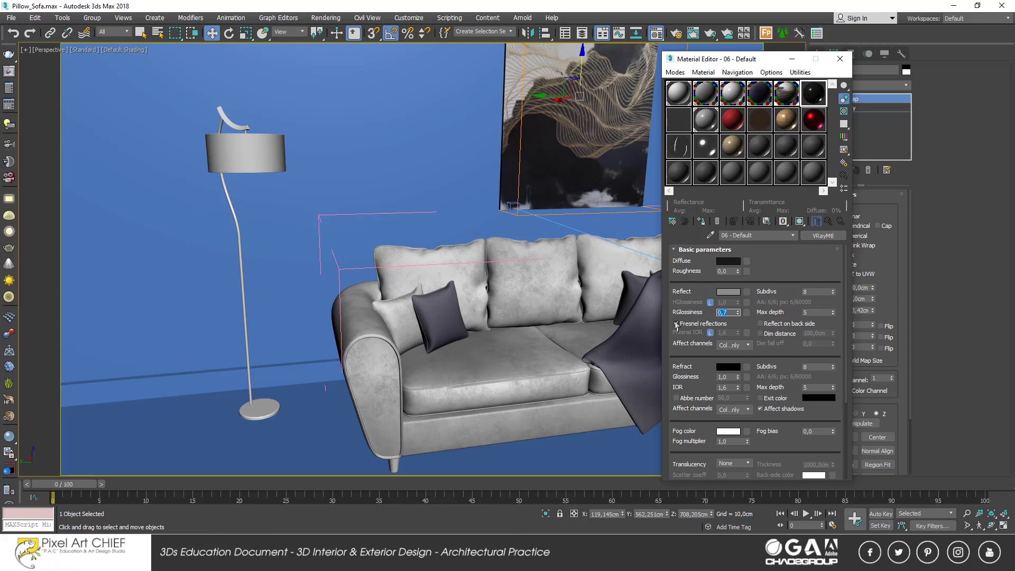
- Turn off Fresnel reflections, show the checkered background and viewport material, and enlarge the preview
left_click(707, 323)
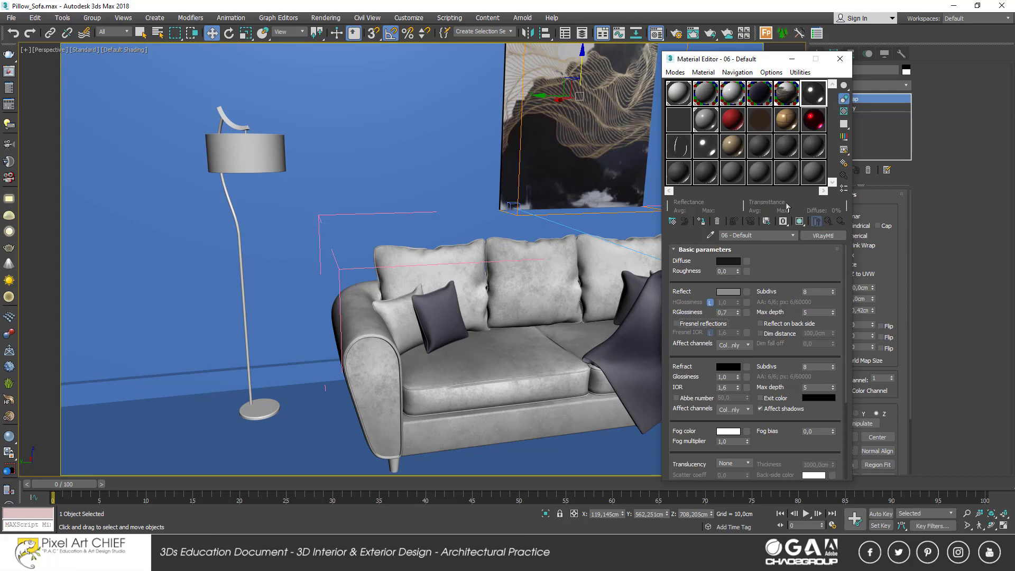
left_click(798, 221)
left_click(843, 111)
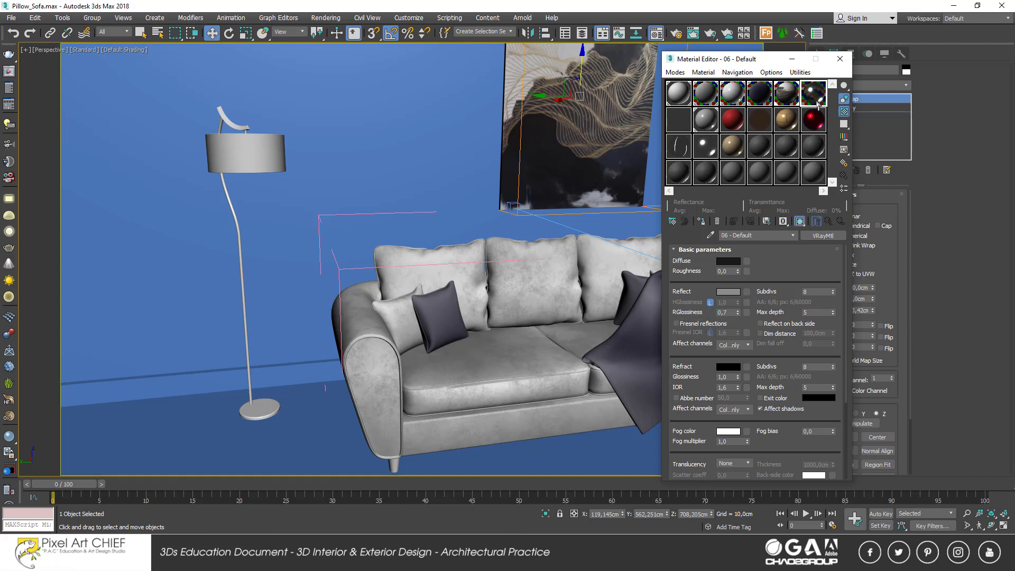
double_click(818, 103)
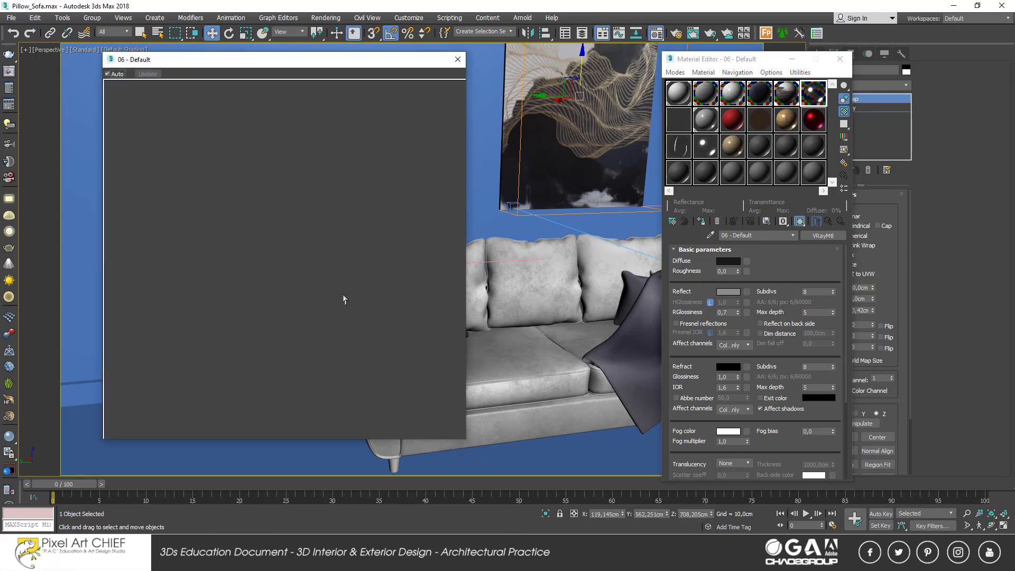
- Lighten the 06 - Default diffuse to grey 185, then select the reflection glossiness value
left_click(726, 267)
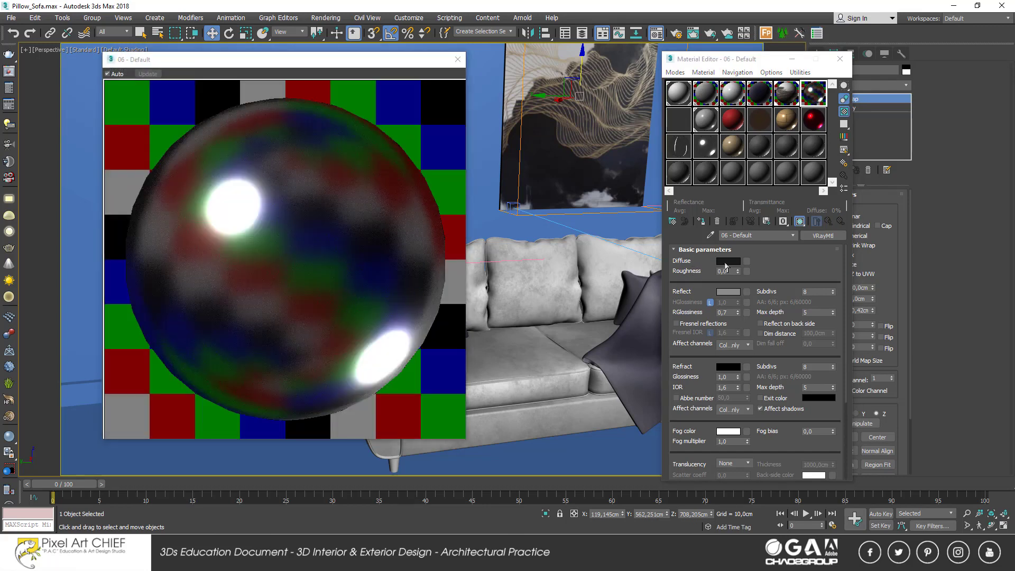
left_click_drag(313, 69, 311, 139)
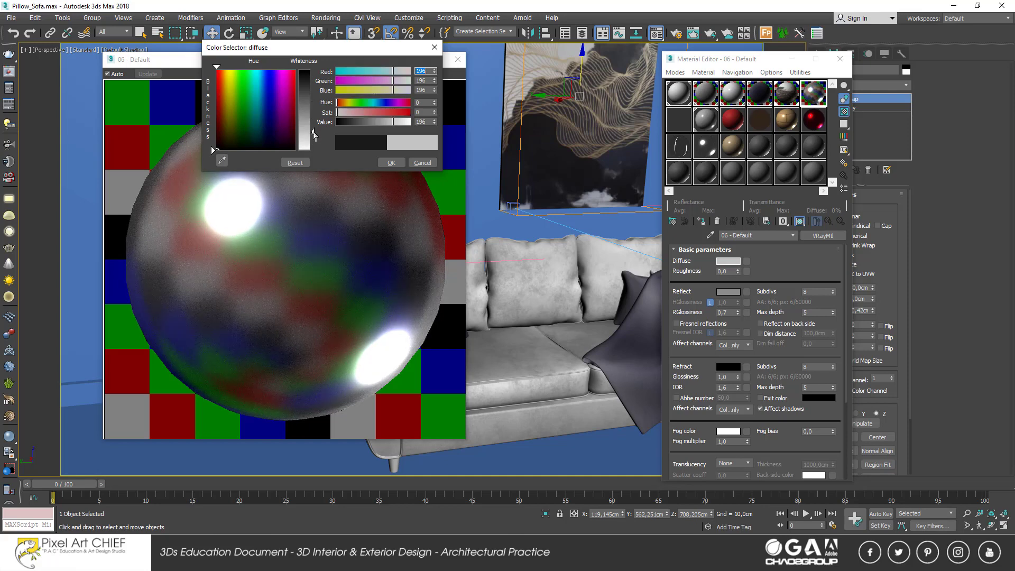
left_click_drag(393, 122, 387, 121)
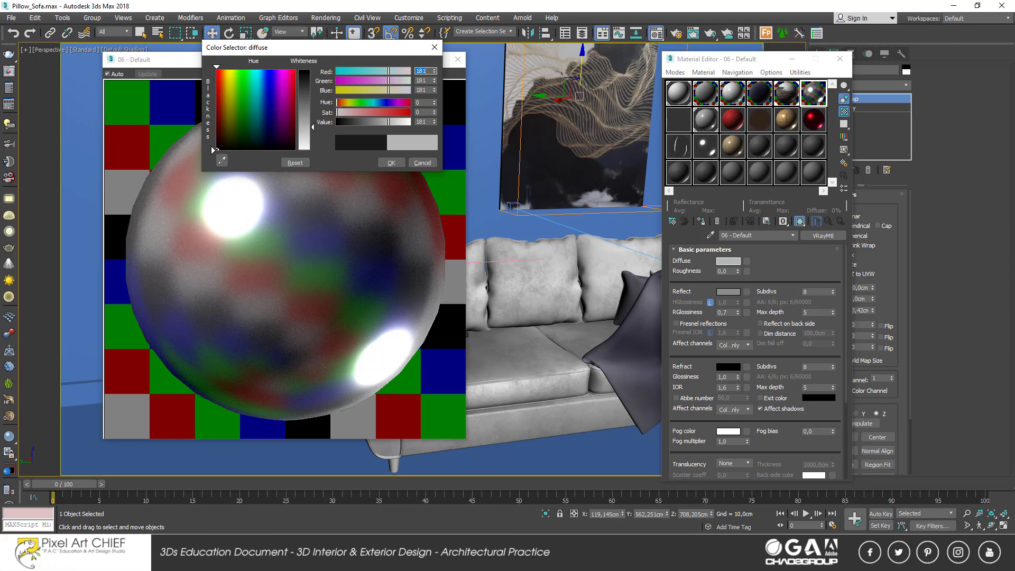
left_click_drag(300, 150, 301, 148)
left_click_drag(725, 314, 710, 311)
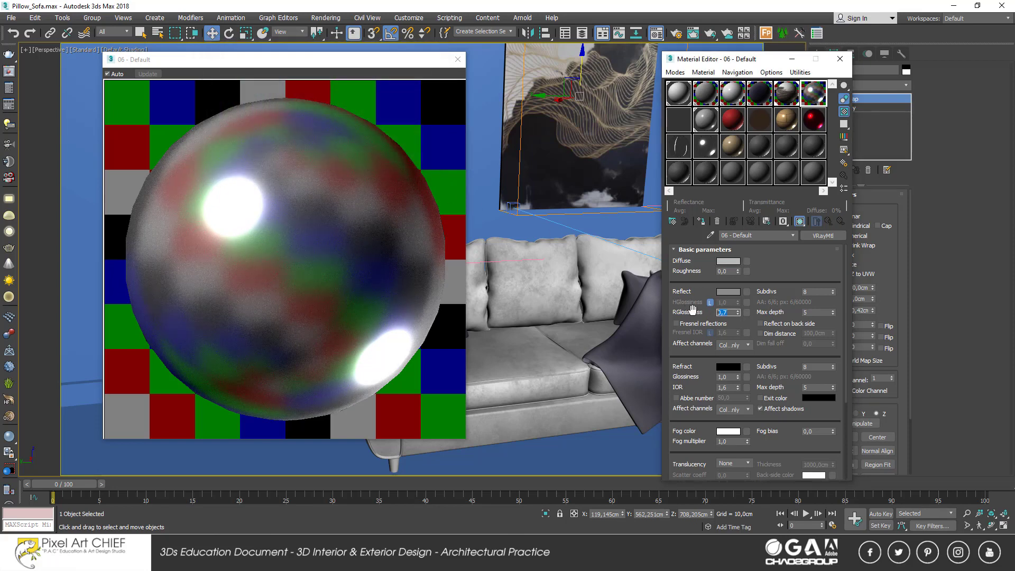
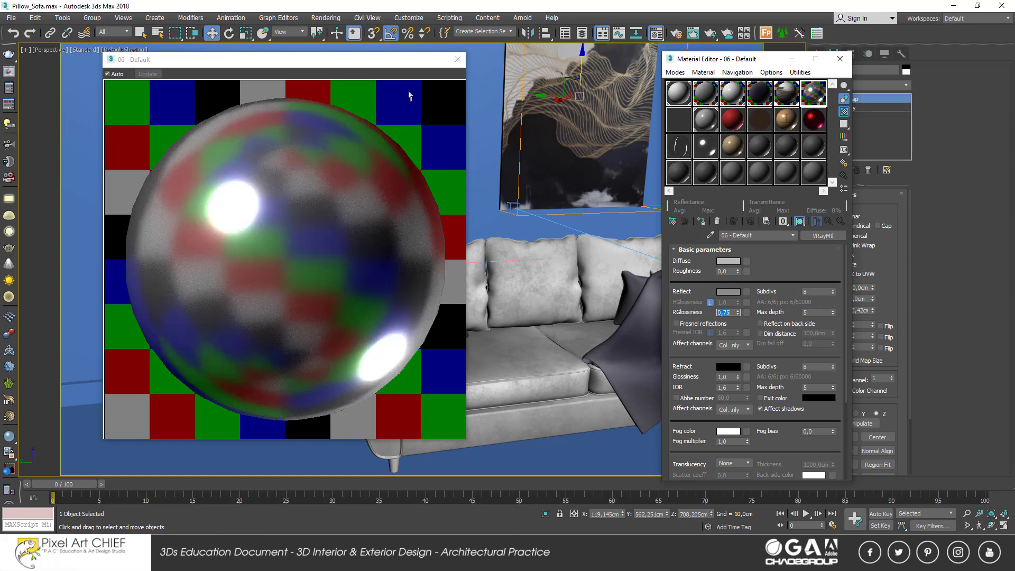
- Close the material preview and zoom in on the floor lamp beside the sofa
left_click(458, 59)
scroll(285, 212, "up", 3)
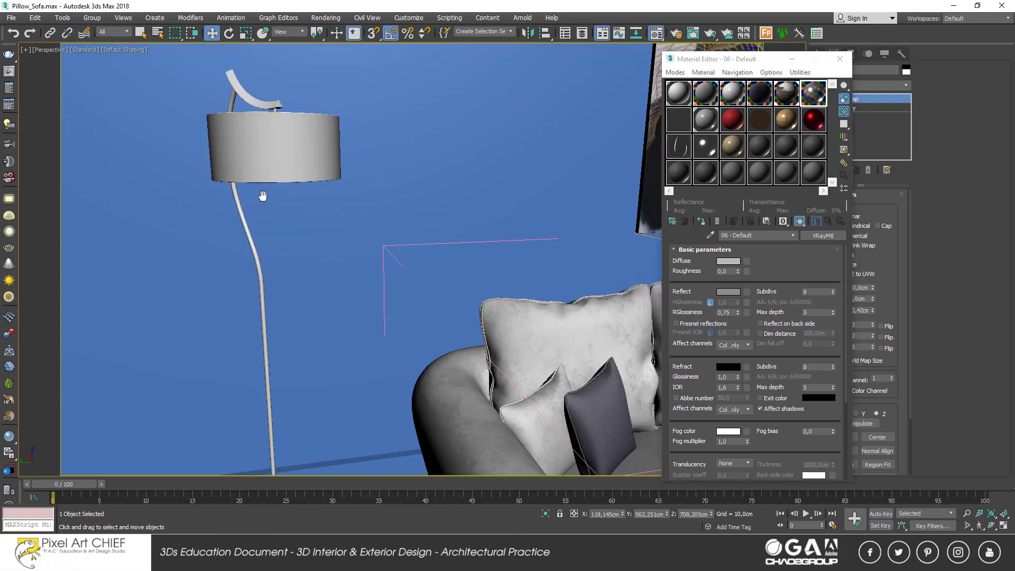
scroll(296, 218, "up", 2)
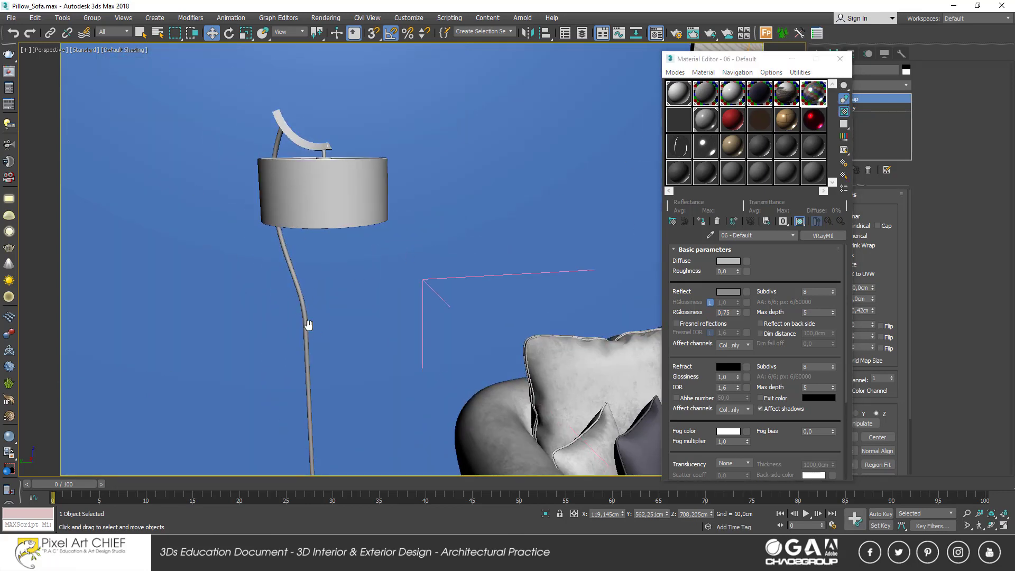
middle_click_drag(297, 284, 409, 299)
scroll(409, 299, "up", 3)
scroll(407, 328, "up", 2)
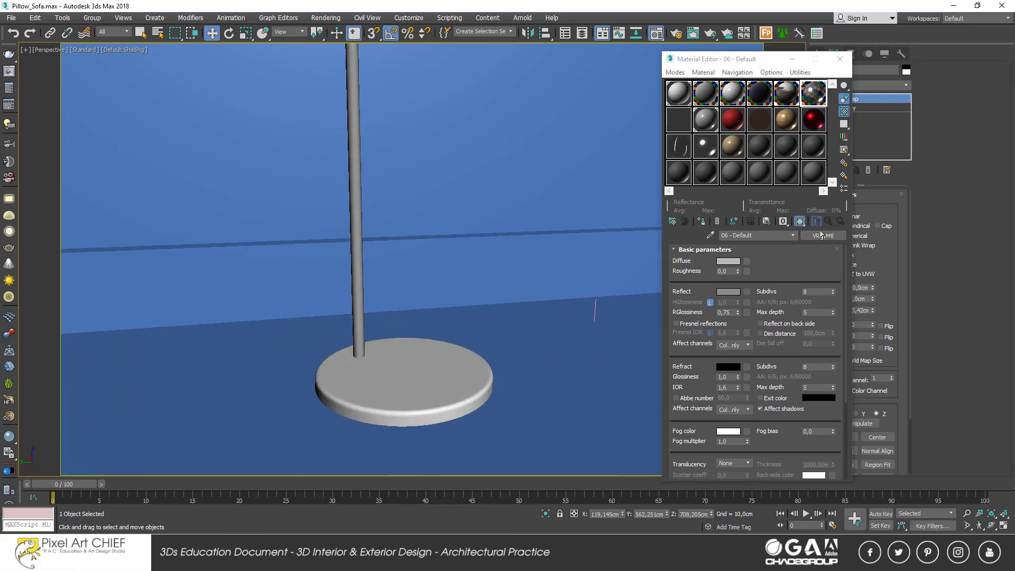
- Select the floor lamp group and display it with Edged Faces shading
left_click(405, 360)
scroll(404, 360, "down", 3)
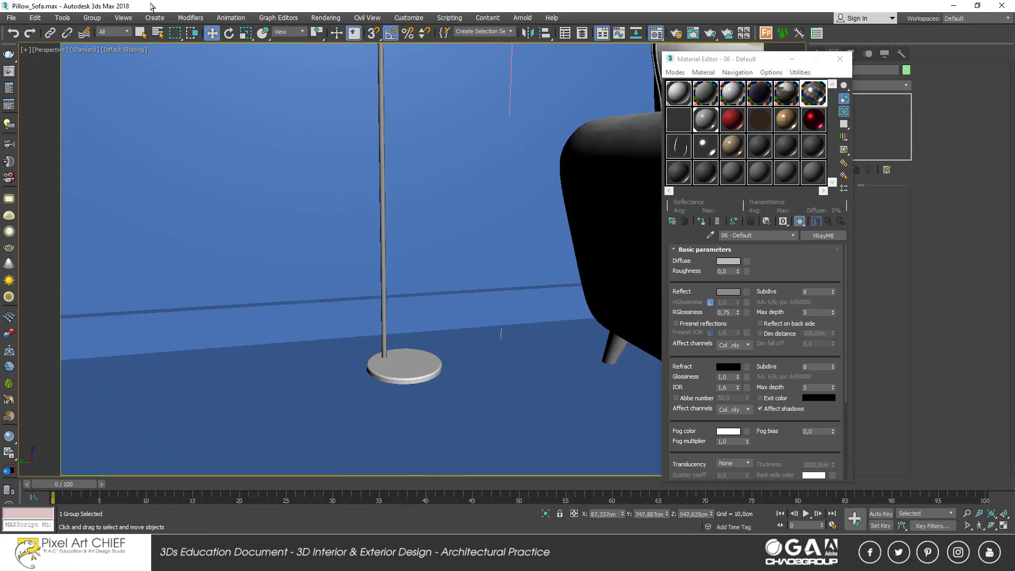
scroll(397, 417, "up", 1)
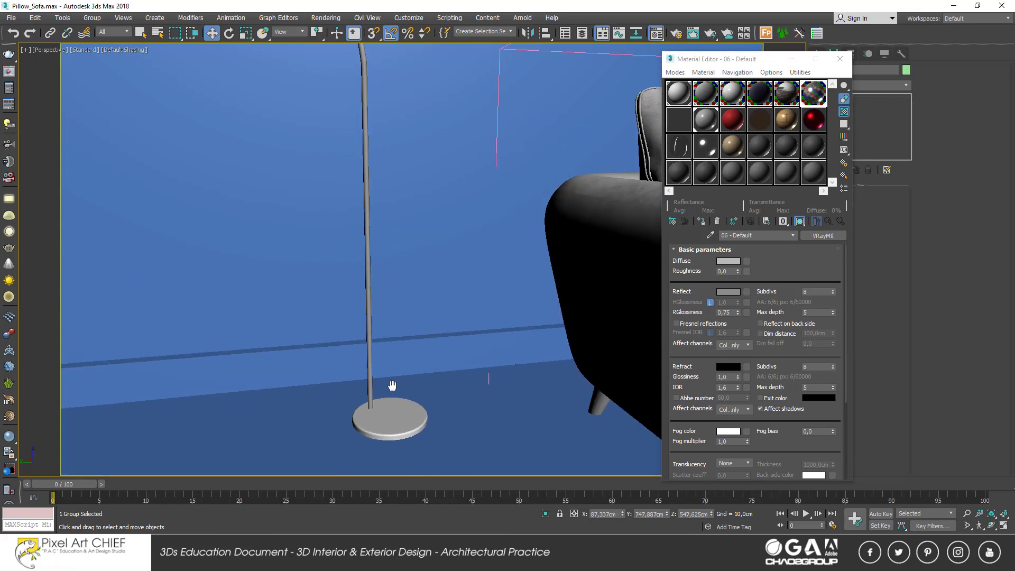
left_click(120, 50)
left_click(247, 173)
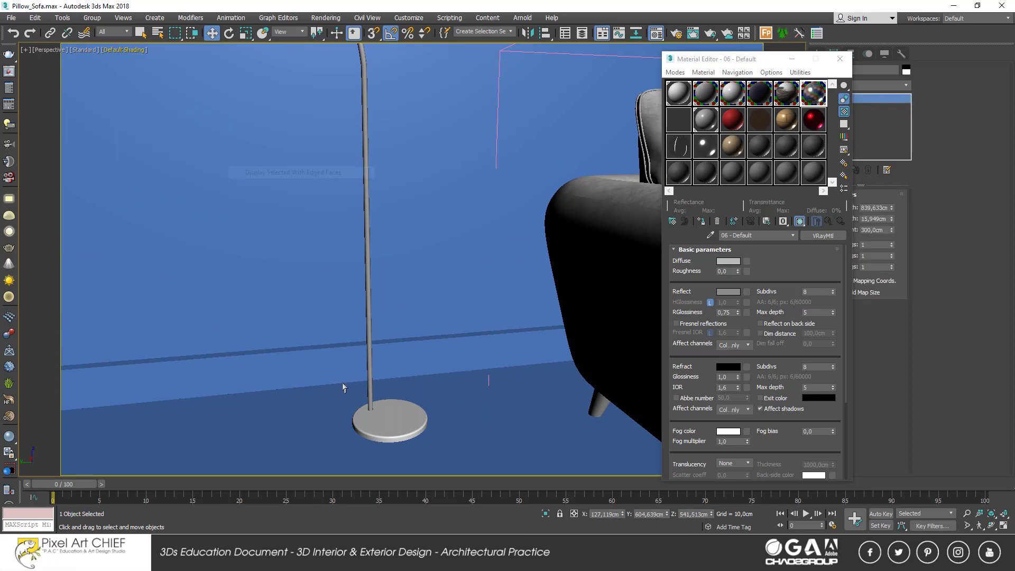
left_click(373, 393)
left_click(92, 18)
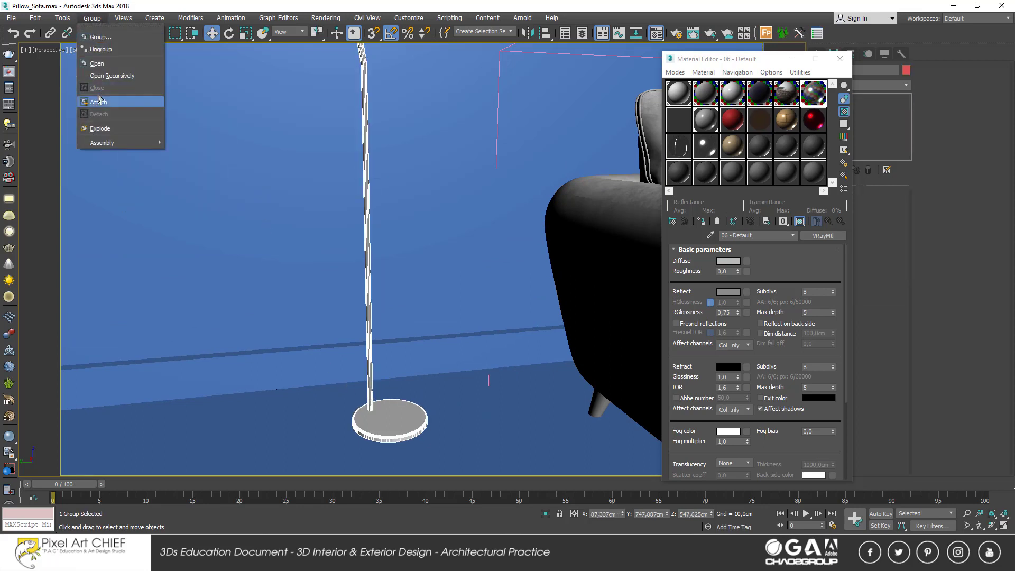
- Open the lamp group and select its base, pole, curved arm and rod
left_click(112, 76)
left_click(374, 417)
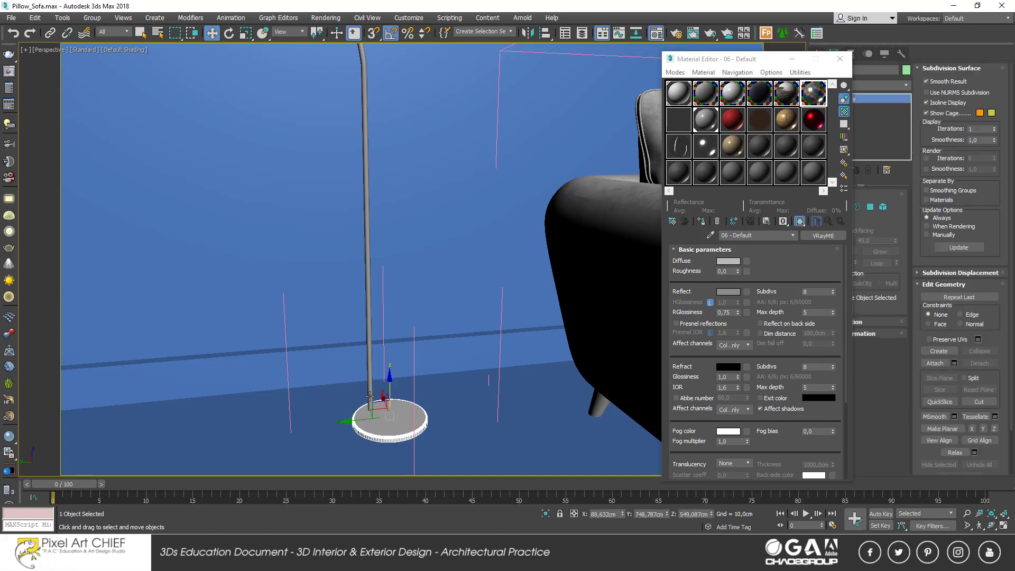
left_click(364, 275, "ctrl")
middle_click_drag(364, 275, 354, 243, "alt")
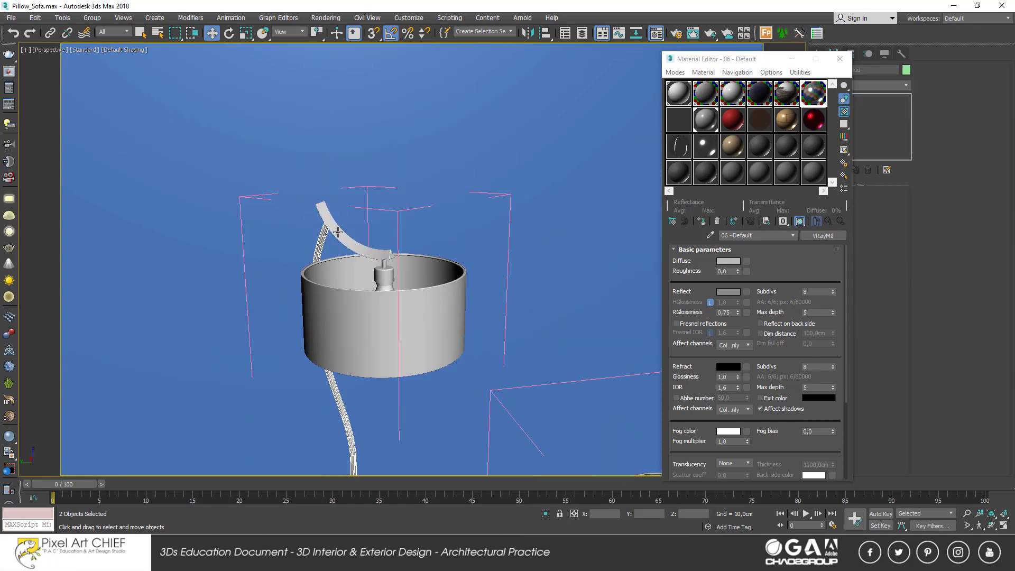
left_click(337, 232, "ctrl")
scroll(374, 263, "up", 2)
scroll(392, 286, "up", 3)
scroll(391, 293, "up", 2)
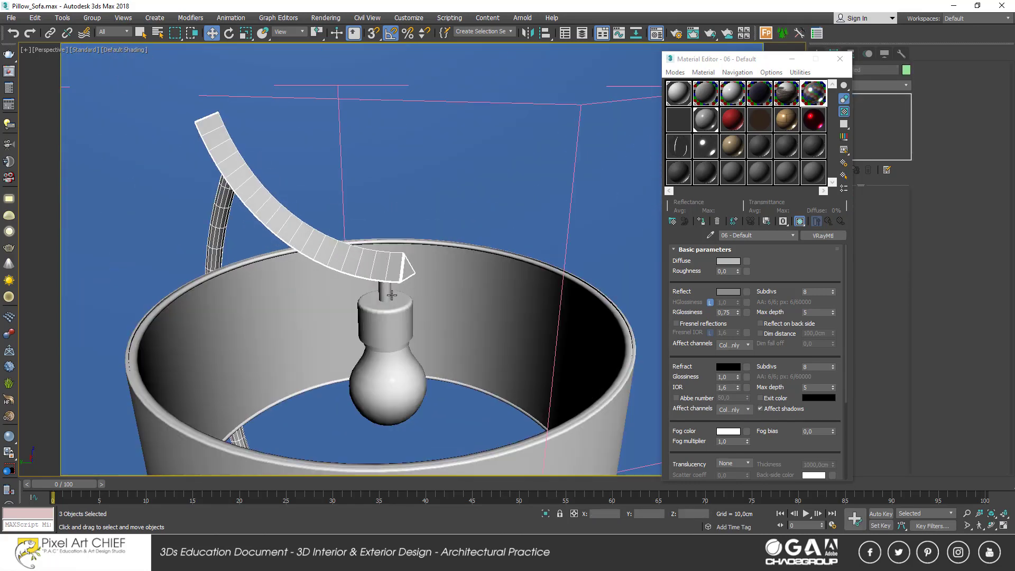
left_click(391, 295, "ctrl")
- Assign 06 - Default to those parts and darken its Diffuse value to 139
left_click(701, 221)
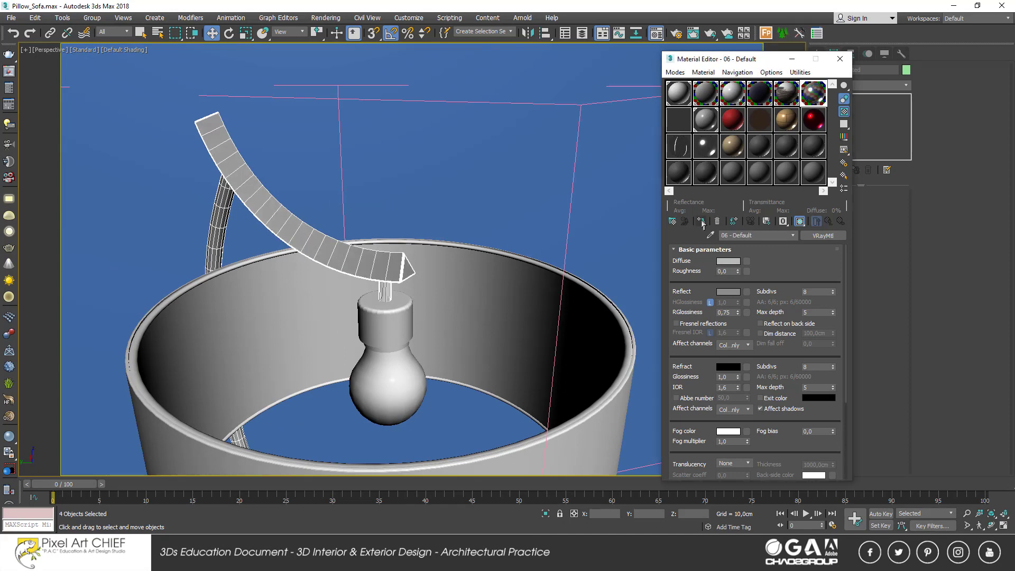
left_click(728, 262)
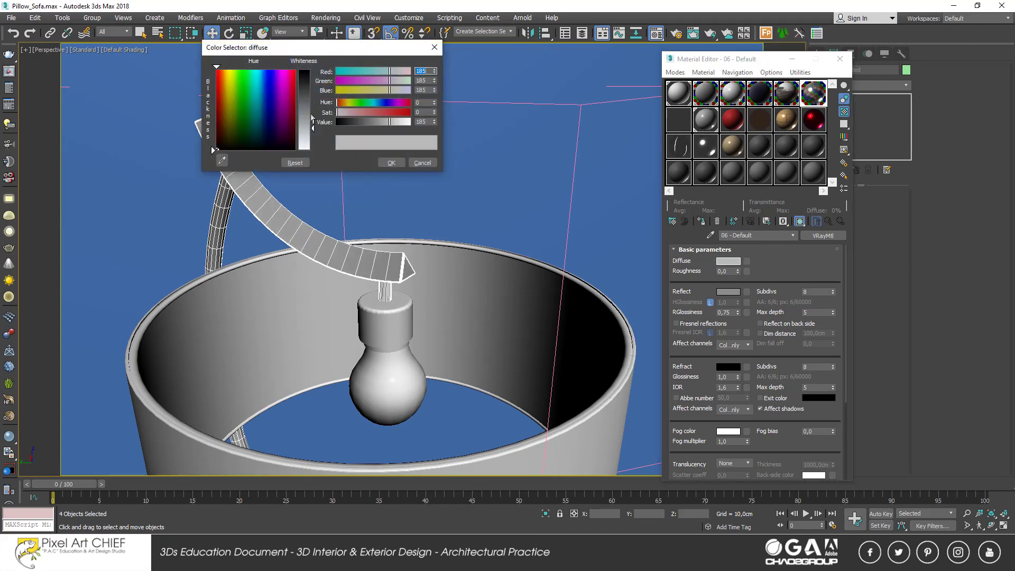
left_click_drag(312, 118, 313, 116)
left_click(391, 162)
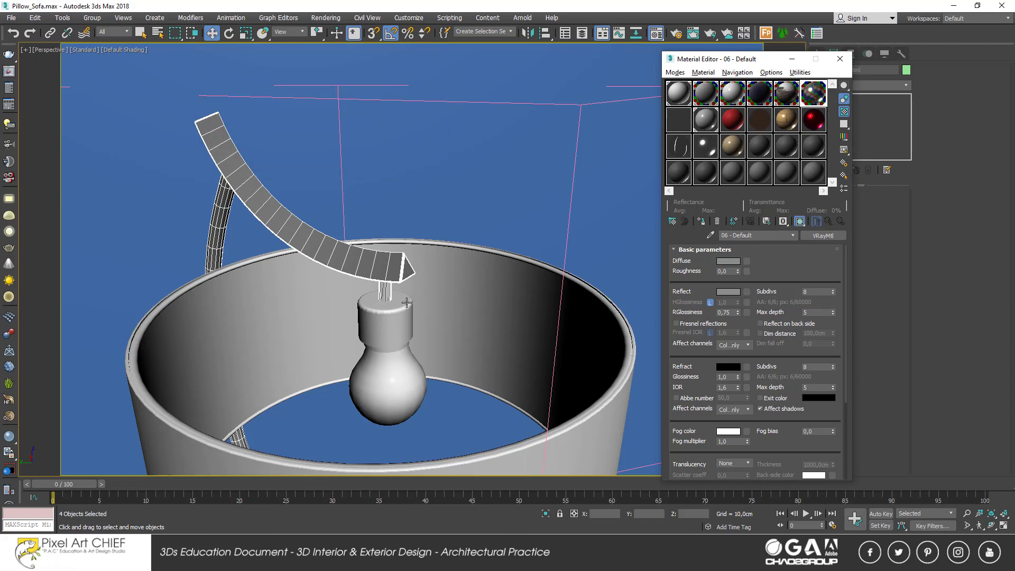
- Apply the darkened 06 - Default material to the bulb socket and lampshade parts
middle_click_drag(389, 296, 385, 339, "alt")
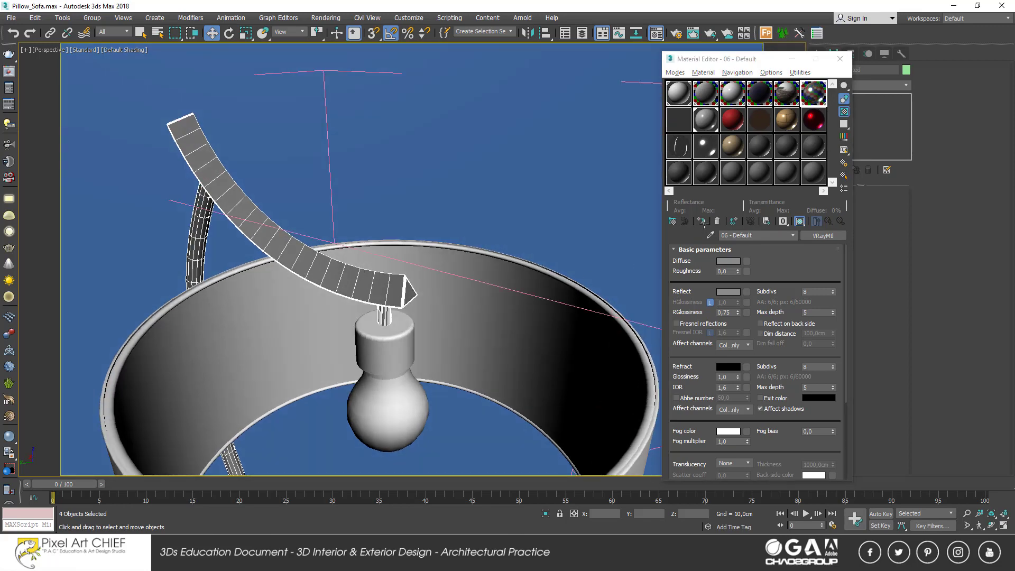
left_click(384, 341)
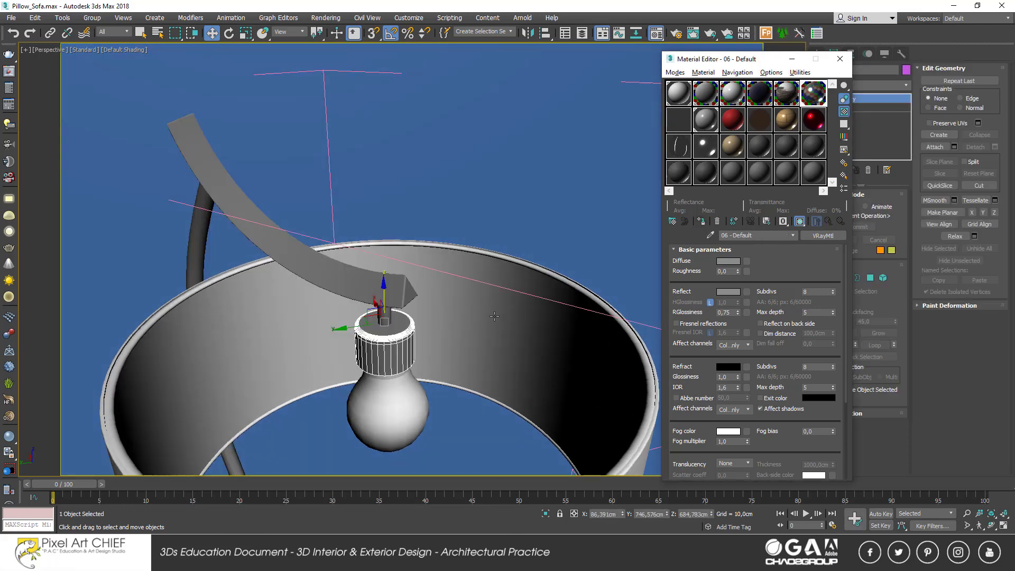
left_click(474, 348)
middle_click_drag(475, 348, 446, 271, "alt")
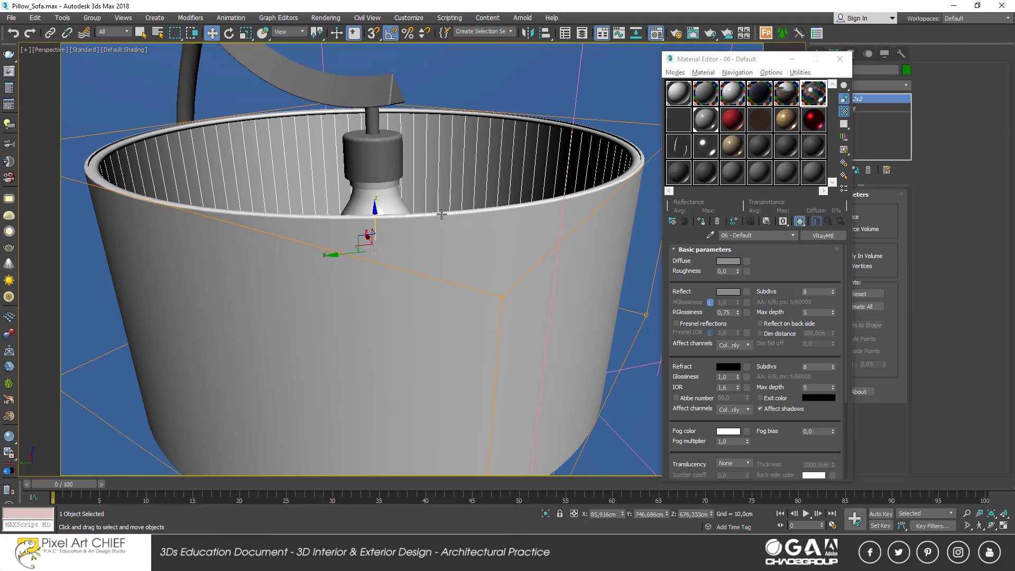
mouse_move(442, 214)
middle_mouse_down("alt")
mouse_move(144, 219)
mouse_move(200, 259)
middle_mouse_up("alt")
scroll(204, 262, "up", 5)
left_click(214, 265, "ctrl")
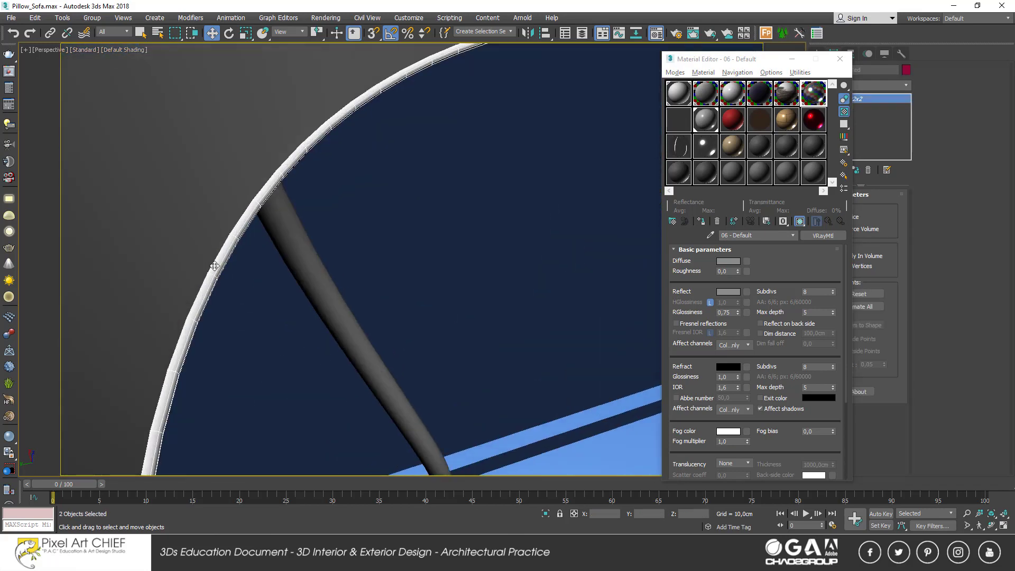
key("z")
left_click(701, 221)
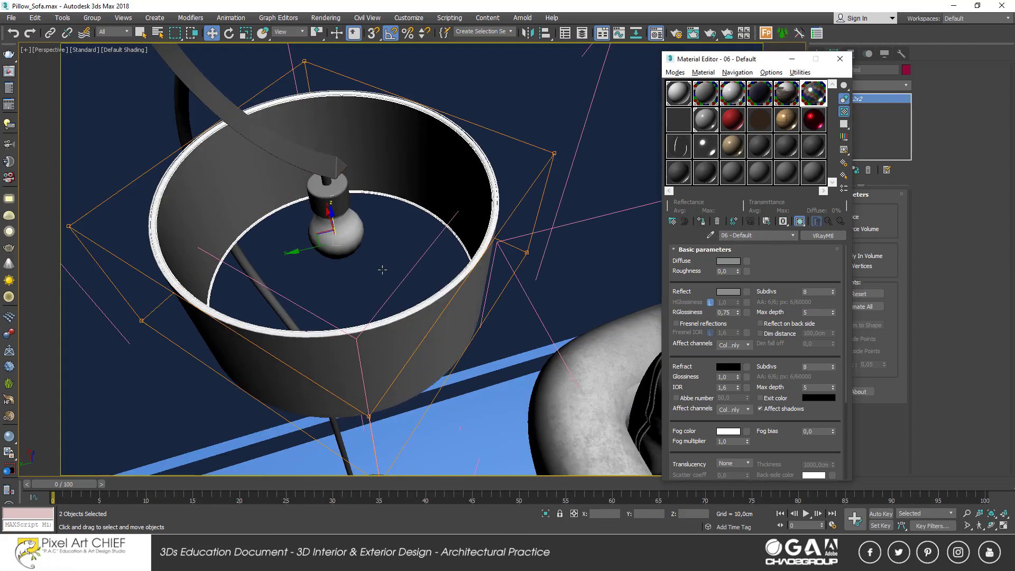
- Select the light bulb inside the shade and load the Solid Glass material slot
middle_click_drag(382, 269, 341, 297, "alt")
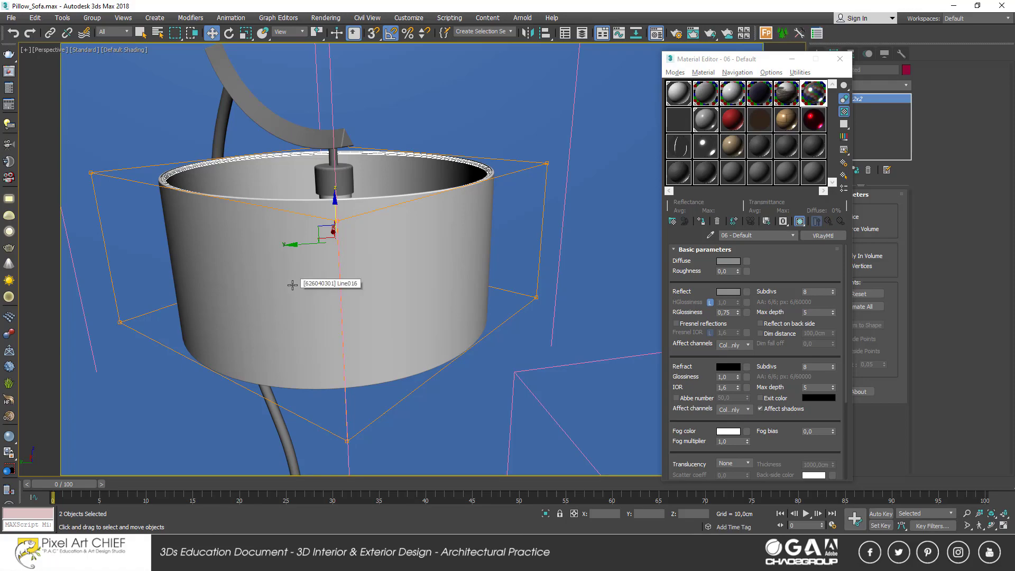
mouse_move(389, 254)
middle_mouse_down("alt")
mouse_move(328, 278)
mouse_move(399, 265)
middle_mouse_up("alt")
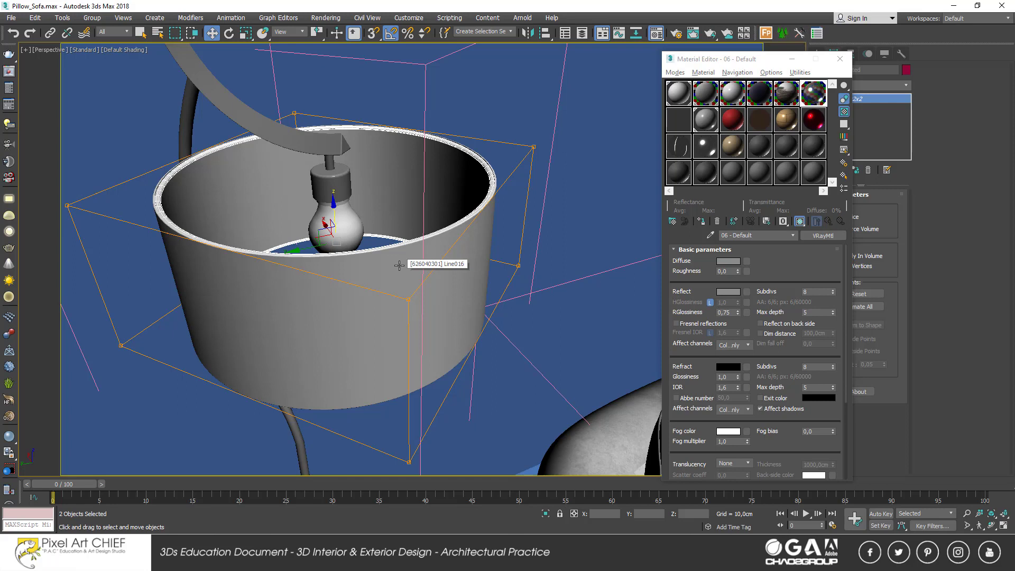
left_click(348, 227)
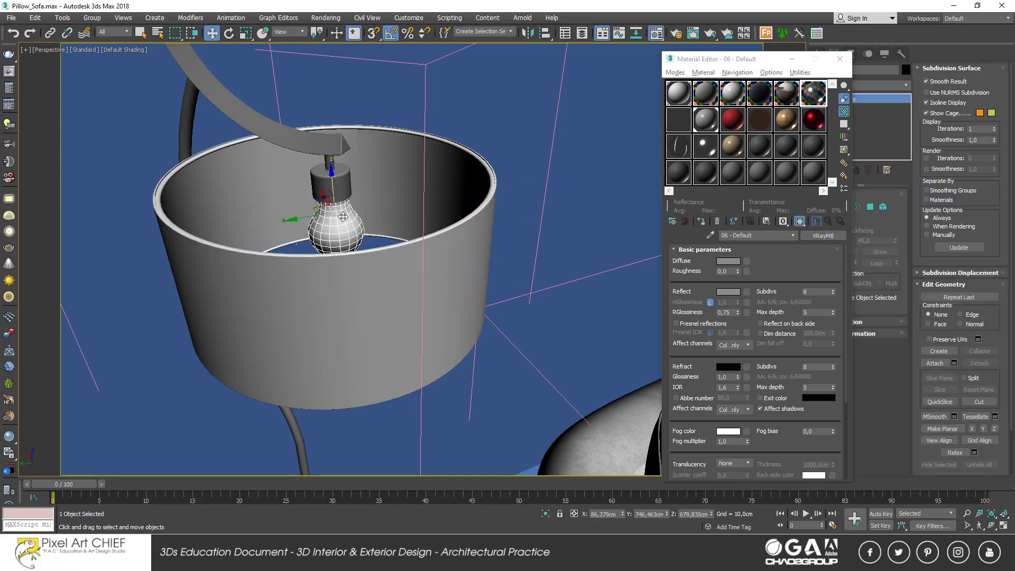
middle_click_drag(337, 234, 354, 257)
scroll(354, 258, "up", 2)
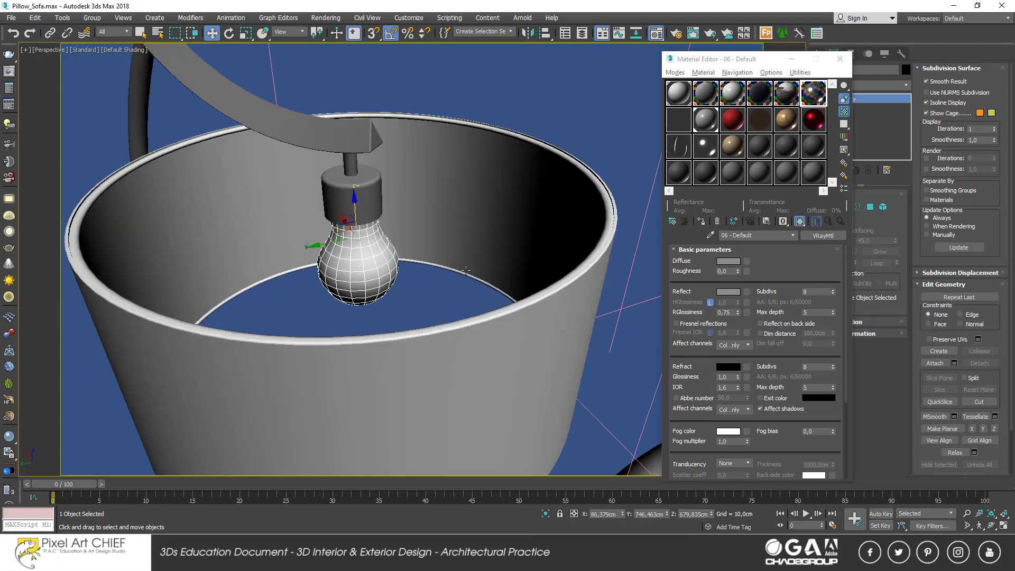
left_click(678, 120)
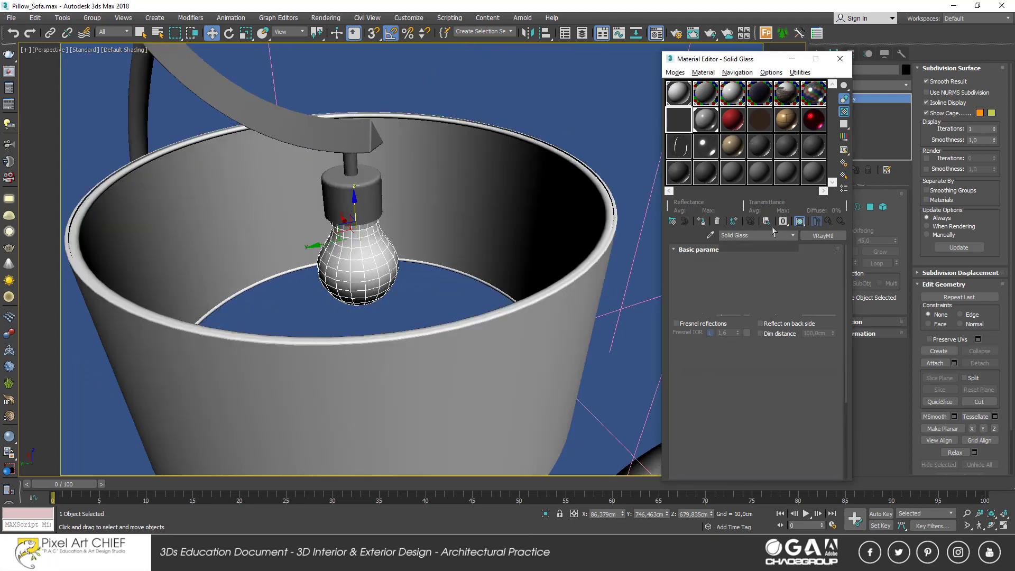
- Convert Solid Glass to a V-Ray light material with a warm peach light colour
left_click(823, 237)
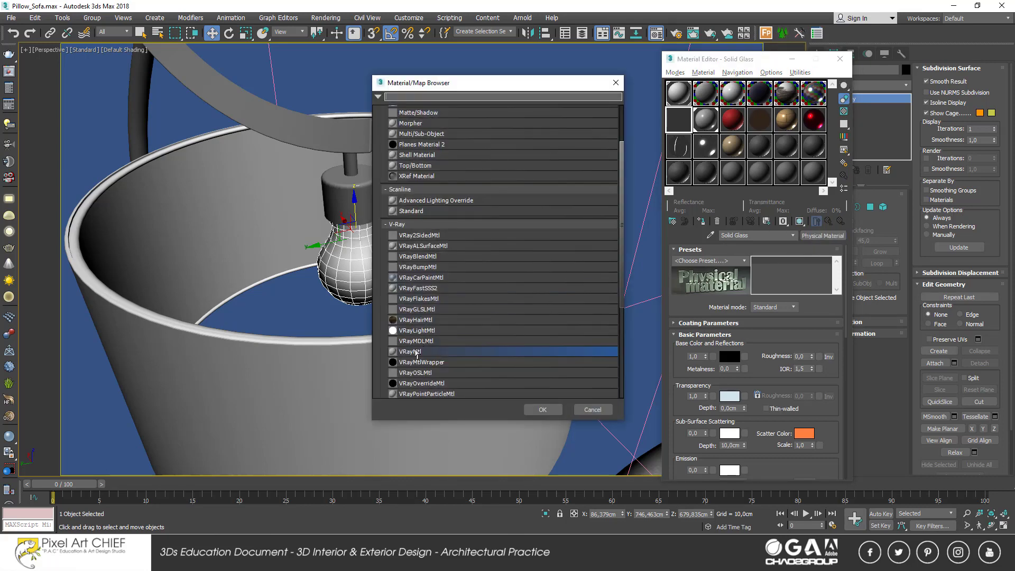
double_click(420, 330)
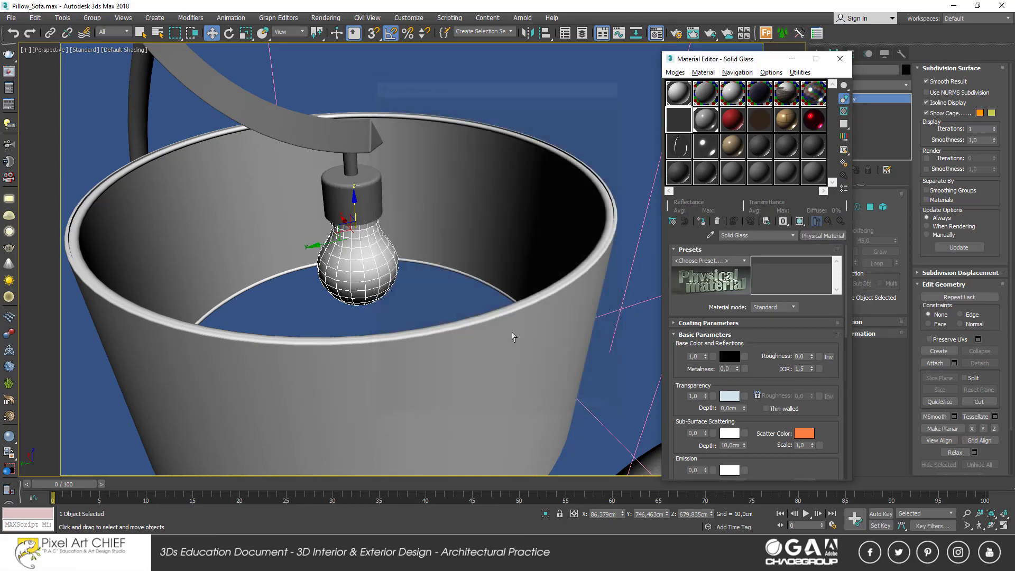
double_click(729, 263)
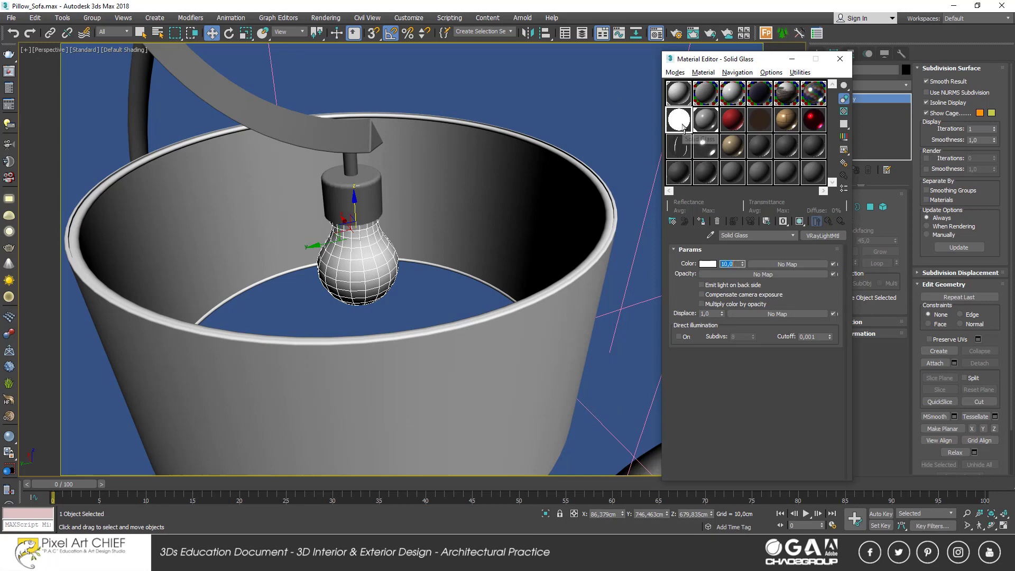
left_click(707, 264)
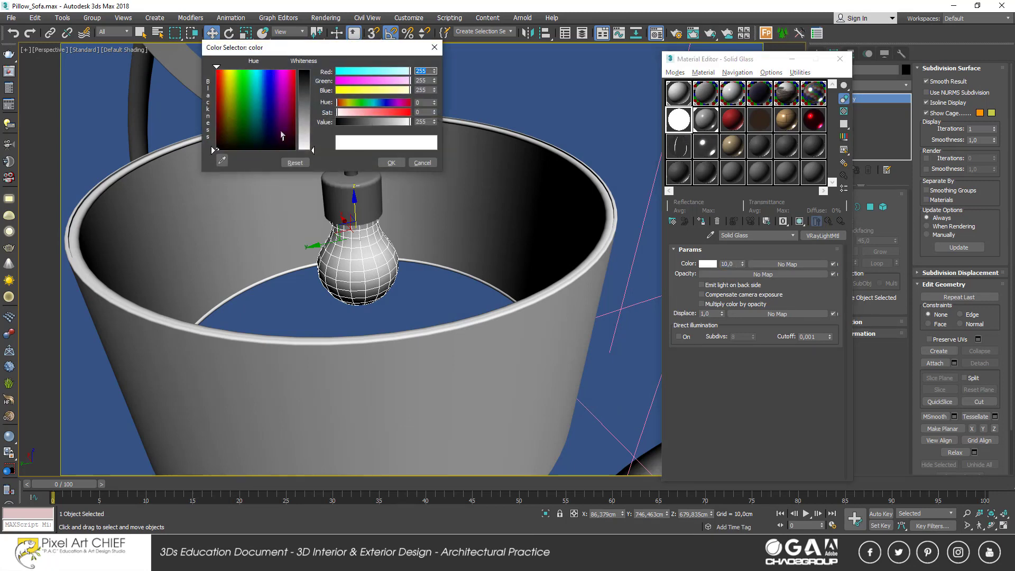
left_click_drag(219, 66, 225, 67)
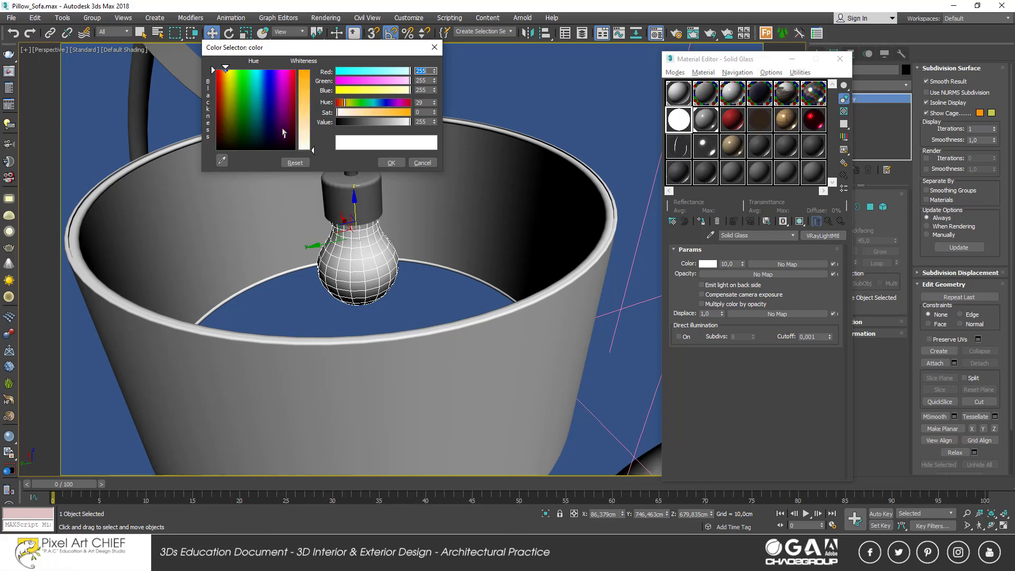
left_click_drag(312, 150, 309, 139)
left_click(391, 162)
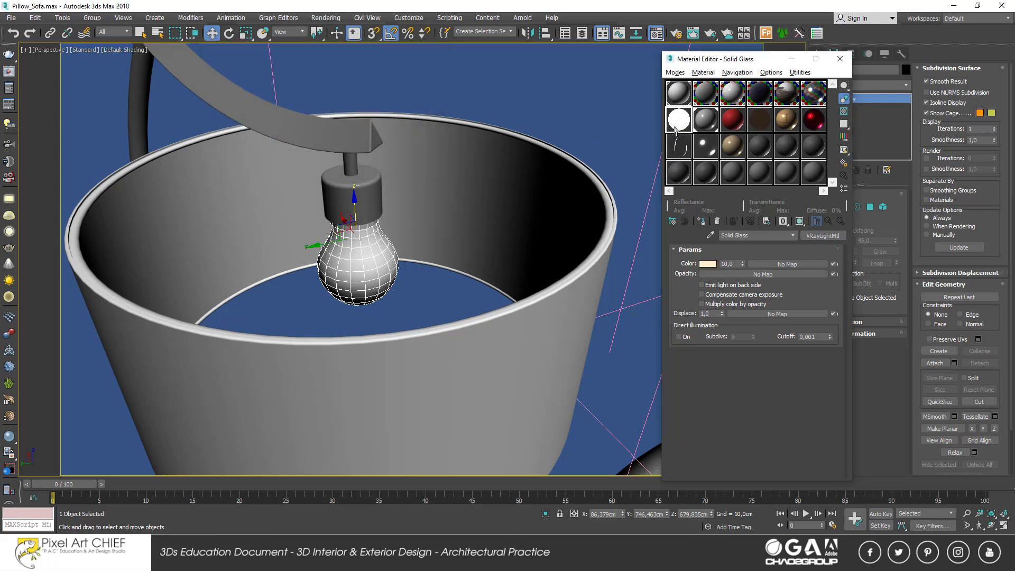
- Zoom out and orbit around the lampshade to view the glowing bulb
scroll(409, 306, "down", 2)
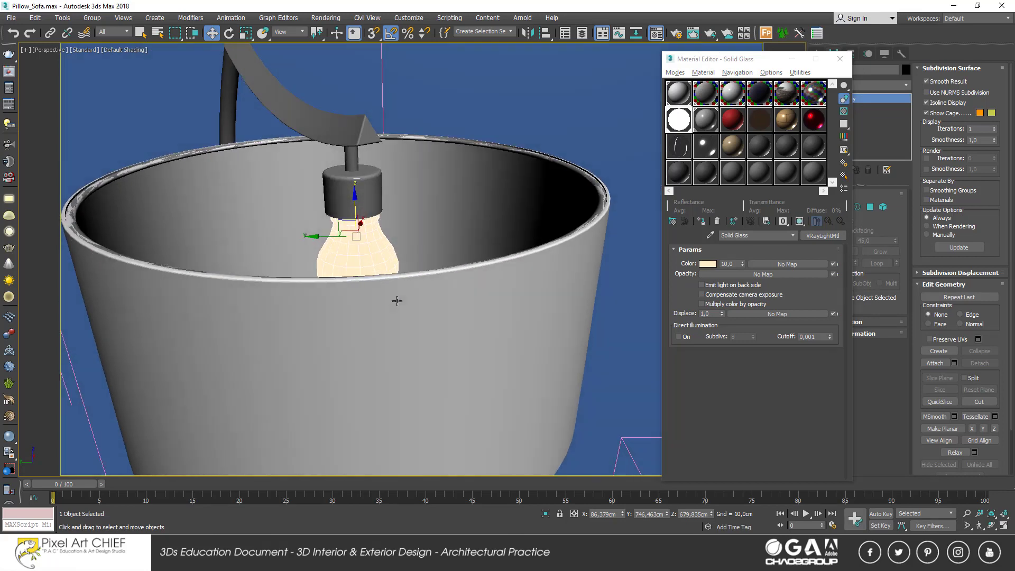
scroll(402, 283, "up", 3)
scroll(407, 296, "down", 3)
scroll(407, 301, "down", 2)
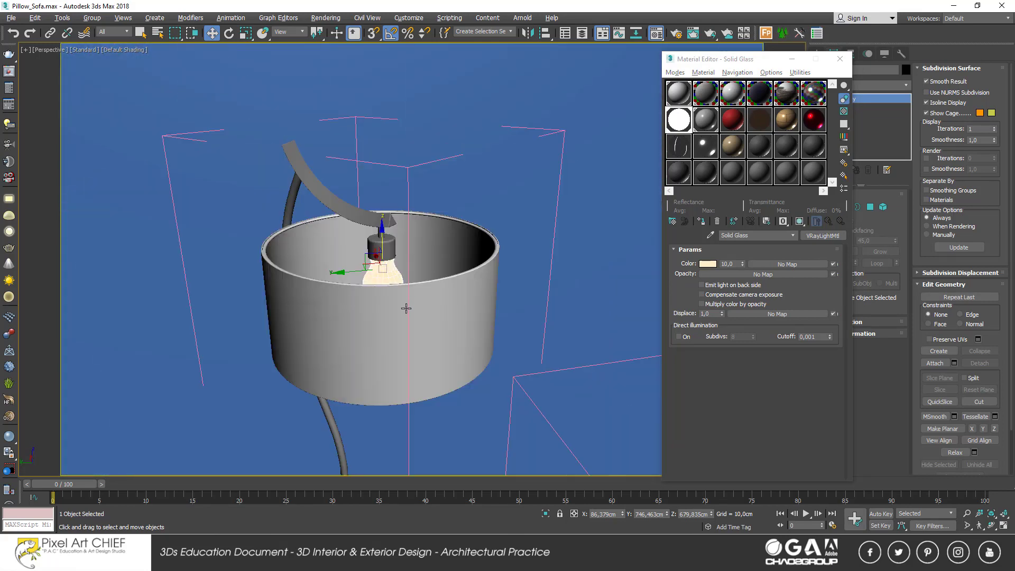
middle_click_drag(405, 308, 414, 298, "alt")
middle_click_drag(420, 338, 537, 276, "alt")
- Convert the Ceramic material to a VRay2SidedMtl, discarding the old material
left_click(704, 128)
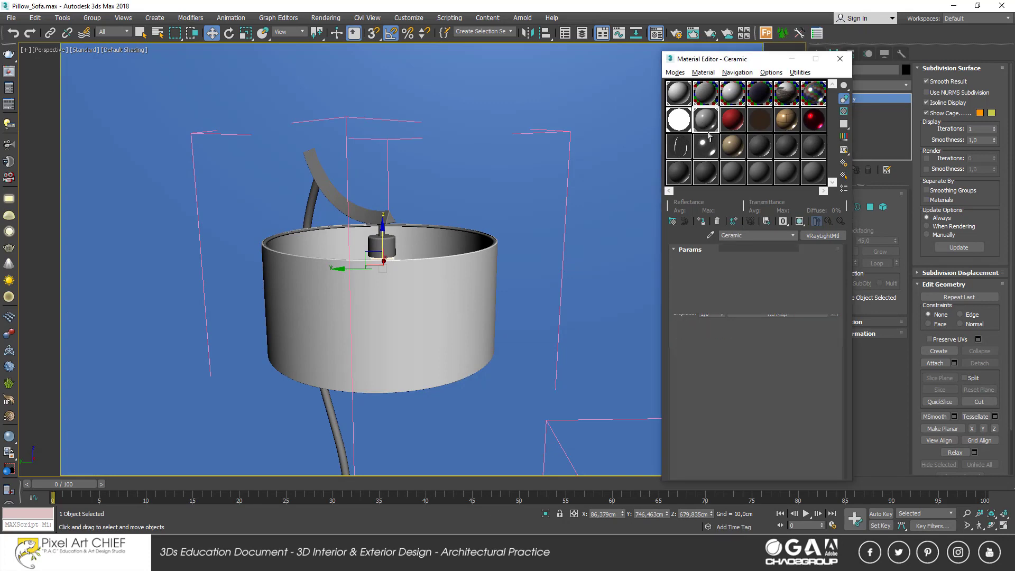
left_click(817, 236)
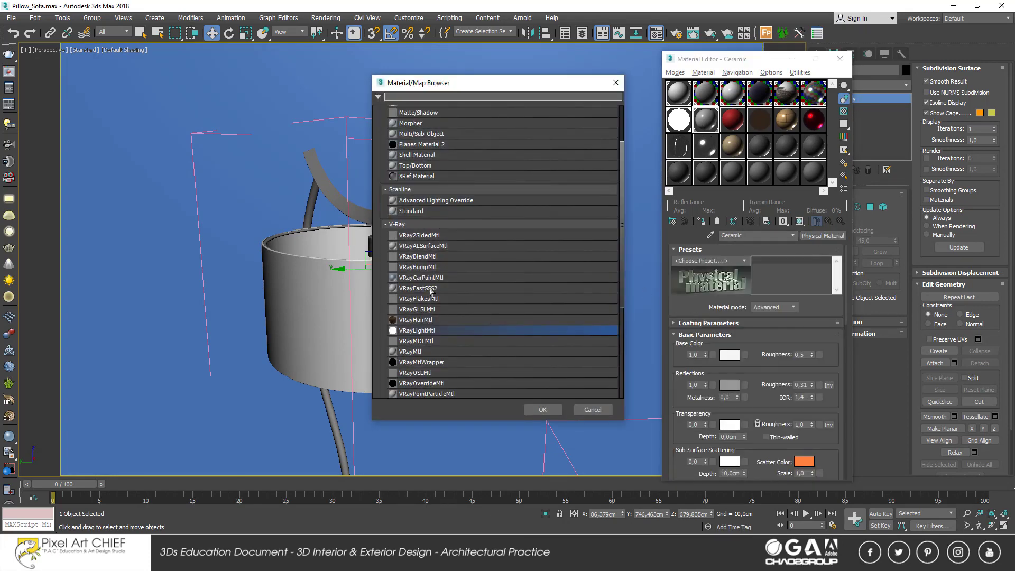
double_click(430, 235)
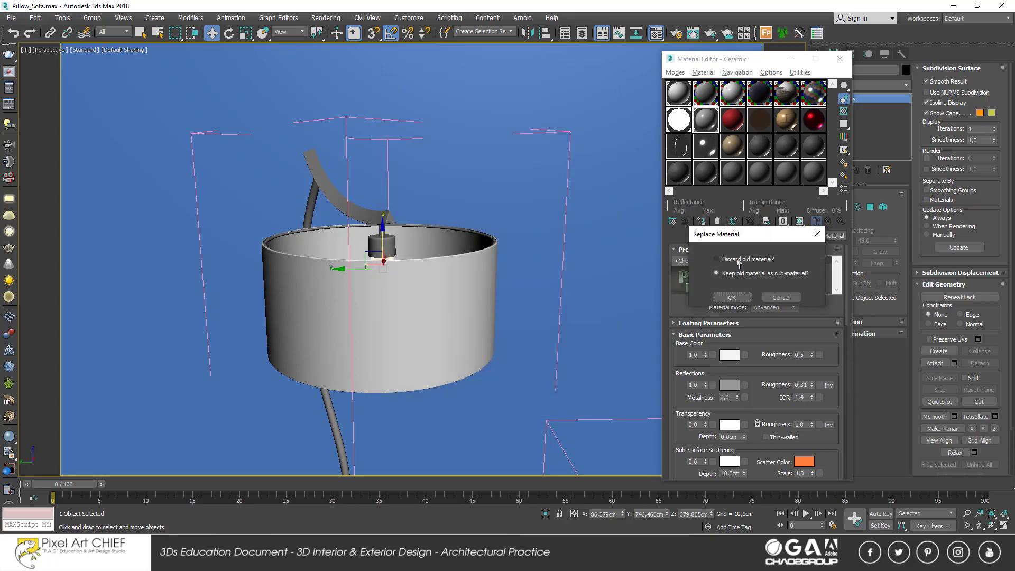
left_click(739, 261)
left_click(741, 297)
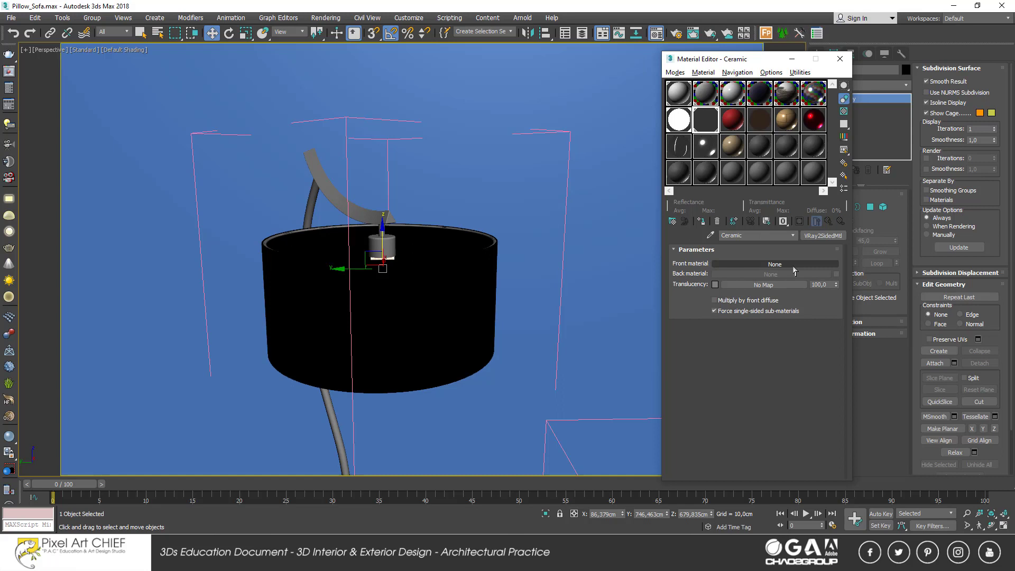
- Set the VRay2SidedMtl's front material to a VRayMtl
left_click(733, 265)
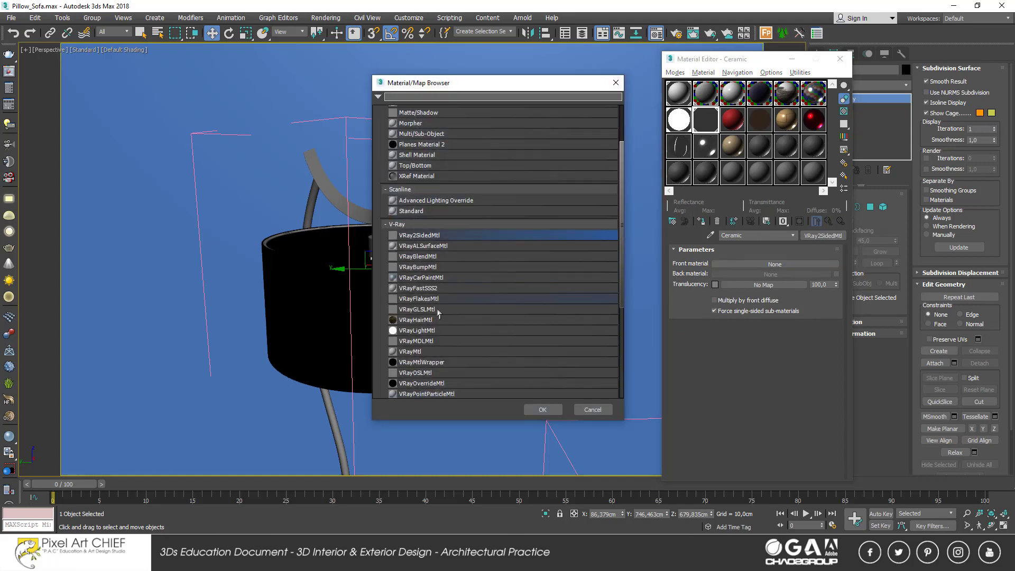
double_click(410, 351)
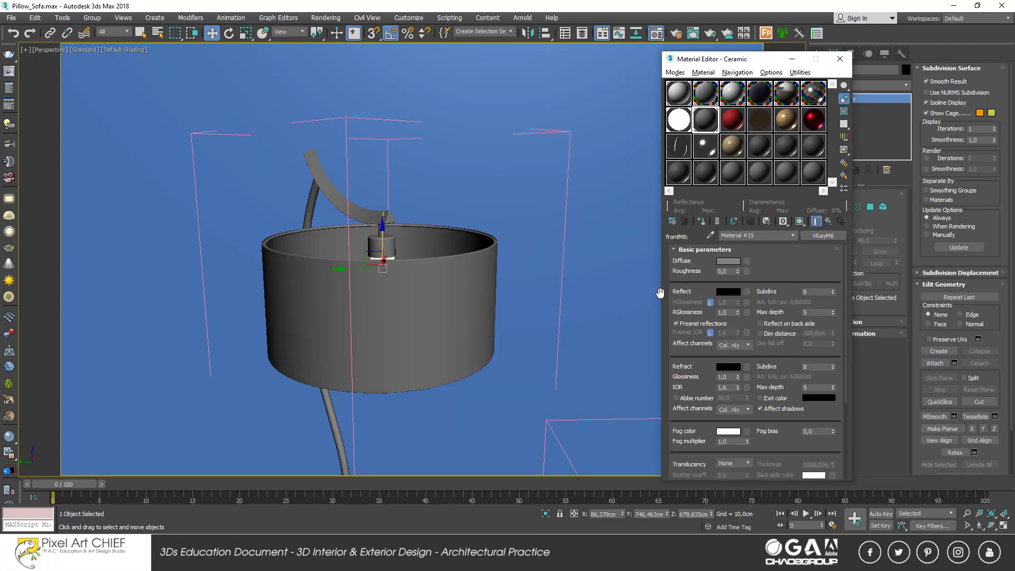
key("alt+Tab")
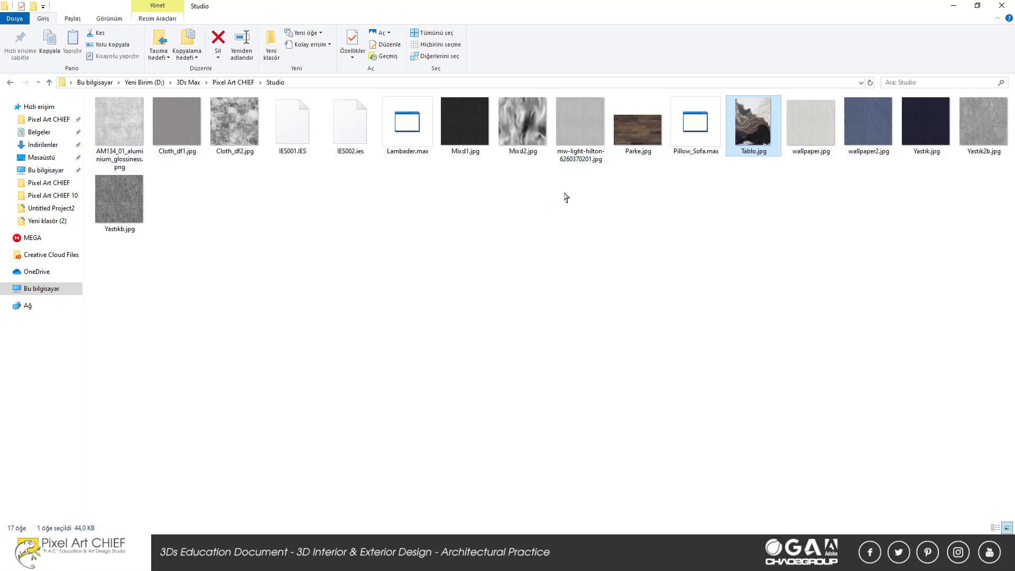
- Drag mw-light-hilton-6260370201.jpg from the Studio folder onto the front VRayMtl's Diffuse map
left_click_drag(581, 122, 300, 408)
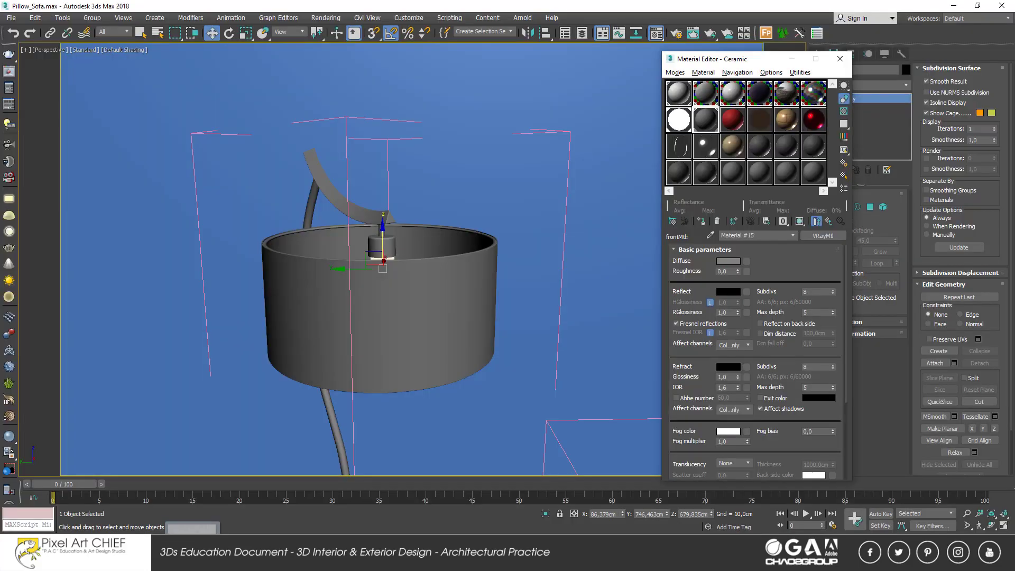
mouse_move(300, 408)
left_mouse_down()
mouse_move(741, 289)
mouse_move(746, 261)
left_mouse_up()
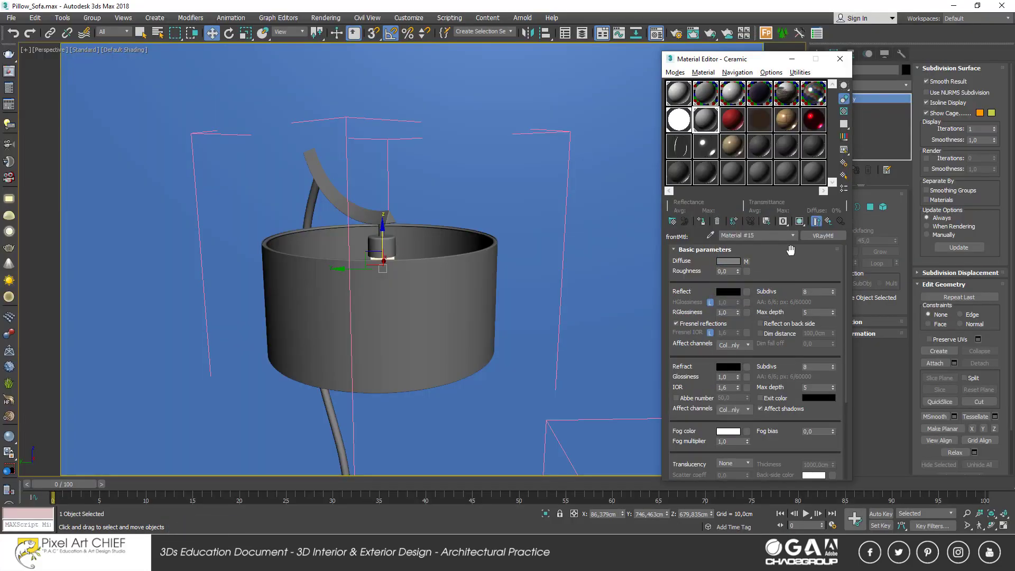
- Show the hilton texture on the lampshade in the viewport with background, then close the Material Editor
left_click(799, 221)
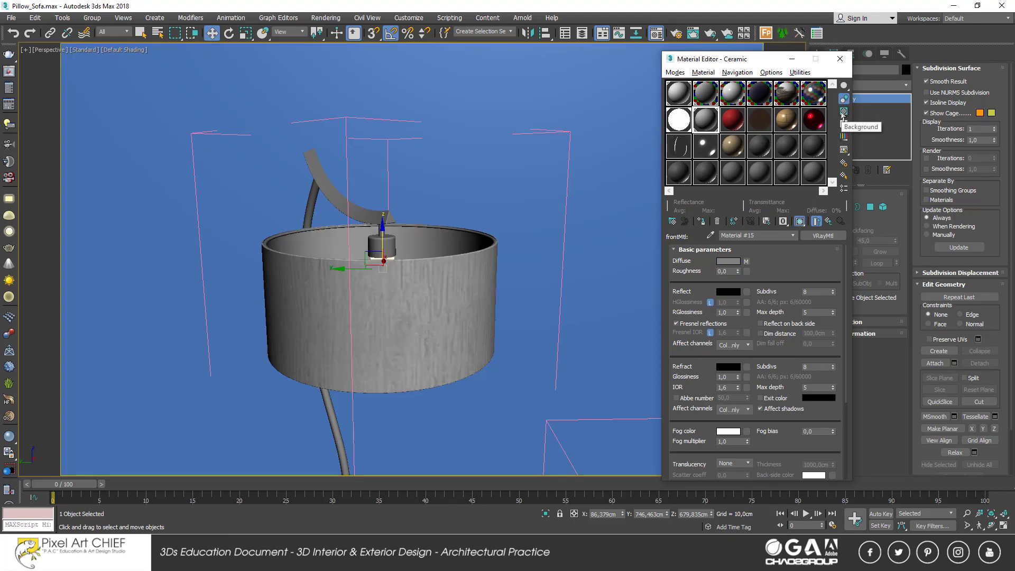
left_click(843, 111)
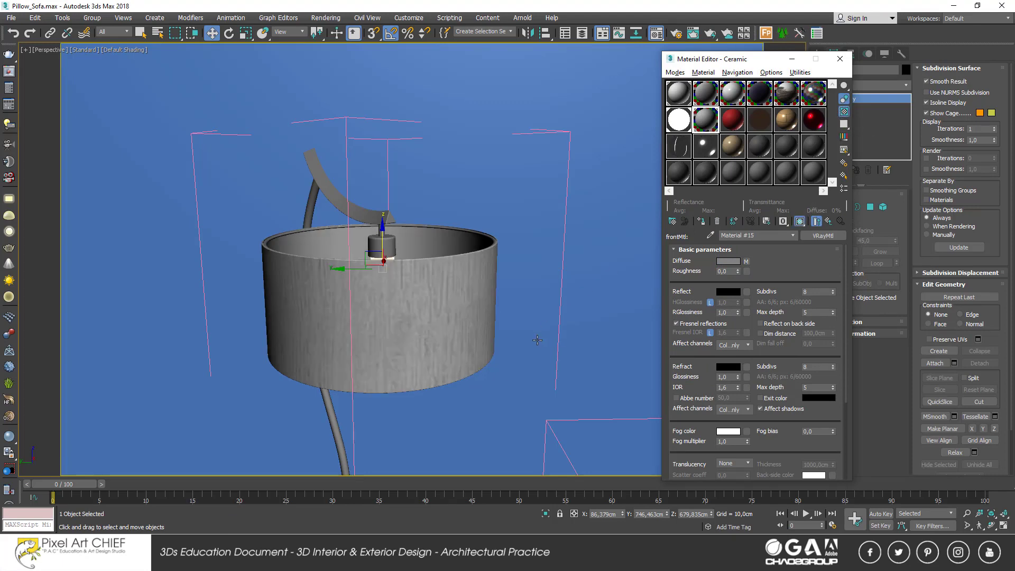
middle_click_drag(389, 312, 418, 304, "alt")
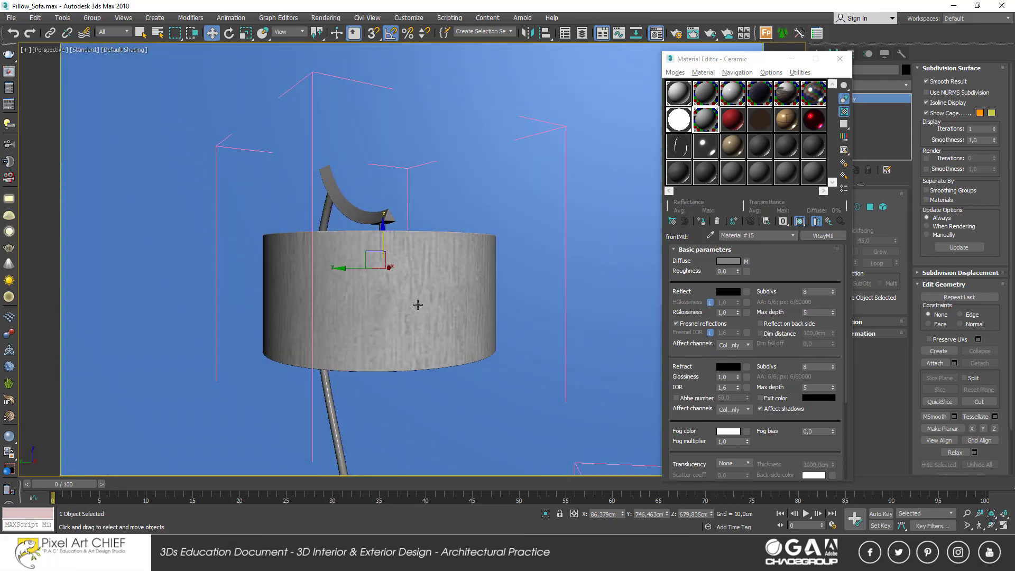
left_click(418, 304)
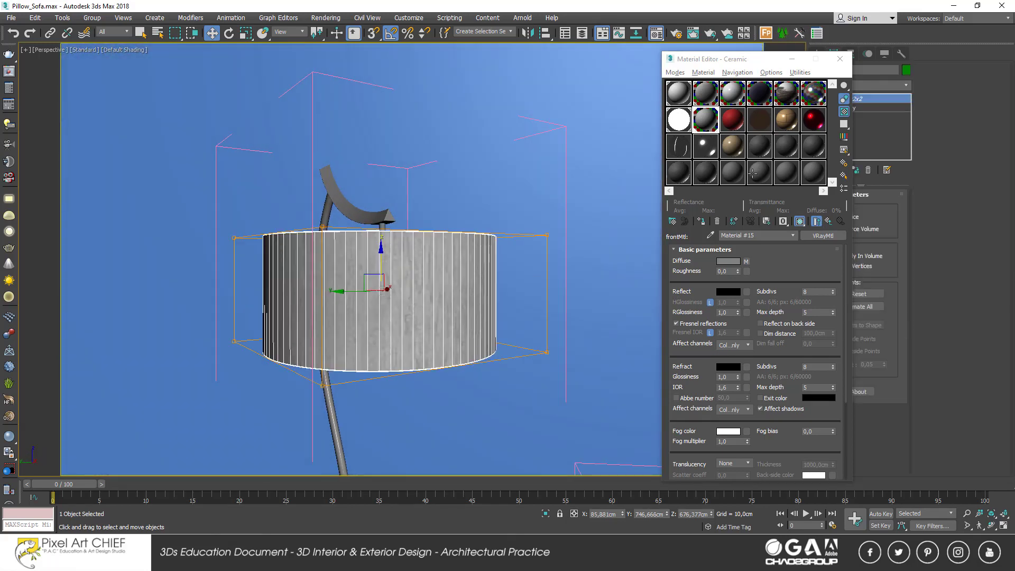
left_click(840, 59)
left_click(857, 85)
scroll(856, 286, "down", 5)
- Add a UVW Map modifier to the lampshade with Cylindrical mapping and Real-World Map Size off
scroll(856, 285, "down", 5)
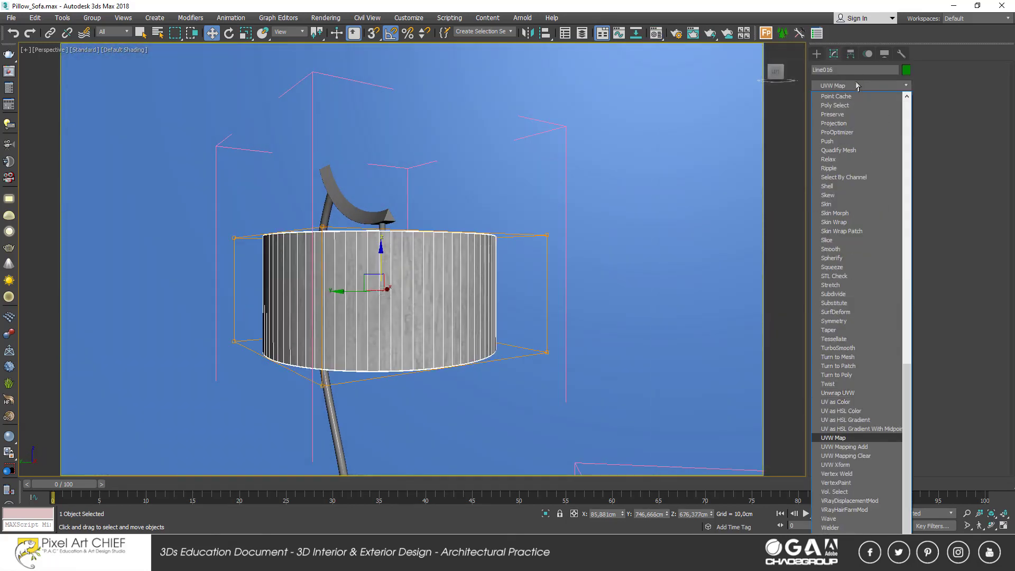
left_click(839, 196)
left_click(839, 255)
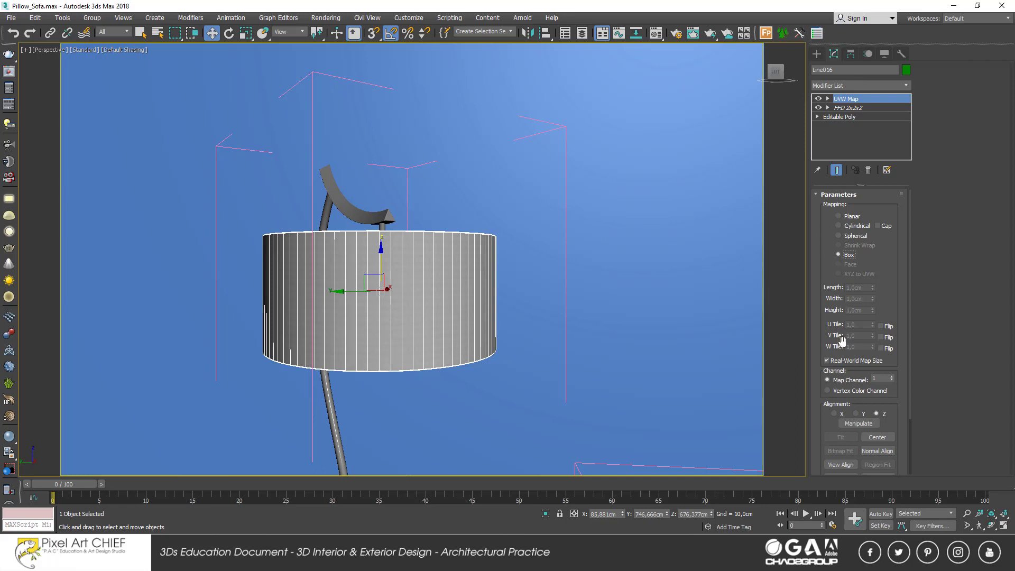
left_click(844, 361)
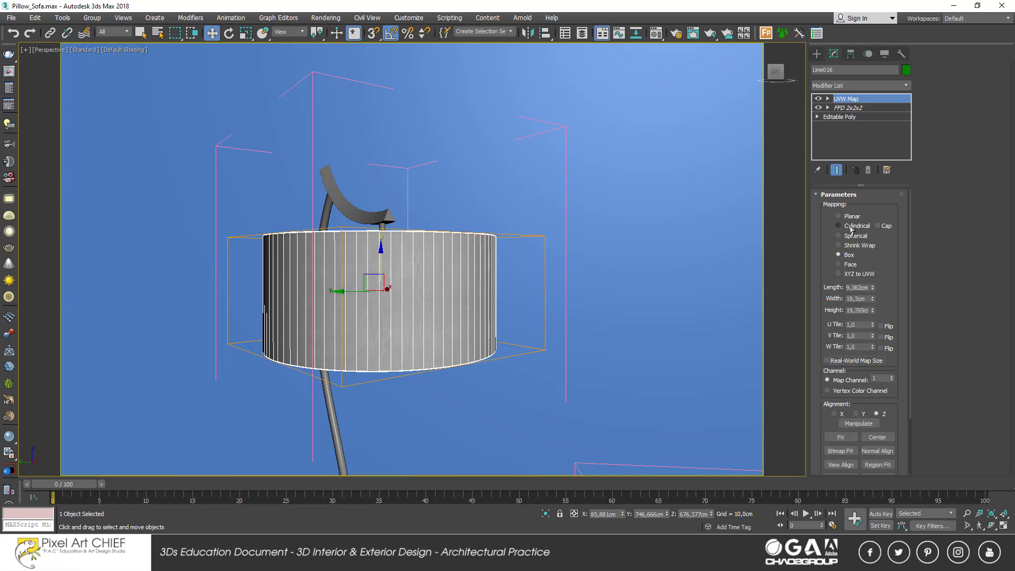
left_click(852, 226)
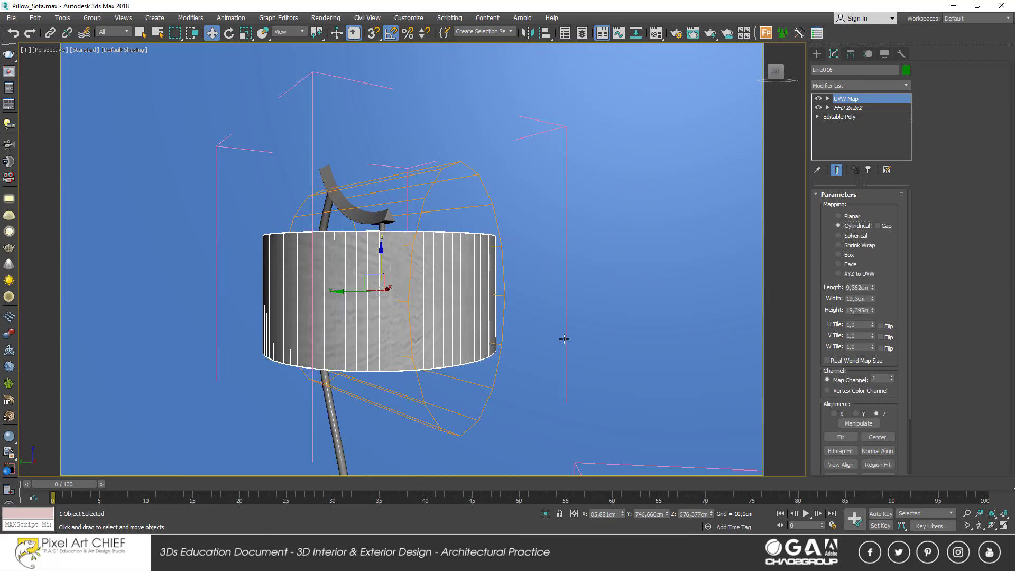
- Rotate the mapping gizmo upright around the shade using Local coordinates
middle_click_drag(564, 339, 772, 180, "alt")
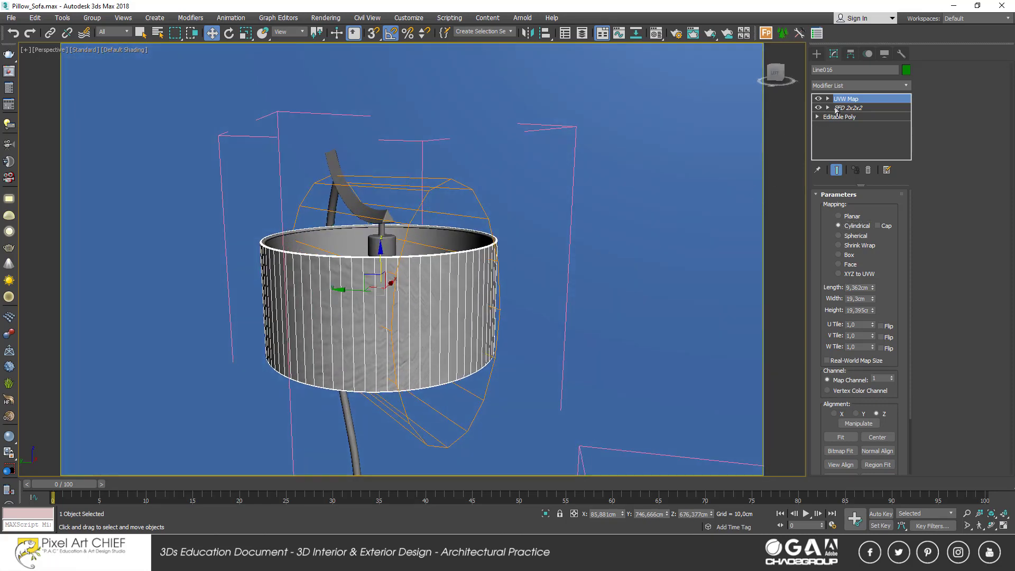
left_click(827, 99)
key("e")
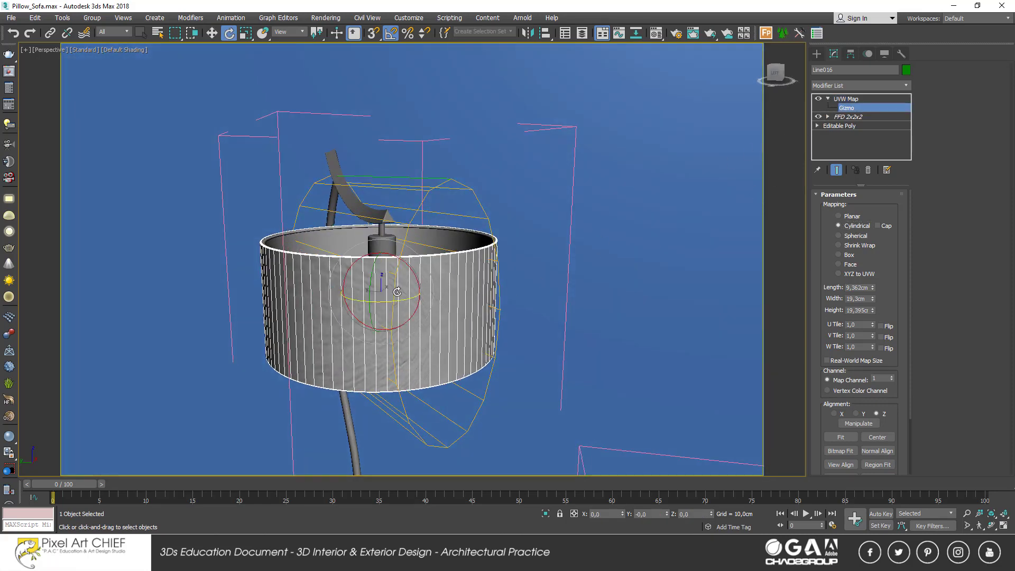
mouse_move(412, 278)
left_mouse_down()
mouse_move(378, 244)
mouse_move(433, 271)
left_mouse_up()
left_click(285, 33)
left_click(285, 73)
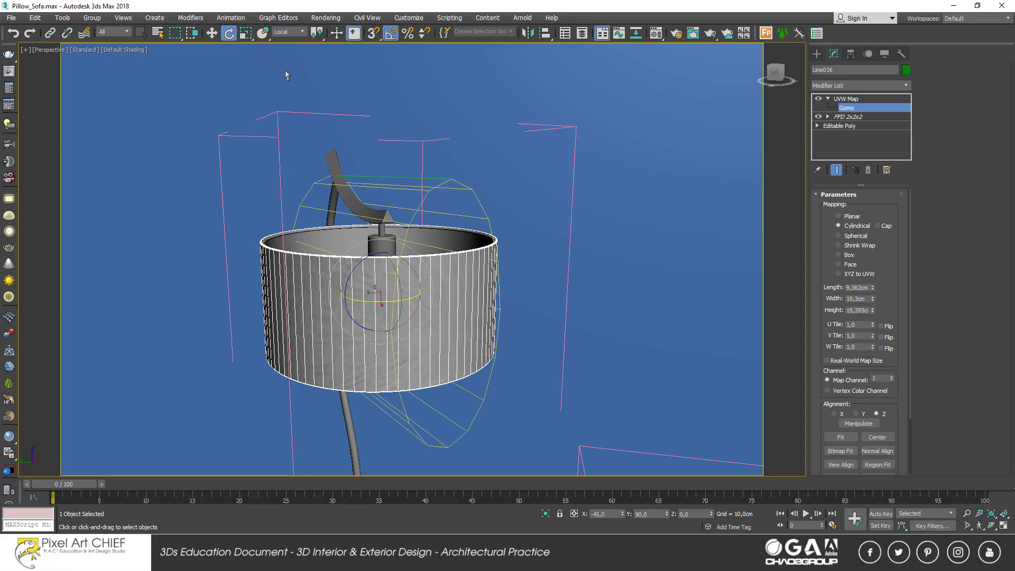
left_click_drag(400, 285, 385, 242)
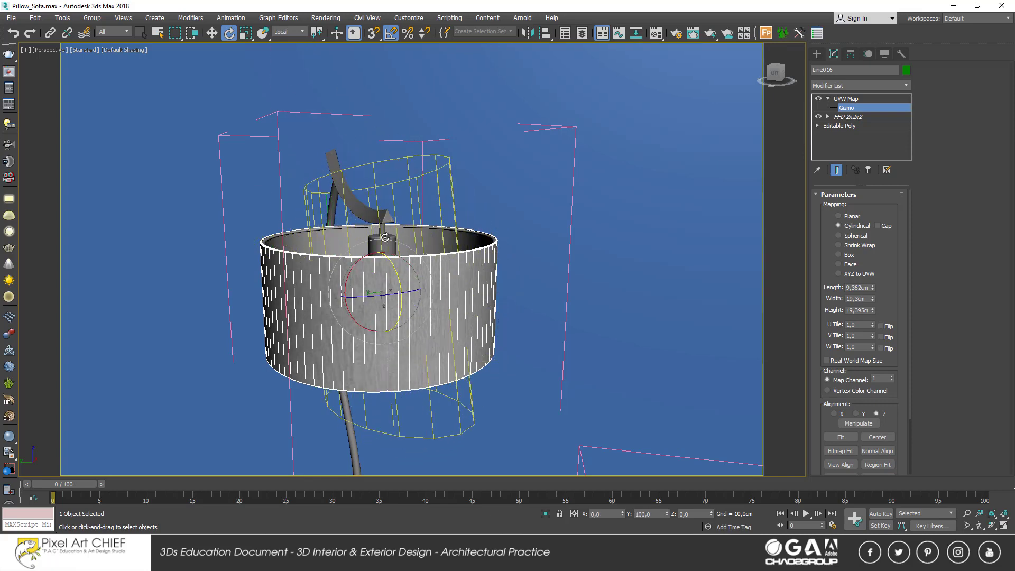
- Scale the mapping gizmo wider in Local coordinates
key("r")
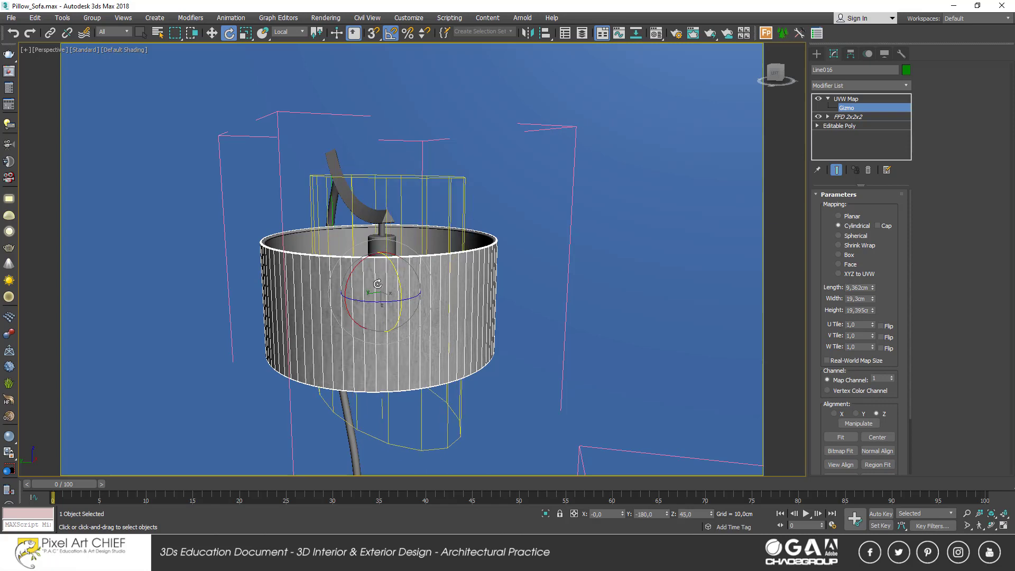
middle_click_drag(385, 243, 356, 322, "alt")
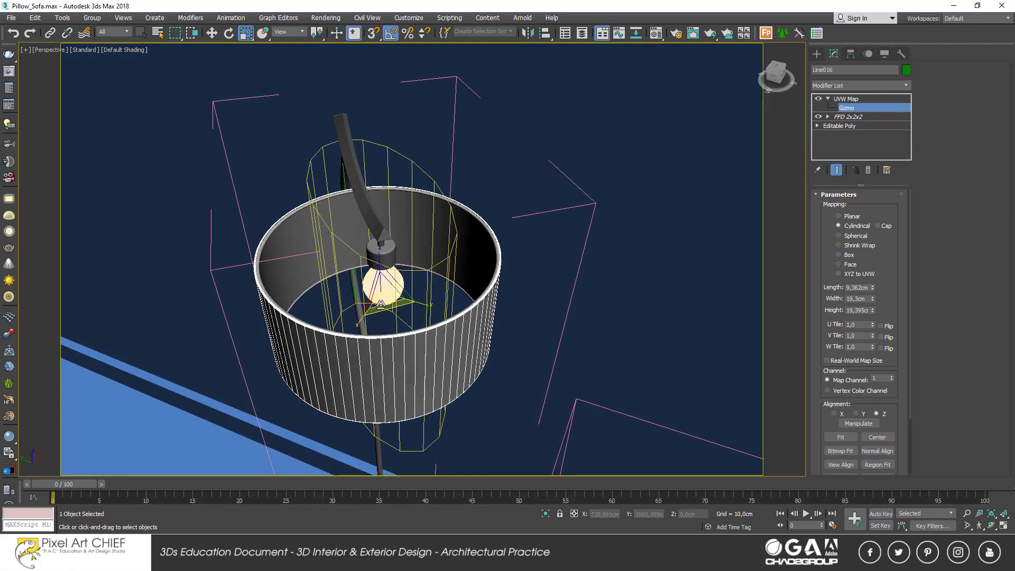
left_click(290, 32)
left_click(291, 70)
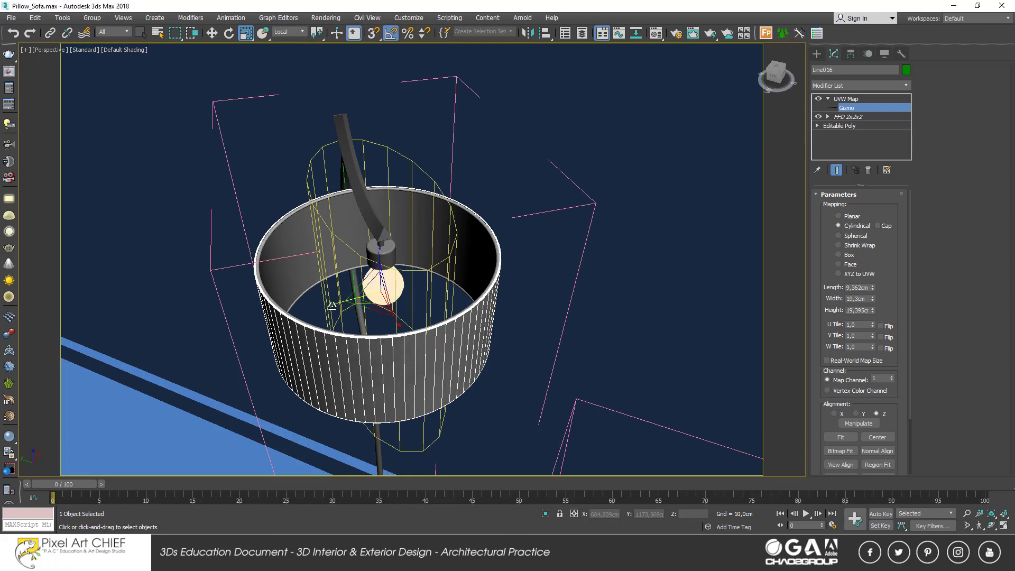
left_click_drag(333, 305, 295, 318)
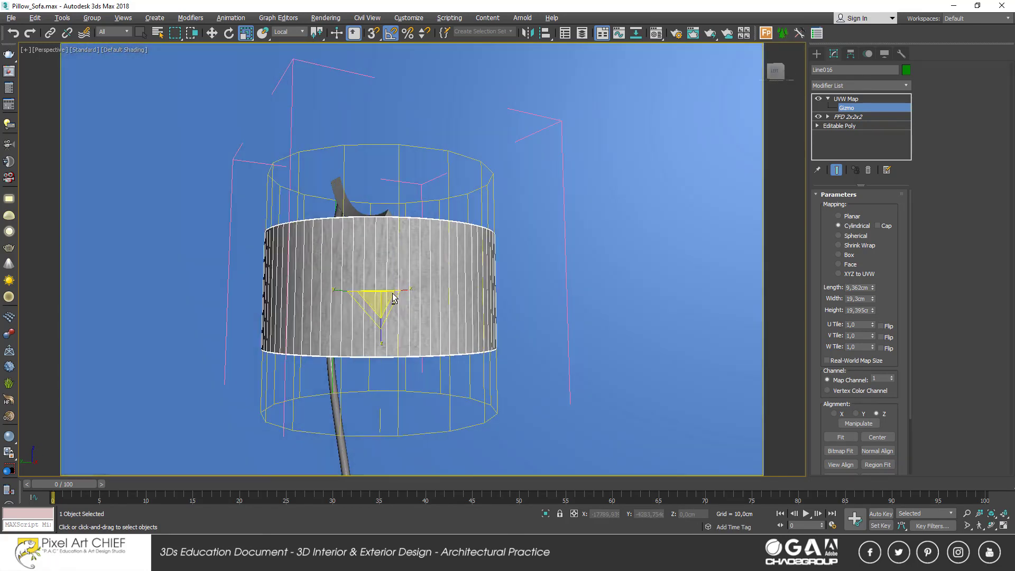
- Resize the cylindrical gizmo to Length 9.362 cm, Width 19.3 cm, Height 10.473 cm, checking from several angles
left_click_drag(873, 300, 873, 334)
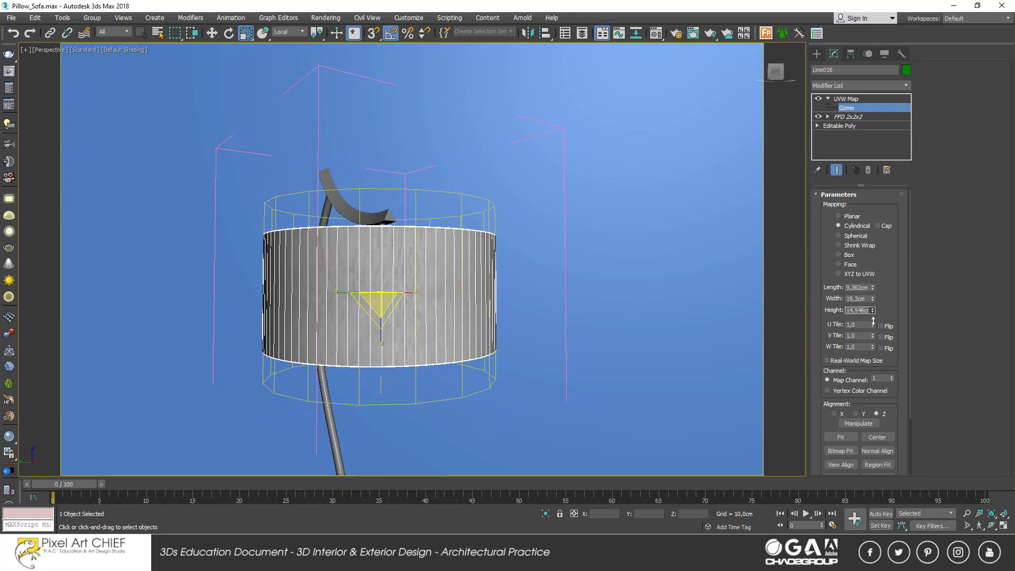
mouse_move(873, 334)
left_mouse_down()
mouse_move(874, 312)
mouse_move(875, 333)
left_mouse_up()
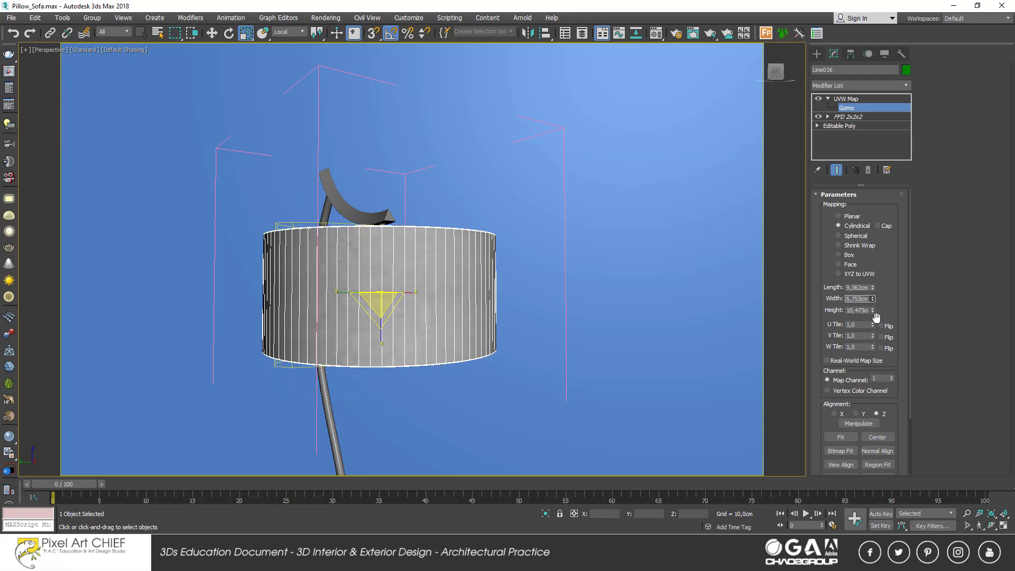
mouse_move(873, 299)
left_mouse_down()
mouse_move(872, 285)
mouse_move(875, 320)
left_mouse_up()
middle_click_drag(517, 312, 518, 344, "alt")
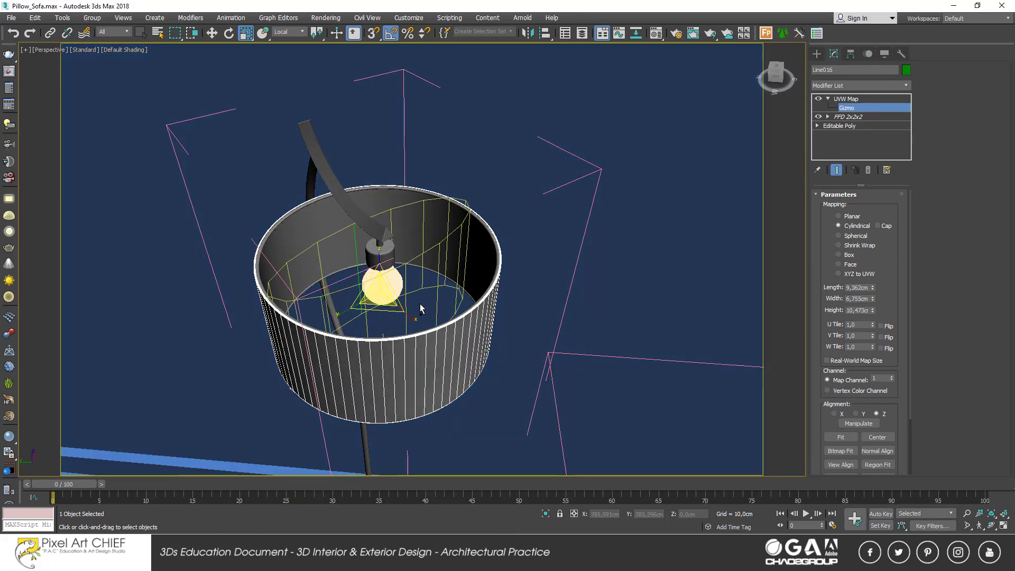
left_click_drag(380, 298, 383, 280)
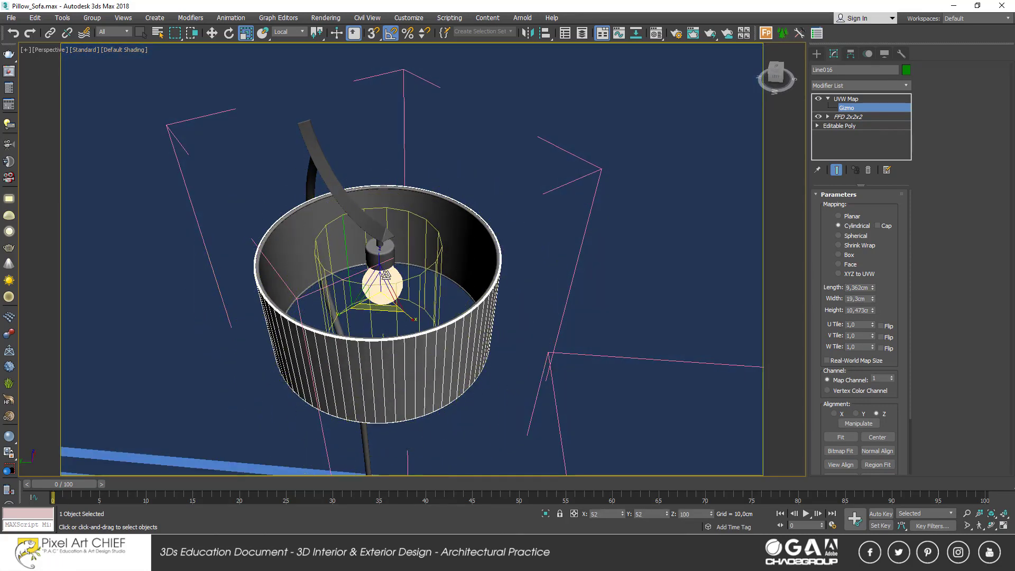
middle_click_drag(383, 280, 380, 323, "alt")
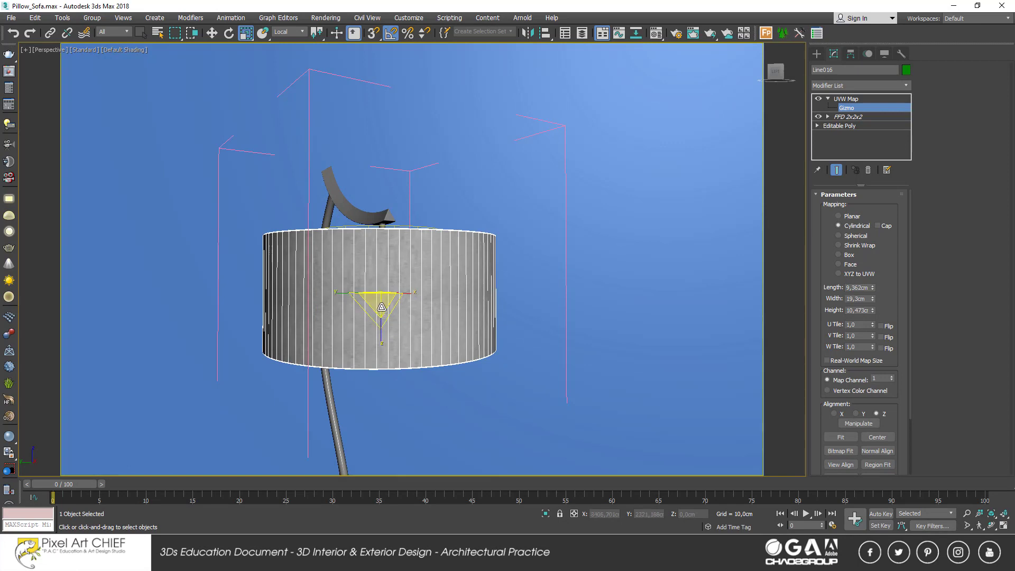
mouse_move(380, 306)
left_mouse_down()
mouse_move(382, 324)
mouse_move(406, 336)
left_mouse_up()
mouse_move(406, 336)
middle_mouse_down("alt")
mouse_move(433, 328)
mouse_move(484, 354)
middle_mouse_up("alt")
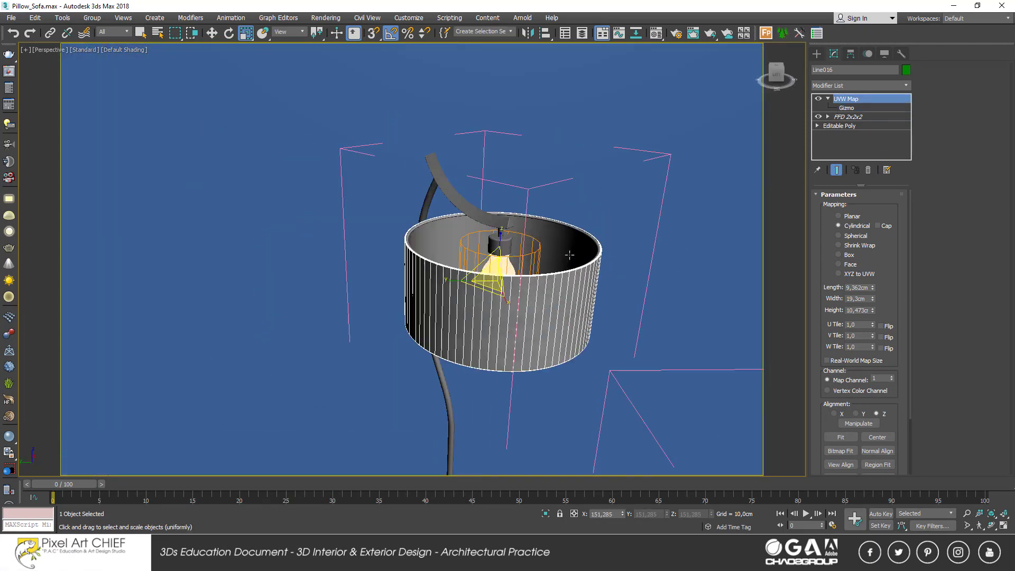
- Select everything and close the opened floor lamp group
middle_click_drag(549, 247, 526, 271, "alt")
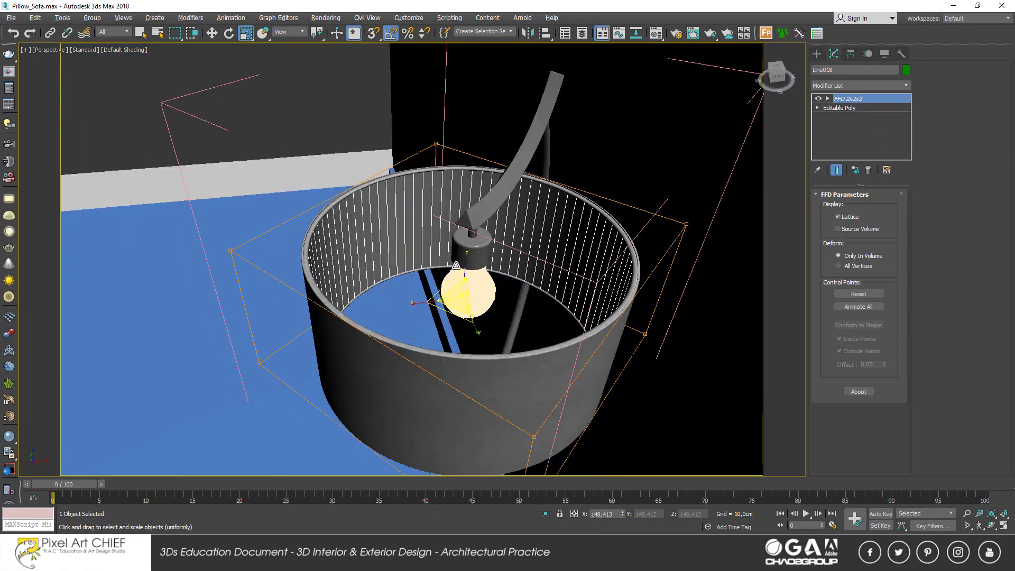
left_click(532, 270)
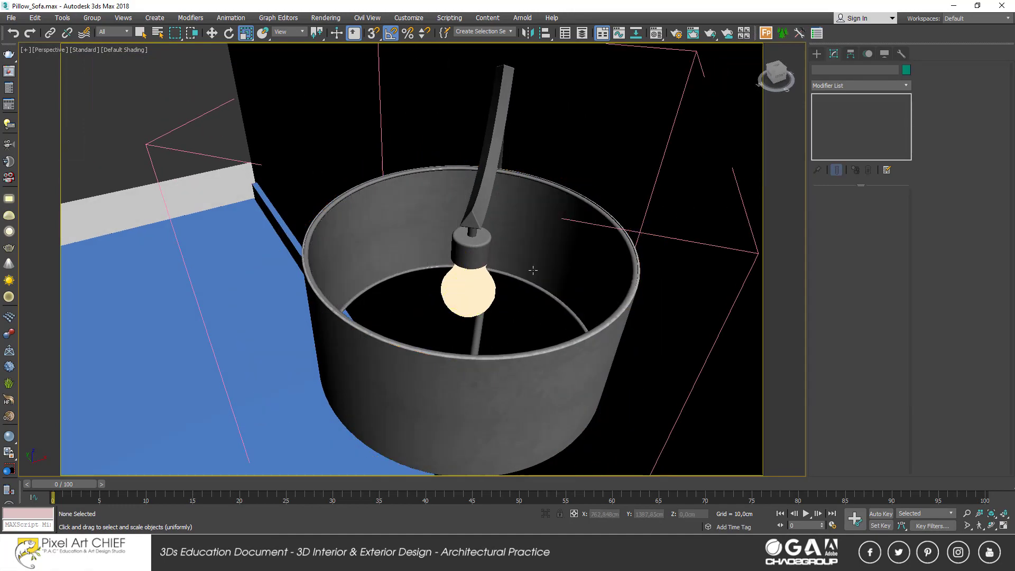
left_click(549, 247)
mouse_move(550, 248)
middle_mouse_down("alt")
mouse_move(569, 253)
mouse_move(591, 335)
mouse_move(430, 287)
mouse_move(490, 295)
mouse_move(465, 268)
middle_mouse_up("alt")
scroll(592, 336, "down", 5)
scroll(431, 287, "down", 3)
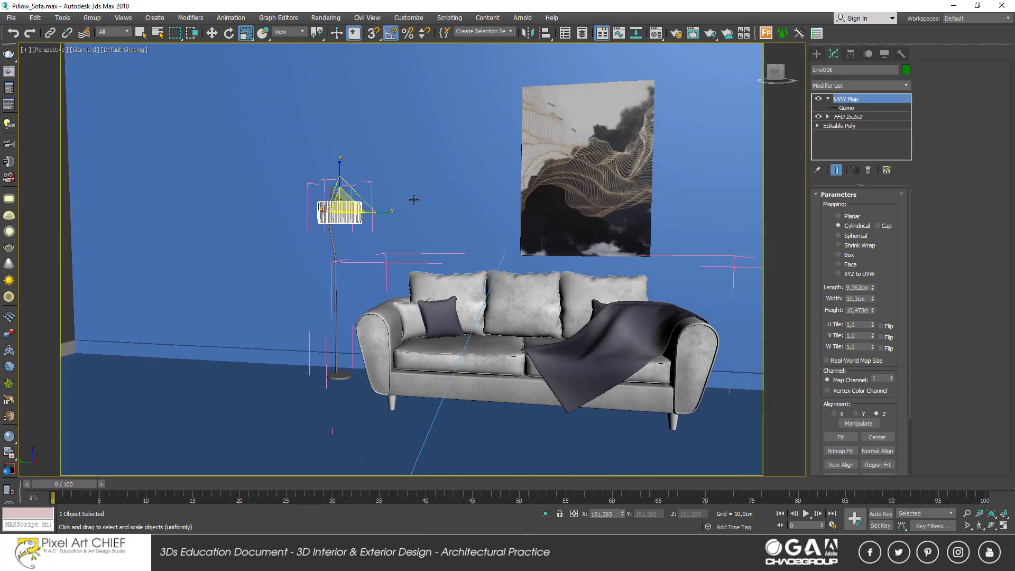
key("ctrl+a")
left_click(92, 18)
left_click(98, 88)
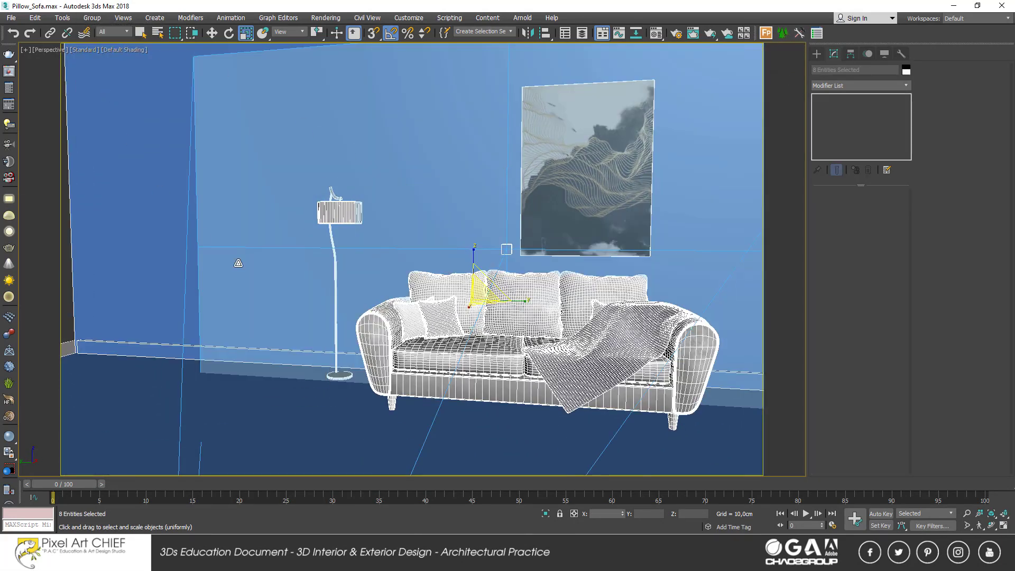
- Select the wall, convert the Wall Paint material to a VRayMtl, and pick up wallpaper2.jpg
left_click(324, 354)
middle_click_drag(385, 337, 396, 336, "alt")
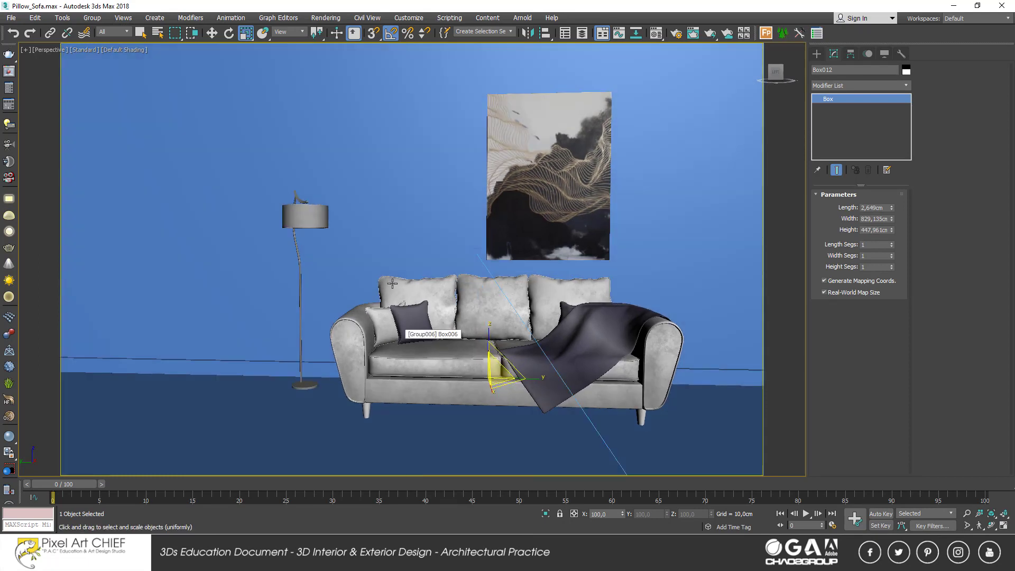
middle_click_drag(400, 268, 384, 294)
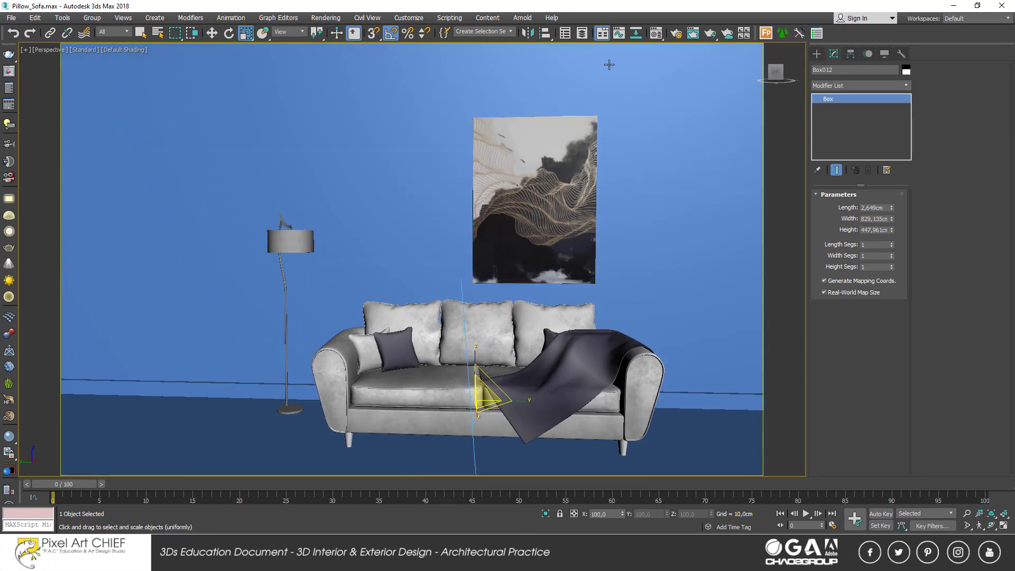
left_click(656, 35)
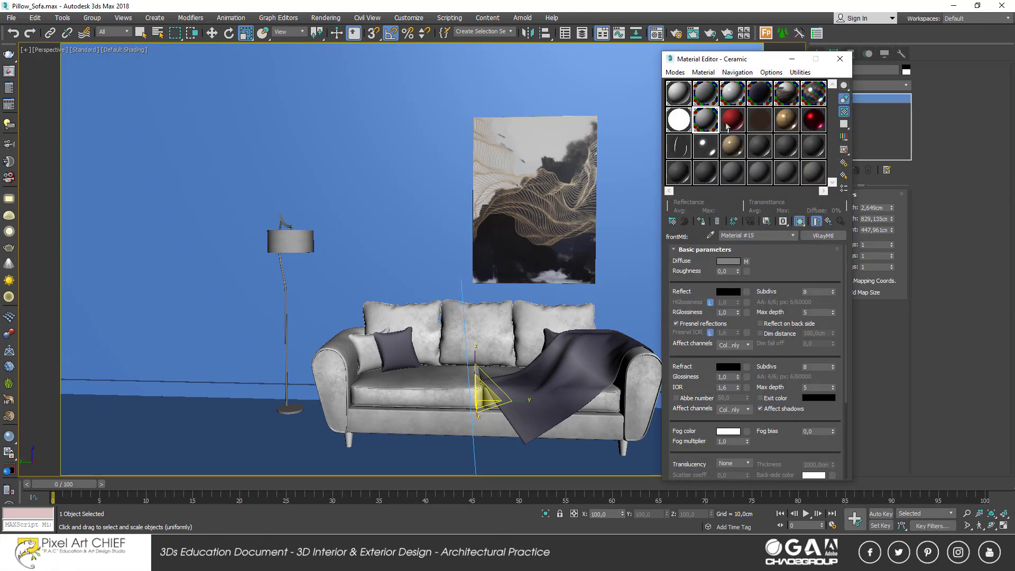
left_click(730, 120)
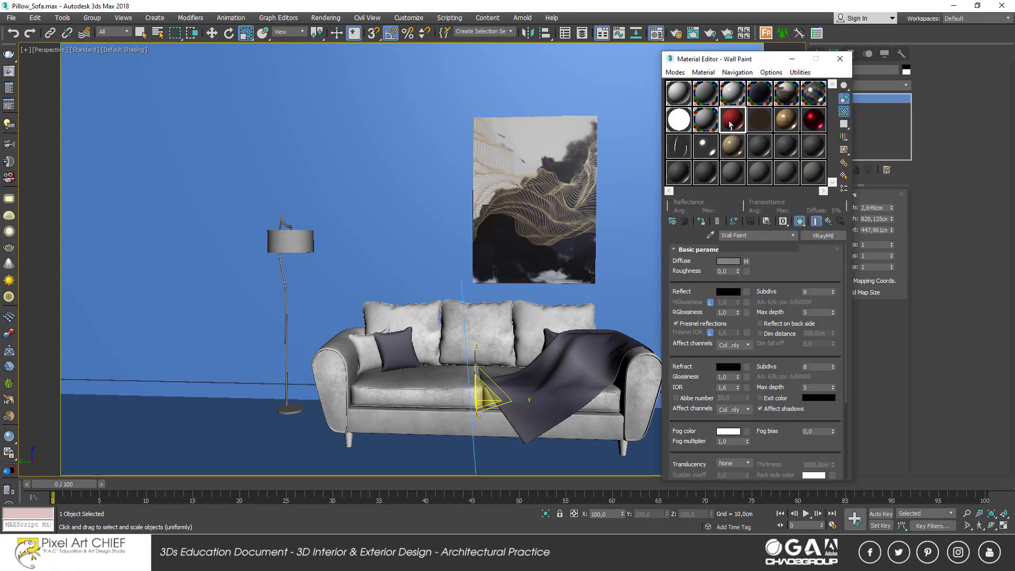
left_click(821, 236)
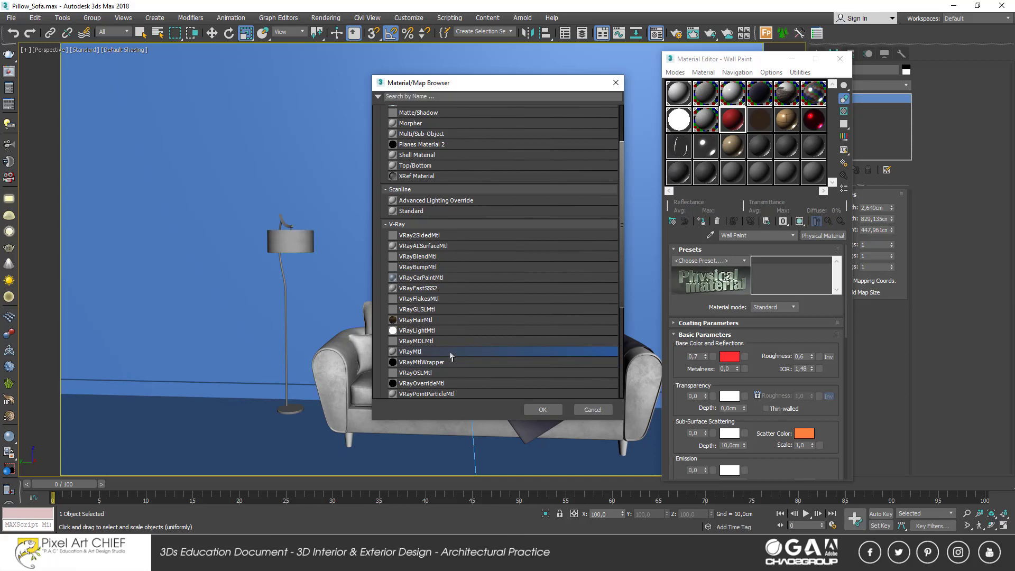
double_click(451, 357)
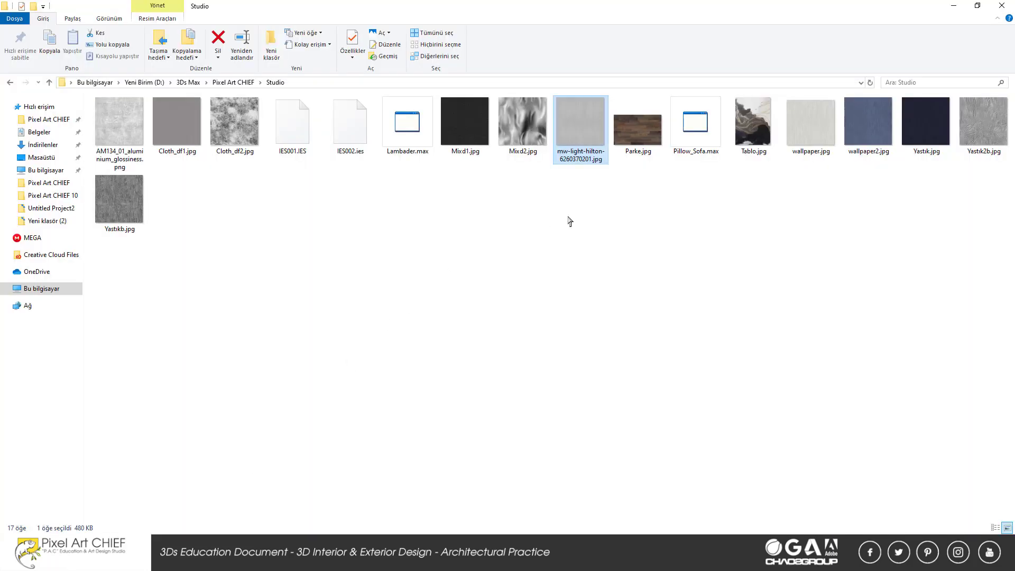
left_click(866, 129)
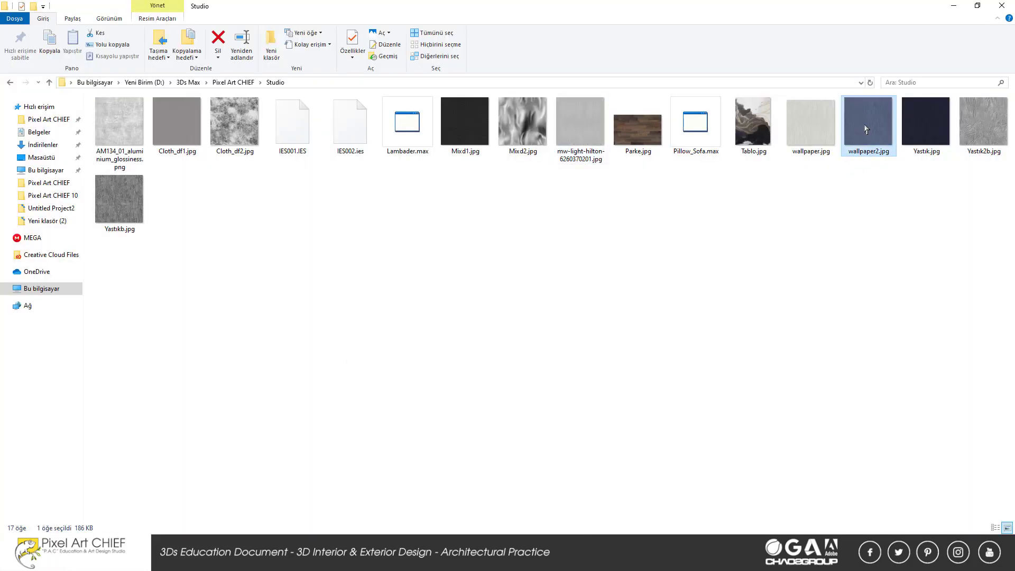
left_click_drag(865, 125, 827, 284)
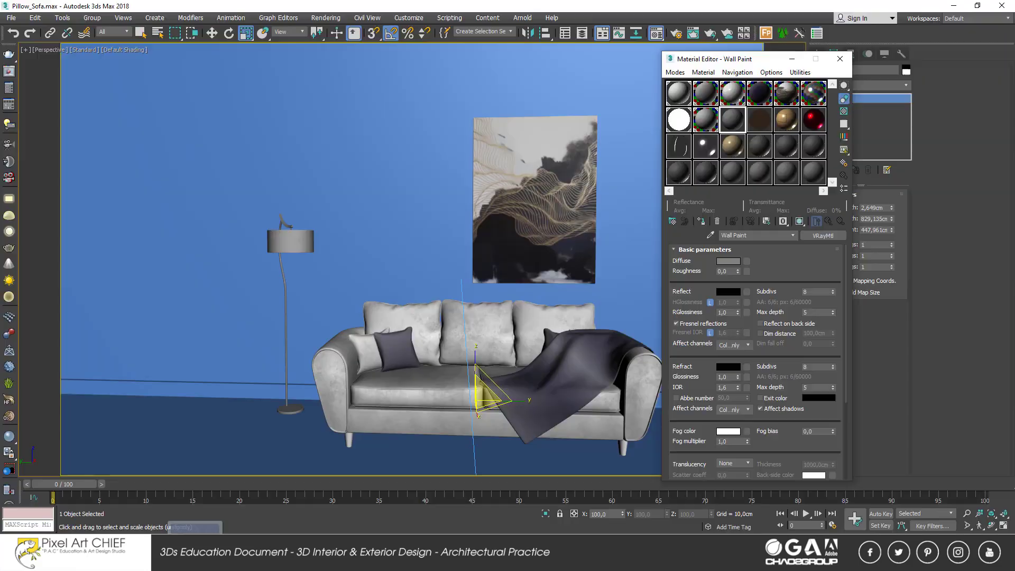
- Use wallpaper2.jpg as Wall Paint's Diffuse map and instance it into Bump with amount 2
left_click_drag(827, 284, 746, 261)
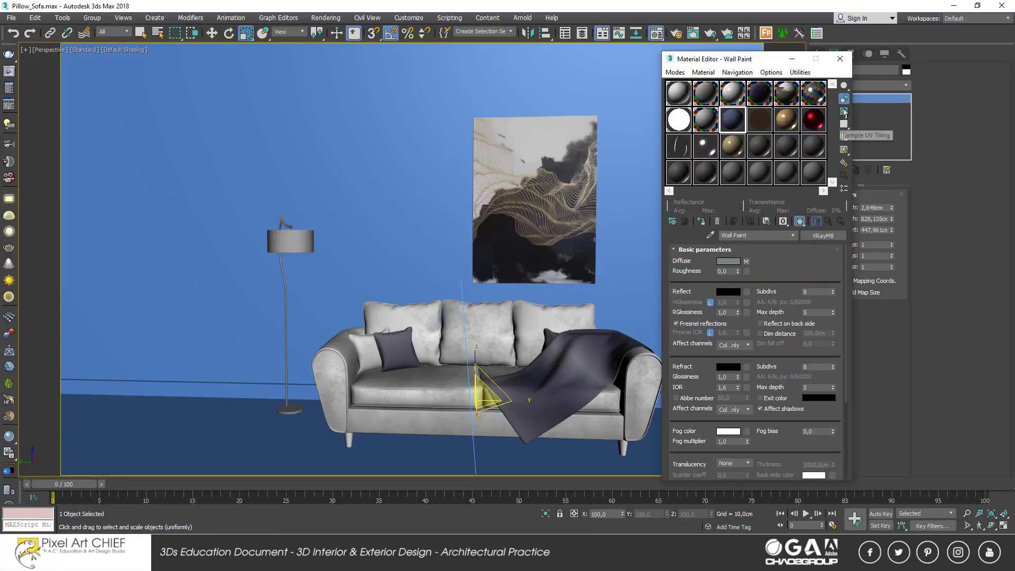
double_click(731, 131)
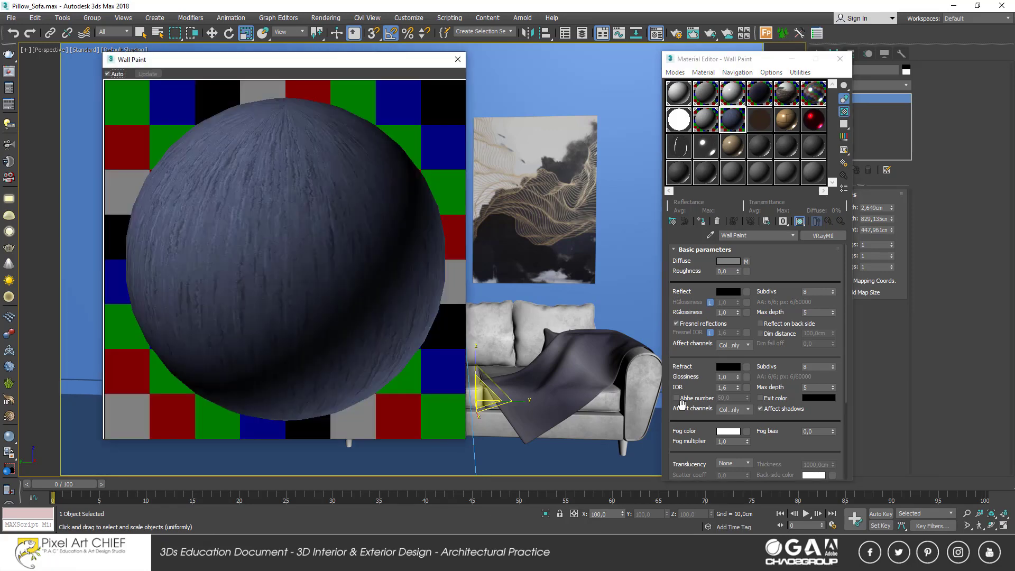
left_click_drag(681, 404, 682, 285)
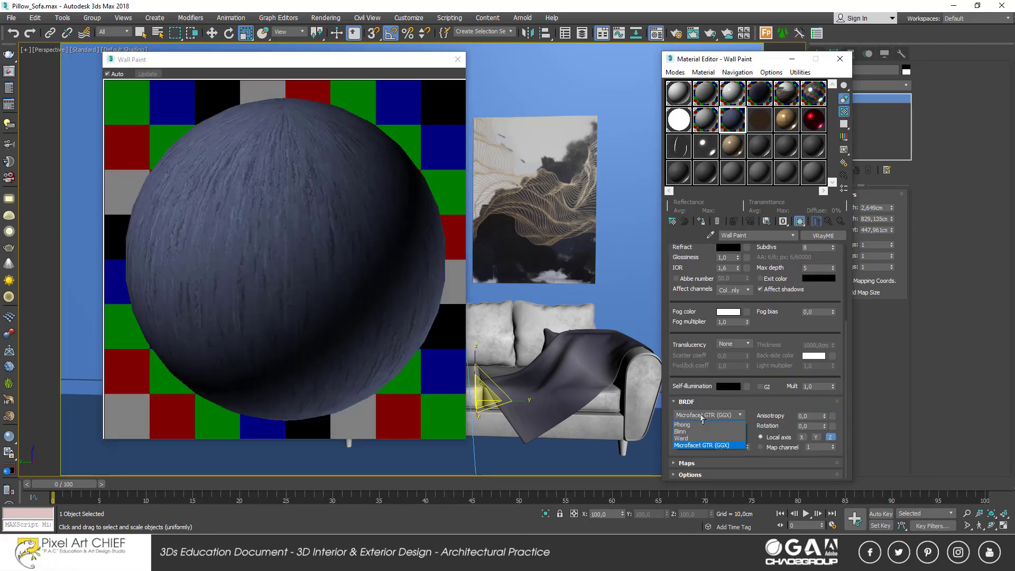
left_click(704, 463)
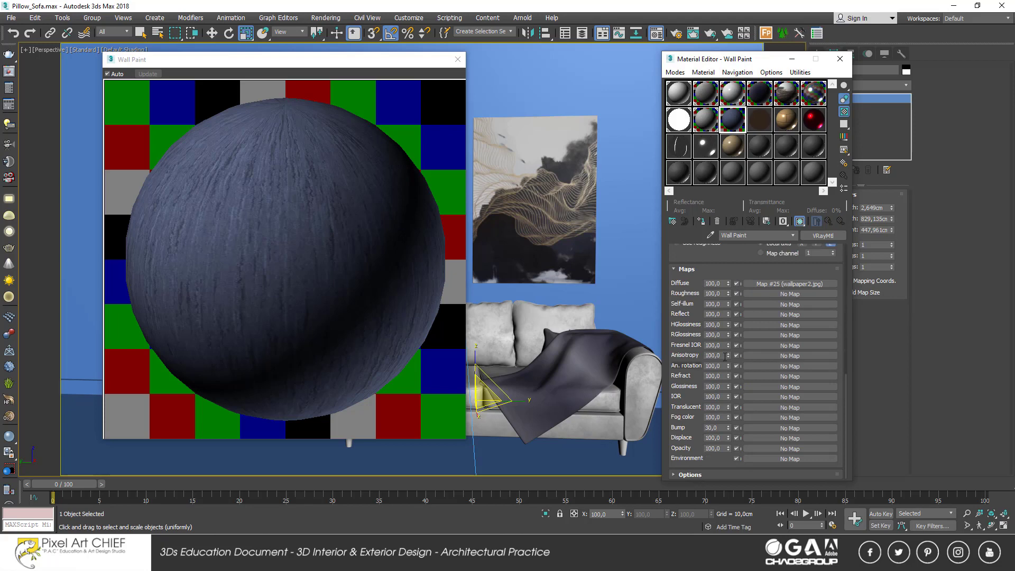
left_click_drag(745, 450, 753, 427)
left_click(729, 305)
type("2")
- Try a first Wall Paint reflection colour and set reflection glossiness to 0,65
scroll(681, 294, "up", 5)
scroll(679, 285, "up", 5)
scroll(699, 372, "up", 5)
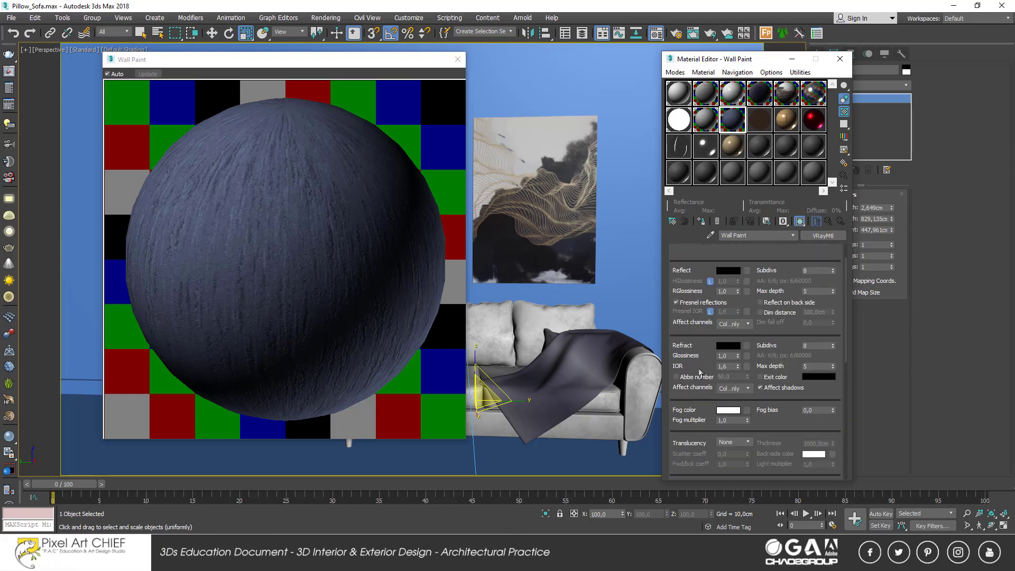
scroll(691, 419, "up", 2)
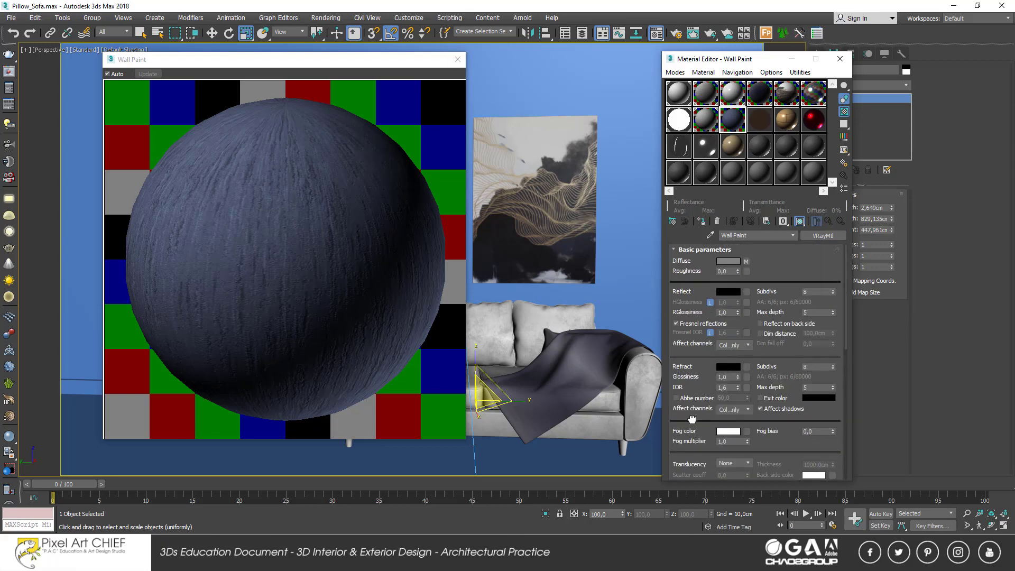
left_click(730, 292)
left_click_drag(314, 86, 314, 92)
left_click(391, 162)
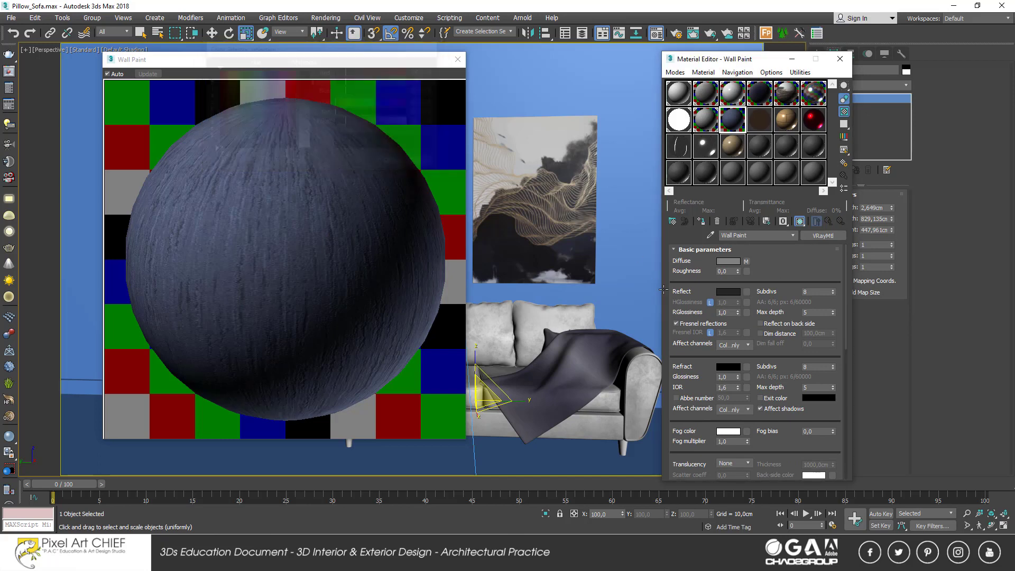
double_click(728, 311)
type("0,8")
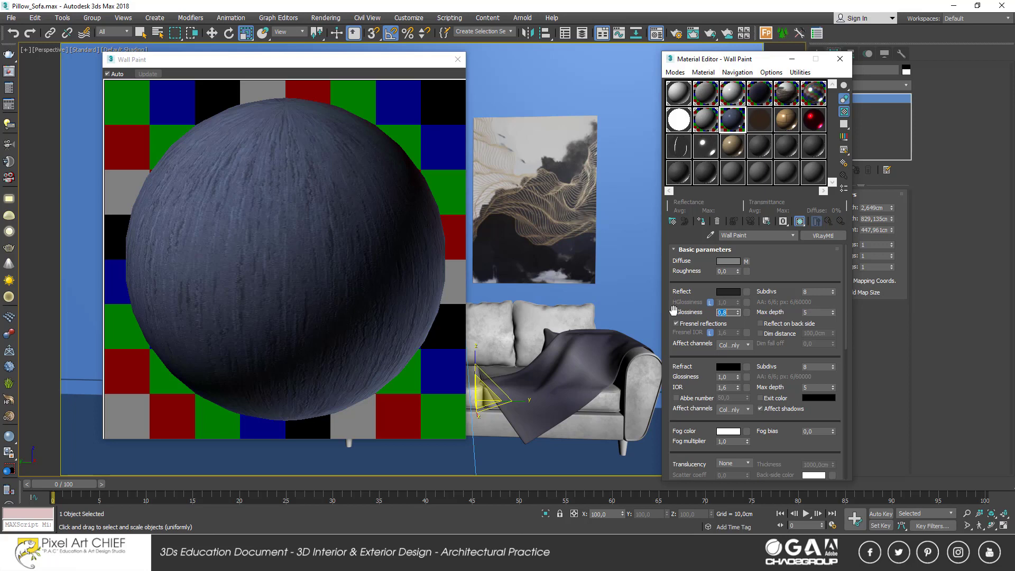
- Settle Wall Paint's reflection colour on dark grey, value 29
left_click(732, 292)
left_click_drag(310, 87, 312, 74)
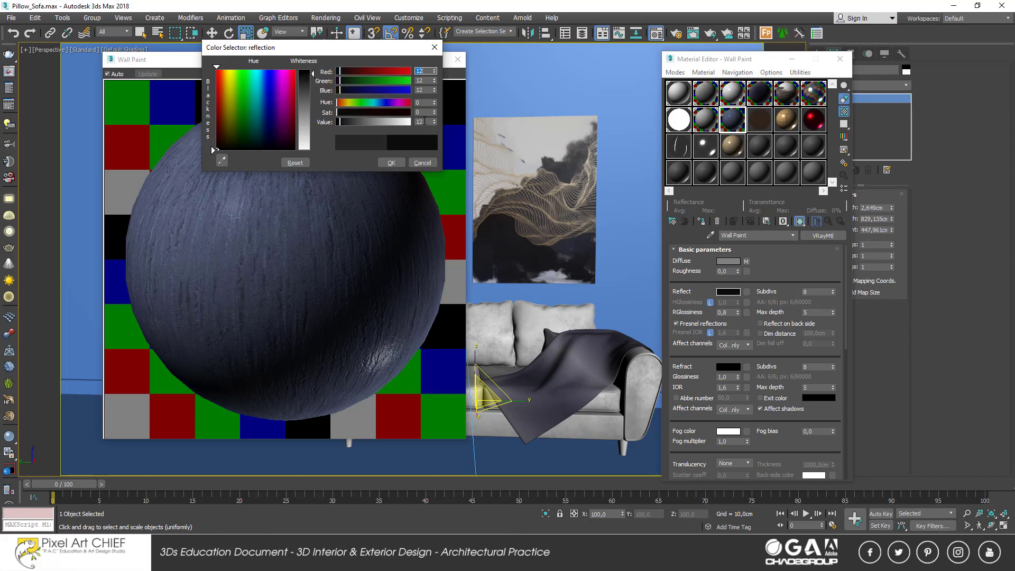
left_click(424, 121)
type("6")
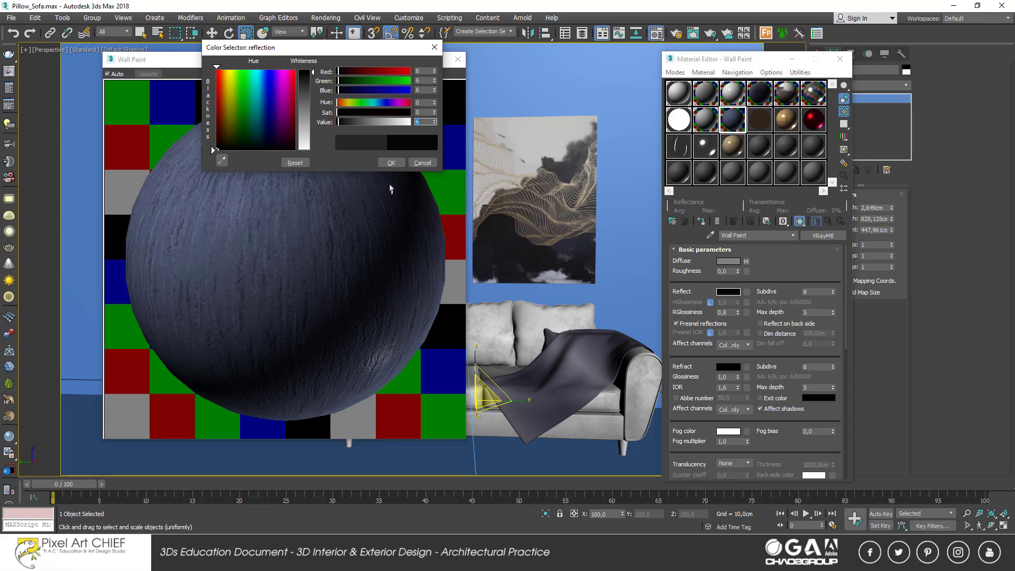
left_click(391, 162)
type("0,65")
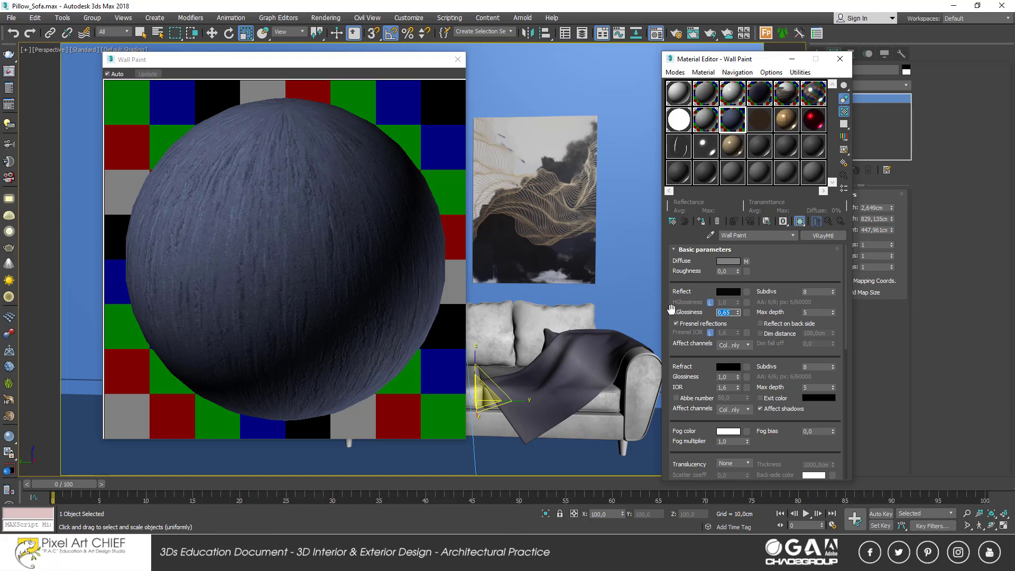
left_click(727, 293)
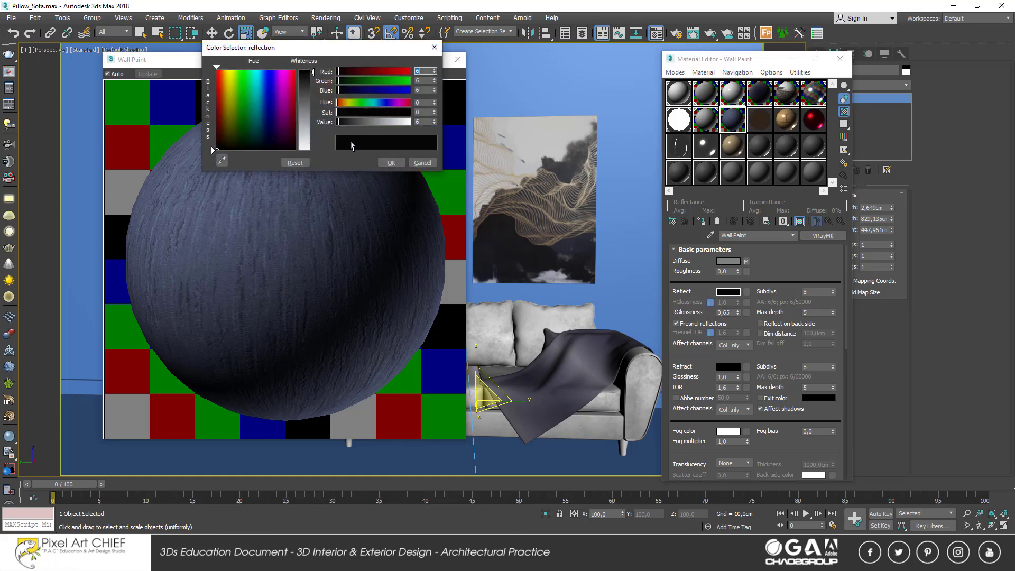
left_click(434, 121)
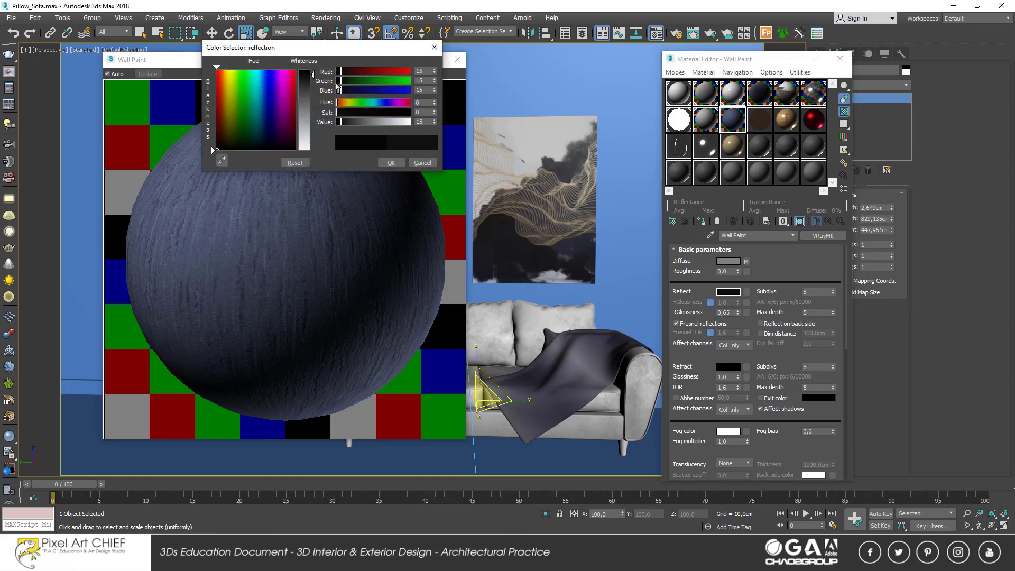
left_click_drag(304, 77, 306, 81)
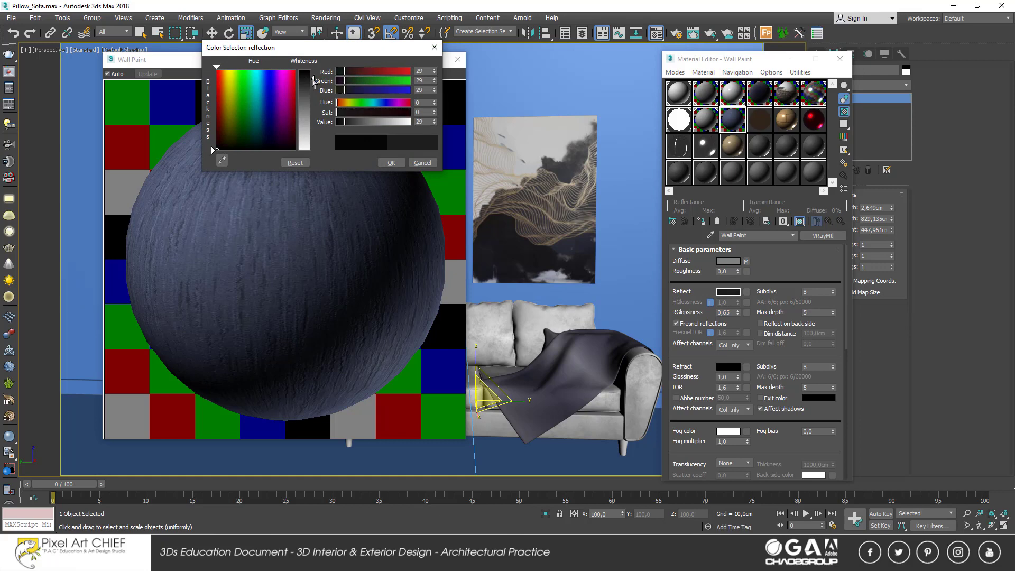
left_click(389, 162)
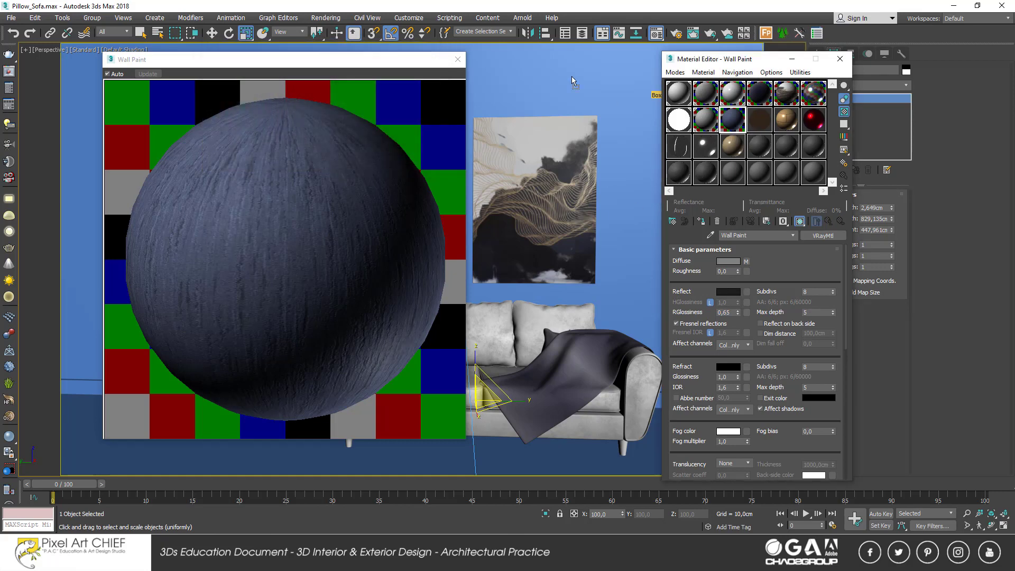
left_click(457, 60)
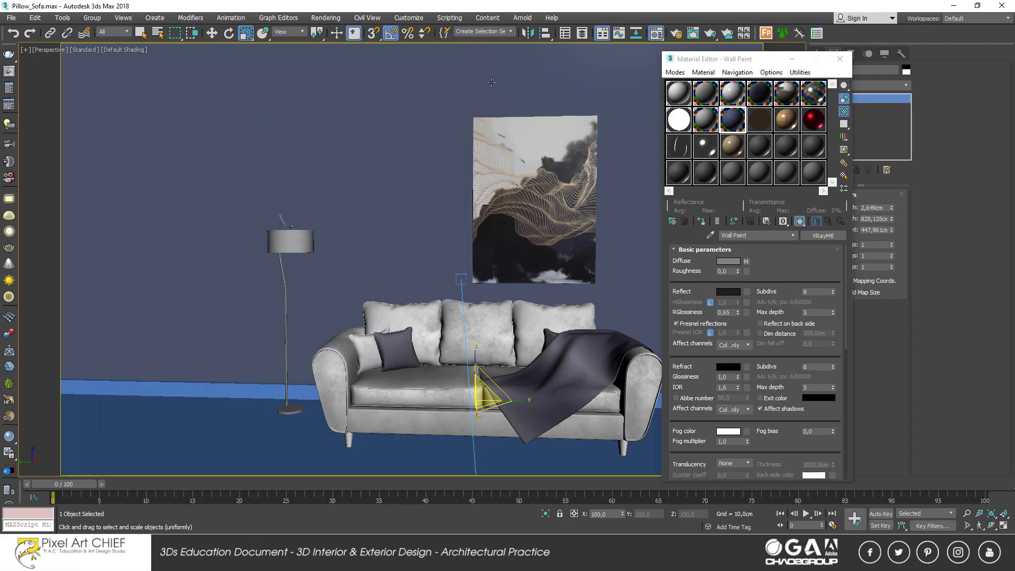
- Add a Box UVW Map modifier to the back wall with Real-World Map Size off
left_click(840, 58)
left_click(848, 86)
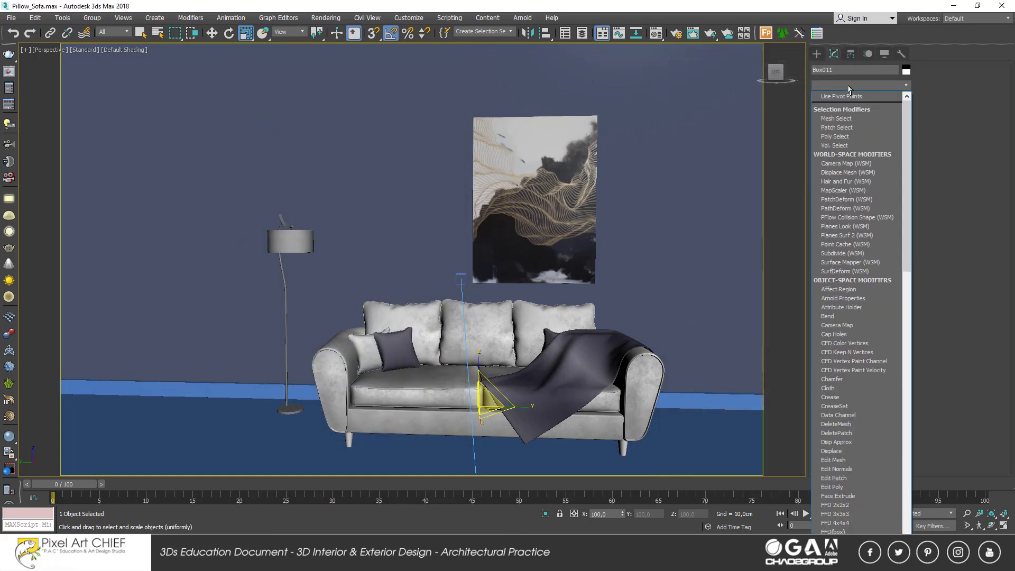
type("uvw")
key("Return")
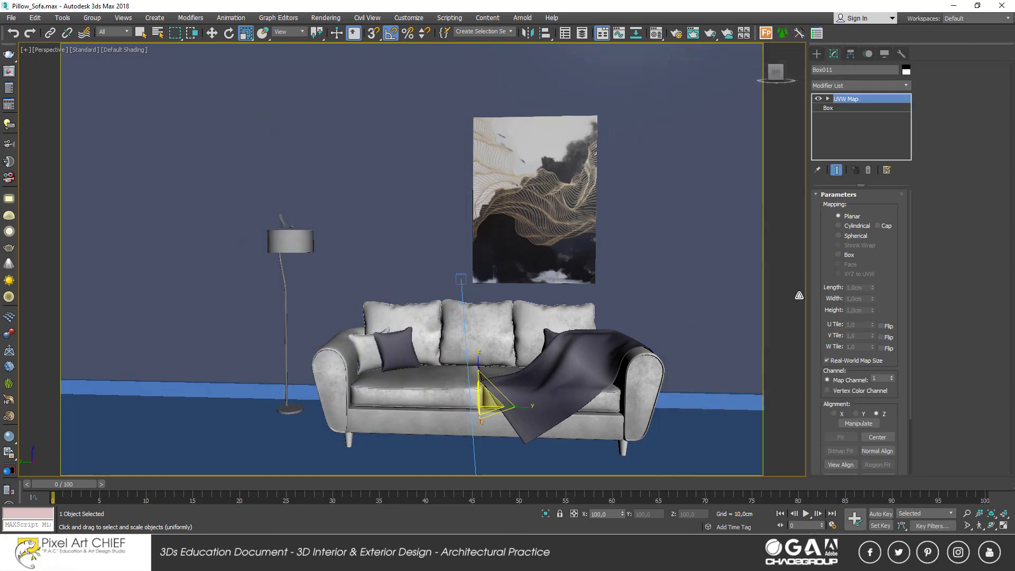
left_click(838, 255)
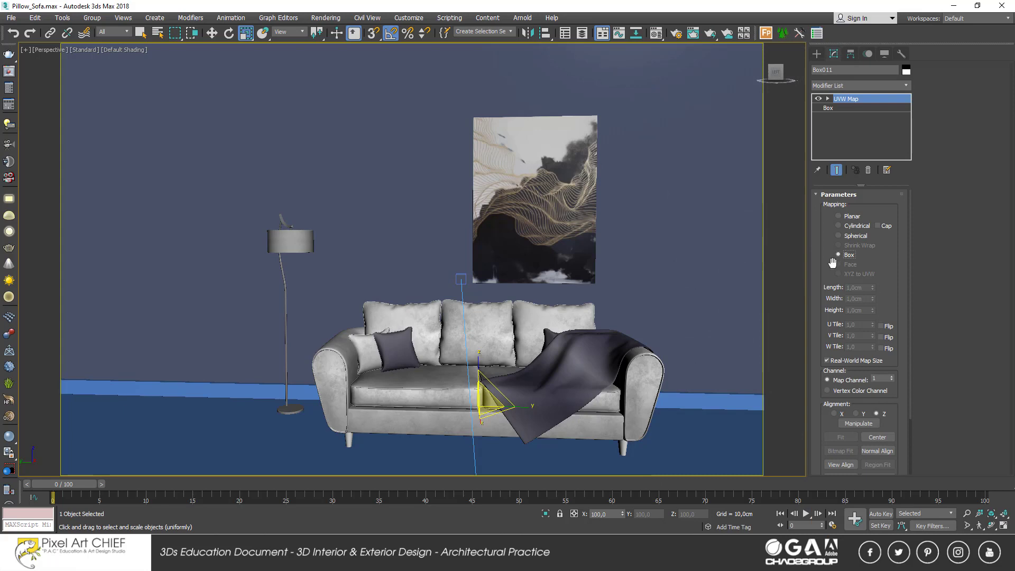
left_click(826, 360)
- Set the wall mapping length to about 185,6 cm and height to about 157,3 cm
mouse_move(873, 288)
left_mouse_down()
mouse_move(877, 335)
mouse_move(883, 290)
left_mouse_up()
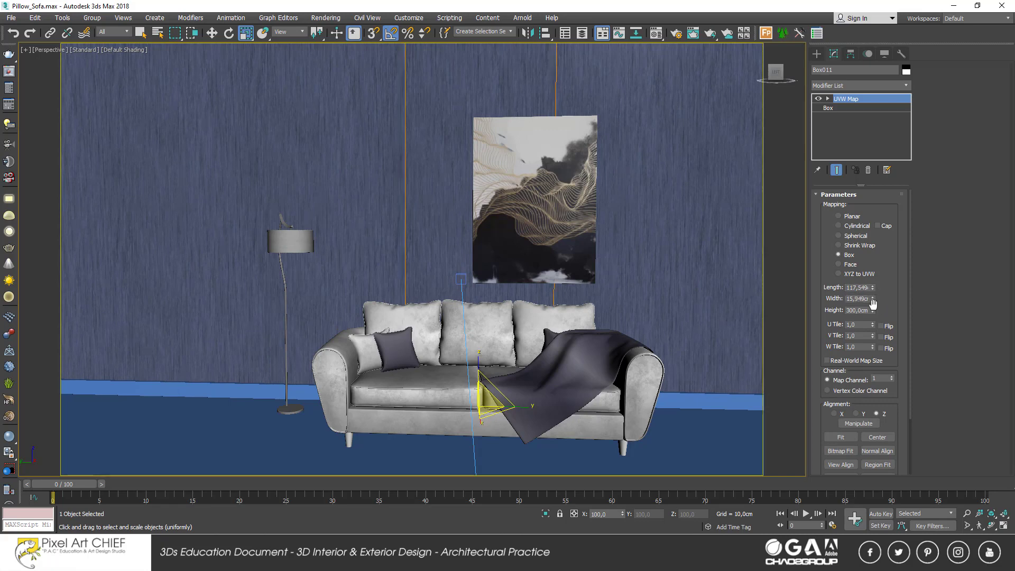
mouse_move(873, 314)
left_mouse_down()
mouse_move(873, 344)
mouse_move(874, 258)
left_mouse_up()
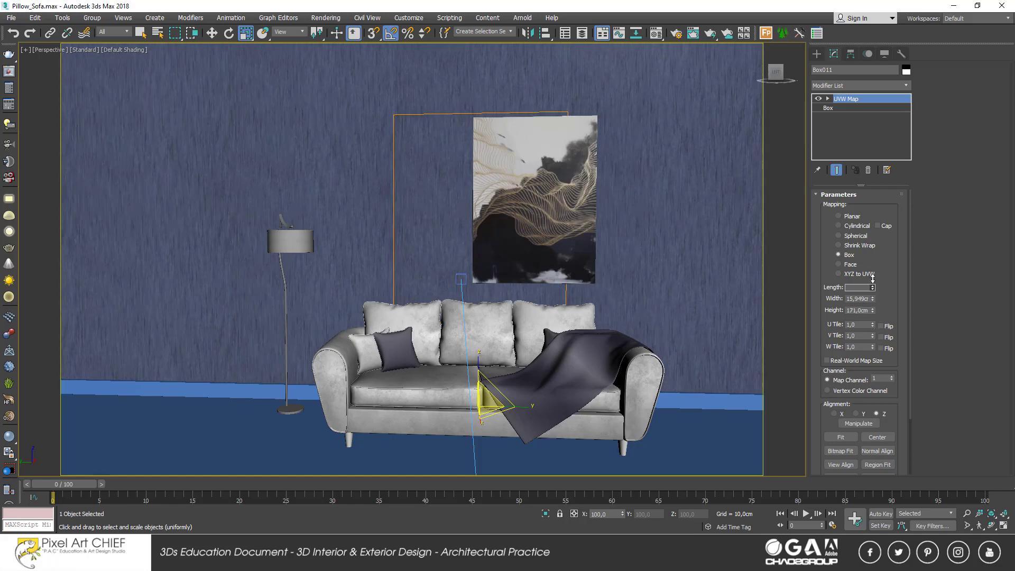
middle_click_drag(670, 273, 673, 310, "alt")
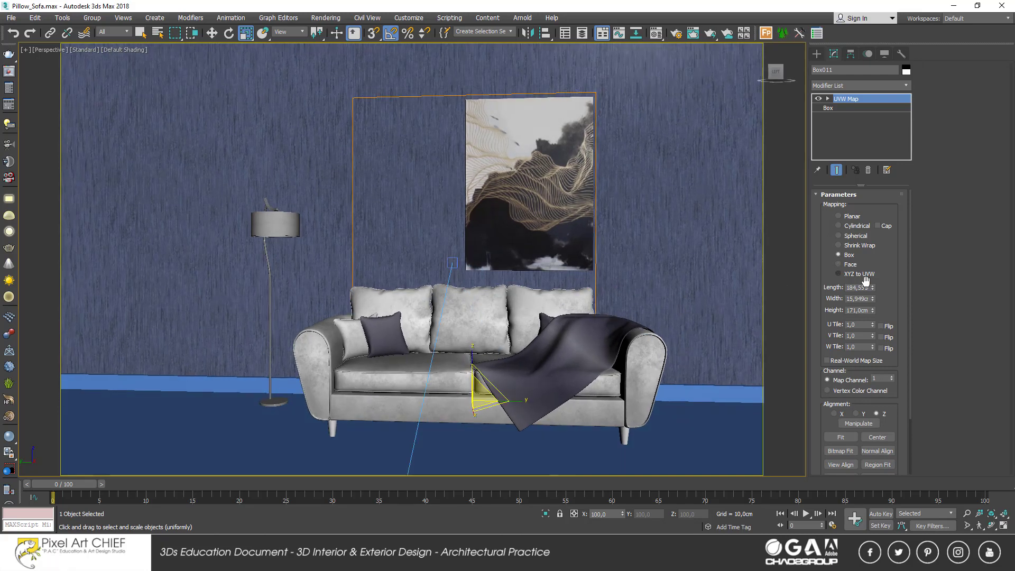
mouse_move(873, 287)
left_mouse_down()
mouse_move(874, 319)
mouse_move(879, 276)
left_mouse_up()
middle_click_drag(486, 264, 453, 250, "alt")
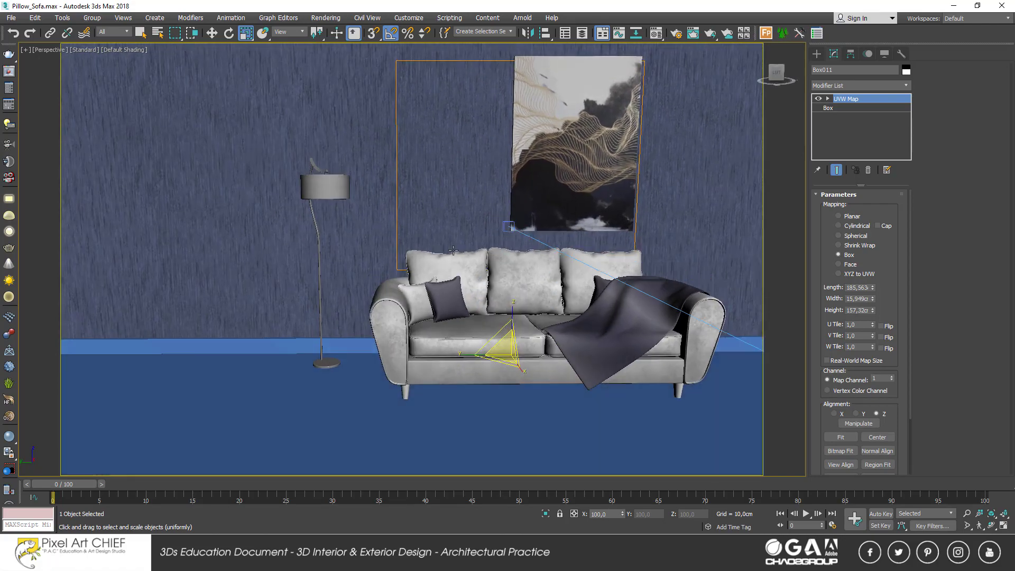
scroll(339, 192, "up", 5)
scroll(344, 191, "down", 5)
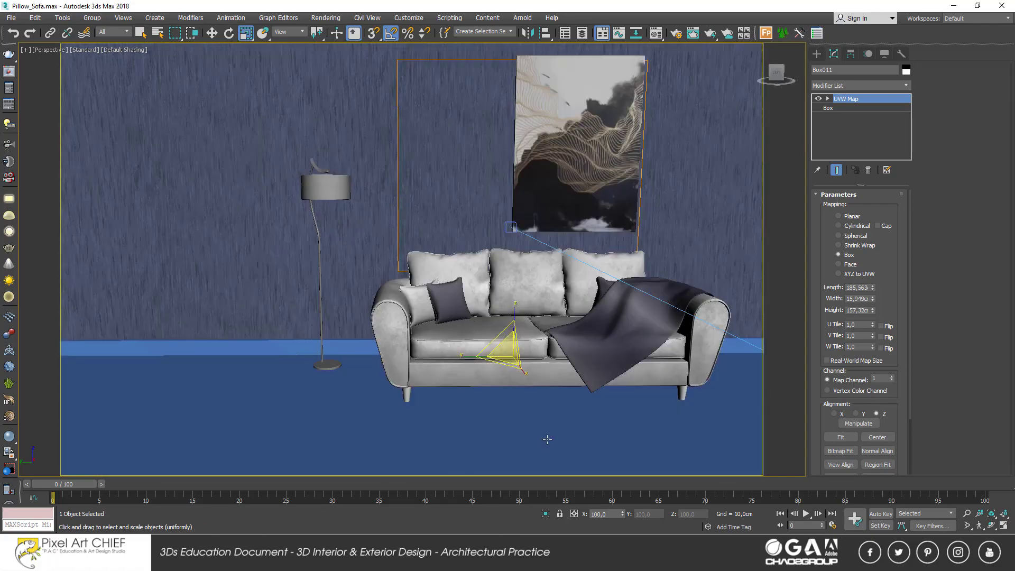
scroll(264, 190, "up", 1)
scroll(333, 143, "up", 5)
- Open the floor lamp group and enter the lampshade's UVW Map gizmo
left_click(335, 137)
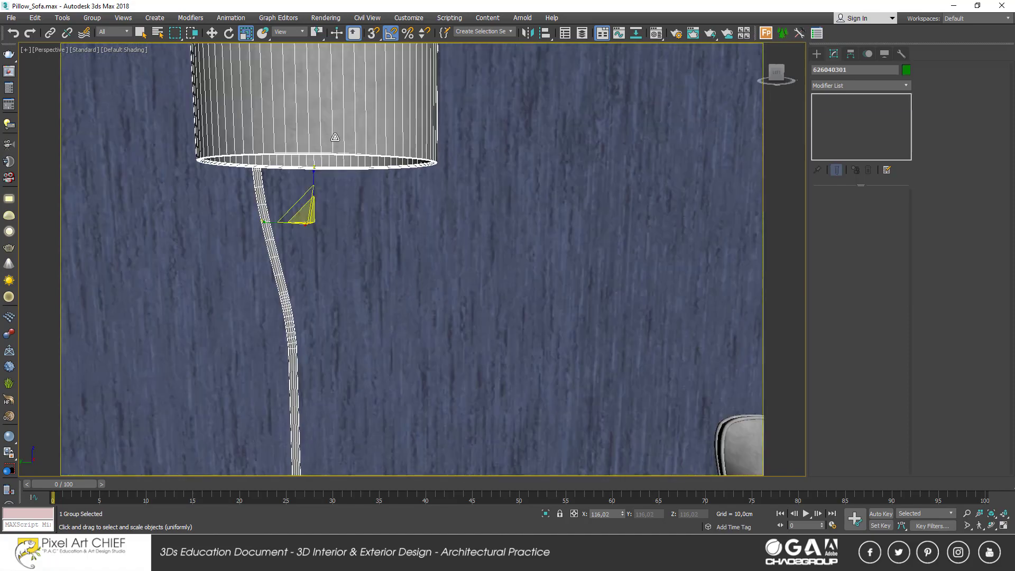
middle_click_drag(335, 137, 365, 233)
left_click(91, 17)
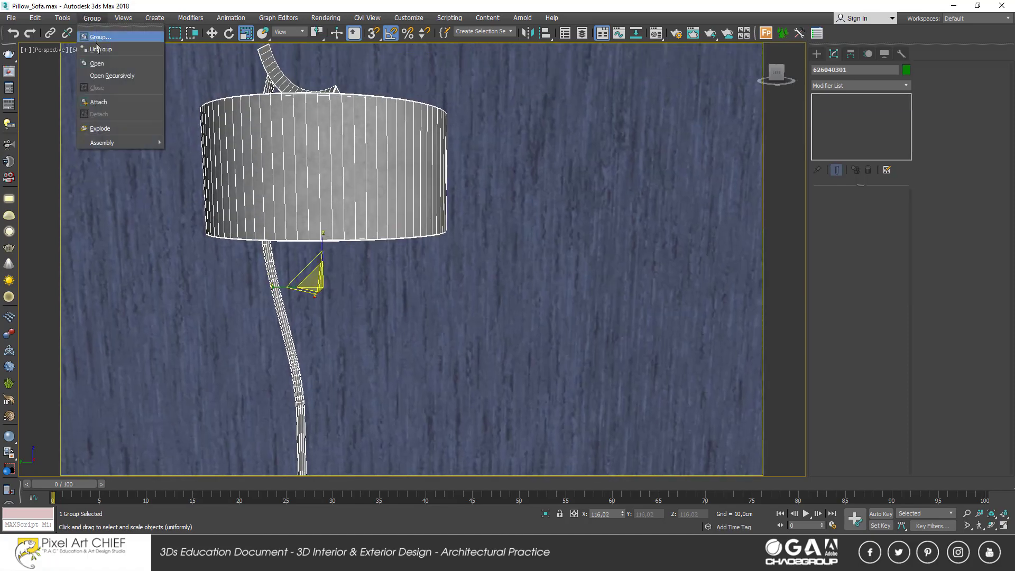
left_click(98, 59)
left_click(383, 192)
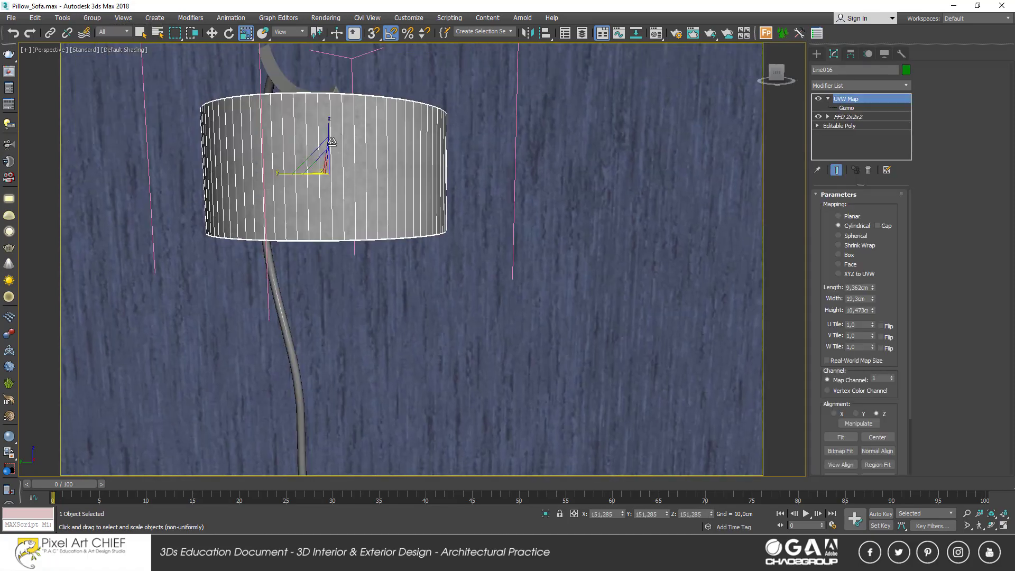
left_click(845, 107)
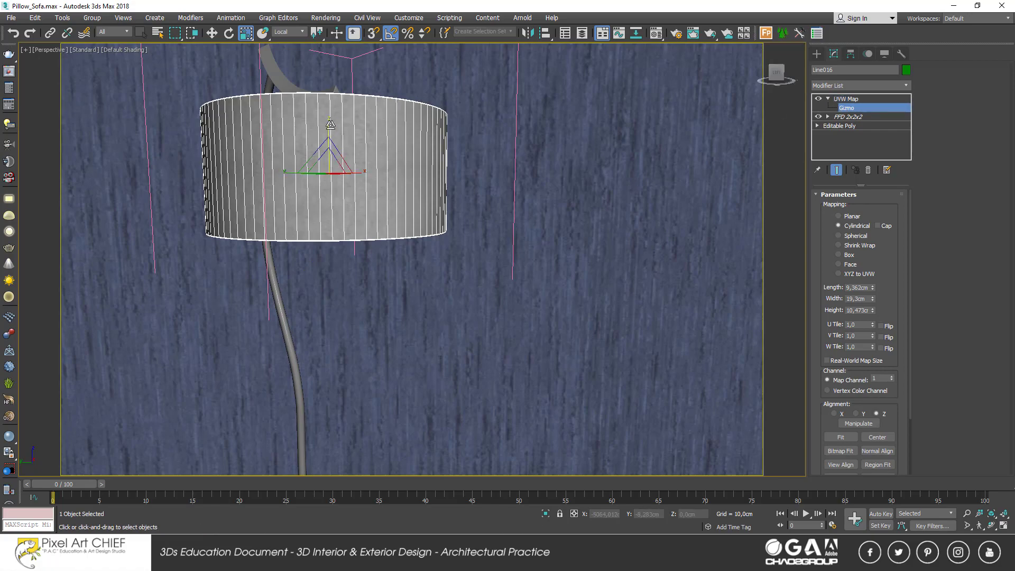
- Scale the gizmo and switch to Box mapping, width about 16,79 cm, height about 6,29 cm
left_click_drag(331, 108, 343, 219)
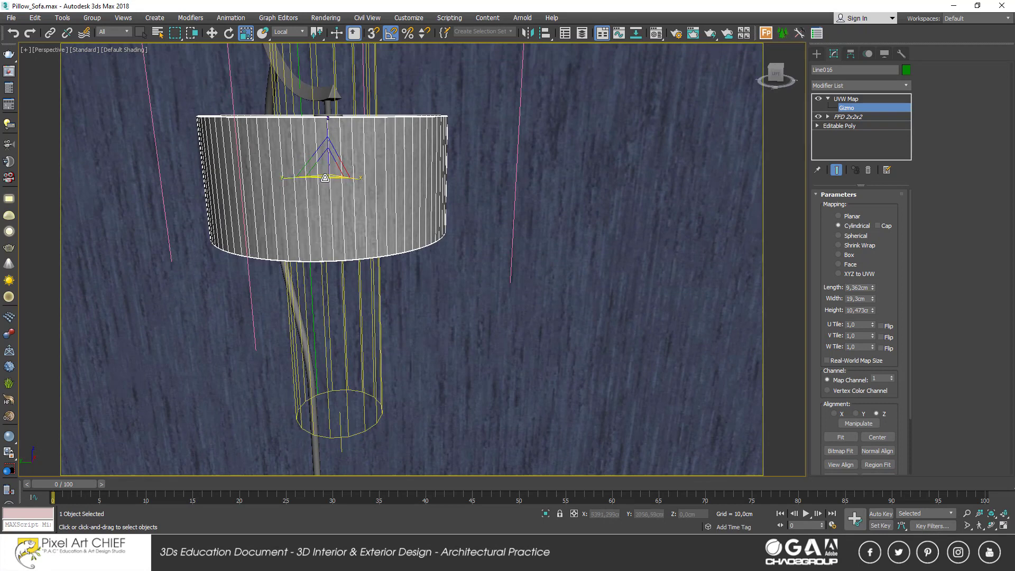
left_click_drag(324, 177, 332, 180)
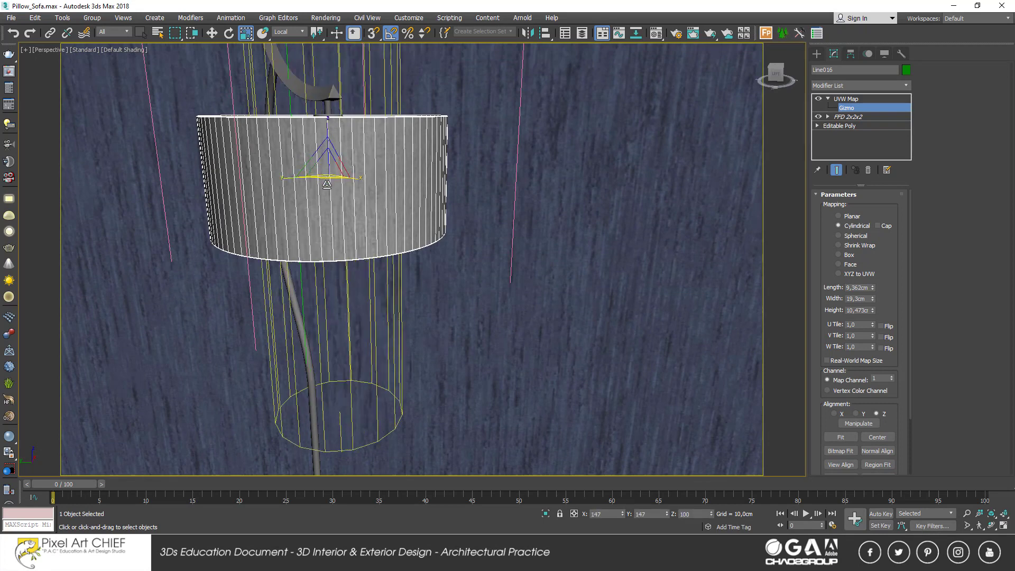
left_click_drag(872, 310, 872, 317)
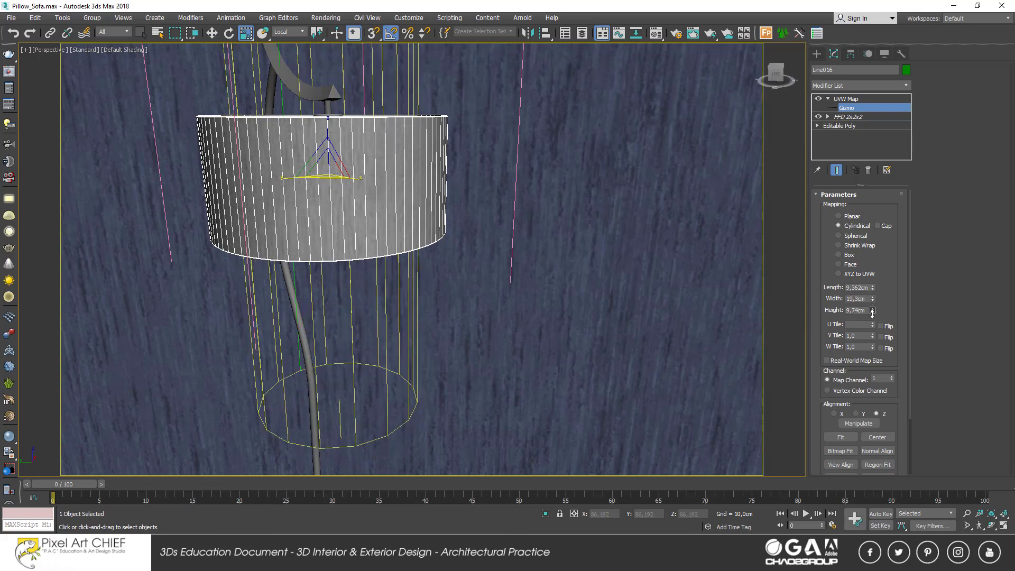
left_click(845, 255)
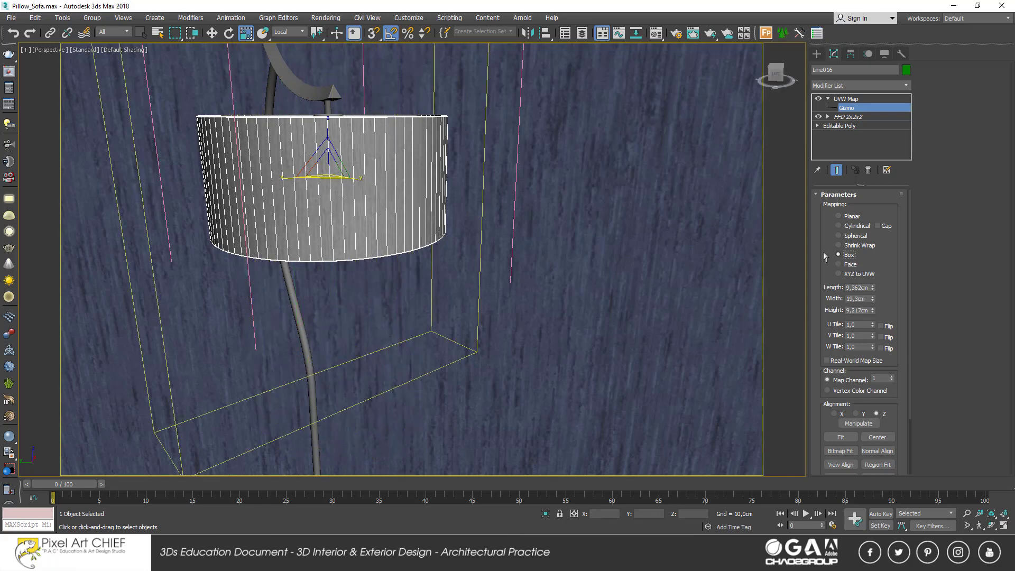
mouse_move(476, 261)
middle_mouse_down("alt")
mouse_move(501, 244)
mouse_move(443, 243)
mouse_move(459, 232)
middle_mouse_up("alt")
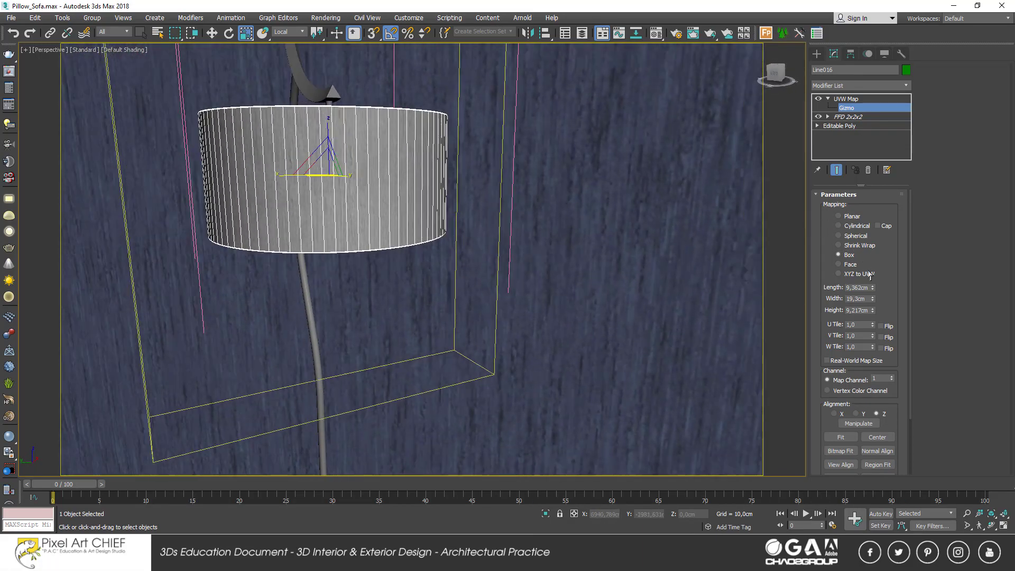
left_click_drag(874, 299, 874, 320)
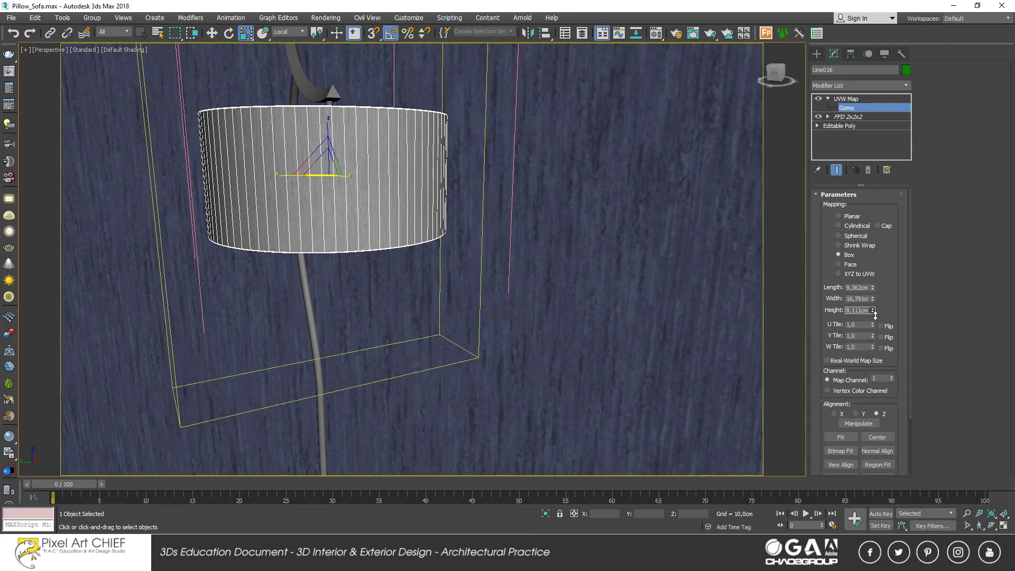
left_click(860, 109)
scroll(528, 265, "down", 5)
scroll(528, 317, "up", 3)
- Select the sofa group and orbit to a frontal view of the sofa
left_click(530, 323)
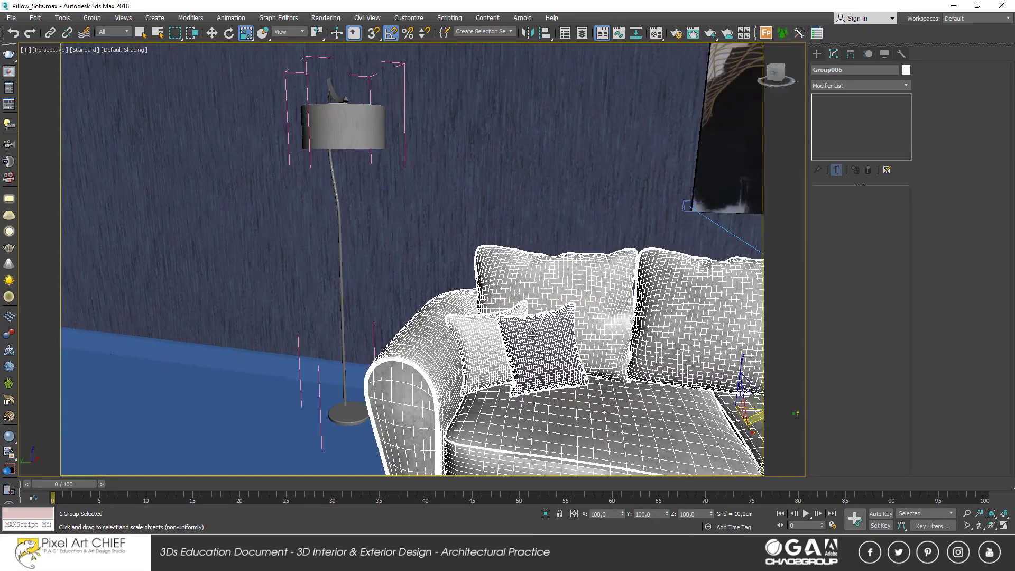
scroll(530, 320, "down", 4)
scroll(530, 321, "down", 2)
middle_click_drag(530, 321, 608, 112, "alt")
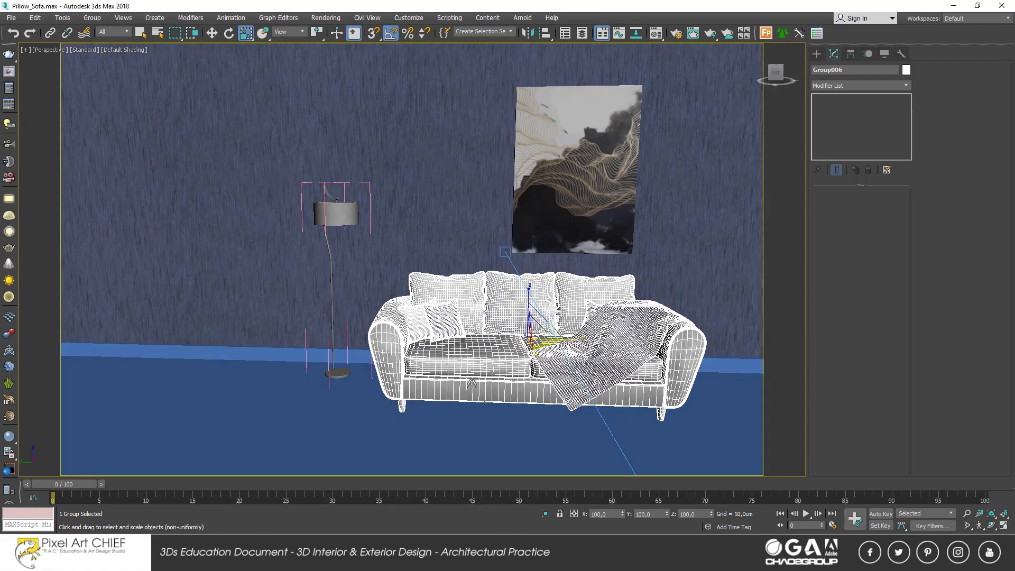
scroll(608, 111, "up", 2)
- Convert the Metal material from Physical Material to a VRayMtl
left_click(656, 33)
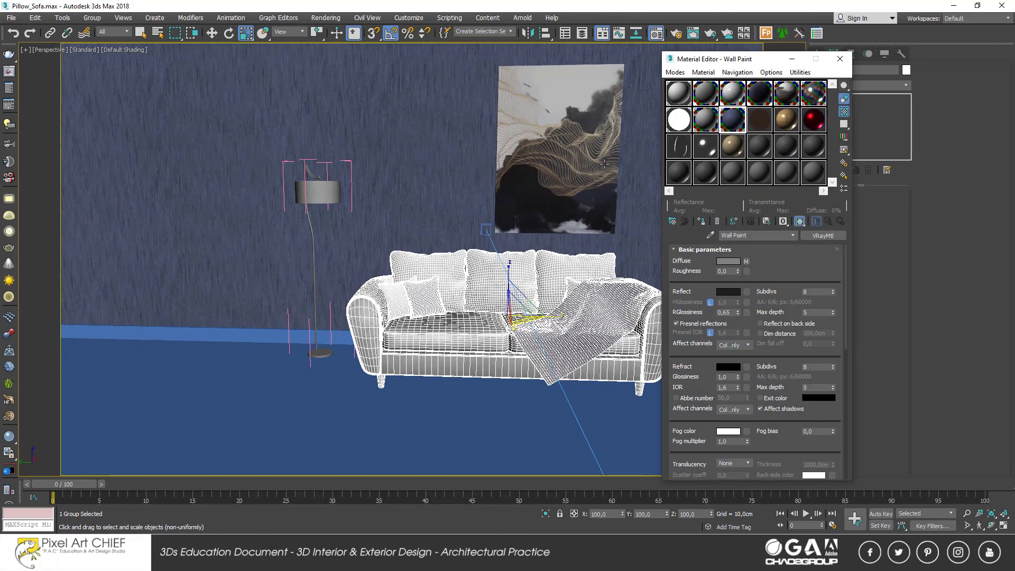
left_click(756, 169)
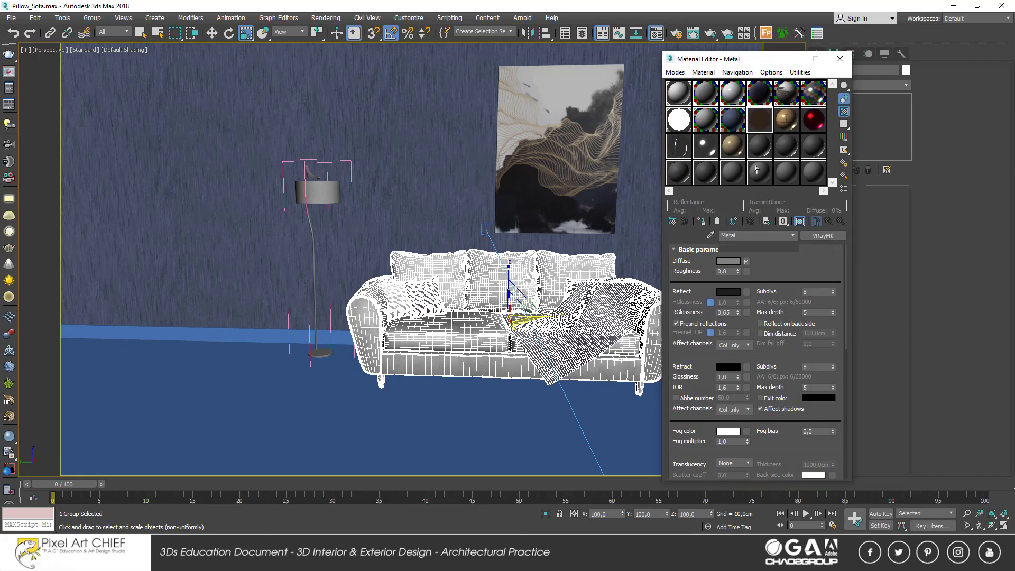
left_click(820, 237)
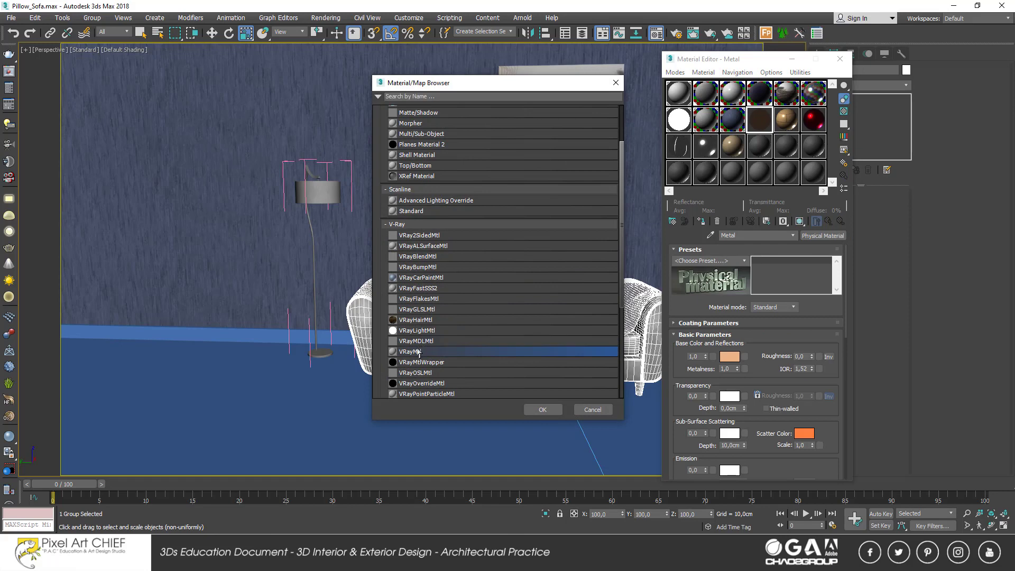
double_click(421, 350)
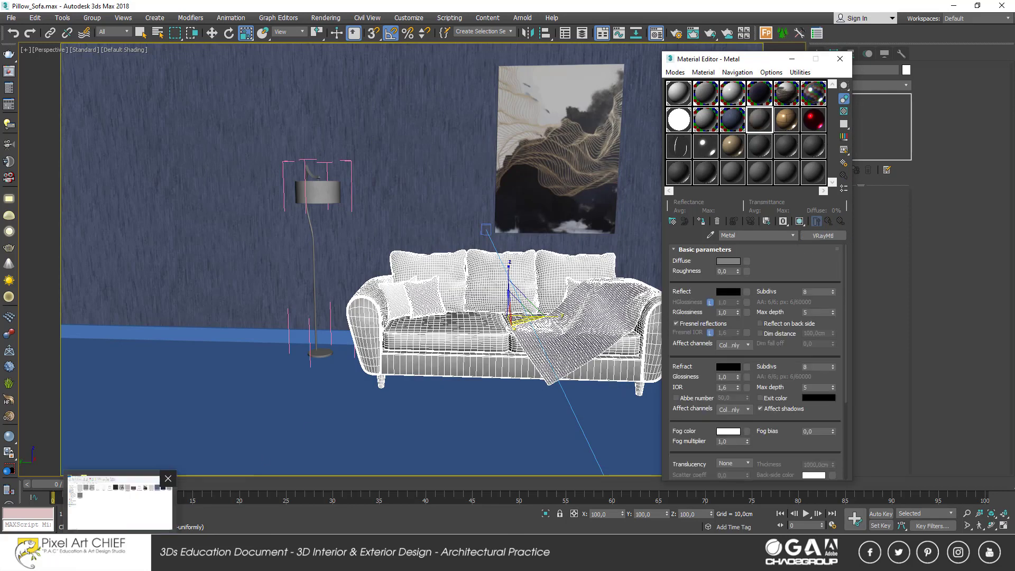
- Drag Parke.jpg from the Studio folder onto the Metal VRayMtl's Diffuse map slot
left_click(119, 499)
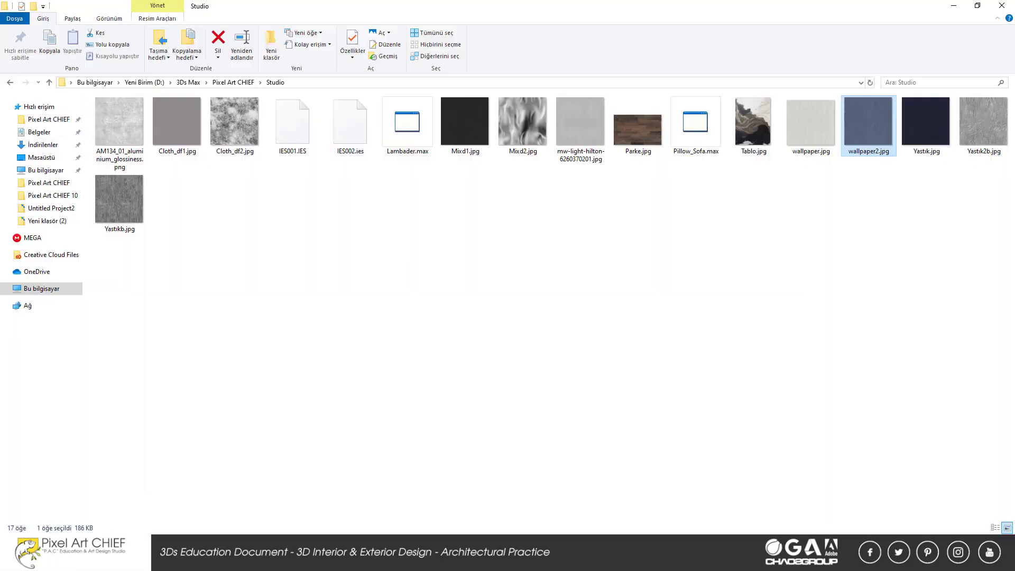
left_click_drag(639, 137, 230, 549)
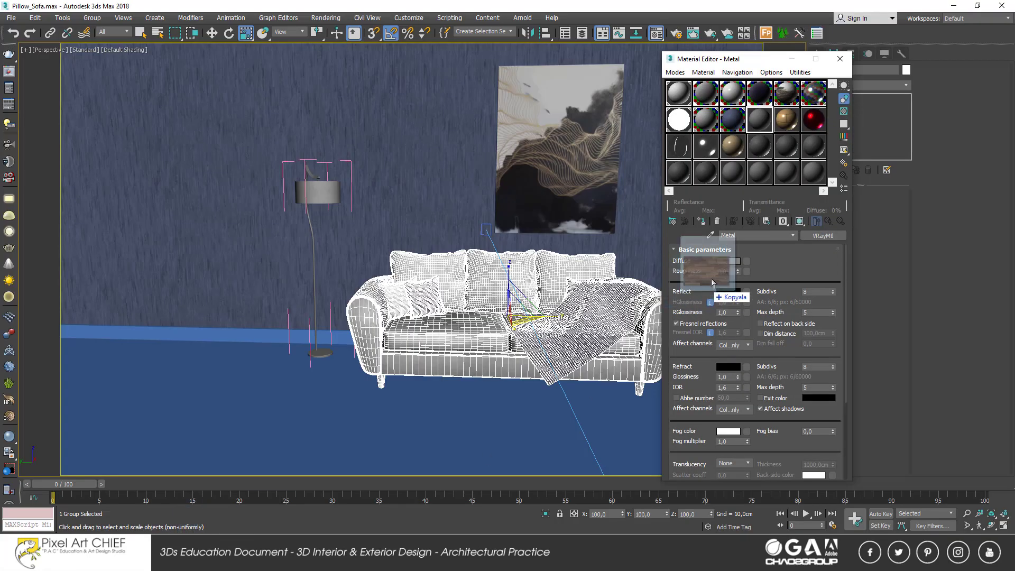
left_click_drag(228, 524, 747, 264)
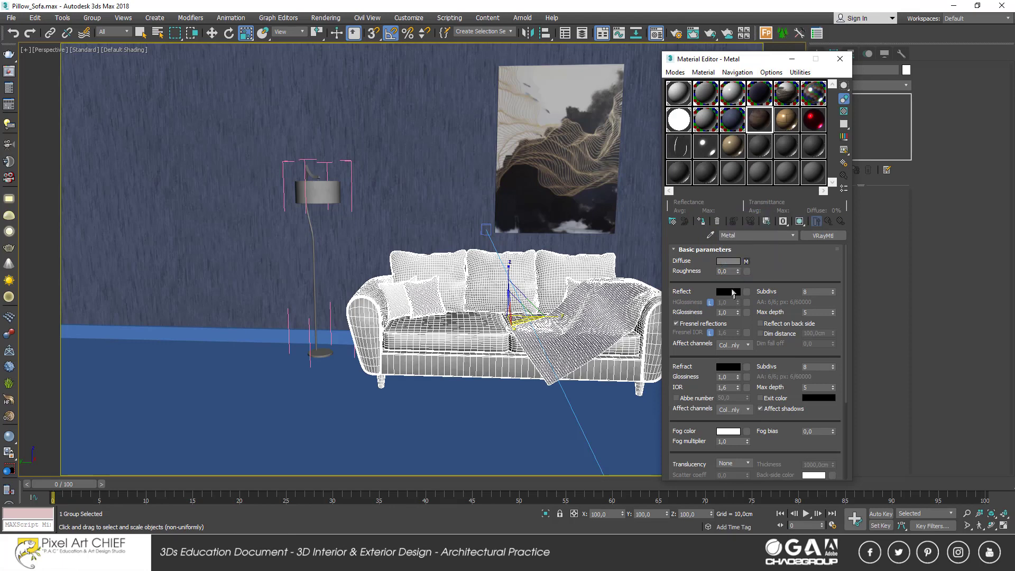
- Copy the Parke.jpg diffuse map into the Metal material's Bump slot at strength 15
double_click(763, 121)
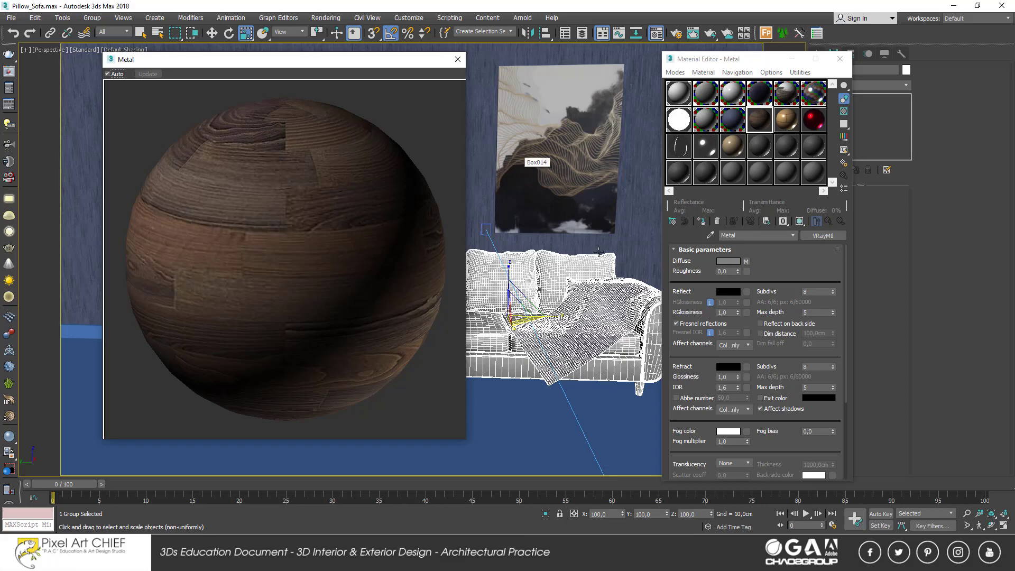
scroll(684, 414, "down", 3)
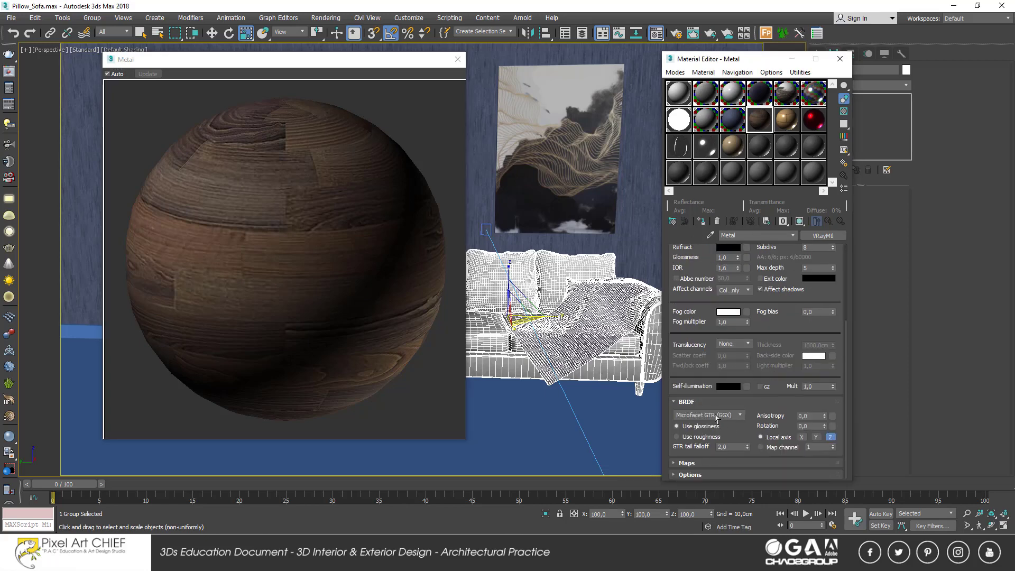
left_click(703, 463)
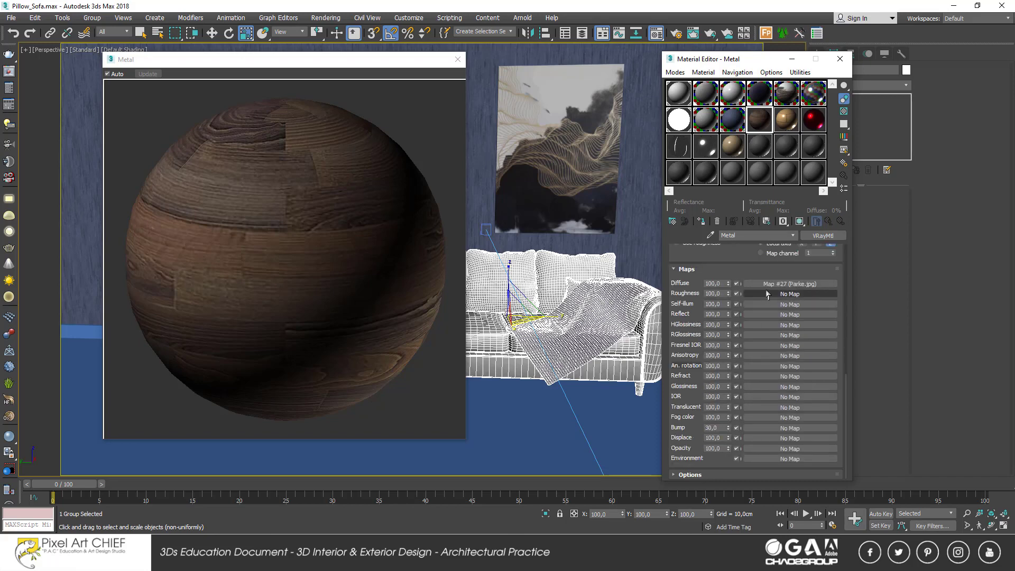
left_click_drag(762, 436, 762, 427)
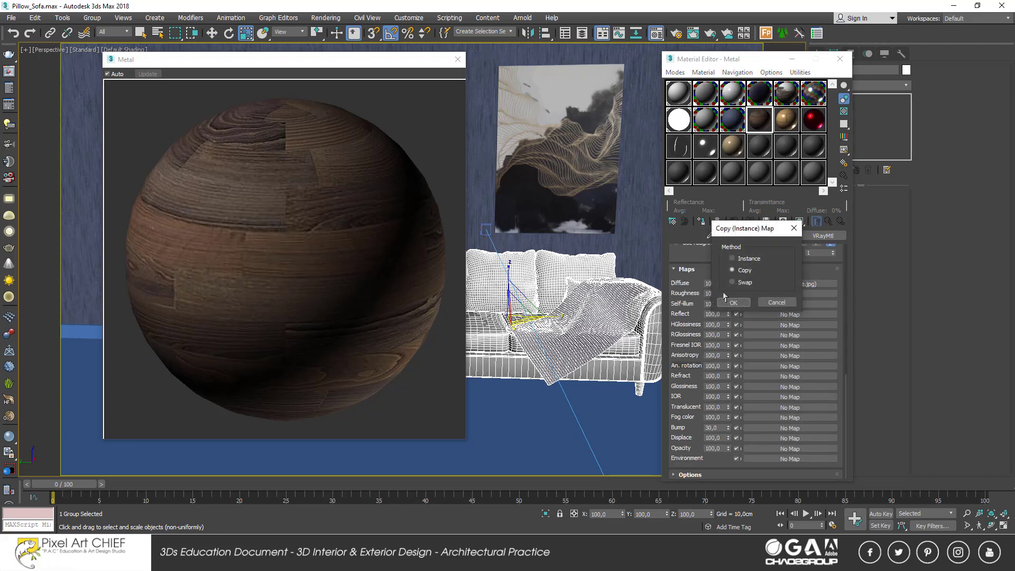
left_click(732, 302)
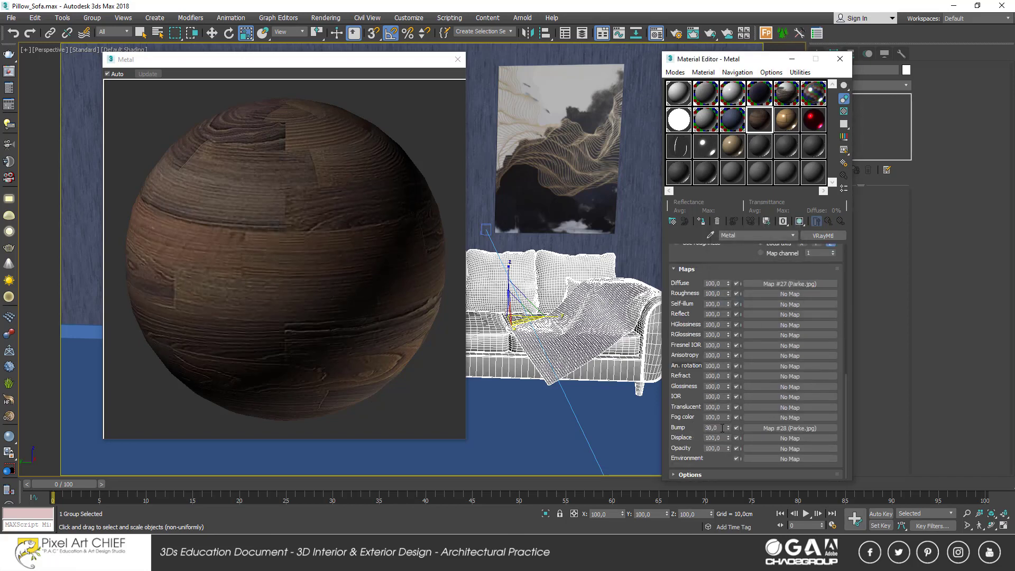
double_click(722, 428)
type("15")
- Assign a Falloff map to the Metal reflection, then clear it again
scroll(813, 335, "up", 2)
left_click(744, 346)
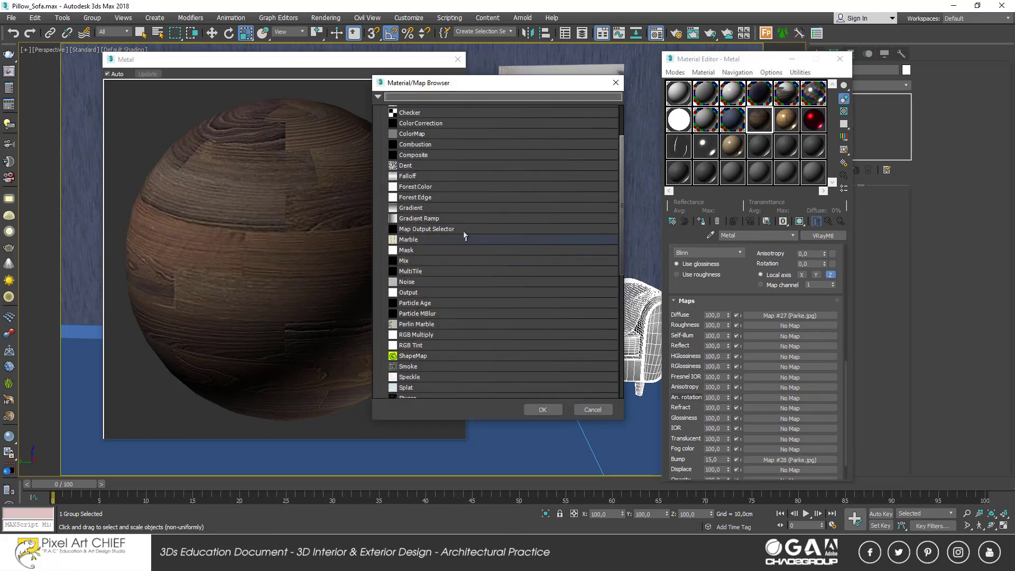
scroll(439, 317, "down", 1)
scroll(422, 364, "down", 1)
scroll(422, 364, "down", 1)
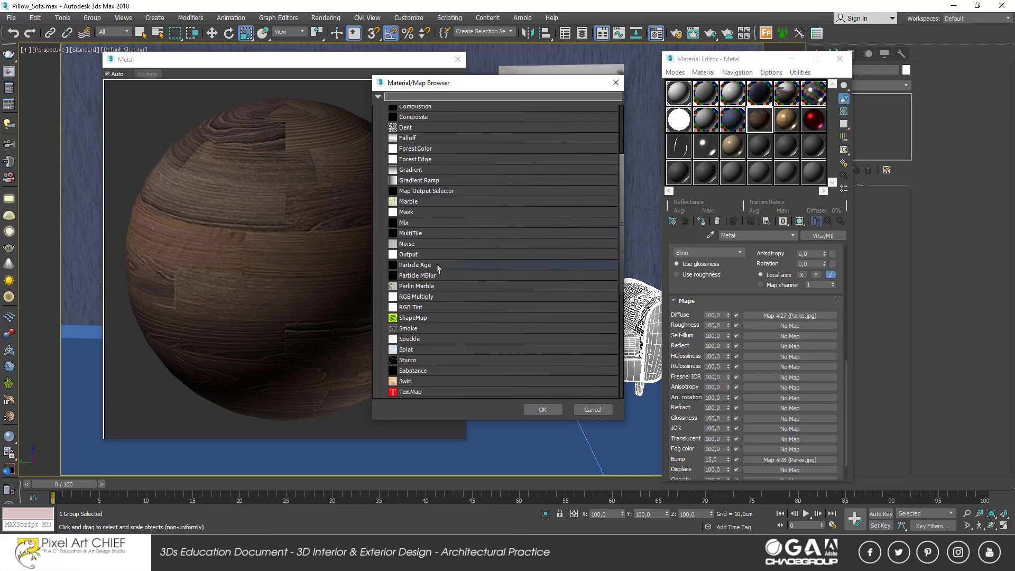
scroll(437, 265, "up", 1)
scroll(416, 211, "up", 2)
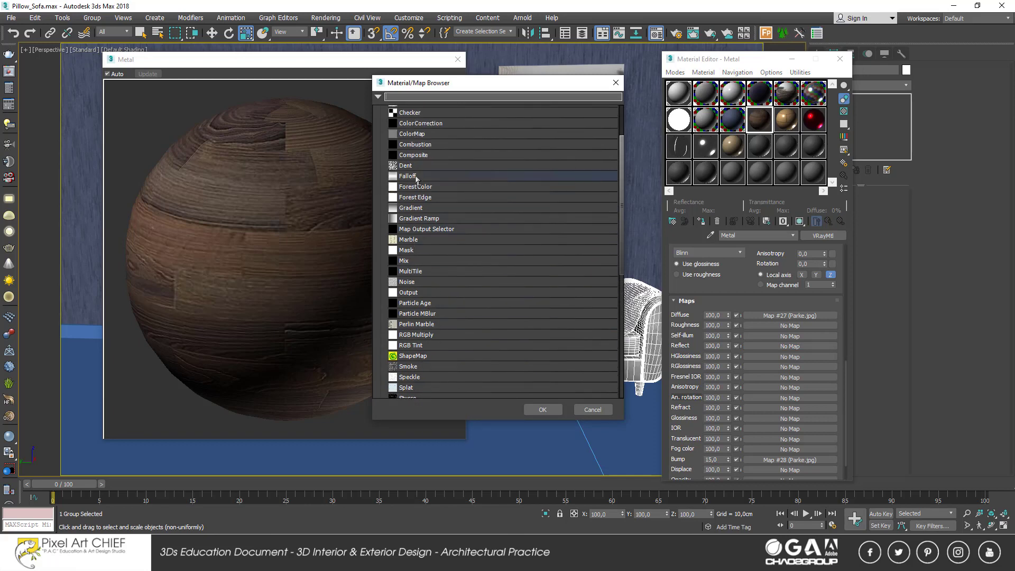
double_click(417, 176)
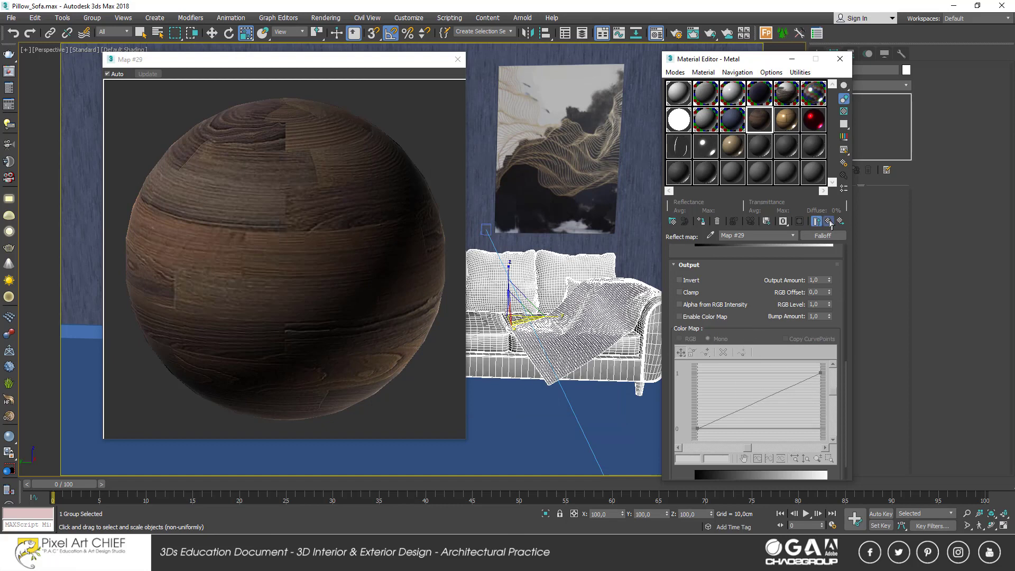
left_click(829, 221)
scroll(734, 320, "up", 2)
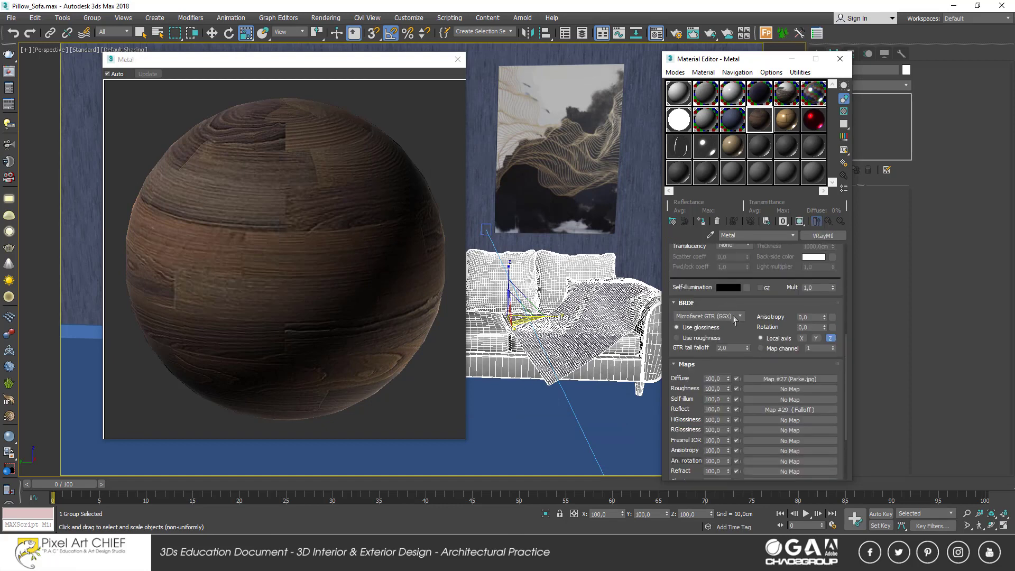
scroll(757, 382, "down", 1)
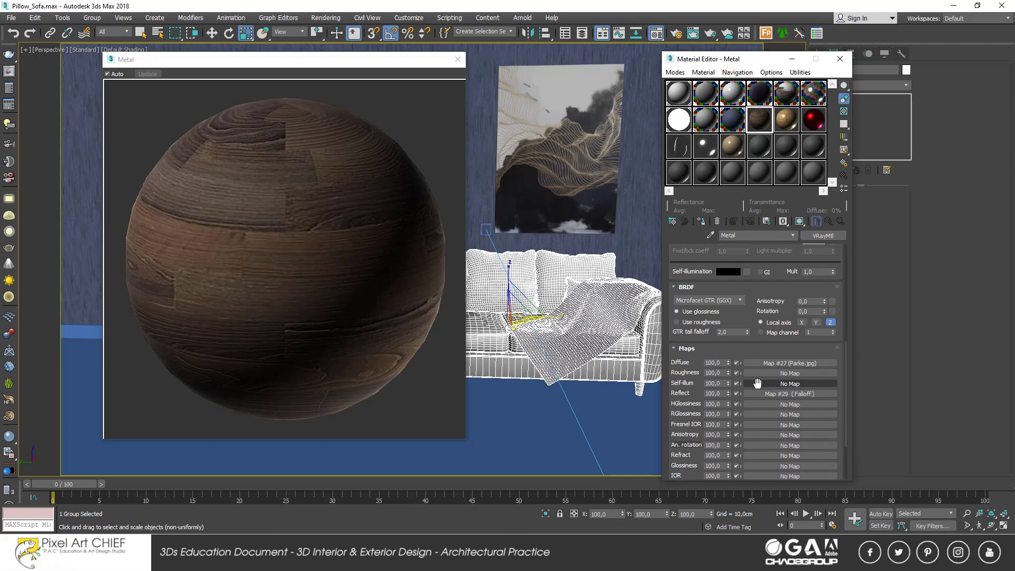
right_click(766, 394)
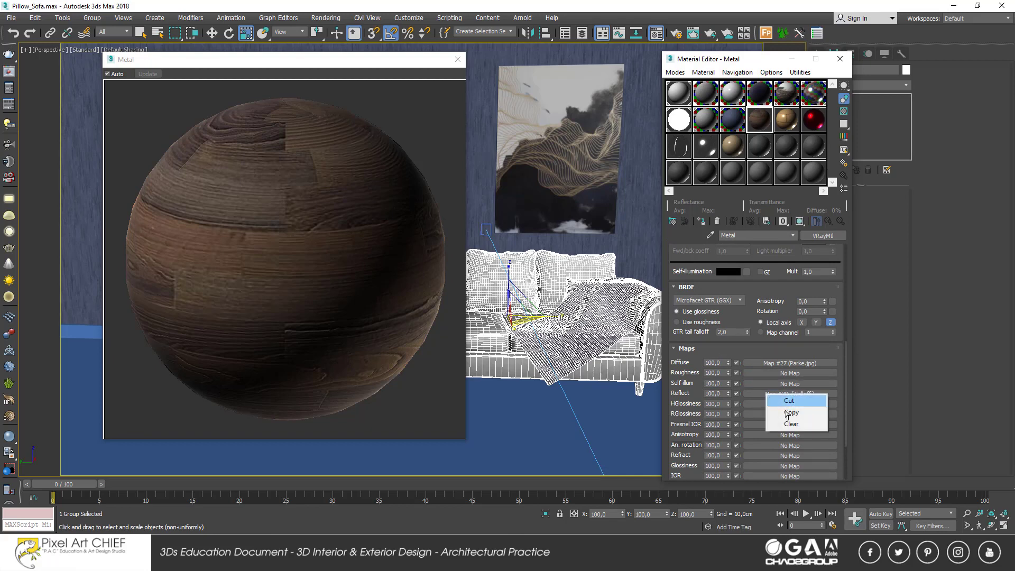
left_click(791, 423)
- Give Metal a grey reflection, a checkered preview background, and unlocked highlight glossiness 0,78
scroll(750, 317, "up", 1)
scroll(750, 315, "up", 4)
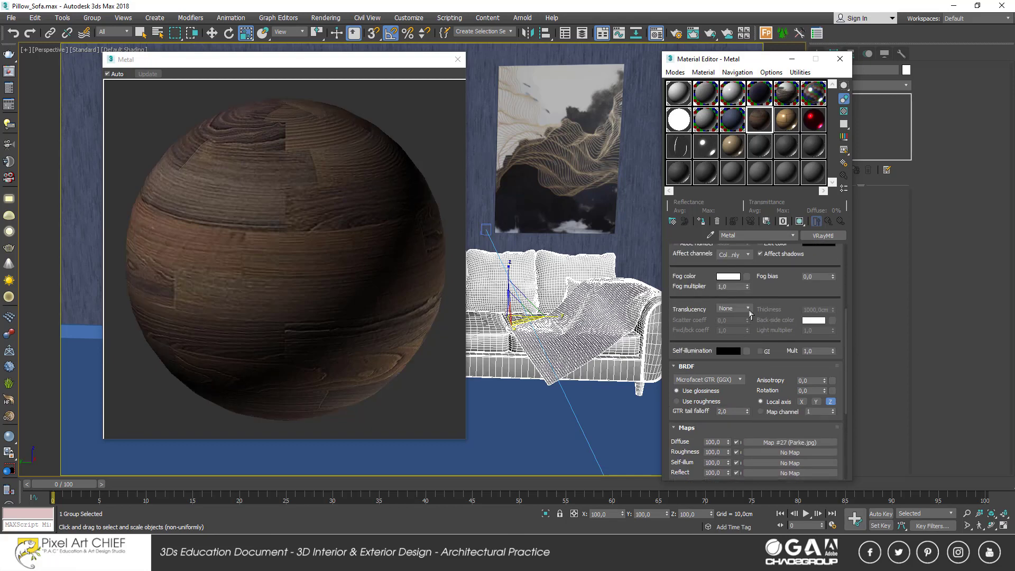
scroll(737, 288, "up", 2)
scroll(729, 270, "up", 6)
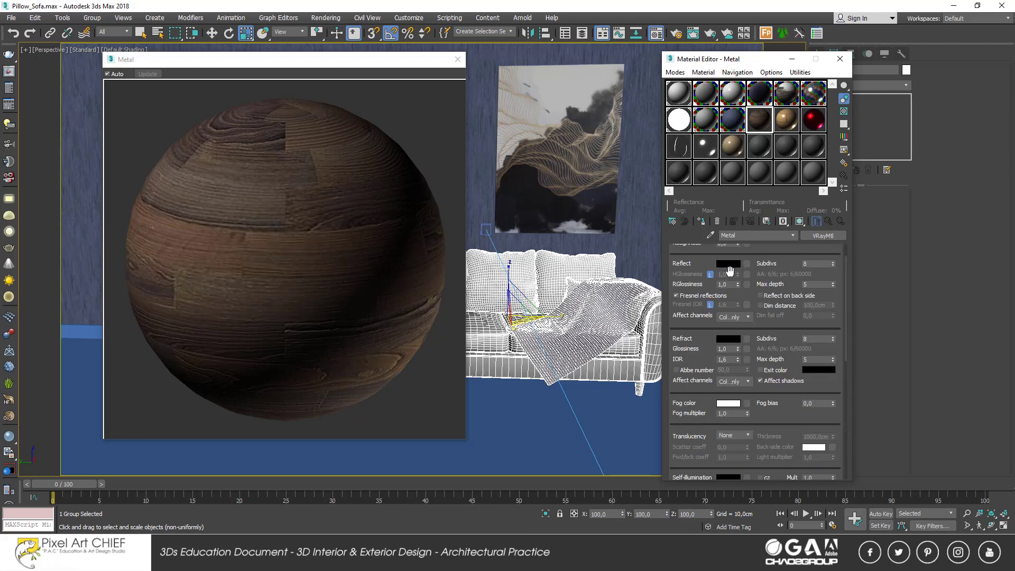
left_click_drag(729, 266, 726, 292)
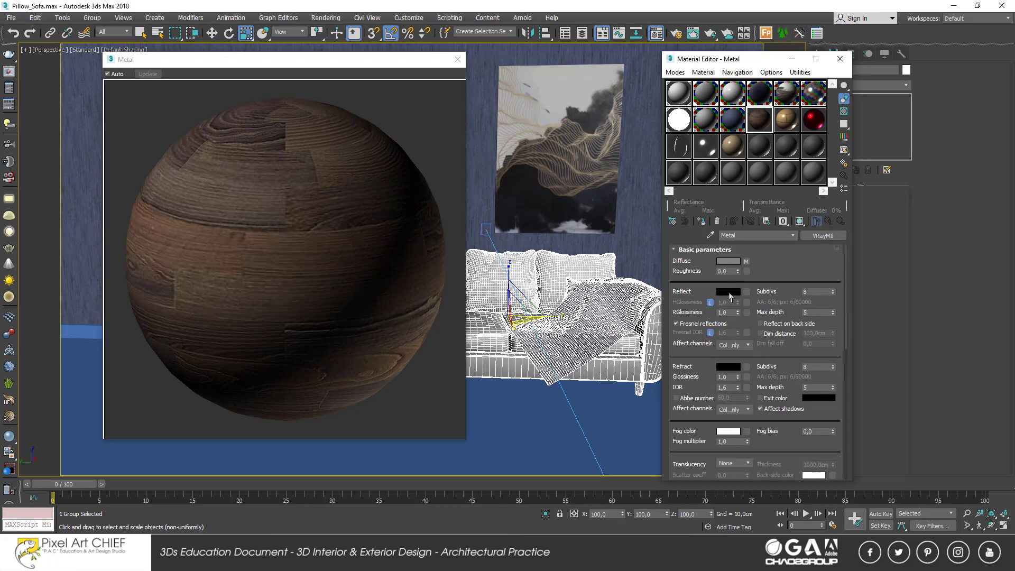
left_click(729, 293)
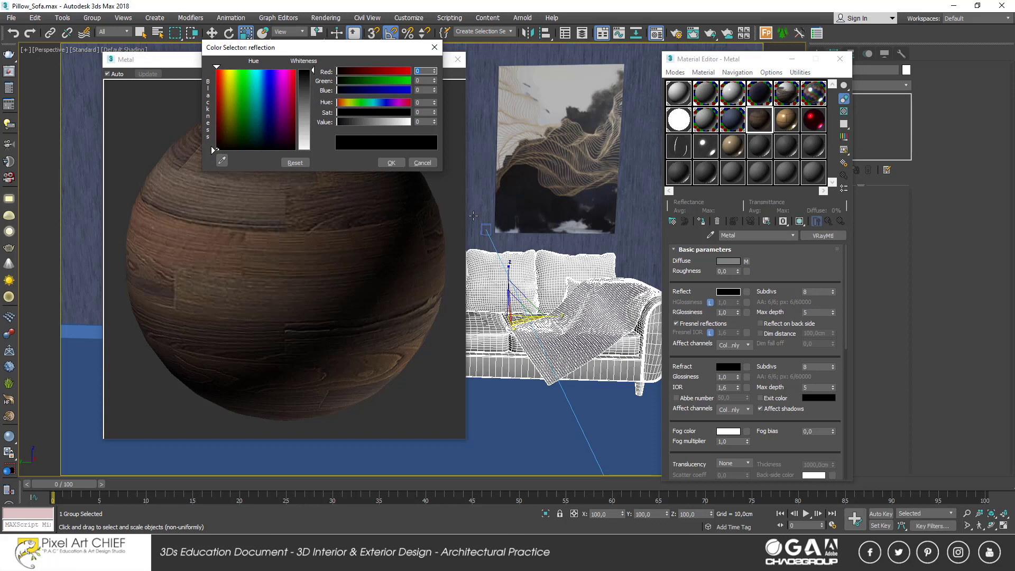
left_click_drag(304, 87, 307, 88)
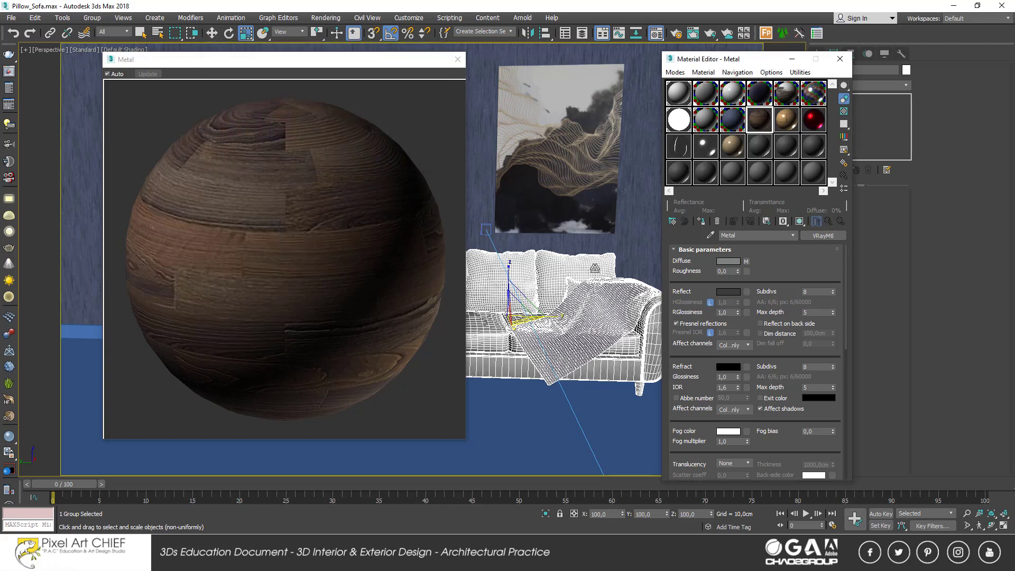
left_click(391, 163)
left_click(676, 323)
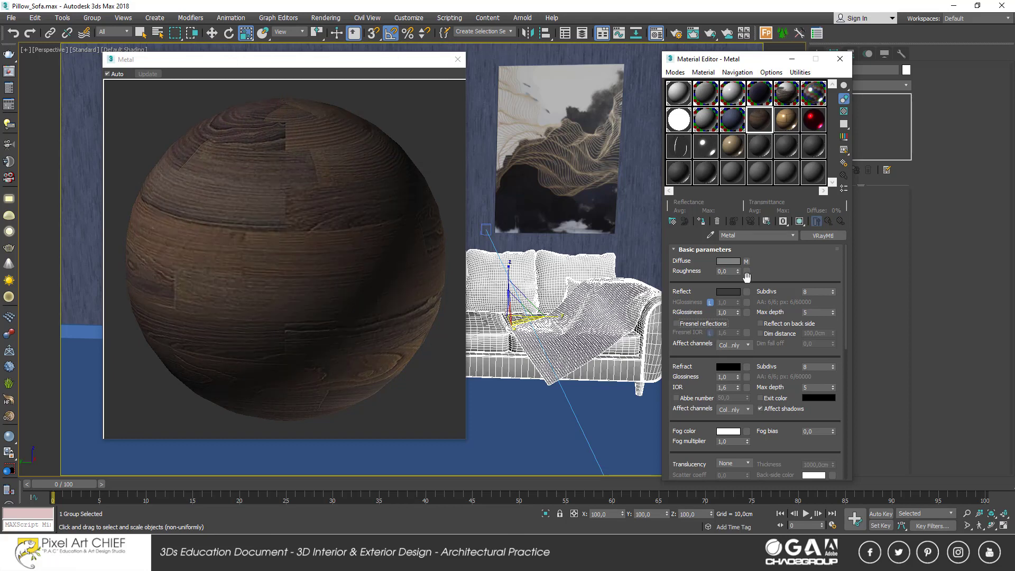
left_click(843, 111)
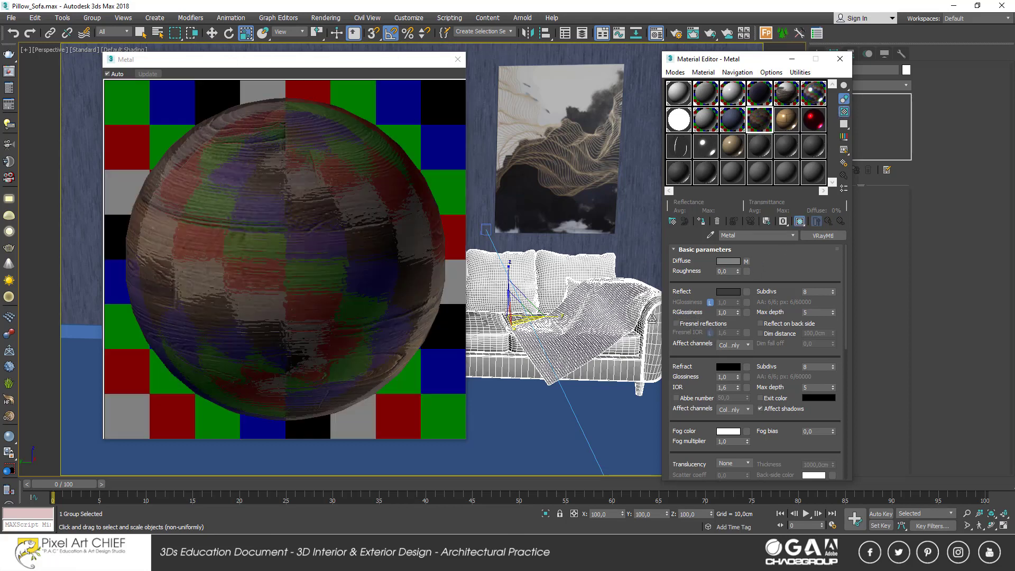
left_click(709, 302)
type("0,78")
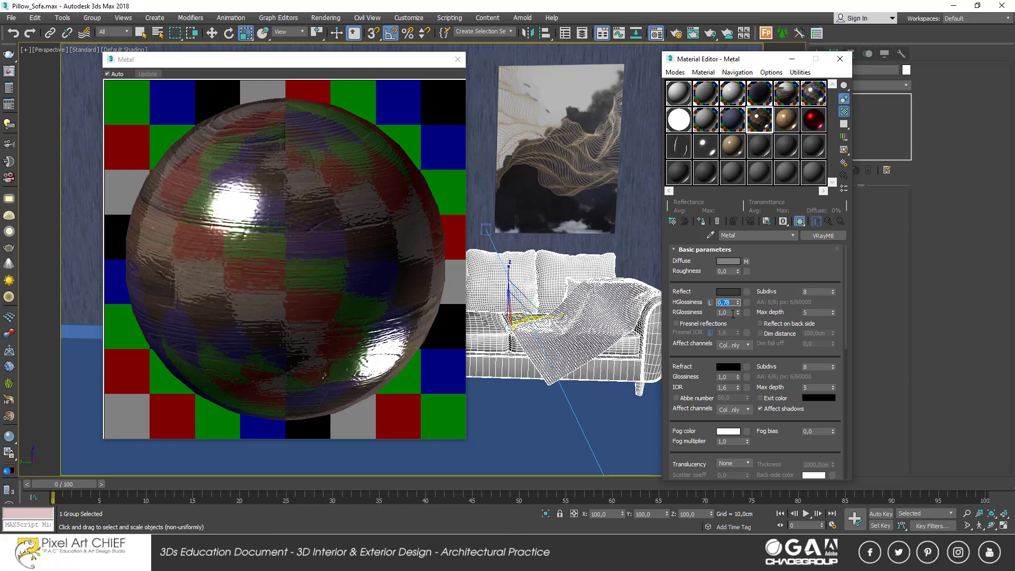
key("Tab")
type("0,88")
- Set the Metal reflection colour to dark grey value 55 with Fresnel reflections on
left_click(727, 292)
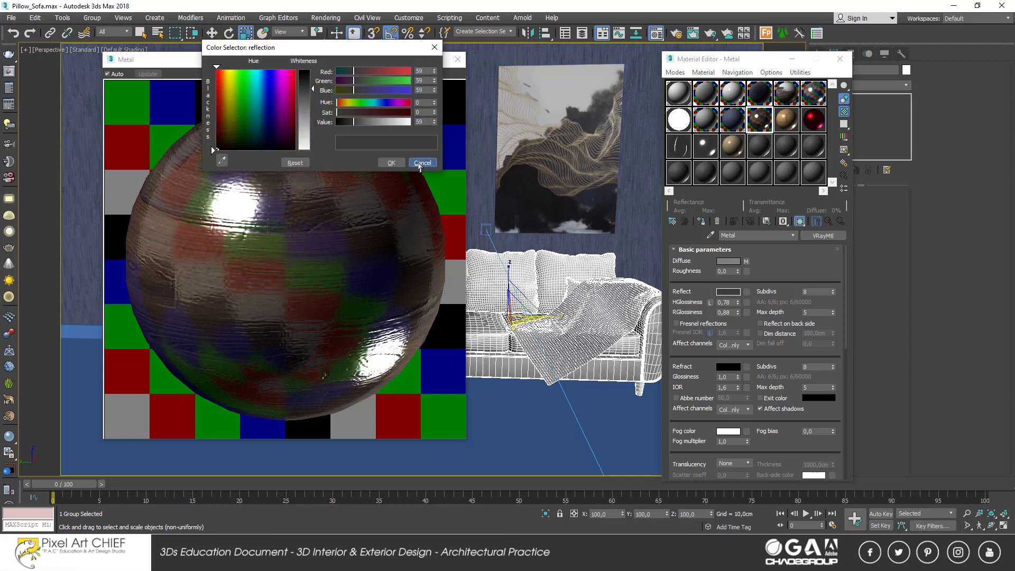
left_click(402, 163)
left_click(732, 295)
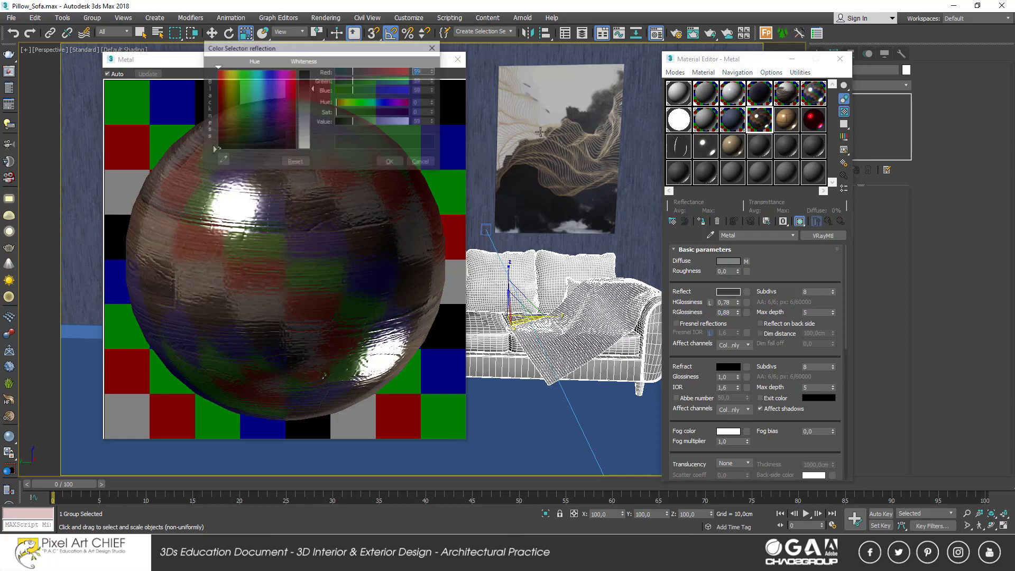
left_click(312, 76)
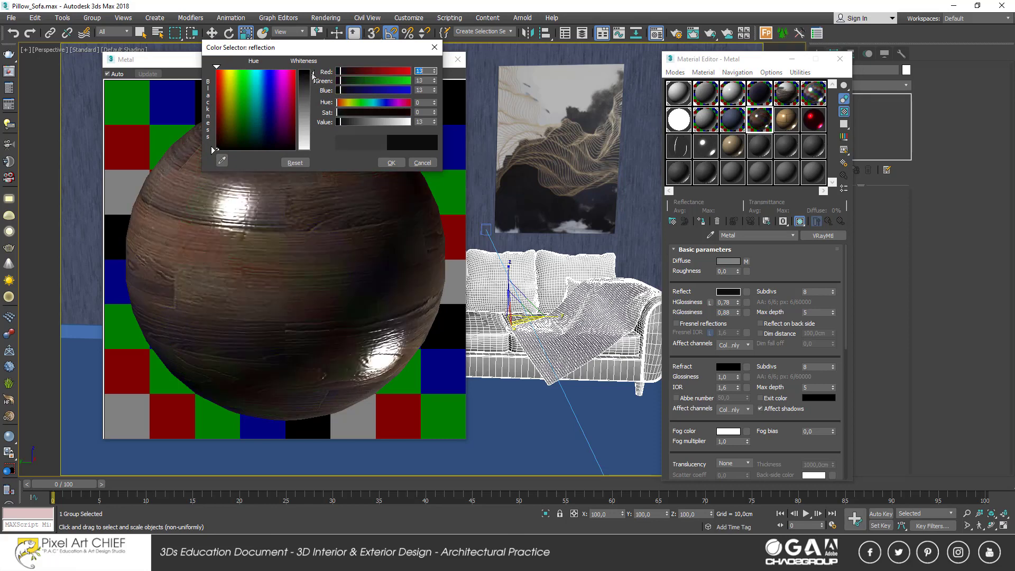
left_click_drag(313, 76, 312, 77)
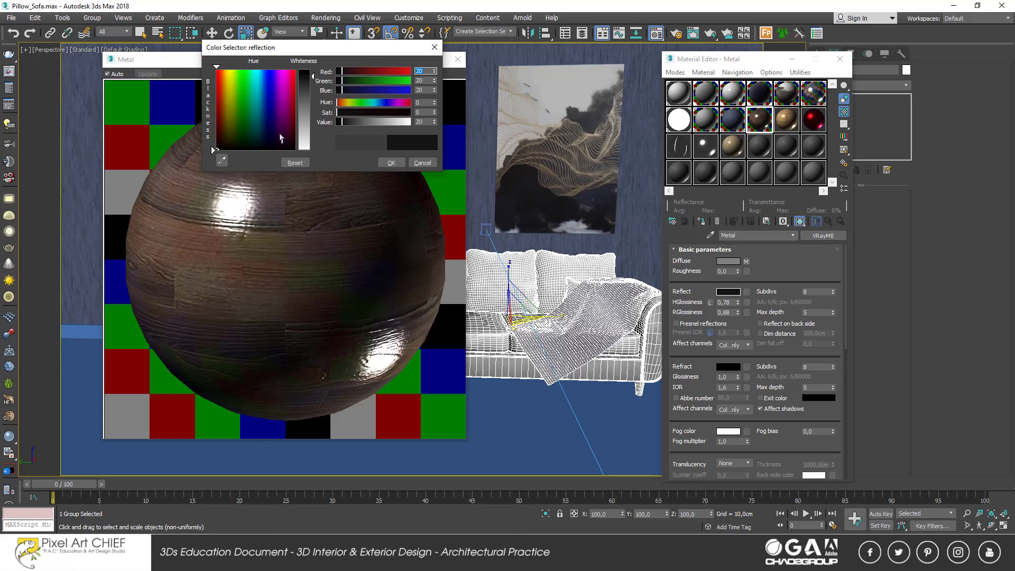
left_click(391, 162)
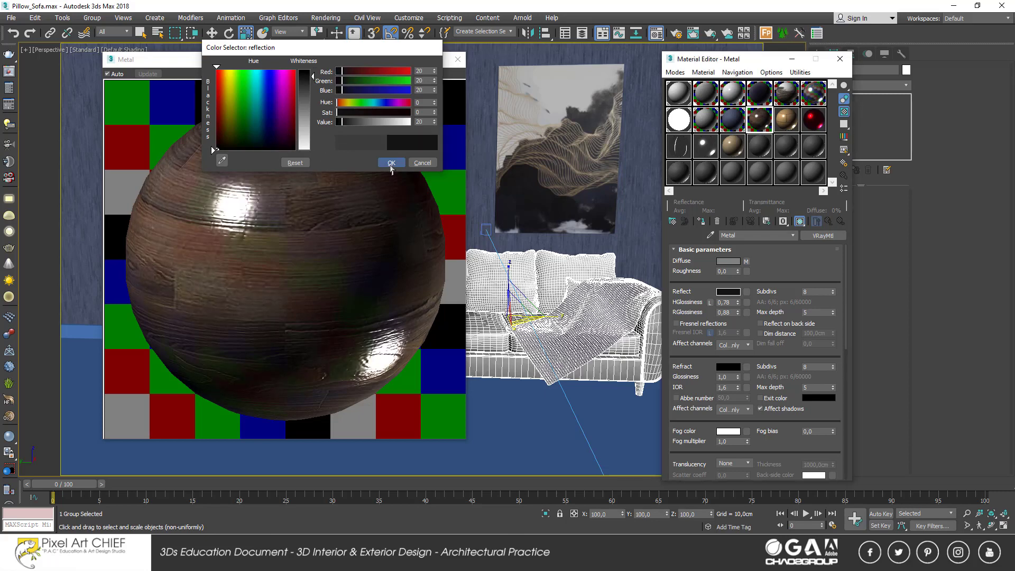
left_click(675, 323)
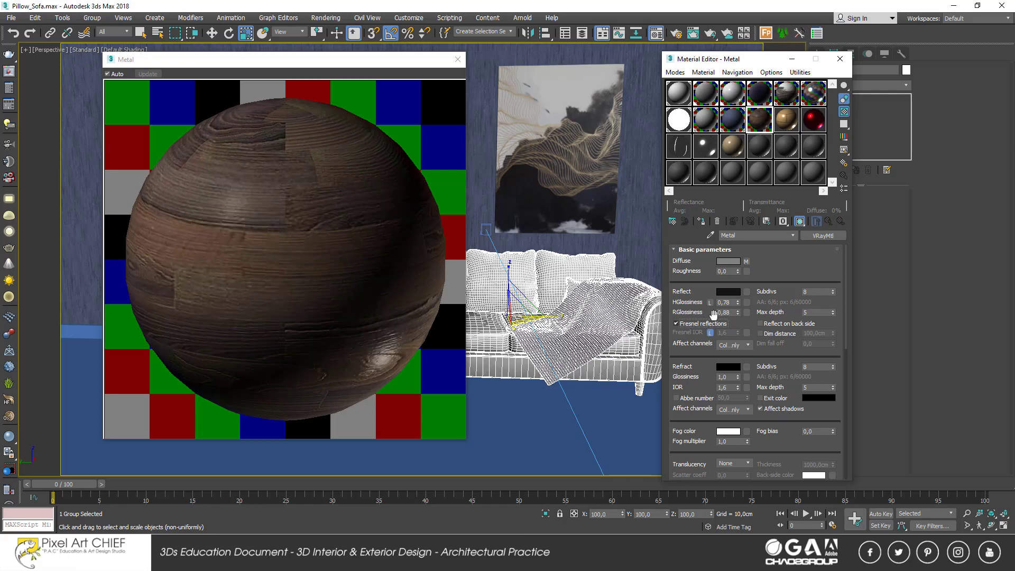
left_click(728, 292)
left_click_drag(314, 92, 313, 81)
left_click(388, 165)
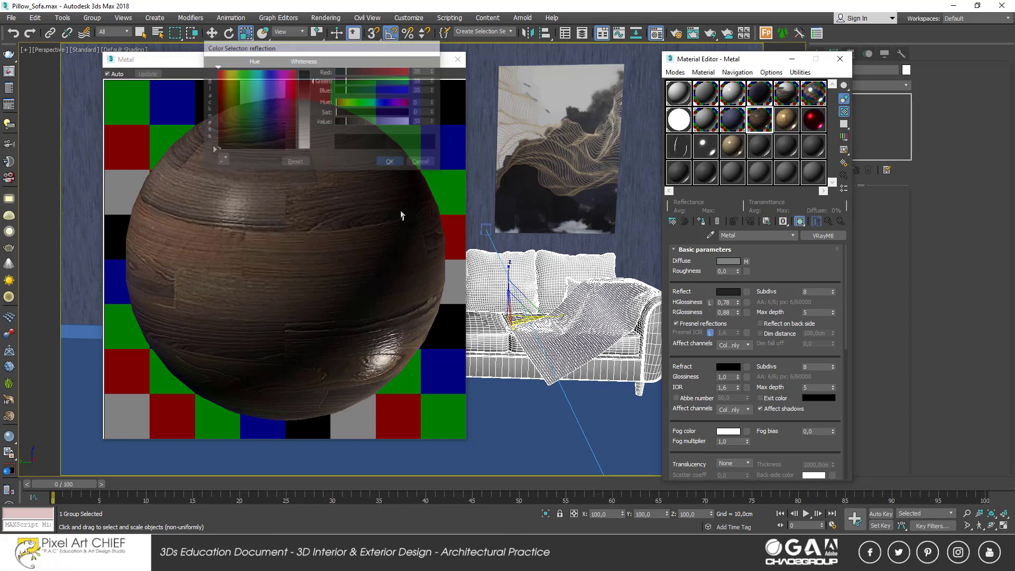
- Select the floor and apply the wood material to it
left_click(457, 59)
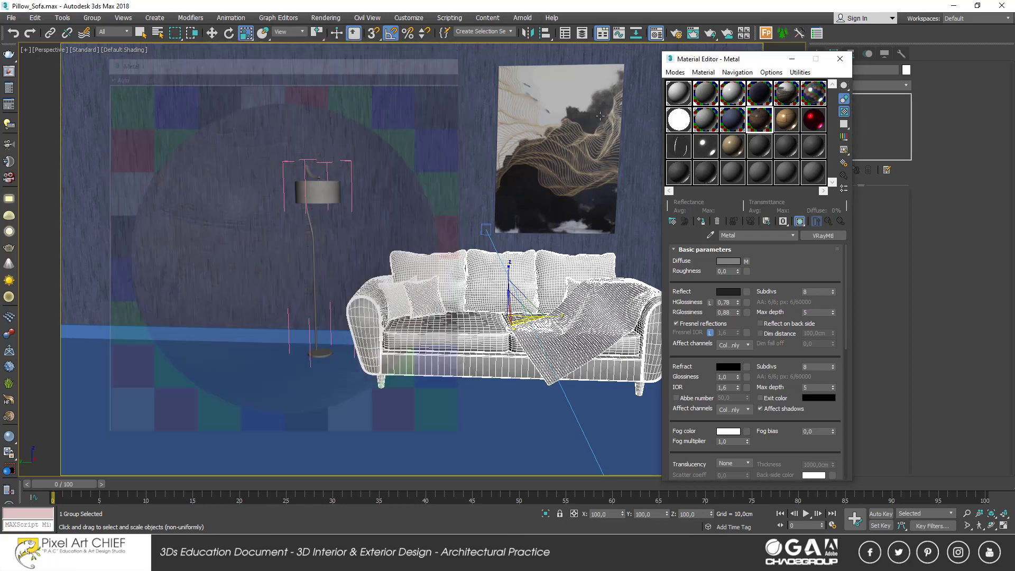
scroll(512, 330, "down", 5)
mouse_move(512, 330)
middle_mouse_down("alt")
mouse_move(396, 277)
mouse_move(408, 278)
middle_mouse_up("alt")
scroll(385, 276, "up", 1)
scroll(384, 275, "up", 1)
left_click(398, 305)
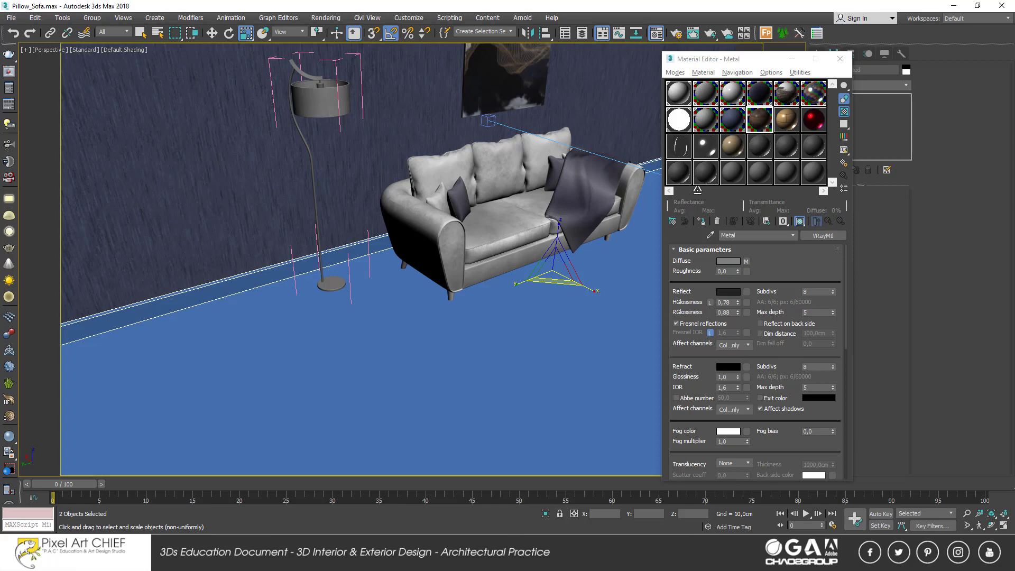
left_click(701, 222)
left_click(839, 59)
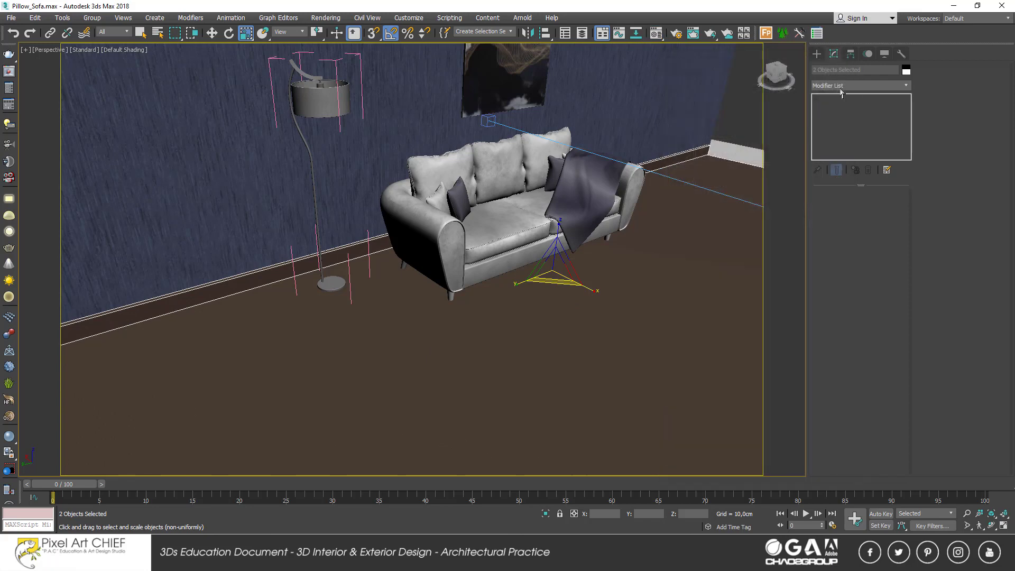
- Add a Box UVW Map modifier to Box012 with Real-World Map Size off
left_click(841, 86)
type("uvw")
key("Return")
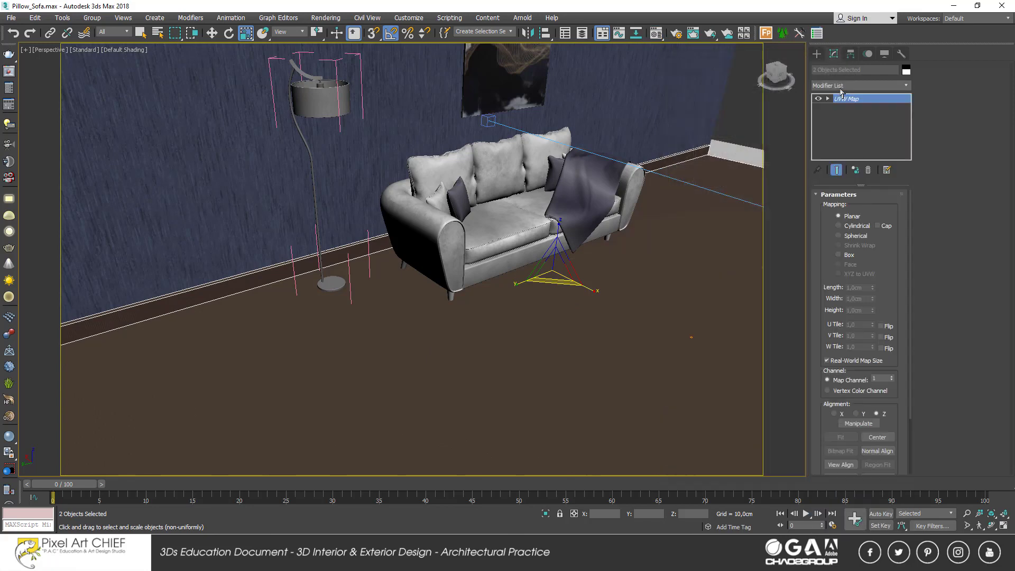
left_click(453, 359, "alt")
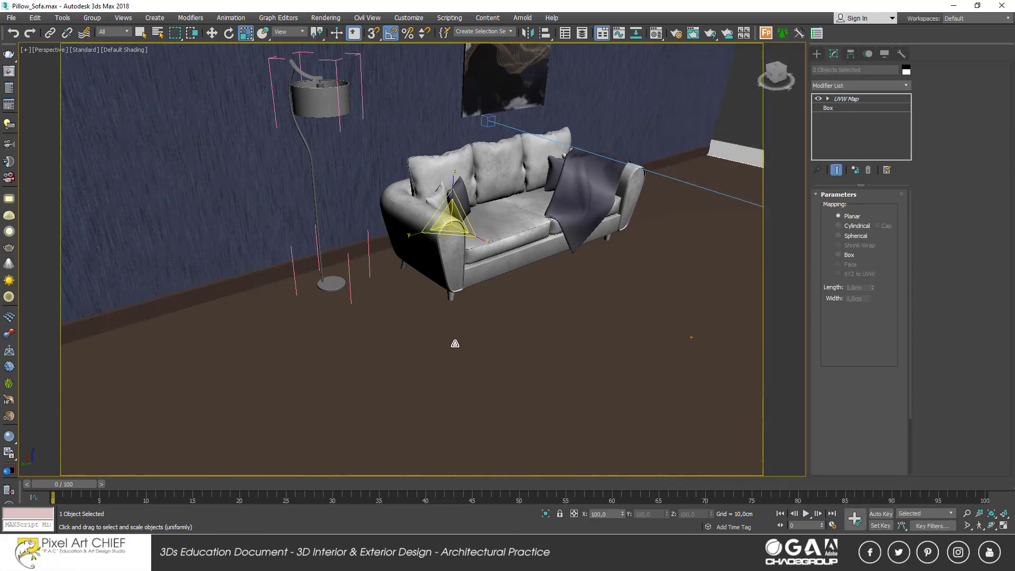
left_click(847, 254)
left_click(827, 361)
mouse_move(690, 362)
middle_mouse_down("alt")
mouse_move(606, 363)
mouse_move(813, 187)
middle_mouse_up("alt")
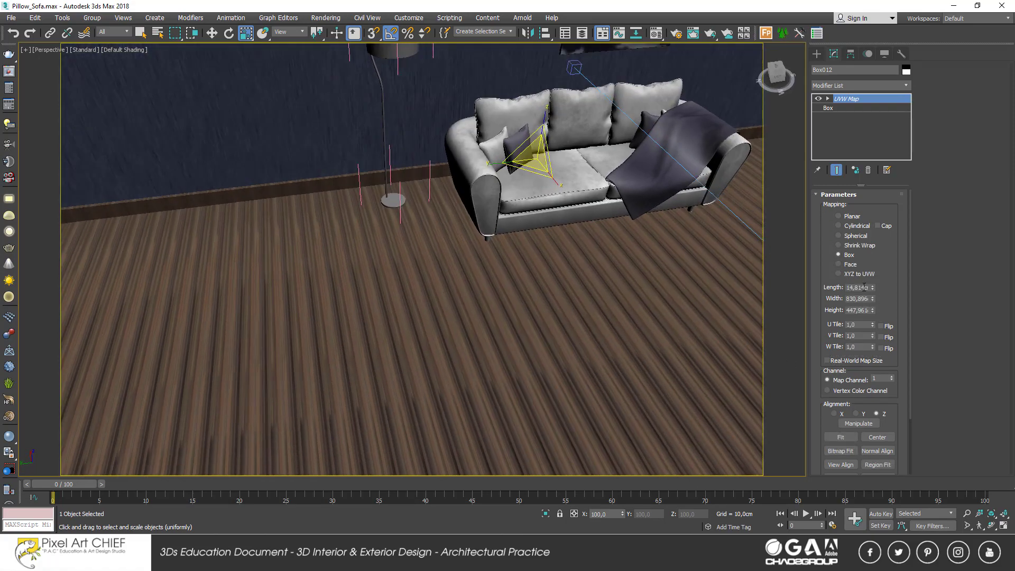
- Set the floor mapping length to 150 cm and width to about 232,65 cm, viewed through the camera
mouse_move(873, 289)
left_mouse_down()
mouse_move(841, 68)
mouse_move(862, 288)
left_mouse_up()
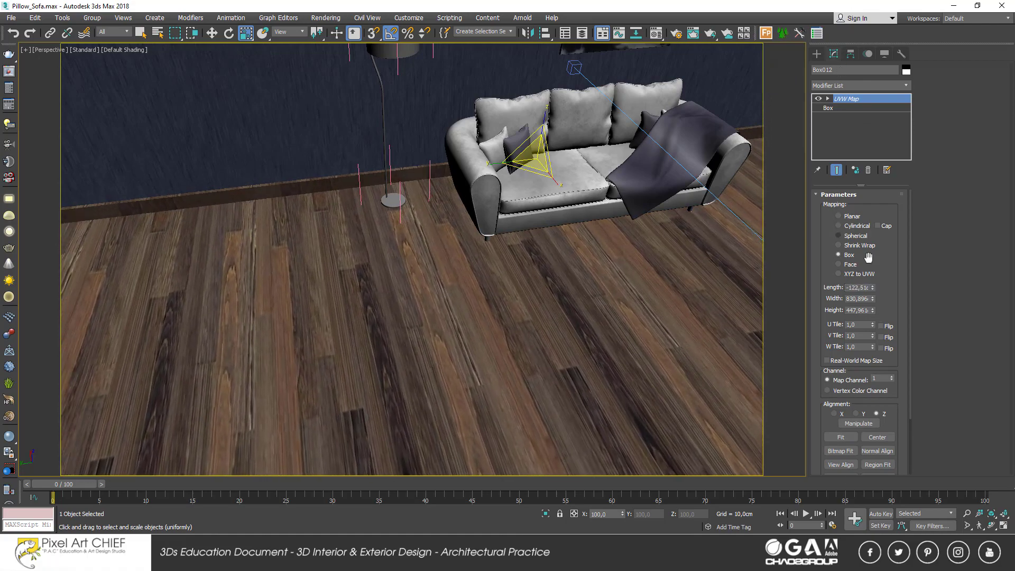
left_click(861, 285)
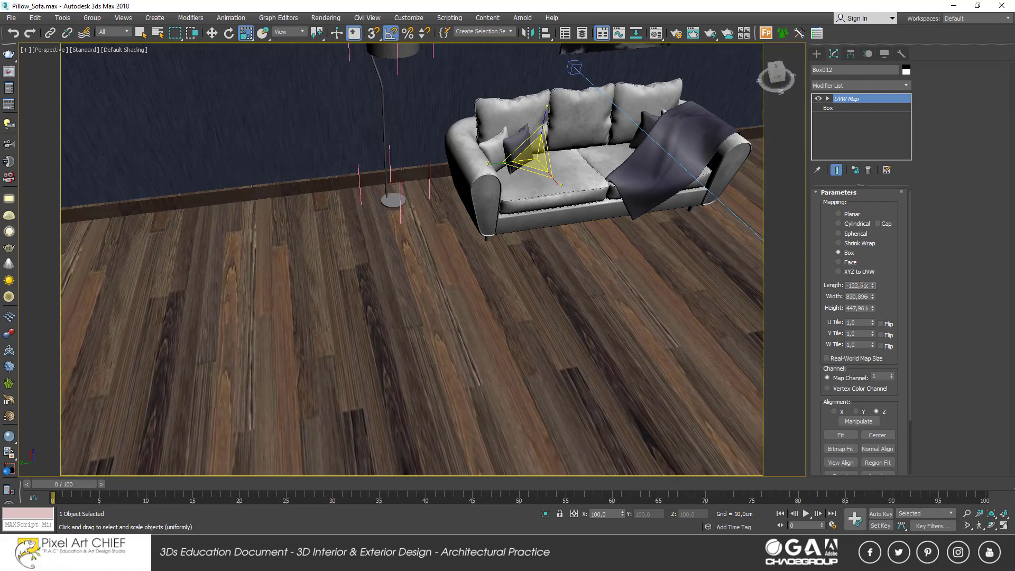
type("200")
key("Return")
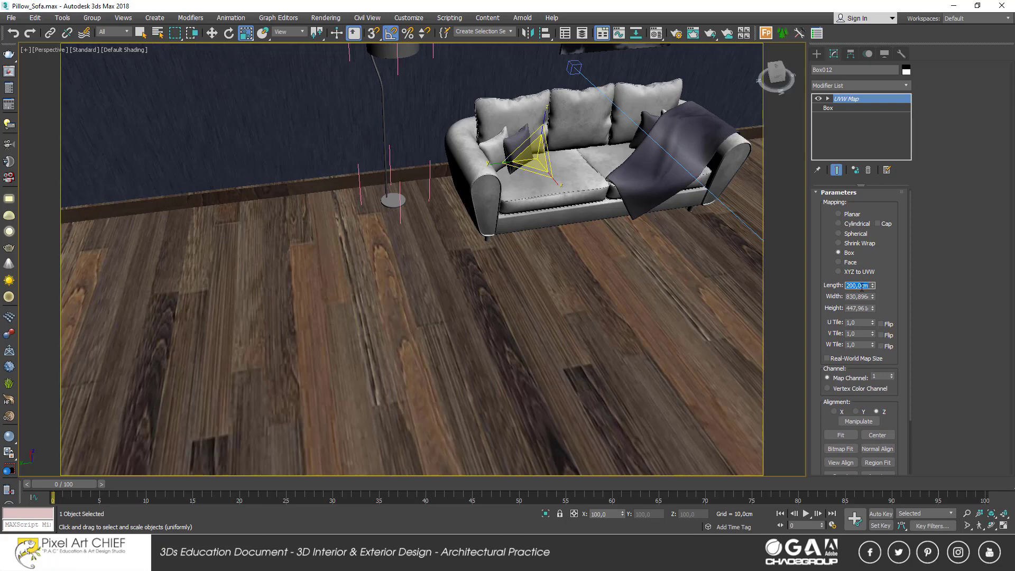
type("150")
key("Return")
mouse_move(872, 296)
left_mouse_down()
mouse_move(879, 330)
mouse_move(858, 326)
left_mouse_up()
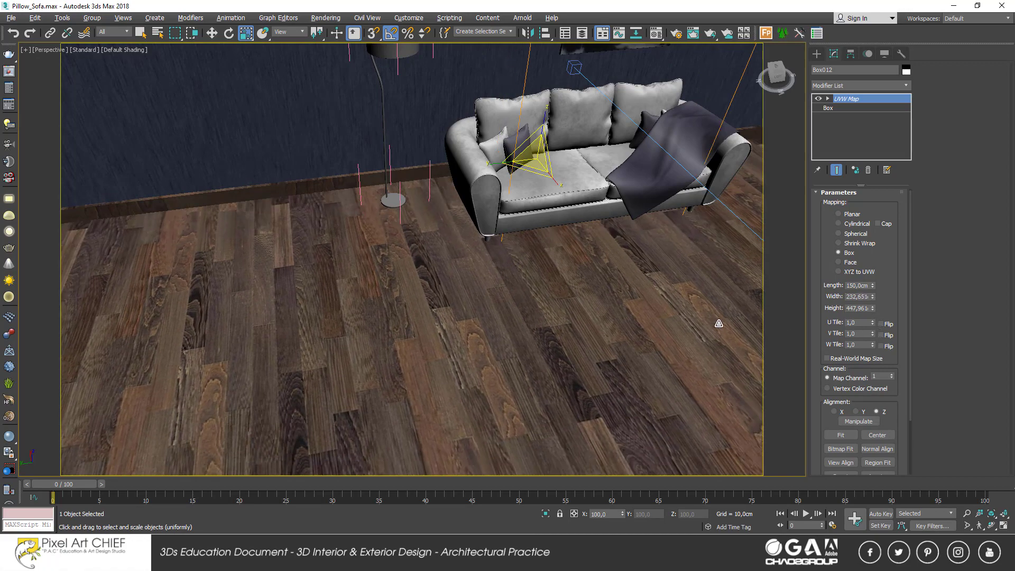
key("c")
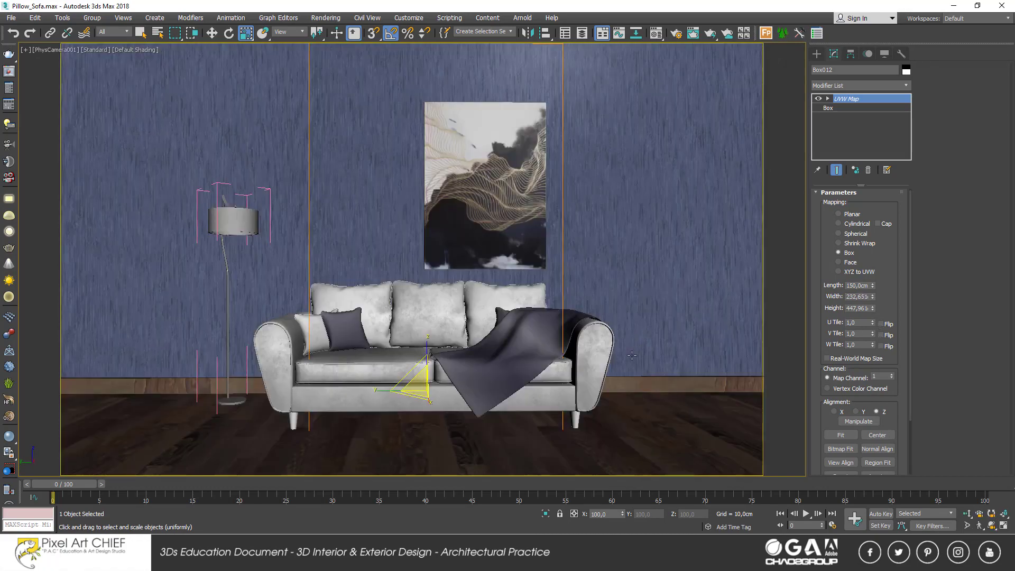
- Rotate the floor's UVW mapping gizmo about Z so the wood planks run horizontally
key("e")
left_click_drag(443, 401, 486, 400)
left_click(827, 98)
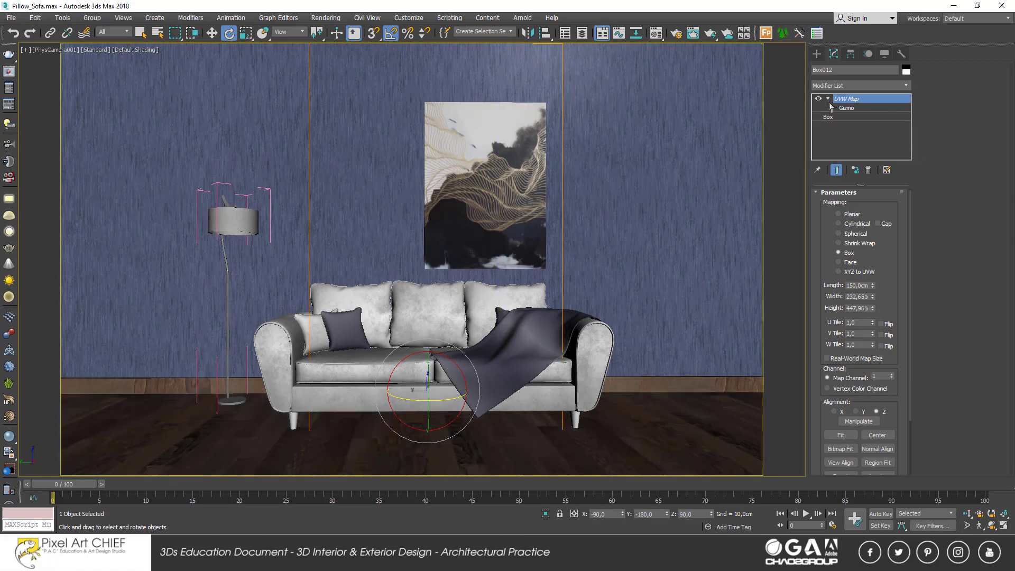
key("p")
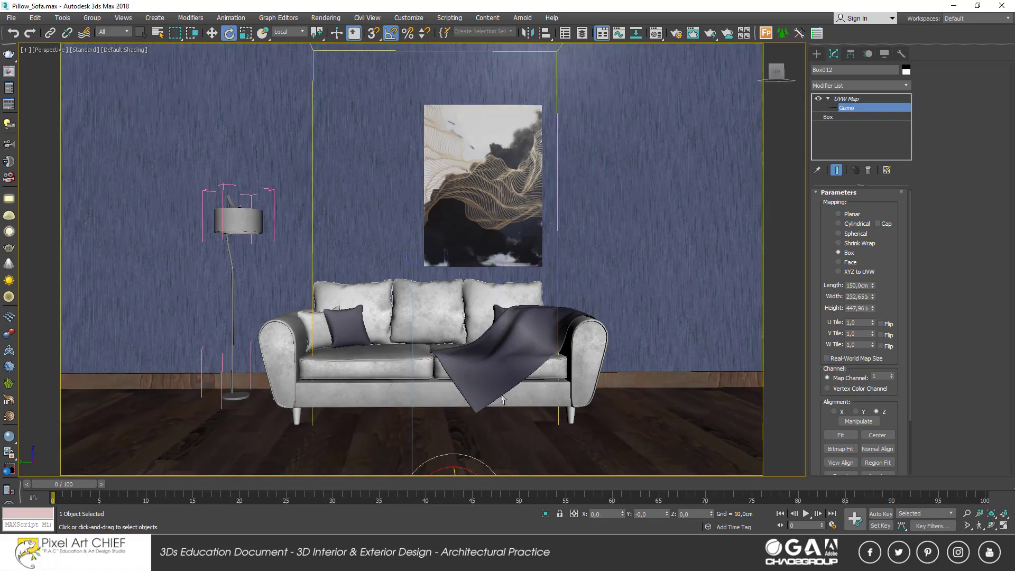
scroll(482, 380, "down", 5)
middle_click_drag(482, 381, 483, 370, "alt")
scroll(483, 370, "up", 3)
left_click_drag(483, 370, 529, 356)
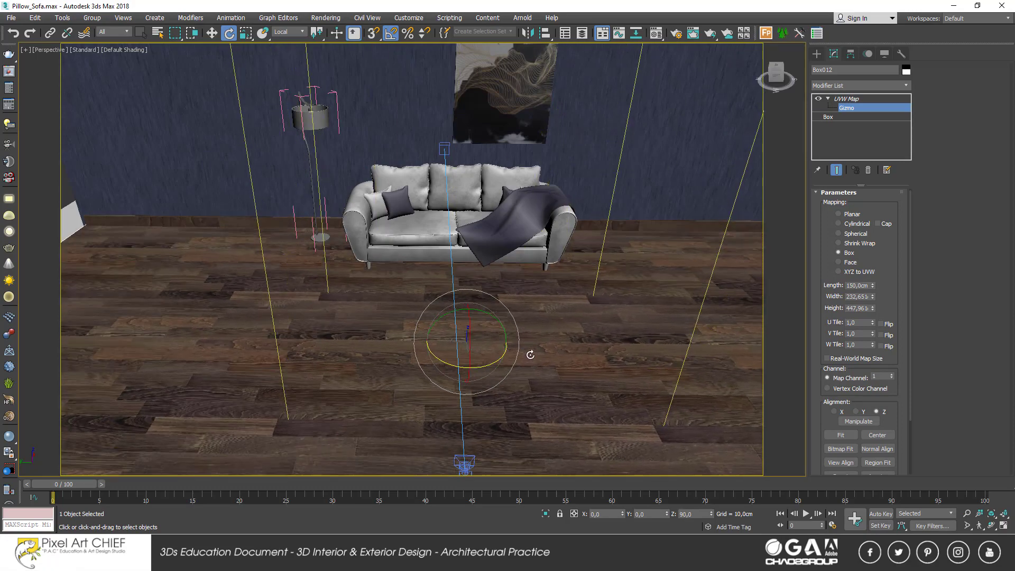
key("c")
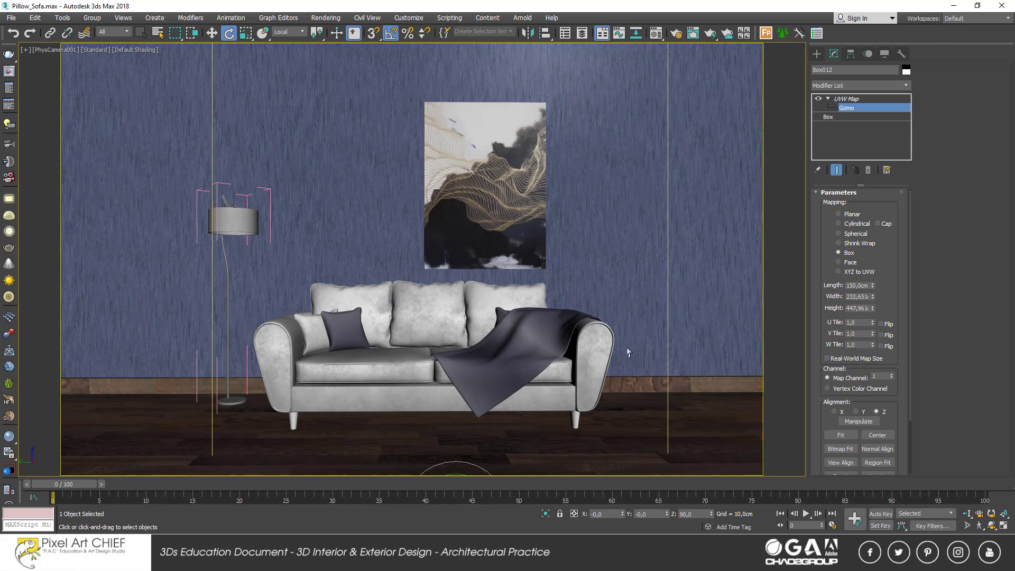
- Resize the floor's box mapping to about 141.75 cm long by 167.5 cm wide
key("ctrl+b")
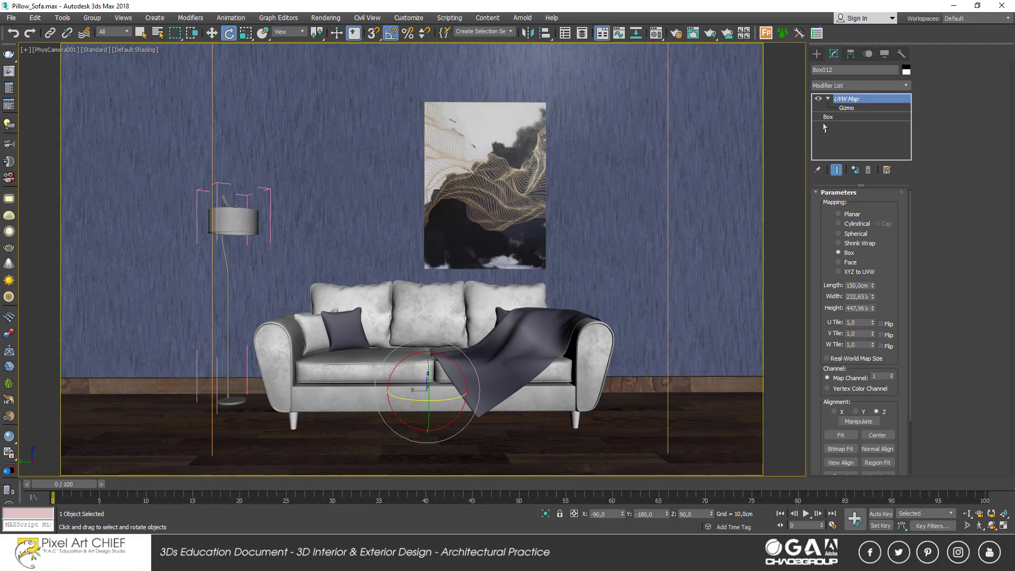
left_click(842, 108)
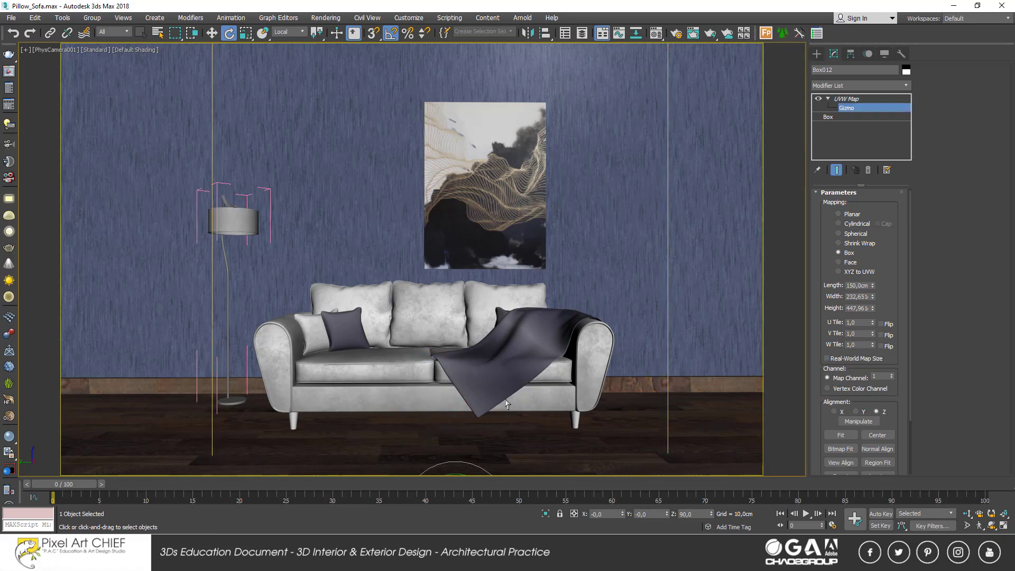
key("p")
scroll(506, 404, "down", 3)
middle_click_drag(506, 405, 490, 386, "alt")
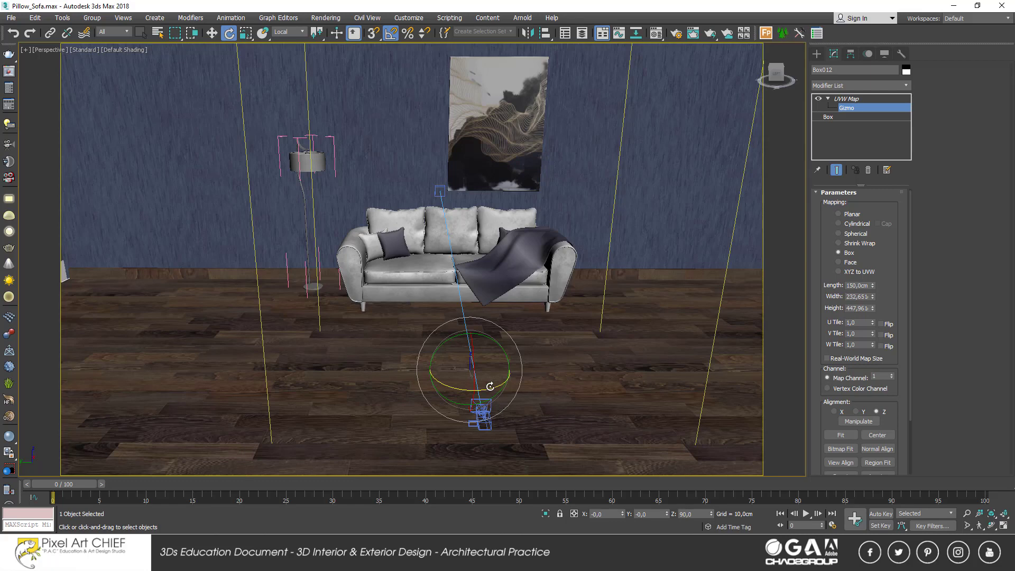
left_click_drag(489, 386, 443, 394)
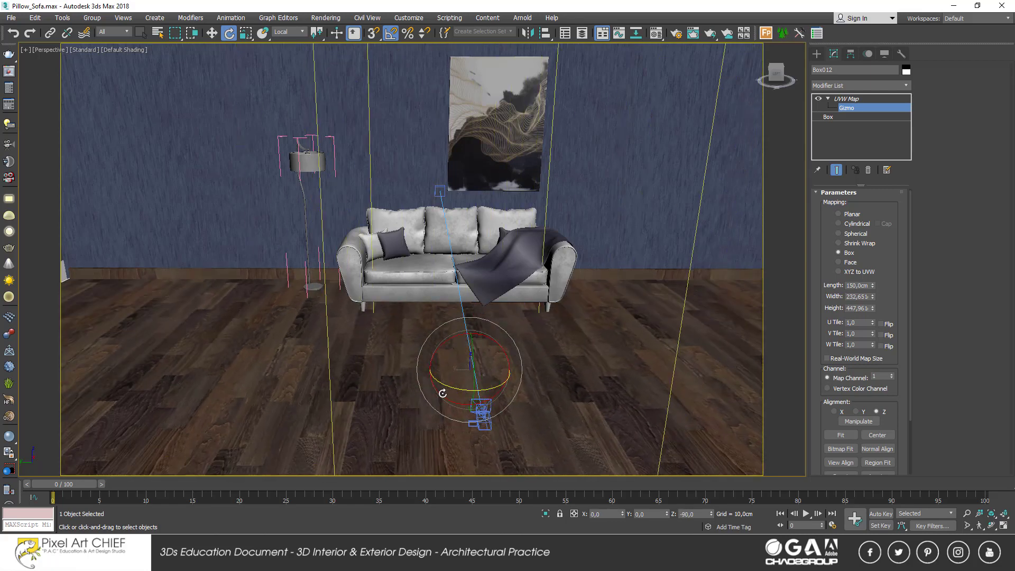
key("ctrl+z")
key("ctrl+z")
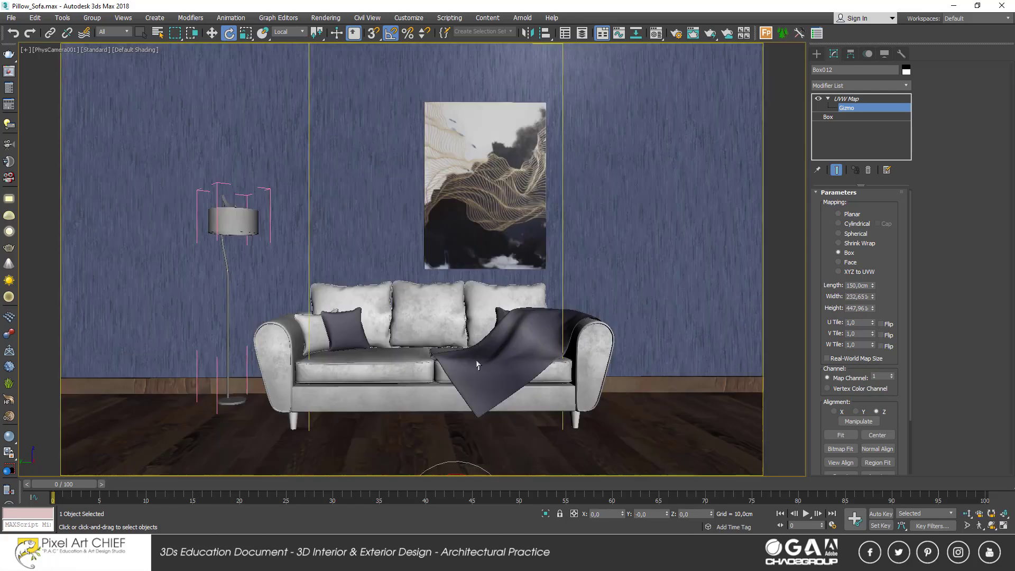
key("c")
mouse_move(872, 286)
left_mouse_down()
mouse_move(874, 299)
mouse_move(872, 278)
left_mouse_up()
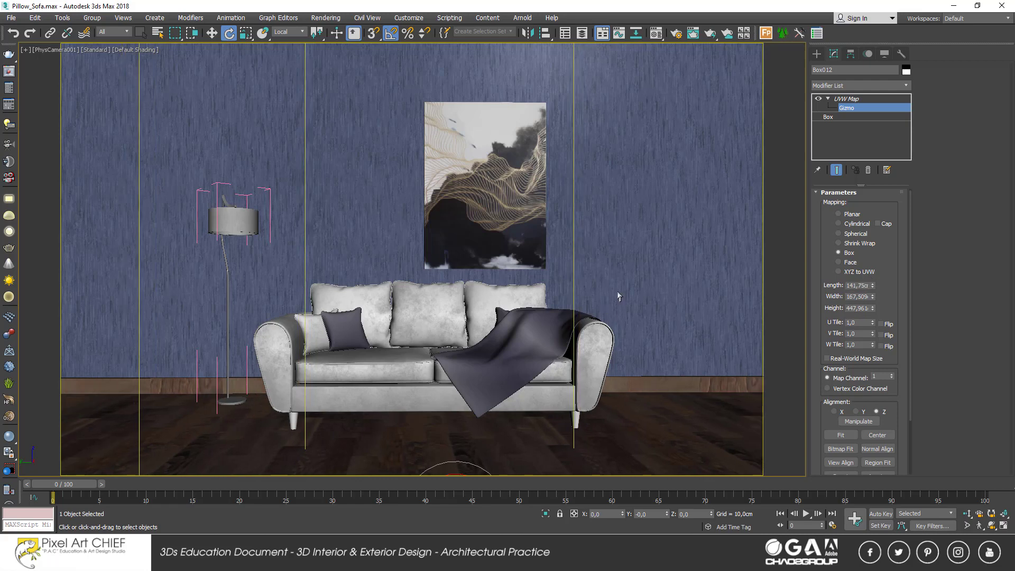
left_click(851, 109)
- Close the opened sofa group
left_click(375, 317)
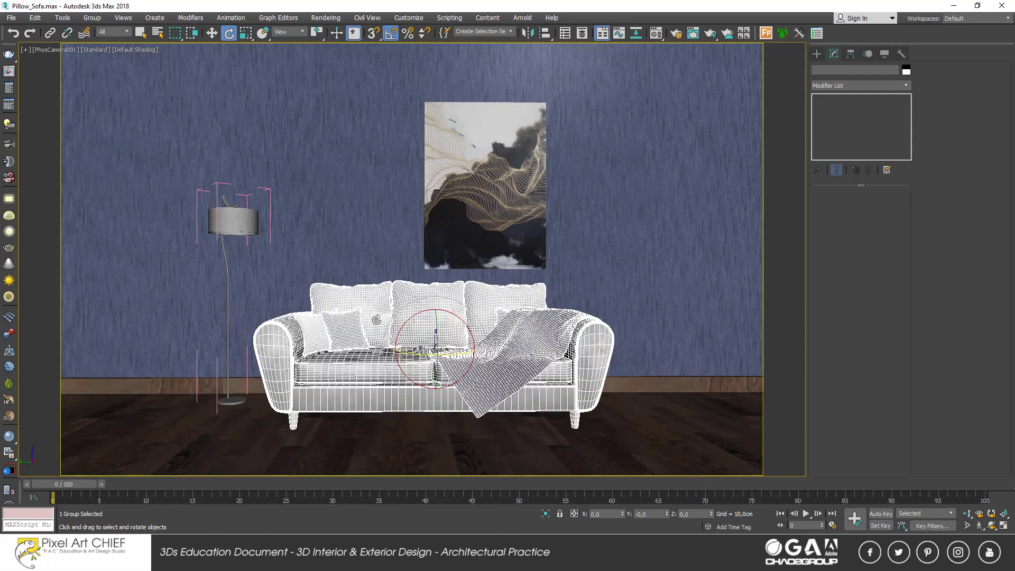
left_click(92, 18)
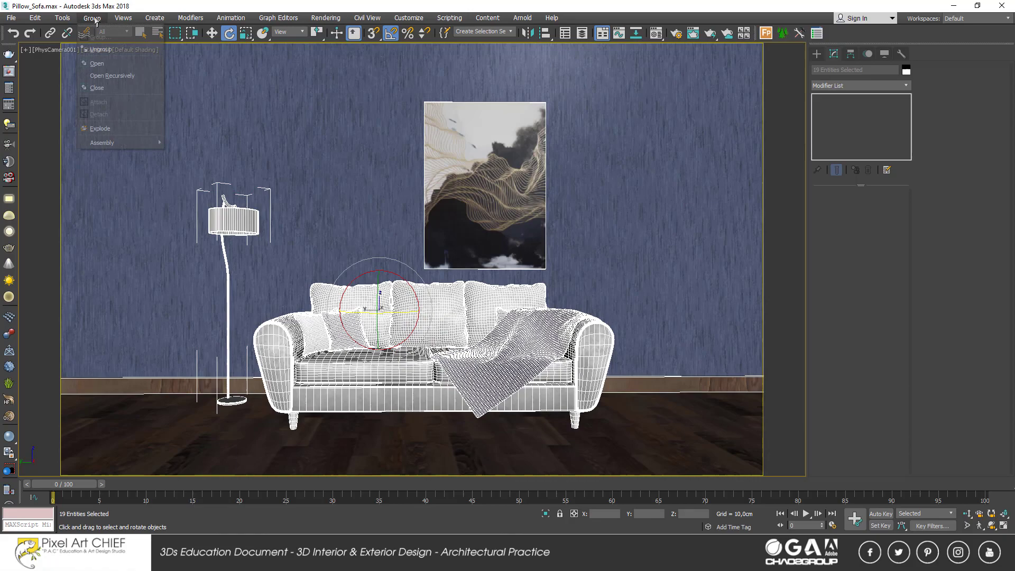
left_click(106, 87)
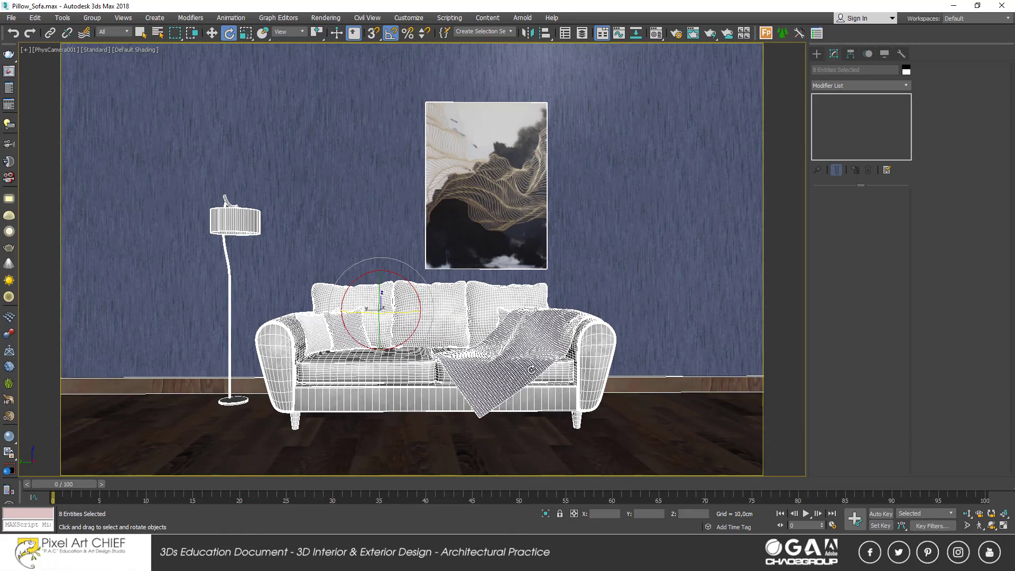
- Walk the physical camera back from the sofa so it frames the sofa more widely
key("Up")
key("Down")
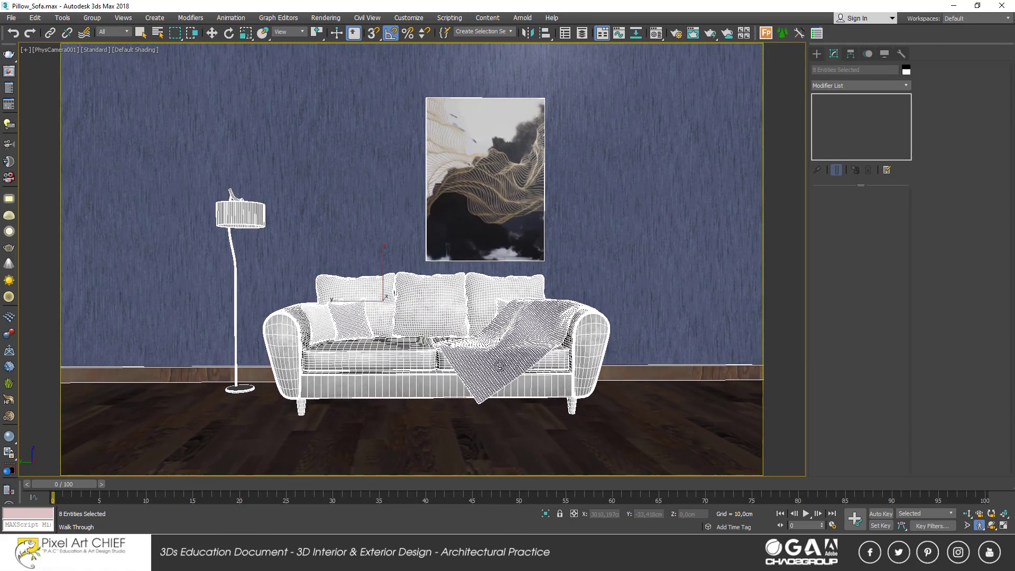
key("Down")
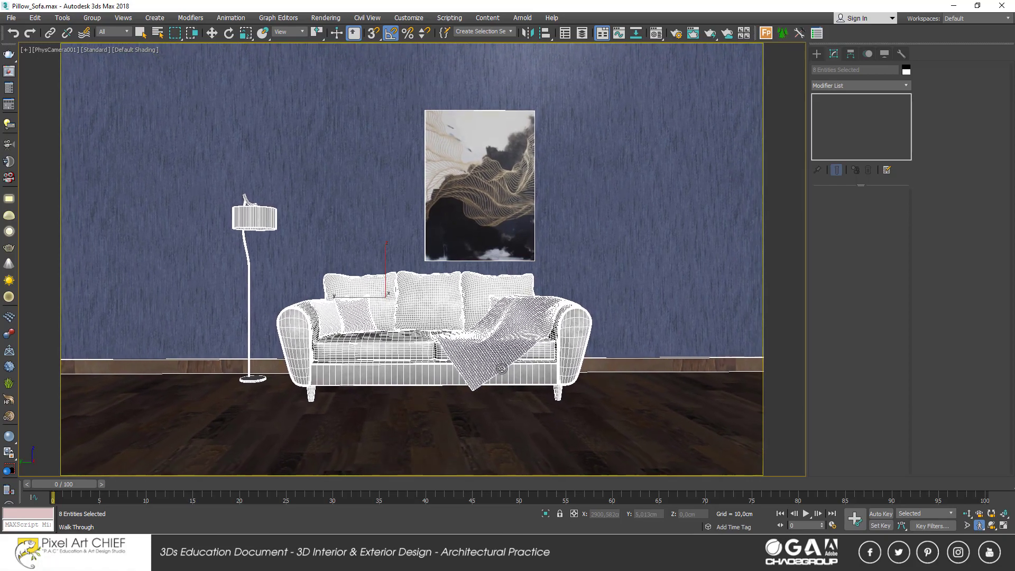
left_click_drag(500, 368, 502, 390)
key("Down")
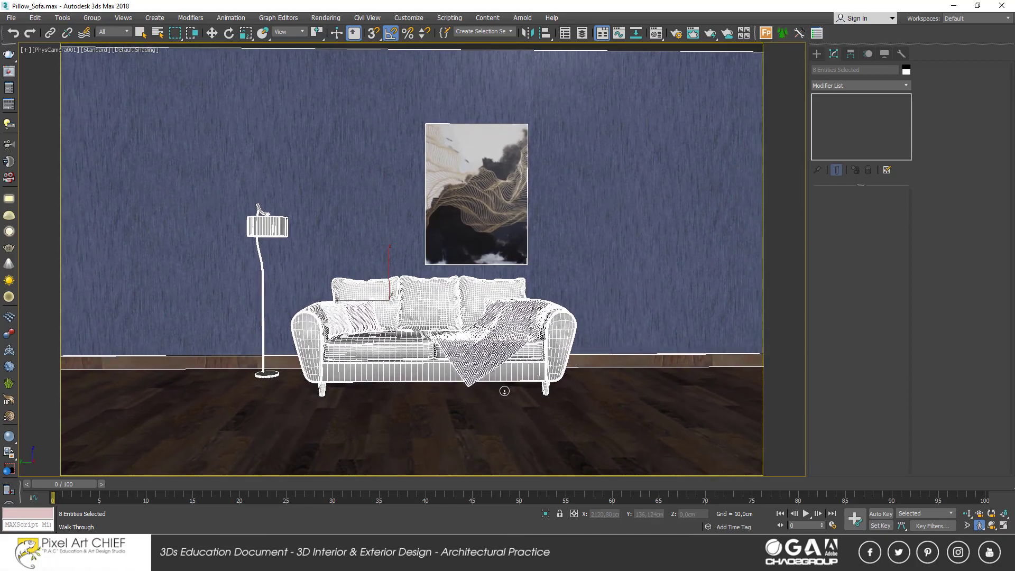
key("Left")
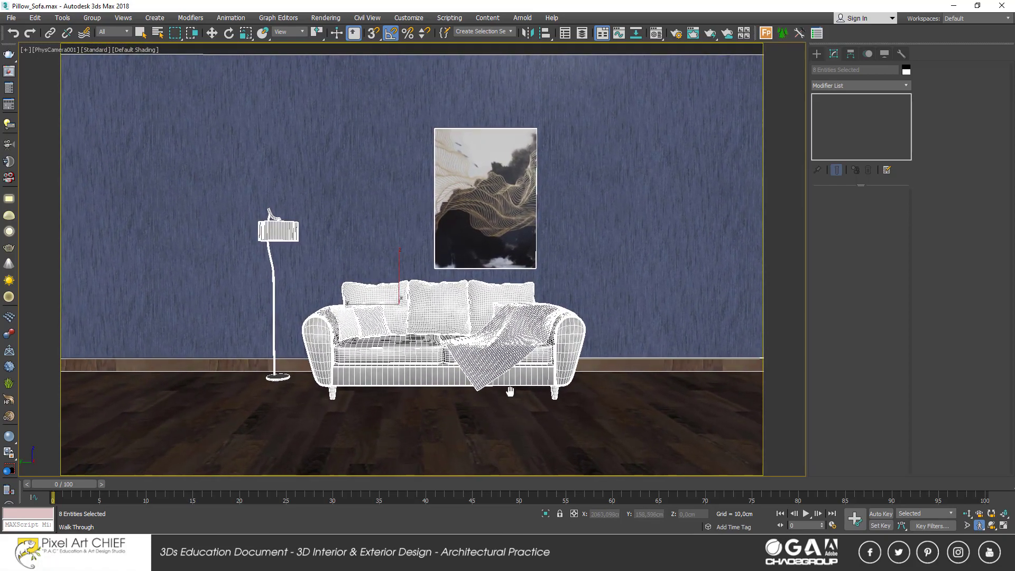
- Select PhysCamera001 from the scene list and set its focal length to 37 mm
key("e")
key("h")
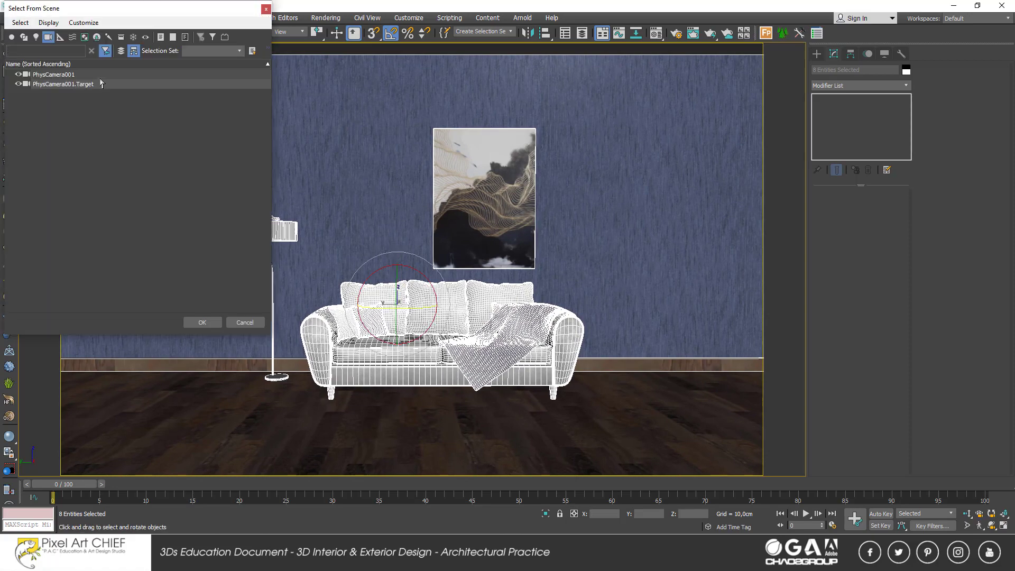
double_click(100, 74)
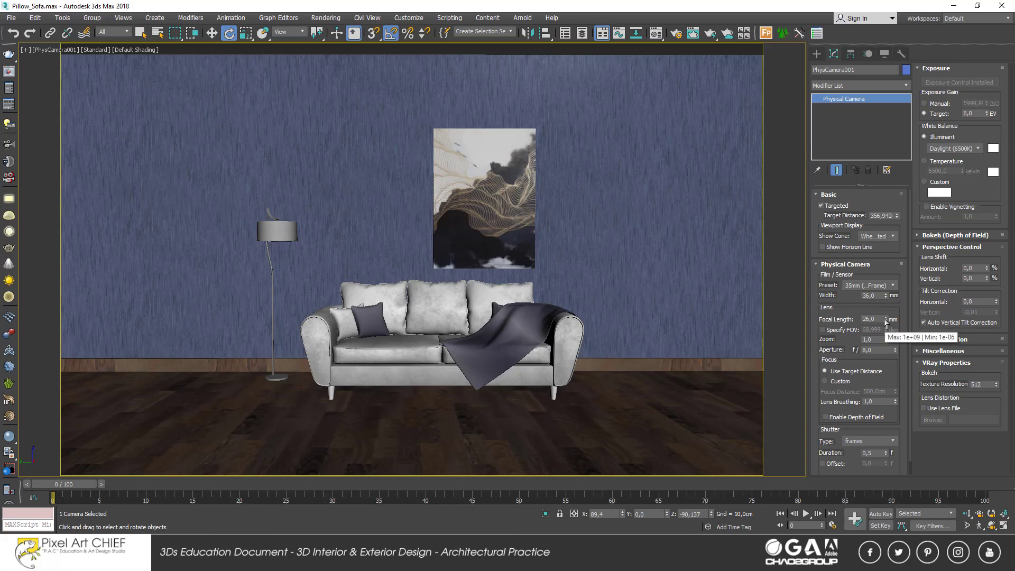
left_click_drag(885, 319, 886, 316)
middle_click_drag(611, 307, 611, 310)
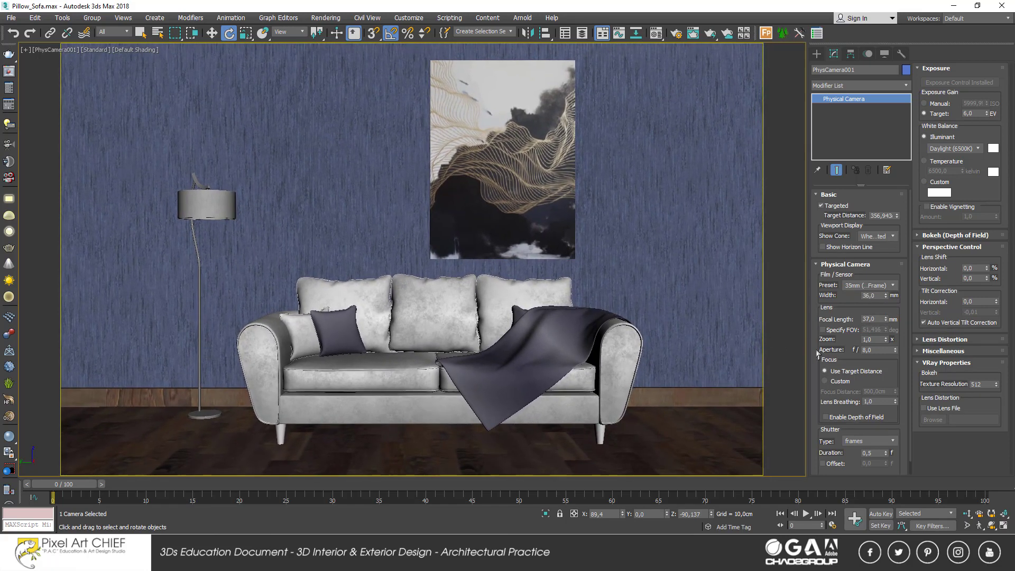
left_click_drag(886, 319, 886, 323)
left_click_drag(885, 312, 884, 333)
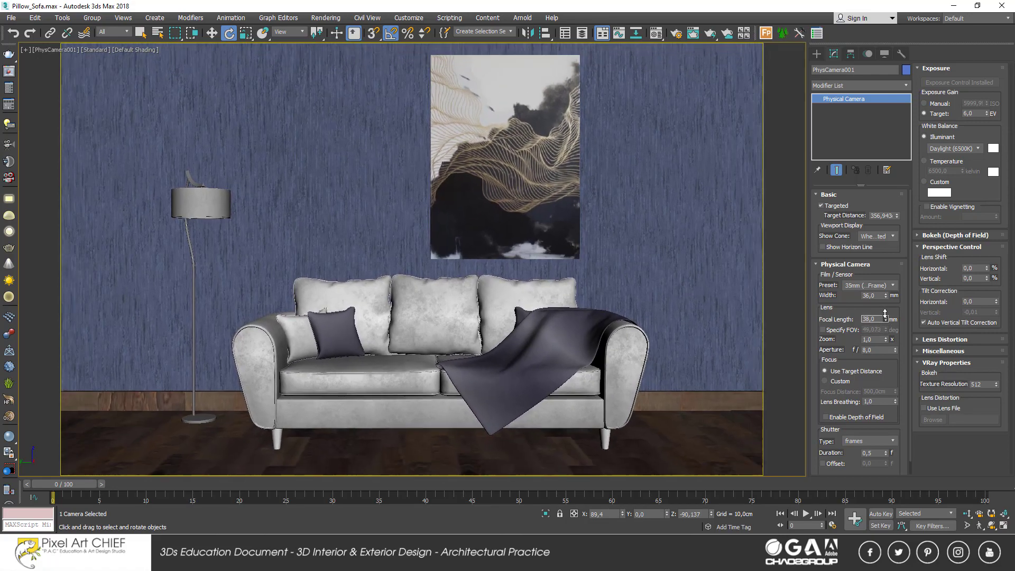
- Fine-tune the camera framing with Walk Through and save the scene
left_click(979, 525)
left_click_drag(639, 383, 676, 385)
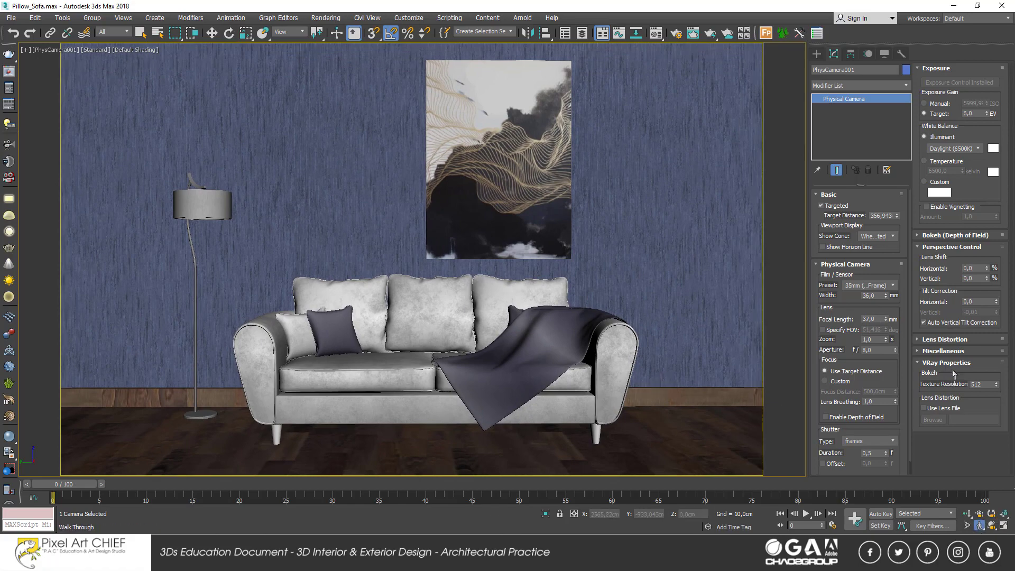
right_click(527, 305)
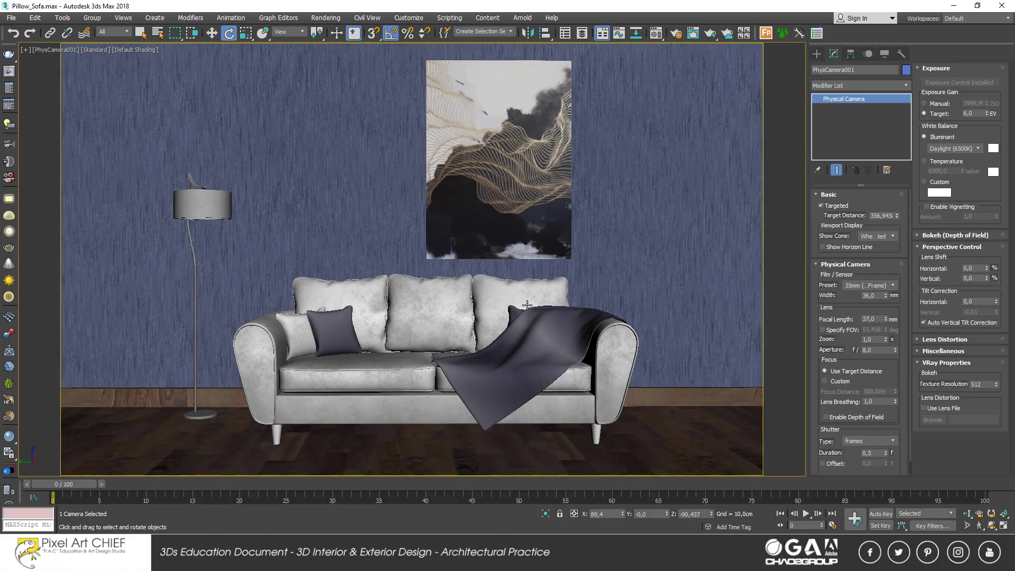
middle_click_drag(495, 332, 497, 336)
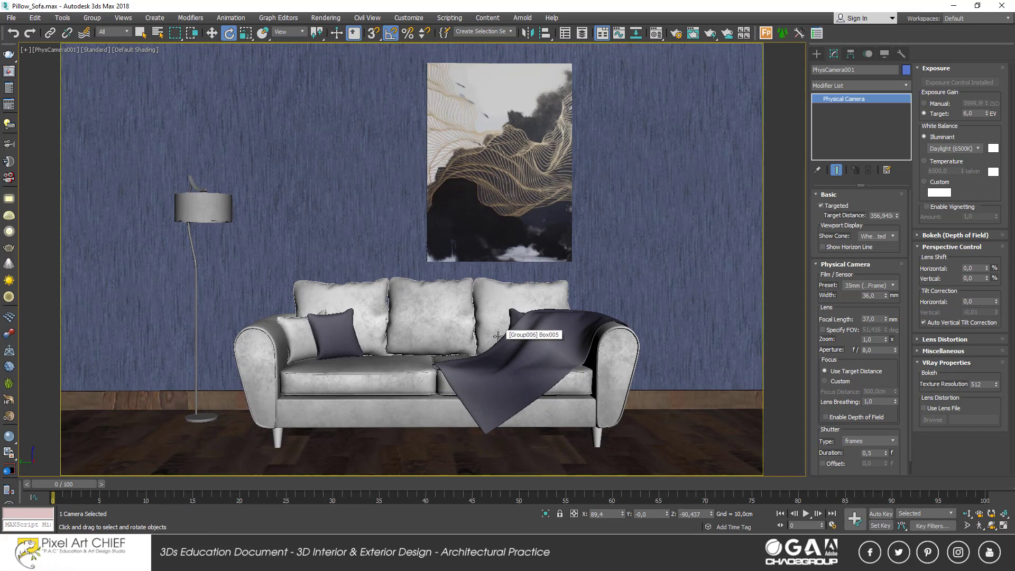
key("ctrl+s")
- Orbit the perspective view to show PhysCamera001's viewing cone
key("p")
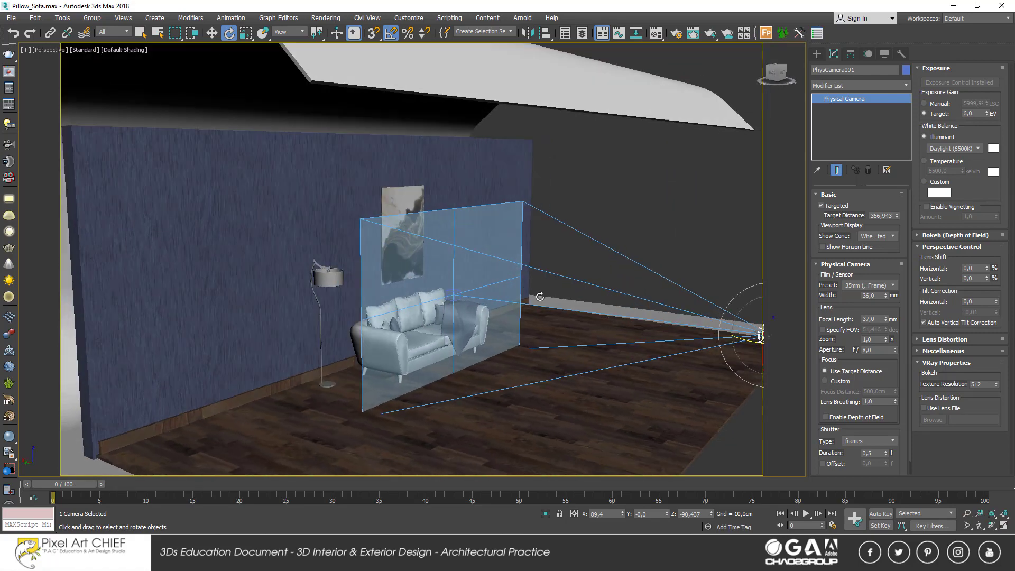
middle_click_drag(539, 296, 552, 296, "alt")
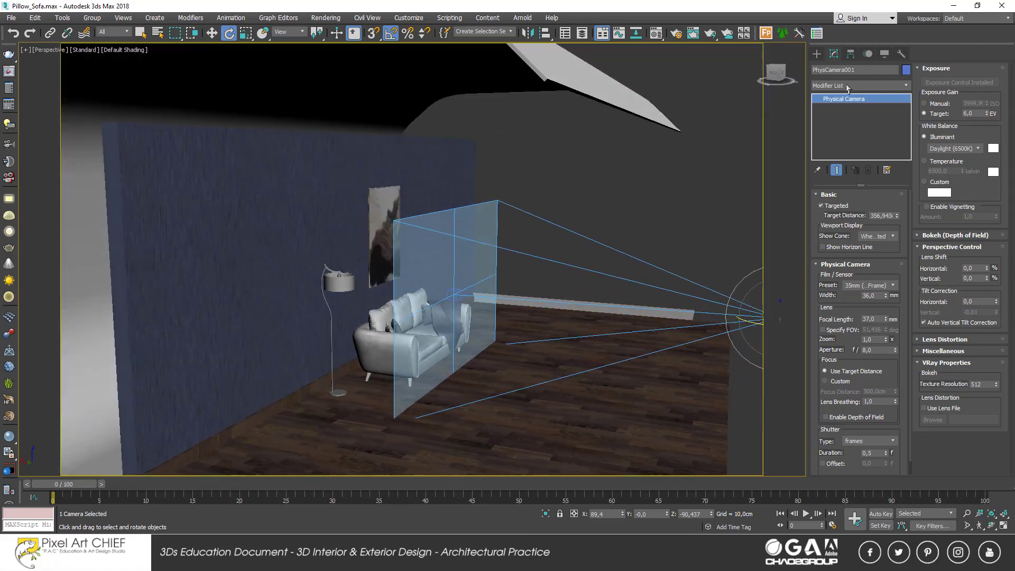
left_click(816, 54)
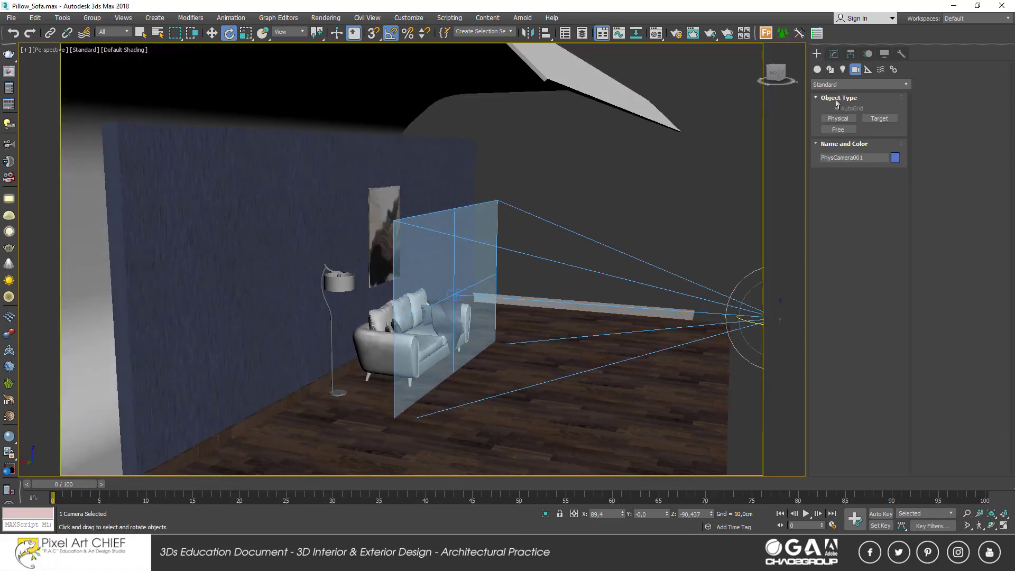
- Draw a large VRay plane light in the Front view
left_click(842, 70)
left_click(828, 85)
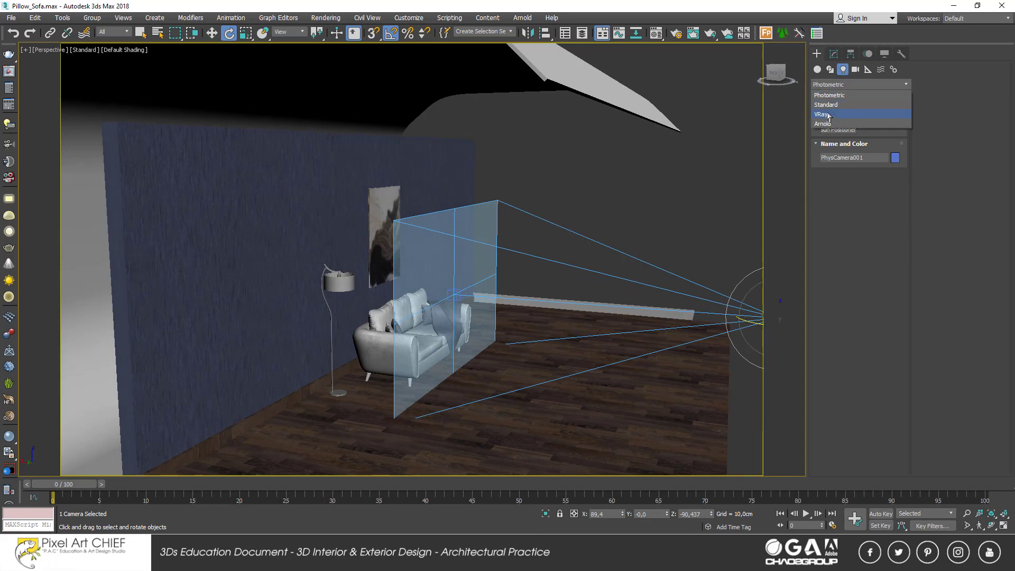
left_click(829, 115)
scroll(518, 259, "down", 5)
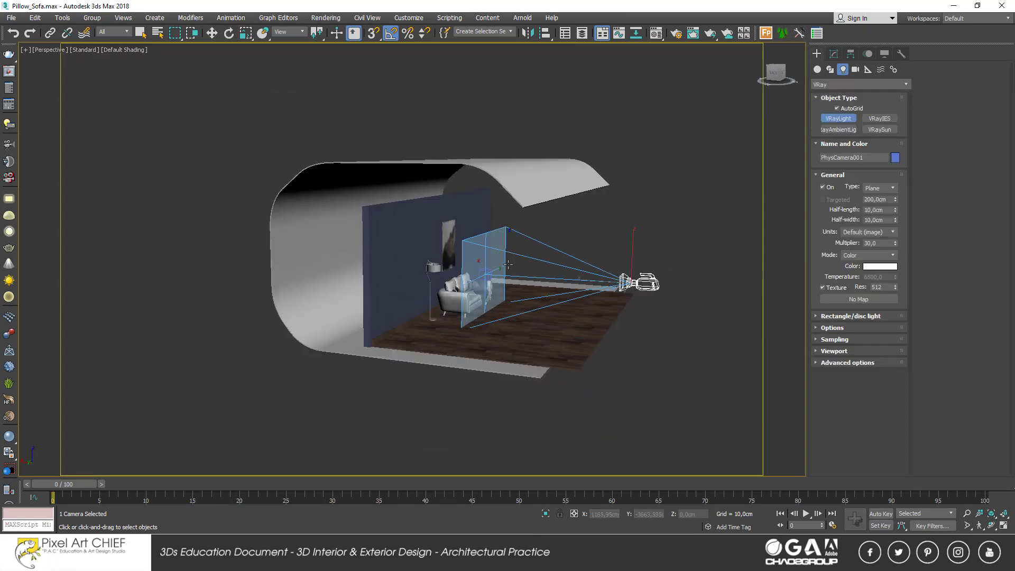
key("l")
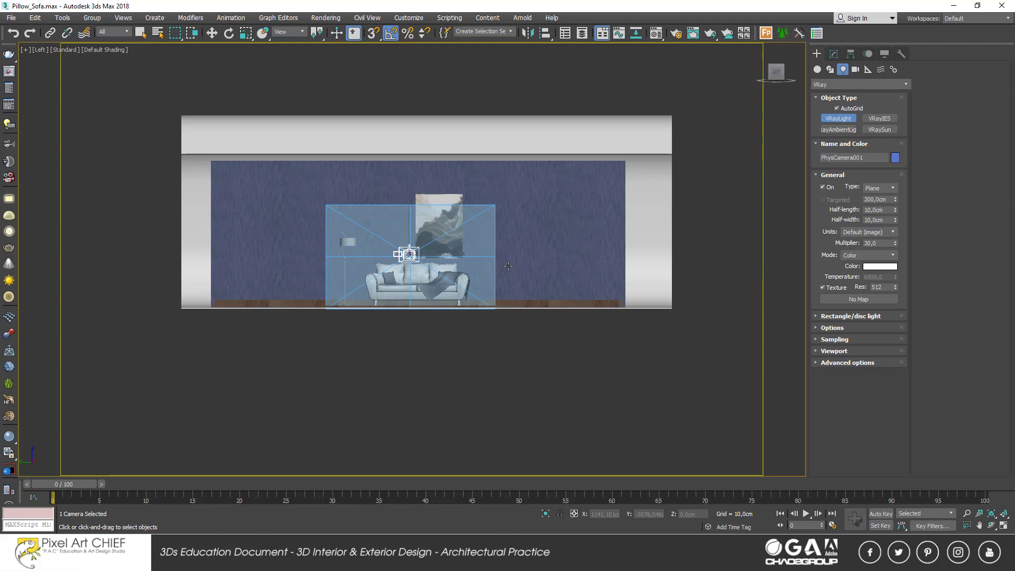
key("f")
scroll(503, 125, "up", 2)
scroll(503, 126, "up", 2)
scroll(503, 126, "up", 3)
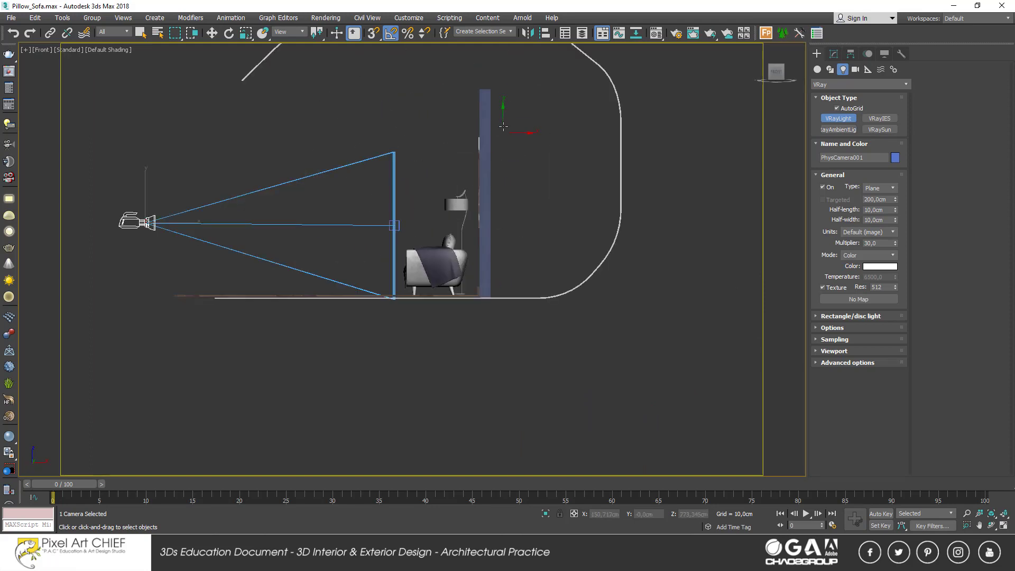
middle_click_drag(503, 126, 513, 187)
left_click_drag(483, 153, 296, 358)
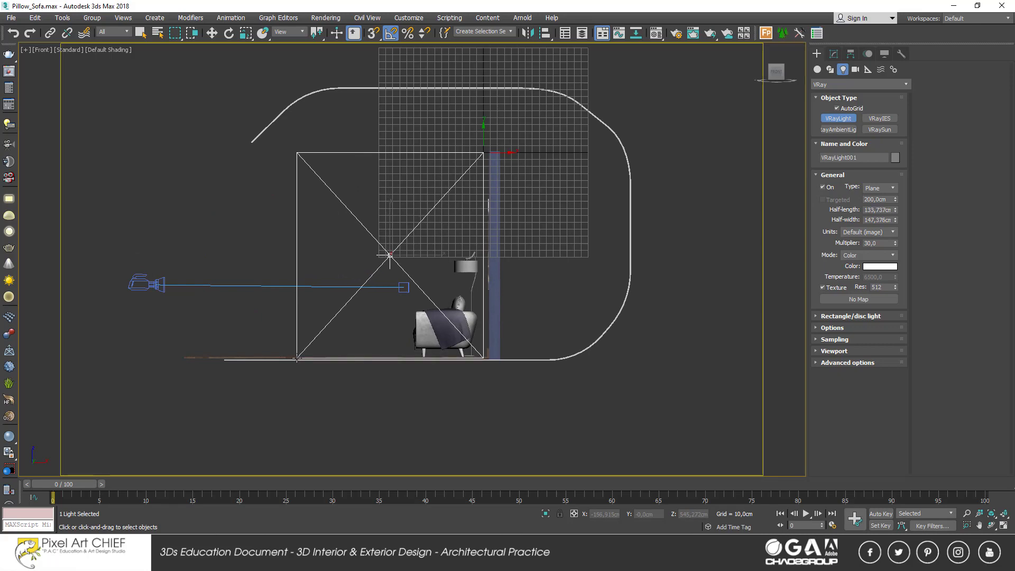
- Stand the plane light upright at the room's open right side and set its colour temperature
key("e")
key("p")
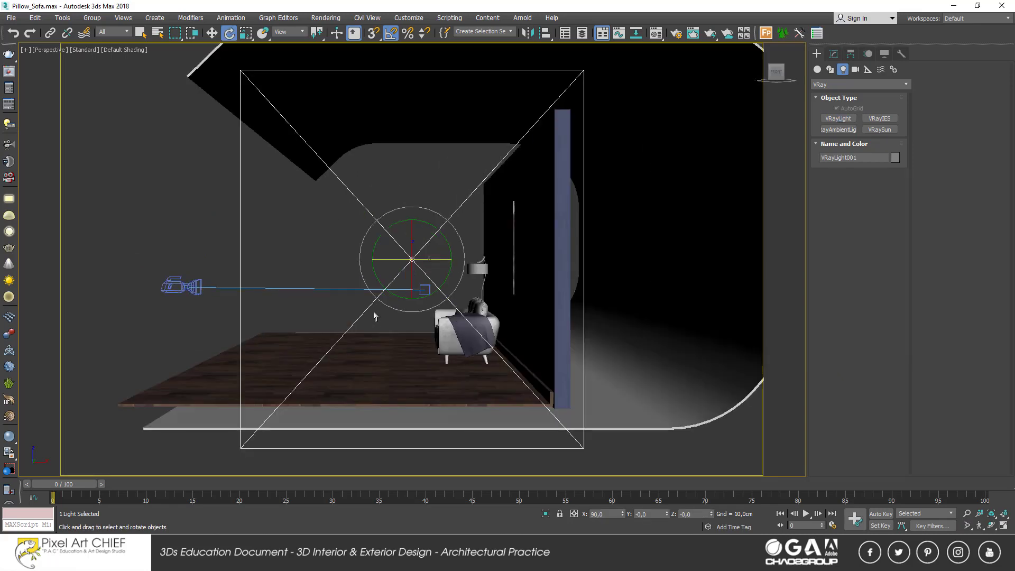
middle_click_drag(375, 316, 389, 287, "alt")
key("w")
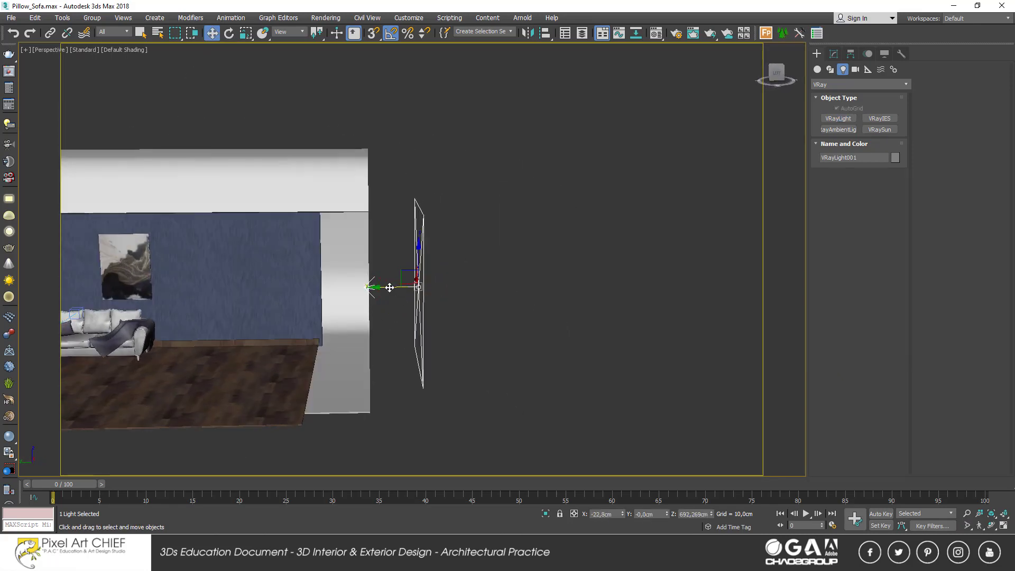
left_click_drag(390, 287, 334, 288)
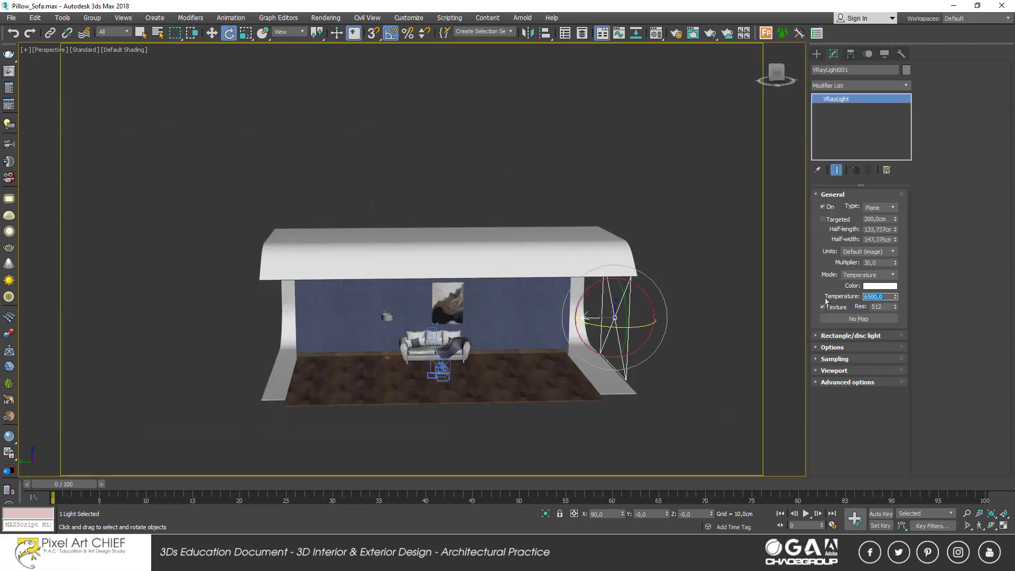
type("5500")
key("Return")
left_click(854, 347)
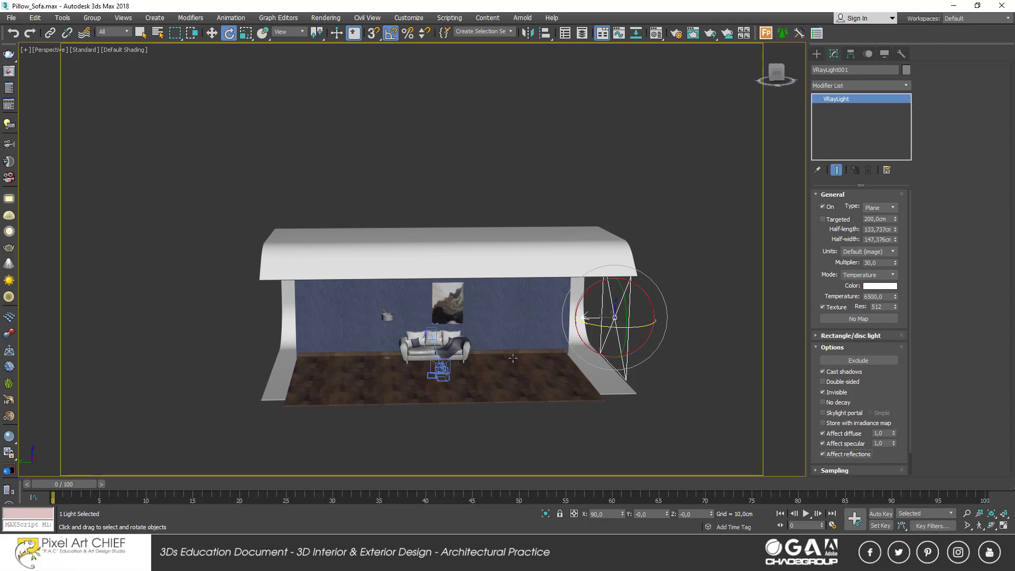
- Clone the plane light as VRayLight002 on the room's left side, turned to face inward
key("w")
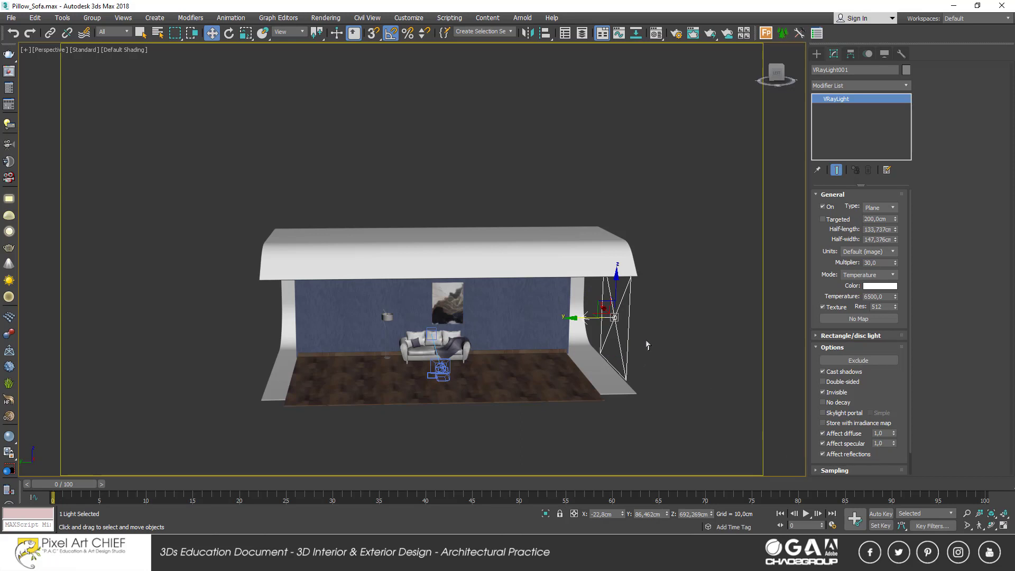
left_click_drag(581, 318, 235, 337, "shift")
left_click(510, 319)
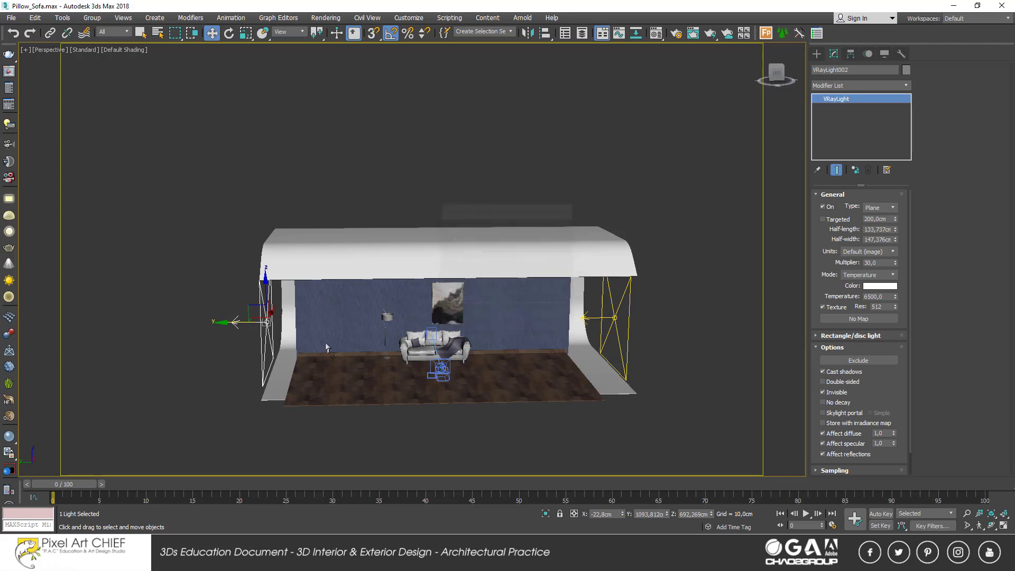
key("e")
mouse_move(304, 325)
left_mouse_down()
mouse_move(361, 313)
mouse_move(354, 332)
left_mouse_up()
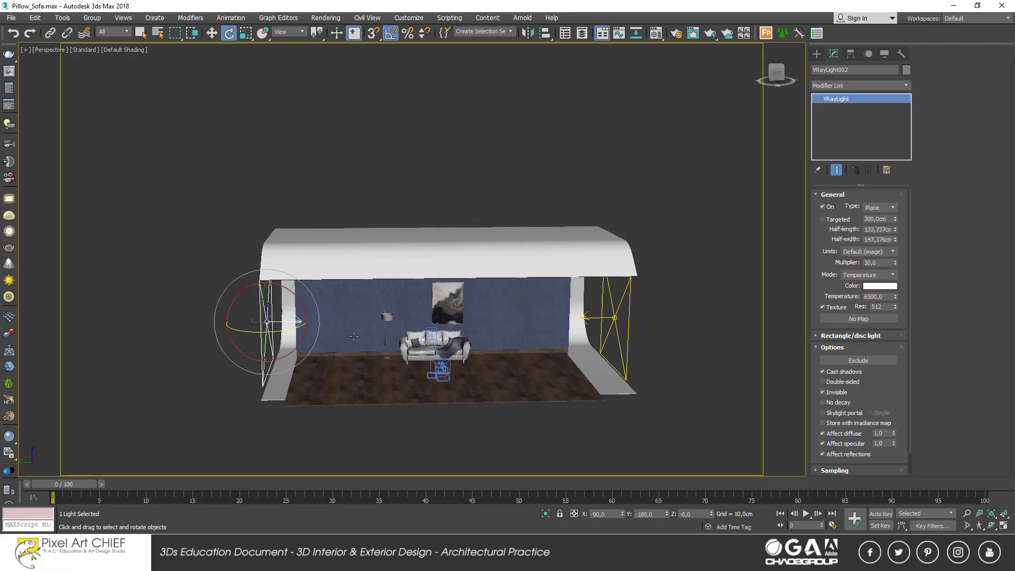
mouse_move(325, 340)
middle_mouse_down("alt")
mouse_move(401, 340)
mouse_move(326, 353)
middle_mouse_up("alt")
- Clone VRayLight003 toward the front of the floor and shrink its panel size
key("w")
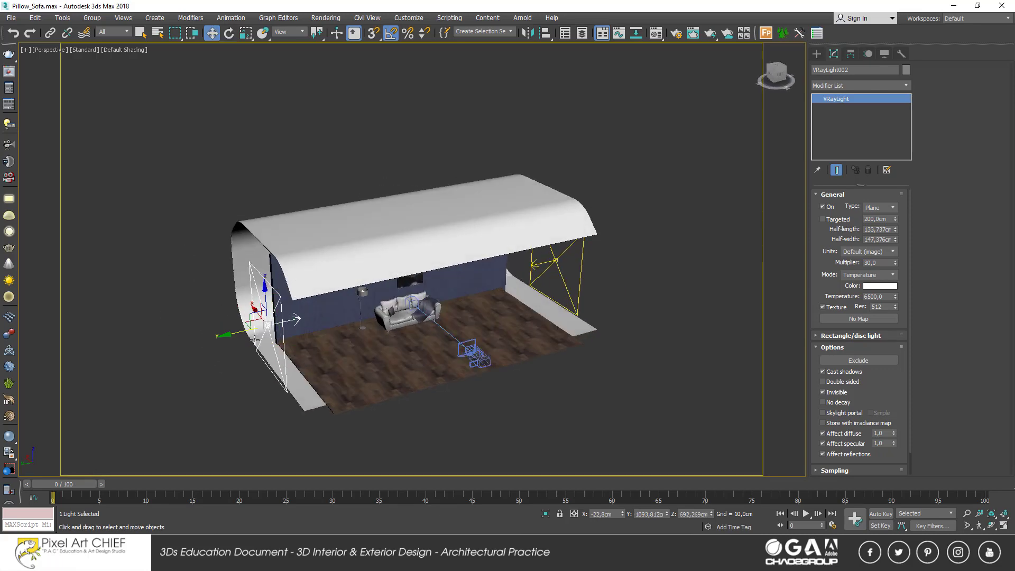
middle_click_drag(223, 323, 249, 325, "alt")
left_click_drag(248, 325, 416, 376, "shift")
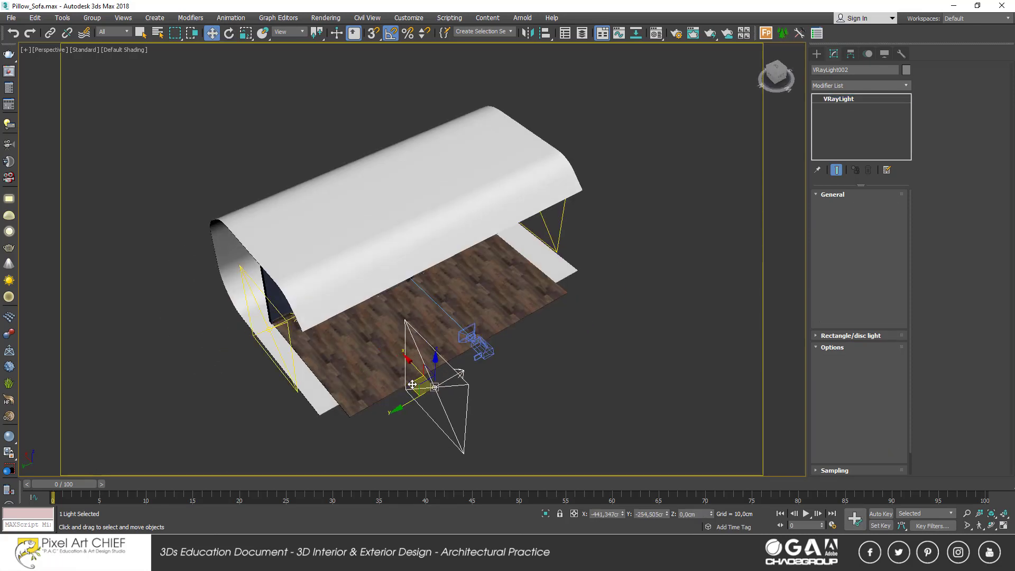
left_click(510, 320)
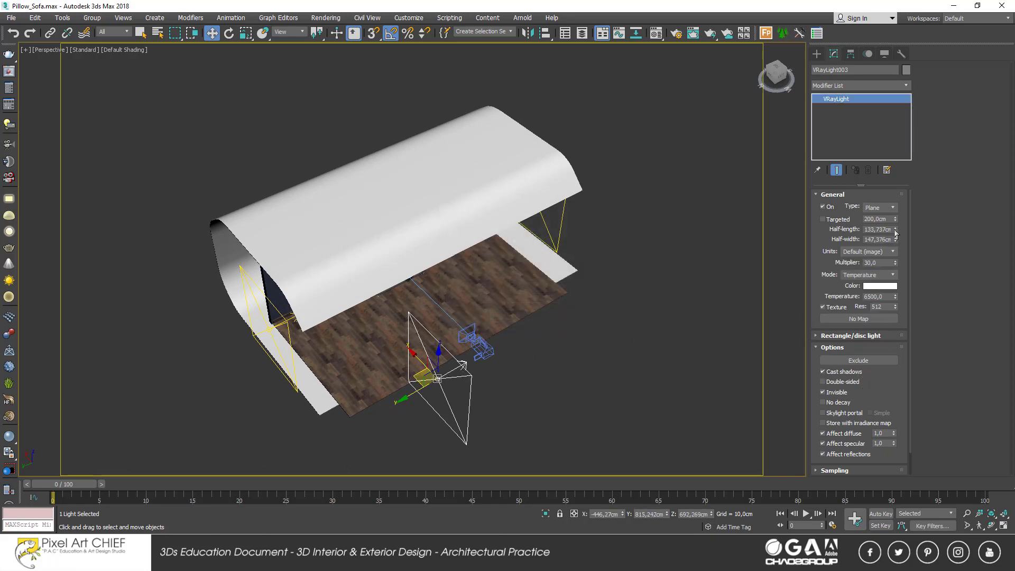
mouse_move(895, 233)
left_mouse_down()
mouse_move(895, 261)
mouse_move(895, 238)
left_mouse_up()
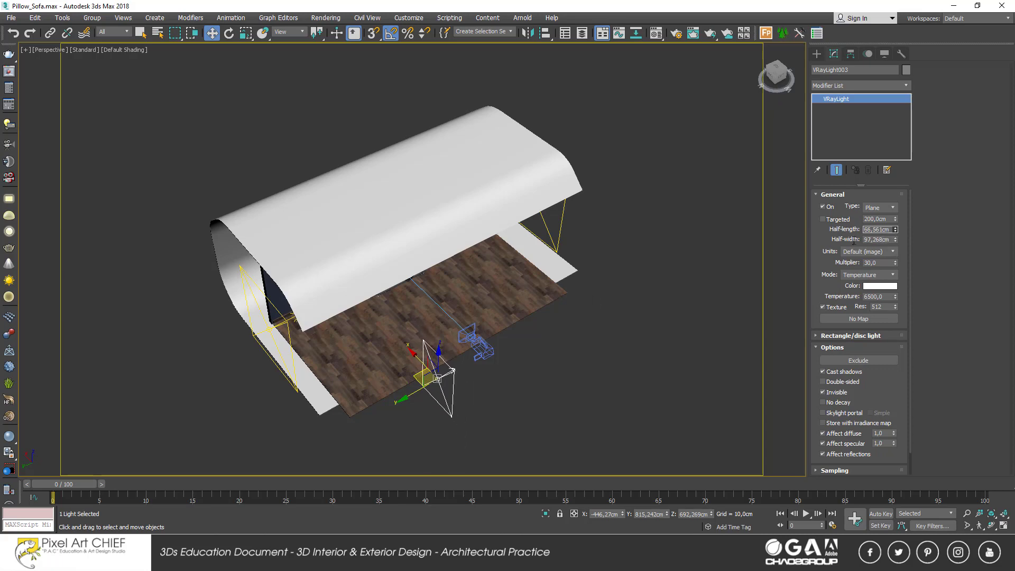
- Place the smaller VRayLight003 on the floor in front of the sofa, left side
middle_click_drag(476, 317, 446, 384, "alt")
scroll(447, 383, "up", 2)
key("e")
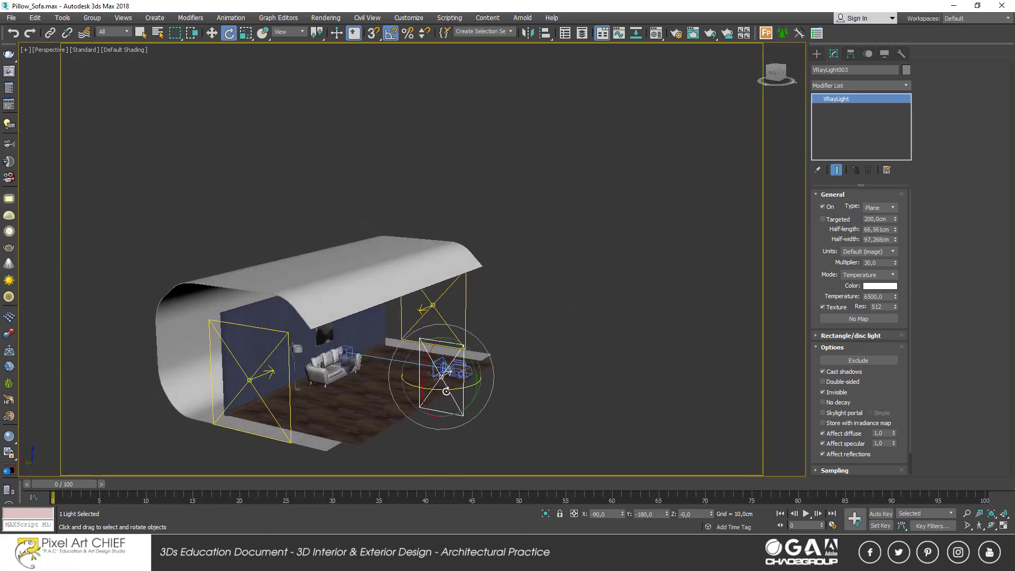
middle_click_drag(446, 391, 427, 406, "alt")
key("w")
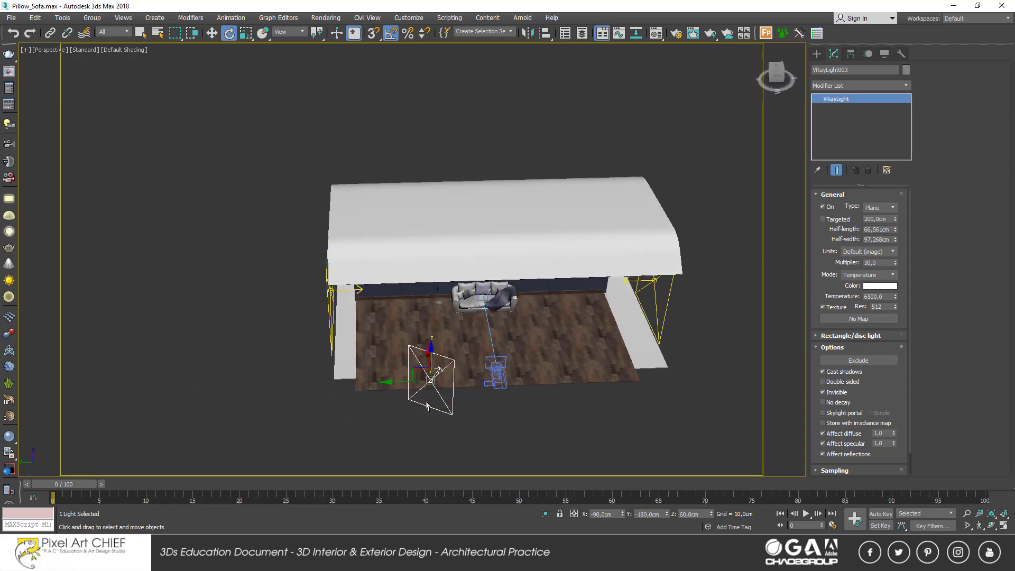
key("w")
left_click_drag(427, 406, 420, 378)
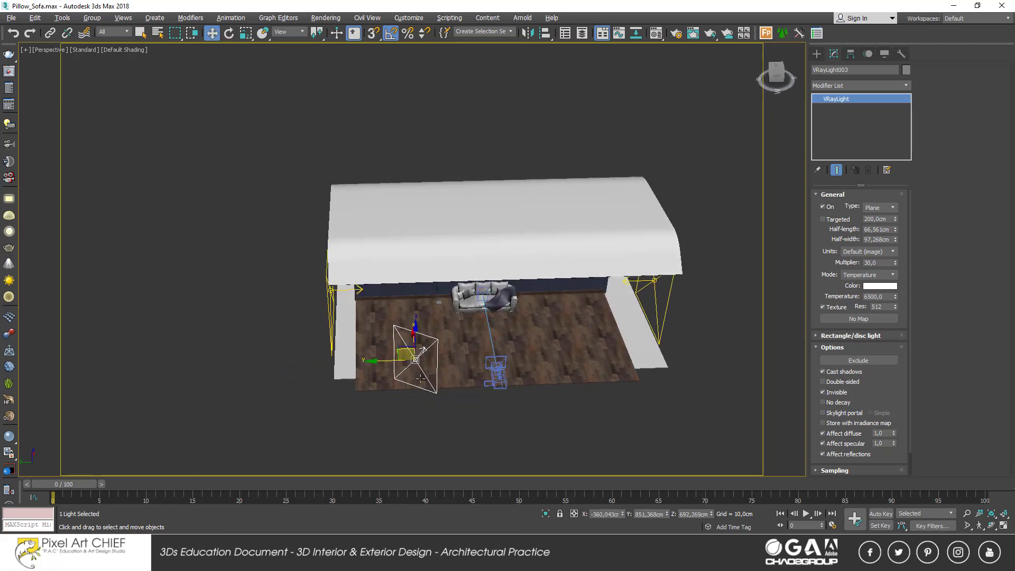
mouse_move(420, 378)
middle_mouse_down("alt")
mouse_move(412, 371)
mouse_move(331, 416)
middle_mouse_up("alt")
scroll(331, 415, "down", 3)
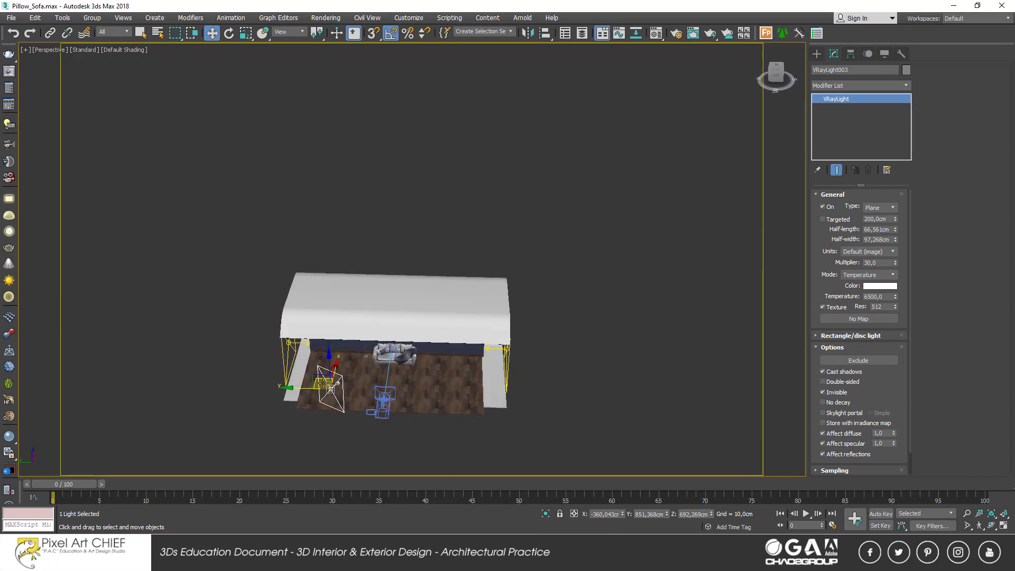
- Clone VRayLight004 to the right, angled toward the sofa in front of it
left_click_drag(331, 384, 447, 392, "shift")
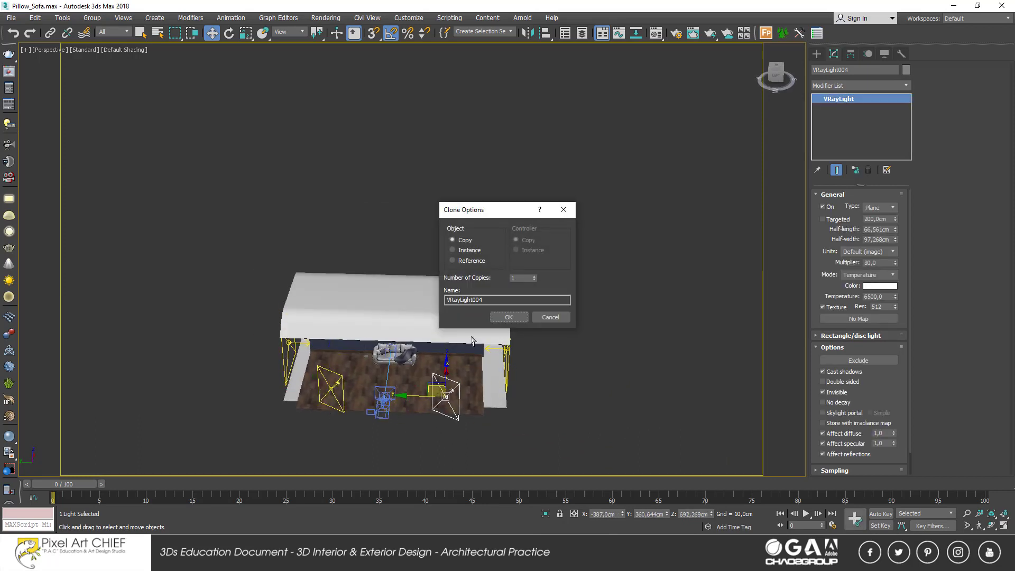
left_click(508, 317)
key("e")
left_click_drag(463, 418, 469, 417)
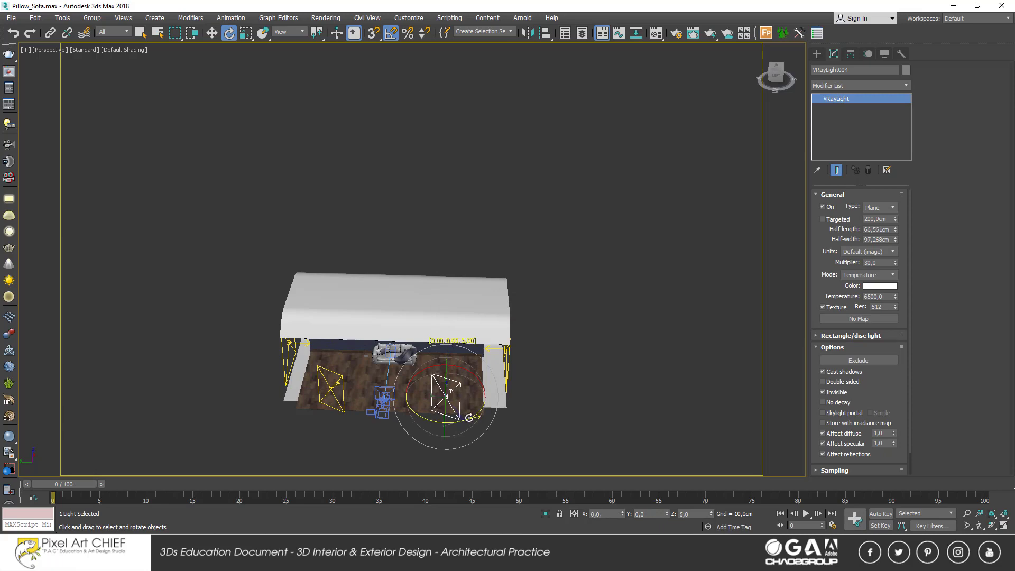
key("w")
scroll(433, 399, "up", 4)
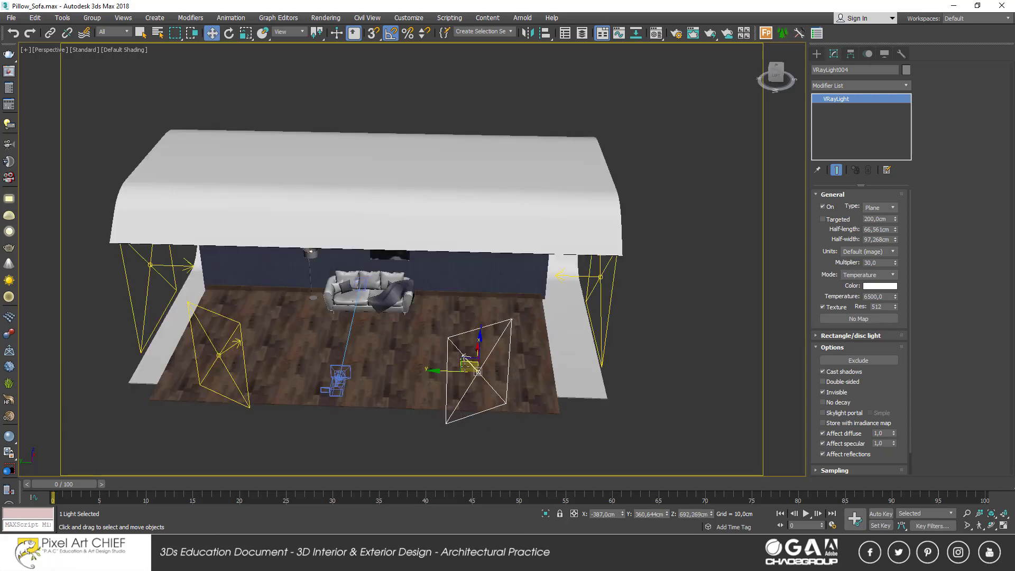
left_click_drag(463, 357, 459, 351)
mouse_move(459, 351)
middle_mouse_down("alt")
mouse_move(370, 338)
mouse_move(446, 306)
middle_mouse_up("alt")
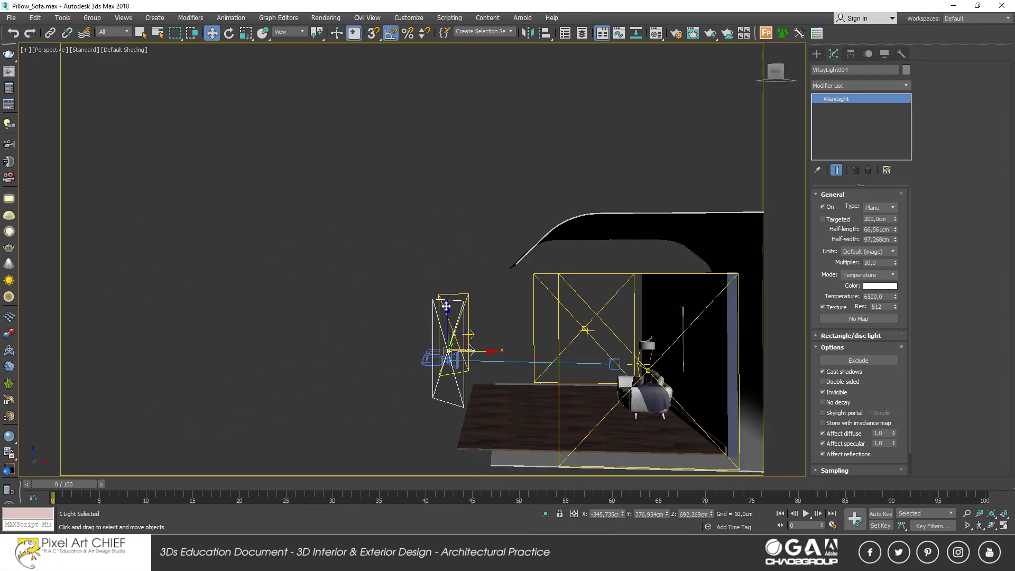
- Draw a long thin VRay strip light, VRayLight005, and raise it to the ceiling
left_click(816, 53)
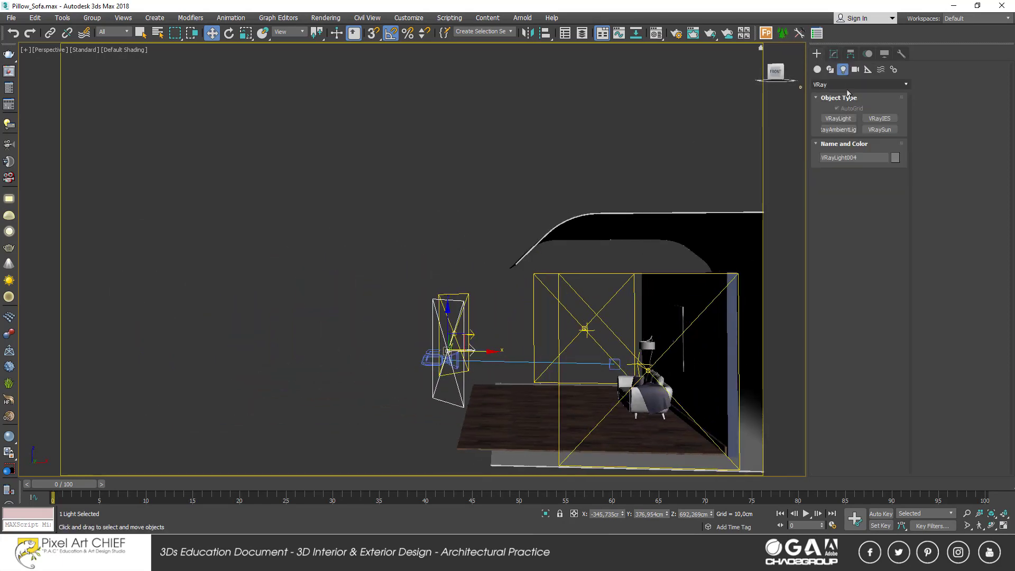
left_click(843, 121)
middle_click_drag(661, 317, 543, 310, "alt")
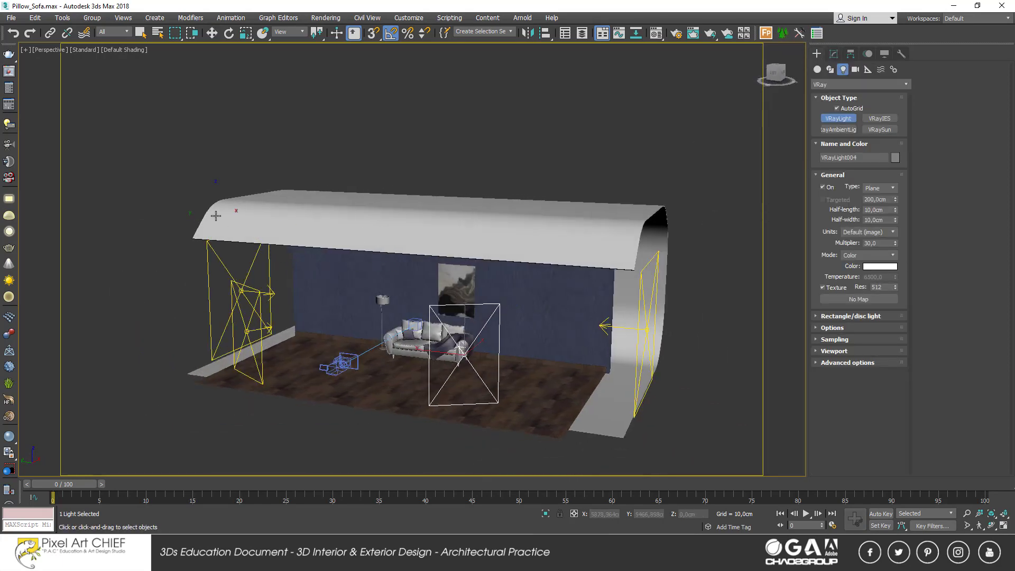
middle_click_drag(226, 229, 242, 358, "alt")
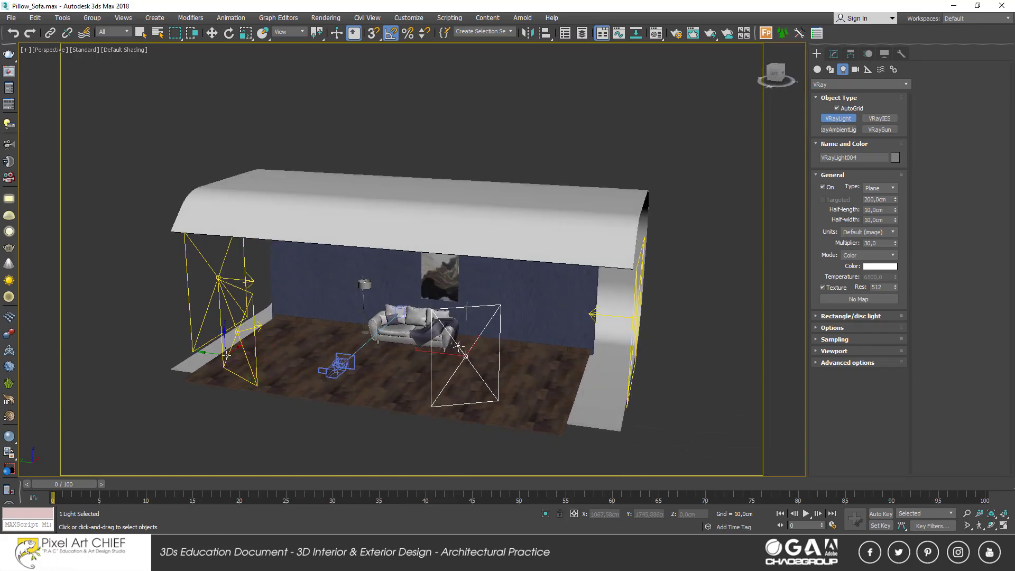
left_click_drag(220, 365, 563, 411)
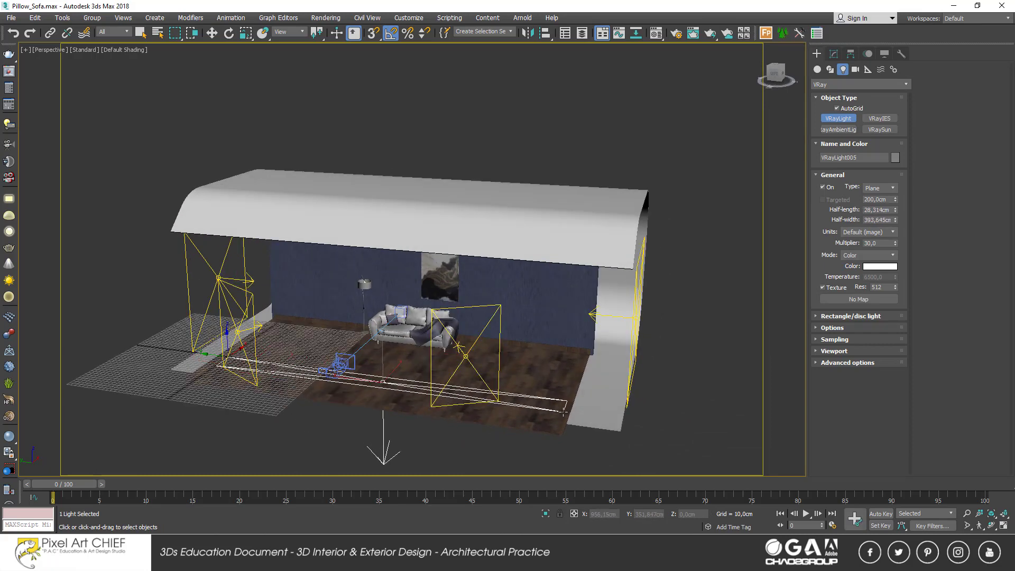
middle_click_drag(564, 411, 330, 334, "alt")
key("e")
left_click_drag(330, 334, 404, 338)
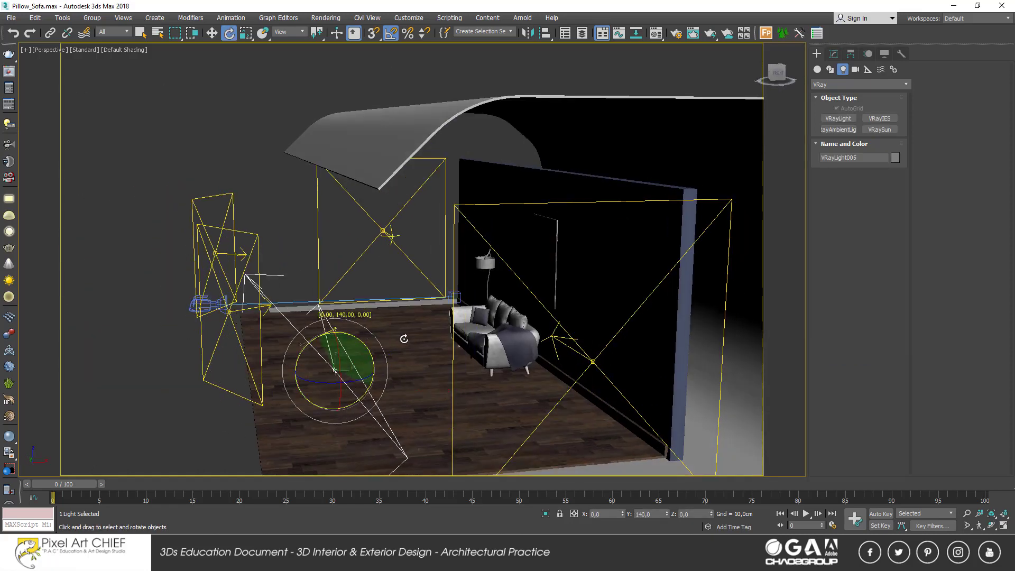
key("w")
mouse_move(346, 351)
left_mouse_down()
mouse_move(439, 192)
mouse_move(411, 204)
left_mouse_up()
scroll(439, 192, "up", 5)
scroll(439, 191, "down", 4)
middle_click_drag(411, 204, 312, 112, "alt")
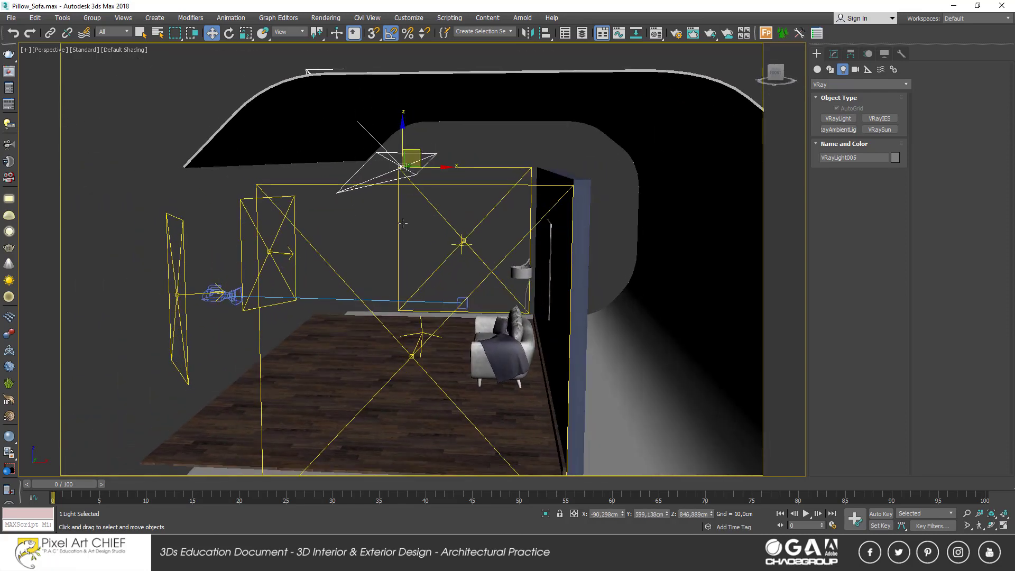
- Shift the ceiling light further left and higher, set Temperature colour mode and make it invisible
middle_click_drag(386, 240, 414, 153, "alt")
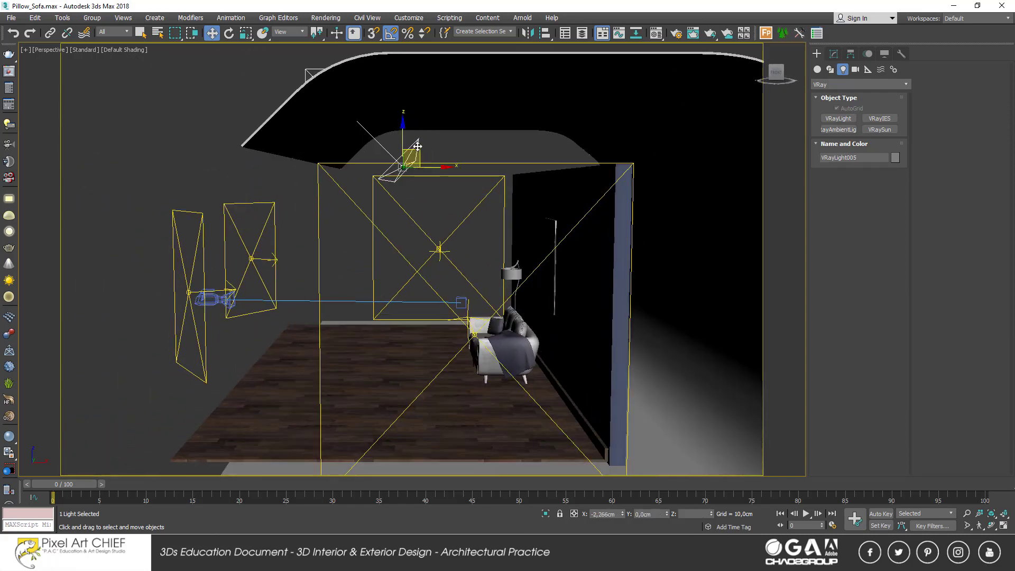
left_click_drag(414, 159, 403, 198)
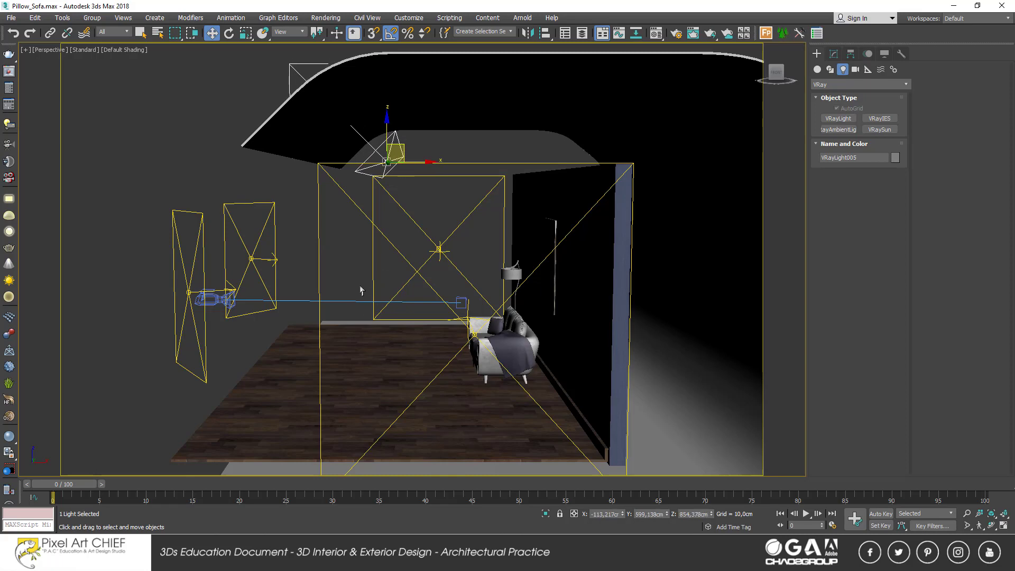
mouse_move(362, 290)
middle_mouse_down("alt")
mouse_move(346, 267)
mouse_move(361, 267)
middle_mouse_up("alt")
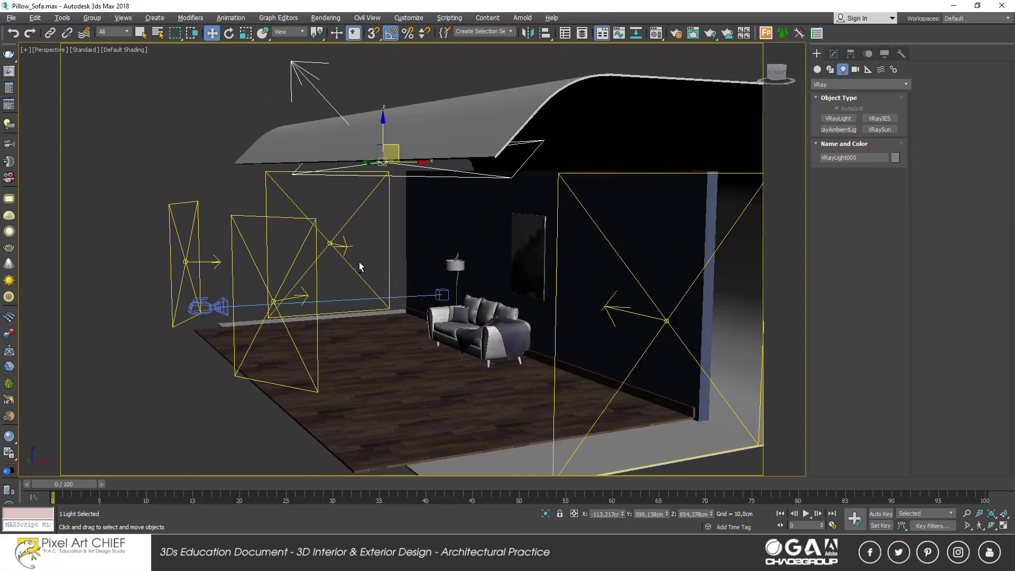
left_click(833, 53)
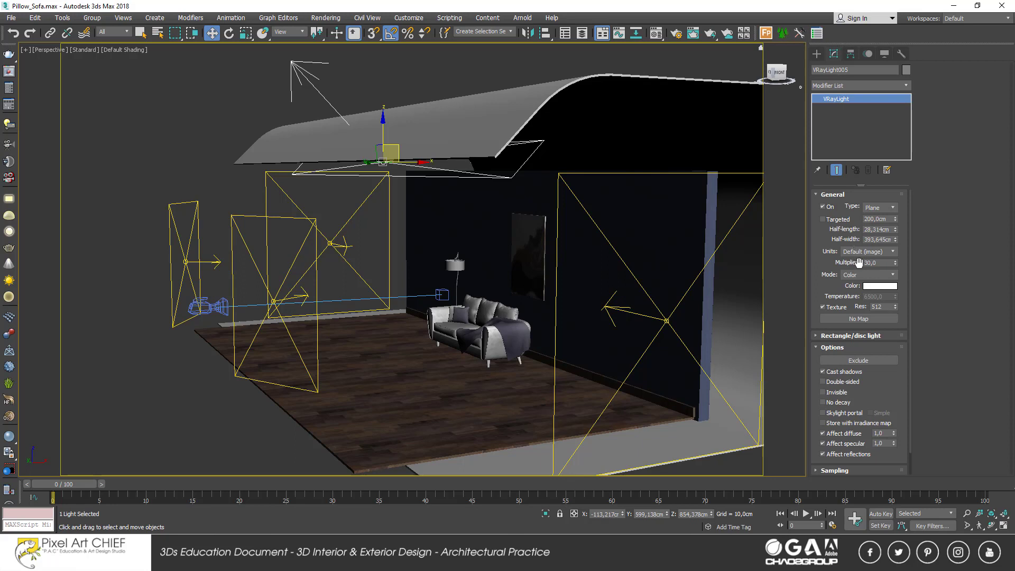
left_click(867, 275)
left_click(869, 275)
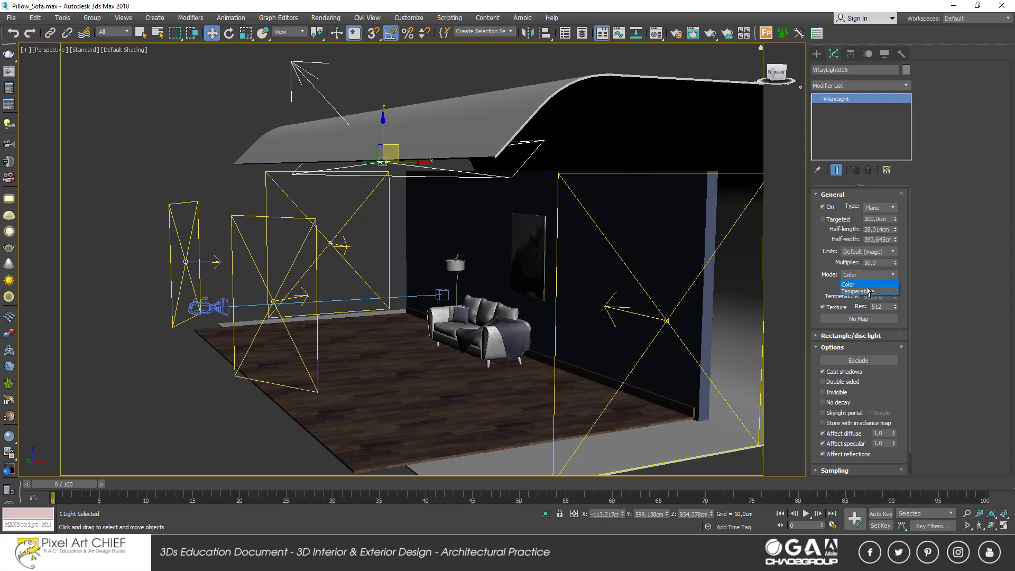
left_click(835, 392)
middle_click_drag(463, 347, 429, 342, "alt")
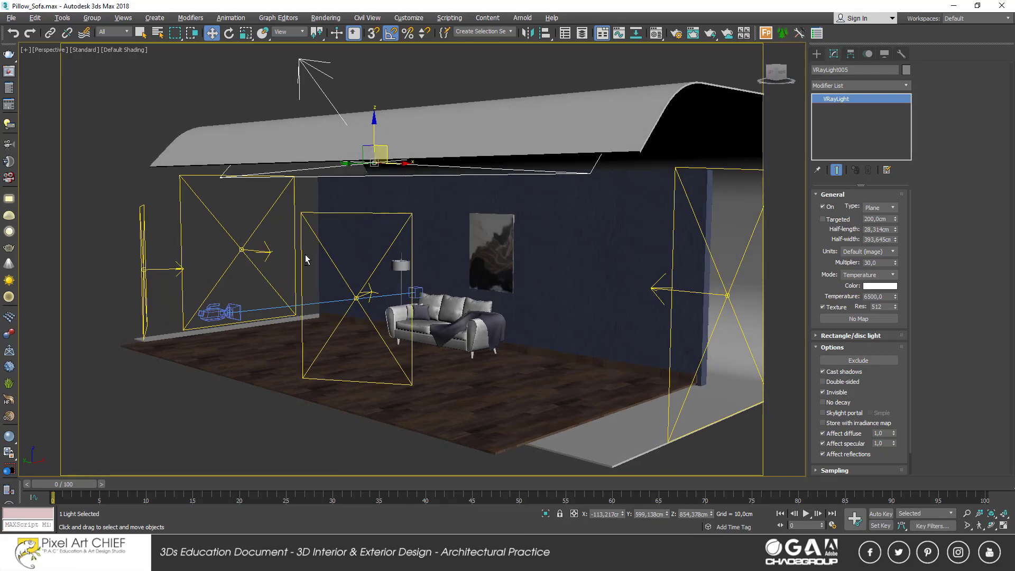
middle_click_drag(305, 254, 365, 262, "alt")
- Lower the right and left wall lights' multipliers from 30 to 2
left_click(665, 252)
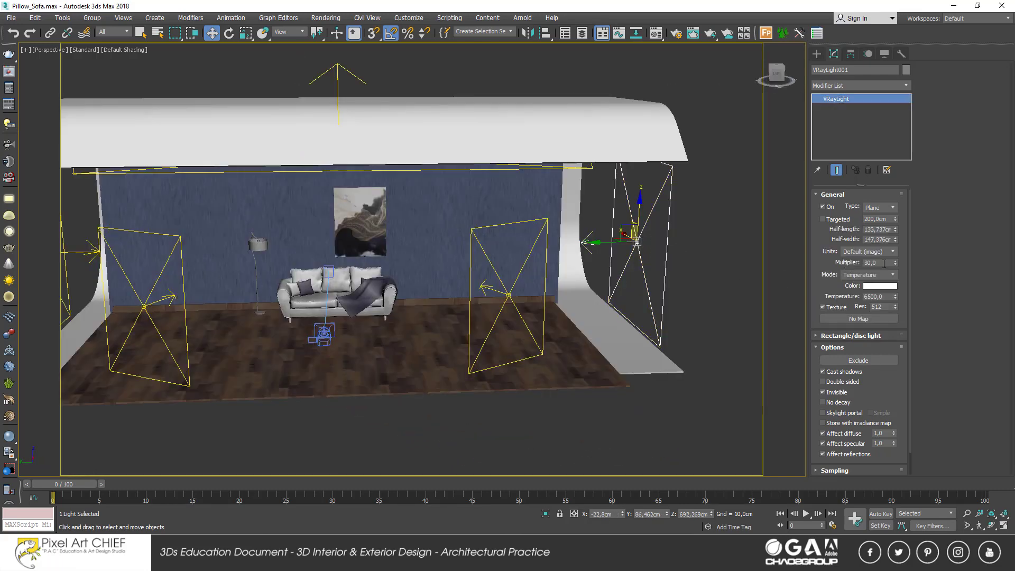
double_click(885, 263)
type("2")
middle_click_drag(533, 313, 216, 235, "alt")
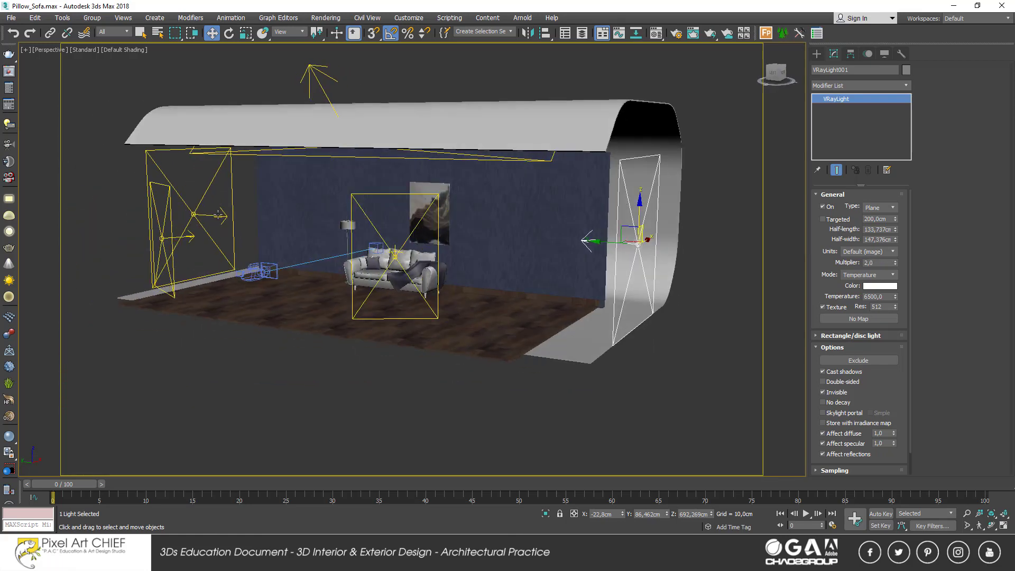
left_click(219, 214)
double_click(885, 263)
type("2")
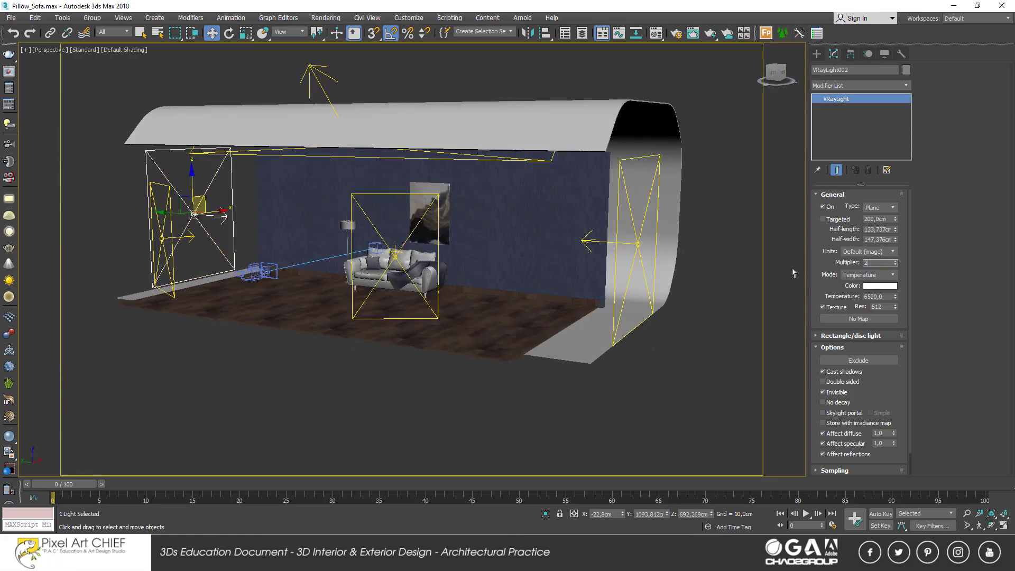
- Set the two smaller floor lights' multipliers to 3, then clear the selection
left_click(175, 269)
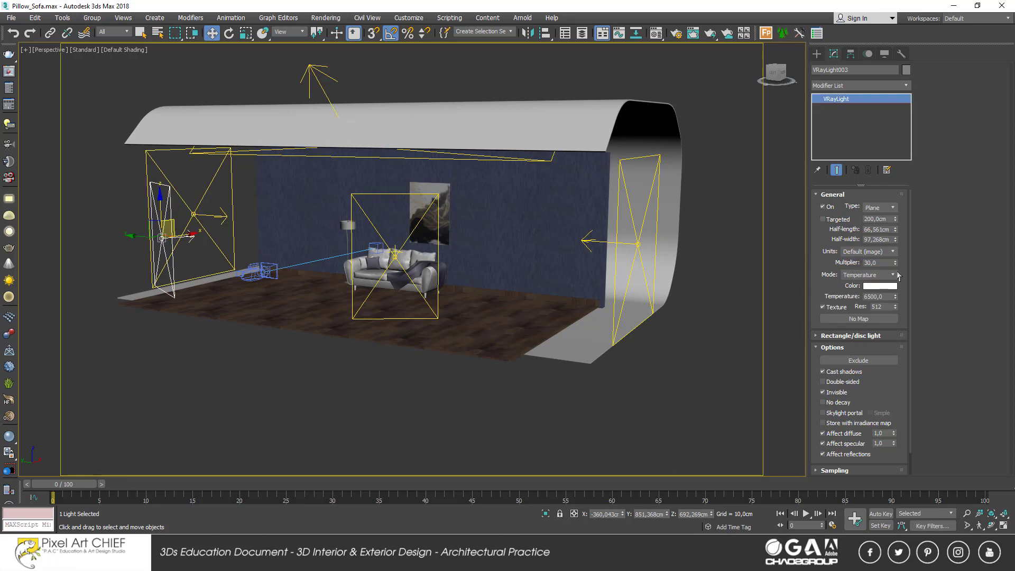
double_click(875, 263)
type("3")
left_click(410, 233)
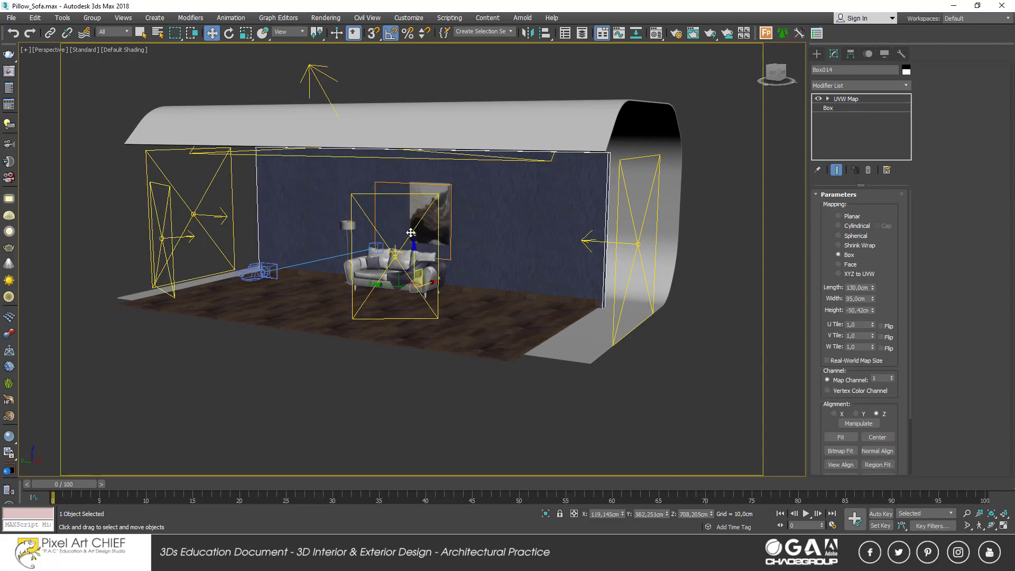
left_click(411, 232)
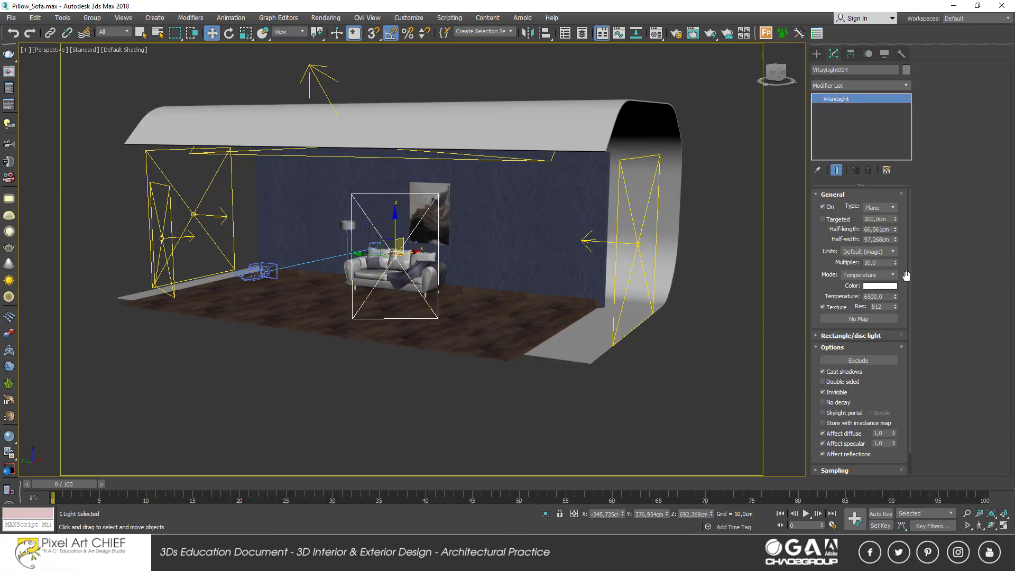
left_click(875, 263)
key("Return")
left_click(502, 156)
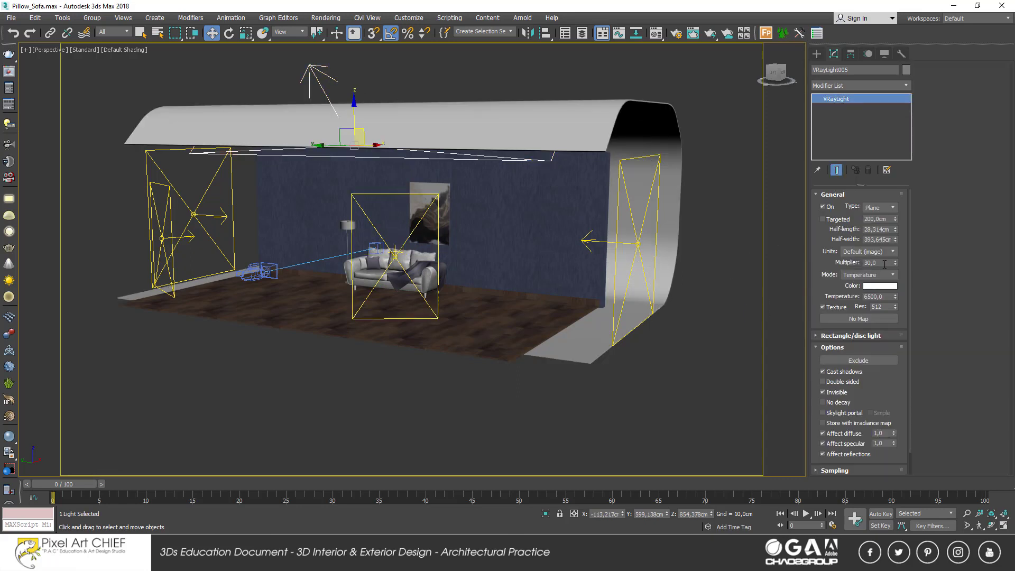
left_click(884, 263)
left_click(595, 396)
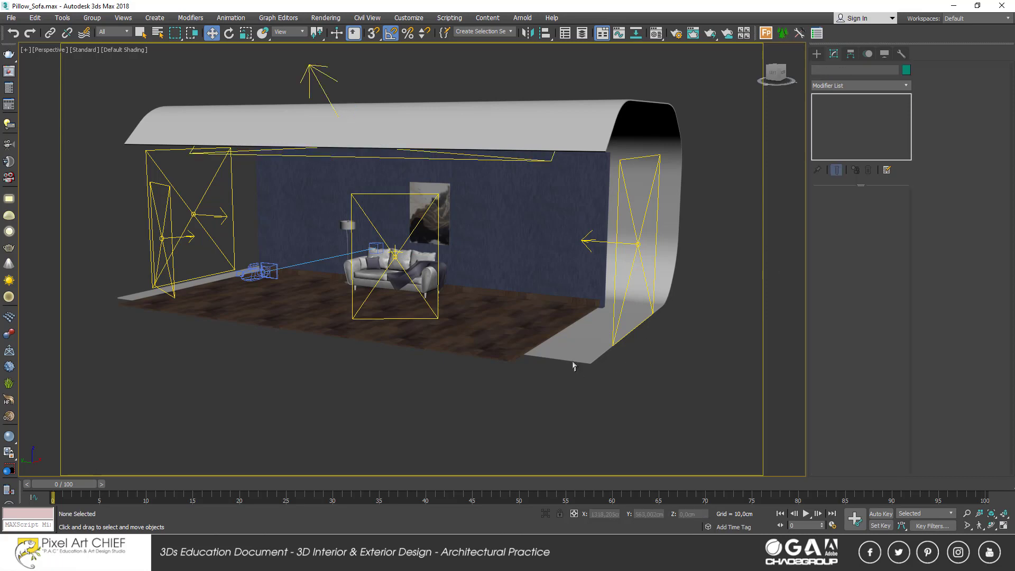
middle_click_drag(513, 305, 540, 303, "alt")
- Select PhysCamera001 from the scene list and set its exposure target to 5 EV
key("c")
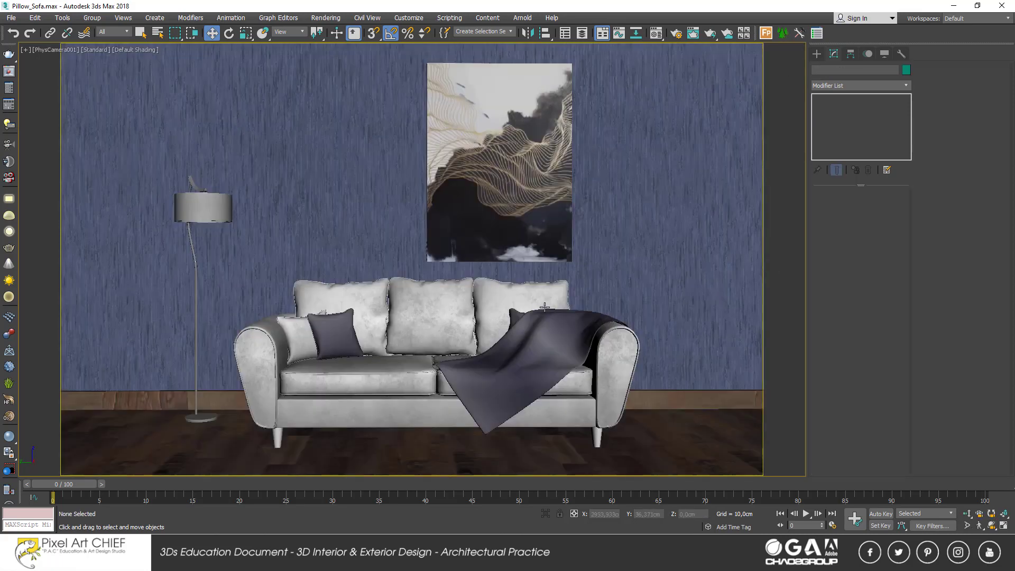
key("h")
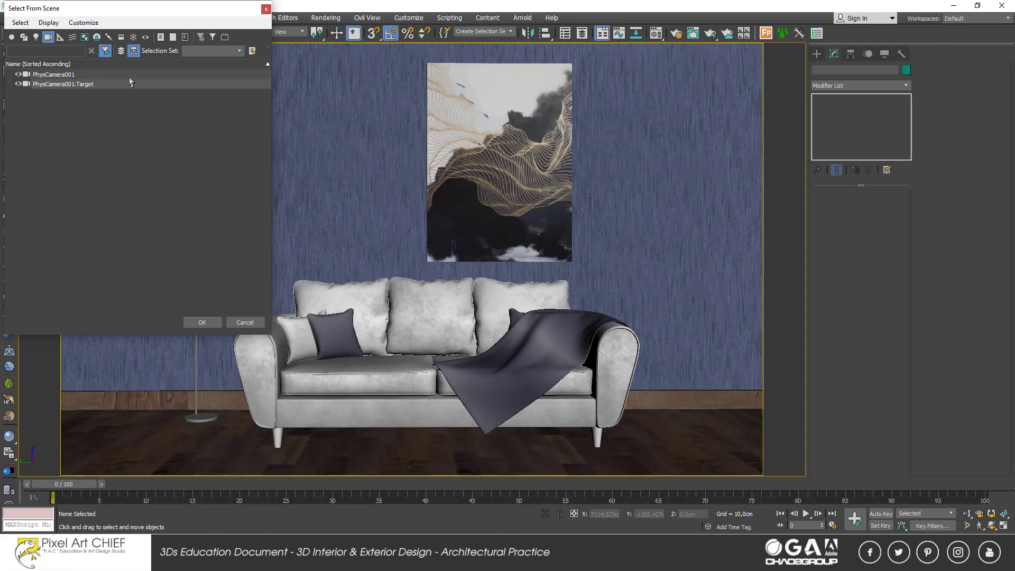
double_click(130, 75)
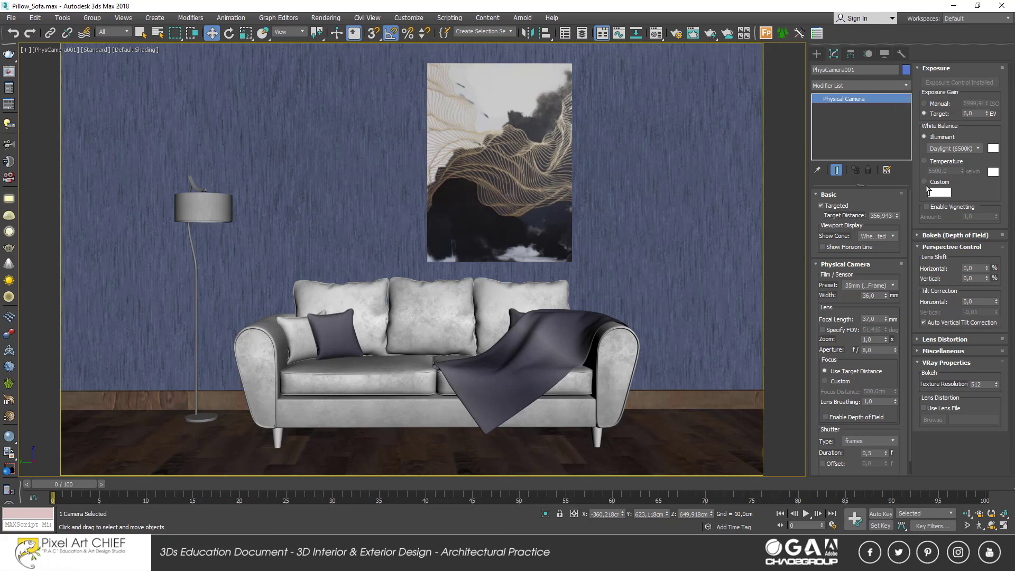
double_click(971, 113)
type("5")
key("Return")
key("Return")
- Lower the wall painting slightly, then use Walk Through to re-aim the camera so the framing shifts right
left_click(511, 230)
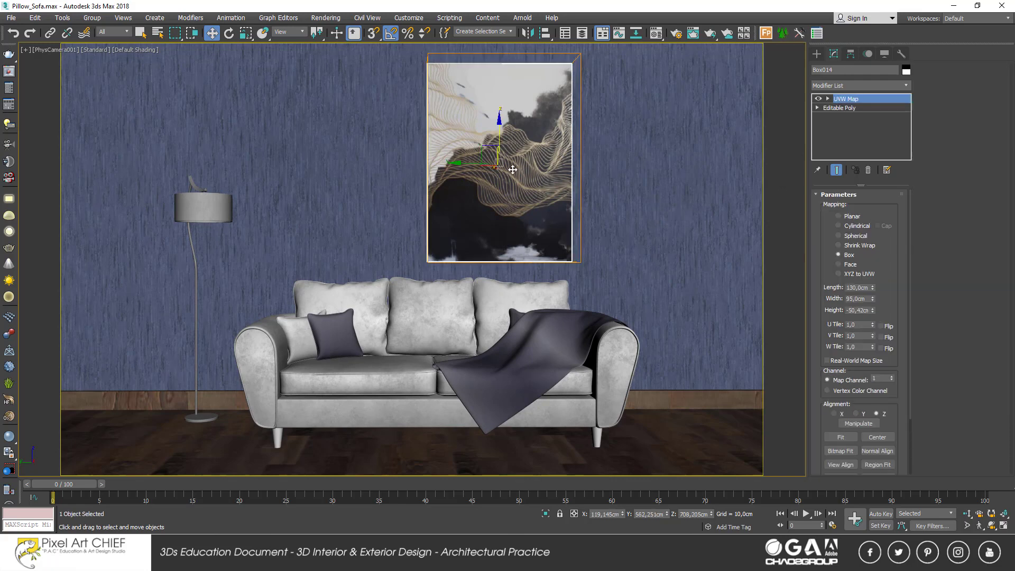
left_click_drag(486, 149, 485, 149)
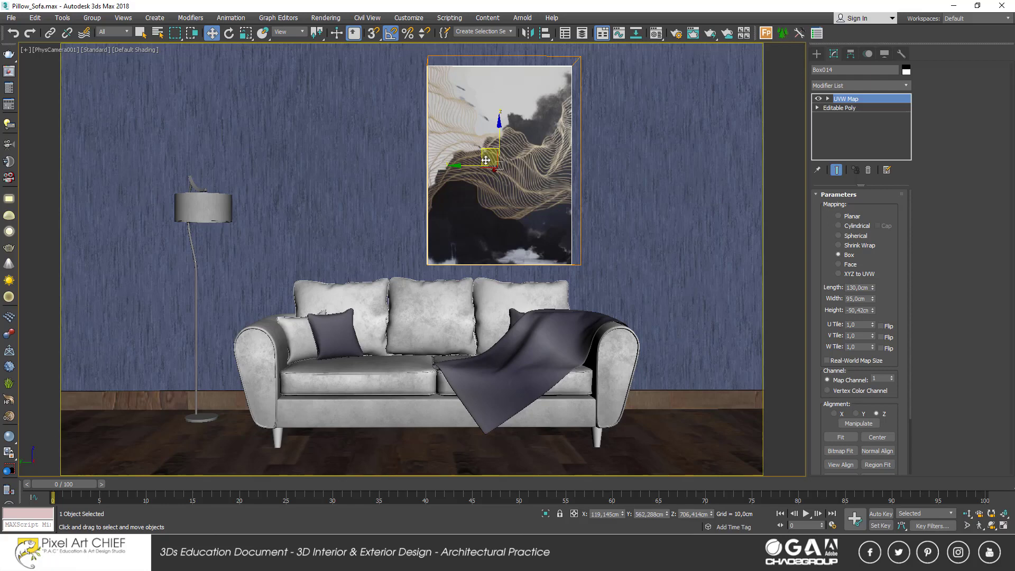
left_click(979, 525)
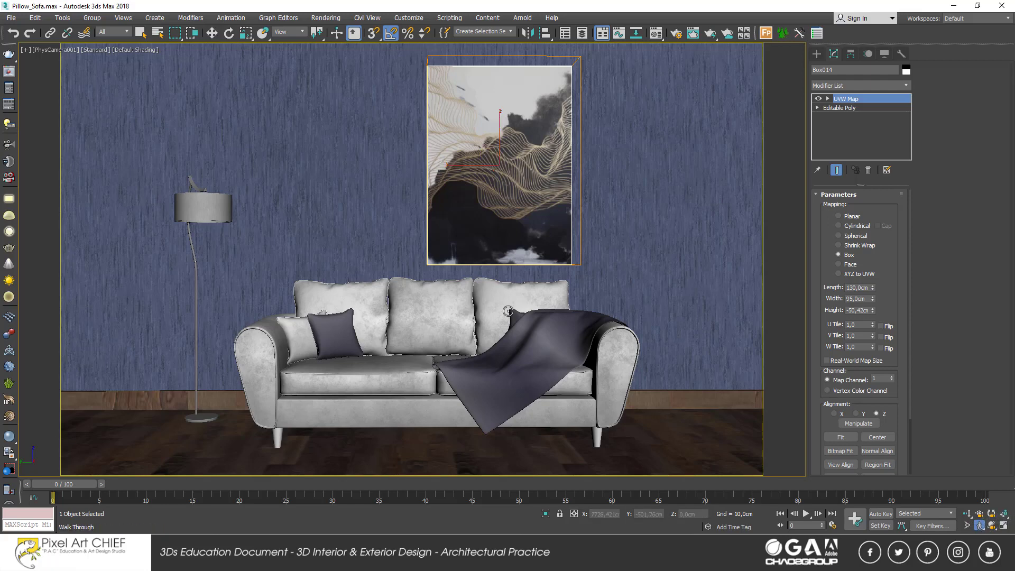
left_click_drag(506, 313, 506, 341)
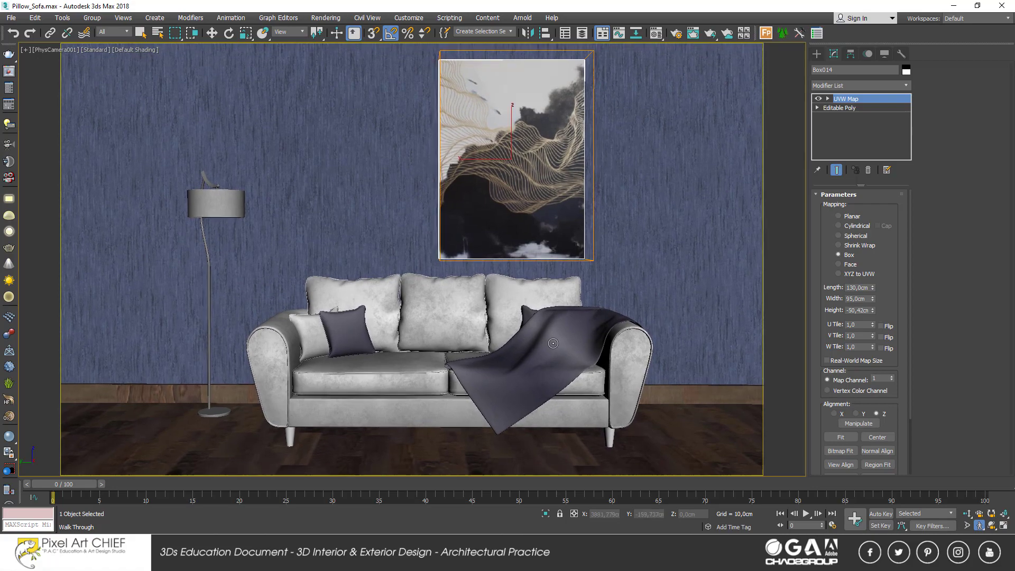
left_click_drag(506, 341, 547, 340)
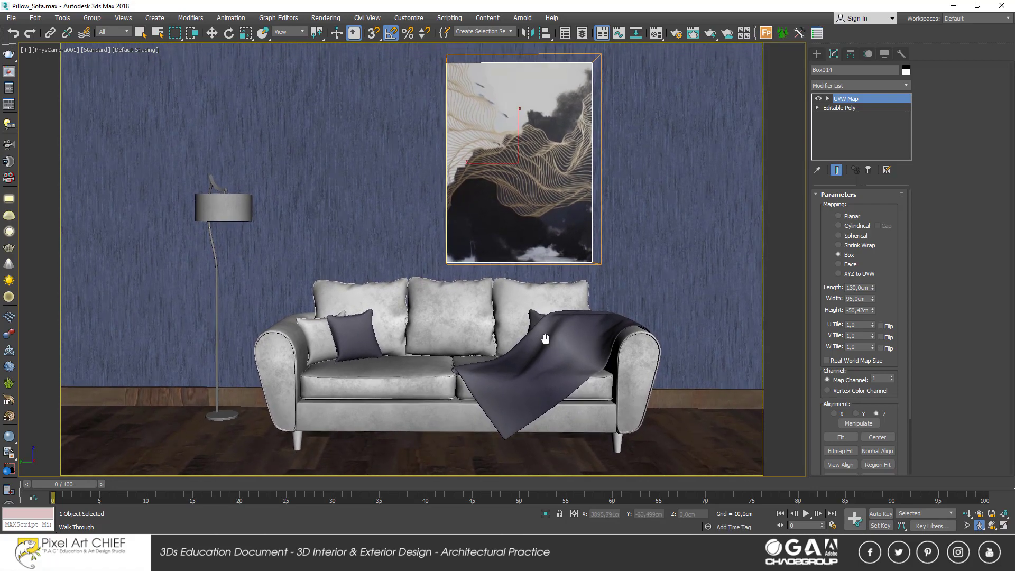
left_click_drag(545, 339, 538, 333)
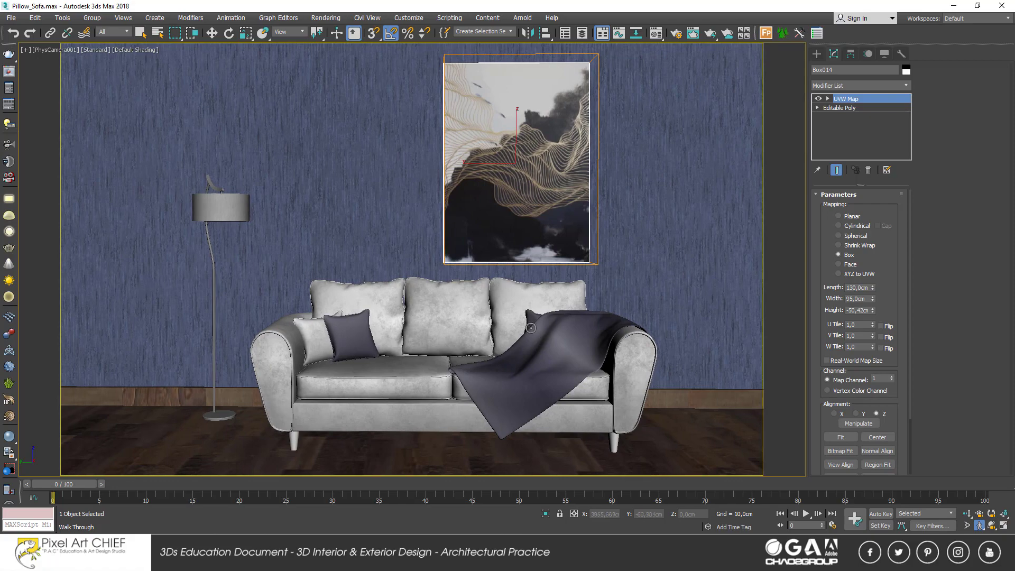
left_click(331, 20)
- Switch the V-Ray image sampler to Bucket with max subdivs of 6
left_click(340, 78)
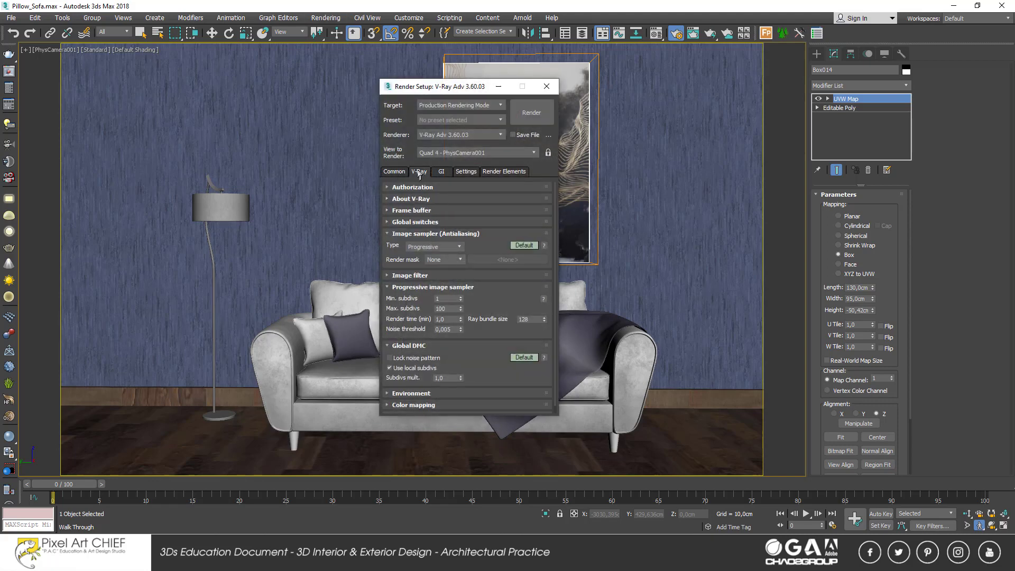
left_click(428, 247)
left_click(425, 252)
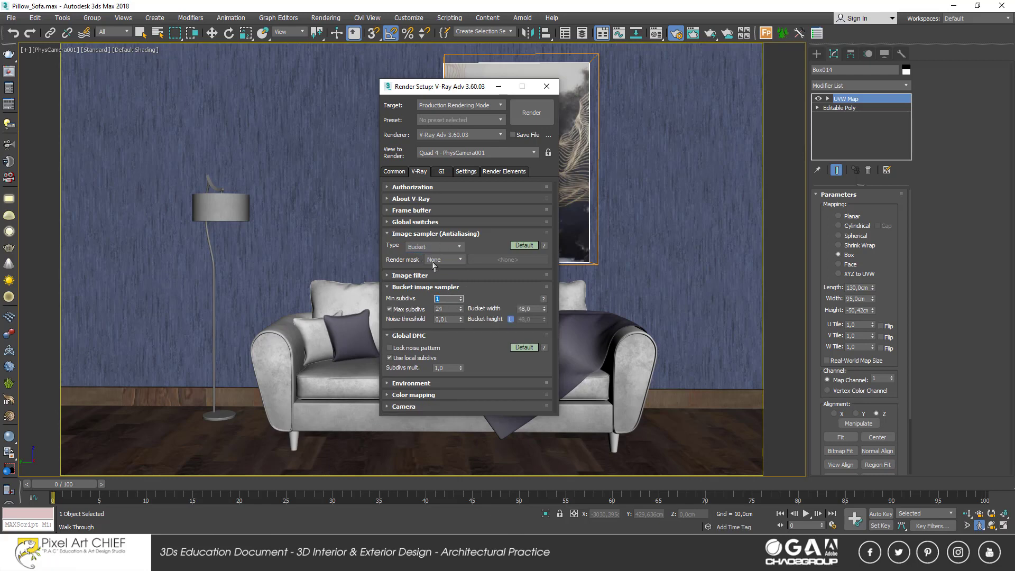
key("Tab")
type("6")
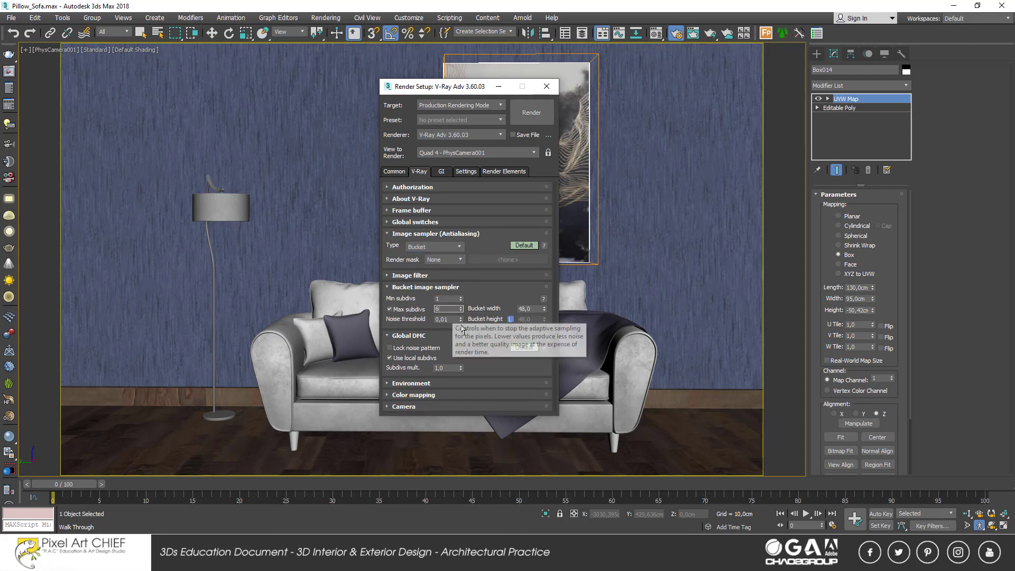
key("Tab")
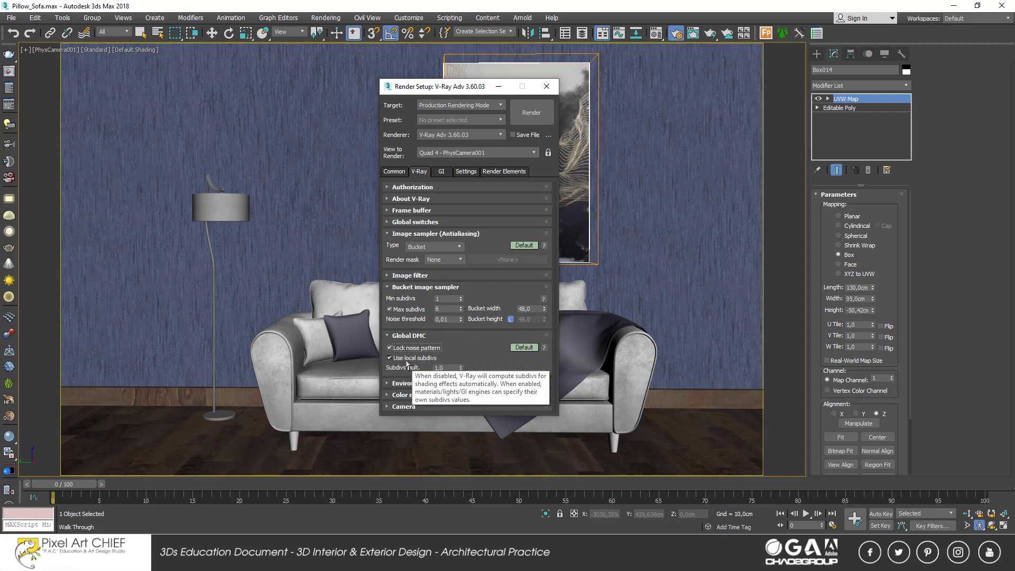
- Keep the Global DMC noise threshold at 0,01 and set the subdivs multiplier to 2,0
left_click(523, 347)
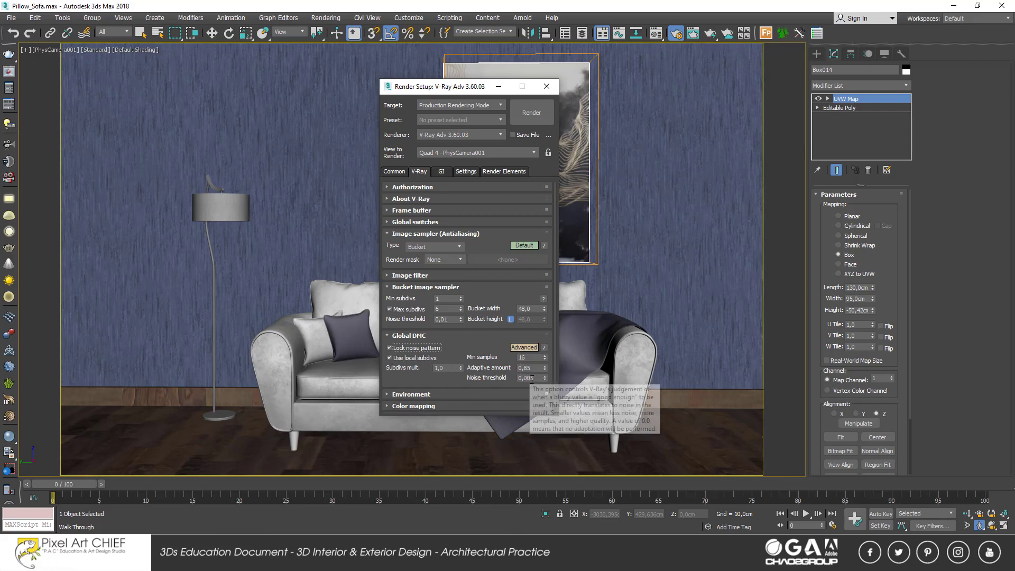
double_click(526, 377)
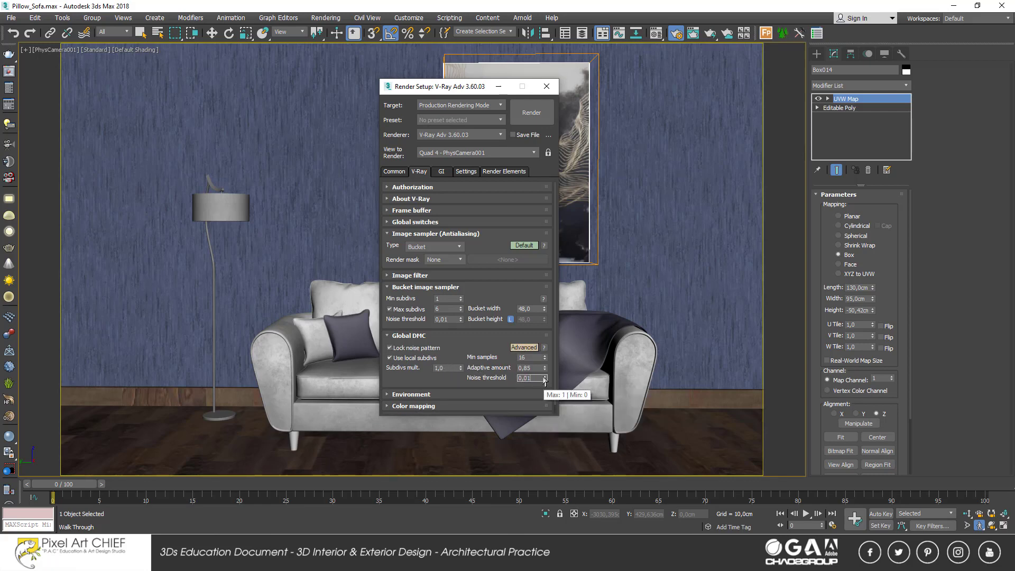
key("Return")
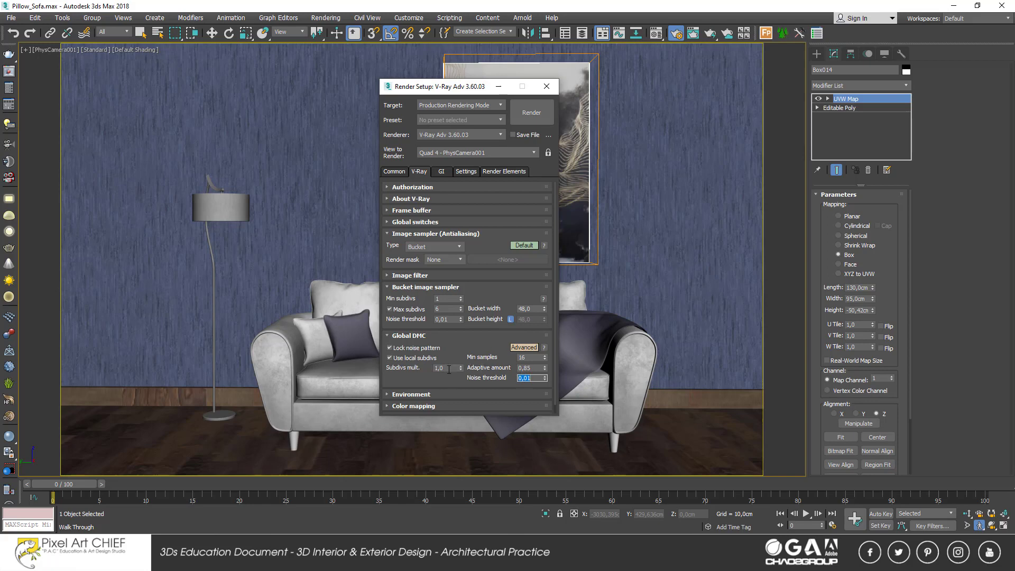
double_click(449, 368)
type("2")
key("Tab")
scroll(471, 346, "down", 1)
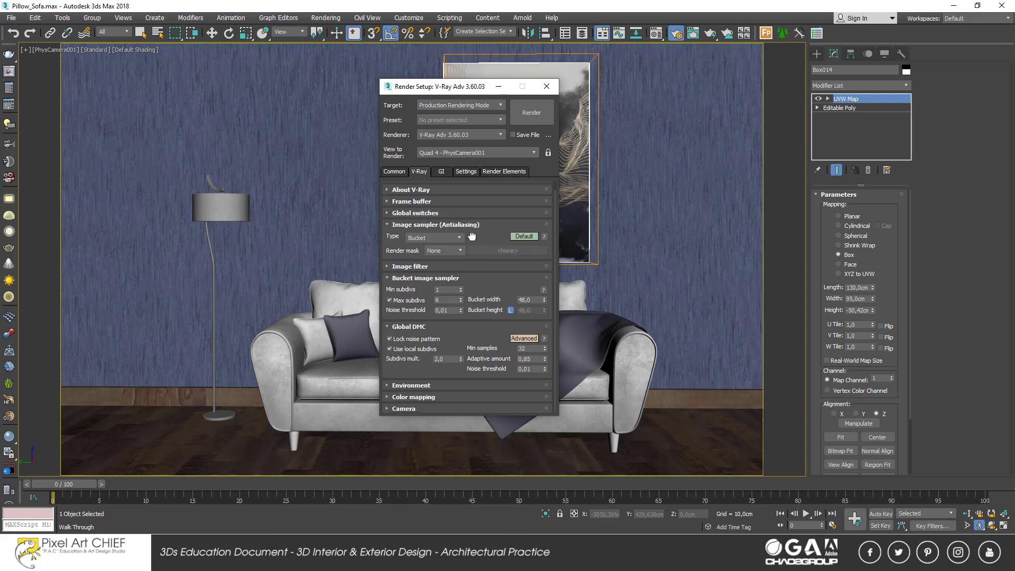
- Set colour mapping to Exponential with sub-pixel mapping, clamp output, and Color mapping and gamma mode
left_click(428, 397)
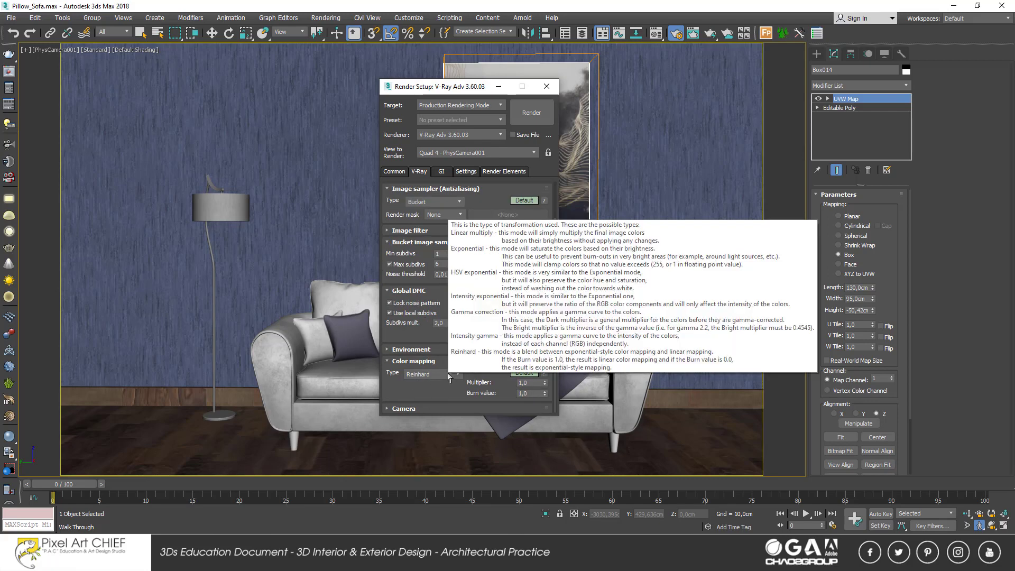
left_click(521, 374)
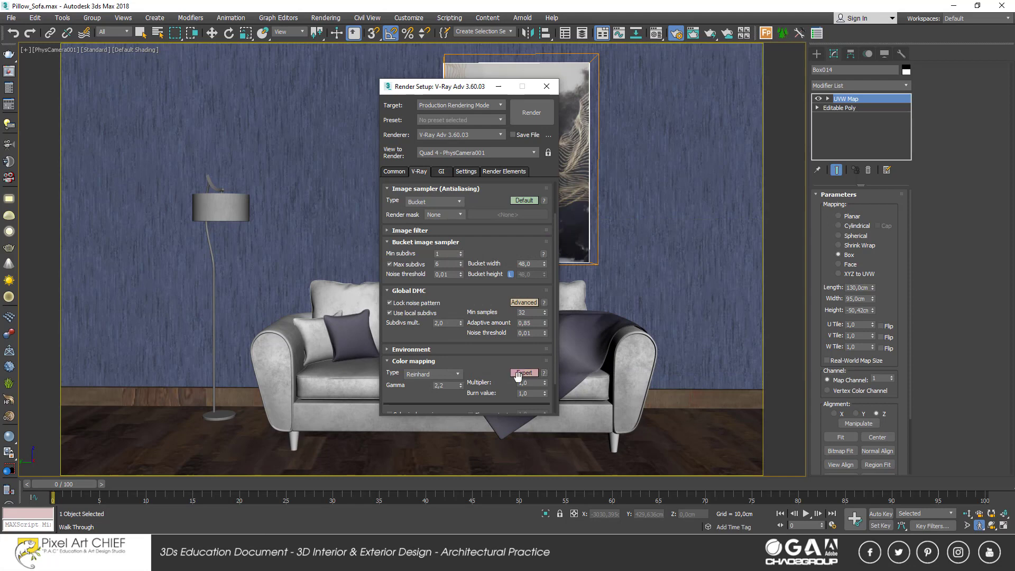
left_click(438, 379)
left_click(423, 390)
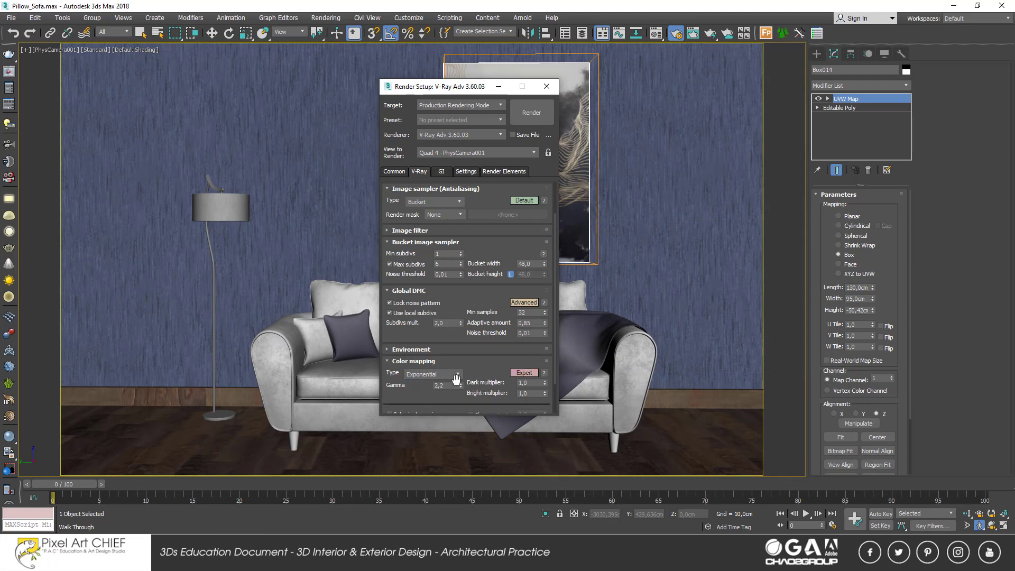
left_click_drag(470, 371, 472, 344)
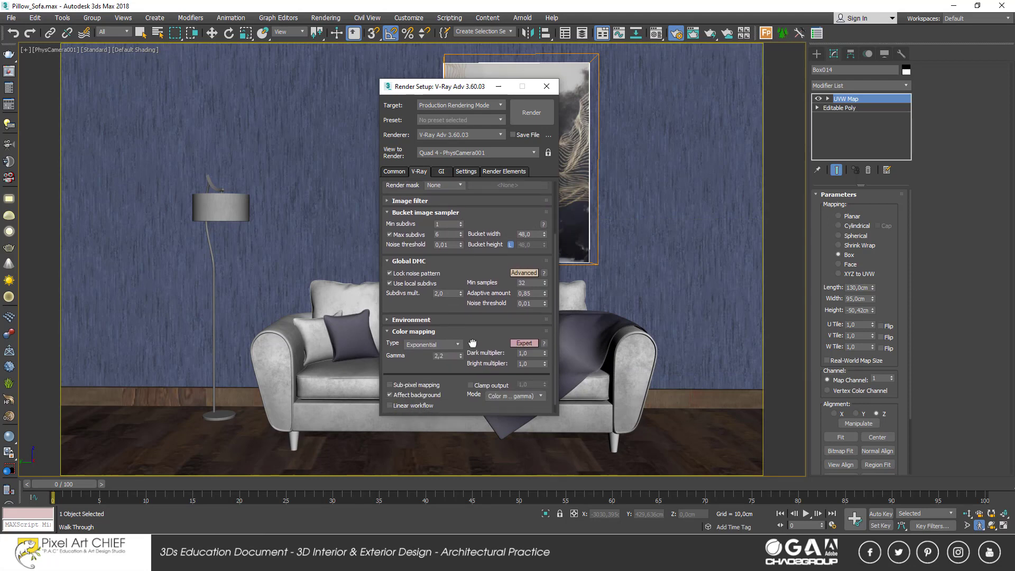
left_click(415, 385)
left_click(470, 384)
left_click(513, 396)
left_click(500, 395)
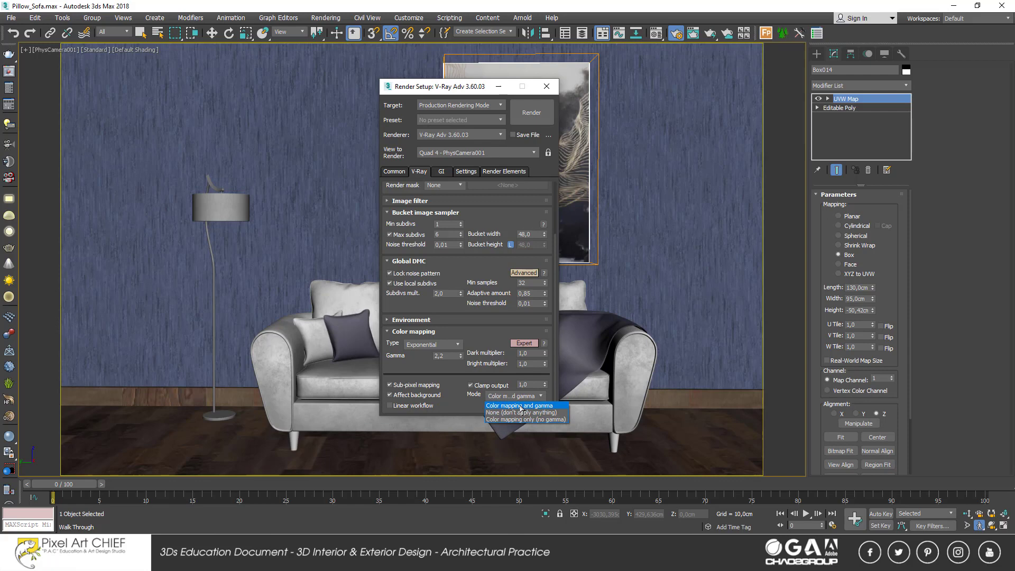
left_click(521, 406)
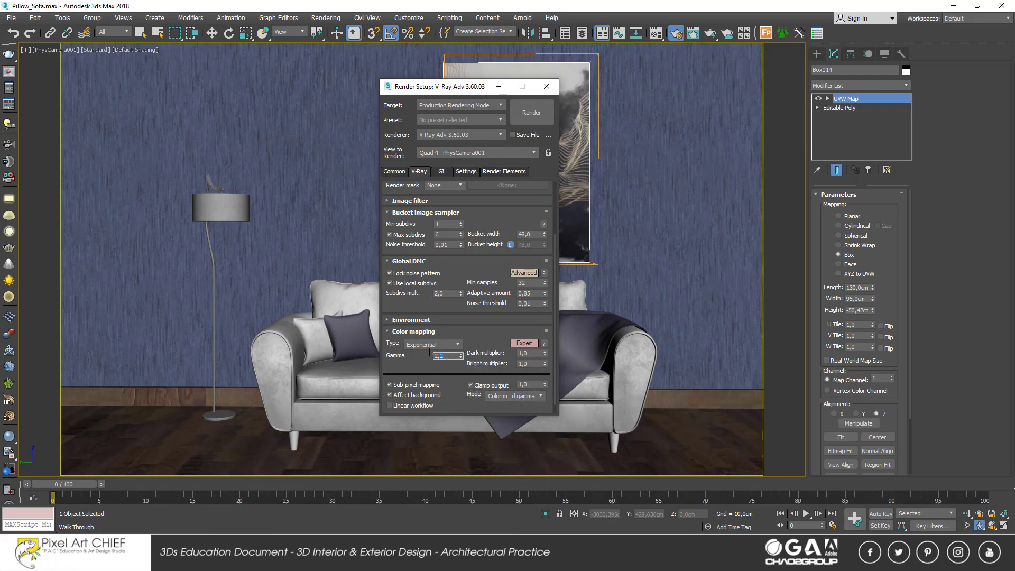
left_click_drag(429, 352, 432, 363)
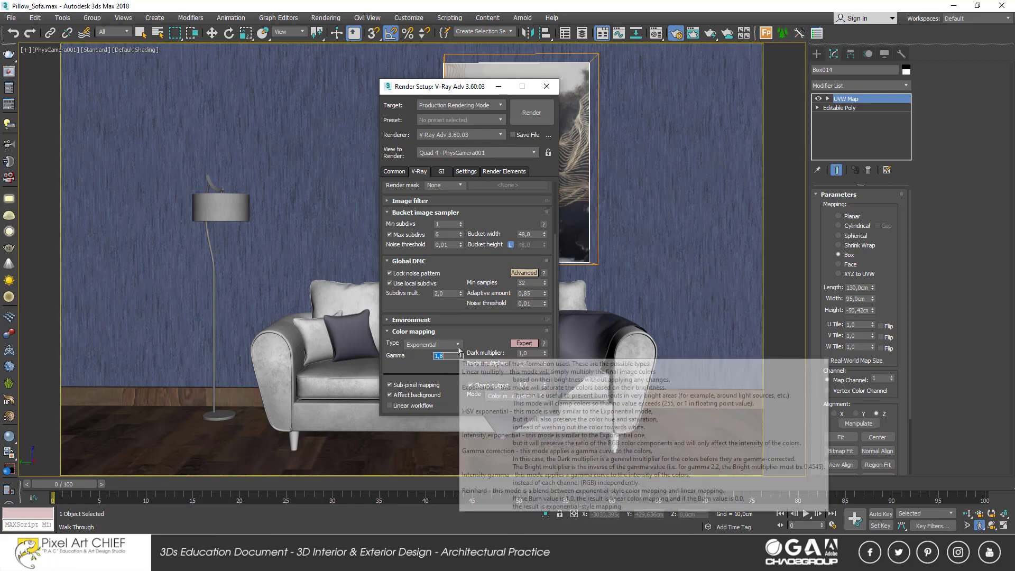
- Make Irradiance map the primary GI engine and enable ambient occlusion at 0,5 with 20cm radius
left_click(443, 172)
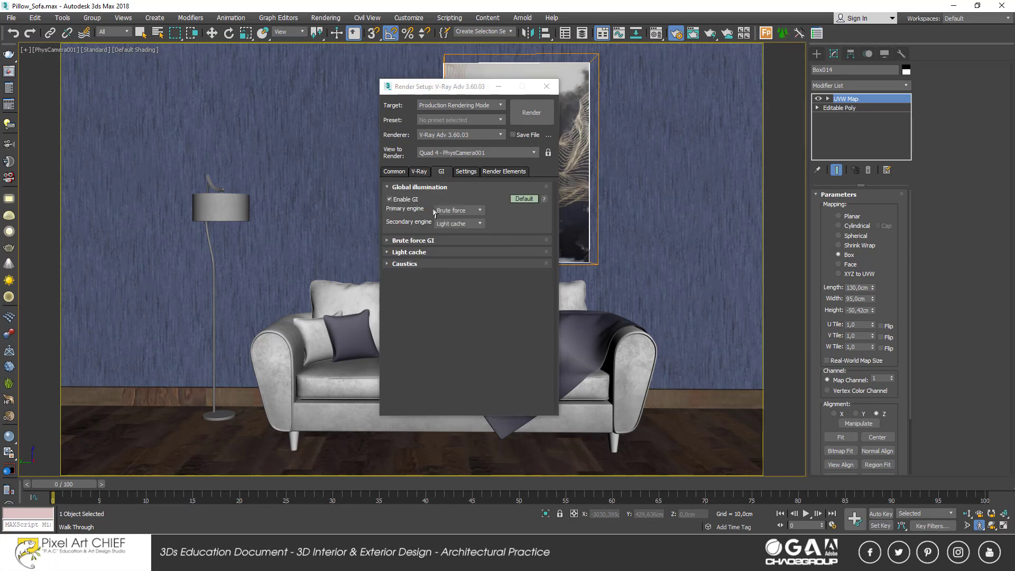
left_click(477, 211)
left_click(465, 211)
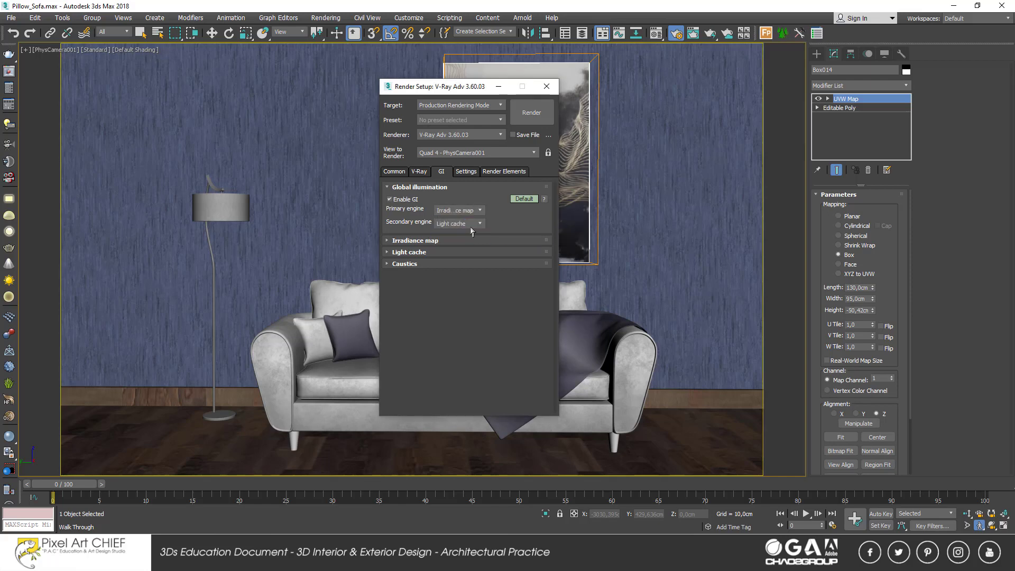
left_click(524, 201)
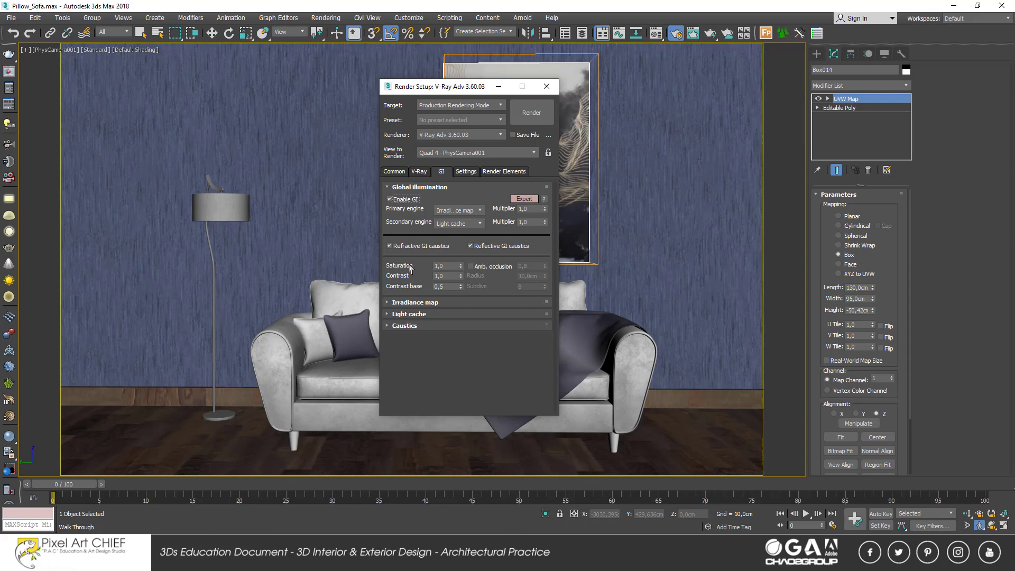
left_click(486, 268)
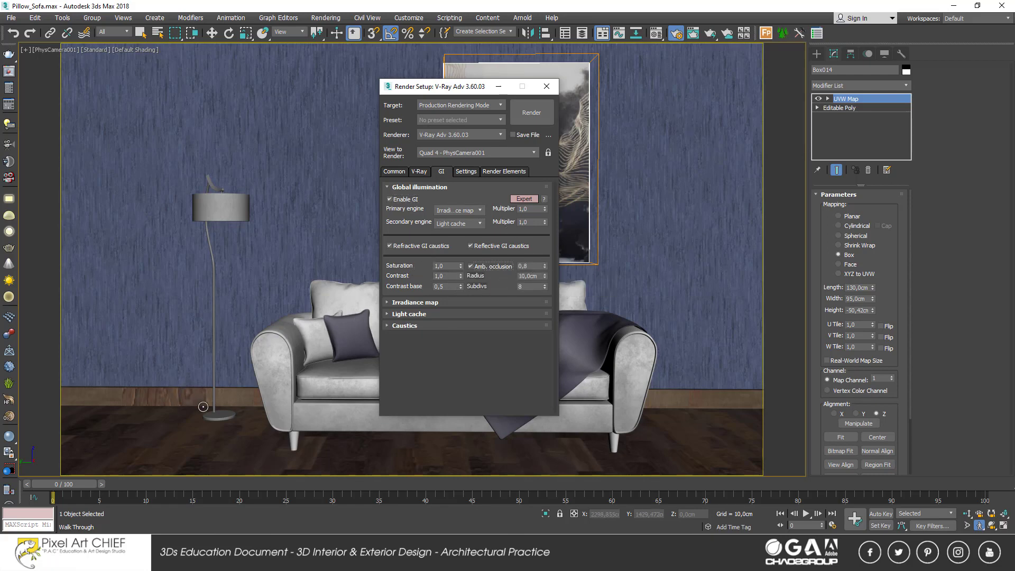
double_click(533, 263)
double_click(520, 276)
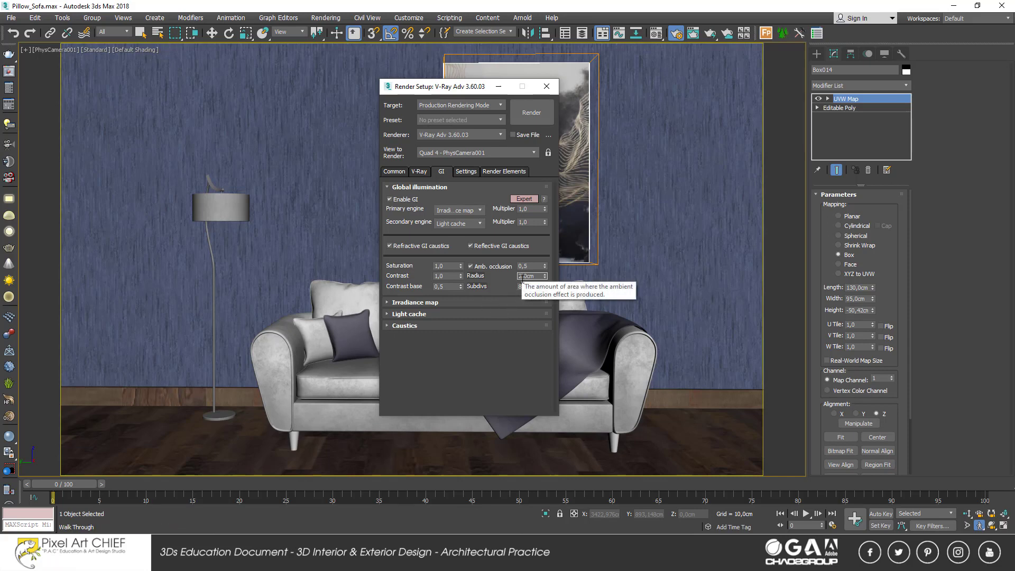
- Set the irradiance map preset to Low and expand the Light cache settings
left_click(420, 303)
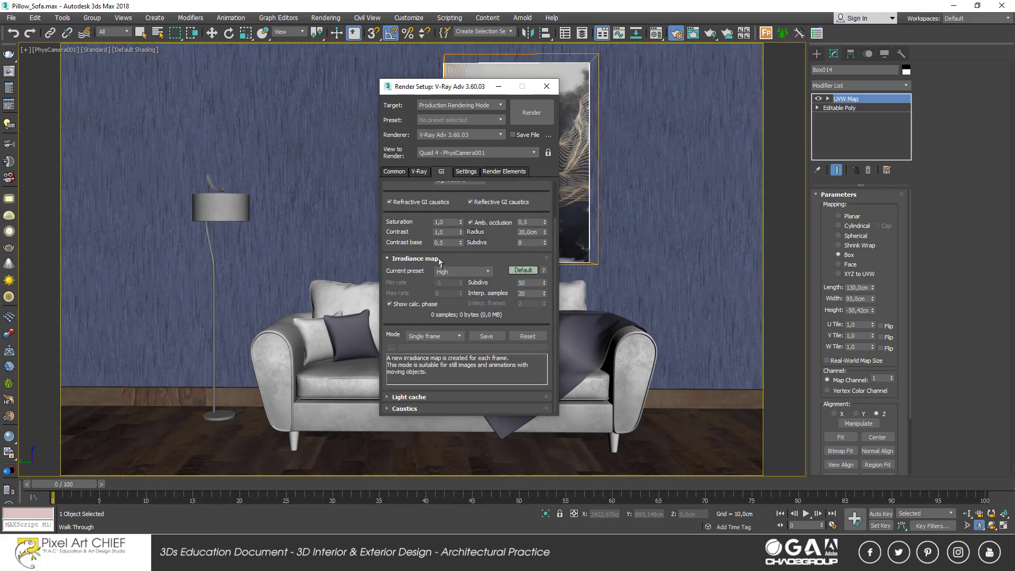
scroll(417, 241, "up", 3)
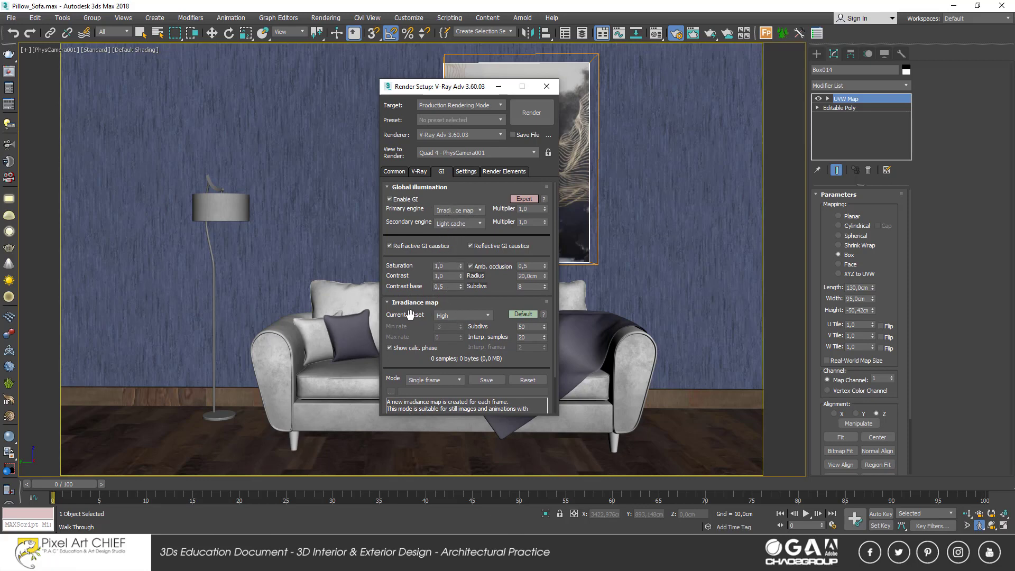
left_click(464, 317)
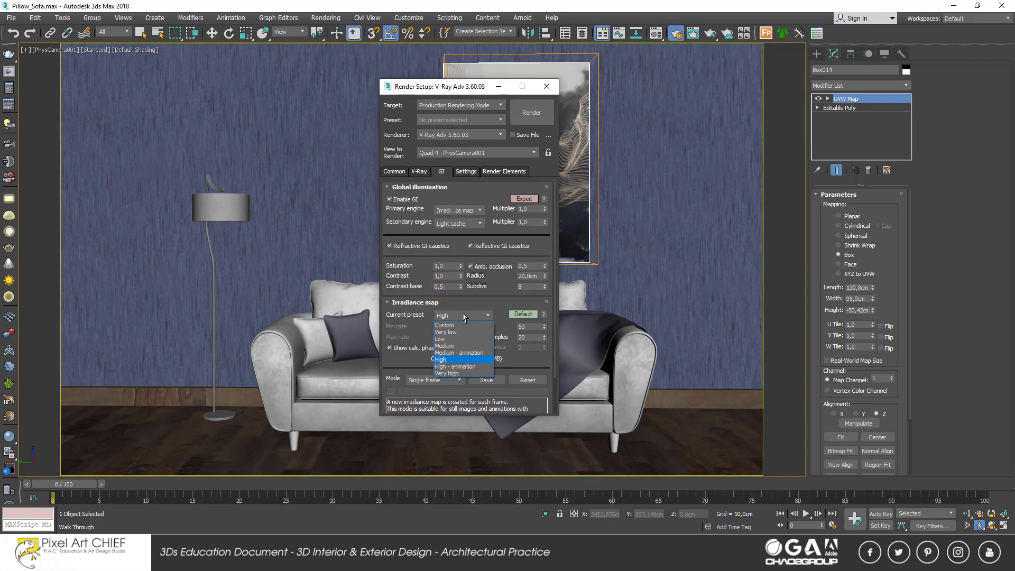
left_click(458, 337)
scroll(426, 336, "down", 2)
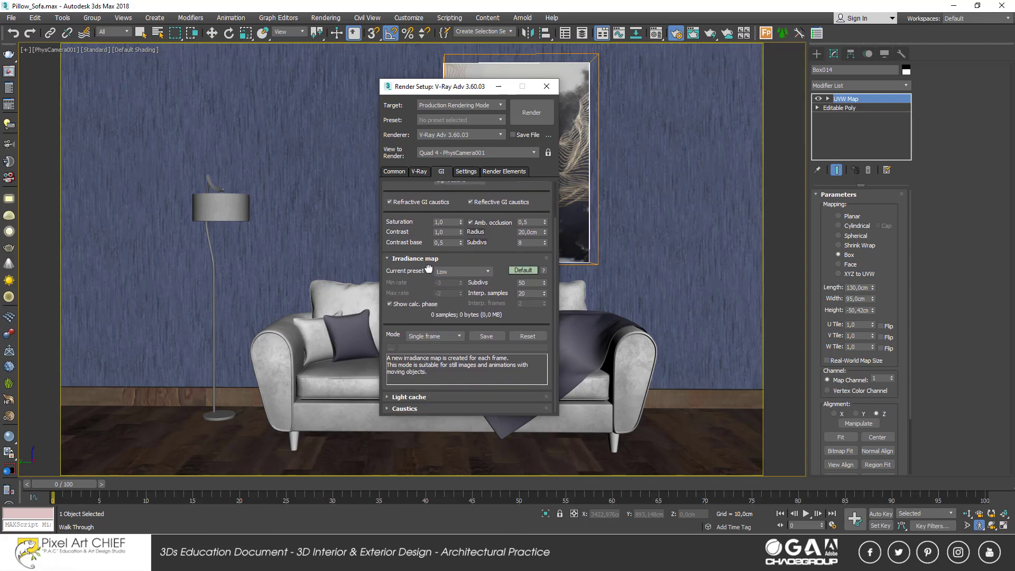
left_click(439, 398)
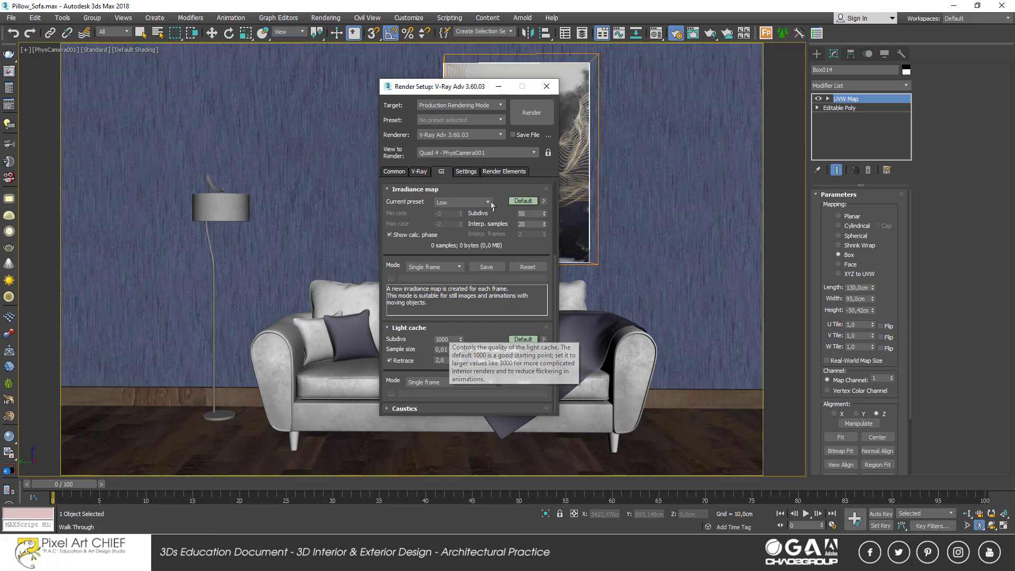
- Close Render Setup and nudge the camera slightly left and up with Walk Through
left_click(546, 86)
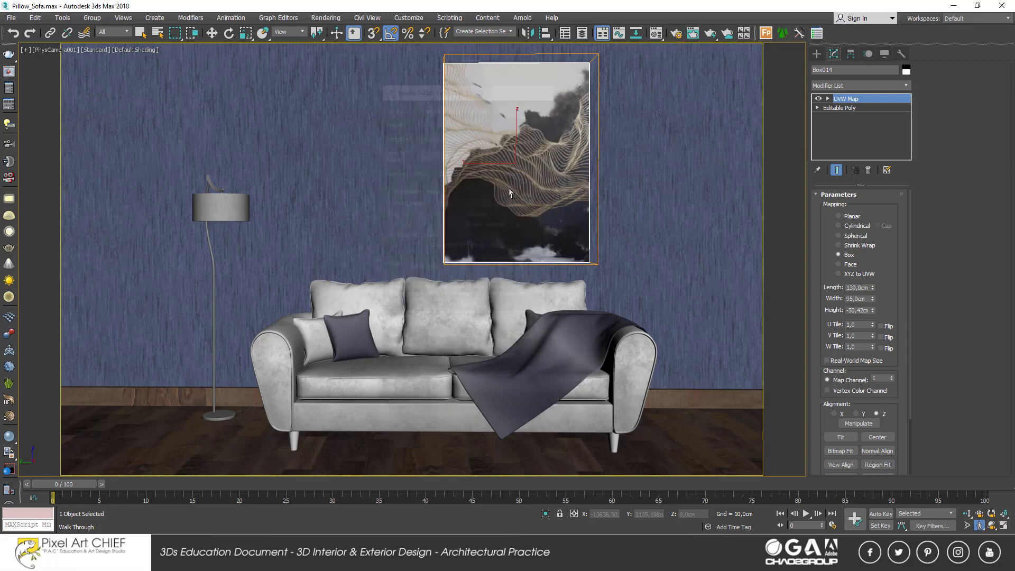
key("w")
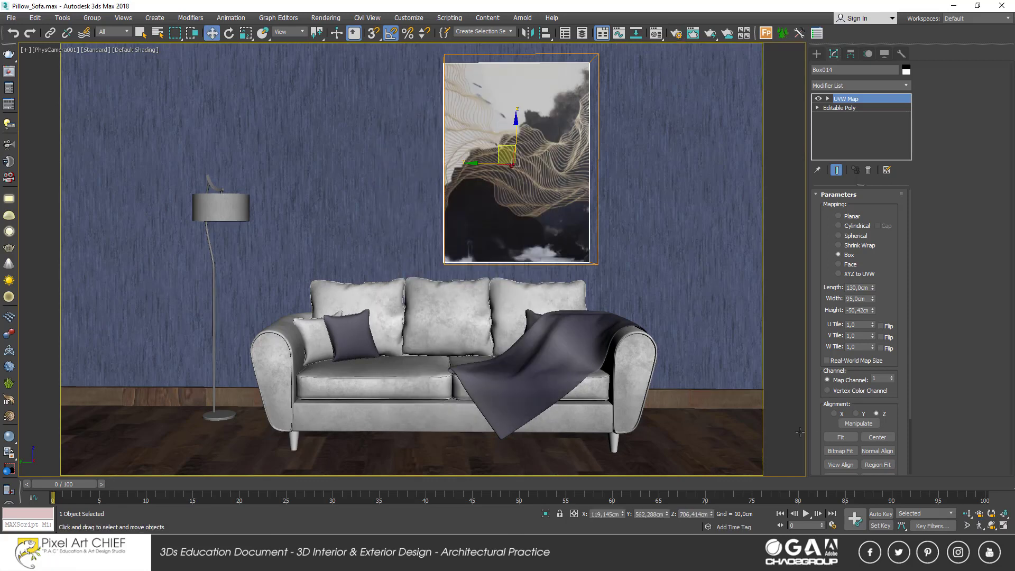
left_click(977, 525)
left_click_drag(613, 320, 614, 319)
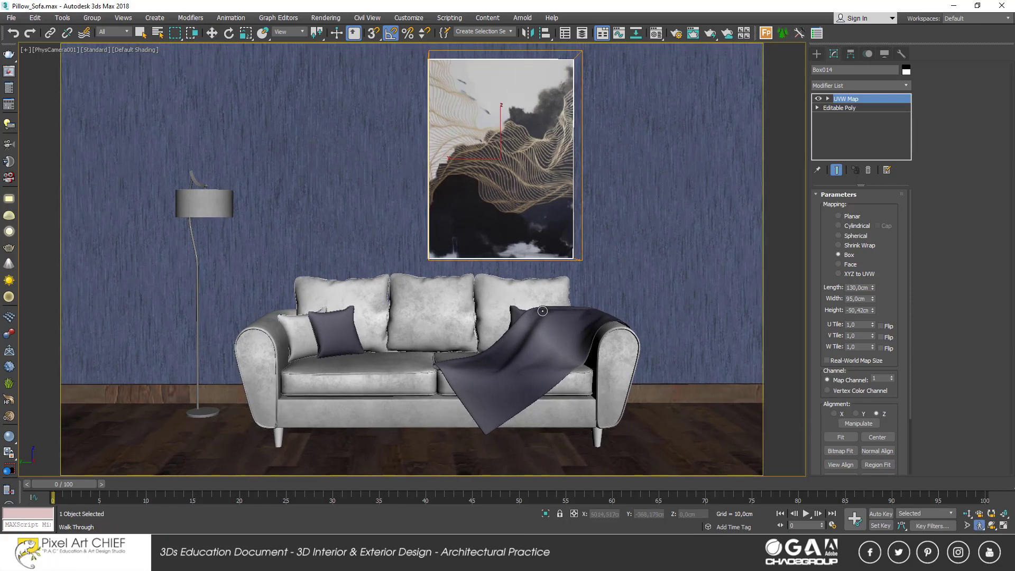
key("w")
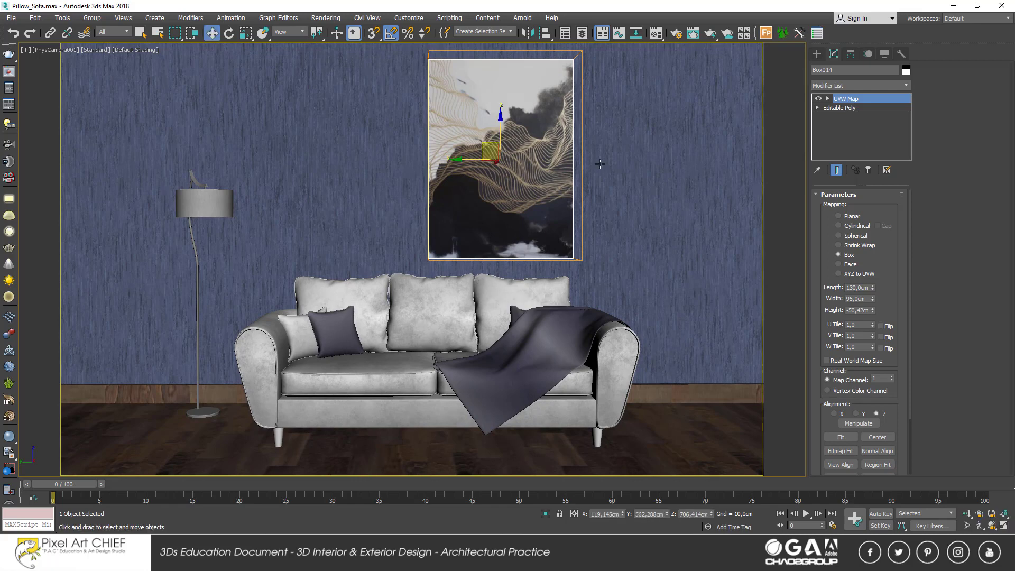
- Start and cancel a test render, toggle sRGB, then re-render with Follow mouse enabled
left_click(713, 36)
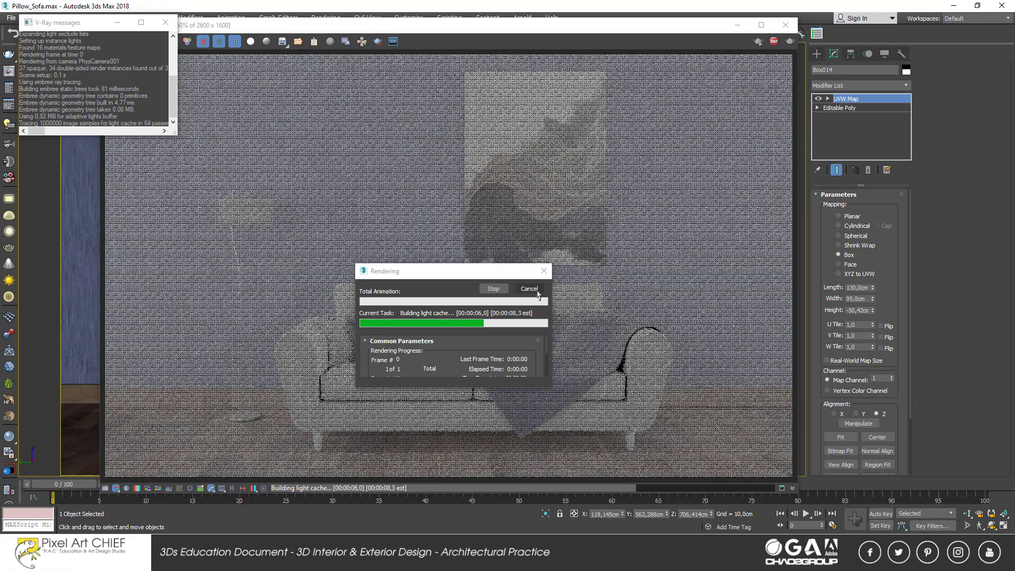
left_click(529, 288)
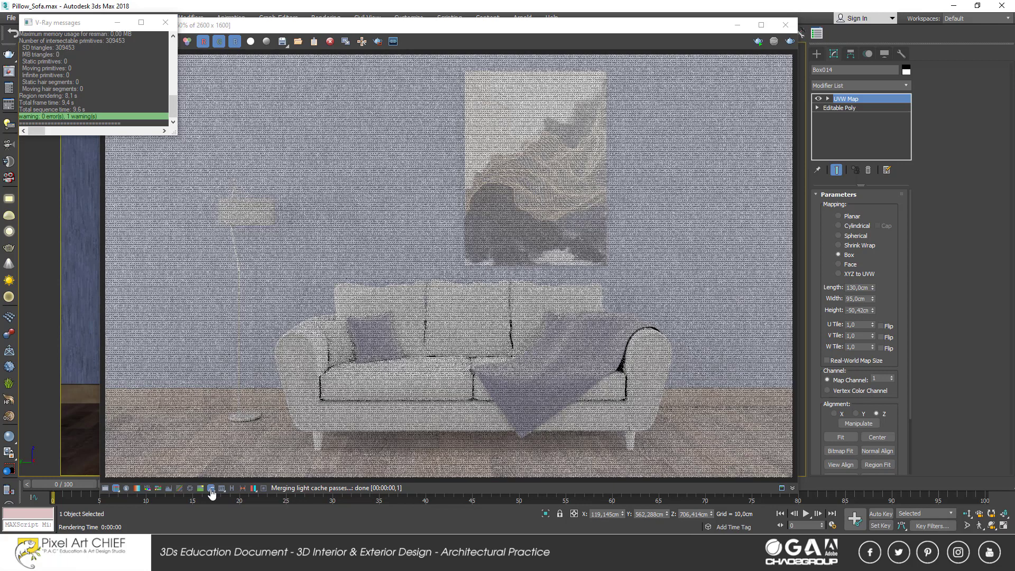
left_click(211, 488)
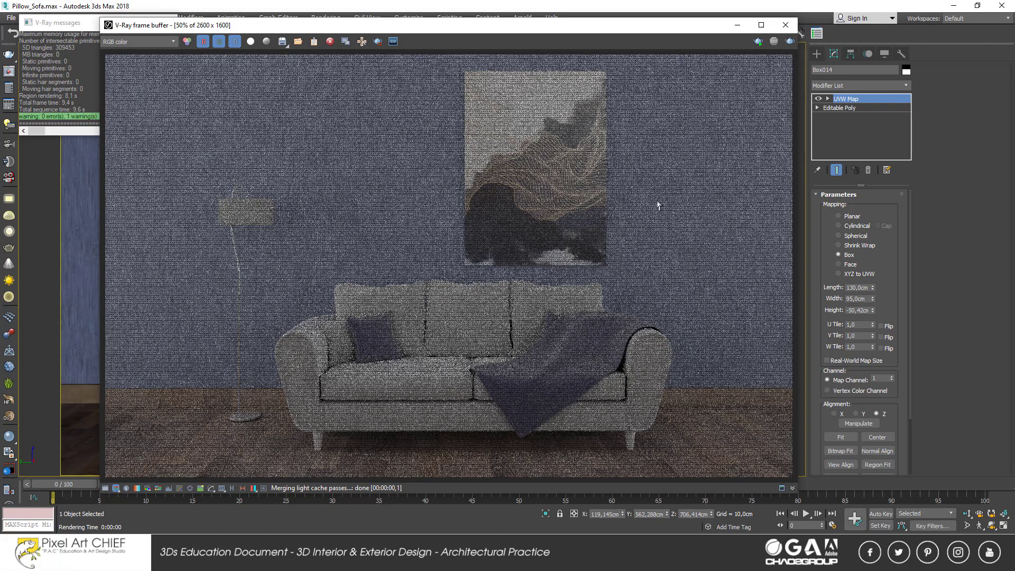
left_click(790, 42)
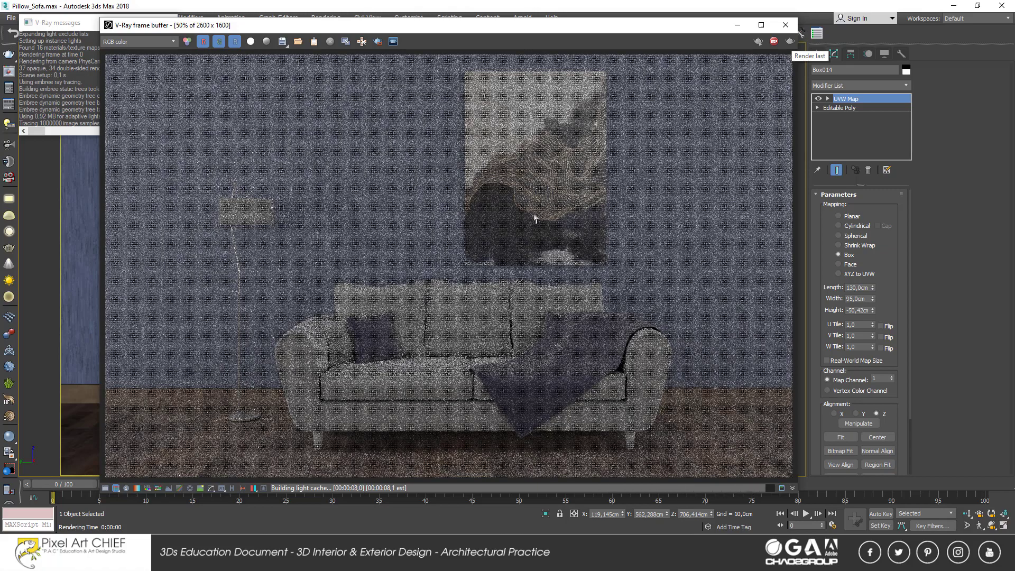
left_click(362, 41)
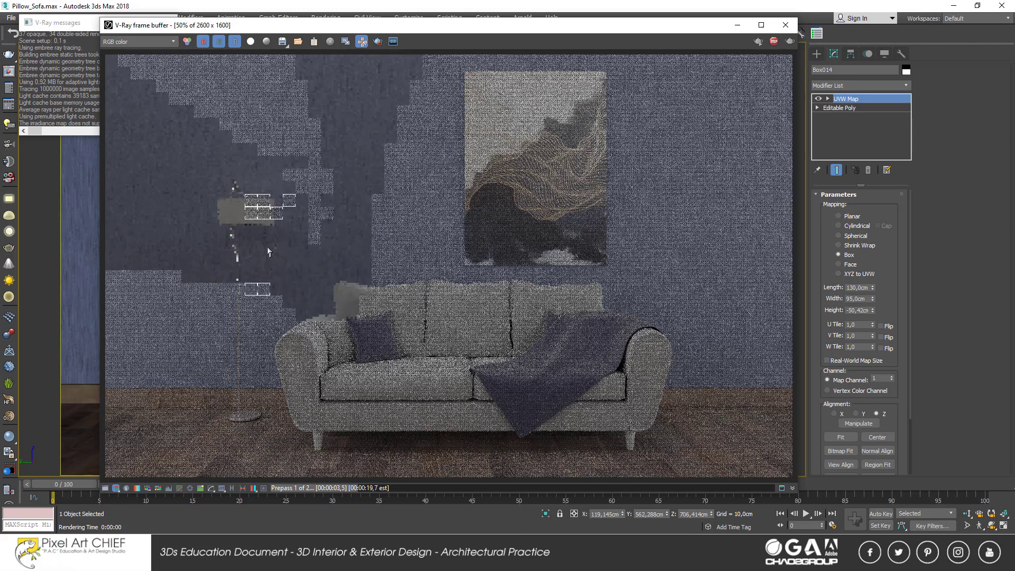
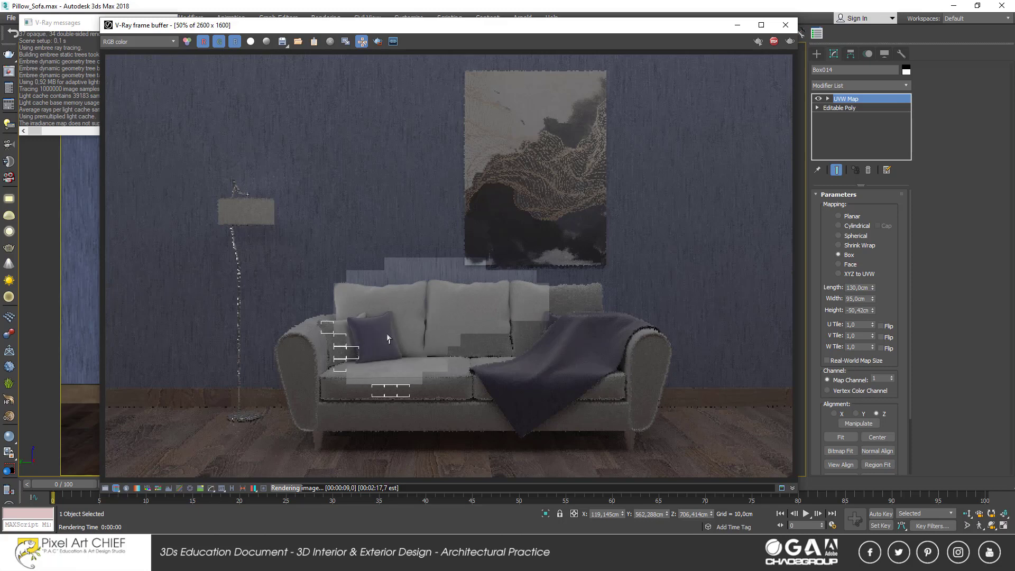
- Zoom in to inspect the sofa test render, then stop it at about 27.5 seconds
scroll(393, 377, "up", 1)
scroll(394, 376, "up", 1)
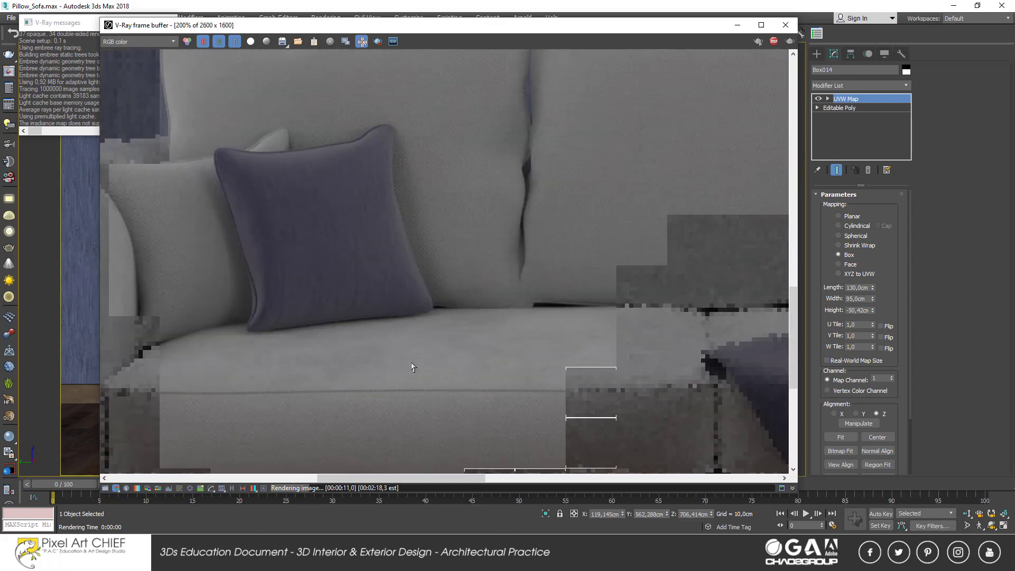
scroll(420, 177, "up", 1)
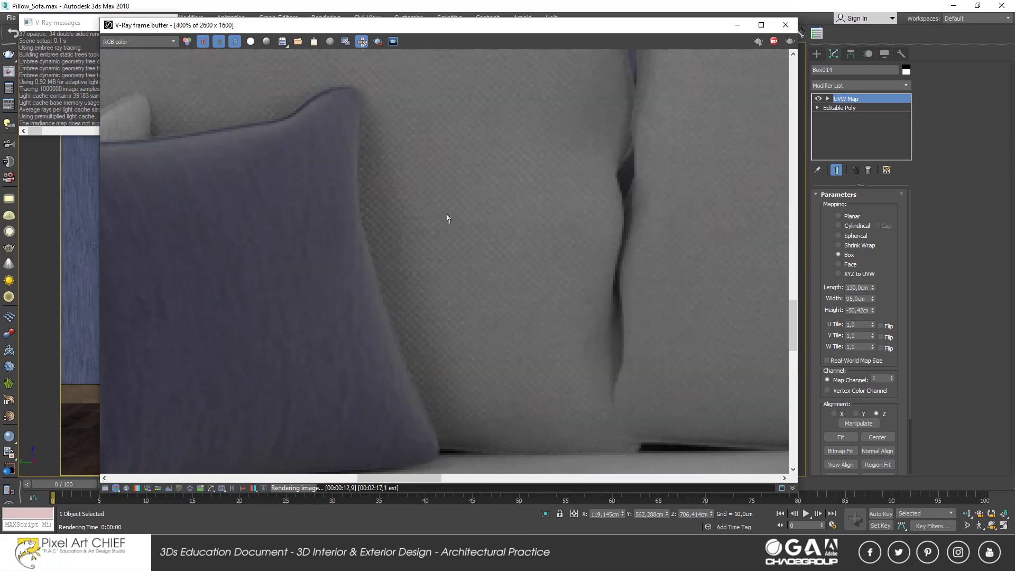
scroll(447, 218, "down", 1)
scroll(446, 280, "down", 1)
scroll(429, 344, "down", 1)
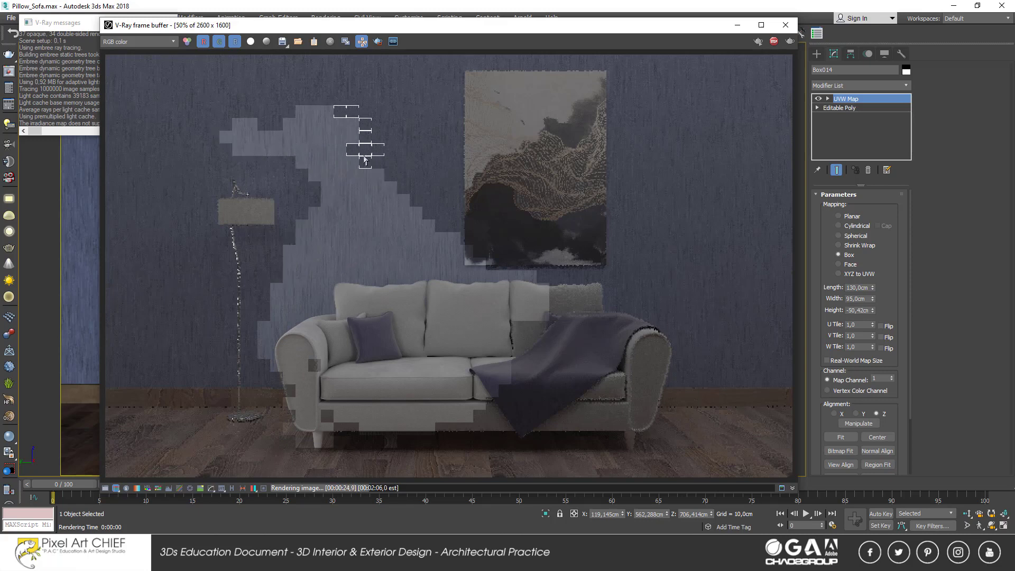
left_click(773, 41)
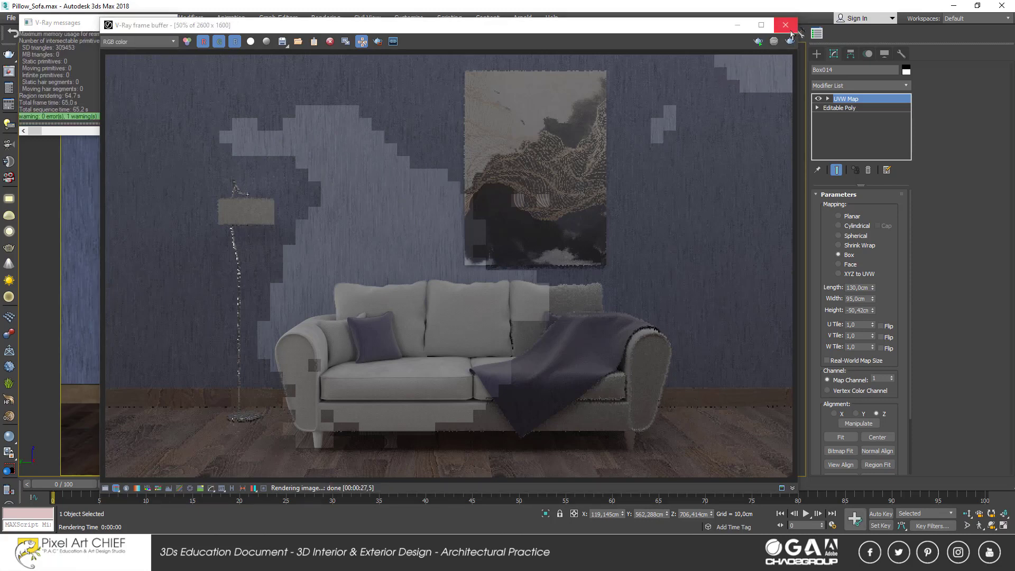
- Close the frame buffer, check V-Ray Color mapping gamma 1.4 in Render Setup, and select the sofa
left_click(785, 25)
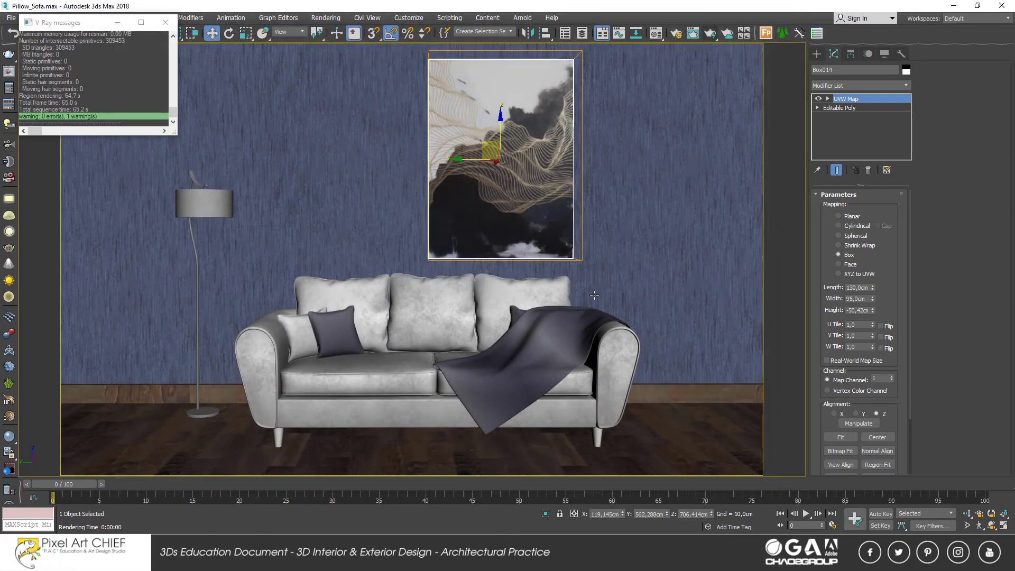
left_click(326, 18)
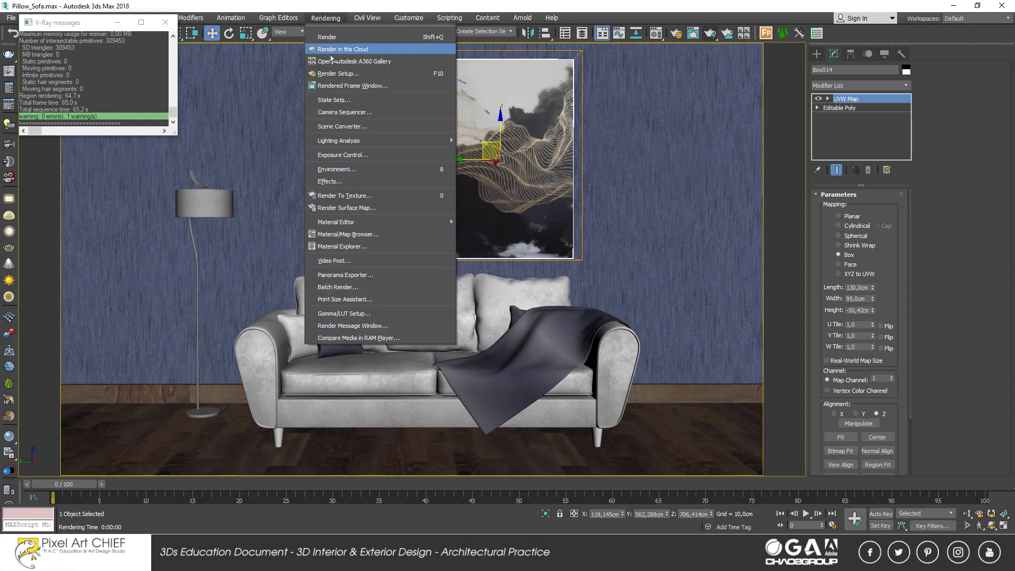
left_click(335, 74)
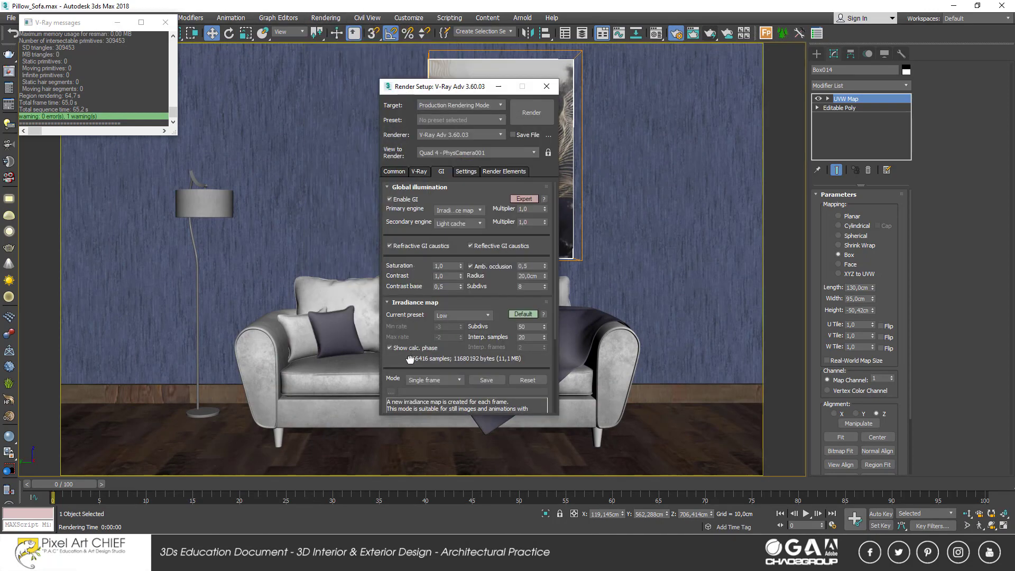
left_click(418, 171)
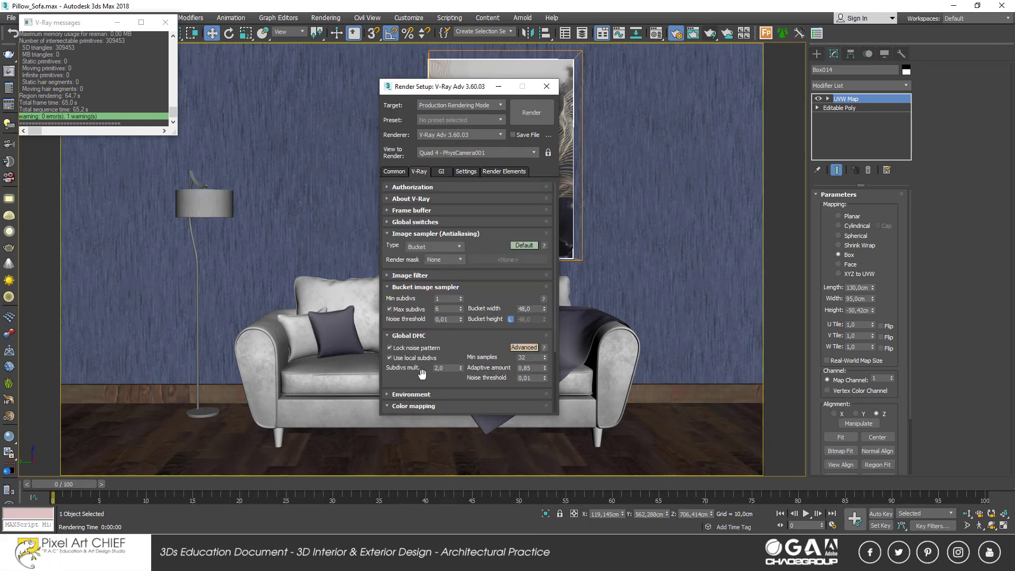
scroll(421, 373, "down", 2)
scroll(450, 351, "down", 2)
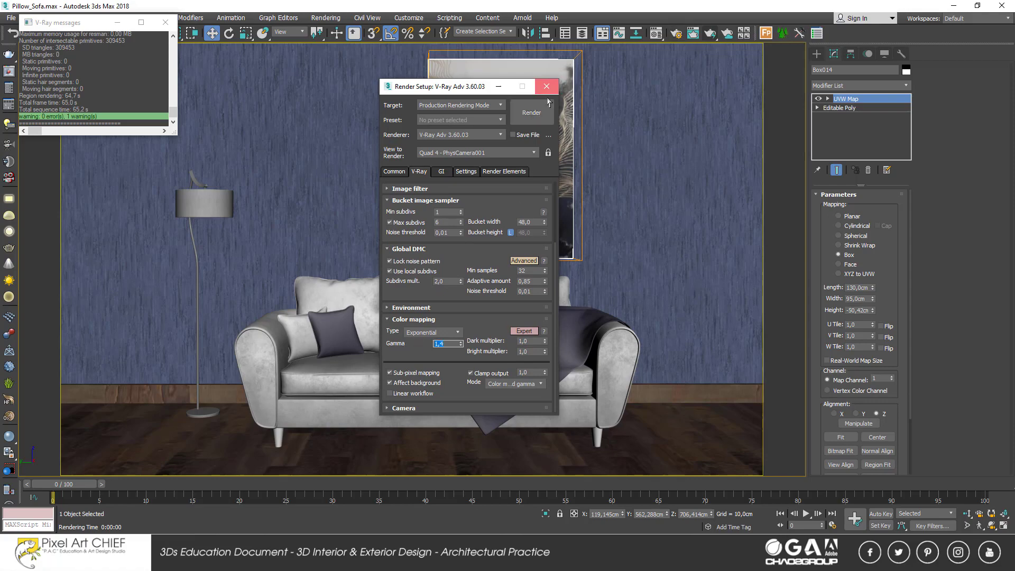
left_click(546, 86)
left_click(400, 386)
- Set the left plane light's temperature to a bluish 7000
scroll(400, 383, "down", 3)
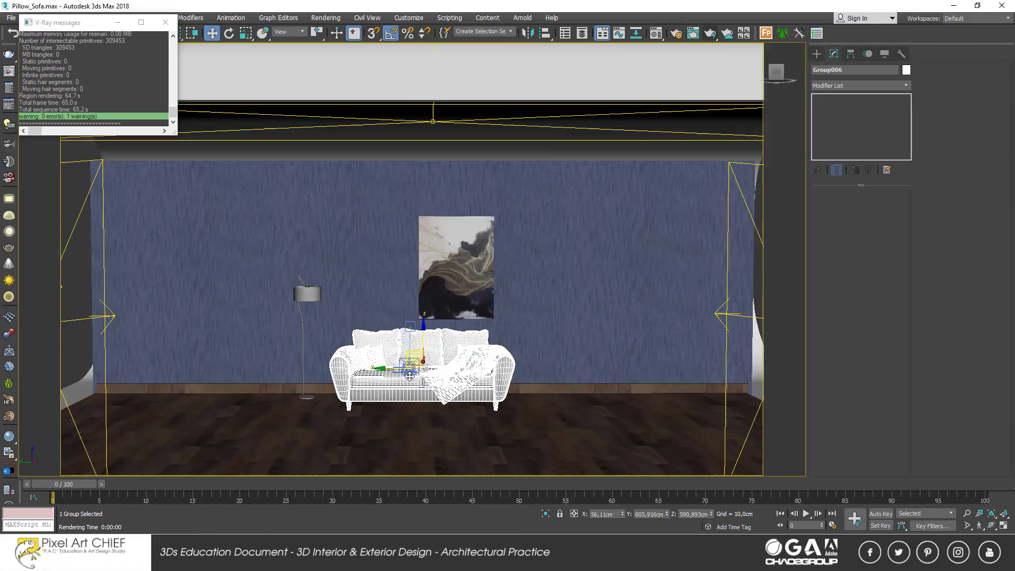
scroll(402, 381, "down", 3)
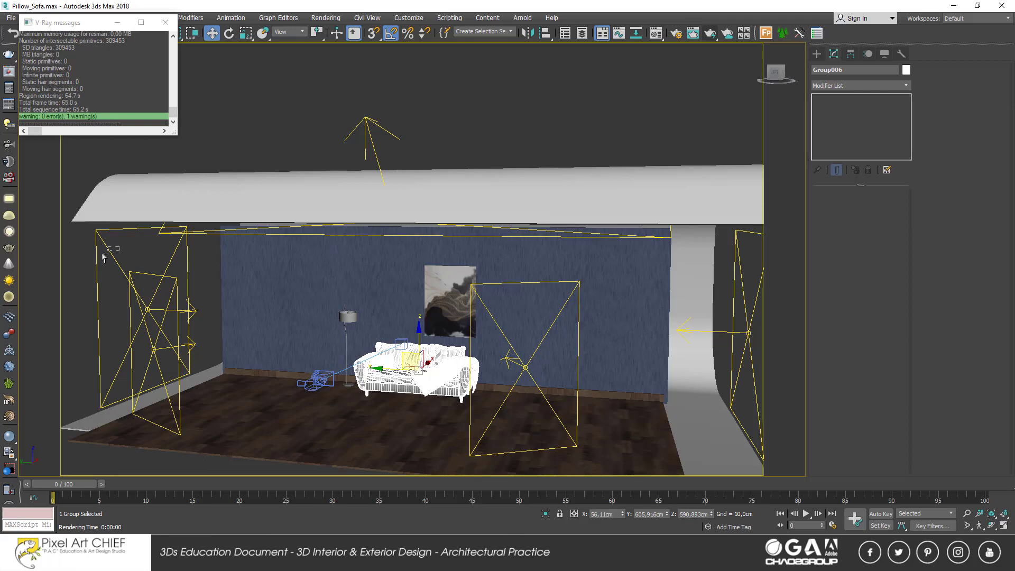
left_click(99, 248)
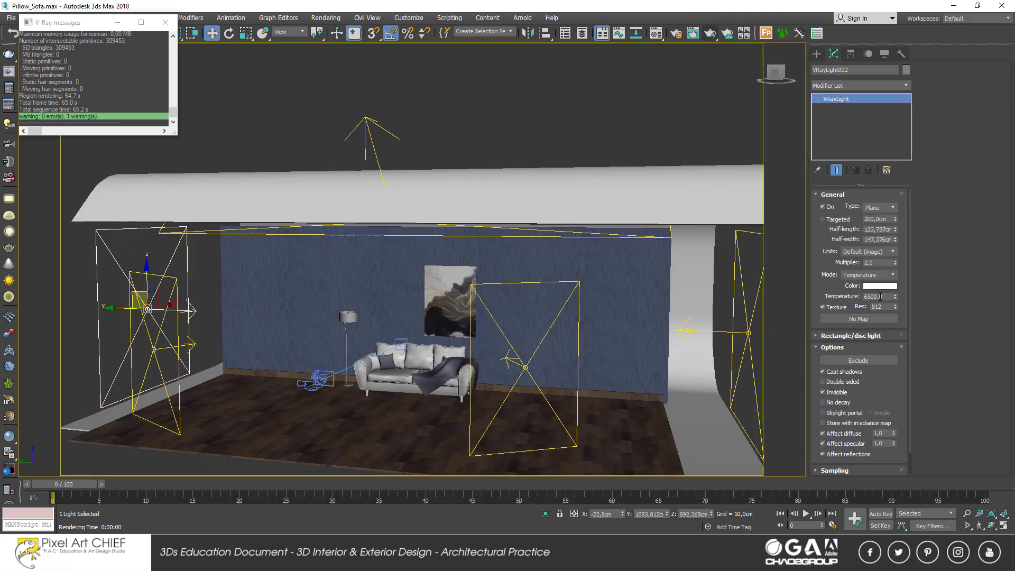
double_click(879, 297)
type("5500")
key("Return")
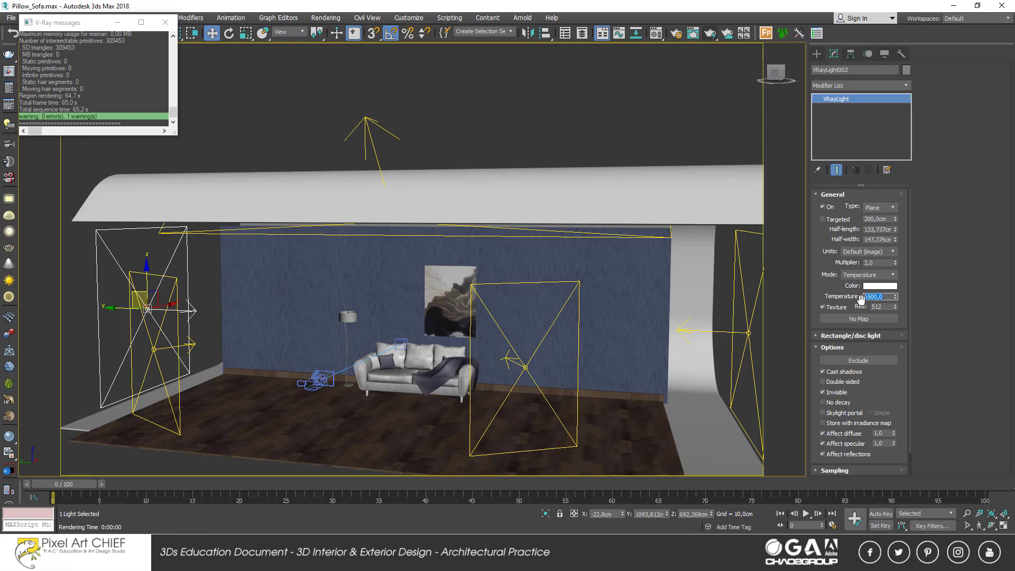
key("Return")
double_click(879, 262)
- Set the other left plane light VRayLight003 multiplier to 4
left_click(759, 308)
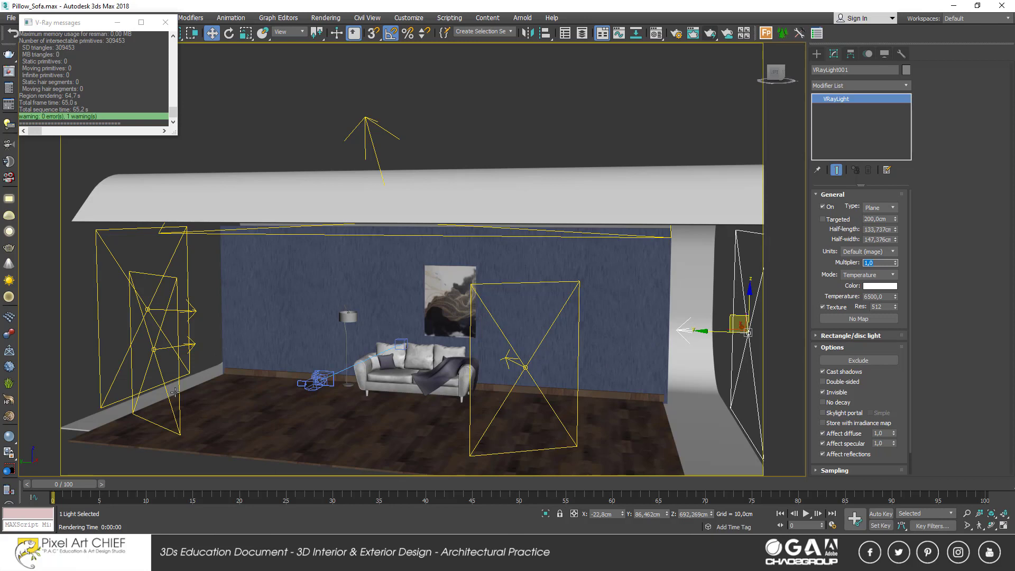
left_click(153, 350)
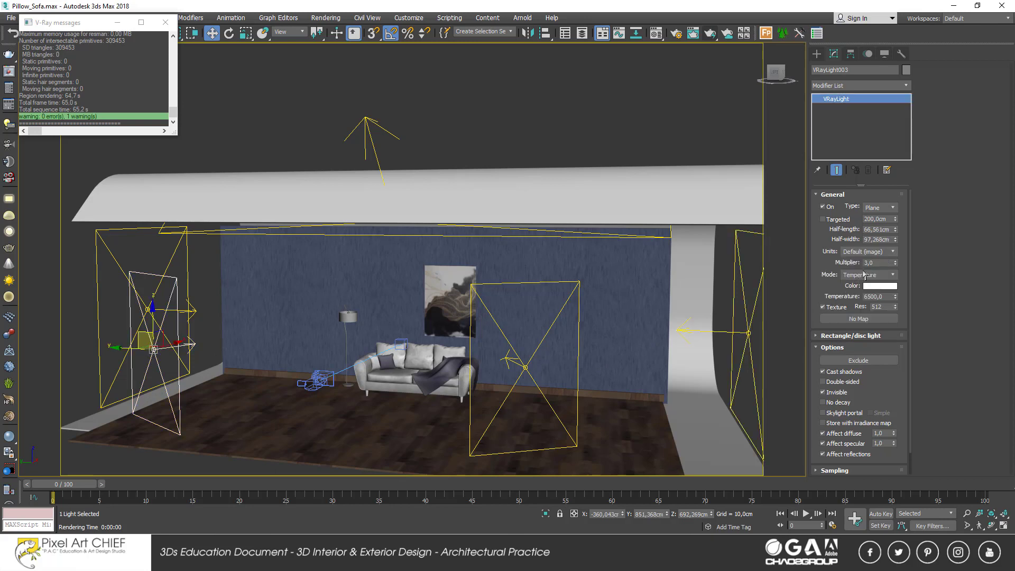
double_click(870, 263)
type("4")
- Set the right plane light's temperature to a blue 8000
left_click(523, 366)
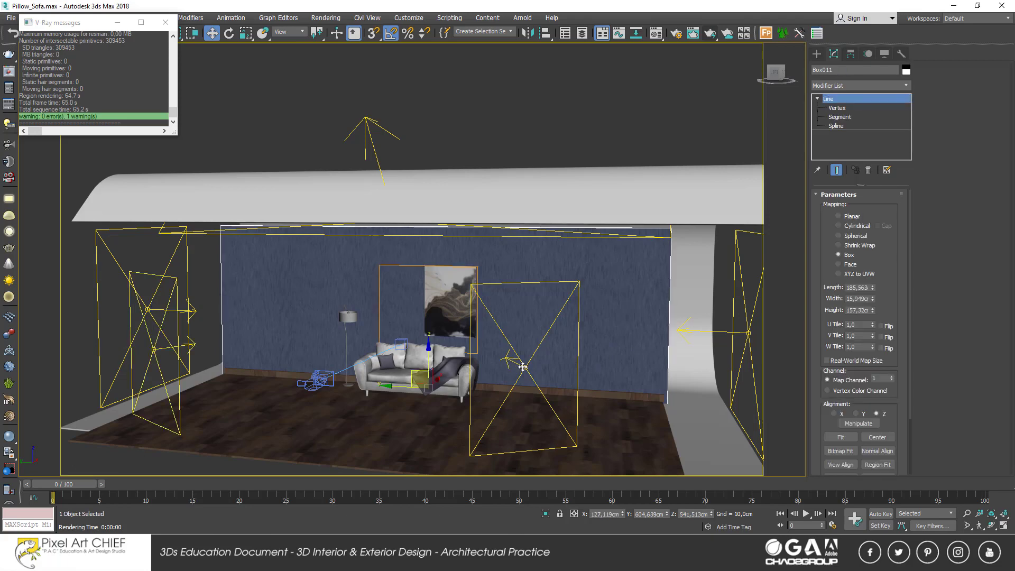
left_click(748, 323)
double_click(884, 296)
type("5500")
key("Return")
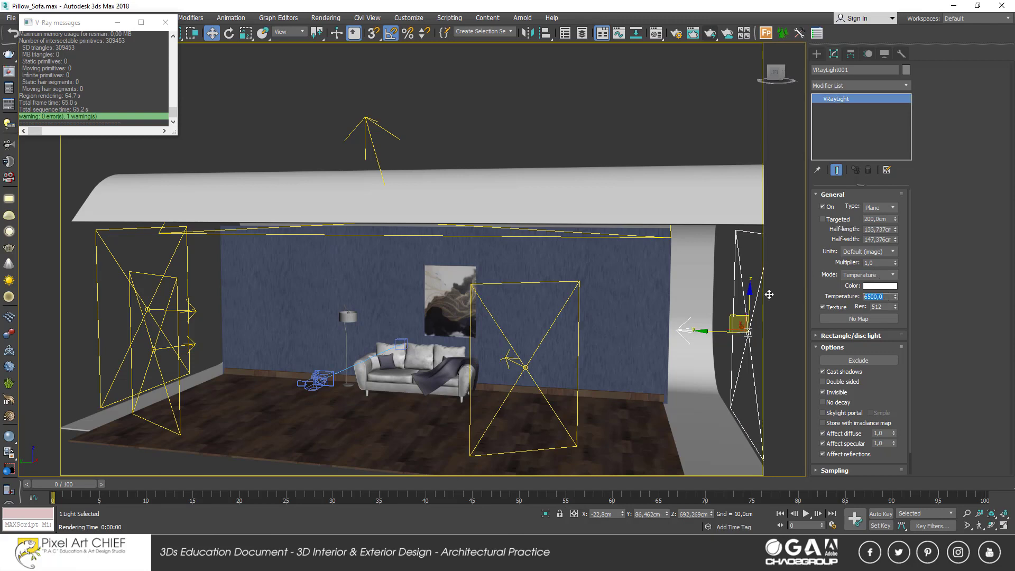
type("8000")
key("Return")
- Keep the ceiling light in Temperature mode and give it a warm 4500
left_click(167, 262)
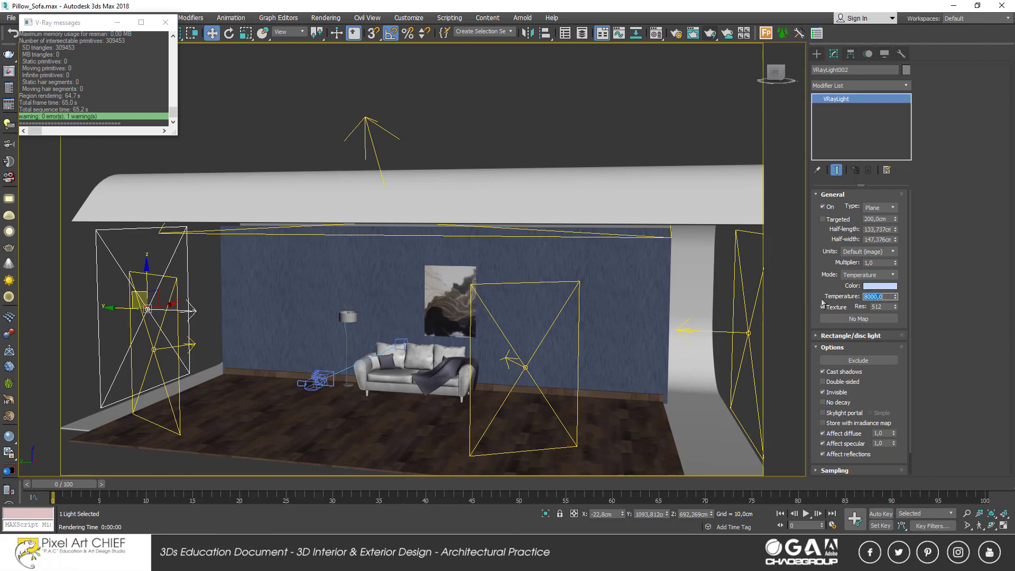
left_click_drag(442, 109, 349, 131)
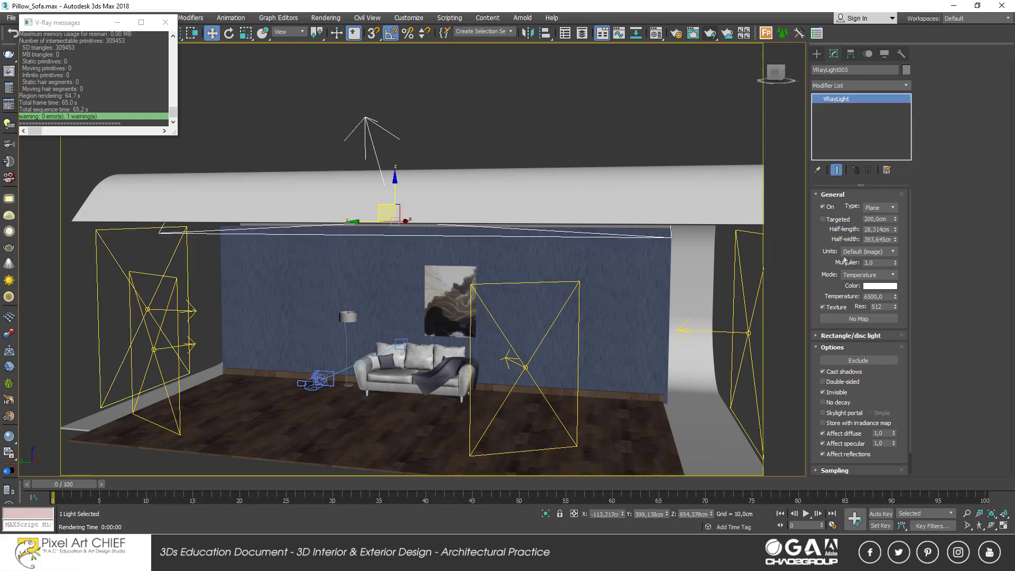
double_click(884, 262)
type("1")
left_click(874, 276)
left_click(871, 290)
double_click(878, 295)
type("5500")
key("Return")
type("4")
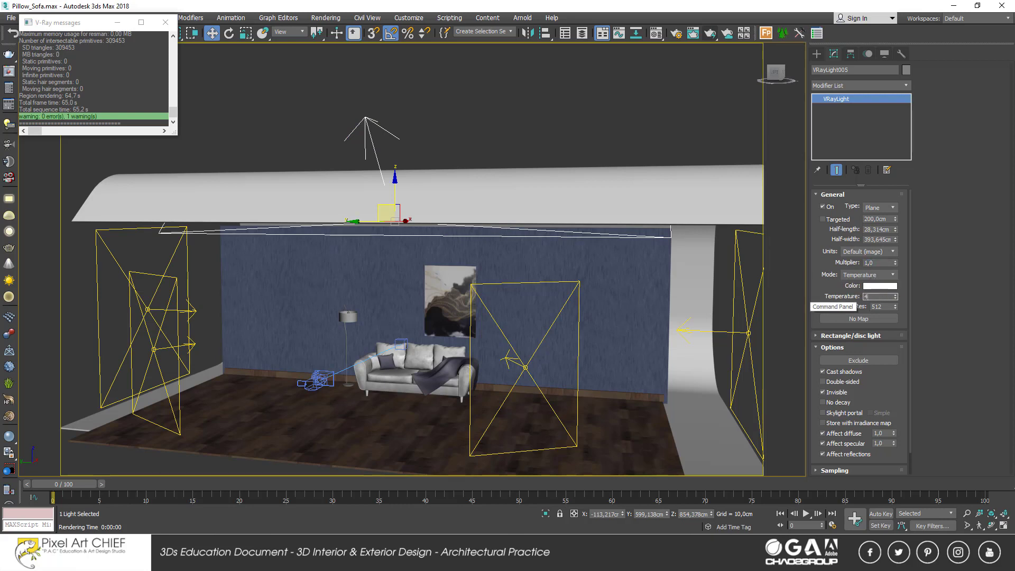
type("50")
key("Return")
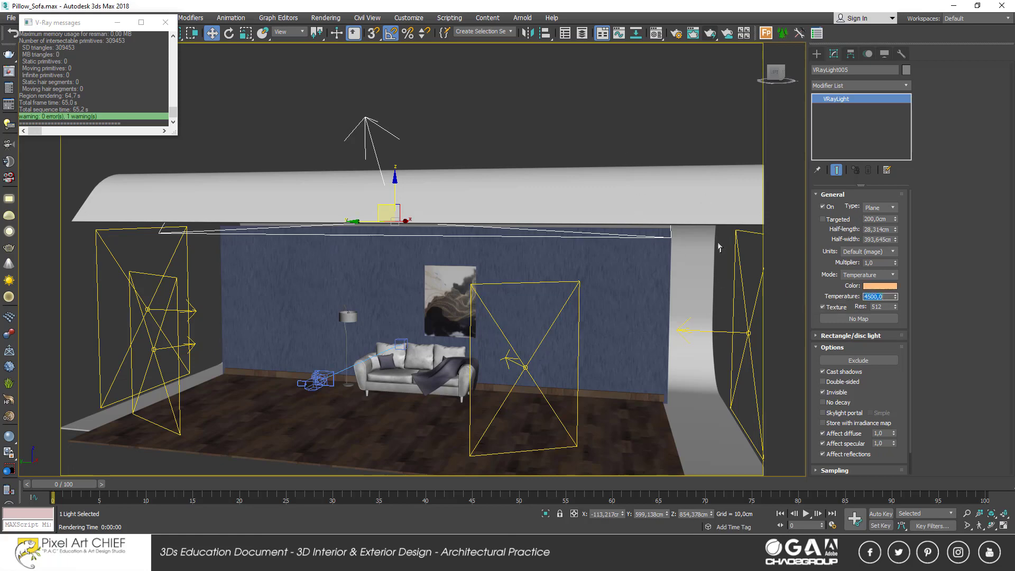
left_click(592, 168)
scroll(607, 300, "down", 5)
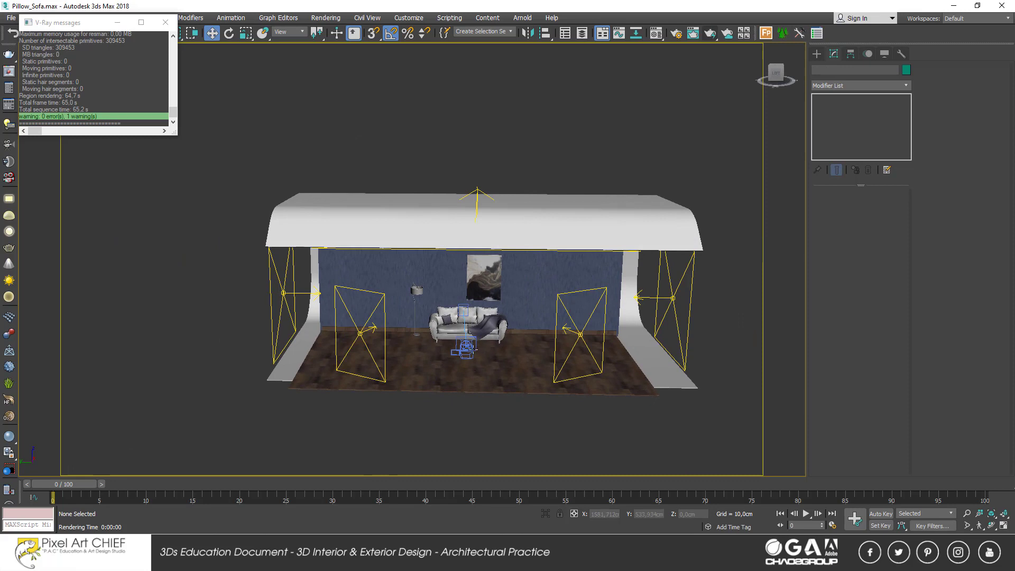
- Select the physical camera, look through it, and run a quick test render
left_click(465, 348)
left_click(463, 348)
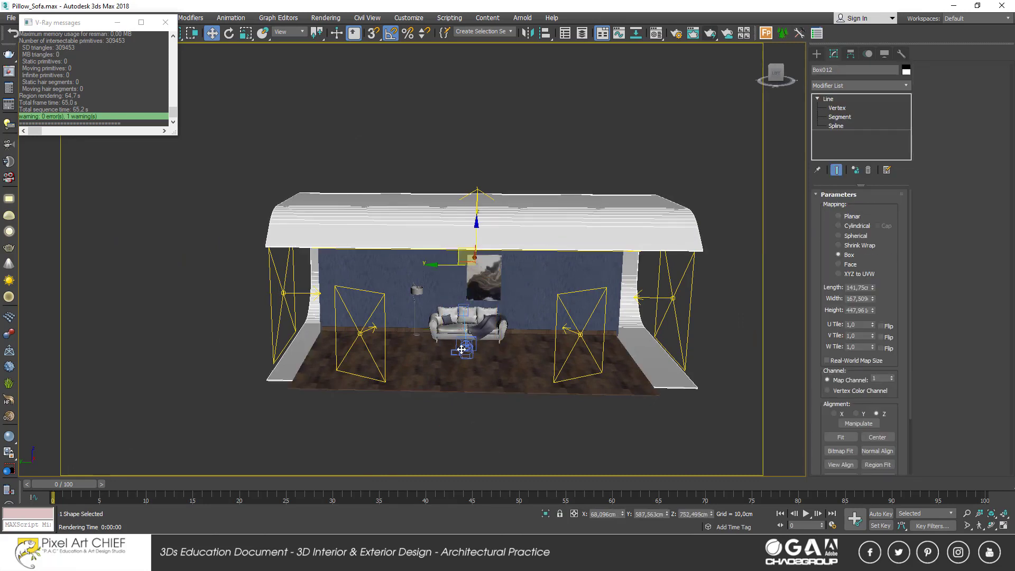
left_click(461, 349)
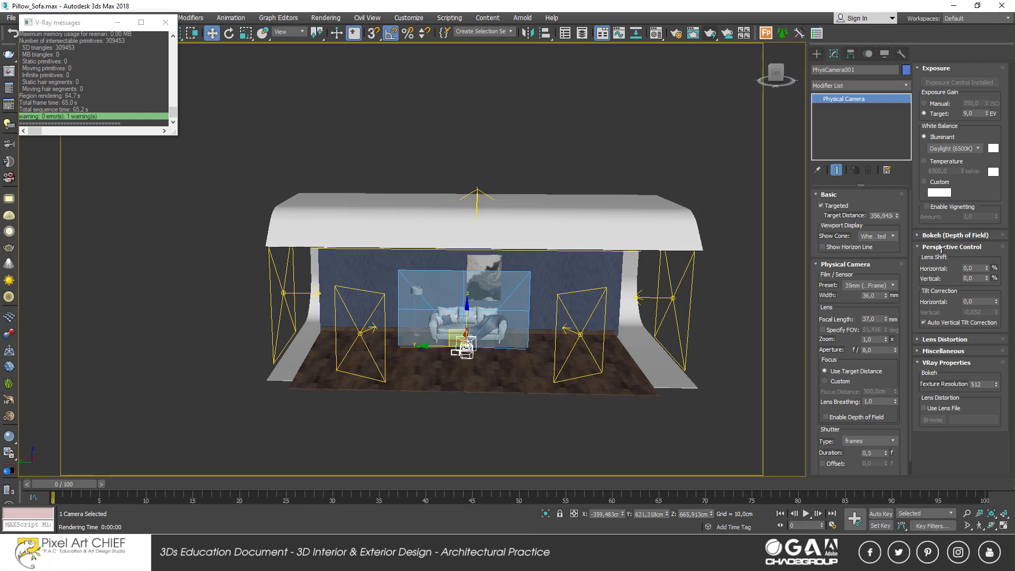
double_click(977, 112)
type("8")
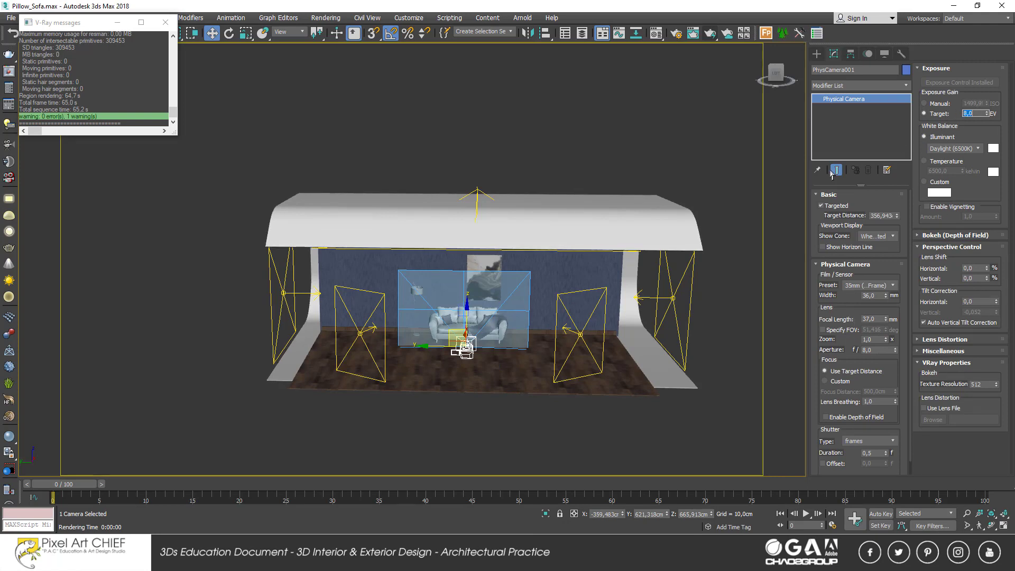
left_click(637, 196)
key("c")
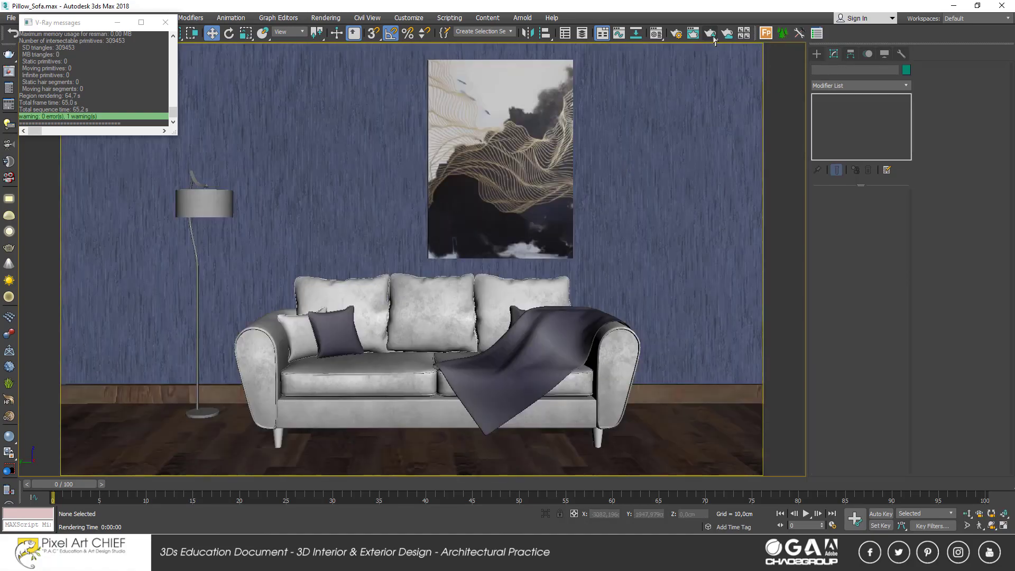
left_click(711, 37)
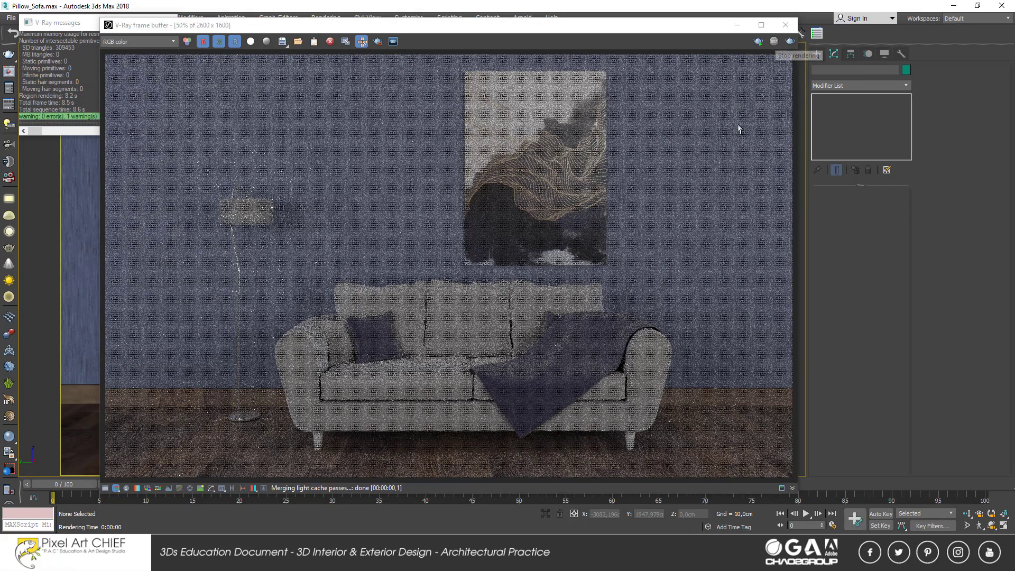
left_click(785, 25)
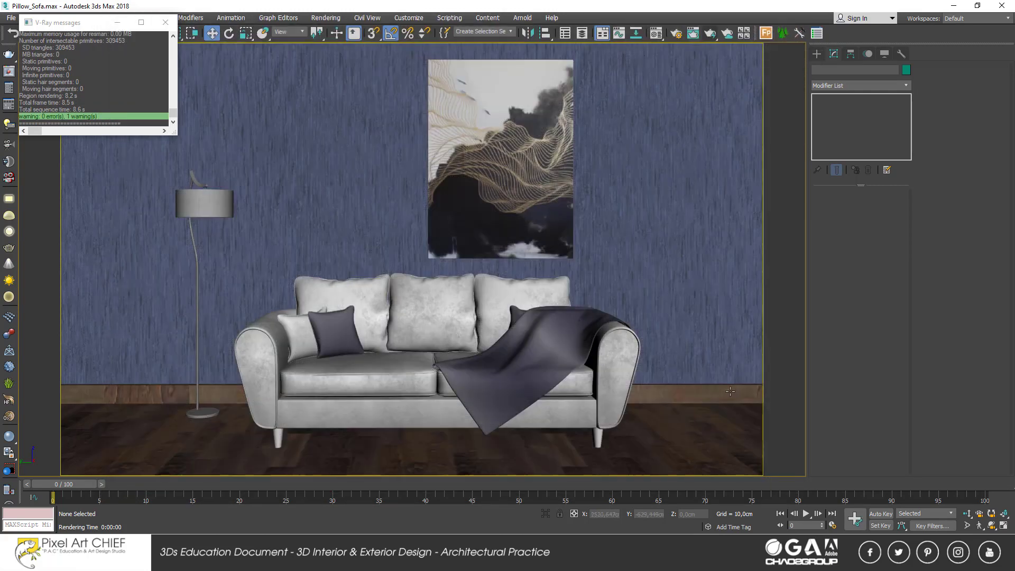
- Pick PhysCamera001 by name and lower its focal length from 37 to 32
key("ctrl+z")
key("h")
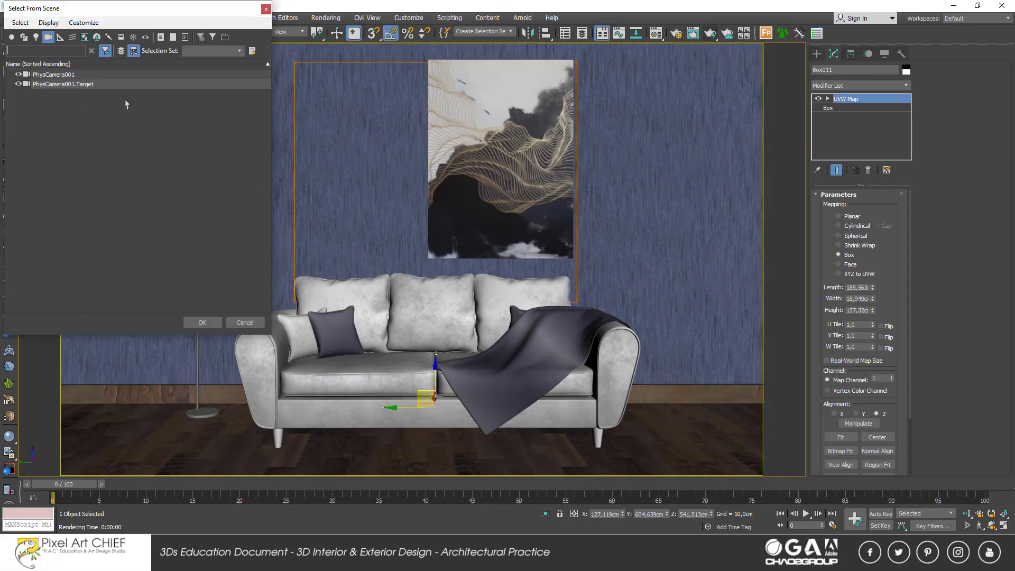
double_click(79, 75)
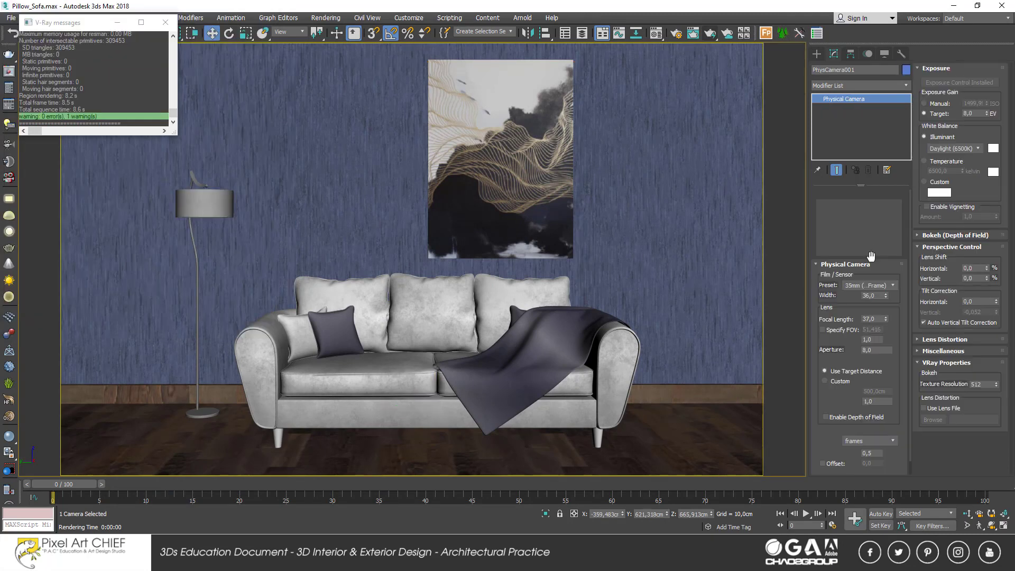
left_click_drag(886, 319, 885, 338)
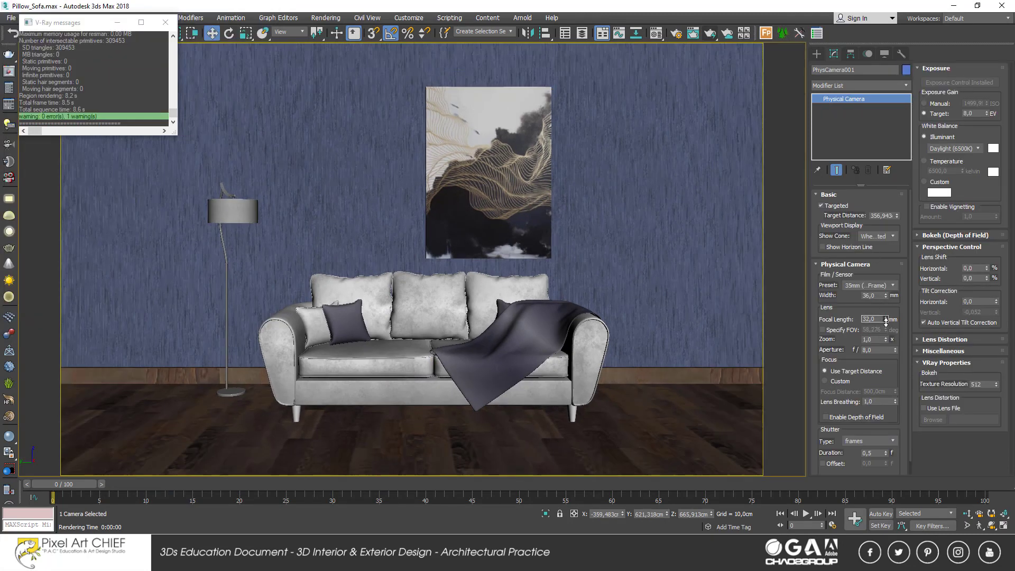
middle_click_drag(671, 316, 698, 319)
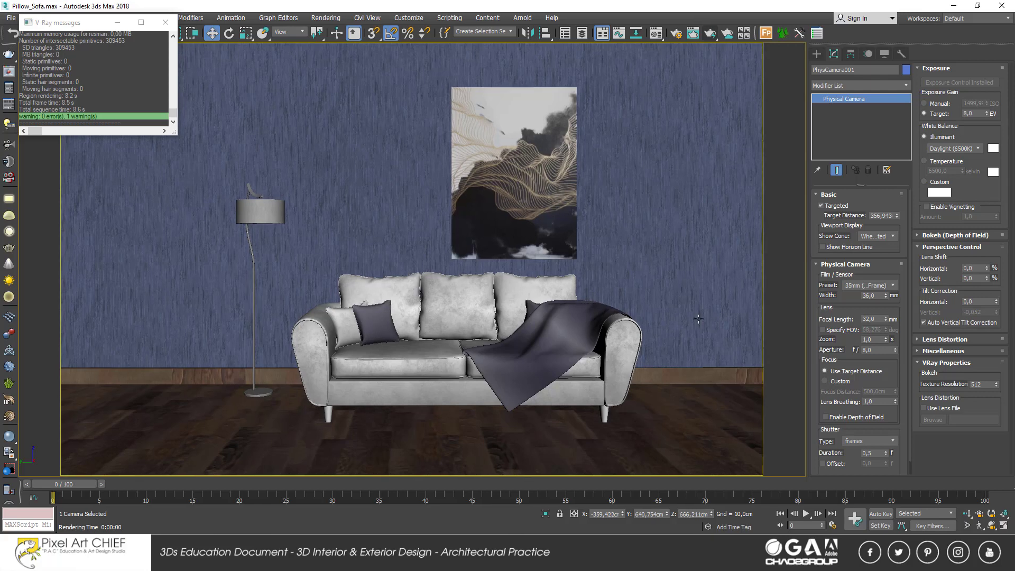
- Recentre the sofa in the camera view using Walk Through and panning
left_click(978, 525)
key("Left")
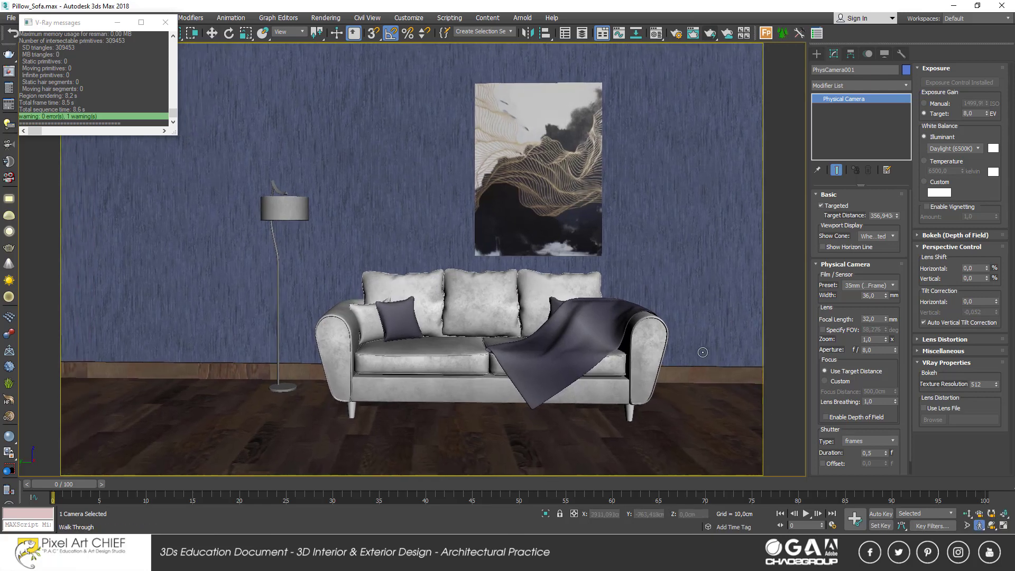
middle_click_drag(701, 352, 684, 355)
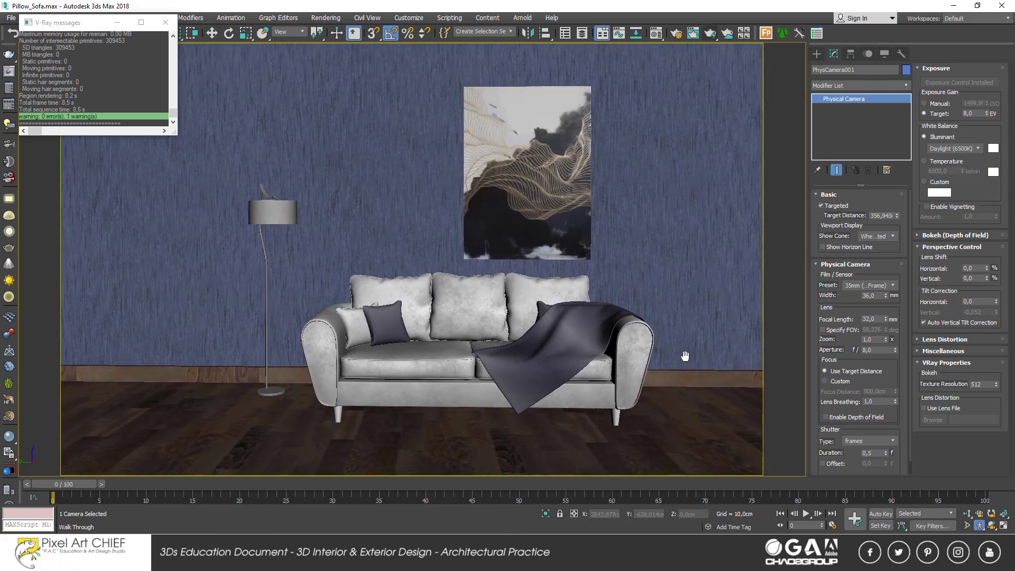
key("Right")
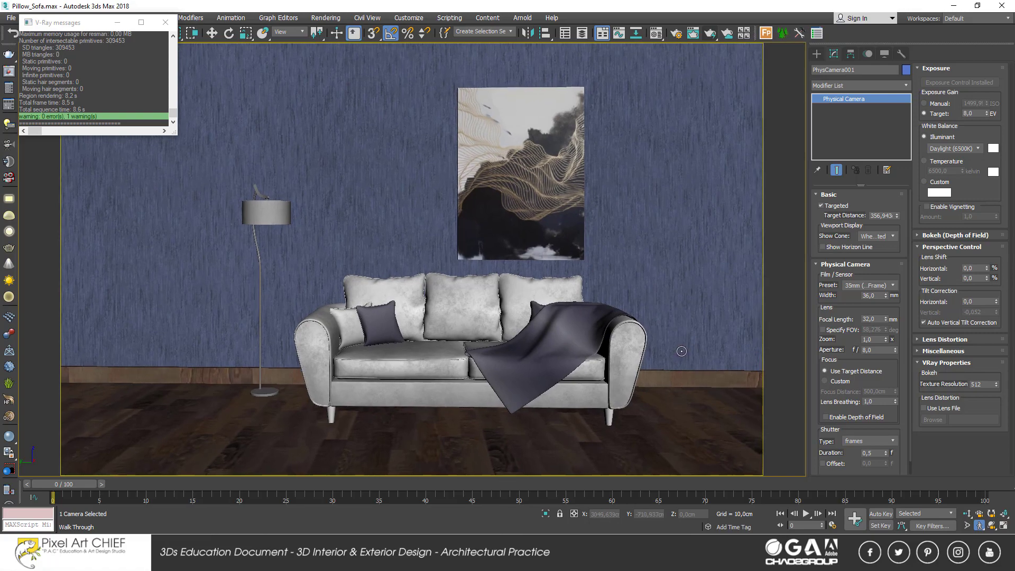
right_click(682, 350)
left_click(260, 214)
- Zoom onto the floor lamp and start a Sphere-type VRayLight
key("z")
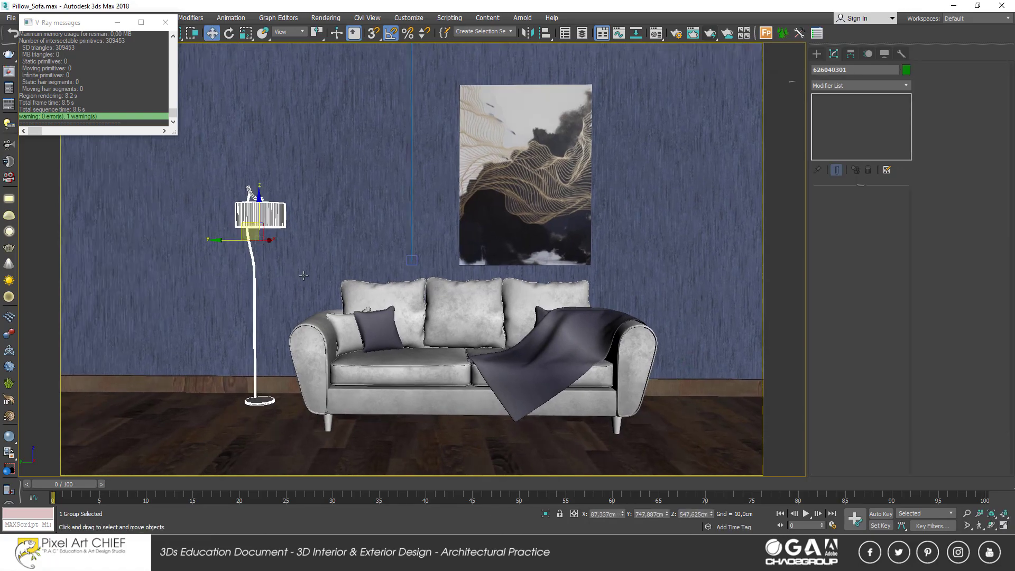
scroll(401, 145, "up", 5)
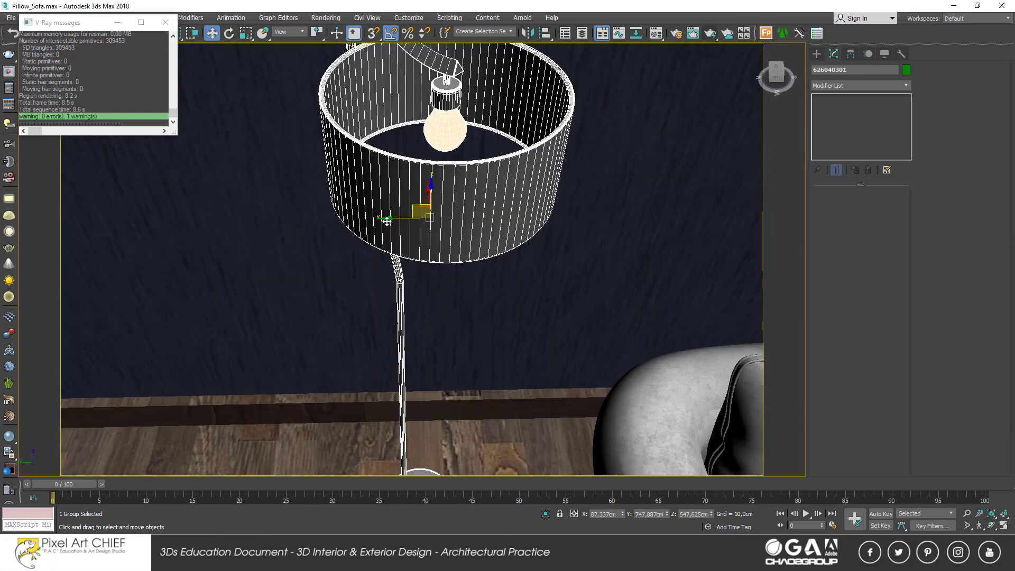
middle_click_drag(463, 64, 475, 95, "alt")
left_click(817, 53)
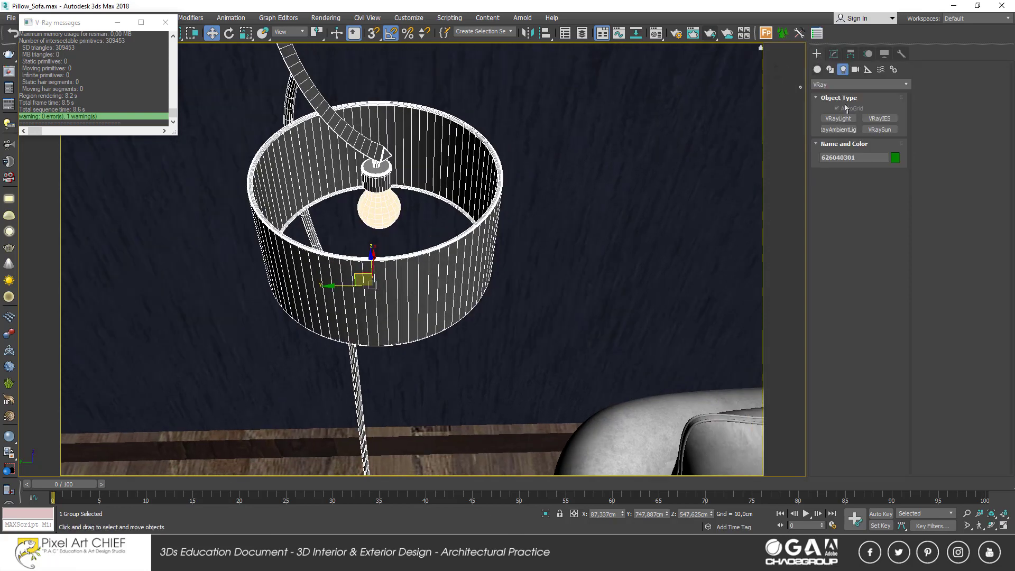
left_click(840, 118)
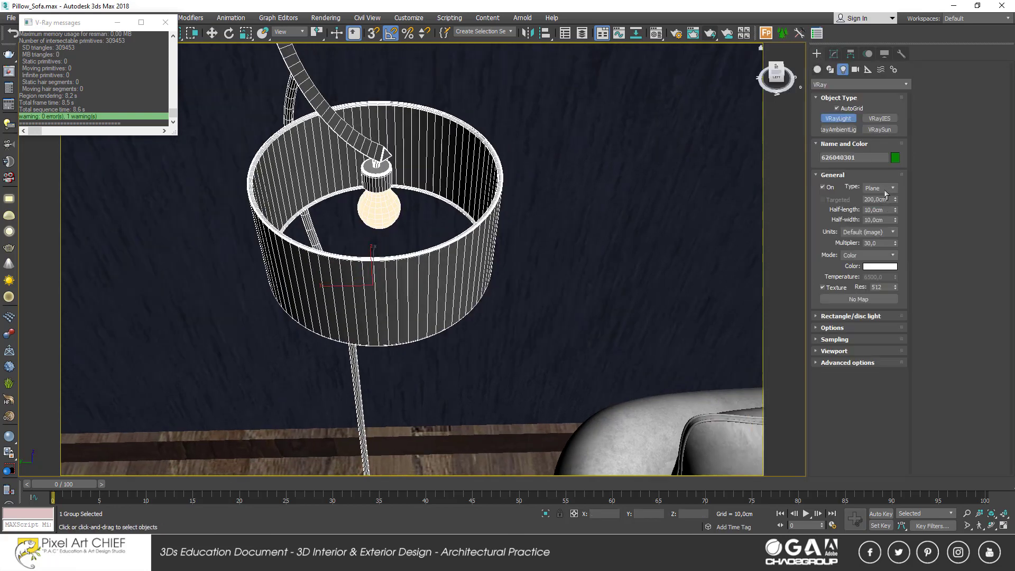
left_click(885, 190)
left_click(883, 211)
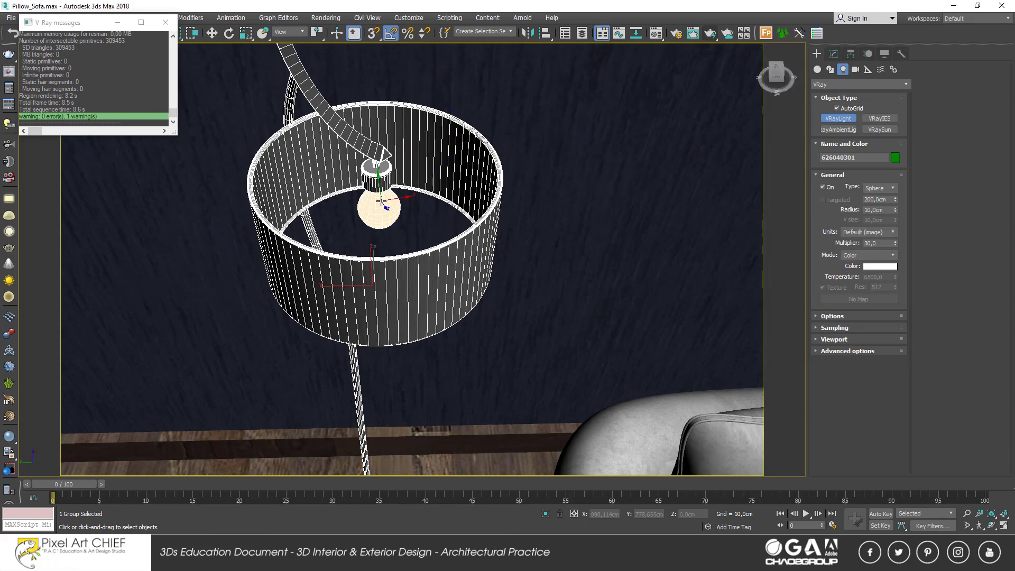
- Place the sphere light and move it inside the floor lamp's bulb
left_click(390, 214)
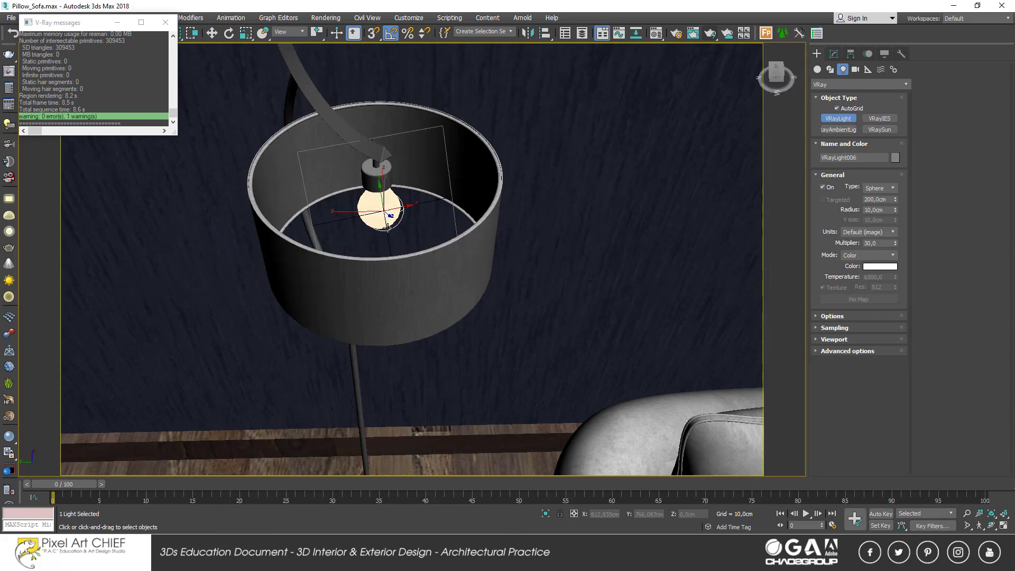
scroll(387, 222, "up", 2)
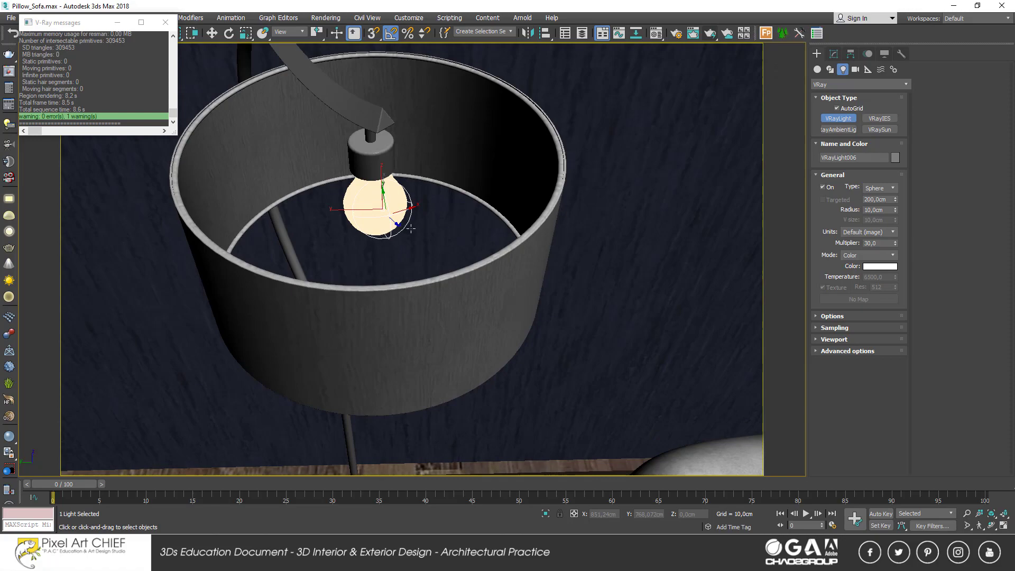
key("w")
middle_click_drag(448, 225, 402, 212, "alt")
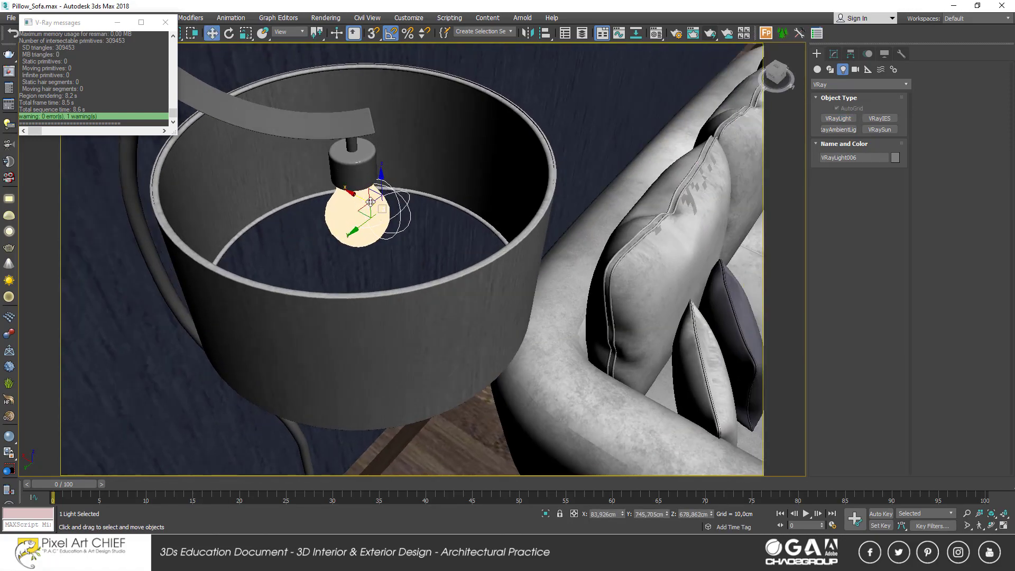
left_click_drag(374, 192, 408, 225)
mouse_move(408, 226)
middle_mouse_down("alt")
mouse_move(438, 204)
mouse_move(393, 242)
middle_mouse_up("alt")
left_click_drag(393, 242, 390, 243)
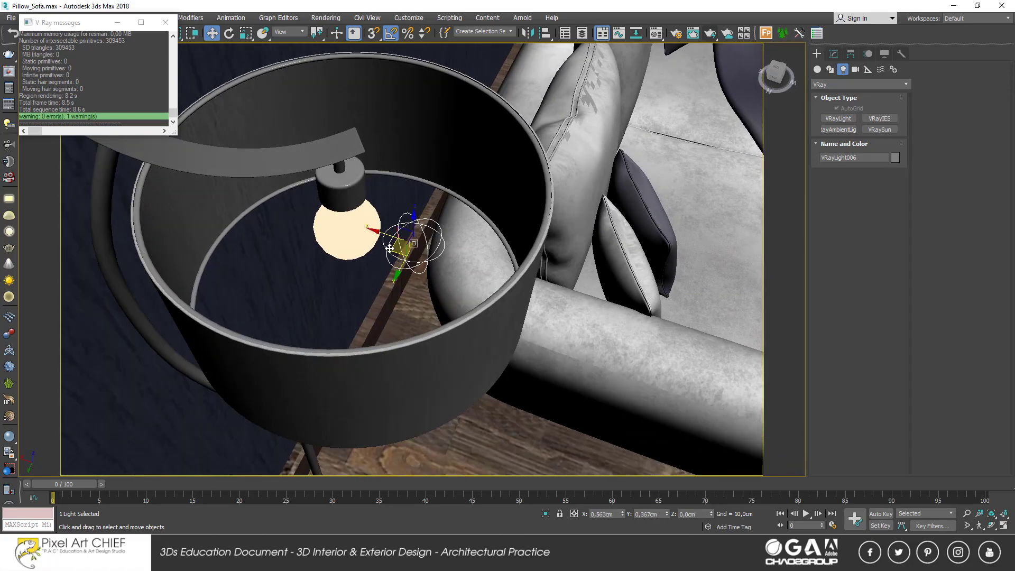
key("l")
key("shift+z")
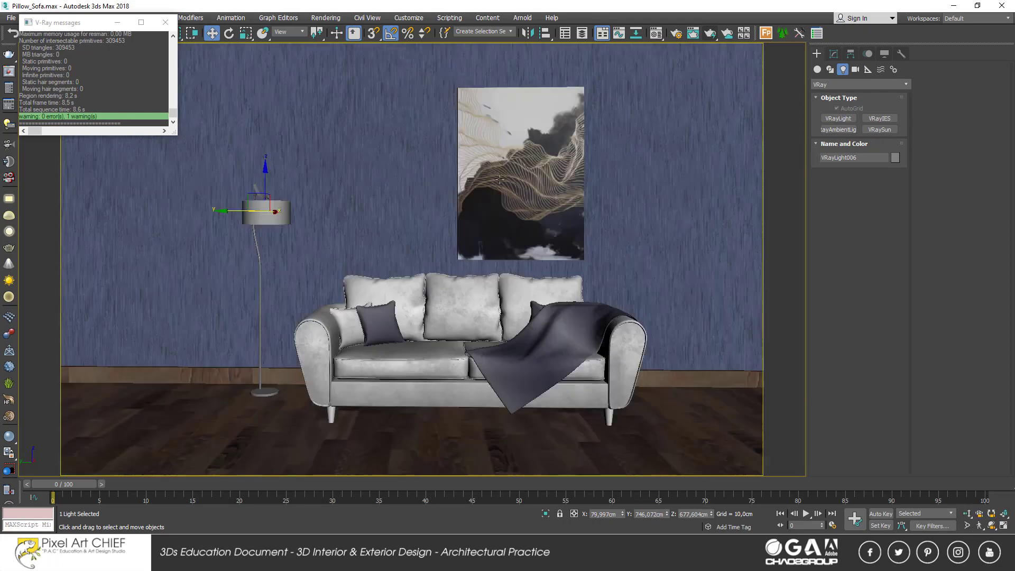
- Give the sphere light multiplier 50 and a Temperature-mode colour of 3000
left_click(834, 54)
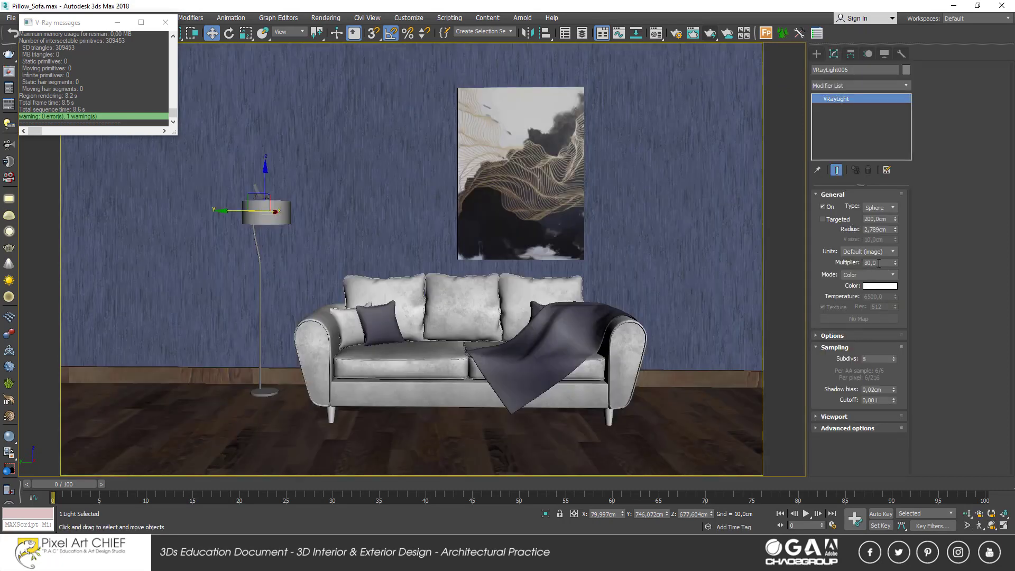
left_click_drag(879, 263, 827, 263)
type("50")
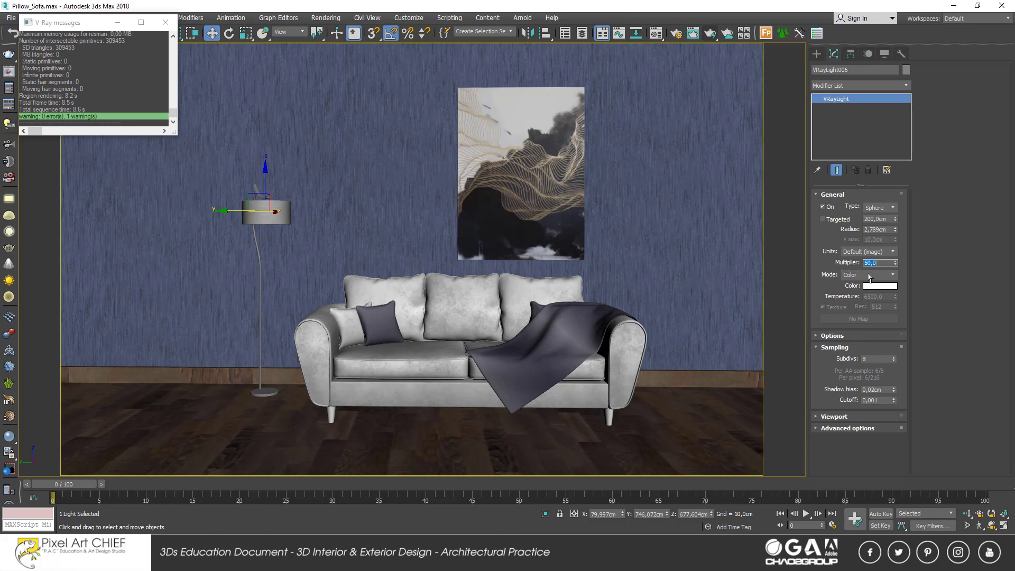
left_click(869, 277)
left_click(861, 290)
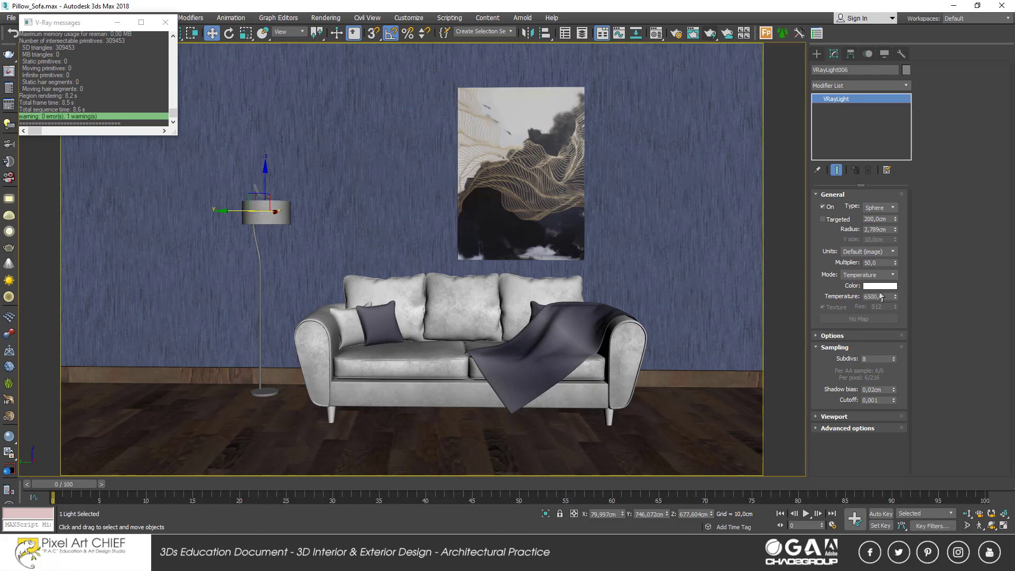
left_click_drag(888, 296, 827, 294)
type("3000")
key("Return")
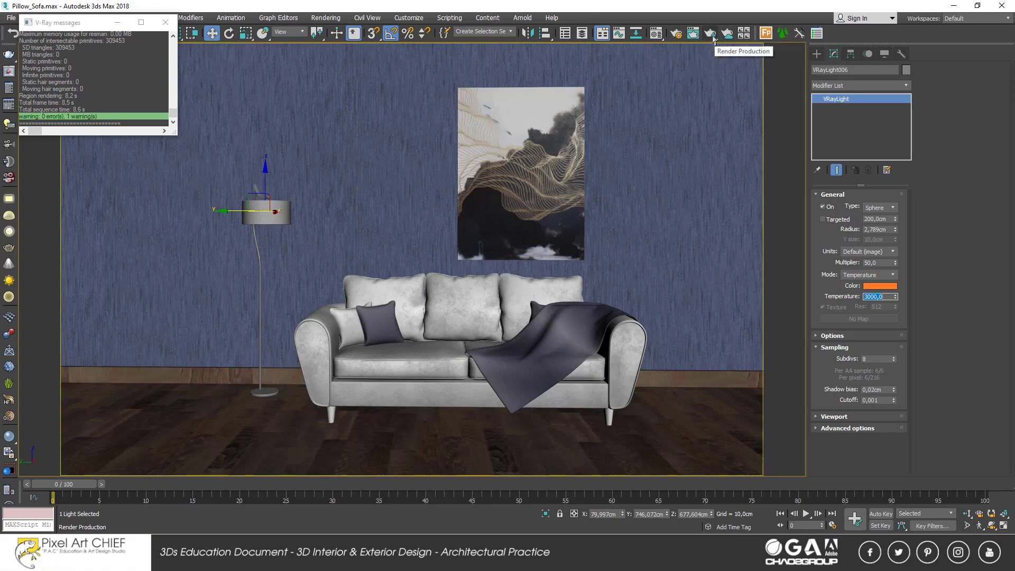
- Test render the camera view, then stop and close the frame buffer
left_click(712, 40)
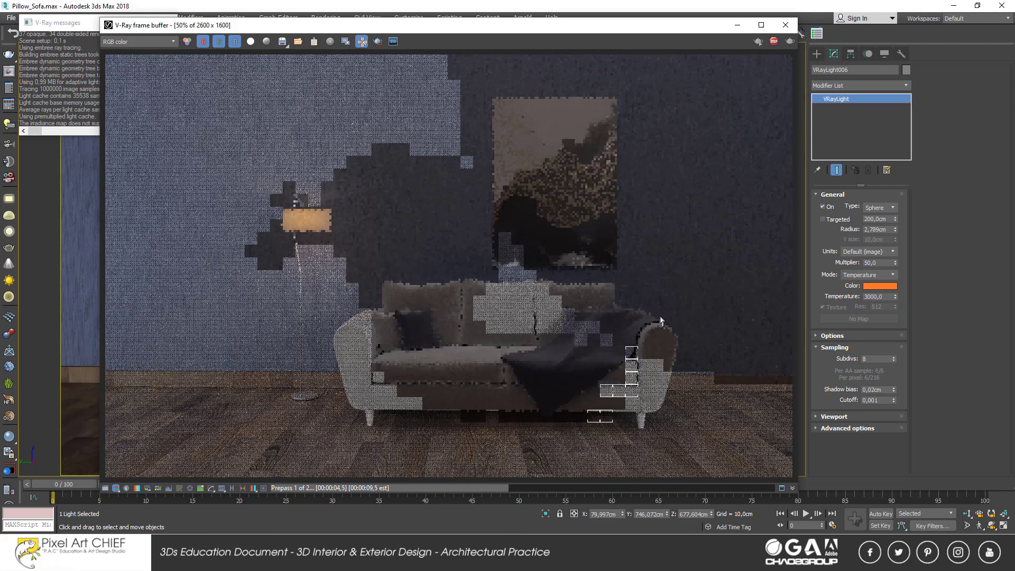
left_click(773, 42)
left_click(786, 25)
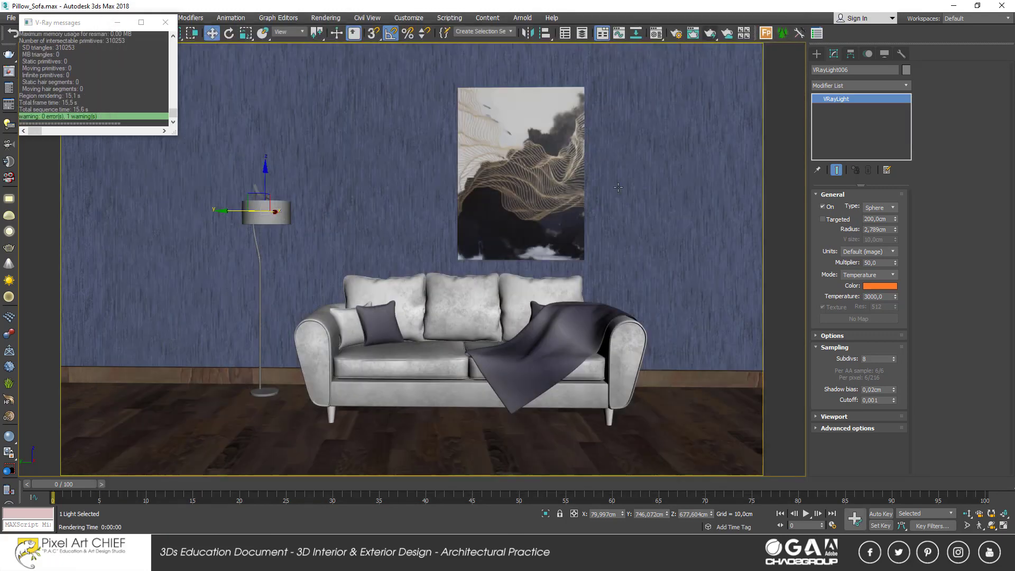
- Load the sofa's material into the Material Editor and darken its falloff Color 2 to grey
left_click(527, 313)
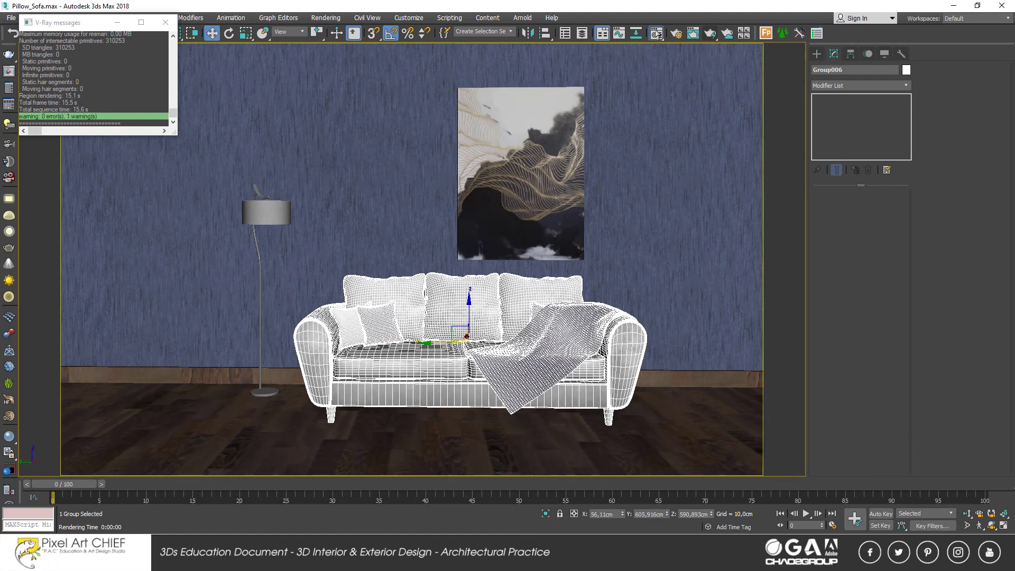
key("m")
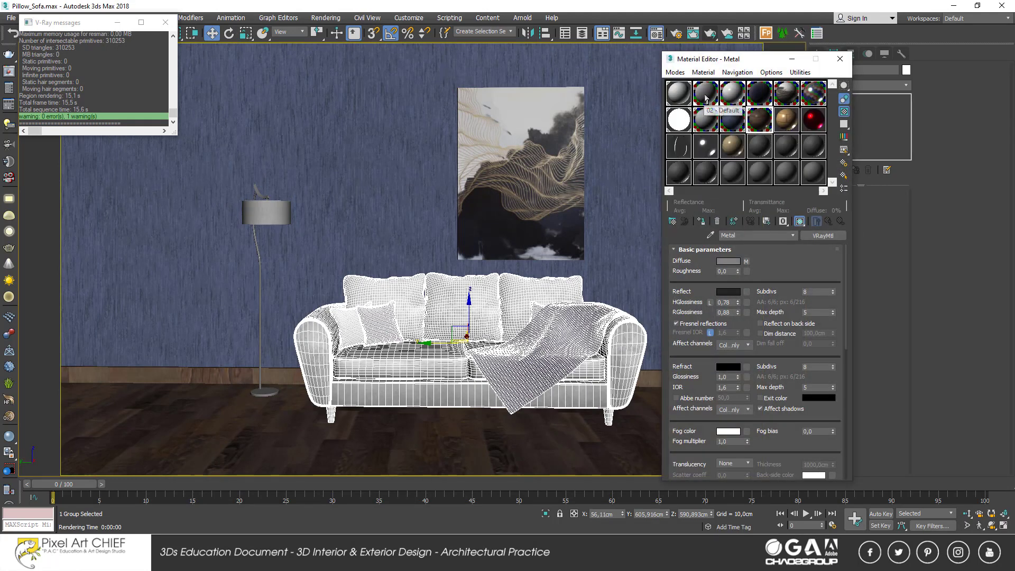
left_click(681, 96)
left_click(710, 234)
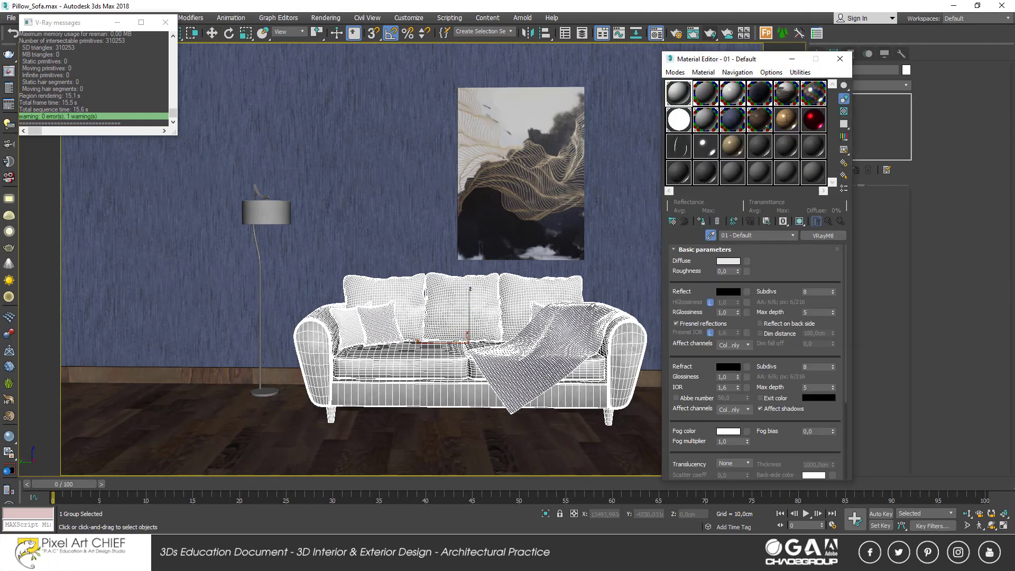
left_click(543, 287)
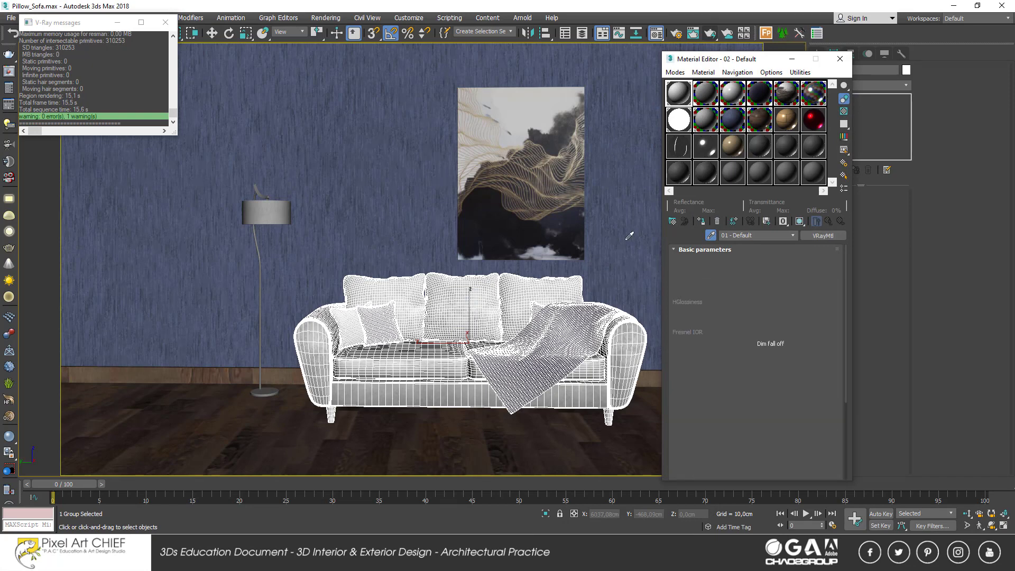
double_click(680, 97)
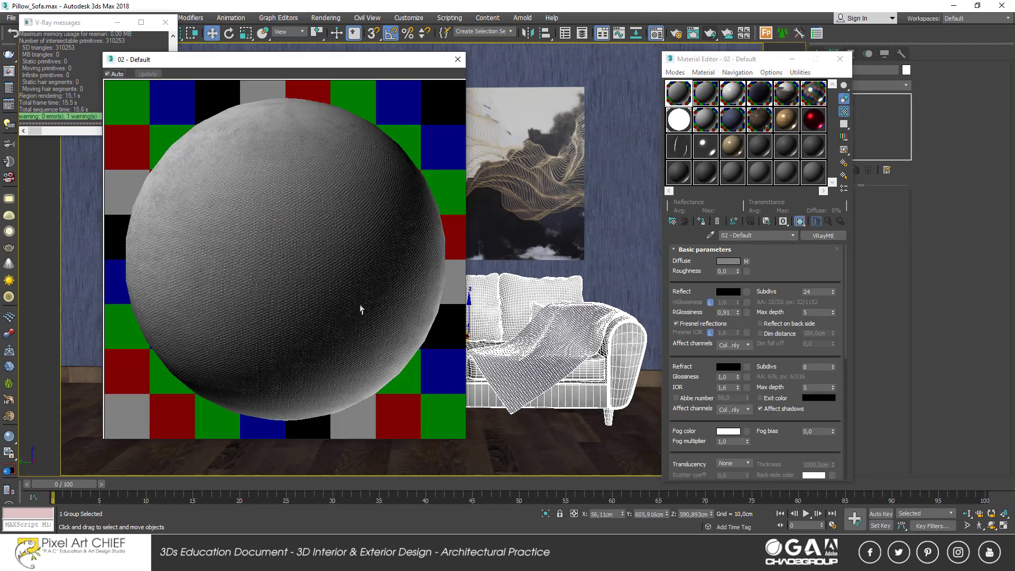
left_click(747, 261)
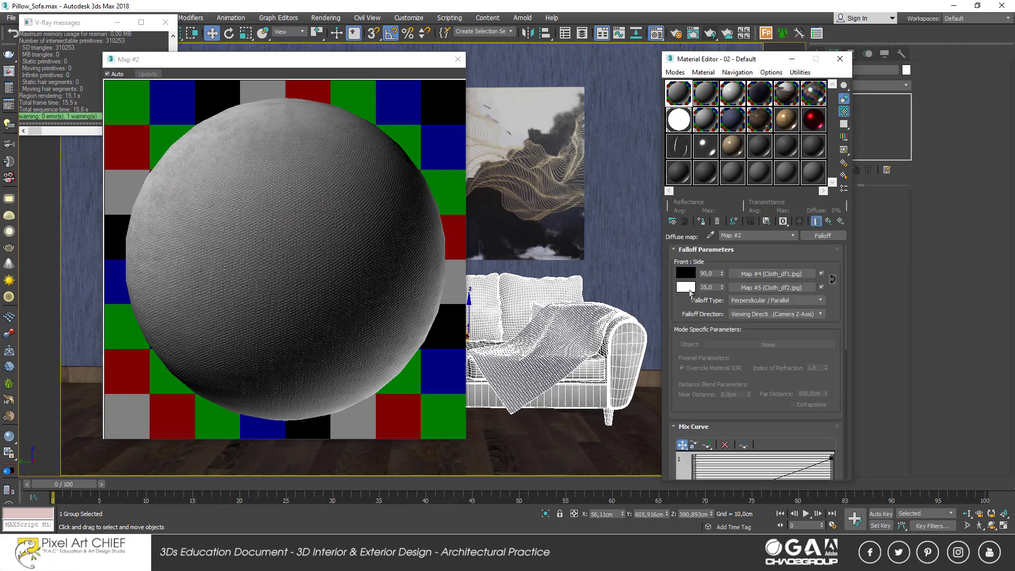
left_click(686, 288)
left_click(304, 91)
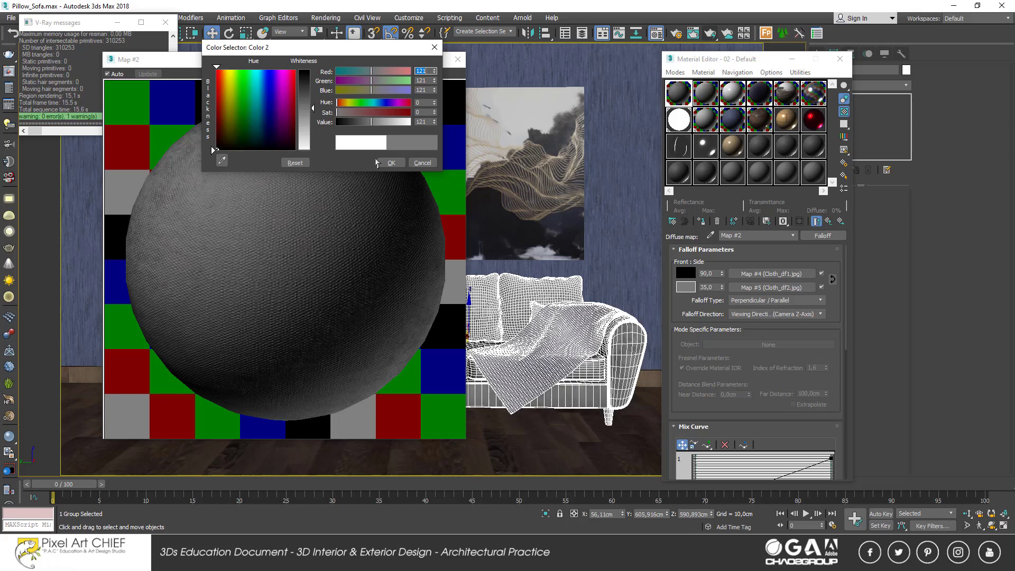
left_click(391, 162)
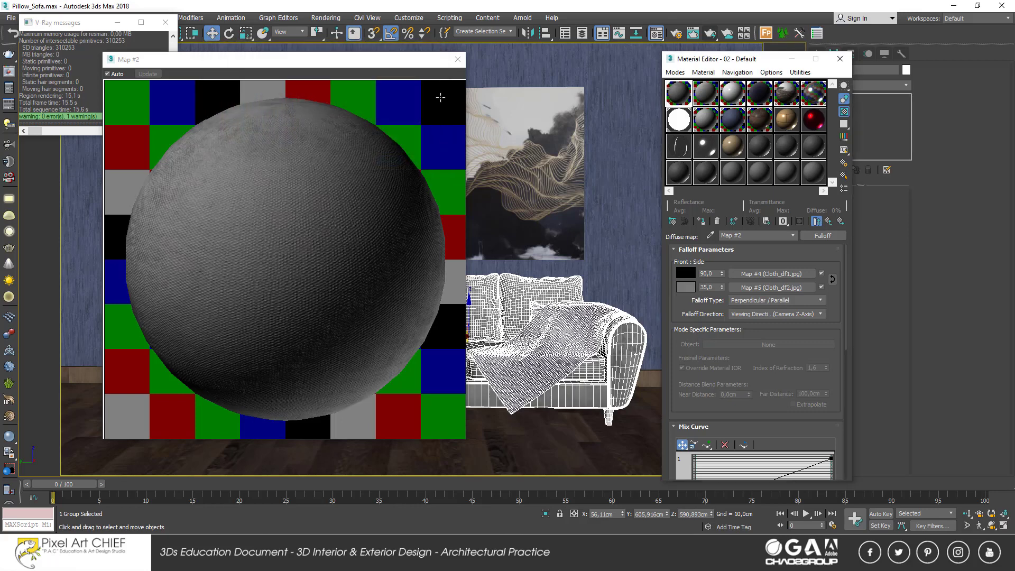
left_click(458, 59)
- Lower the 03 - Default material's diffuse colour from 235 to 203
left_click(450, 317)
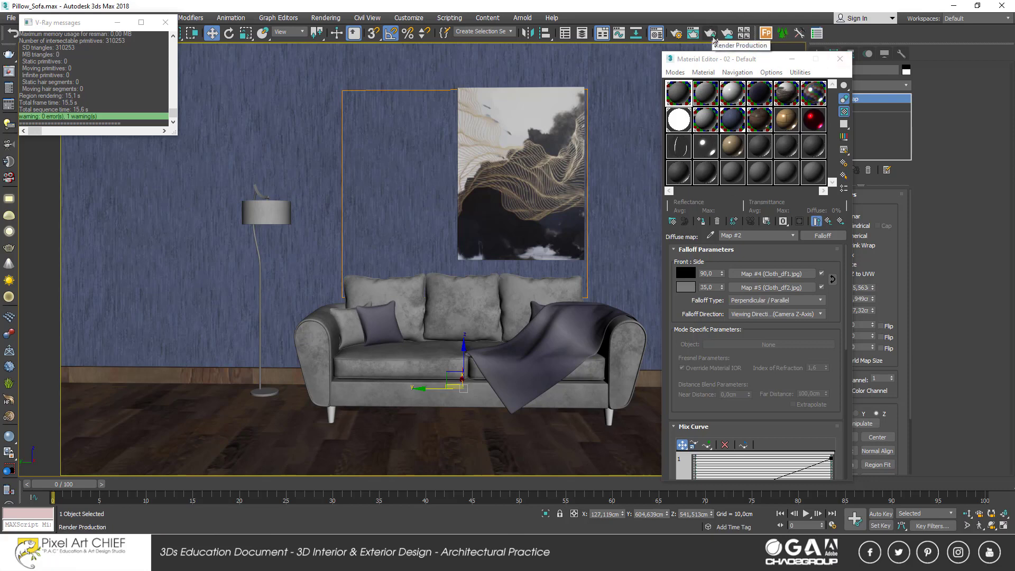
left_click(713, 91)
left_click(725, 261)
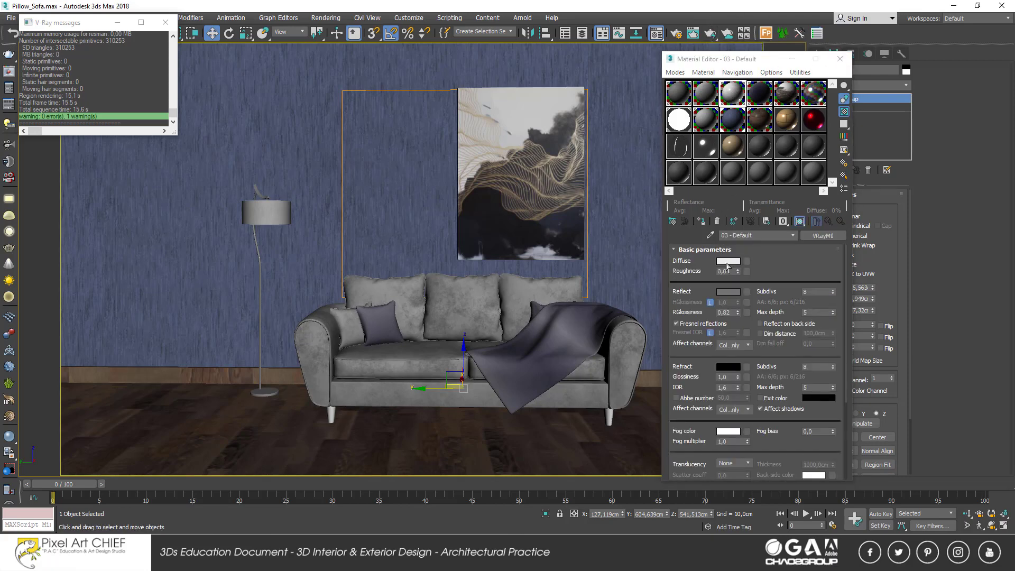
left_click_drag(310, 140, 310, 143)
left_click(401, 163)
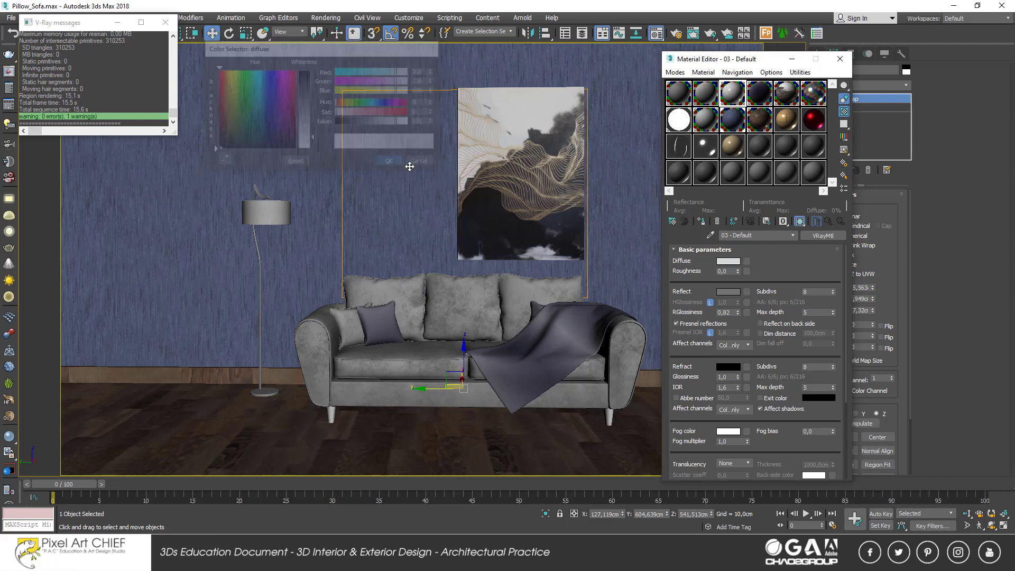
- Run a production test render, stop it at about 10.8 seconds, and close it
left_click(709, 33)
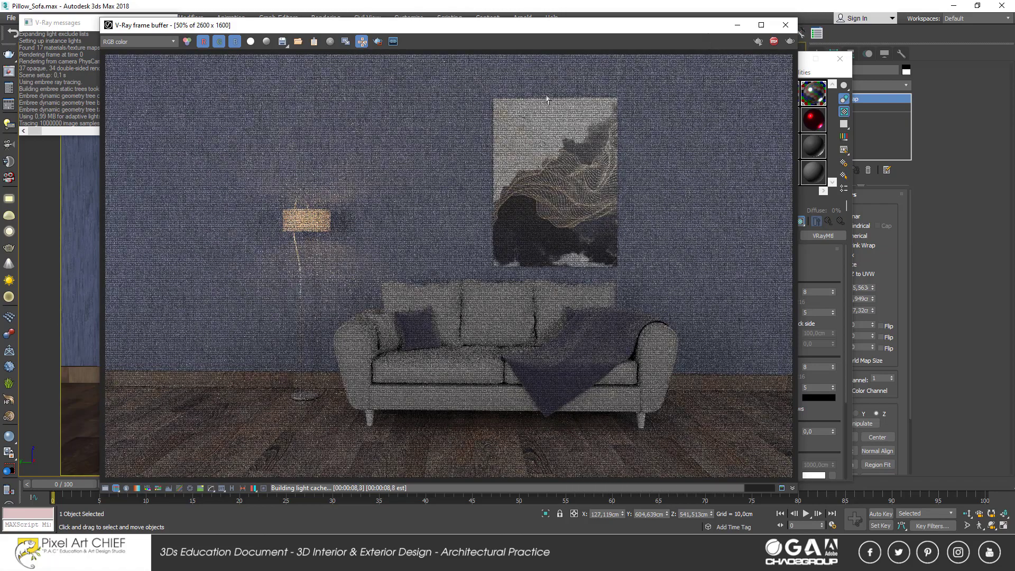
left_click(775, 42)
left_click(785, 25)
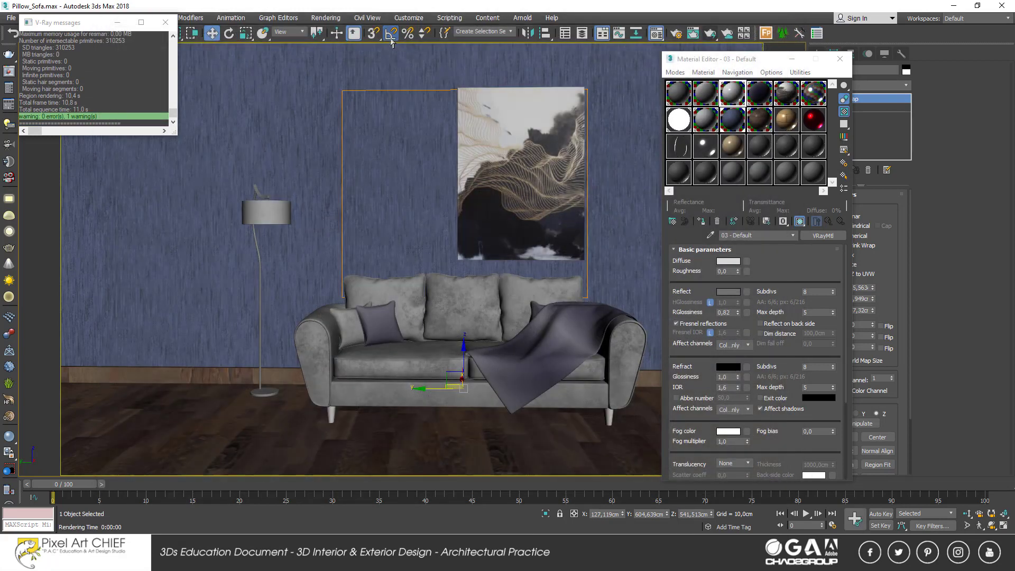
- Review the Color mapping gamma in Render Setup, then close it and the Material Editor
left_click(334, 19)
left_click(347, 73)
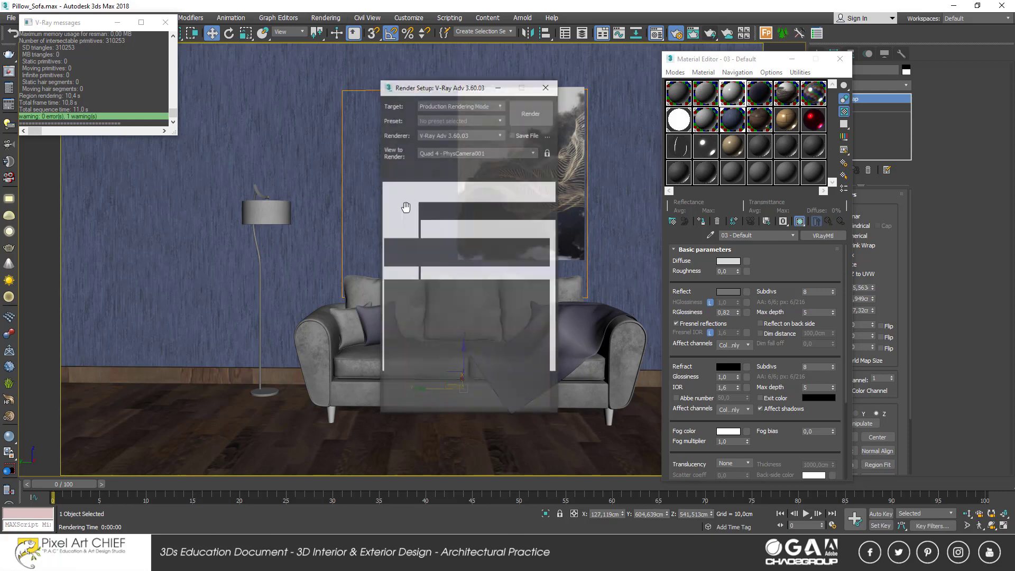
left_click_drag(418, 371, 419, 233)
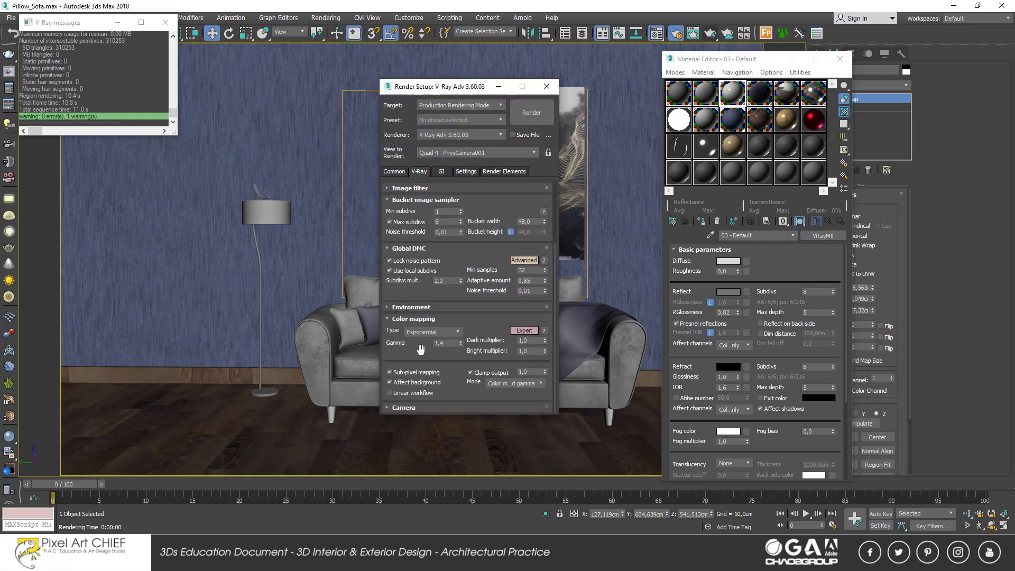
double_click(448, 343)
left_click(546, 87)
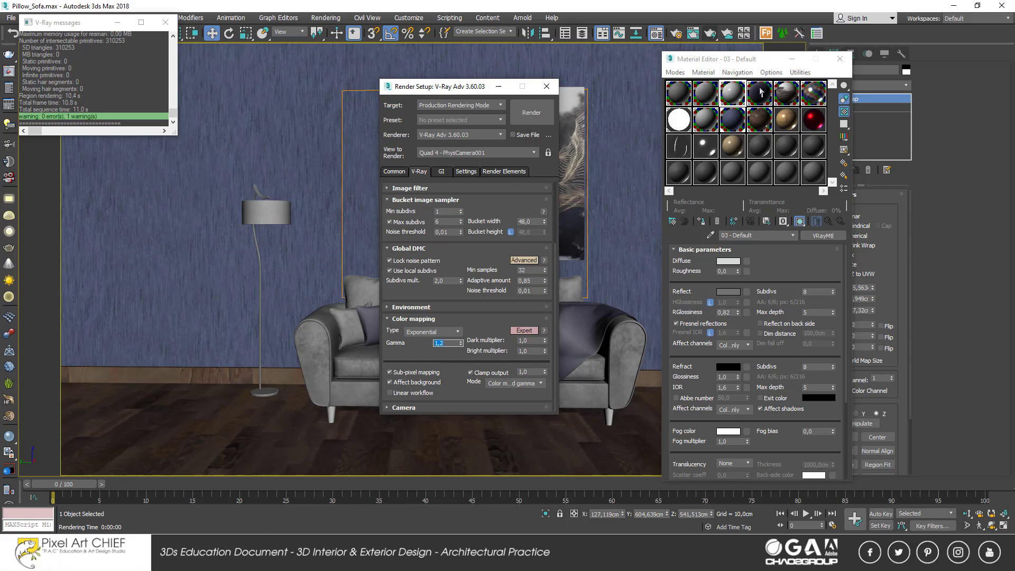
left_click(840, 59)
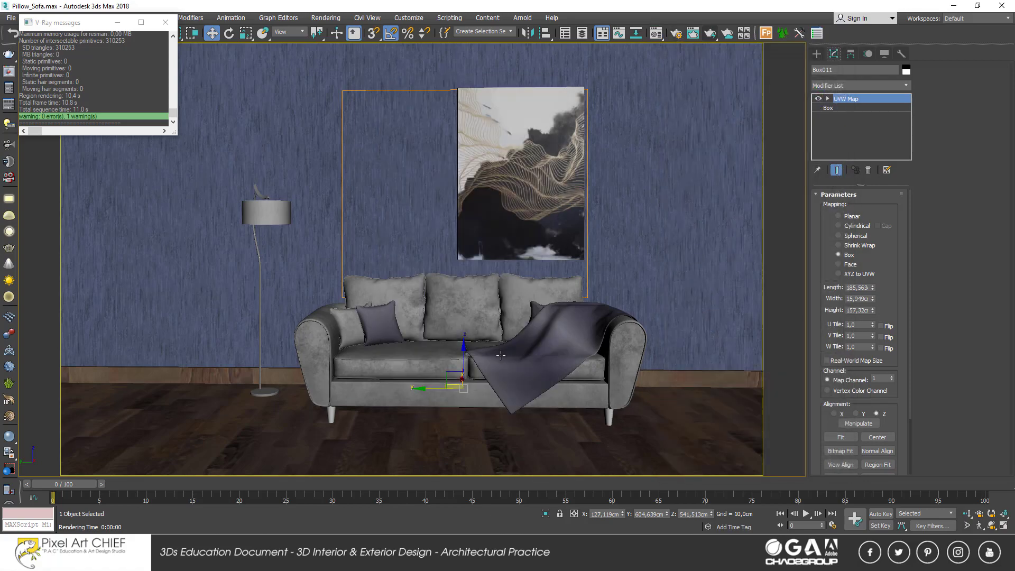
- Set the right-hand studio light VRayLight001 temperature to 5500 K
left_click(501, 353)
scroll(506, 357, "down", 5)
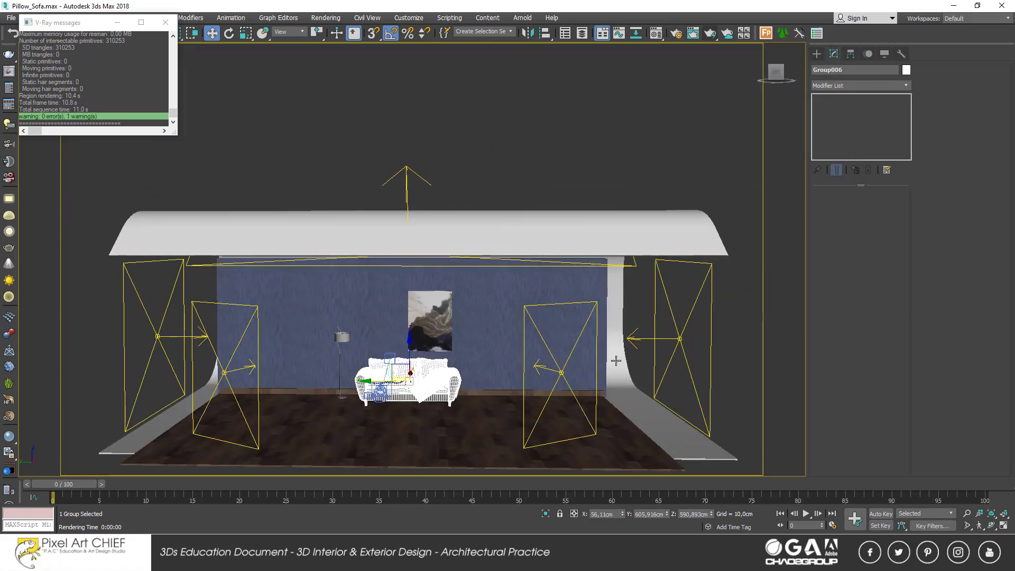
left_click(679, 338)
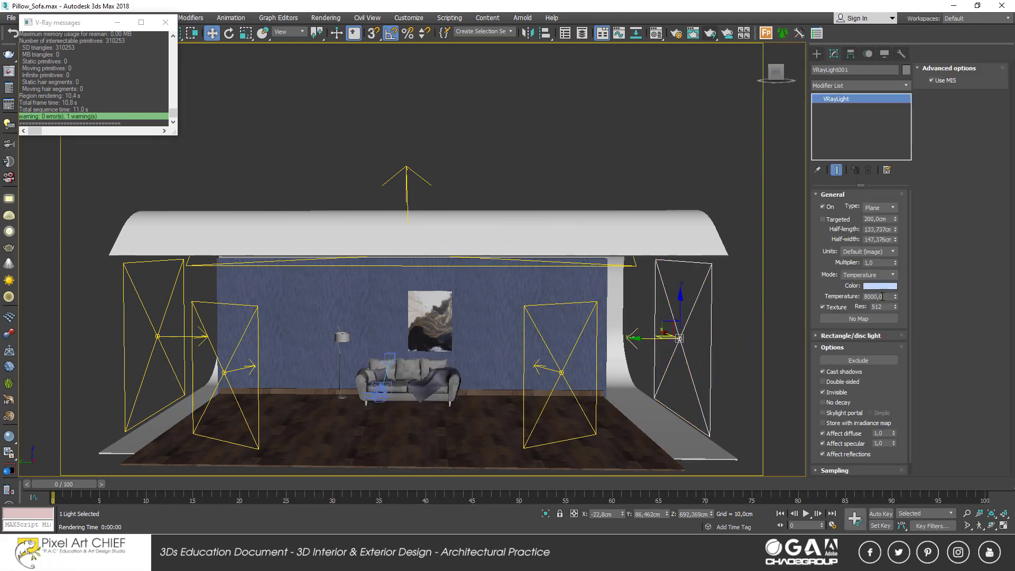
double_click(880, 296)
type("5500")
key("Return")
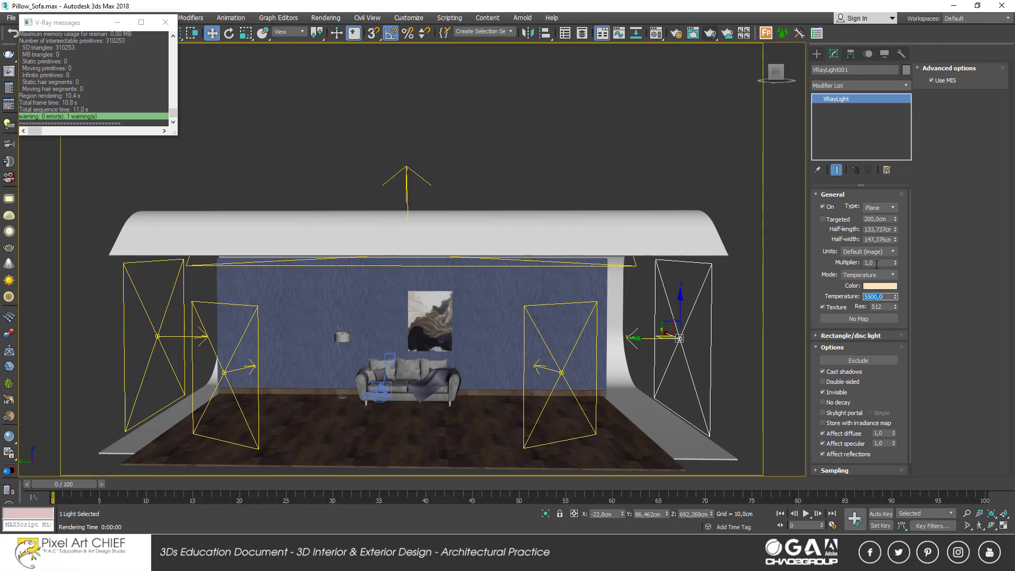
double_click(876, 263)
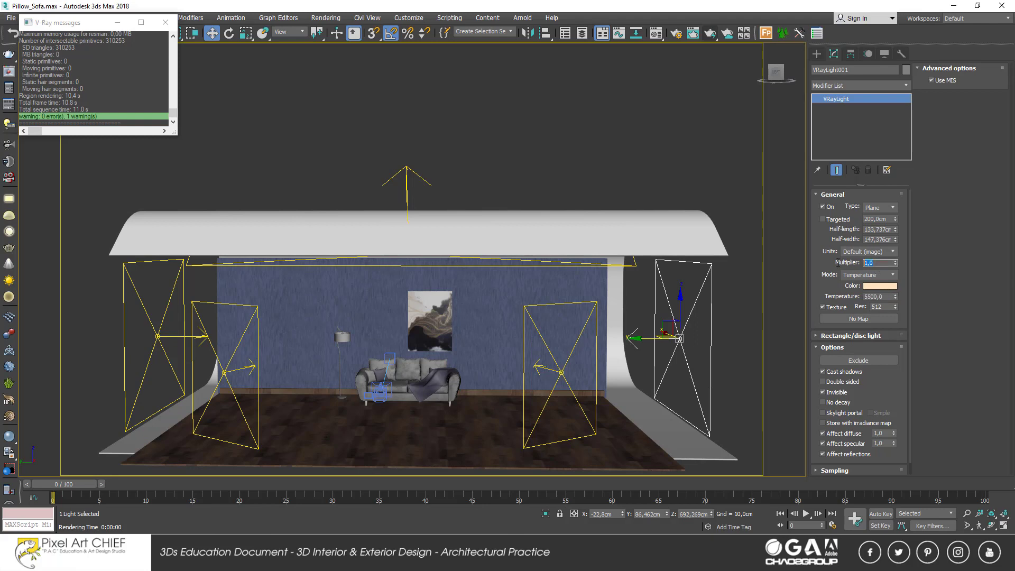
- Check the left and top lights' multipliers, then return to the camera view
left_click(162, 323)
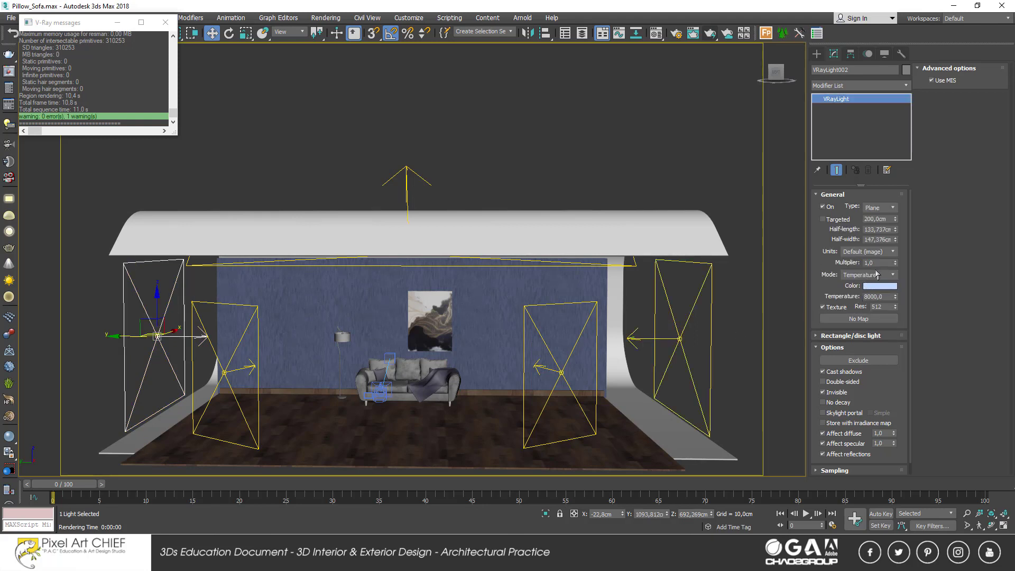
left_click(634, 197)
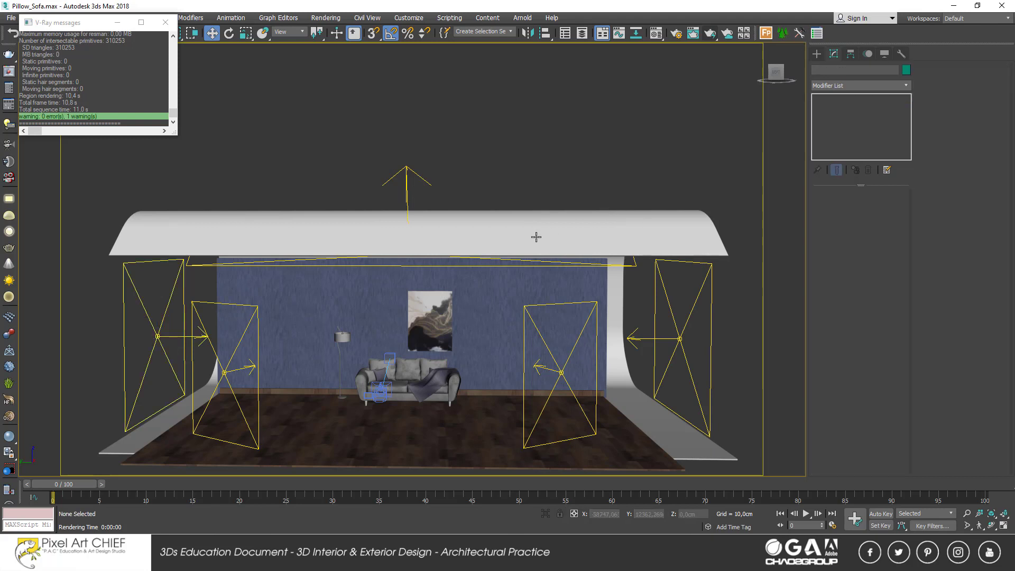
left_click(406, 176)
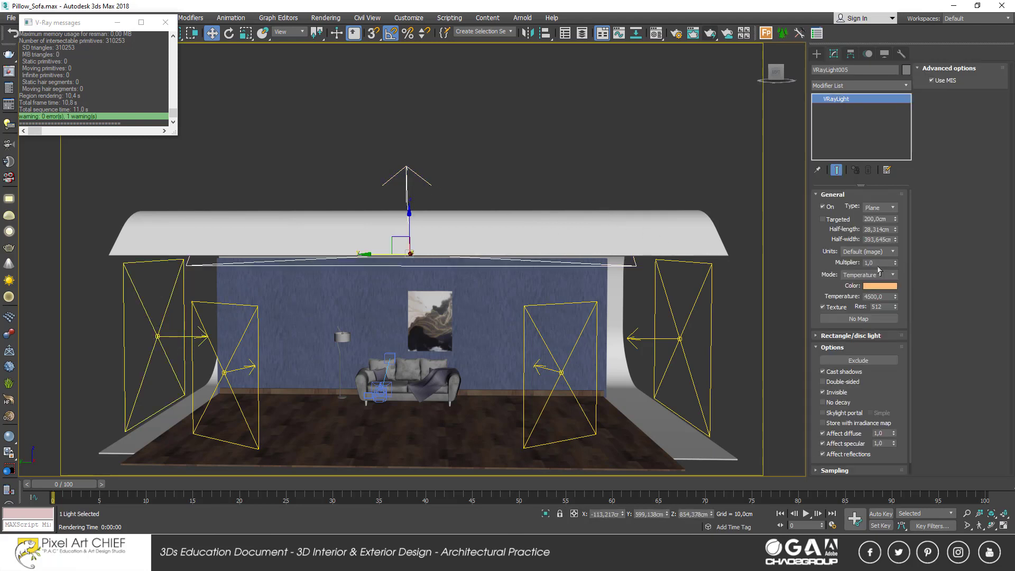
double_click(876, 262)
left_click(547, 181)
key("c")
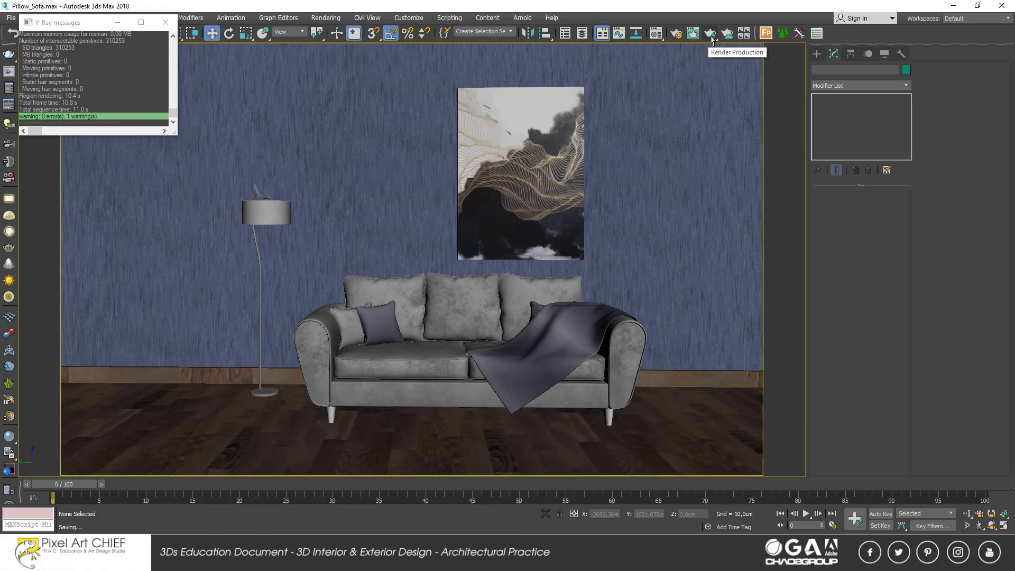
- Run a production render of the camera view, then stop and close it
left_click(711, 35)
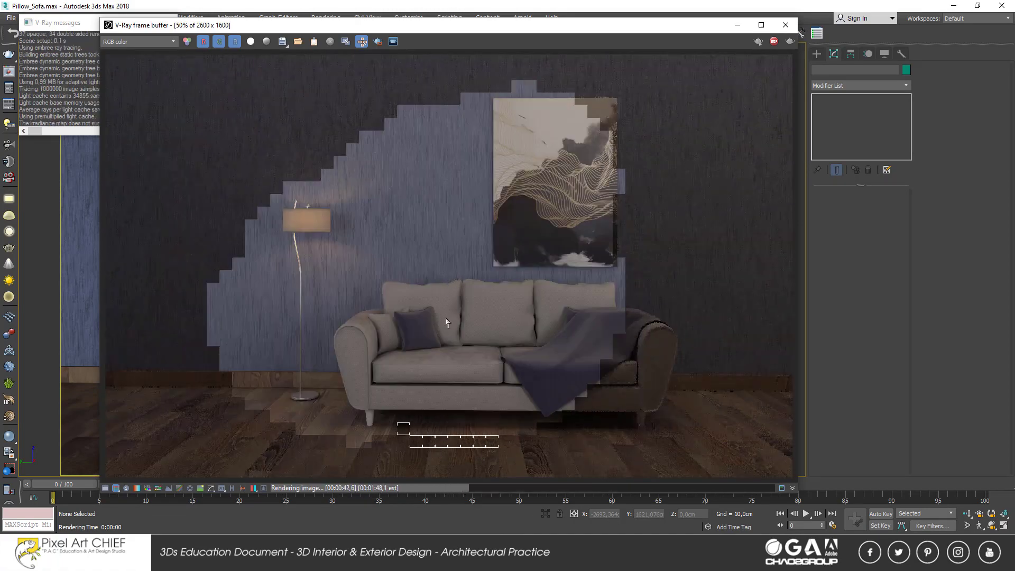
left_click(773, 41)
left_click(786, 24)
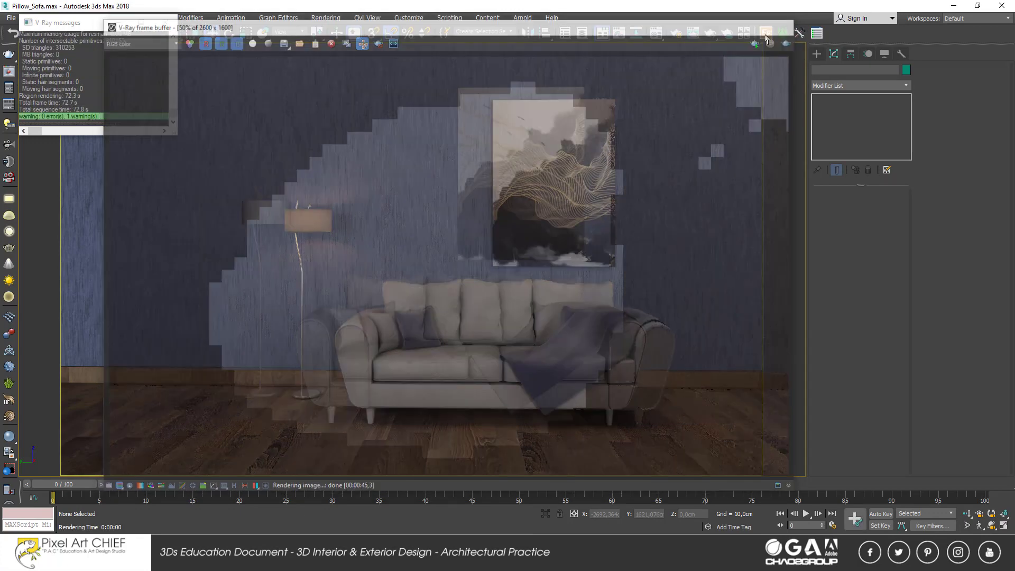
- Lower the bulb light VRayLight006 multiplier from 50 to 1 and open Select From Scene
left_click(267, 220)
scroll(267, 214, "up", 3)
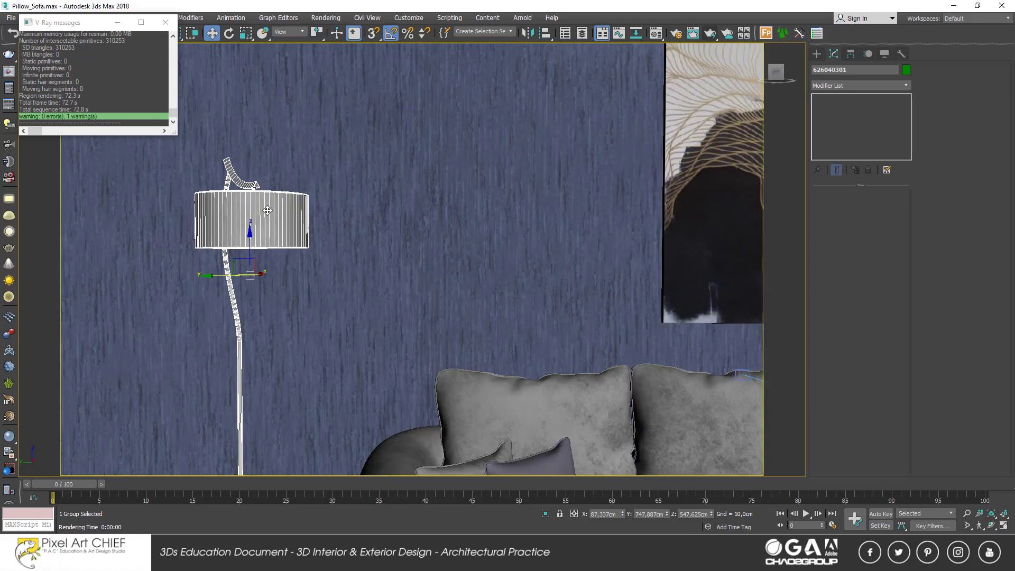
middle_click_drag(267, 214, 250, 248, "alt")
scroll(249, 248, "up", 4)
left_click(249, 248)
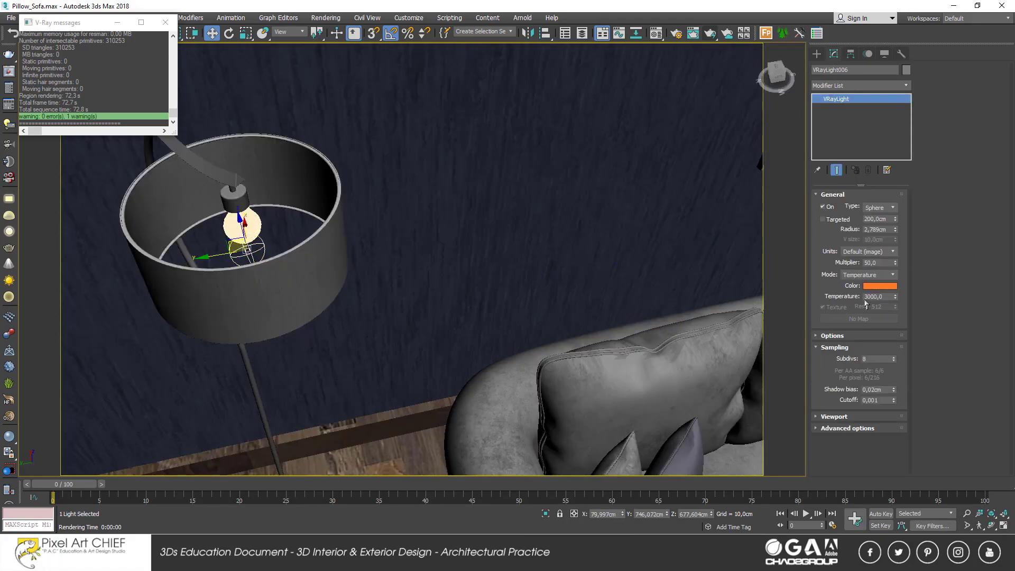
type("1")
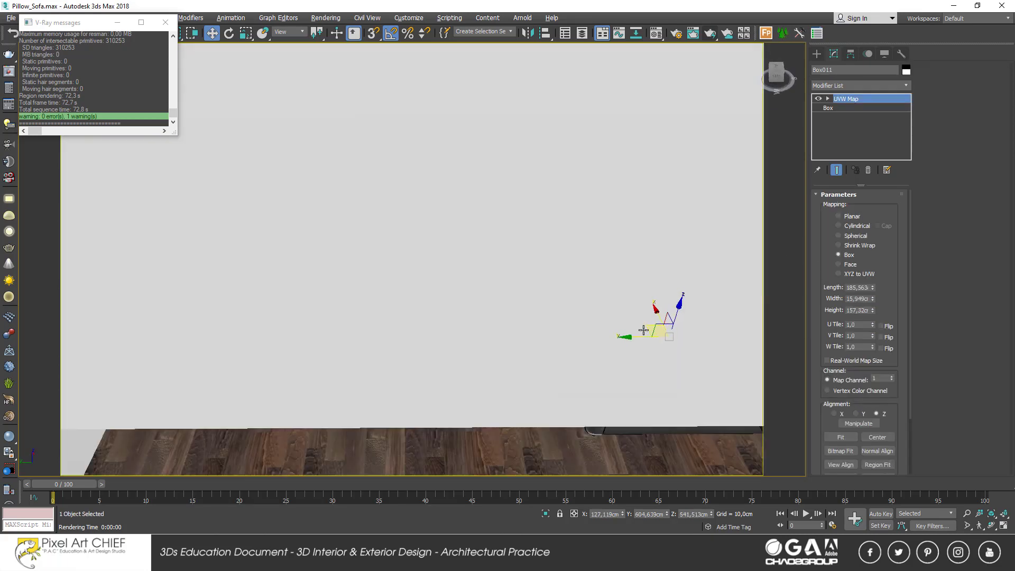
type("h")
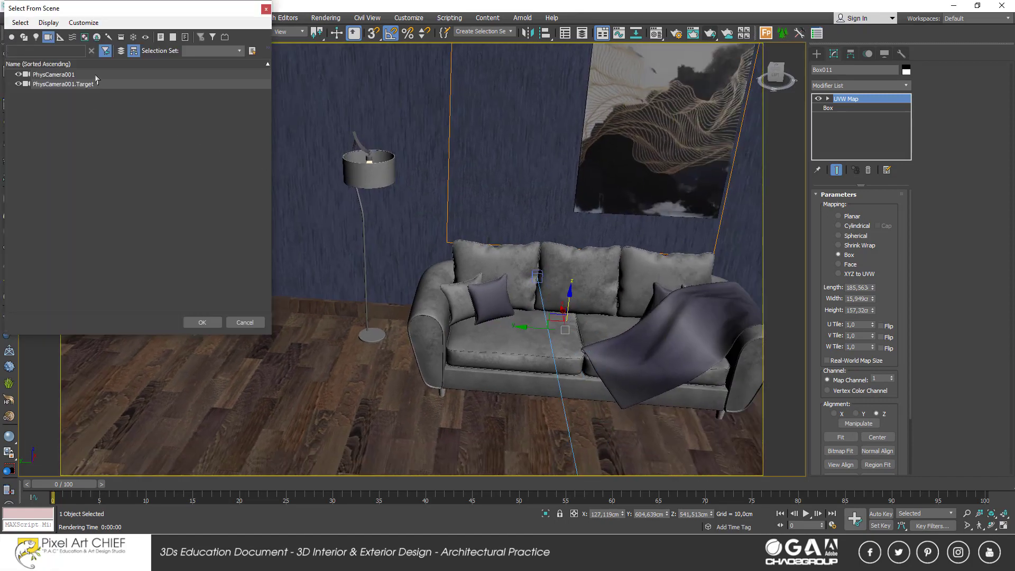
- Start a production render from PhysCamera001's view, then stop it and close the result
double_click(95, 75)
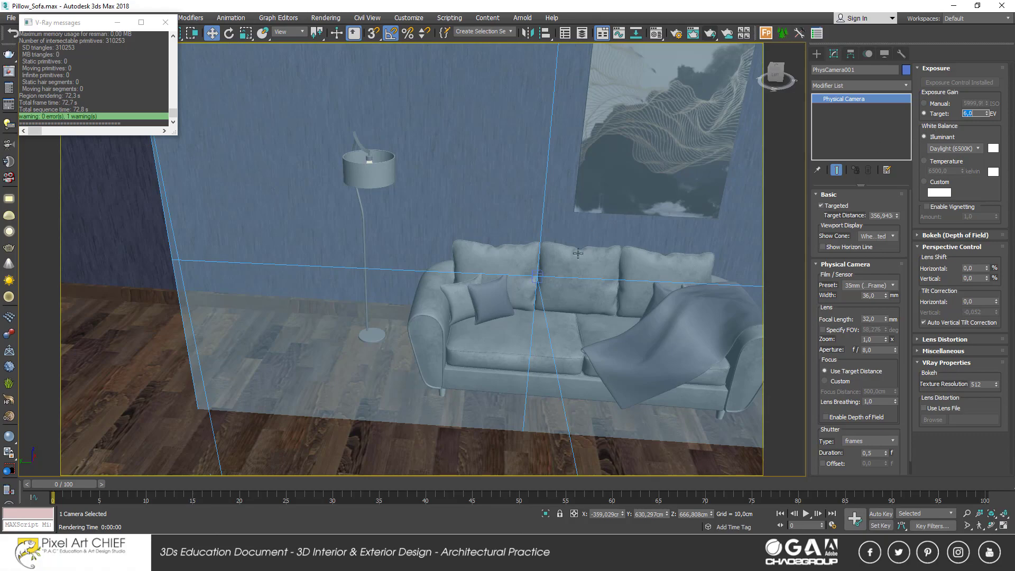
key("c")
left_click(572, 297)
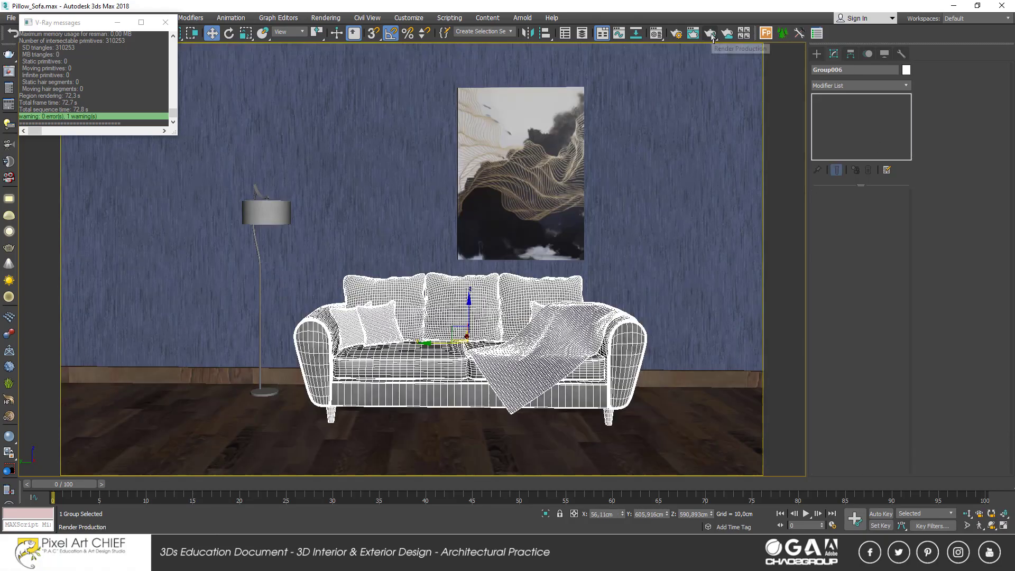
left_click(710, 35)
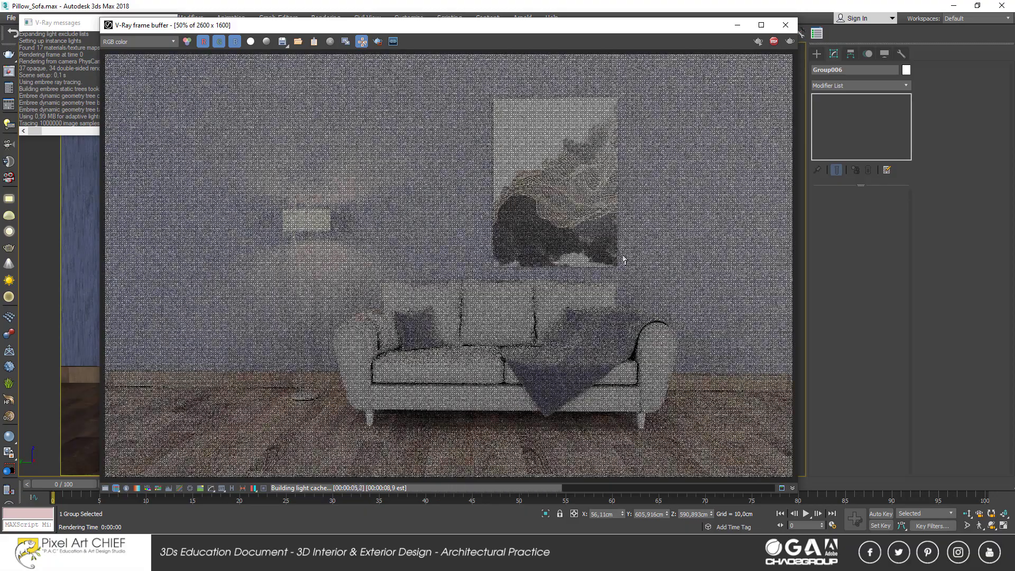
left_click(774, 42)
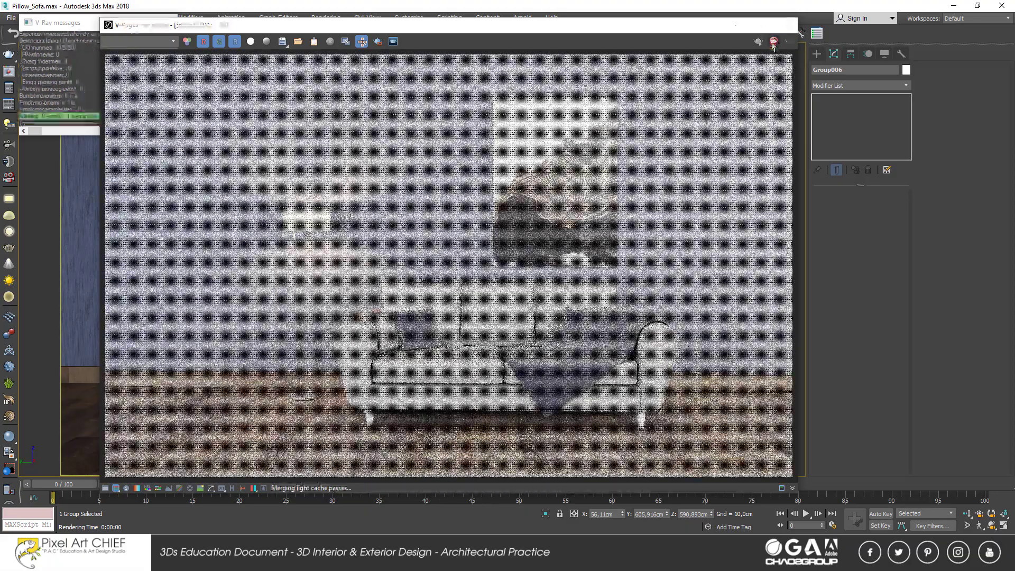
left_click(785, 25)
- Re-render only a region around the floor lamp from PhysCamera001, then turn Region Render off
key("h")
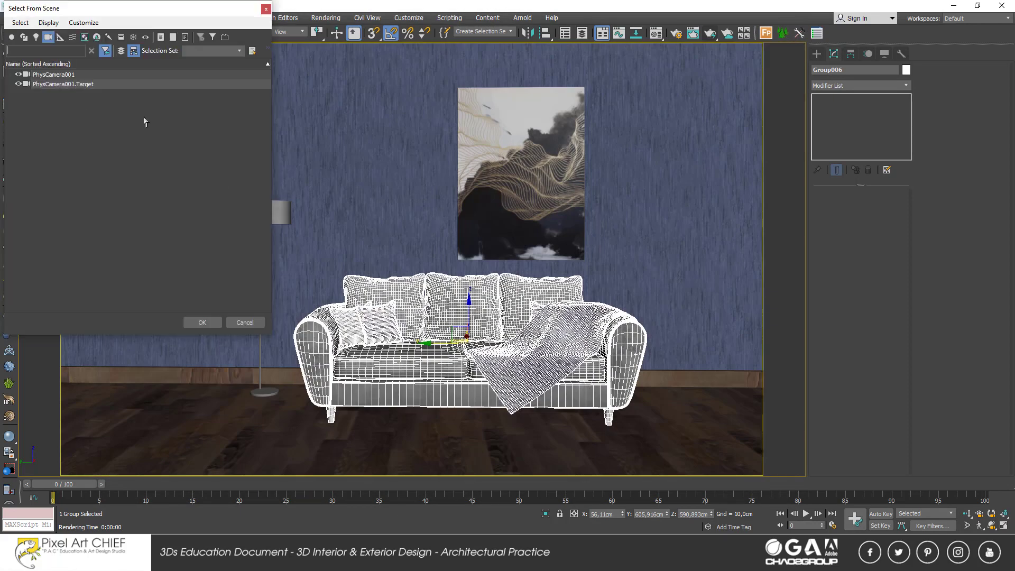
double_click(111, 75)
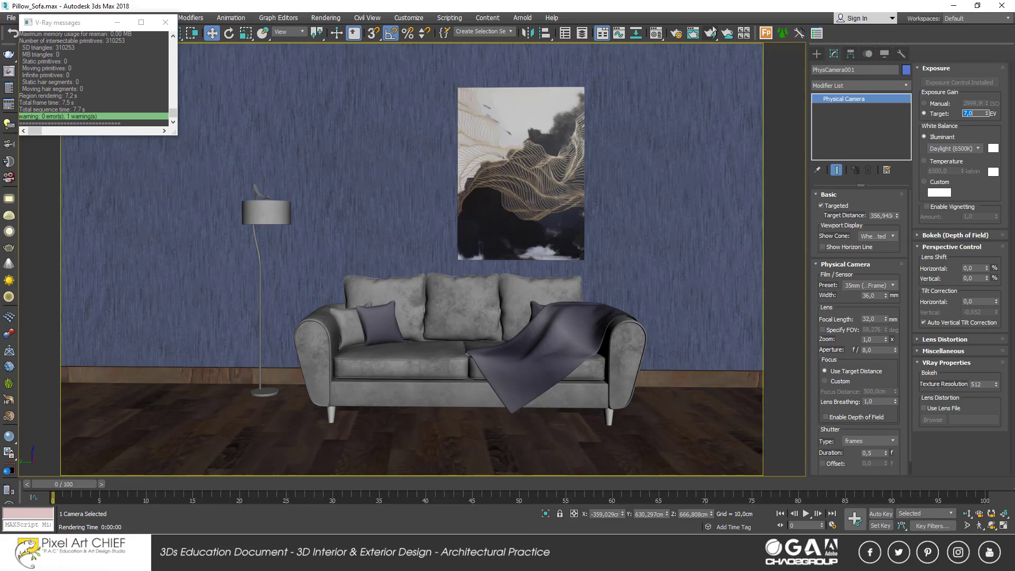
left_click(710, 33)
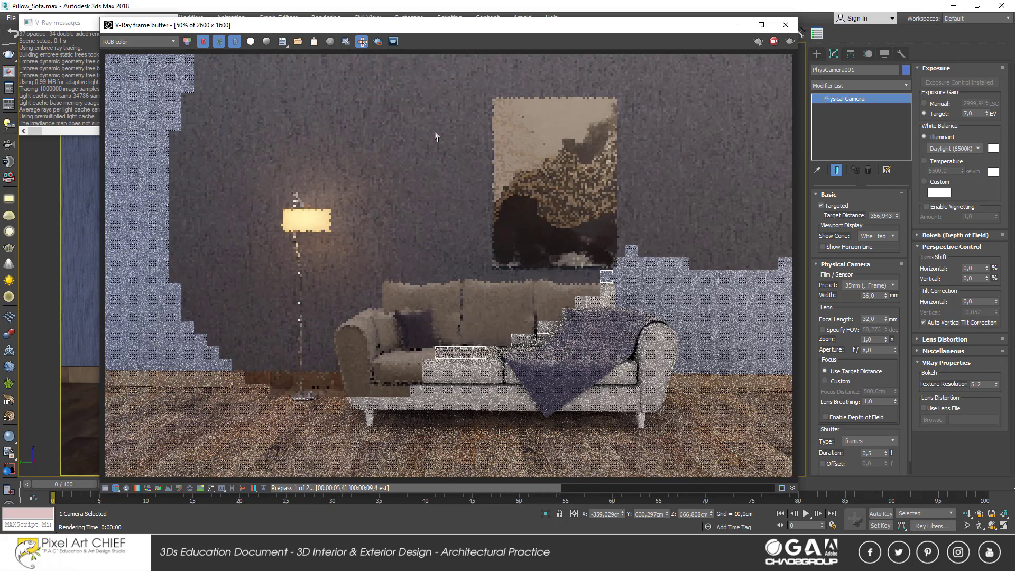
left_click(774, 42)
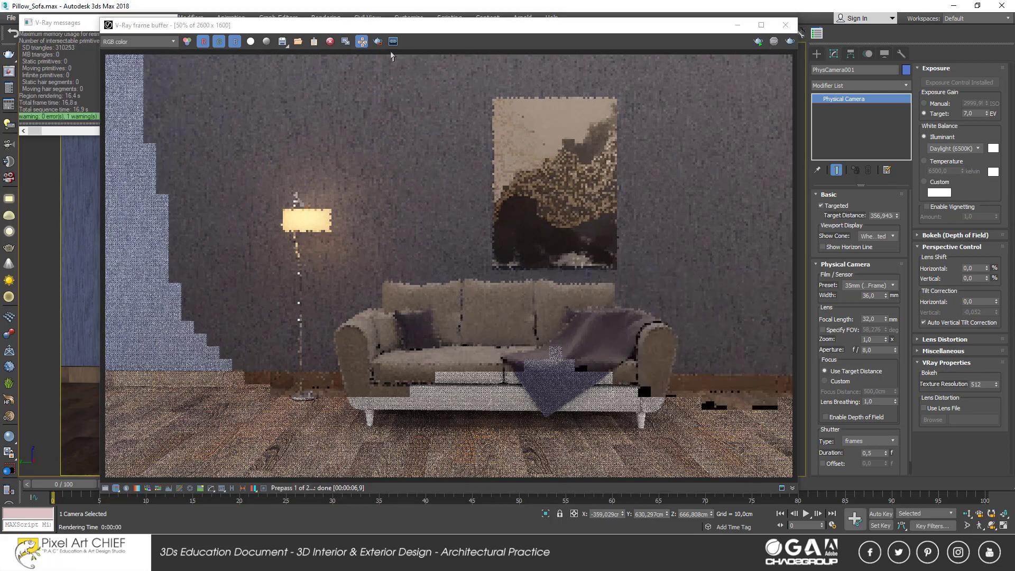
left_click_drag(249, 175, 356, 292)
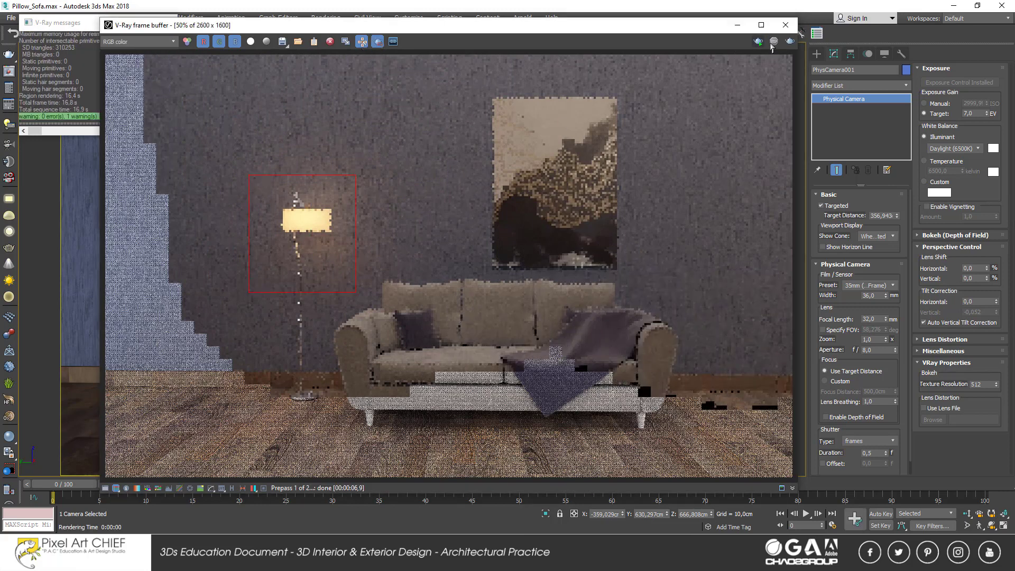
left_click(790, 42)
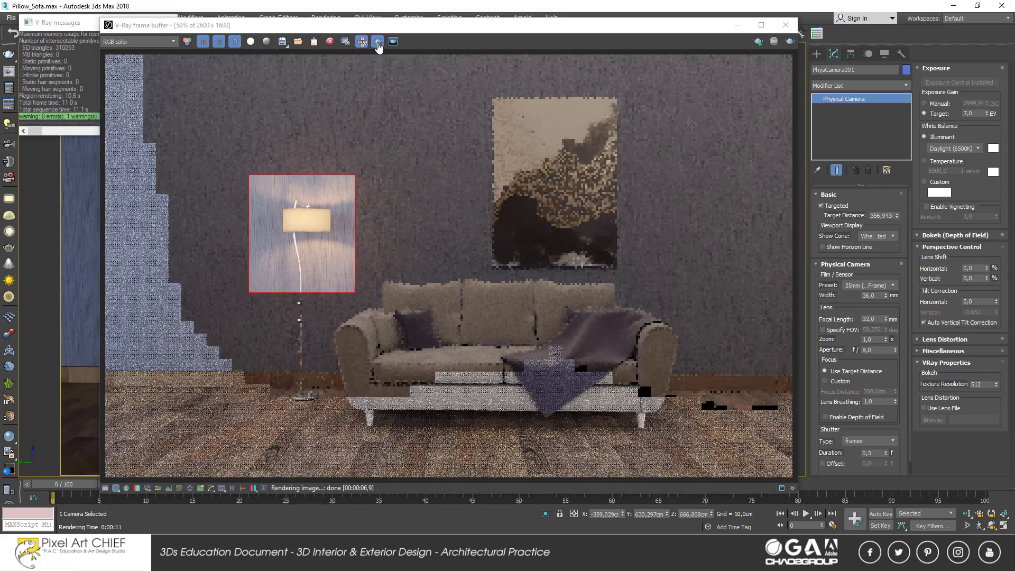
left_click(377, 42)
- Close the frame buffer and select objects around the floor lamp and sofa
left_click(785, 25)
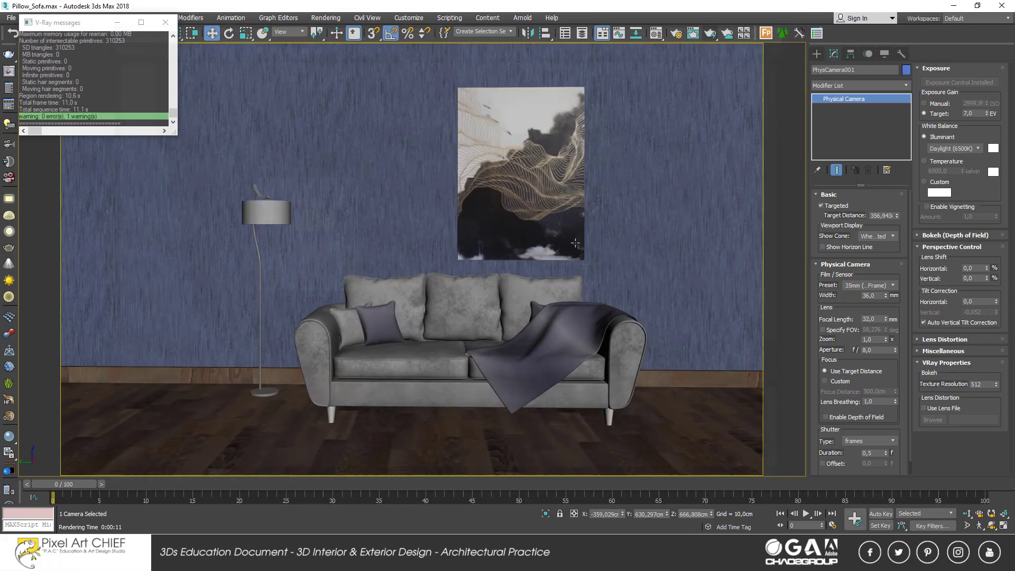
key("h")
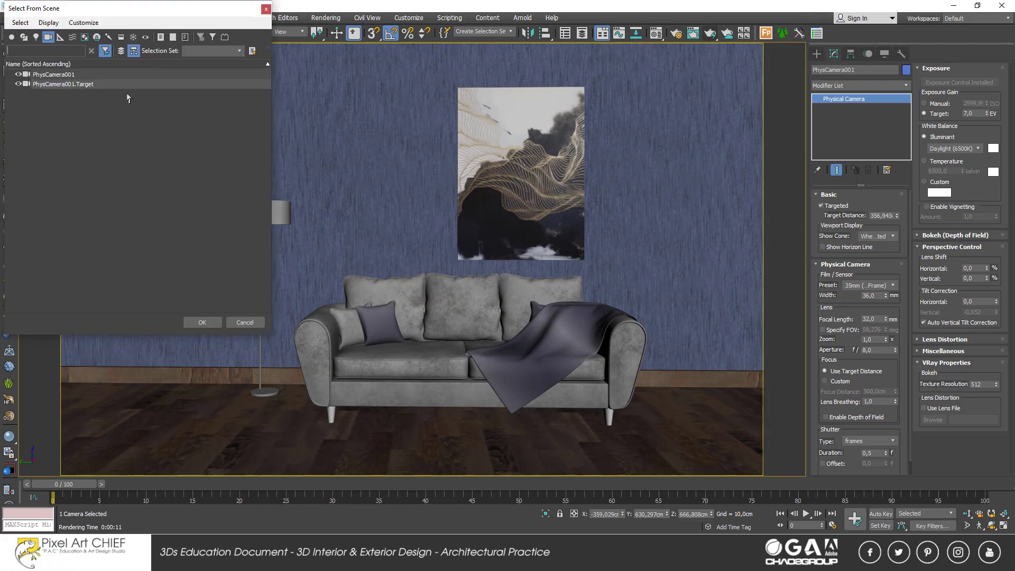
double_click(118, 82)
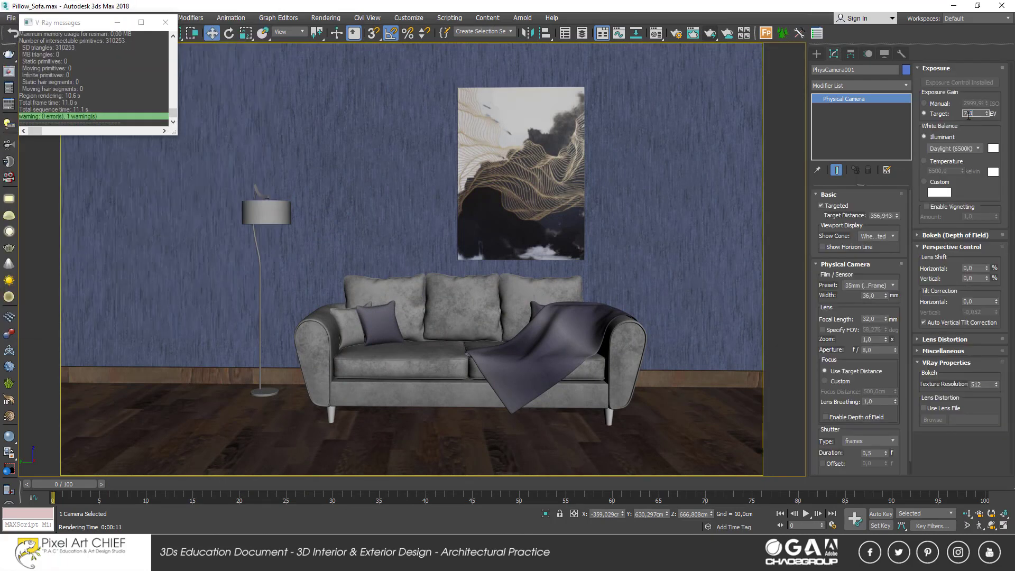
left_click(975, 113)
type("7,3")
left_click(270, 212)
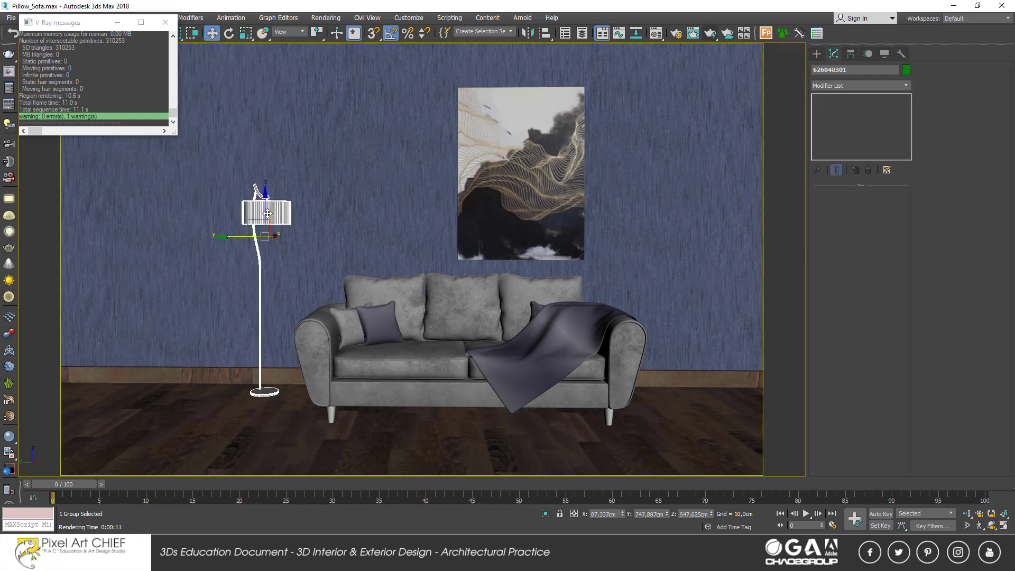
key("ctrl+z")
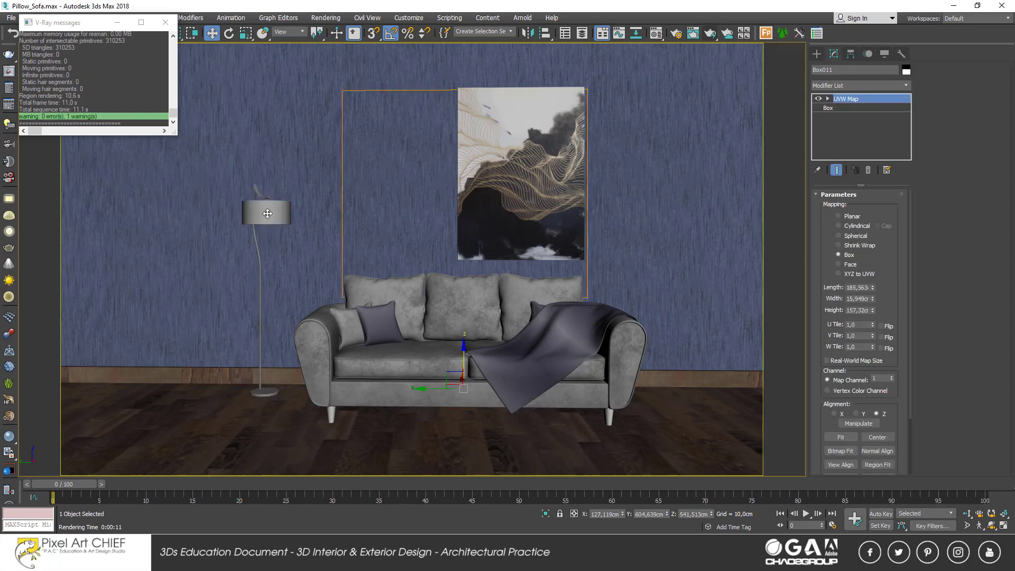
left_click(268, 212)
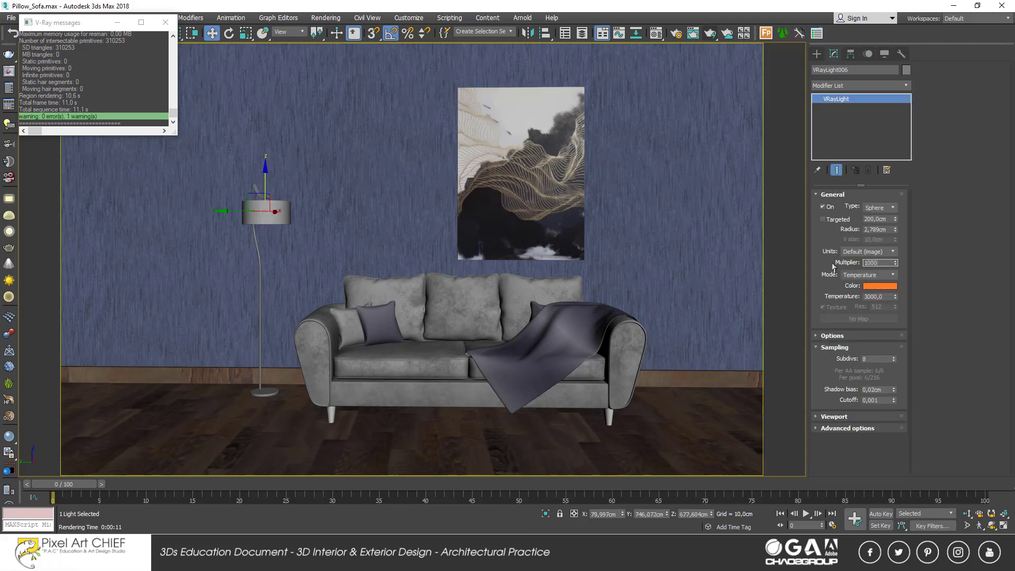
left_click(550, 381)
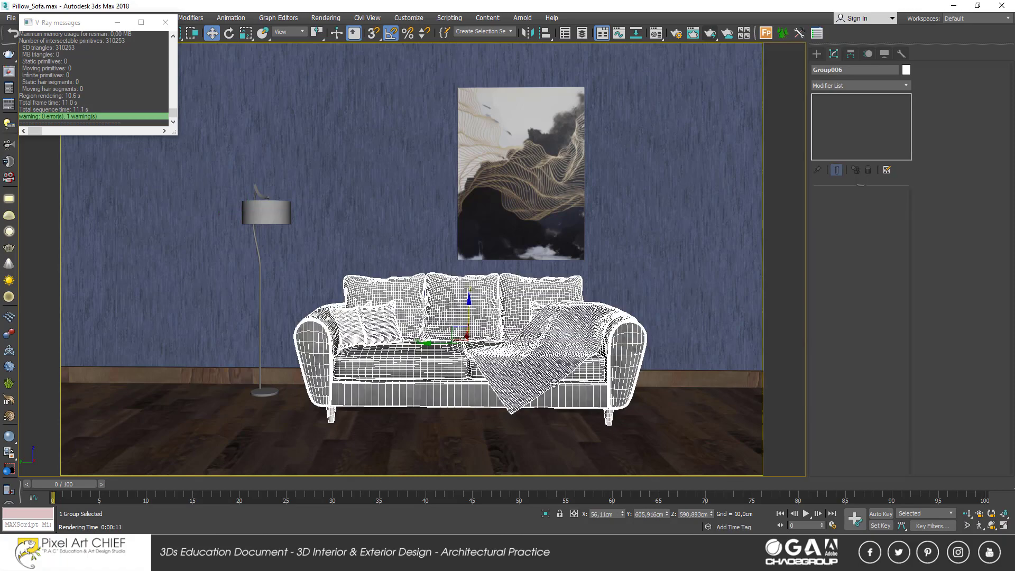
- Set the left and right plane lights' multiplier to 10, then deselect
key("p")
scroll(571, 383, "down", 3)
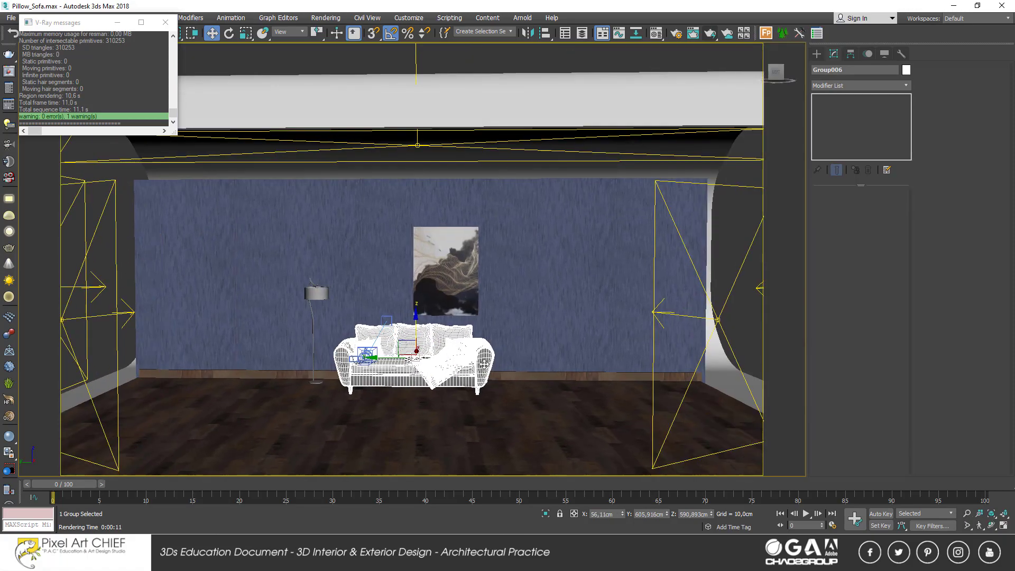
mouse_move(571, 383)
middle_mouse_down("alt")
mouse_move(538, 387)
mouse_move(517, 370)
middle_mouse_up("alt")
left_click(653, 302)
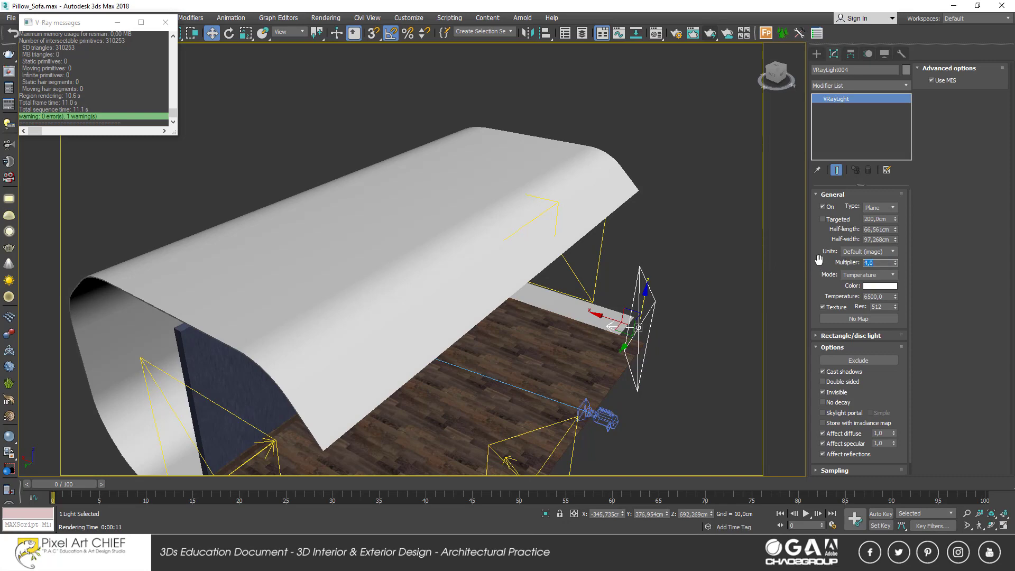
scroll(633, 358, "down", 3)
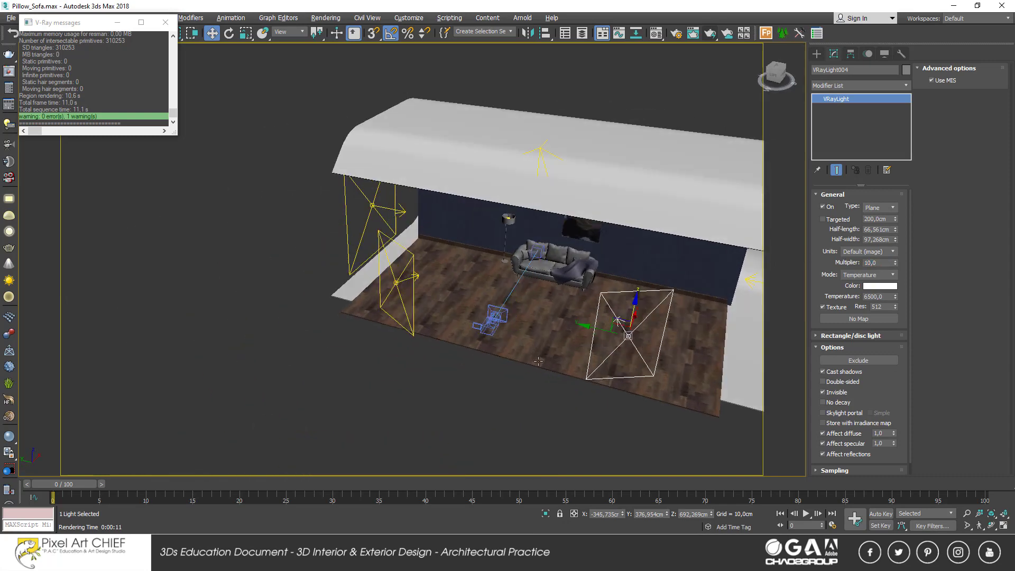
middle_click_drag(633, 358, 368, 267, "alt")
left_click(408, 231)
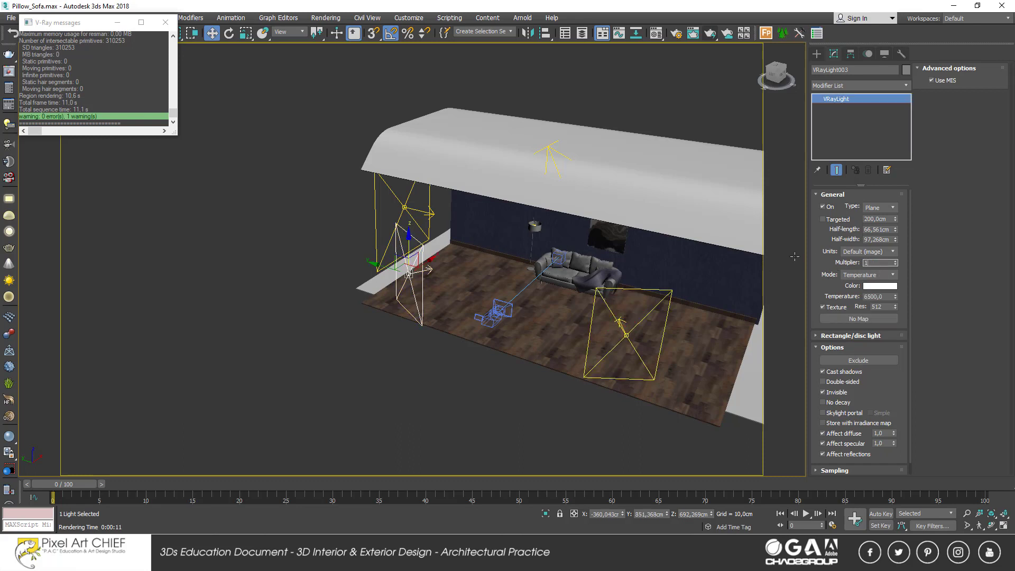
type("0")
key("Return")
left_click(443, 405)
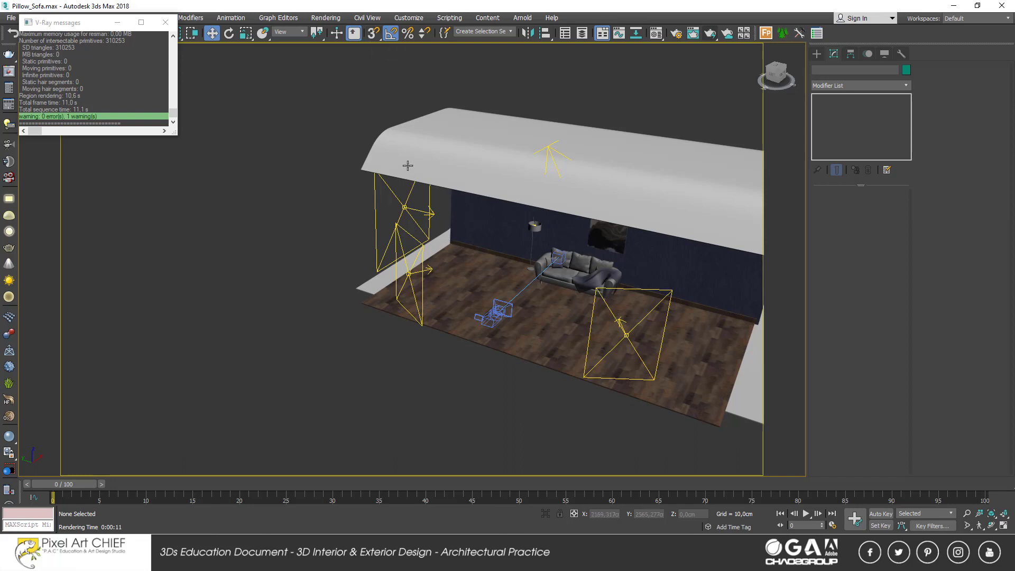
- Re-render the front camera view with the brighter side lights, then return to a perspective overview
key("8")
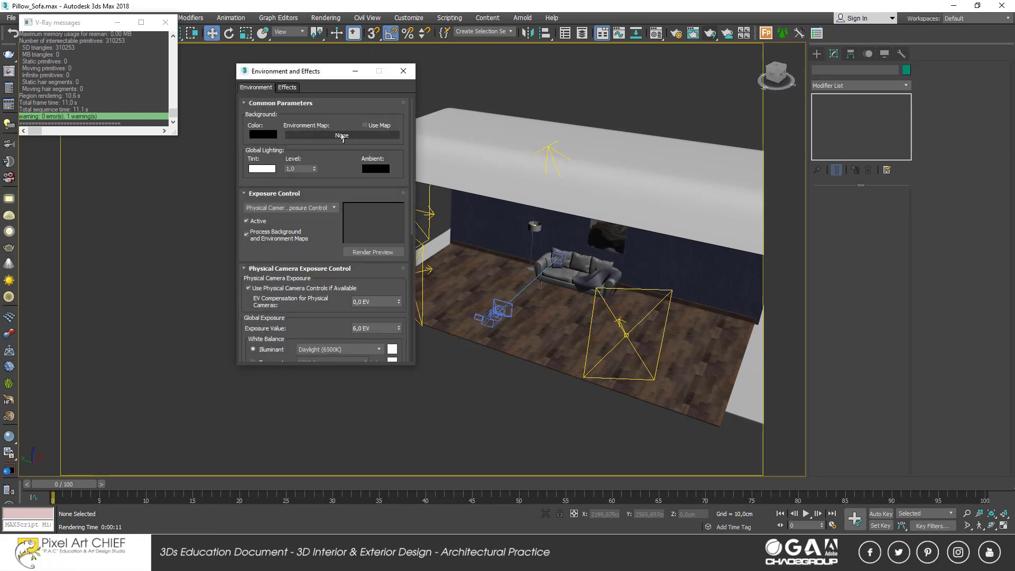
left_click(403, 70)
key("c")
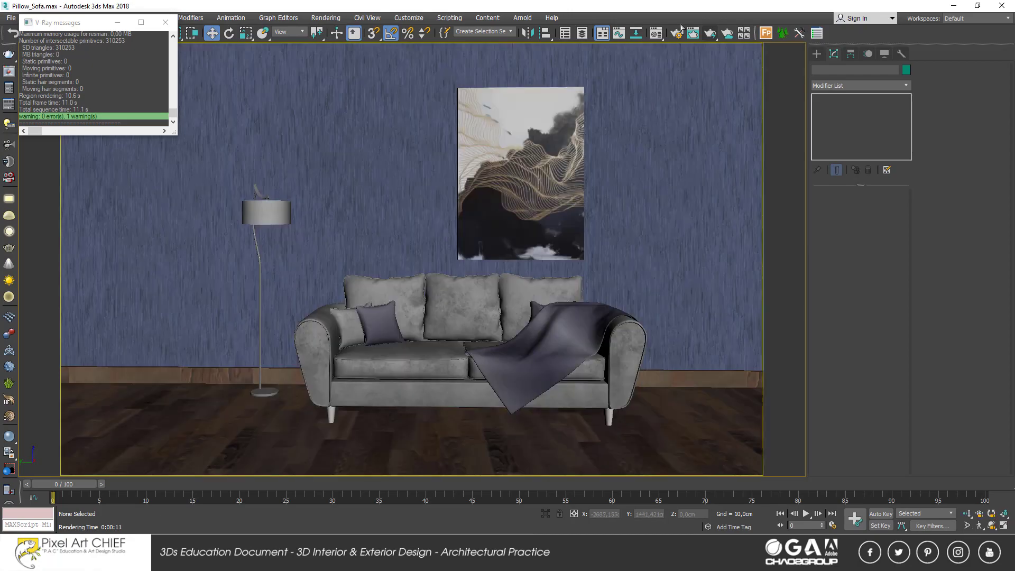
left_click(711, 35)
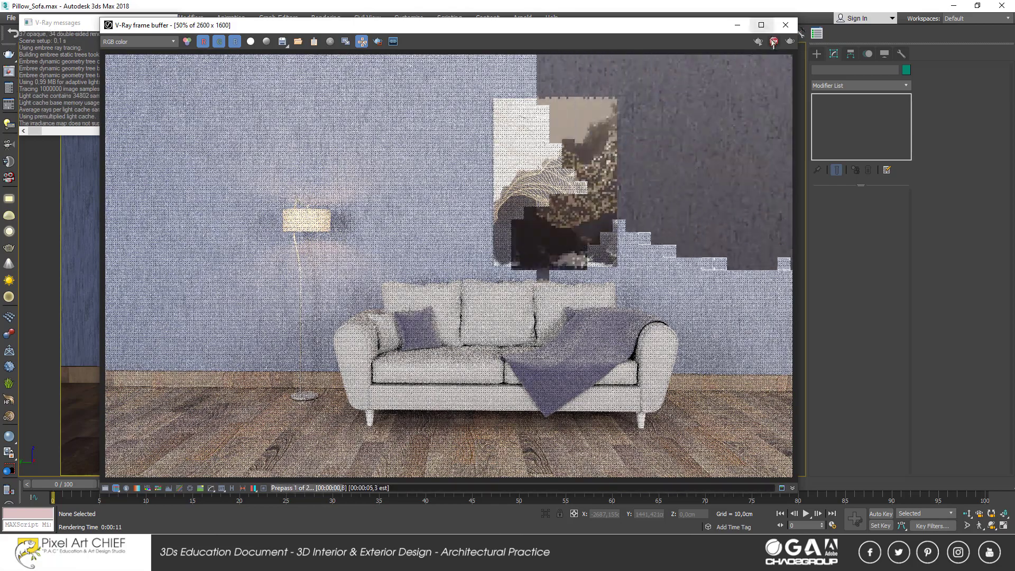
left_click(785, 25)
key("p")
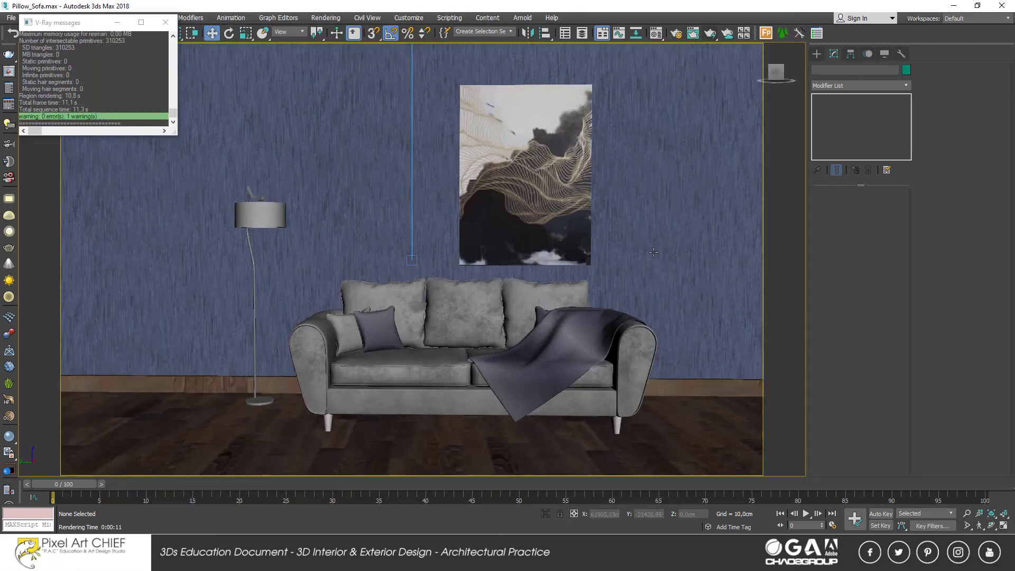
scroll(642, 265, "down", 5)
middle_click_drag(642, 264, 312, 268, "alt")
- Set VRayLight003 and VRayLight004 multipliers to 7, then frame the room in the Left view
left_click(290, 257)
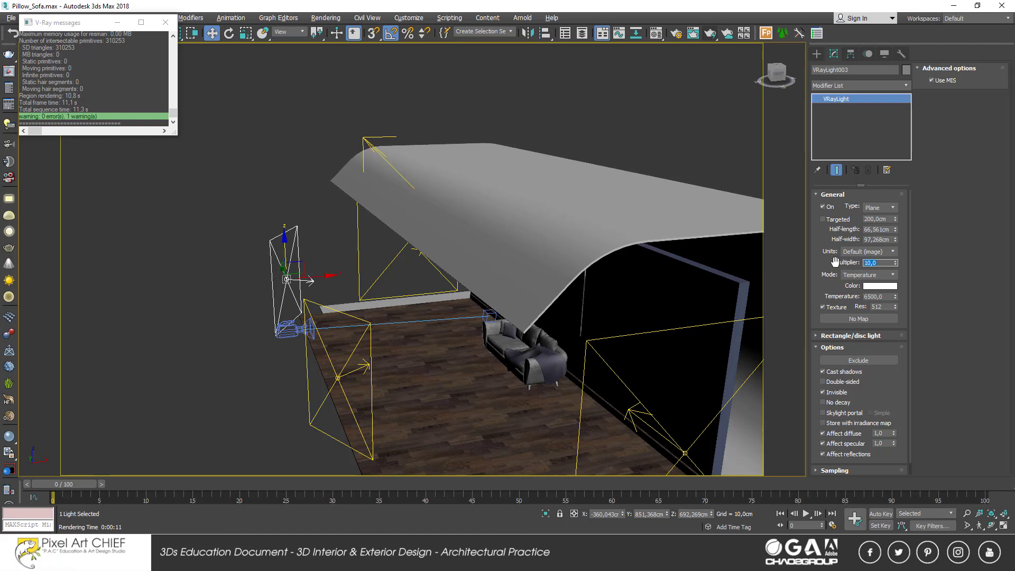
type("7")
left_click(307, 385)
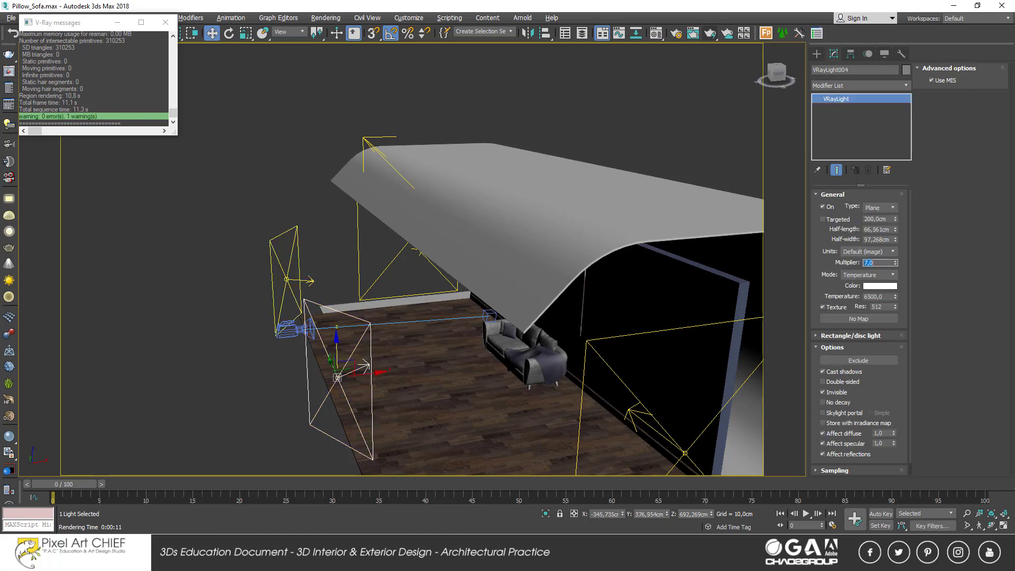
key("l")
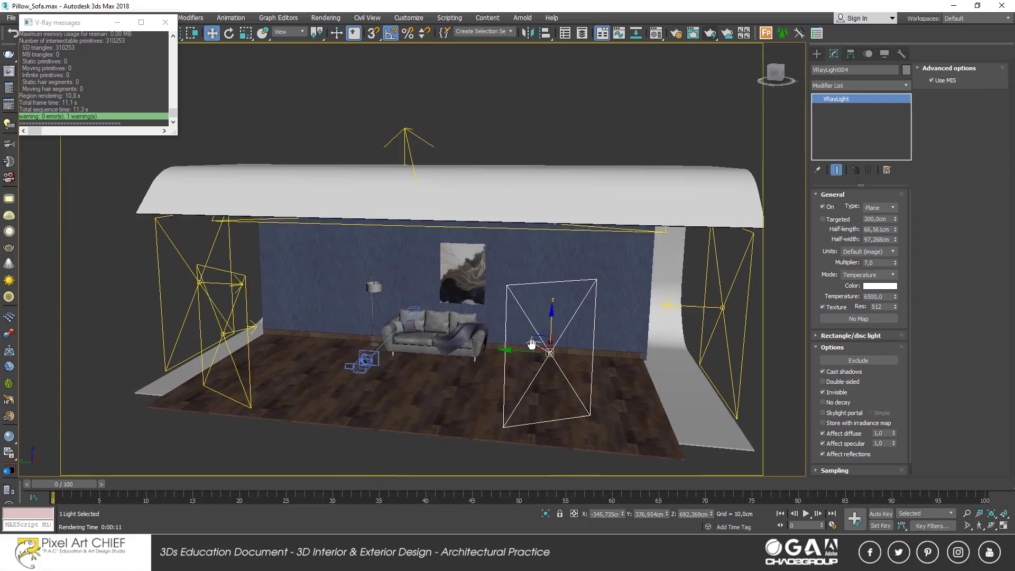
scroll(515, 323, "up", 5)
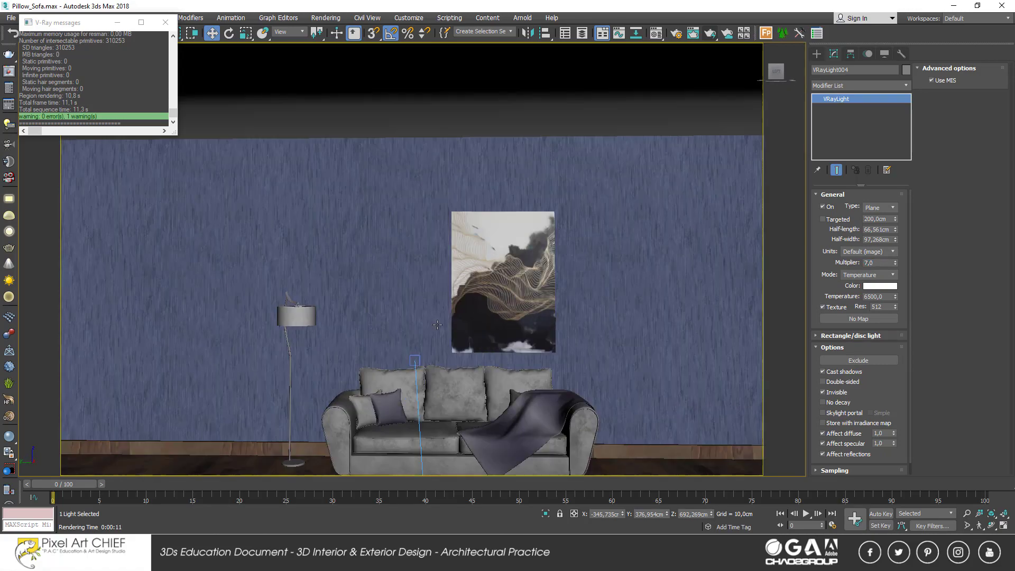
scroll(448, 330, "down", 2)
scroll(488, 350, "up", 2)
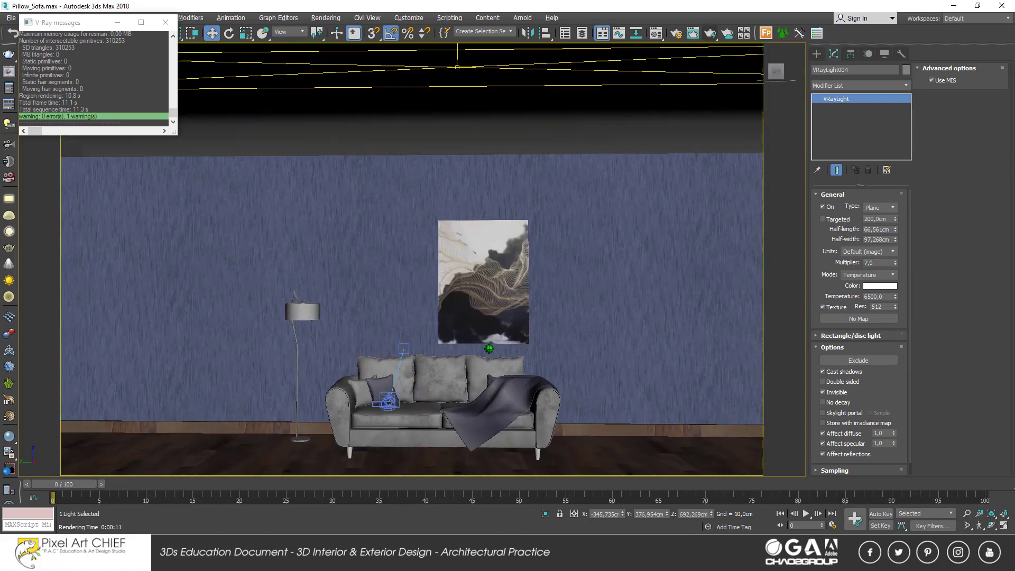
scroll(455, 350, "up", 2)
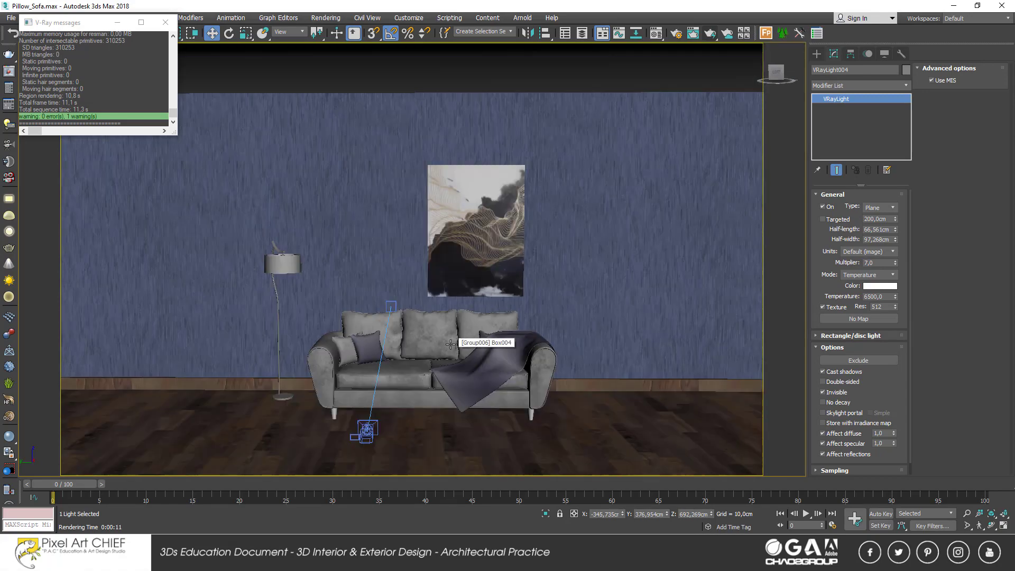
mouse_move(450, 344)
middle_mouse_down()
mouse_move(435, 368)
mouse_move(452, 341)
middle_mouse_up()
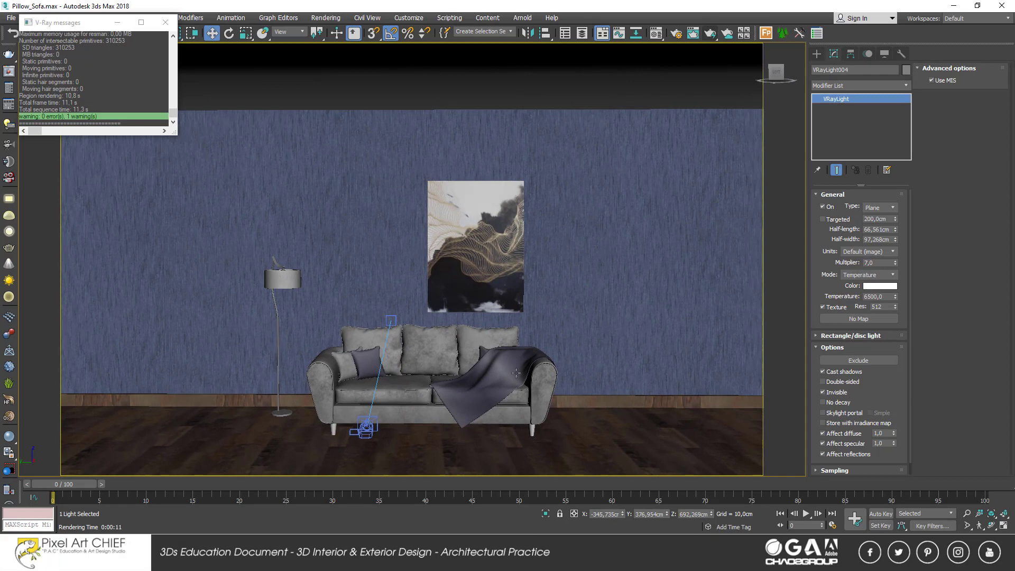
- Create a target photometric light right of the painting, aimed down the wall
left_click(815, 55)
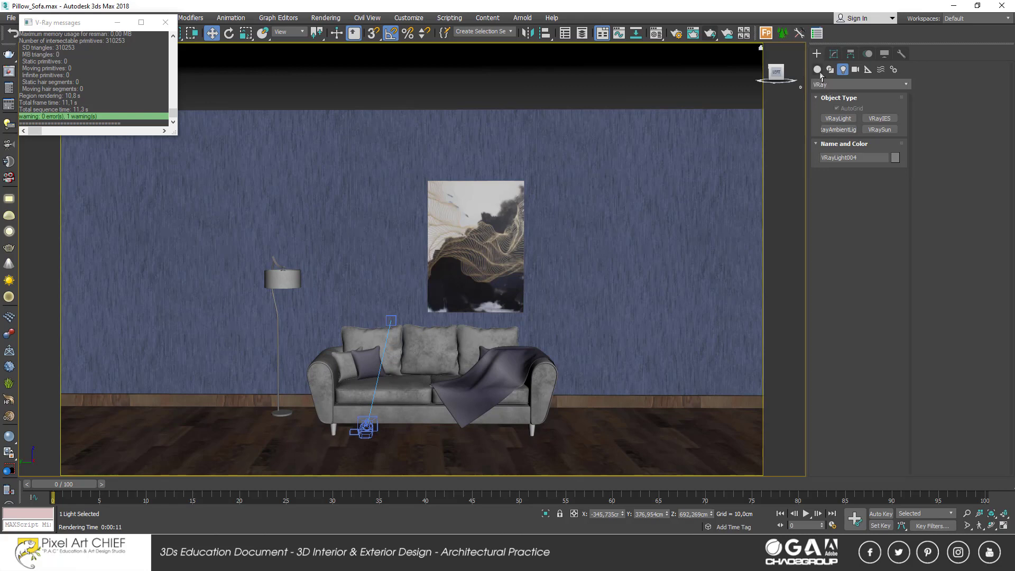
left_click(845, 84)
left_click(832, 92)
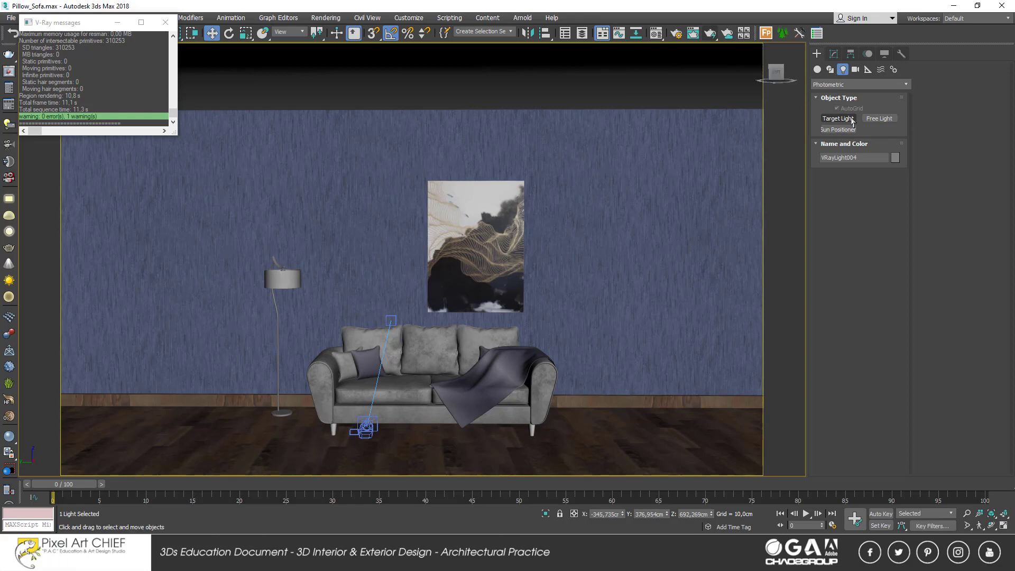
left_click(843, 119)
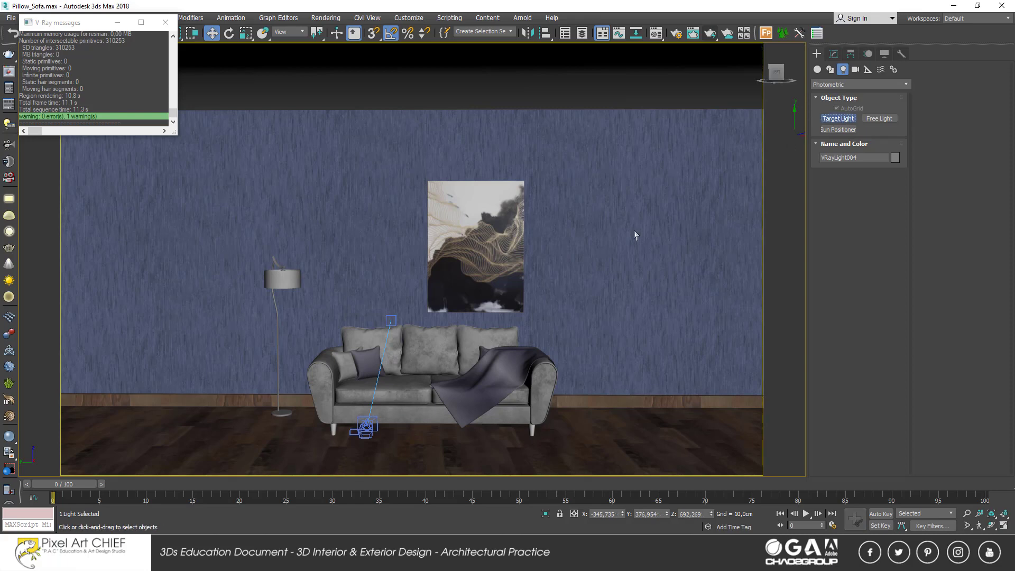
left_click_drag(643, 214, 642, 400)
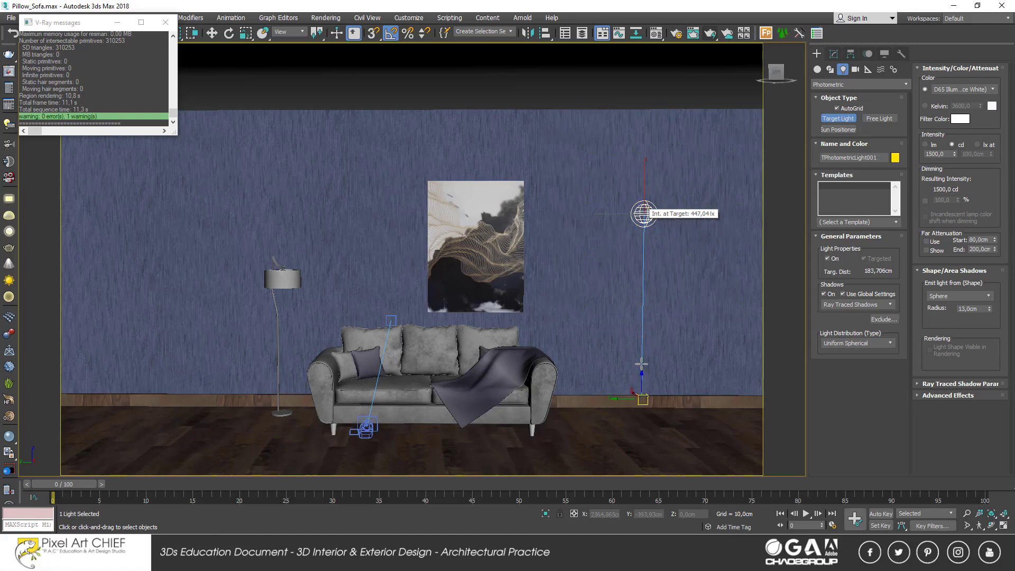
right_click(661, 222)
- Move the photometric light right and up along Z, high on the blue wall
scroll(669, 220, "up", 3)
middle_click_drag(668, 221, 643, 222, "alt")
key("F3")
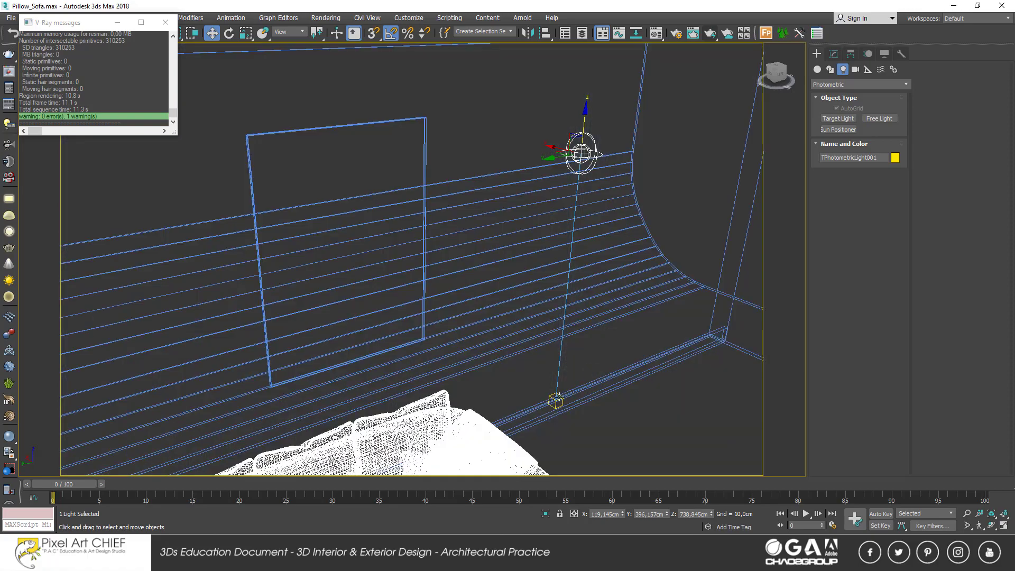
left_click(556, 400)
key("F3")
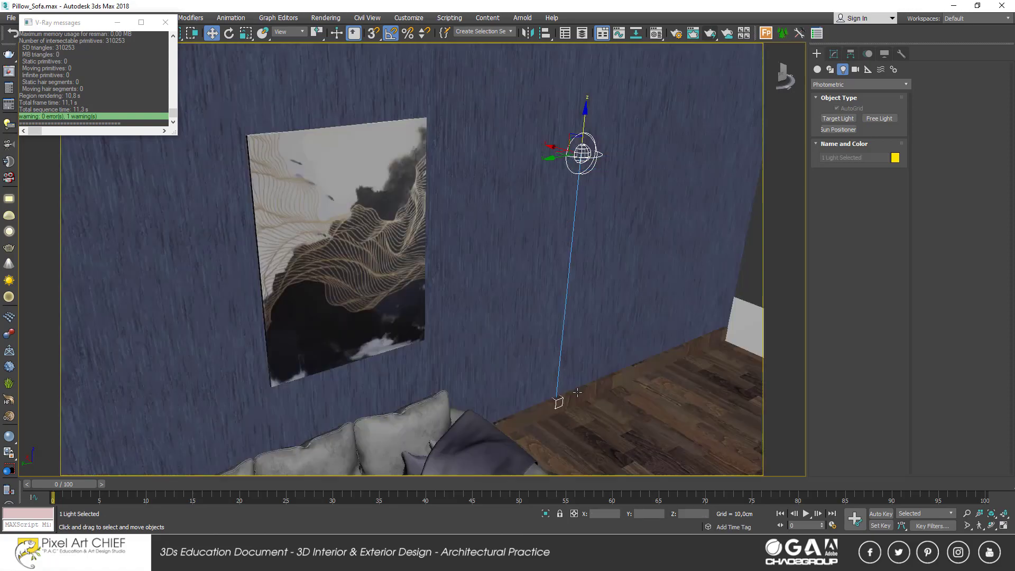
key("shift+z")
key("shift+z")
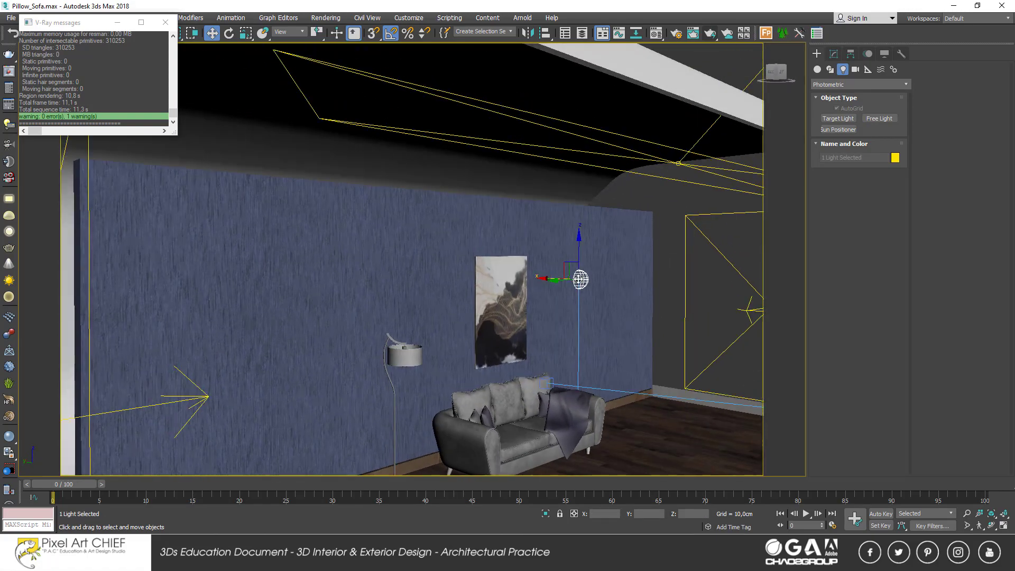
mouse_move(572, 263)
left_mouse_down()
mouse_move(633, 265)
mouse_move(644, 194)
left_mouse_up()
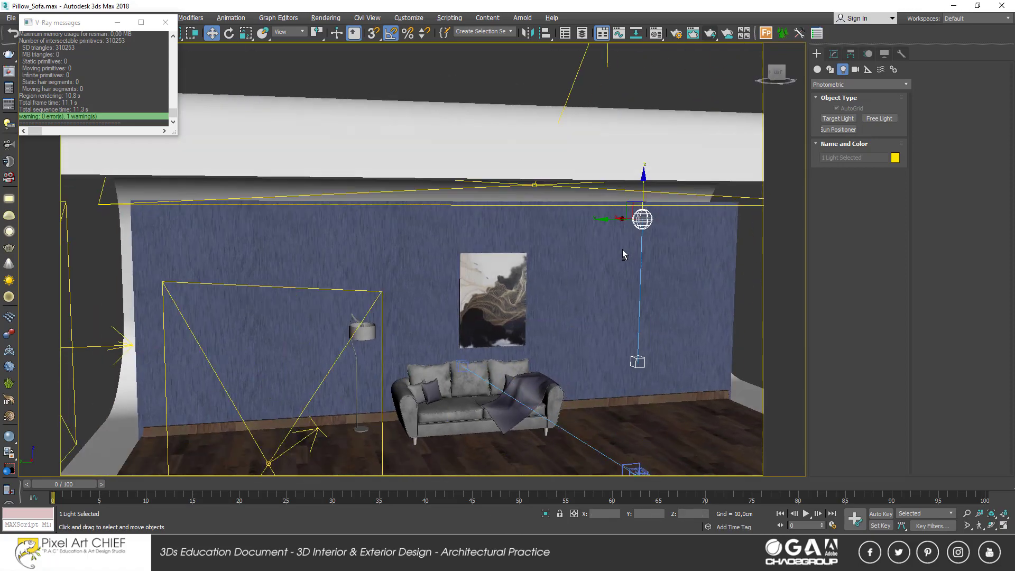
middle_click_drag(623, 249, 654, 244, "alt")
scroll(661, 242, "up", 4)
scroll(650, 241, "down", 1)
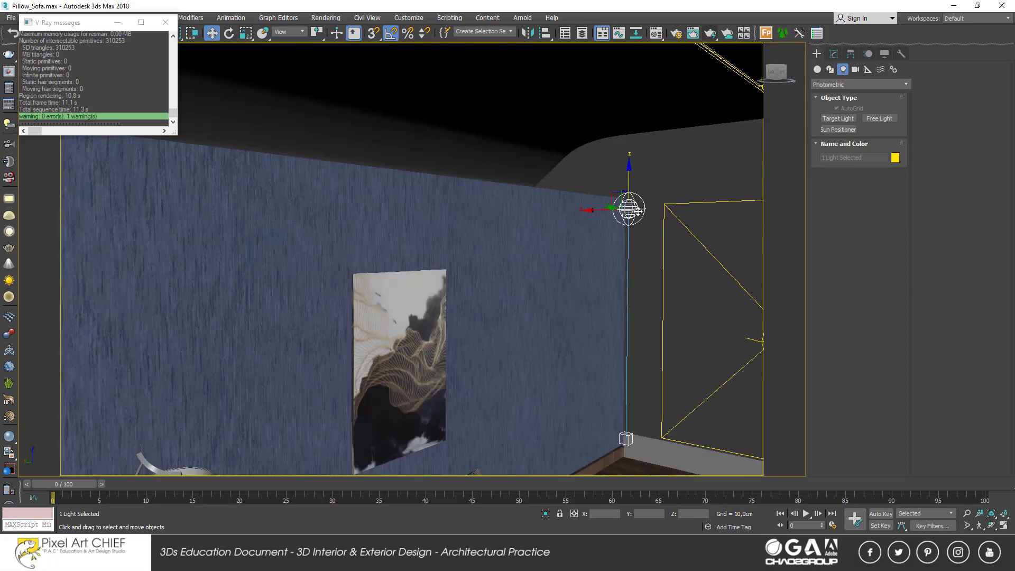
- Give the wall light VRayShadow shadows and a Photometric Web distribution from IES001.IES
left_click(834, 54)
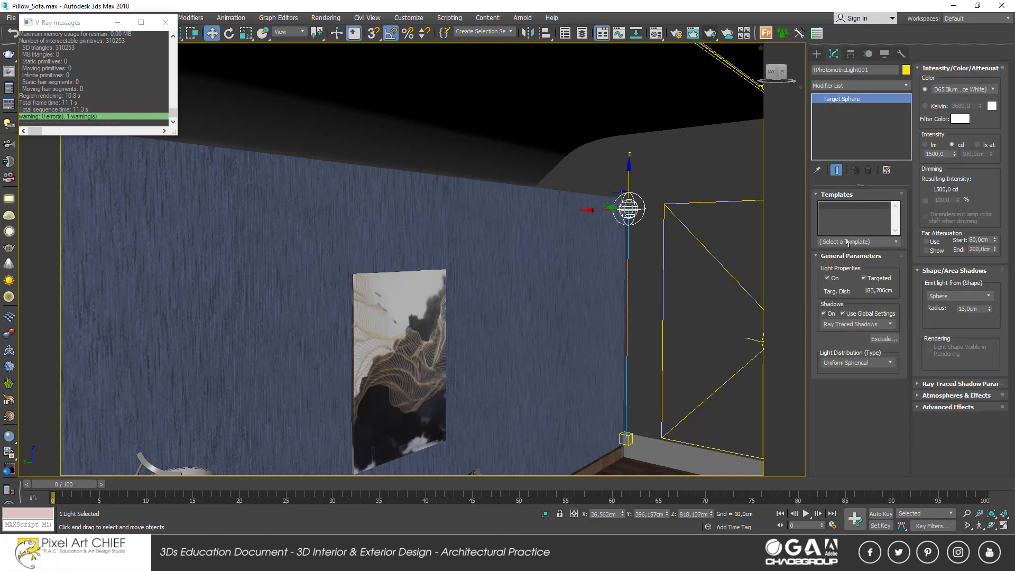
left_click(851, 325)
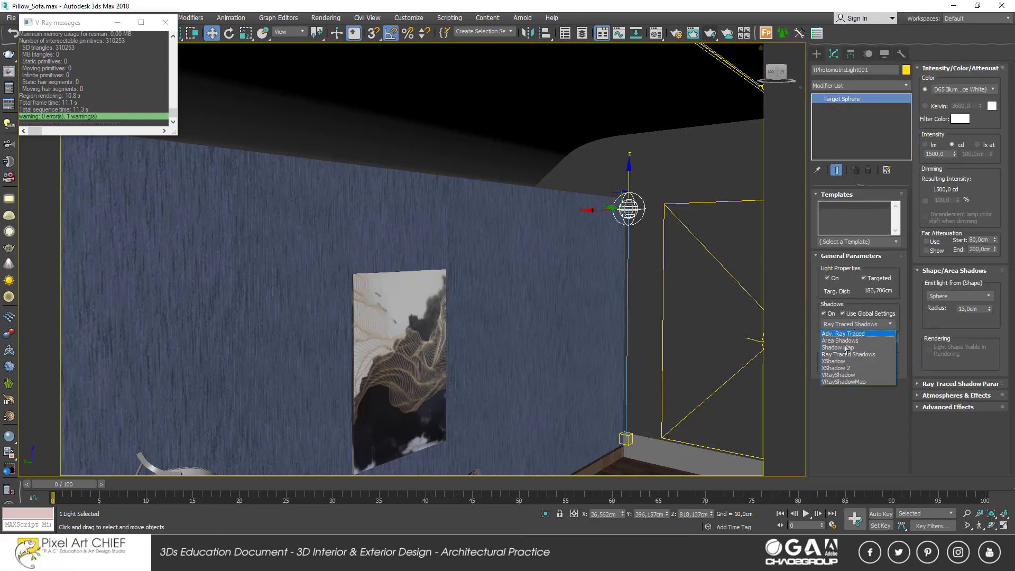
left_click(846, 375)
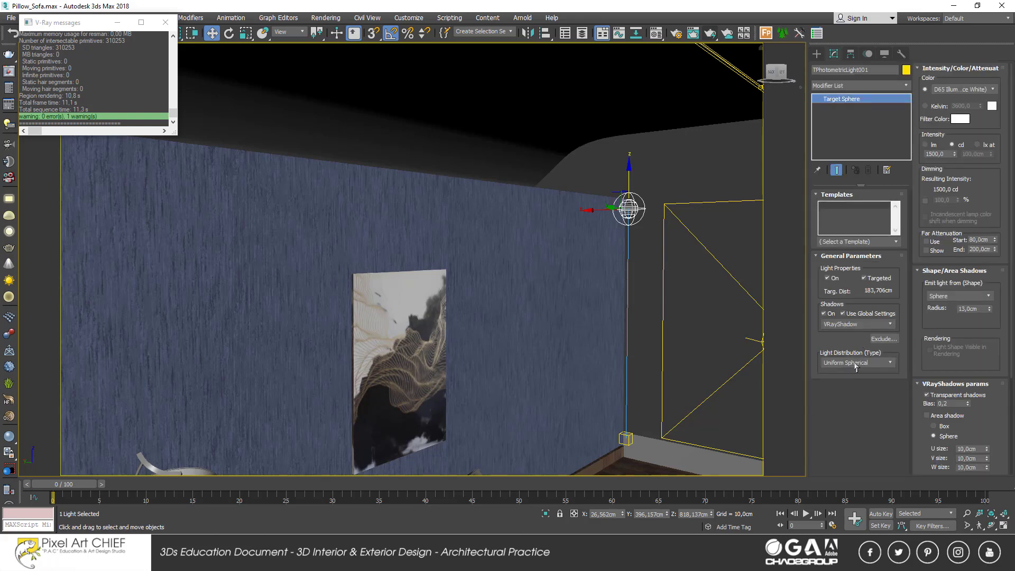
left_click(856, 365)
left_click(849, 372)
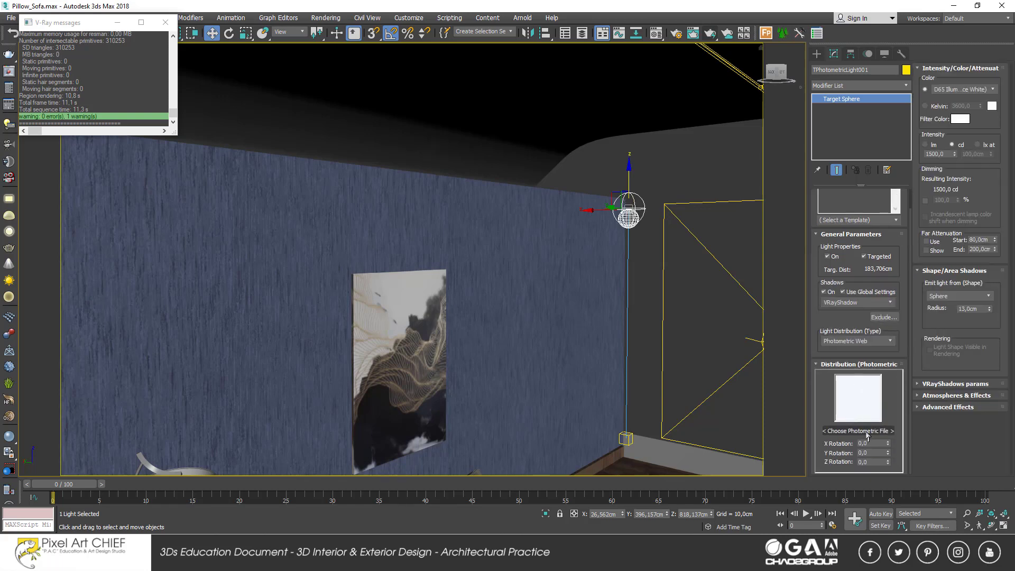
left_click(850, 435)
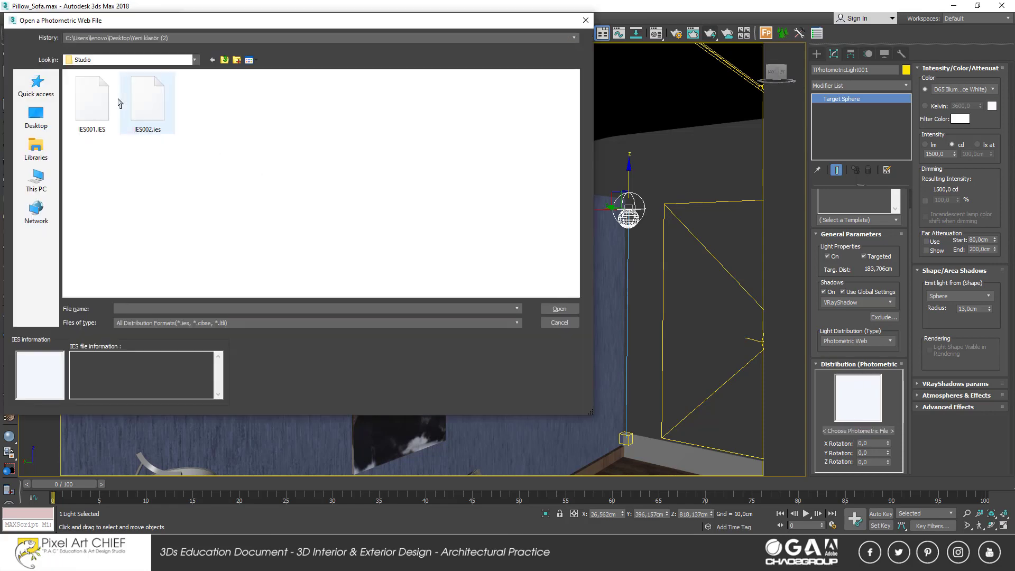
left_click(92, 103)
left_click(559, 308)
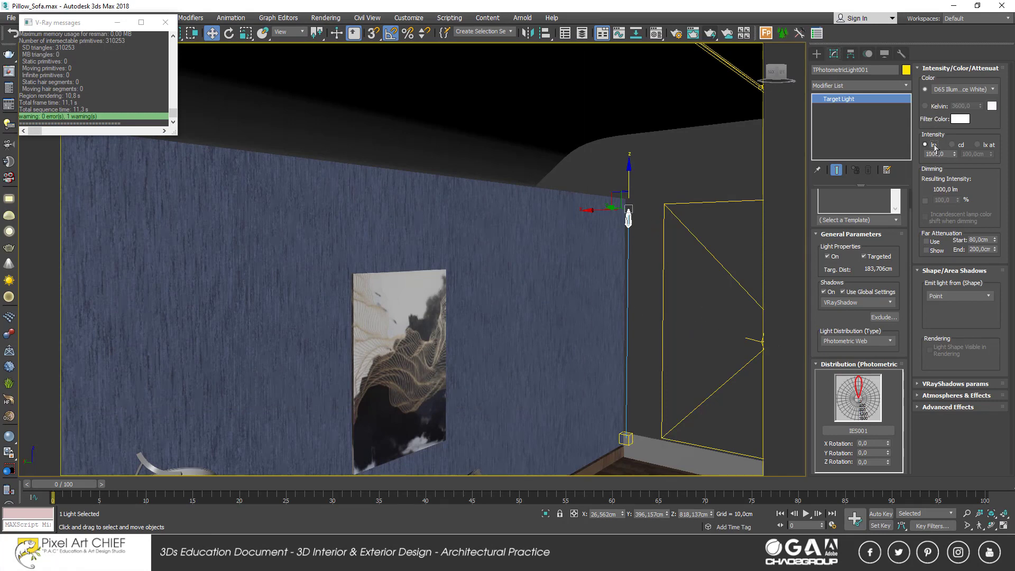
- Set the light intensity to 2000 lm, move it left and tilt it down-left
double_click(946, 153)
key("Return")
mouse_move(627, 424)
middle_mouse_down()
mouse_move(642, 382)
mouse_move(615, 394)
middle_mouse_up()
left_click(640, 397)
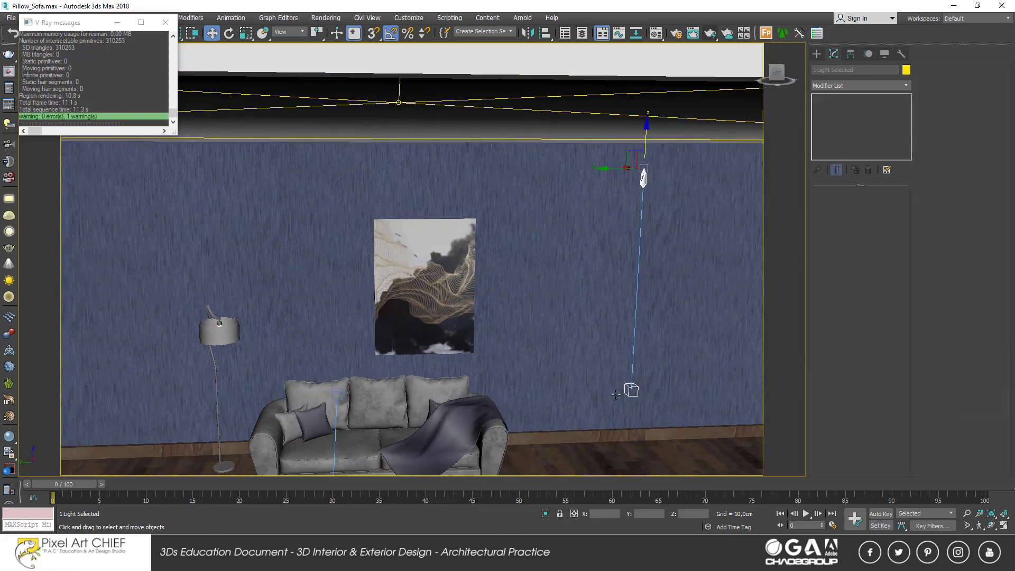
left_click_drag(607, 169, 431, 169)
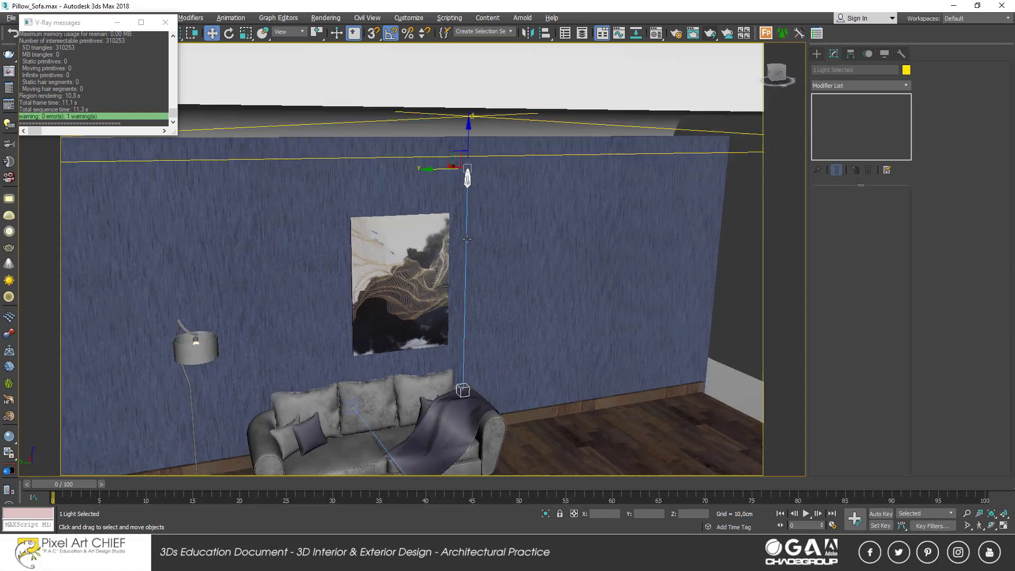
middle_click_drag(431, 169, 496, 155, "alt")
key("e")
mouse_move(496, 155)
left_mouse_down()
mouse_move(484, 158)
mouse_move(453, 68)
left_mouse_up()
key("w")
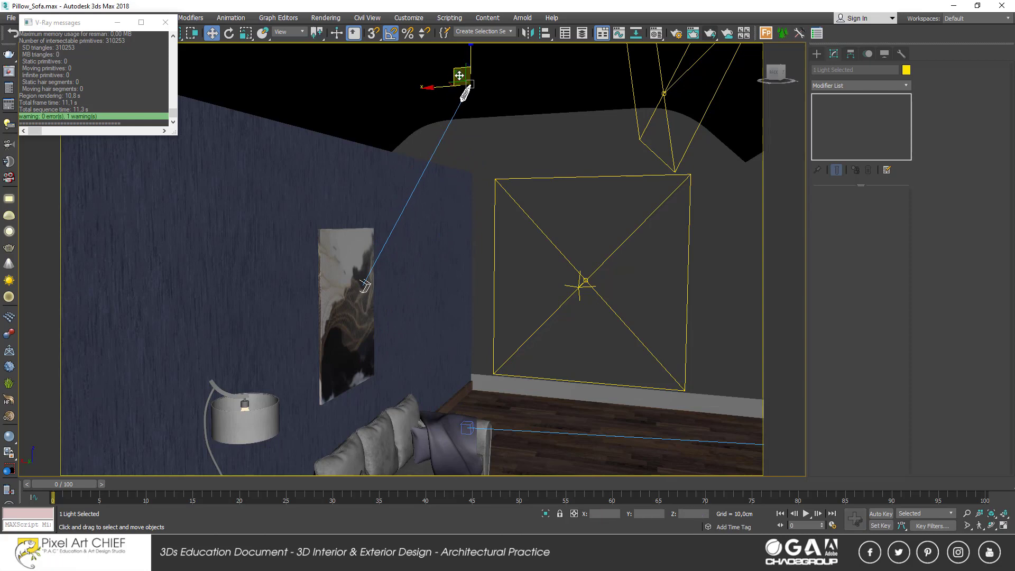
- Make an instanced copy lower on the wall and rotate it -10° about Y toward the floor
left_click_drag(454, 67, 581, 238, "shift")
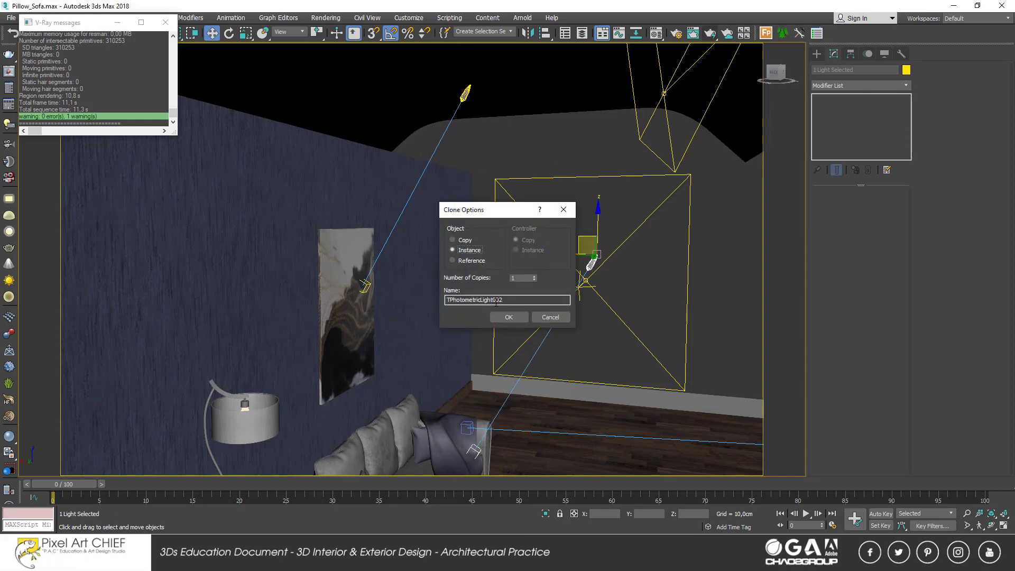
left_click(508, 316)
middle_click_drag(508, 316, 531, 287, "alt")
key("e")
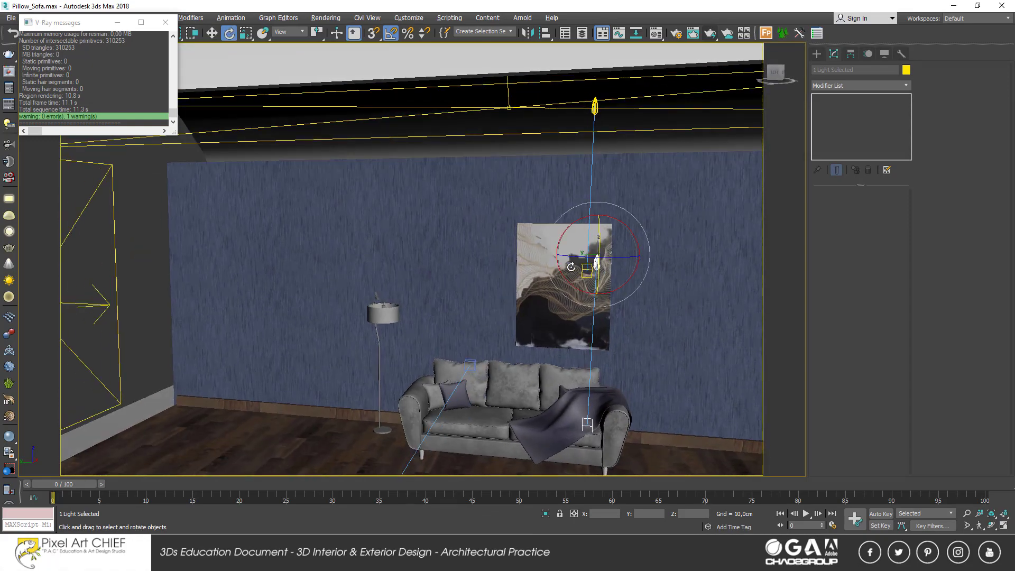
mouse_move(571, 275)
left_mouse_down()
mouse_move(576, 257)
mouse_move(440, 255)
left_mouse_up()
key("w")
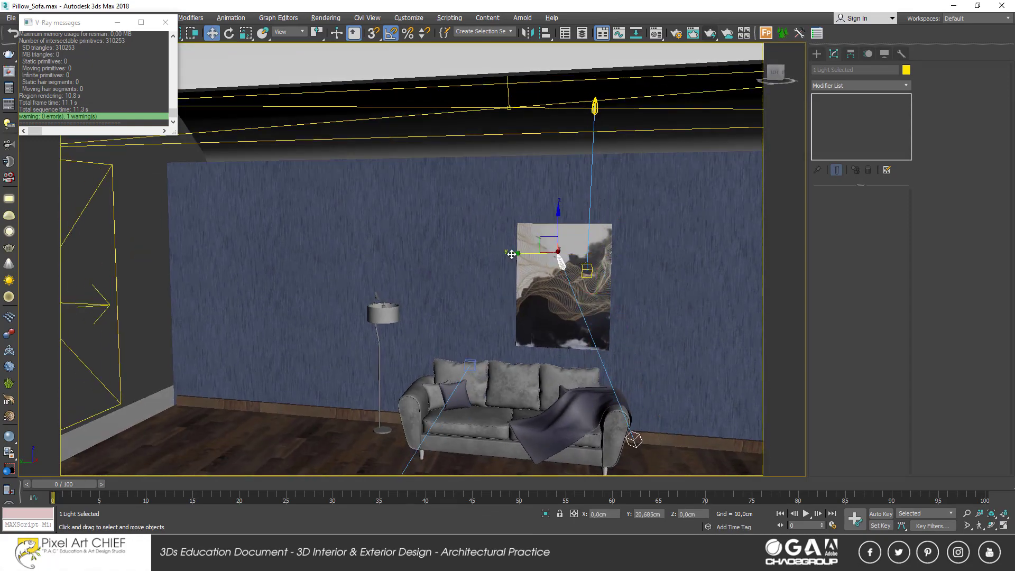
middle_click_drag(496, 302, 476, 285, "alt")
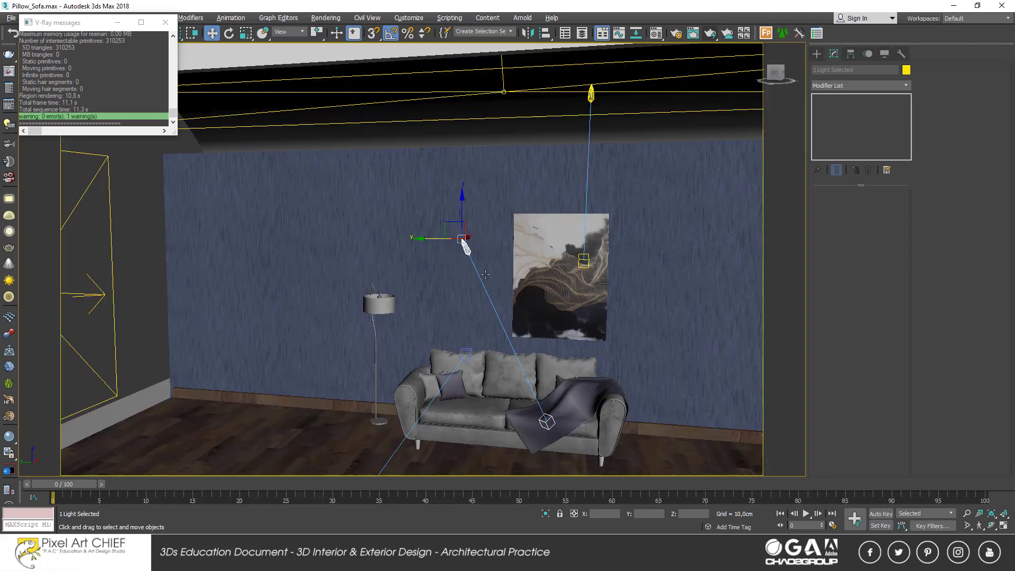
key("e")
mouse_move(449, 221)
left_mouse_down()
mouse_move(456, 214)
mouse_move(475, 240)
mouse_move(277, 230)
mouse_move(316, 235)
mouse_move(346, 142)
mouse_move(344, 167)
mouse_move(378, 178)
left_mouse_up()
key("w")
- Make a second instanced copy and move it down and right above the sofa
key("Return")
key("e")
key("w")
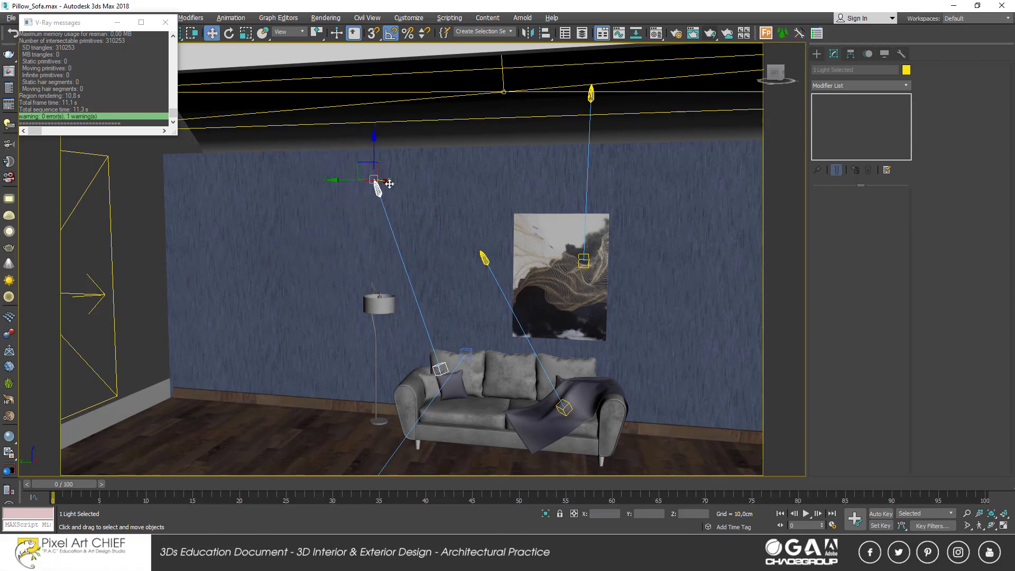
middle_click_drag(378, 178, 357, 168, "alt")
left_click_drag(374, 182, 415, 216)
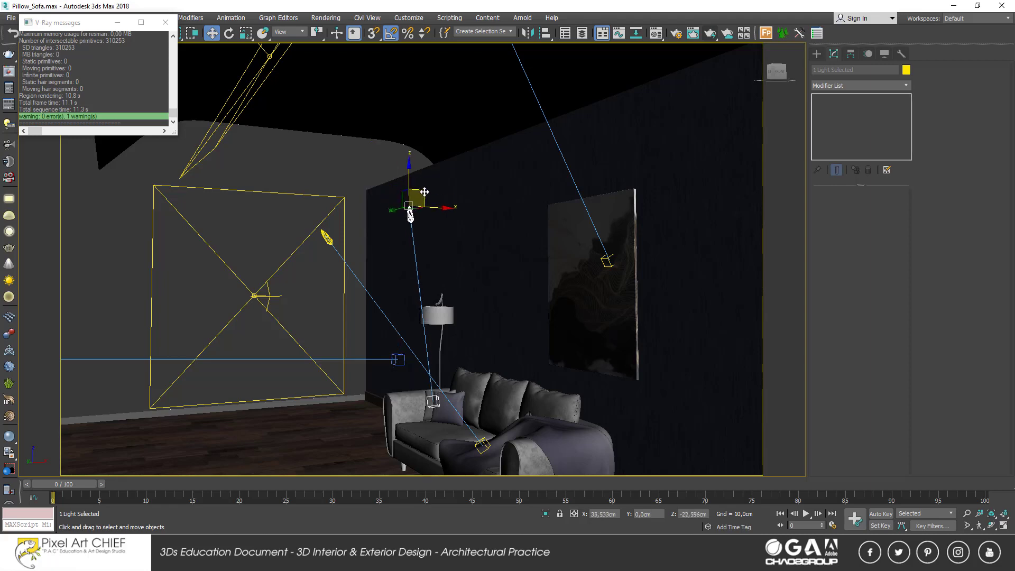
mouse_move(415, 217)
middle_mouse_down("alt")
mouse_move(465, 215)
mouse_move(442, 230)
mouse_move(538, 222)
middle_mouse_up("alt")
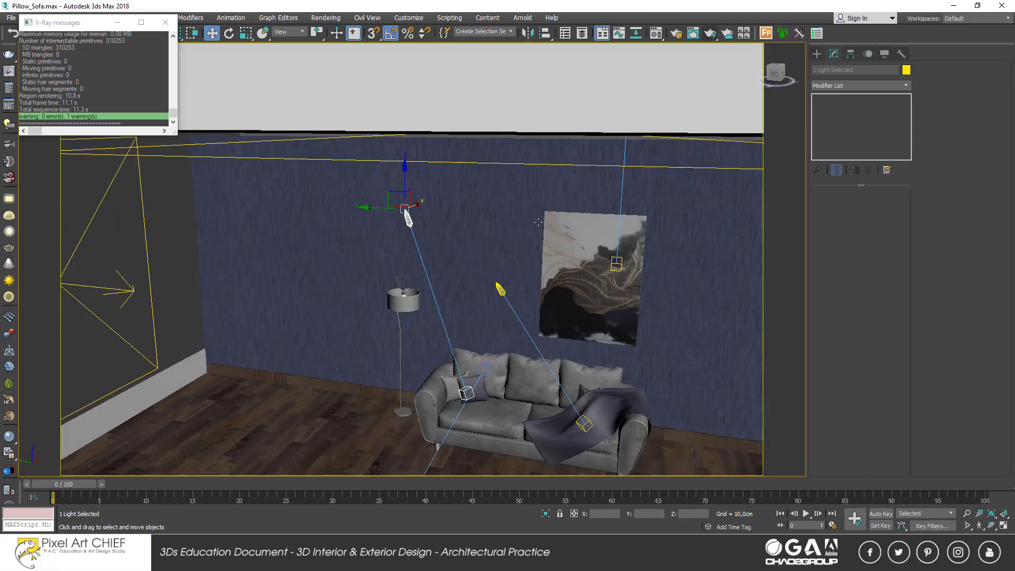
key("F3")
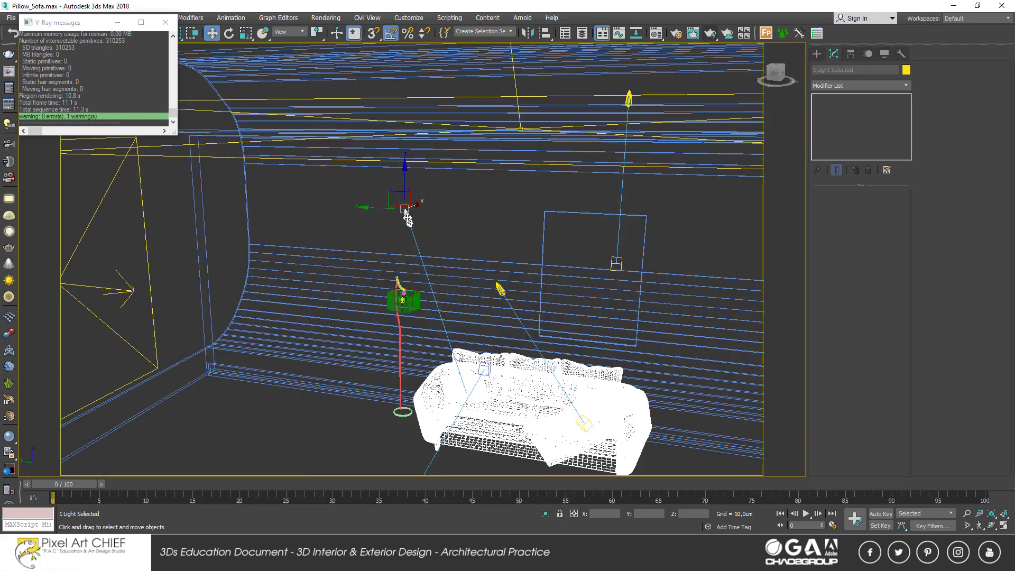
left_click(407, 217)
key("F3")
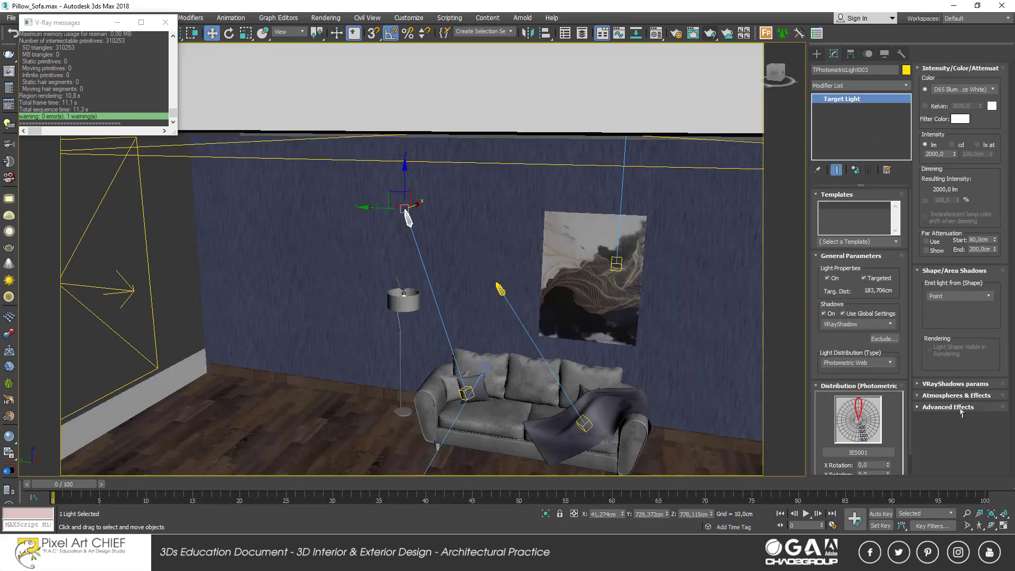
- Shift the light right and make a V-Ray test render from the front camera
left_click(960, 408)
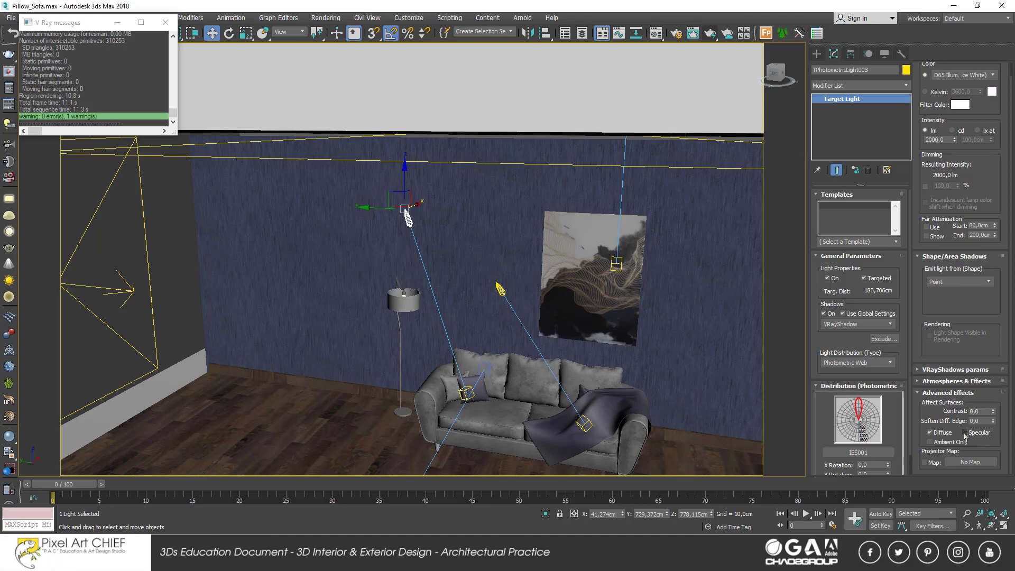
left_click(735, 289)
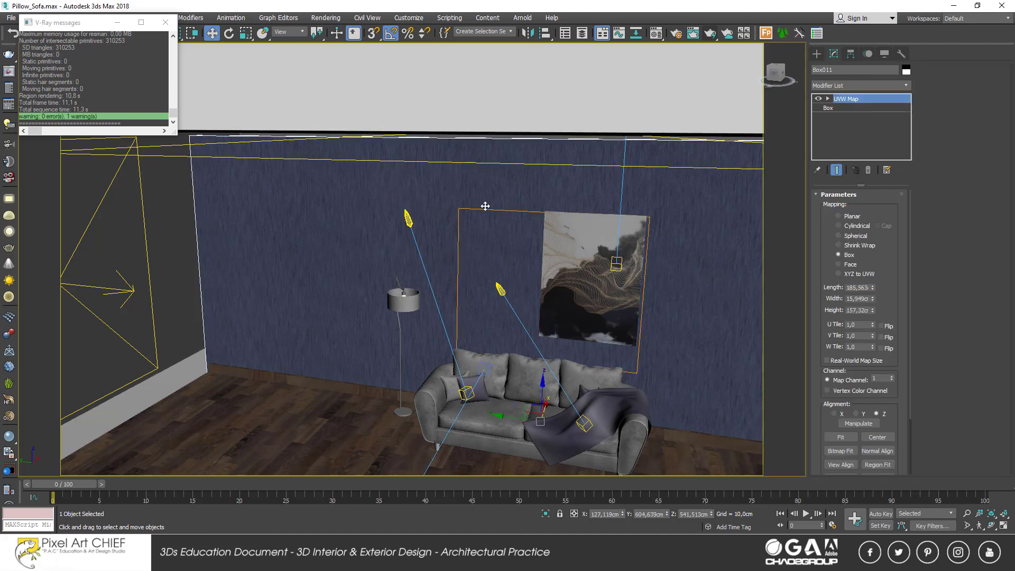
key("c")
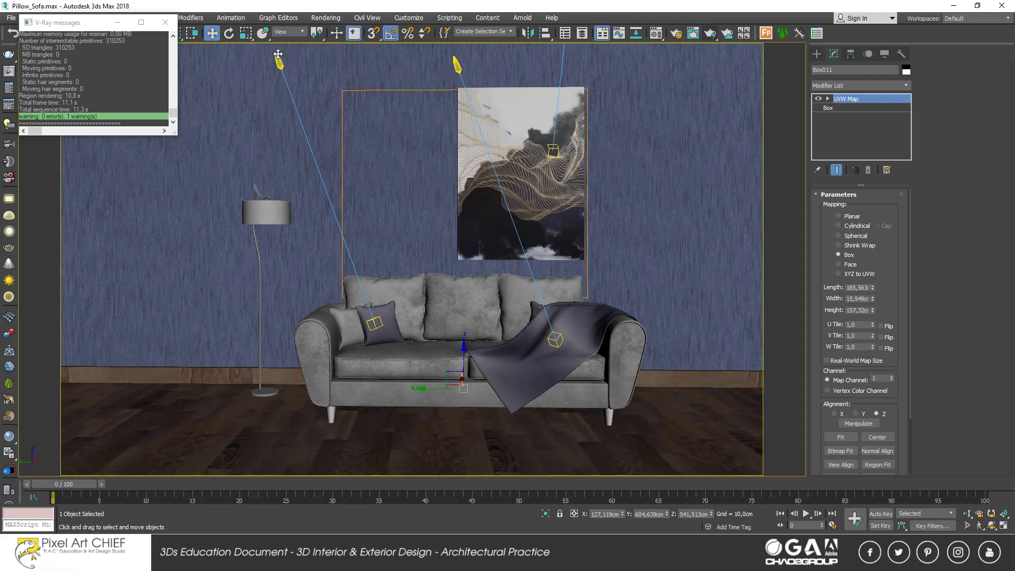
left_click_drag(278, 60, 496, 85)
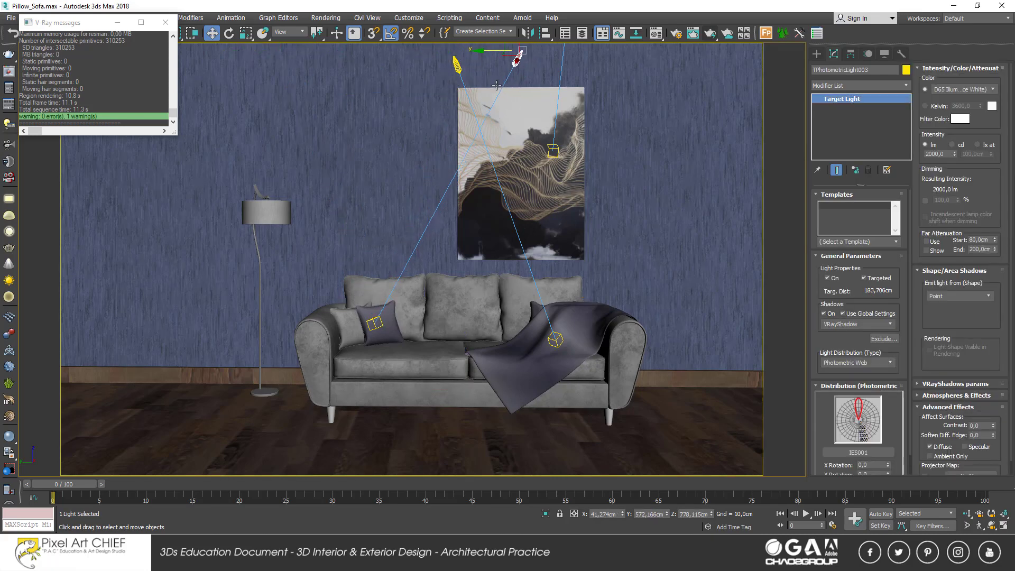
left_click(709, 33)
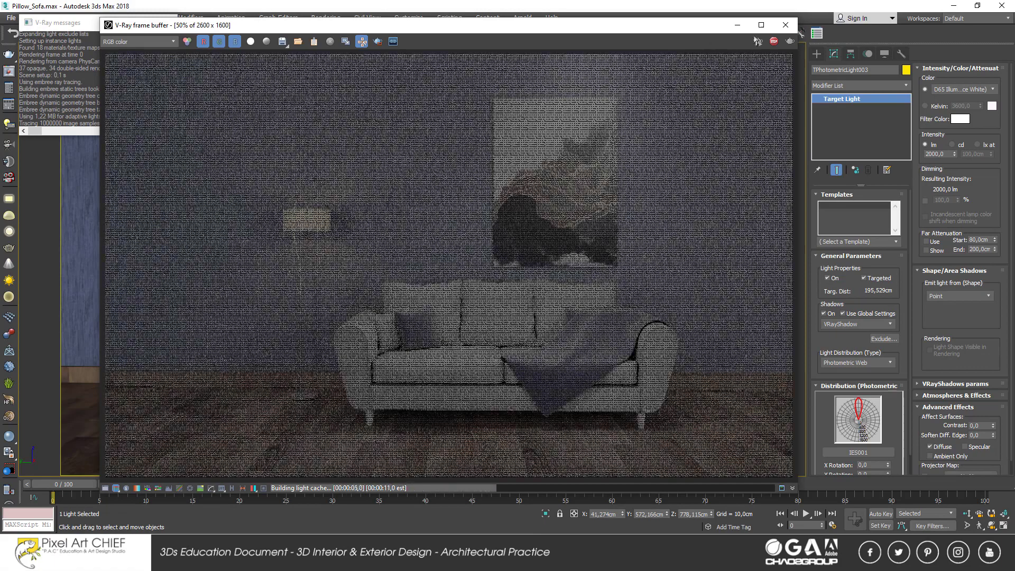
left_click(785, 25)
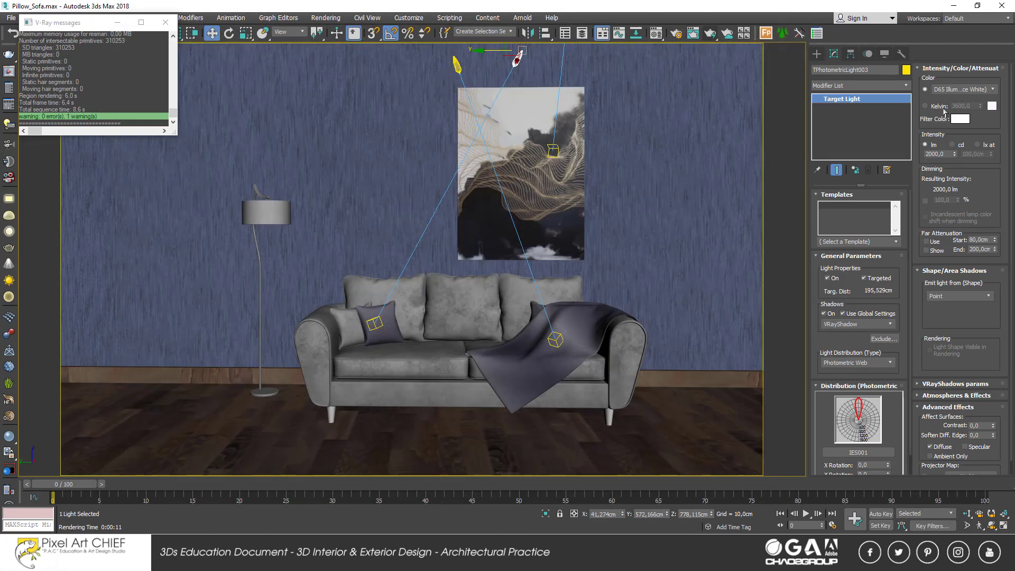
- Set the light colour to 3500 K and move the ceiling light down and right
left_click(924, 105)
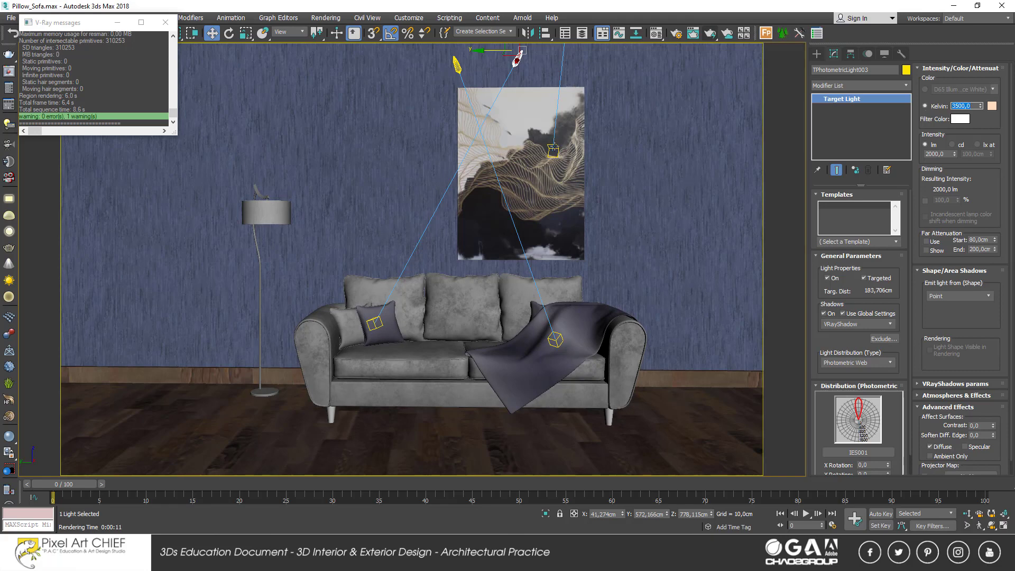
middle_click_drag(566, 138, 580, 241)
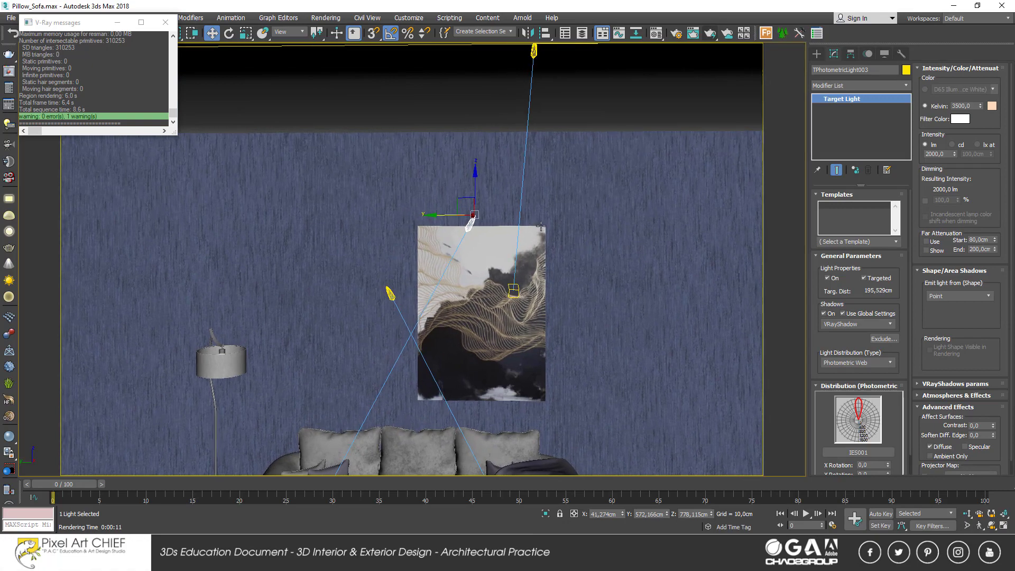
key("shift+z")
mouse_move(541, 219)
middle_mouse_down()
mouse_move(503, 293)
mouse_move(518, 89)
middle_mouse_up()
left_click(513, 107)
left_click_drag(518, 89, 607, 147)
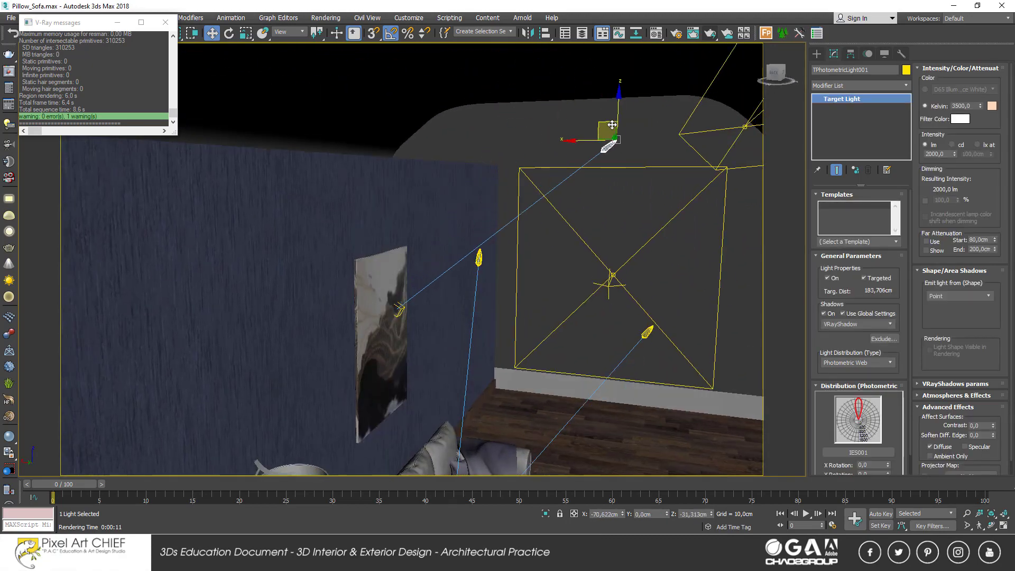
- Lower the first photometric light's target down the wall and test render the camera view
right_click(416, 276)
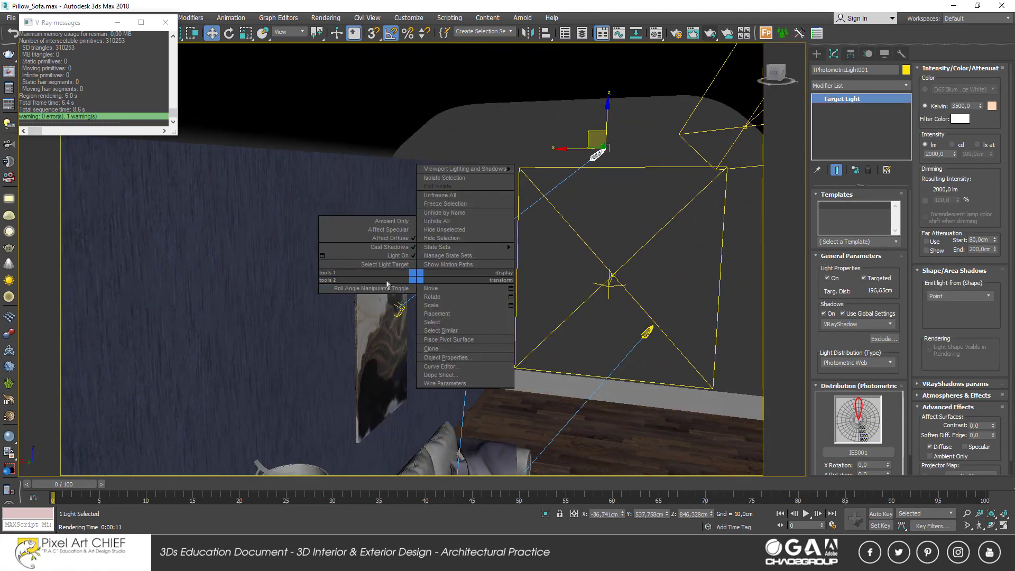
left_click(394, 316)
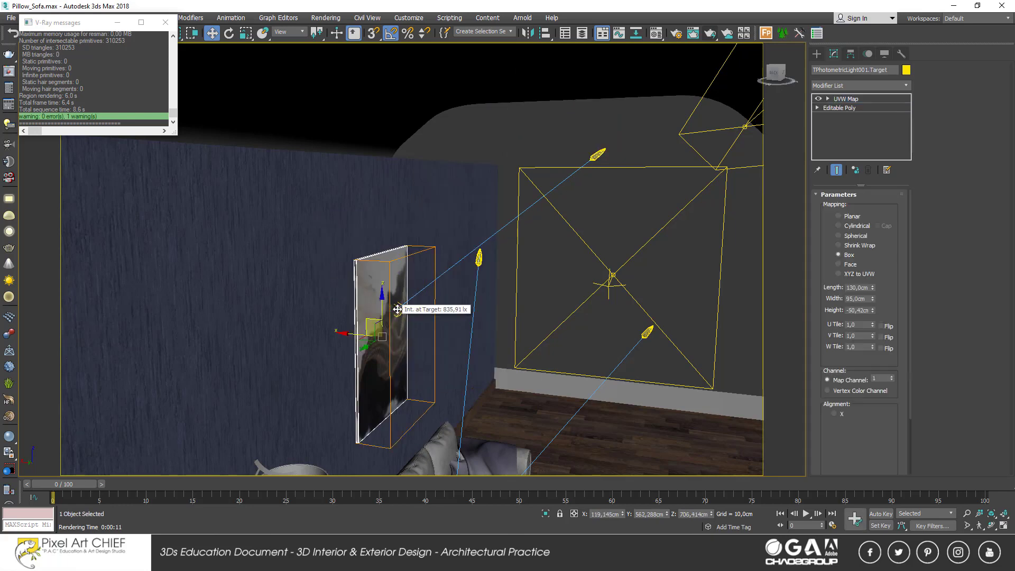
left_click_drag(397, 280, 398, 347)
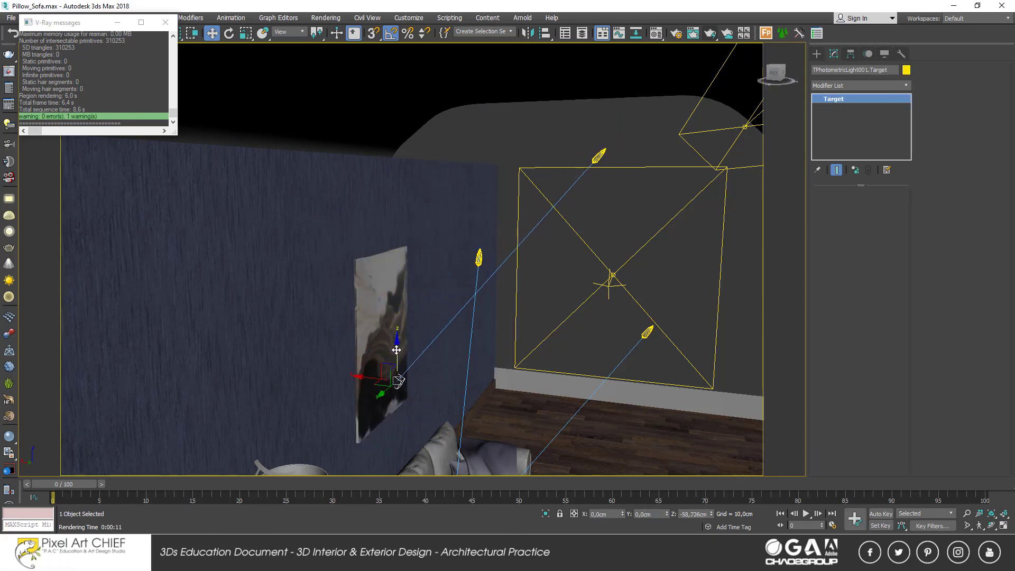
key("c")
left_click(711, 36)
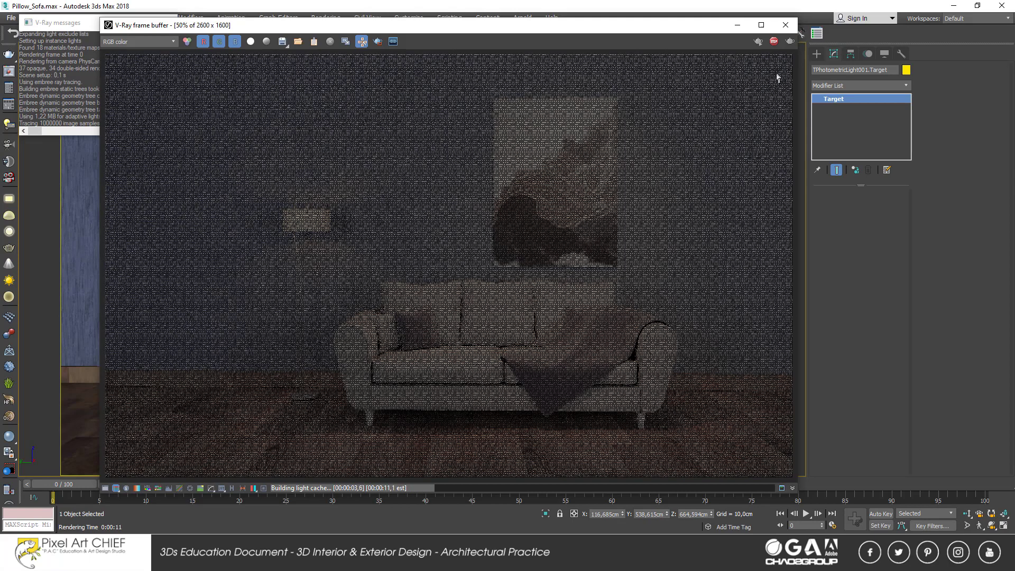
left_click(773, 41)
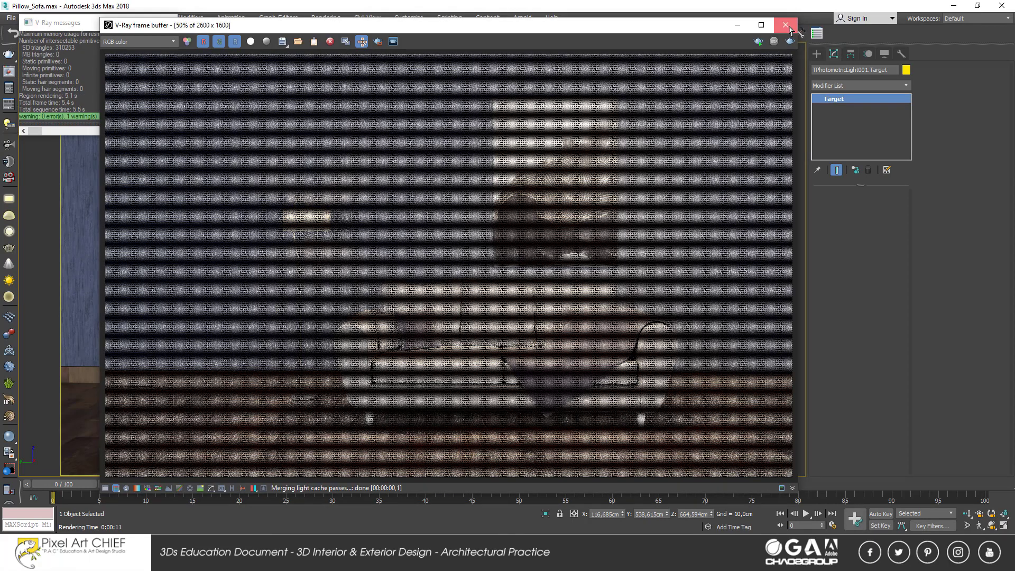
left_click(785, 25)
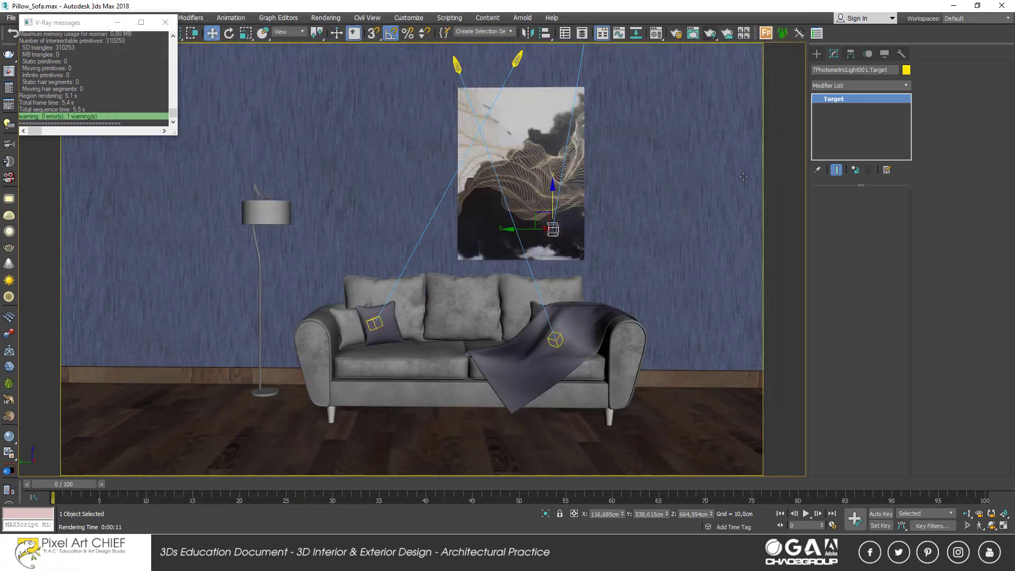
- Reduce TPhotometricLight003's intensity to 600 lm and make another test render
left_click(518, 59)
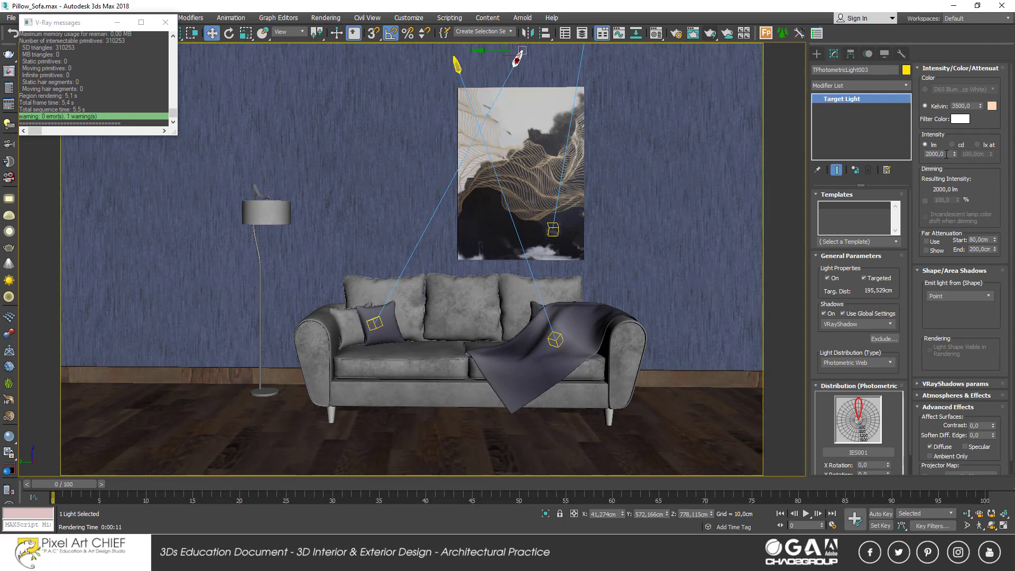
double_click(946, 154)
type("600")
key("Return")
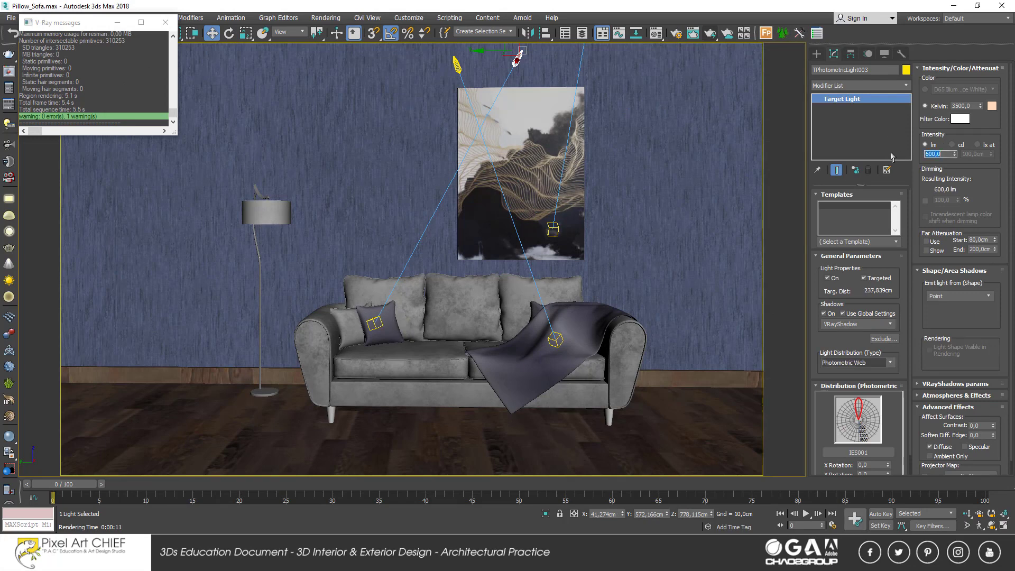
left_click(711, 35)
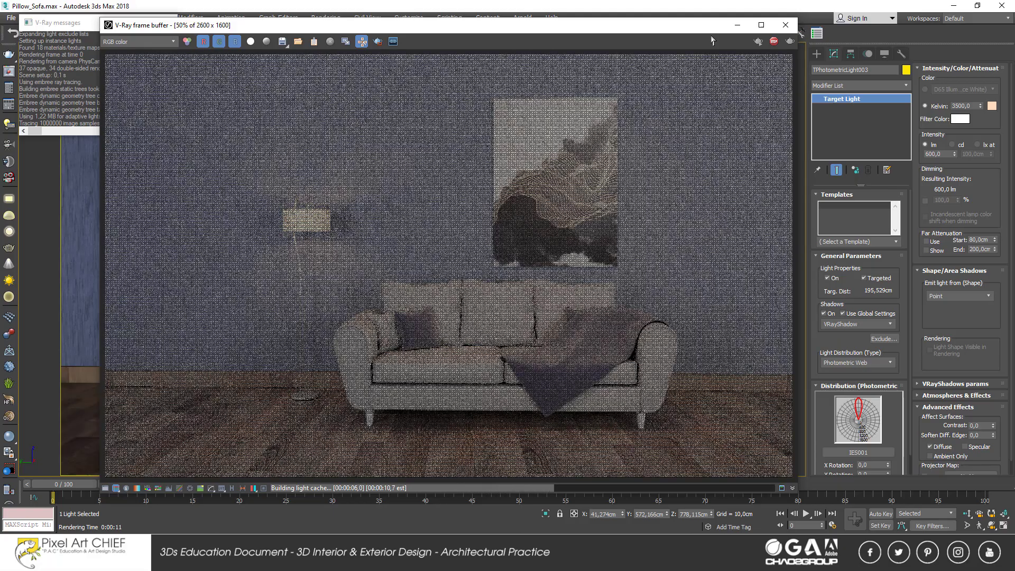
left_click(772, 42)
left_click(784, 25)
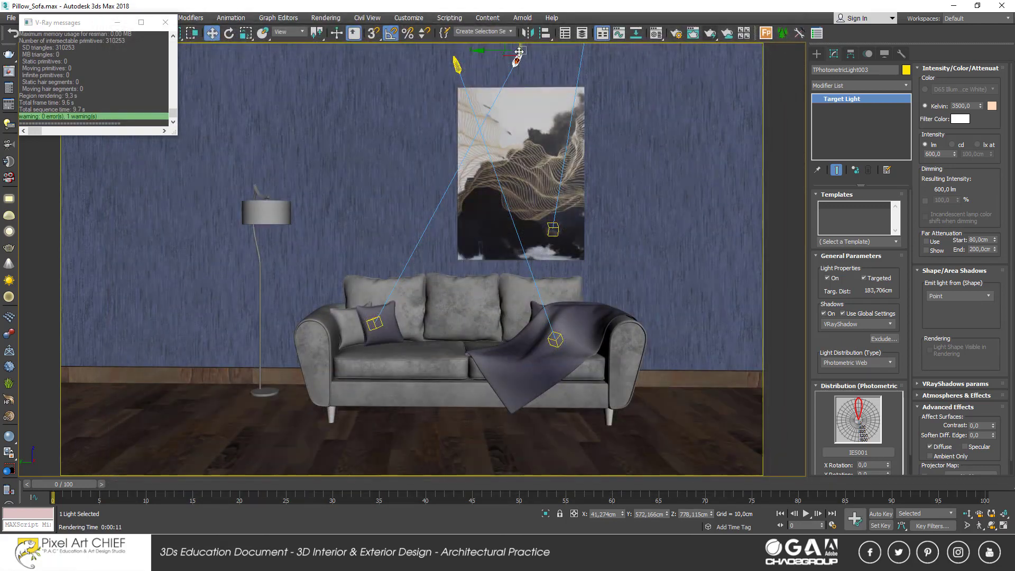
- Move TPhotometricLight003 to the room's upper left, test render, and reselect PhysCamera001
left_click_drag(497, 53, 225, 58)
left_click(164, 23)
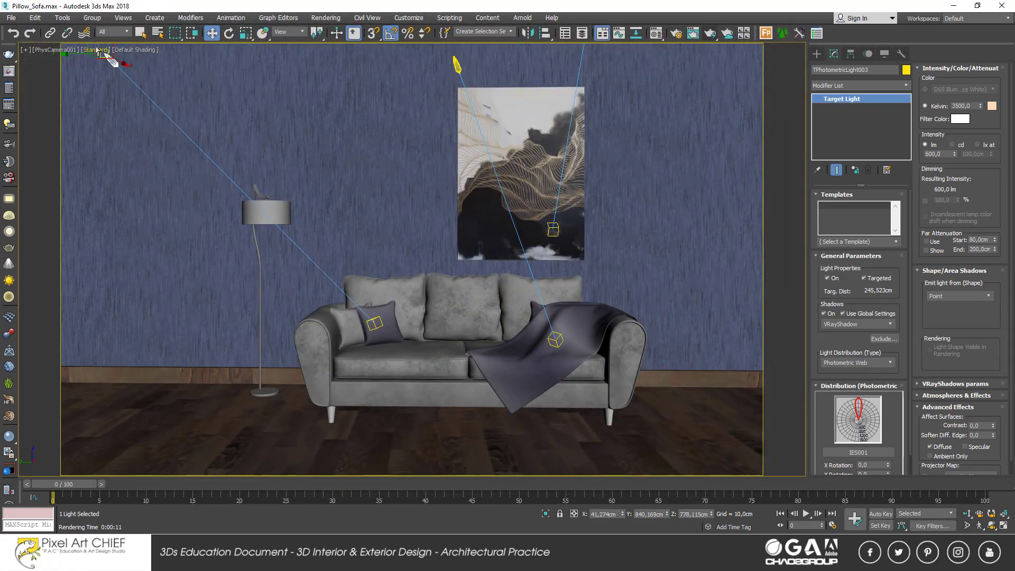
left_click_drag(88, 42, 125, 140)
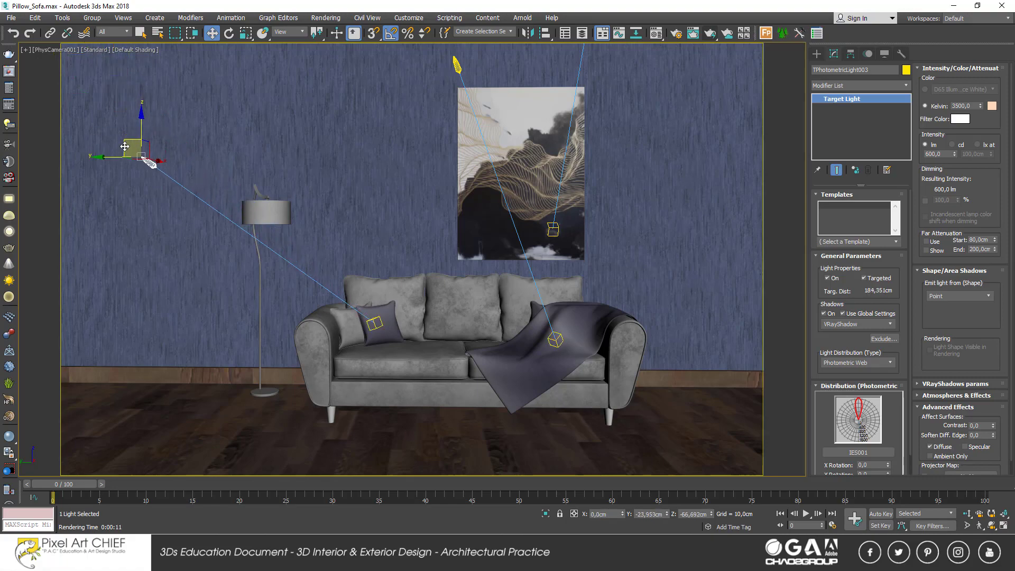
left_click(711, 33)
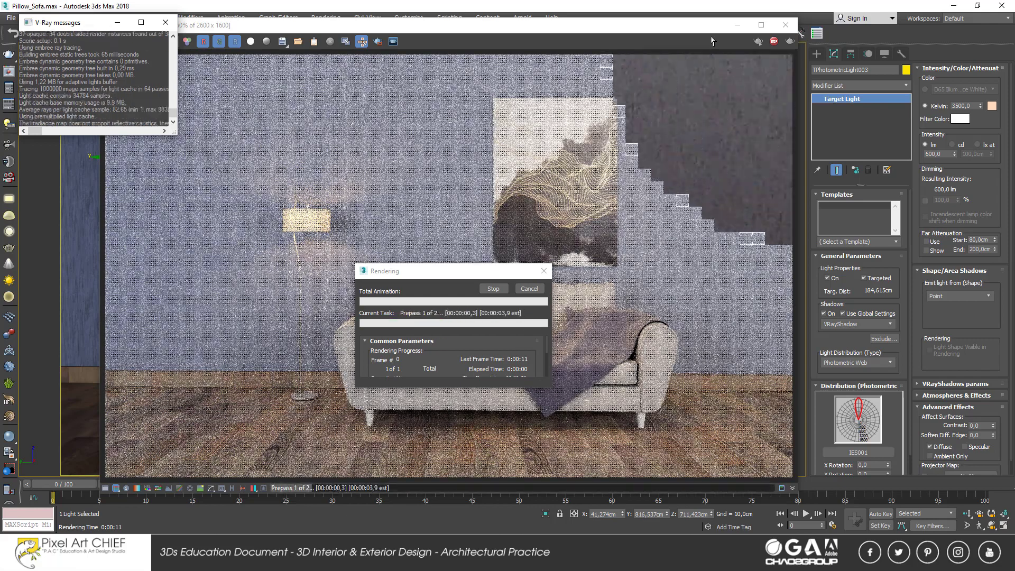
left_click(773, 42)
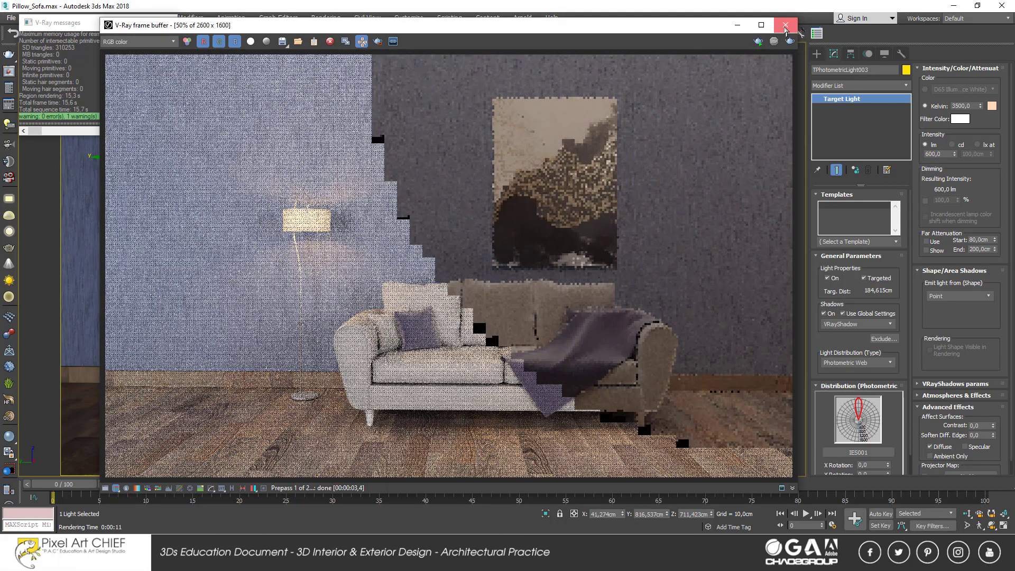
left_click(784, 24)
key("h")
double_click(117, 75)
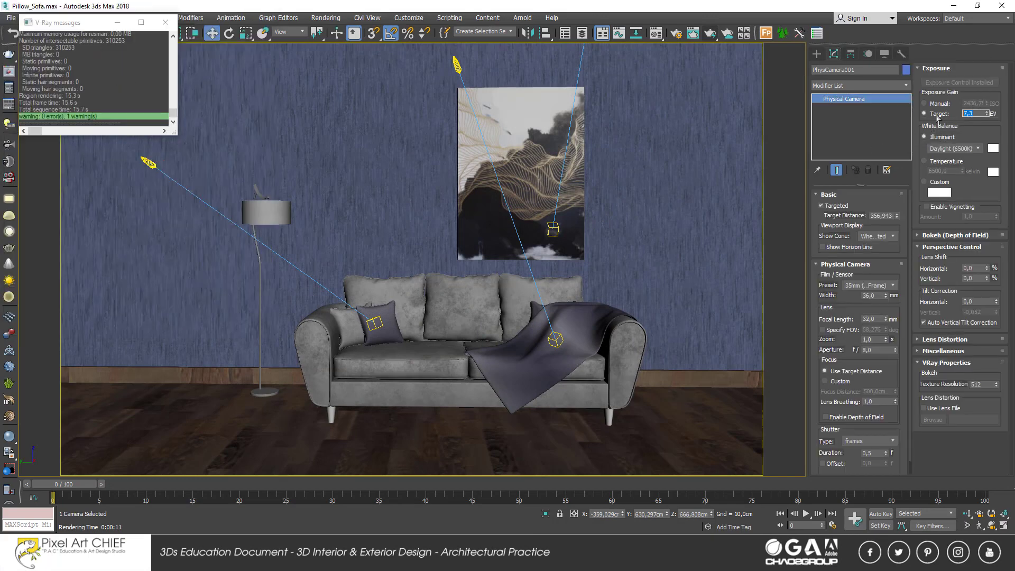
- Test-render the camera with exposure targets of 8,2 EV and then 7,6 EV
type("8,2")
key("Return")
left_click(711, 33)
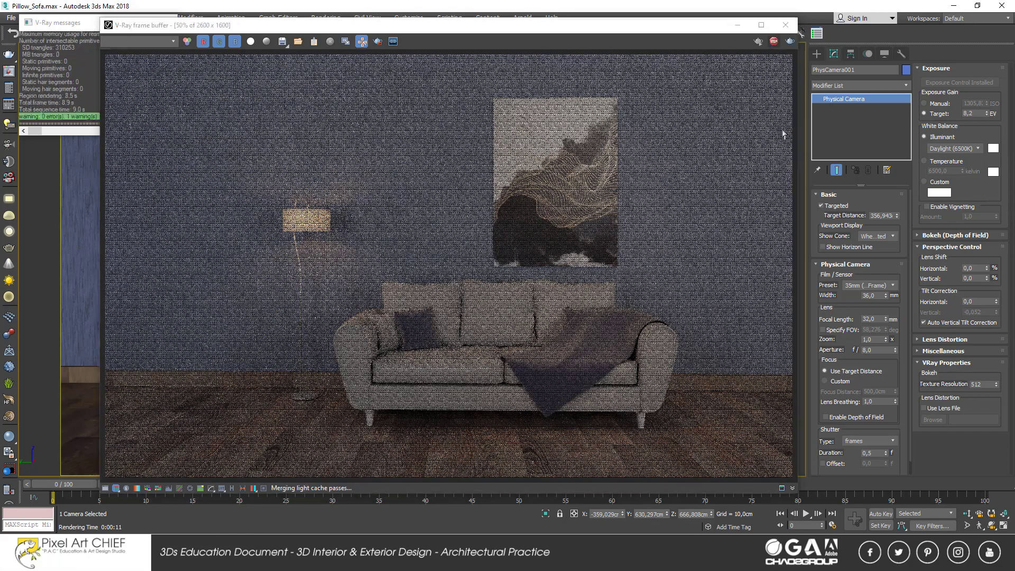
left_click(945, 116)
type("7,6")
key("Return")
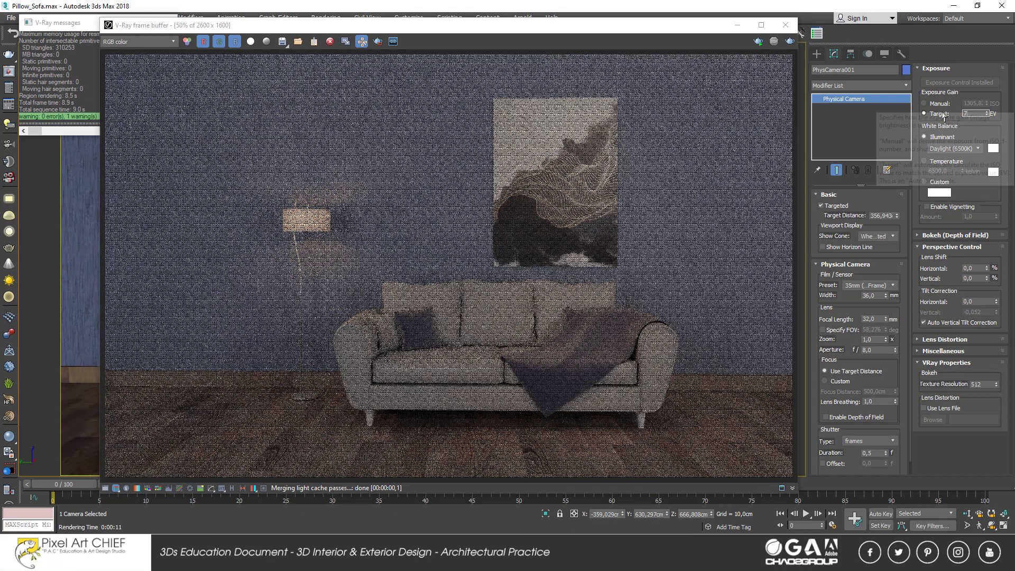
left_click(788, 43)
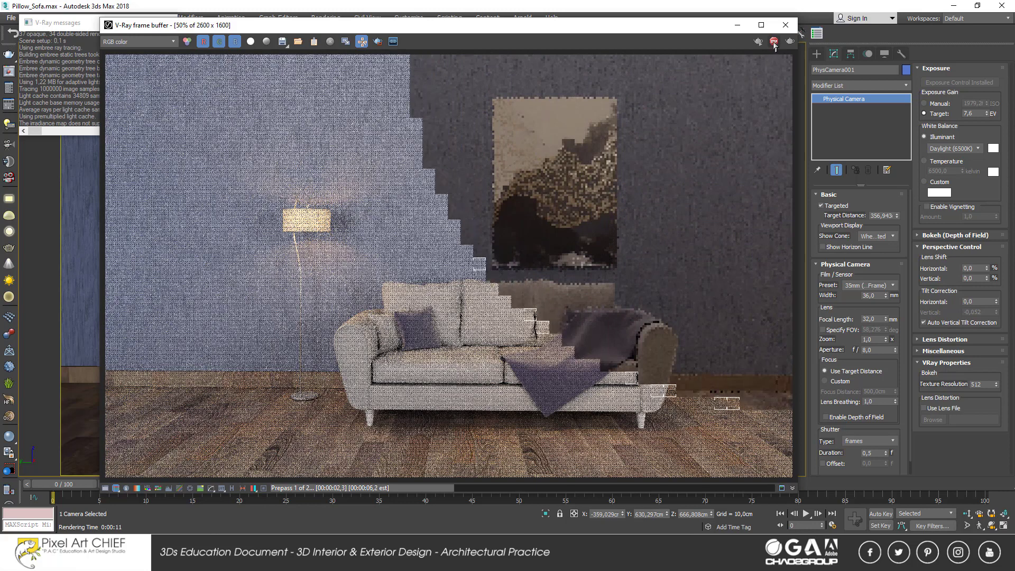
- Stop the render, change the exposure target to 7,8 EV, and render again
left_click(774, 43)
double_click(970, 114)
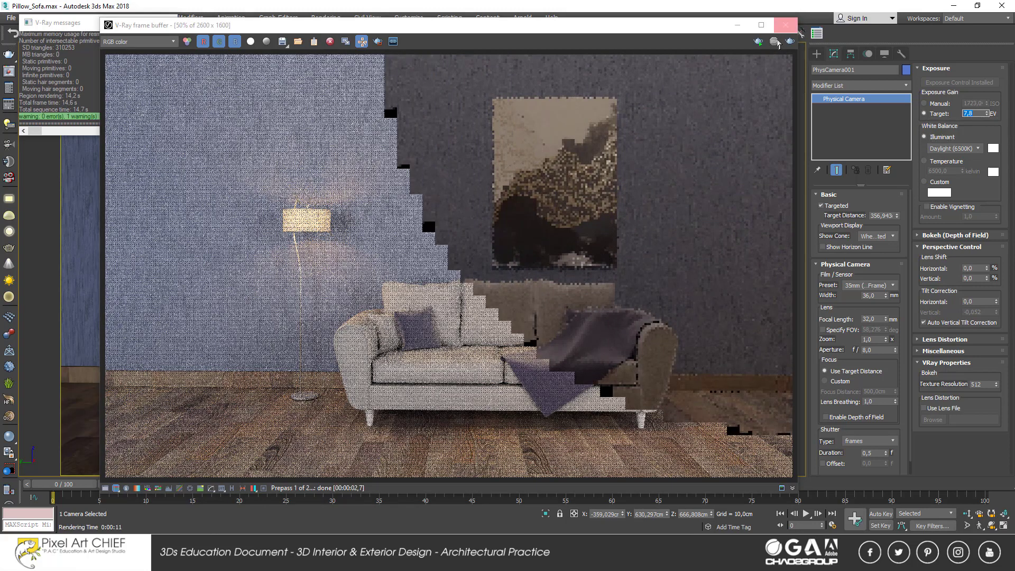
left_click(788, 42)
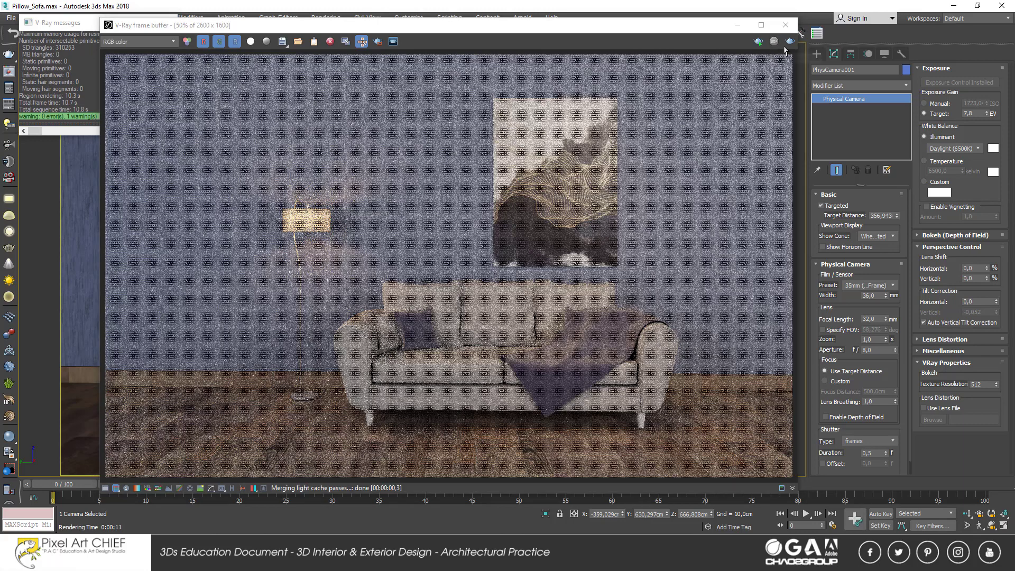
left_click(787, 31)
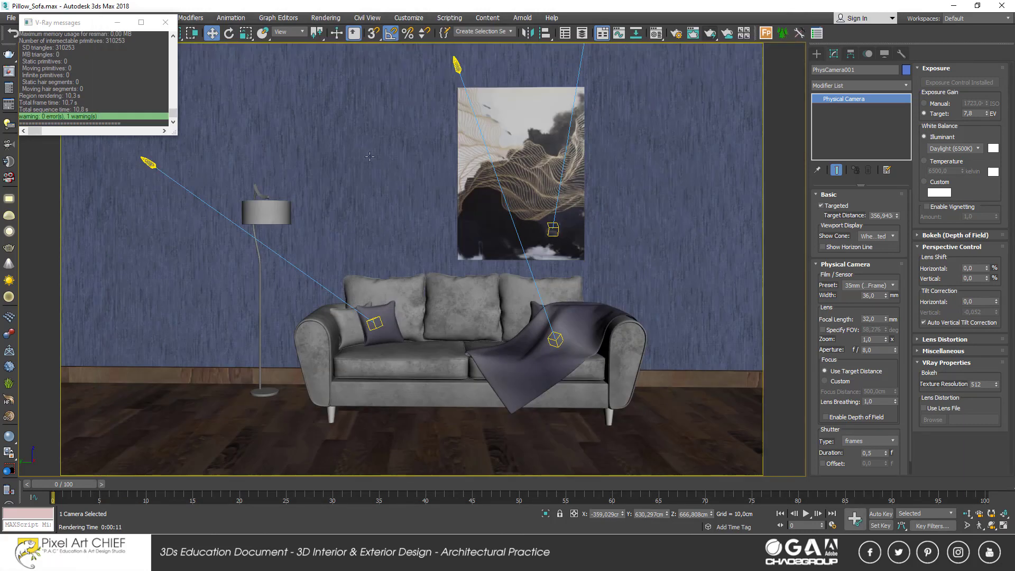
- Select the upper-left light and pick the wall's Wall Paint material into the Material Editor
left_click(147, 163)
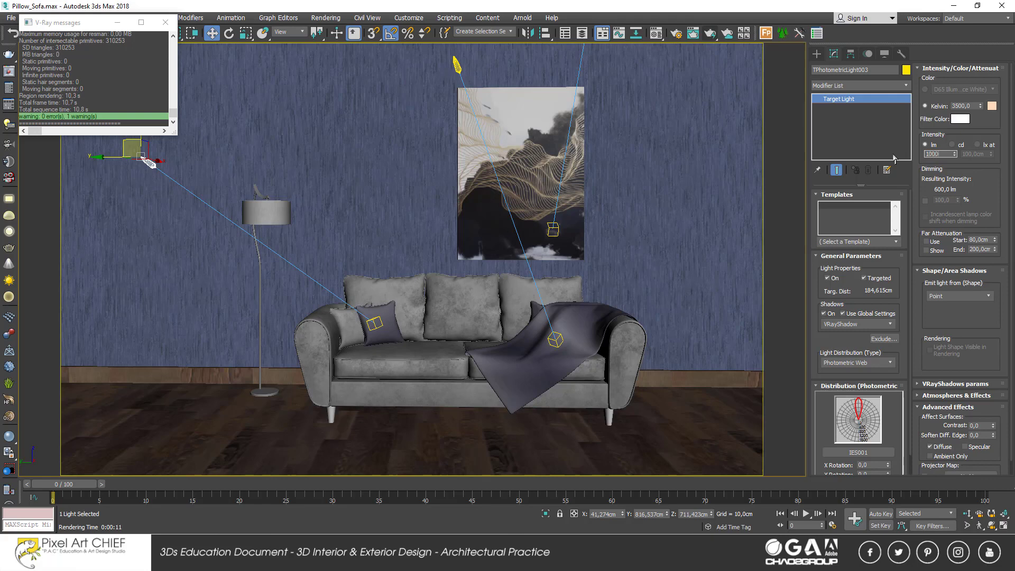
left_click(657, 34)
left_click(711, 236)
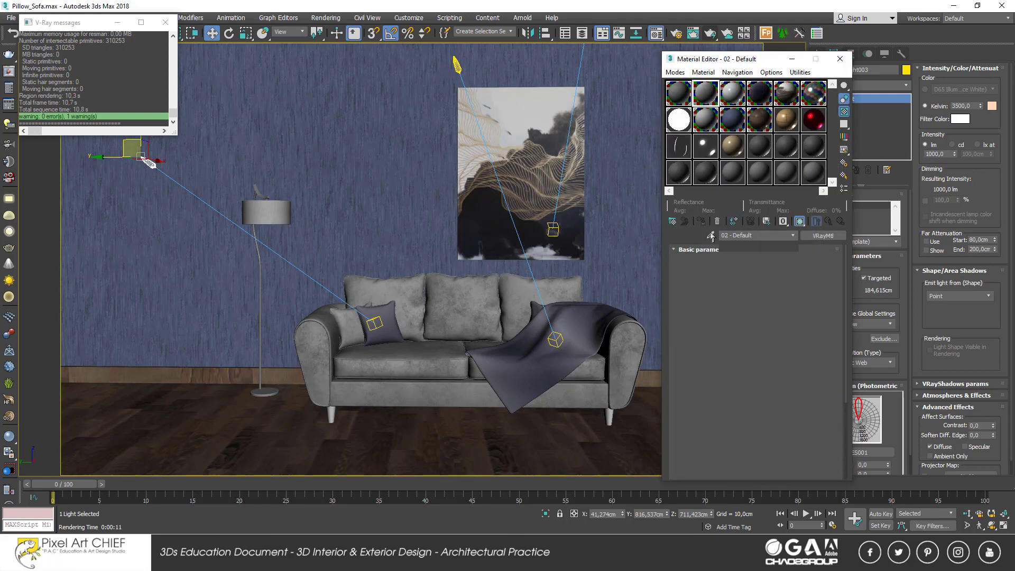
left_click(156, 146)
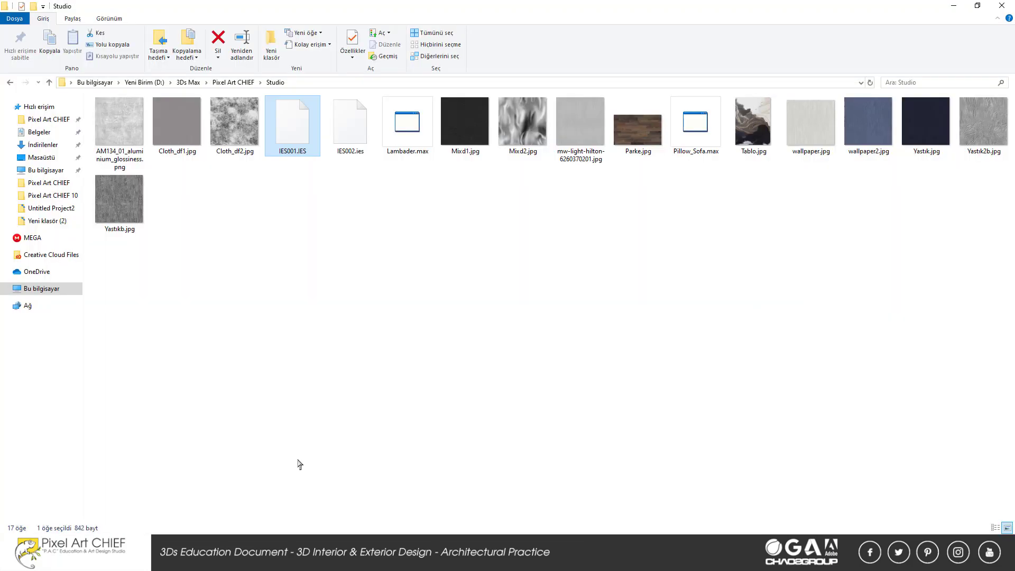
- Drop wallpaper.jpg from the Studio folder onto the viewport wall as its texture
mouse_move(810, 127)
left_mouse_down()
mouse_move(270, 492)
mouse_move(747, 261)
left_mouse_up()
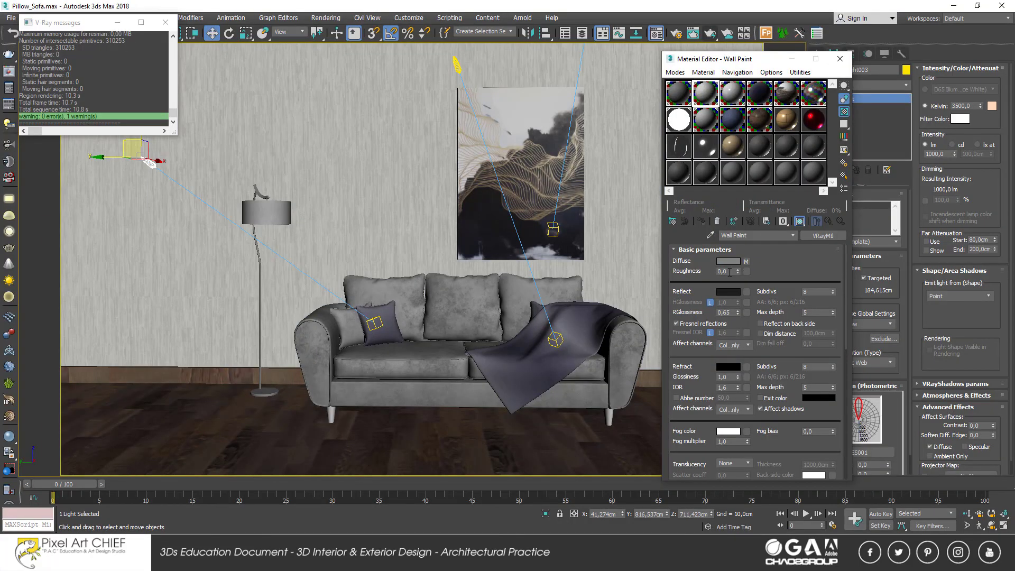
left_click(709, 35)
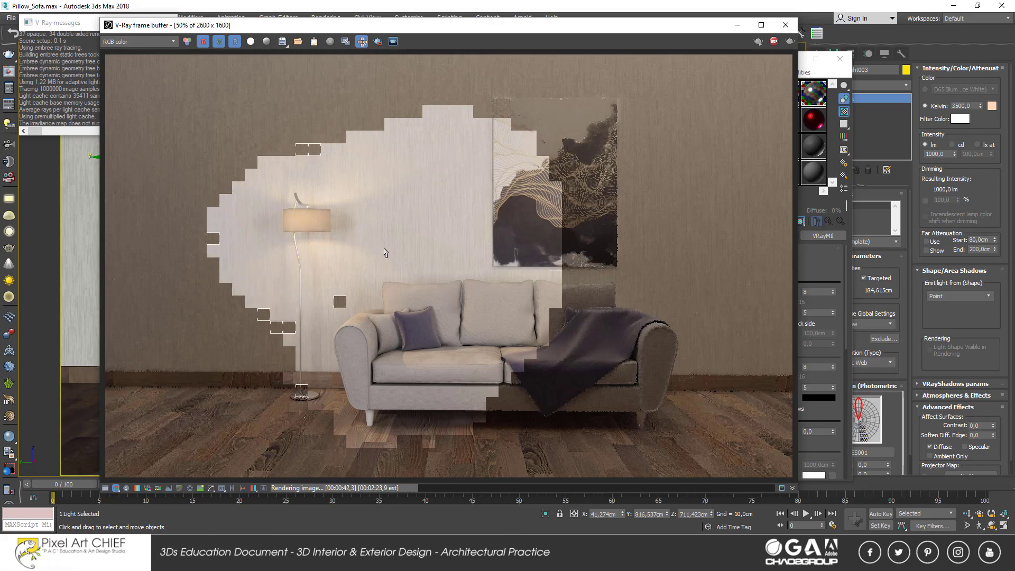
left_click(774, 41)
- Close the render window and Material Editor after checking the left plane lights, then deselect
left_click(785, 25)
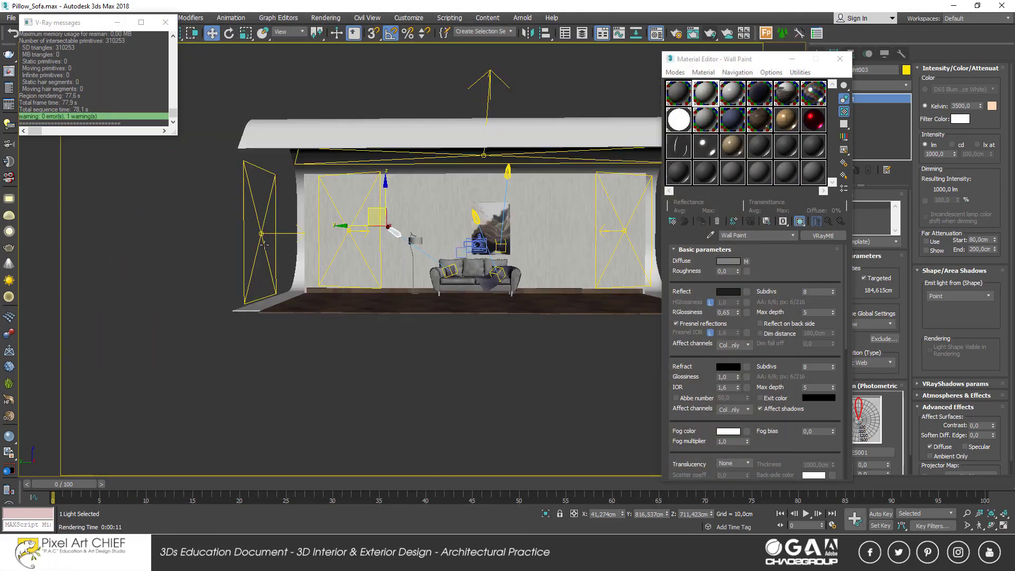
left_click(263, 243)
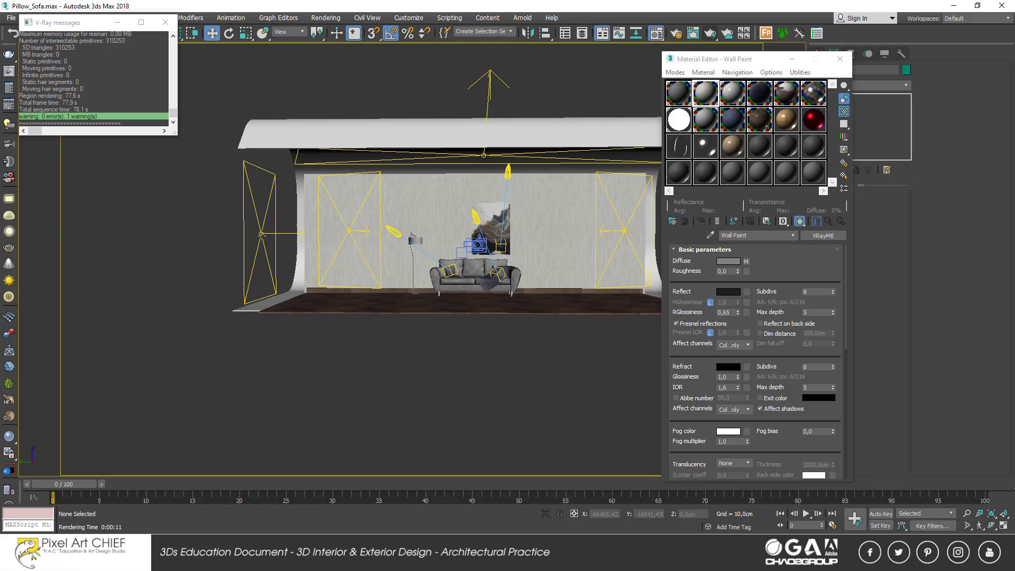
left_click(839, 60)
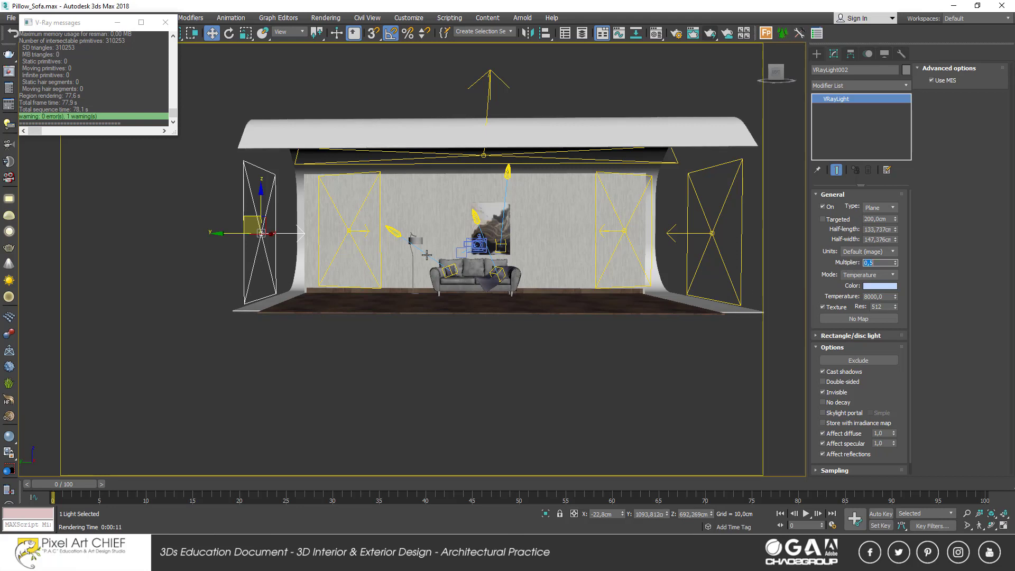
left_click(348, 228)
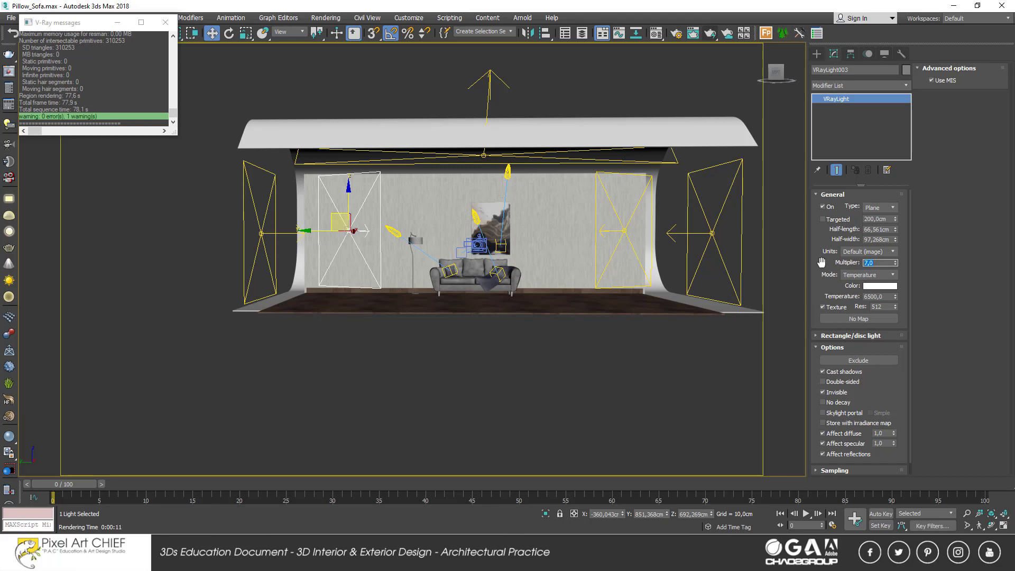
left_click(629, 391)
- Test-render the sofa camera view and stop it partway
key("c")
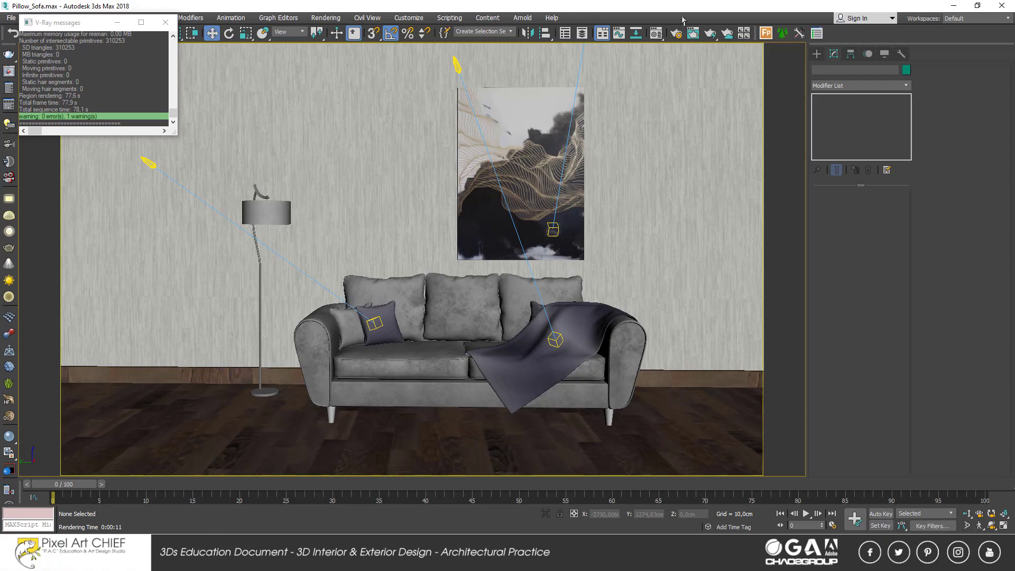
left_click(710, 34)
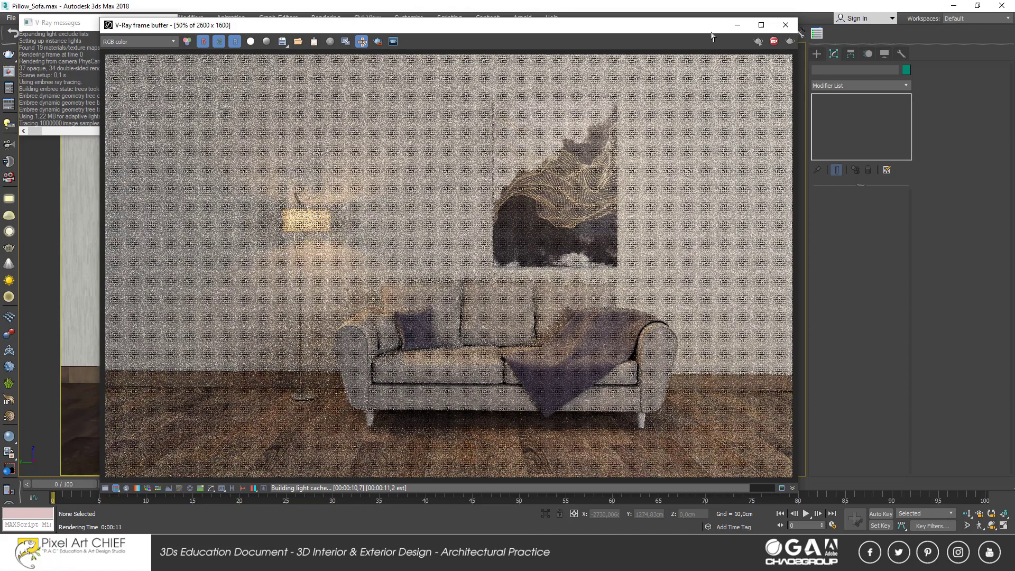
left_click(773, 40)
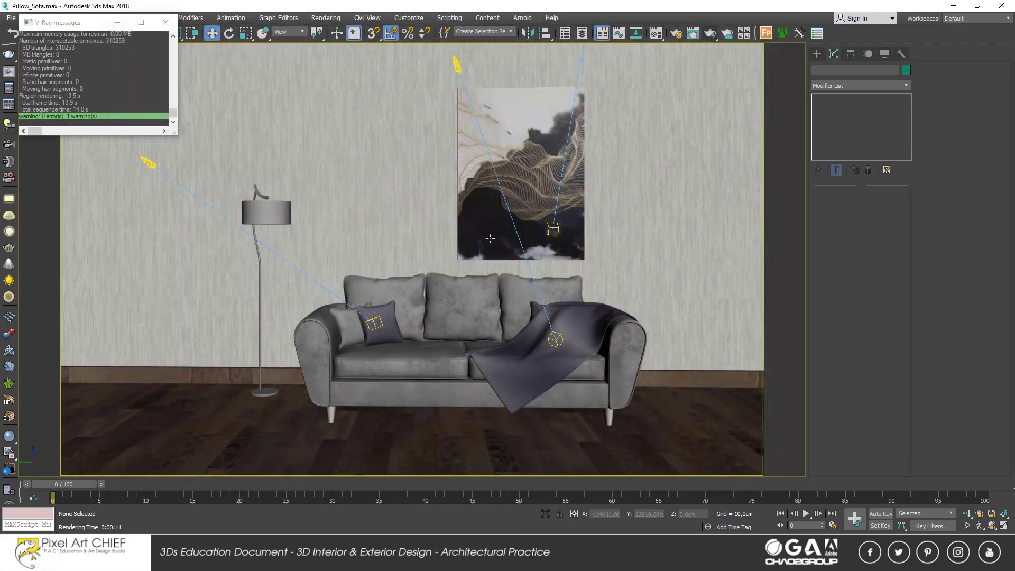
- Select the sofa group and use Walk Through to frame it closer from the right at an angle
left_click(464, 302)
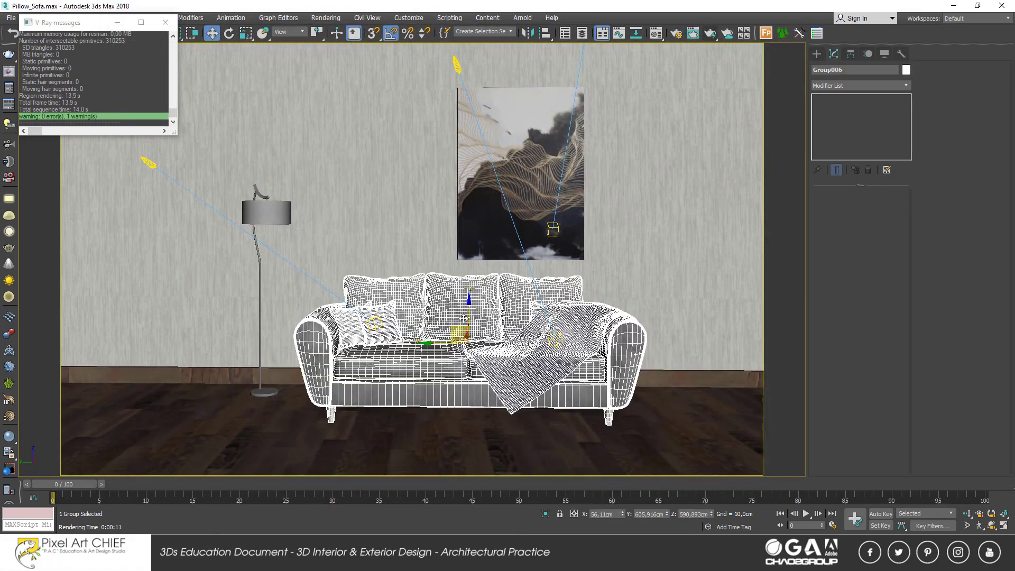
scroll(466, 326, "up", 1)
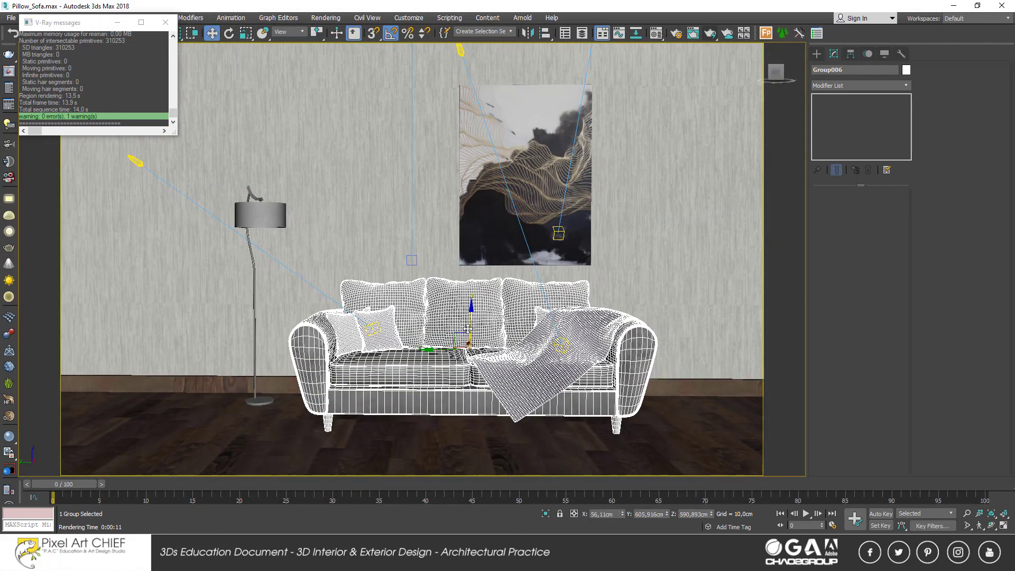
scroll(467, 328, "down", 1)
key("Up")
left_click_drag(477, 336, 544, 323)
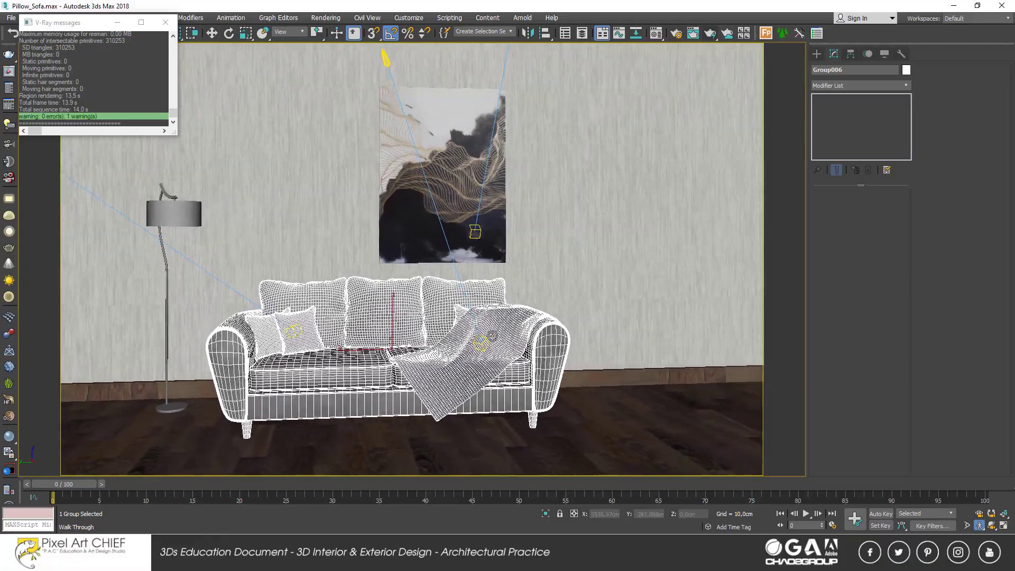
mouse_move(521, 330)
left_mouse_down()
mouse_move(463, 345)
mouse_move(489, 346)
mouse_move(447, 335)
left_mouse_up()
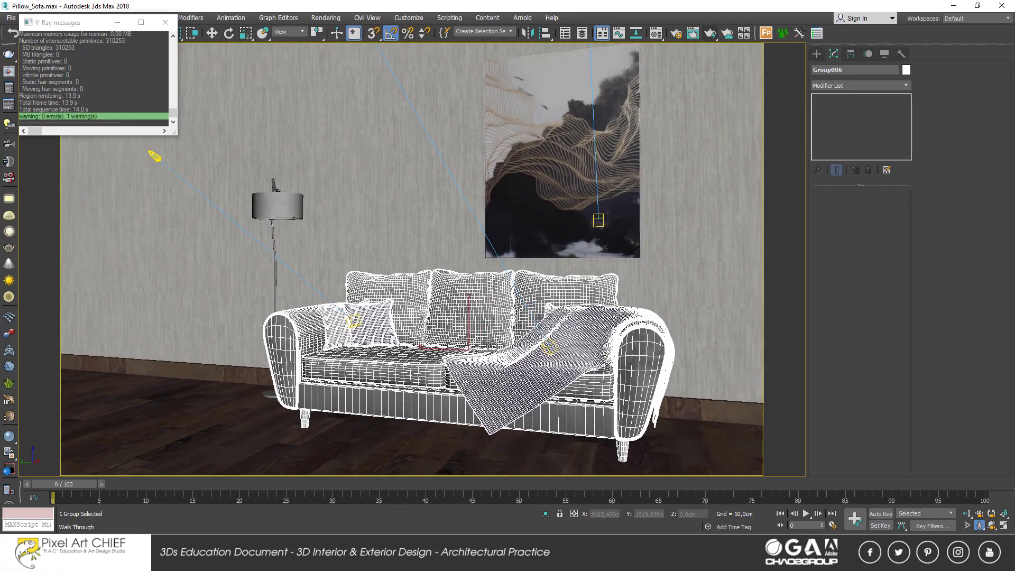
mouse_move(505, 358)
left_mouse_down()
mouse_move(501, 346)
mouse_move(493, 353)
left_mouse_up()
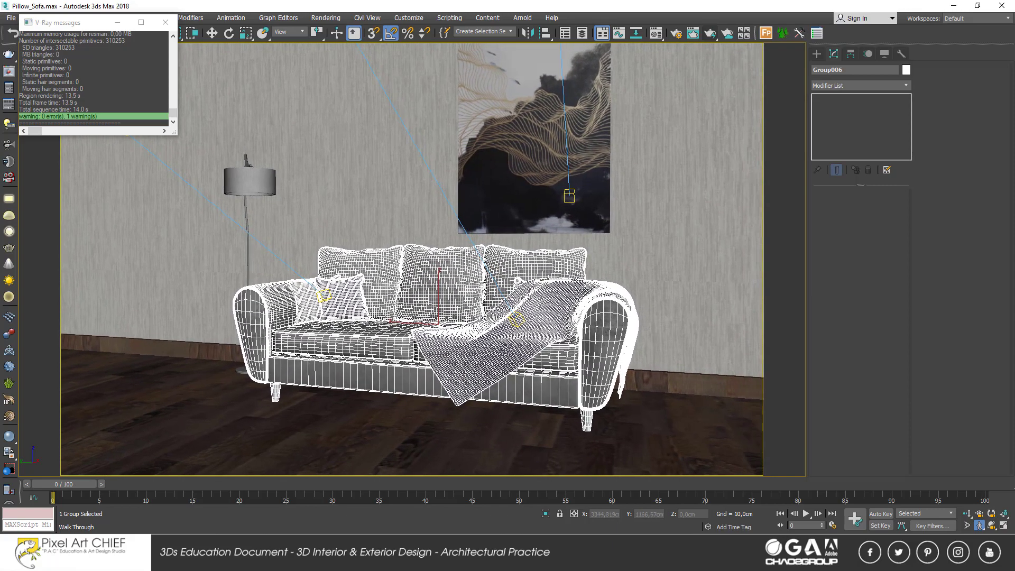
key("w")
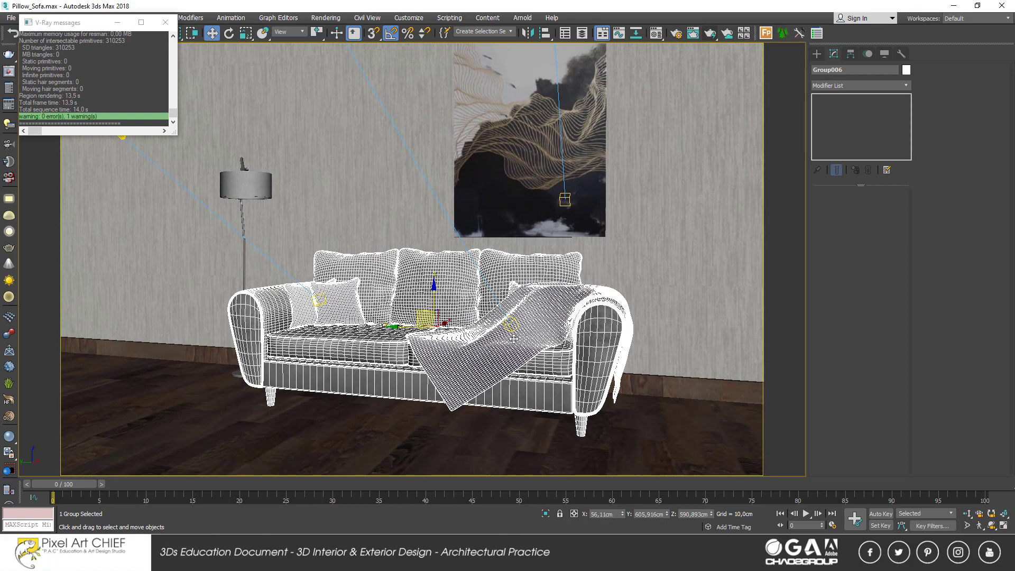
- Render the angled sofa view and zoom in and out on the pillow and blanket fabric
left_click(712, 39)
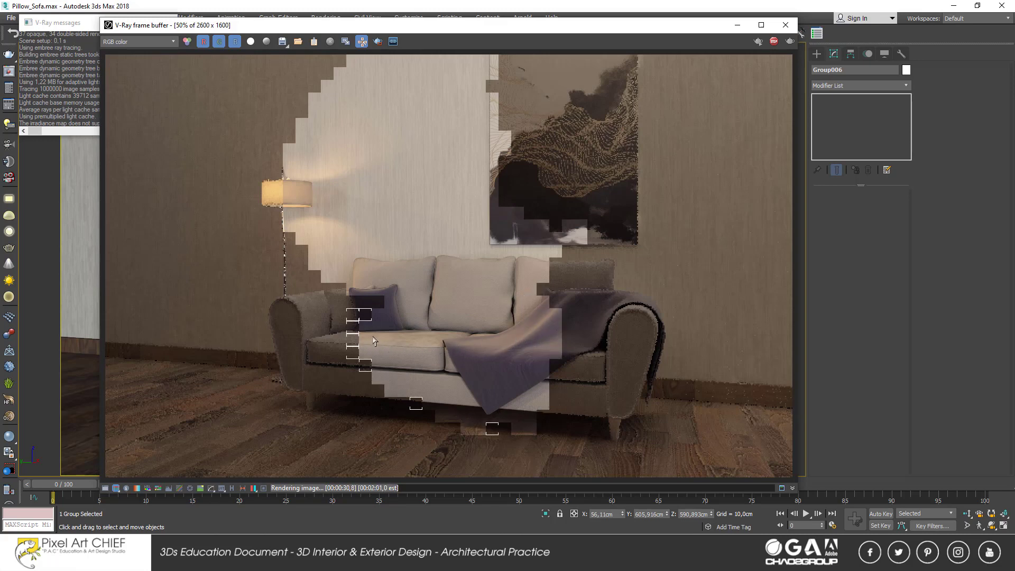
scroll(387, 314, "up", 4)
scroll(385, 313, "down", 1)
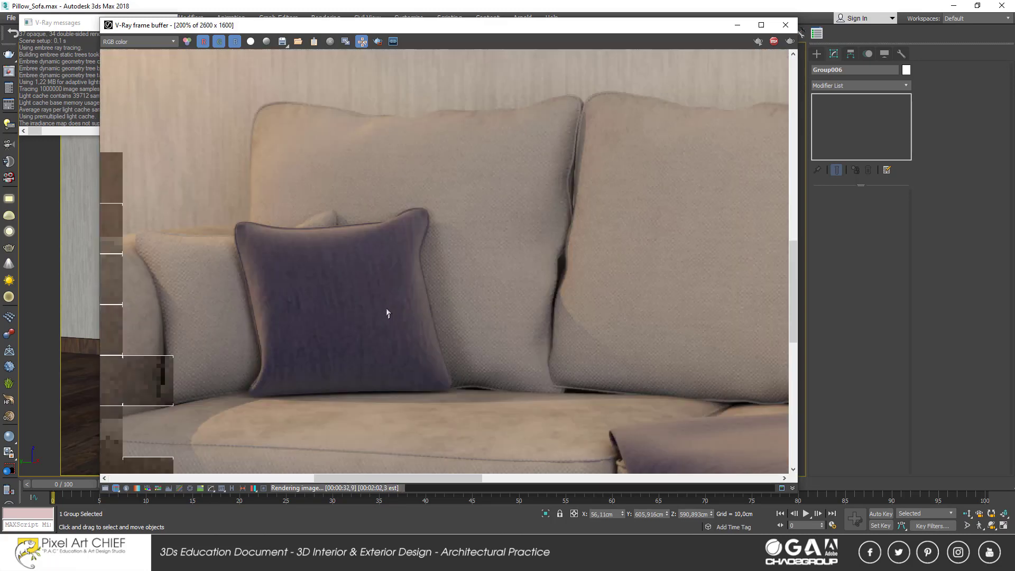
scroll(401, 296, "down", 1)
scroll(692, 353, "up", 1)
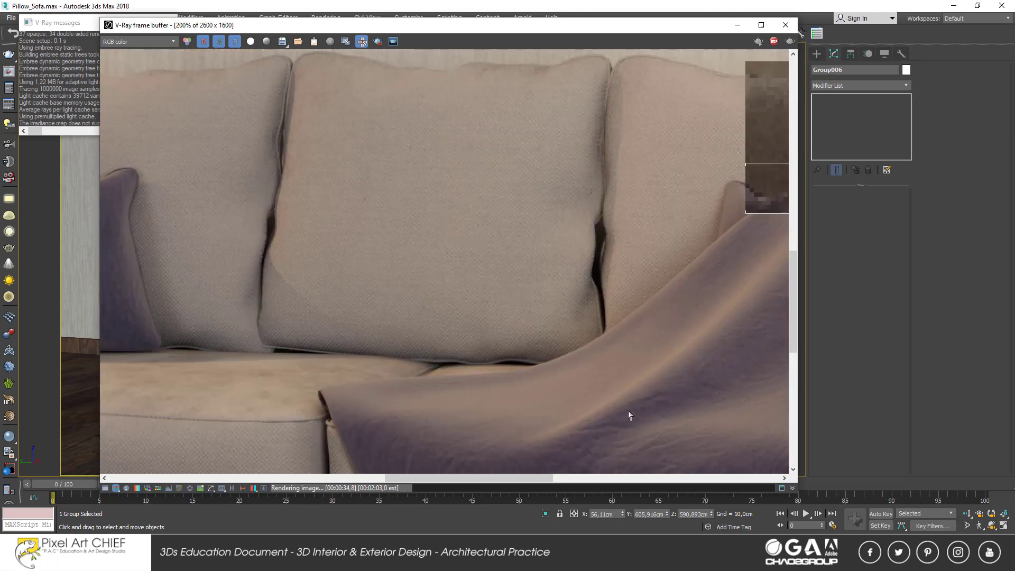
scroll(518, 269, "up", 1)
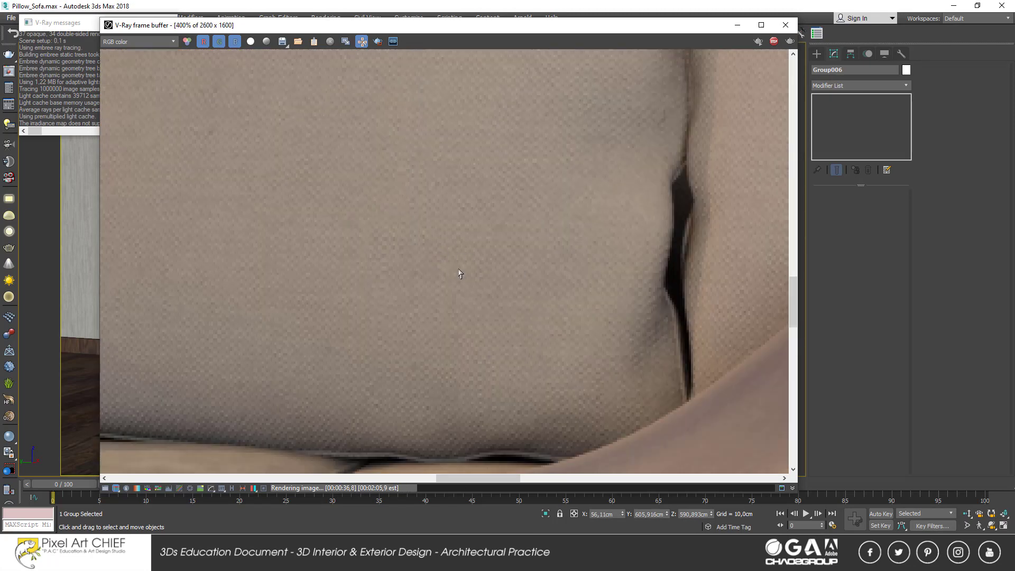
scroll(426, 273, "down", 2)
scroll(416, 274, "down", 1)
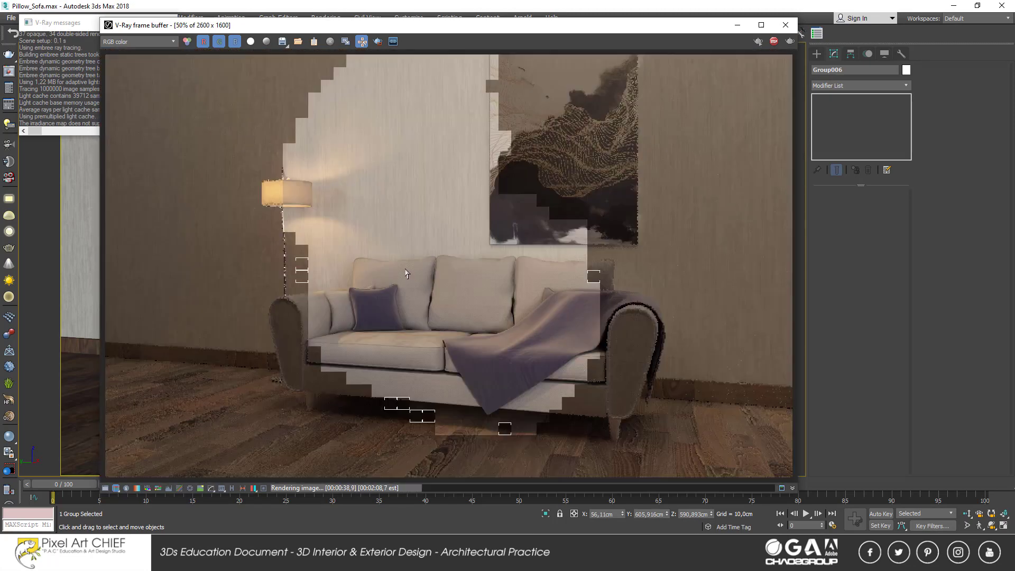
scroll(505, 395, "up", 2)
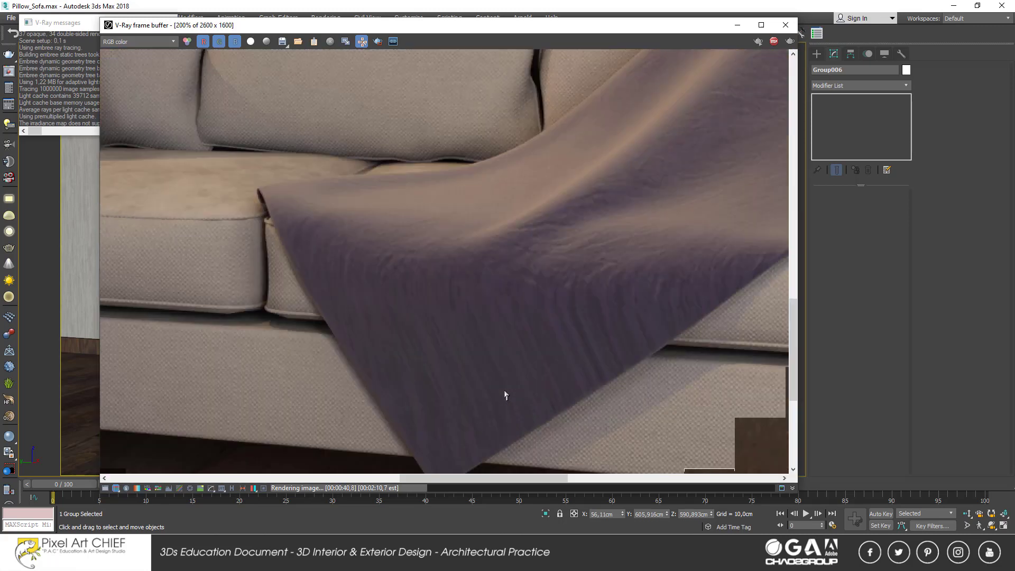
scroll(505, 394, "up", 1)
scroll(503, 397, "down", 1)
scroll(503, 392, "down", 2)
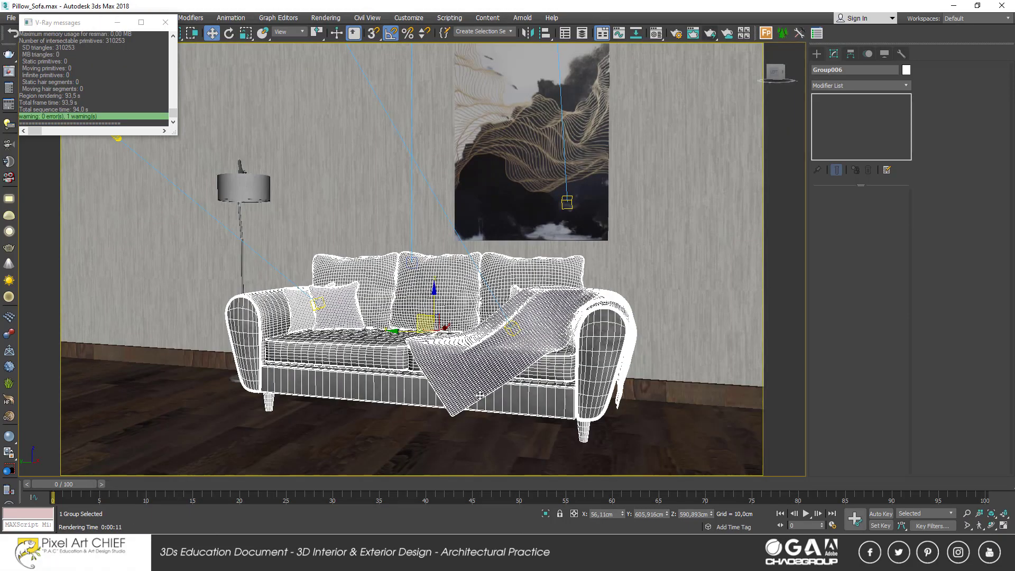
scroll(237, 156, "up", 3)
scroll(237, 156, "up", 2)
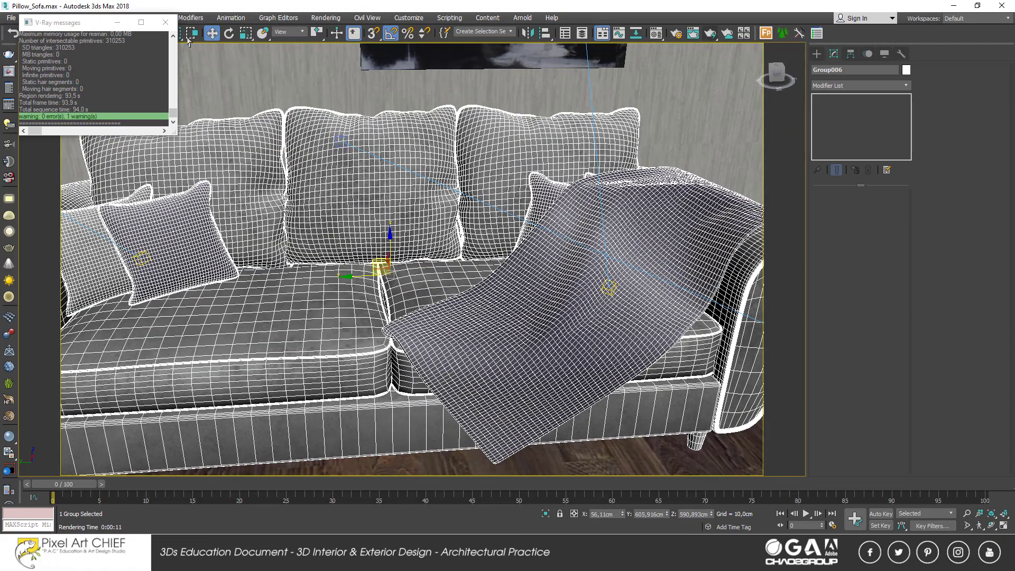
- Close the V-Ray log, open the sofa group, and select the blanket Plane003
left_click(172, 25)
left_click(124, 49)
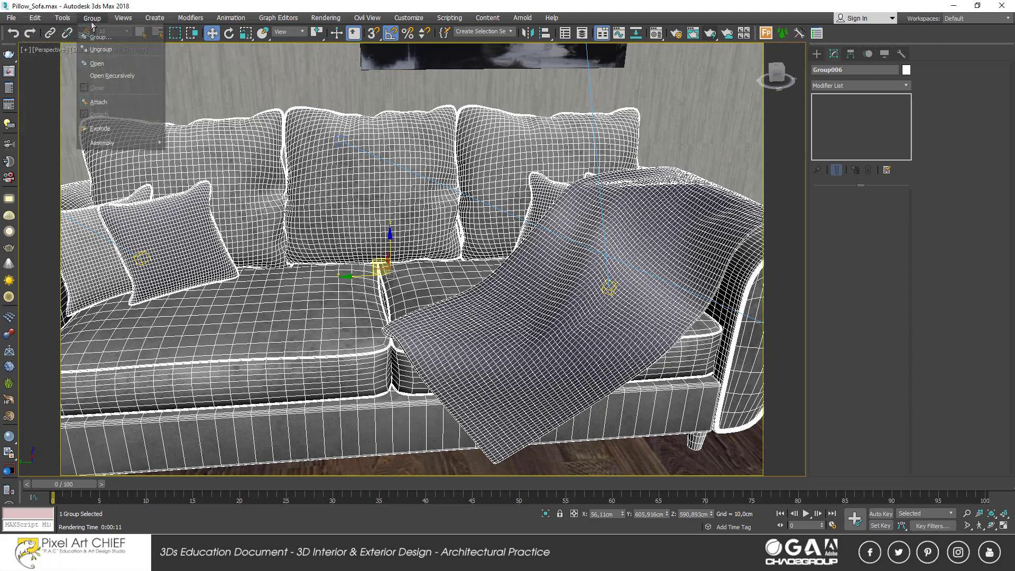
left_click(106, 56)
scroll(517, 430, "up", 3)
scroll(532, 423, "up", 2)
scroll(538, 412, "down", 2)
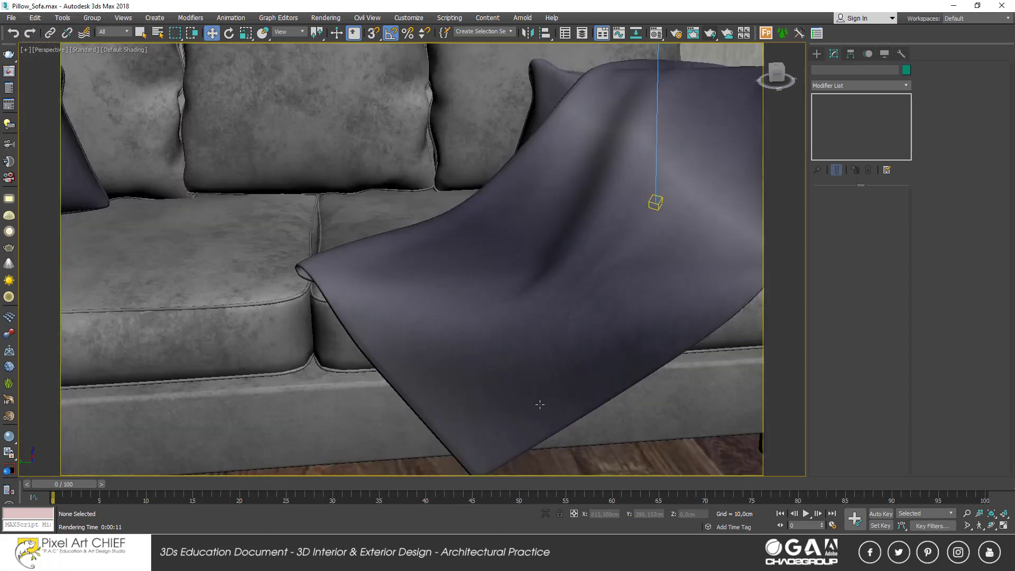
left_click(555, 394)
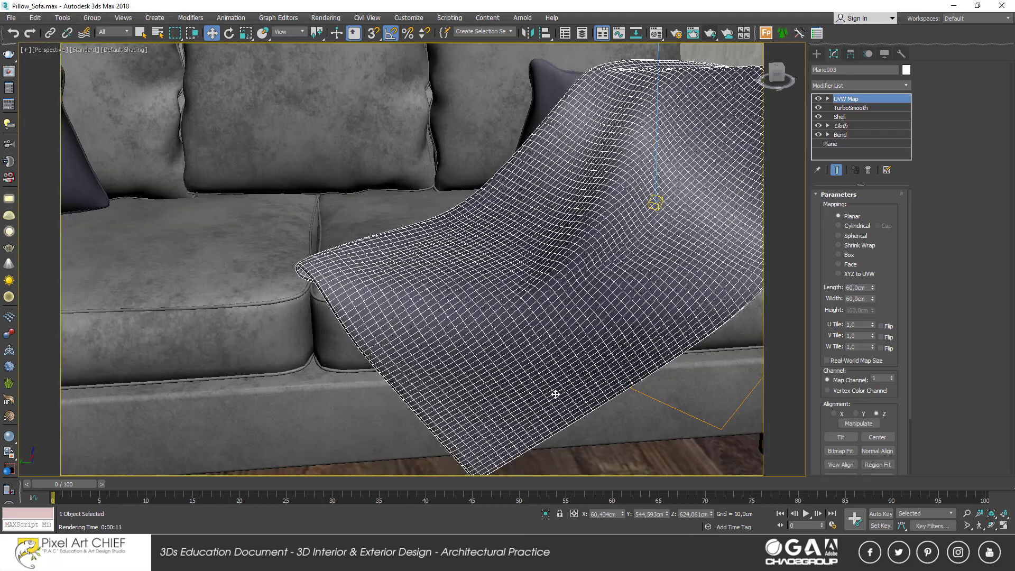
- Hide edged faces and set the blanket's UVW Map length and width to 50 cm
left_click(132, 51)
left_click(272, 173)
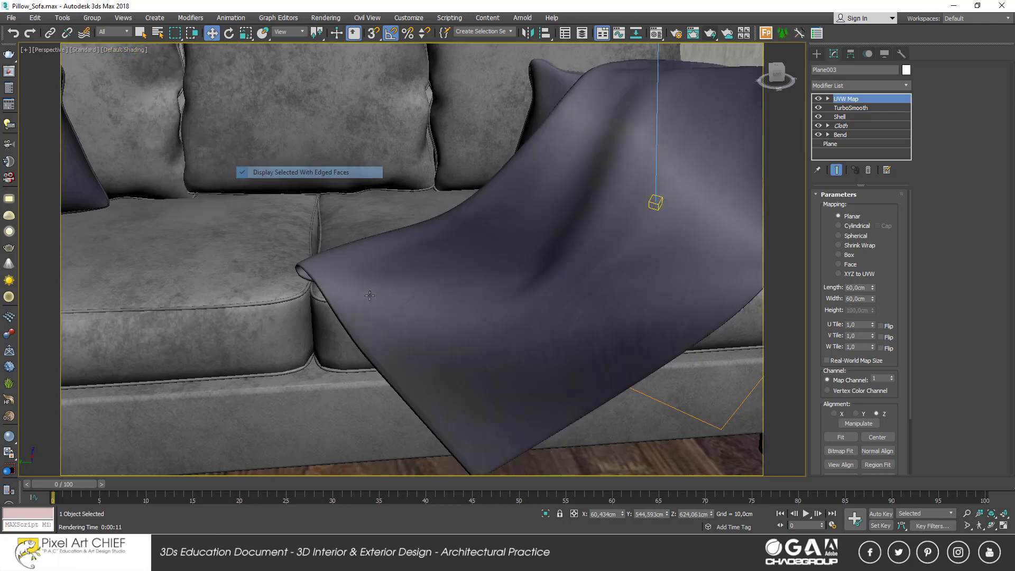
scroll(555, 380, "up", 2)
scroll(525, 373, "up", 2)
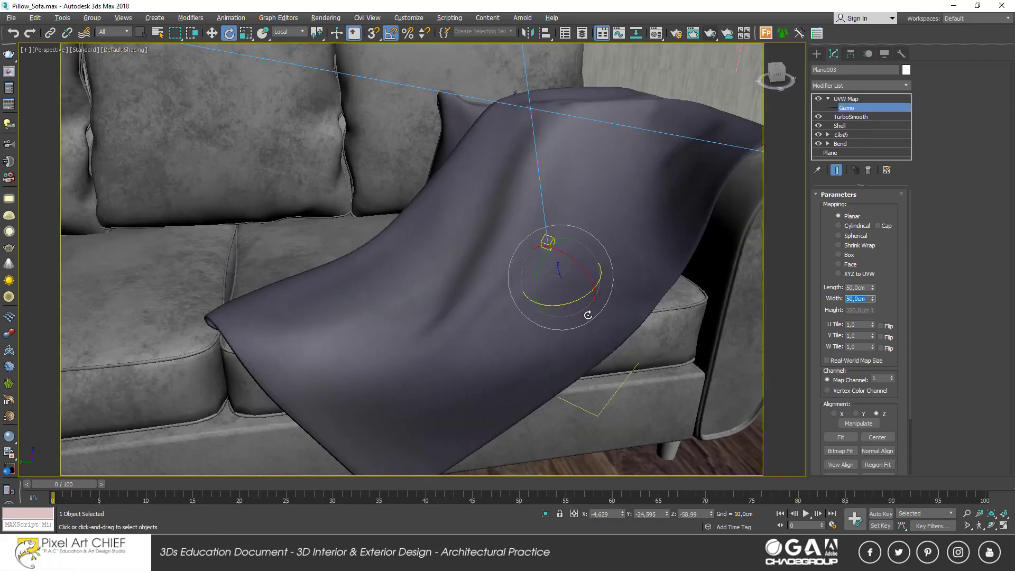
mouse_move(584, 315)
middle_mouse_down("alt")
mouse_move(521, 296)
mouse_move(547, 272)
mouse_move(535, 333)
mouse_move(469, 308)
mouse_move(484, 299)
mouse_move(464, 294)
mouse_move(475, 329)
middle_mouse_up("alt")
scroll(523, 325, "down", 3)
scroll(498, 343, "down", 1)
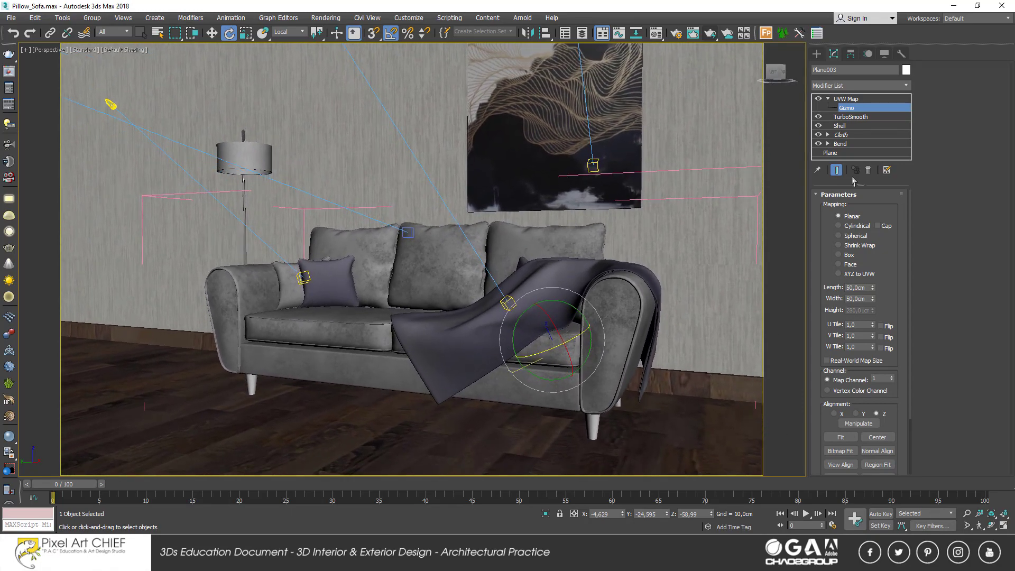
left_click(847, 99)
middle_click_drag(613, 280, 604, 274)
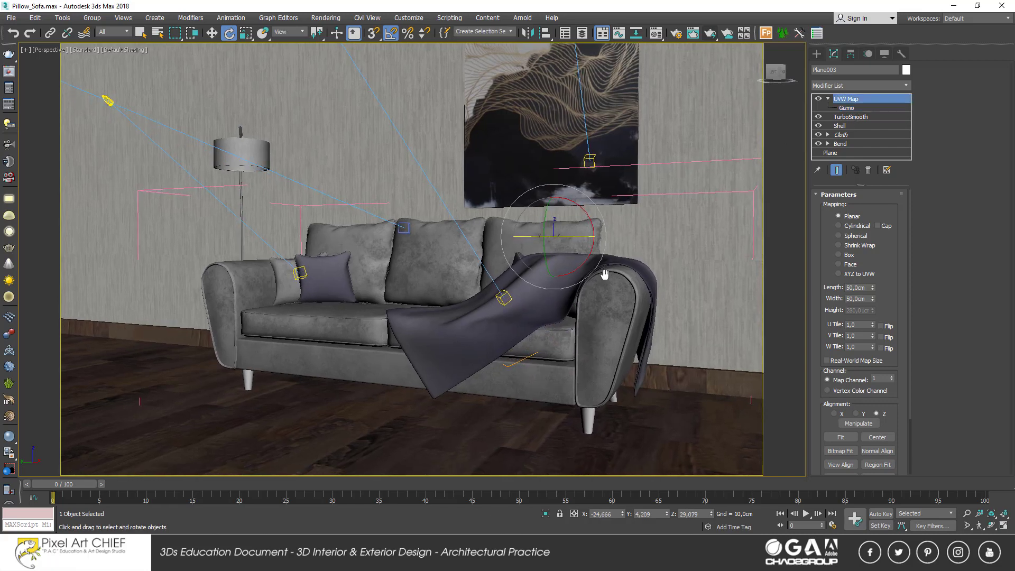
- Select PhysCamera001 and clone it as an independent copy, PhysCamera002
key("h")
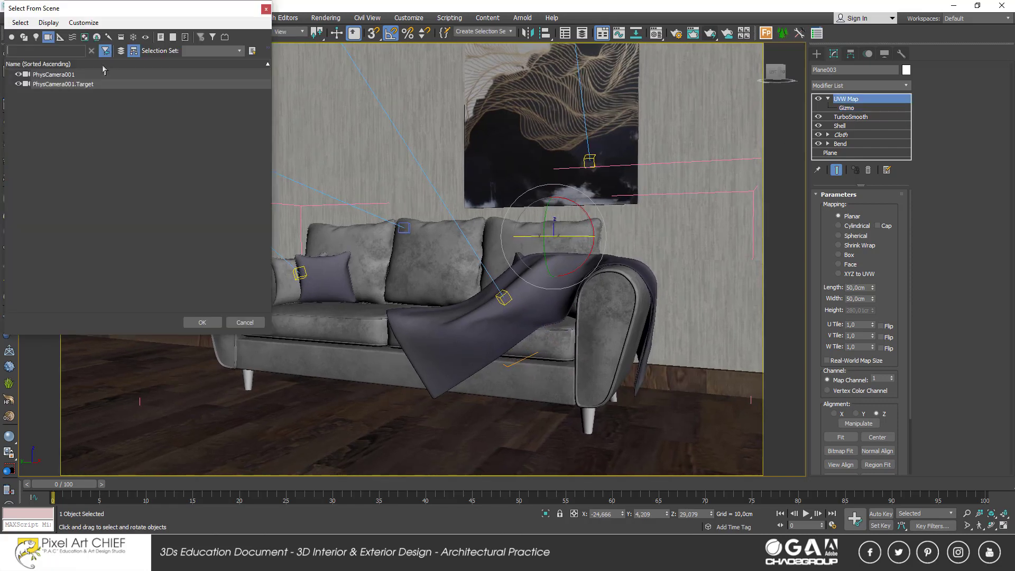
double_click(63, 74)
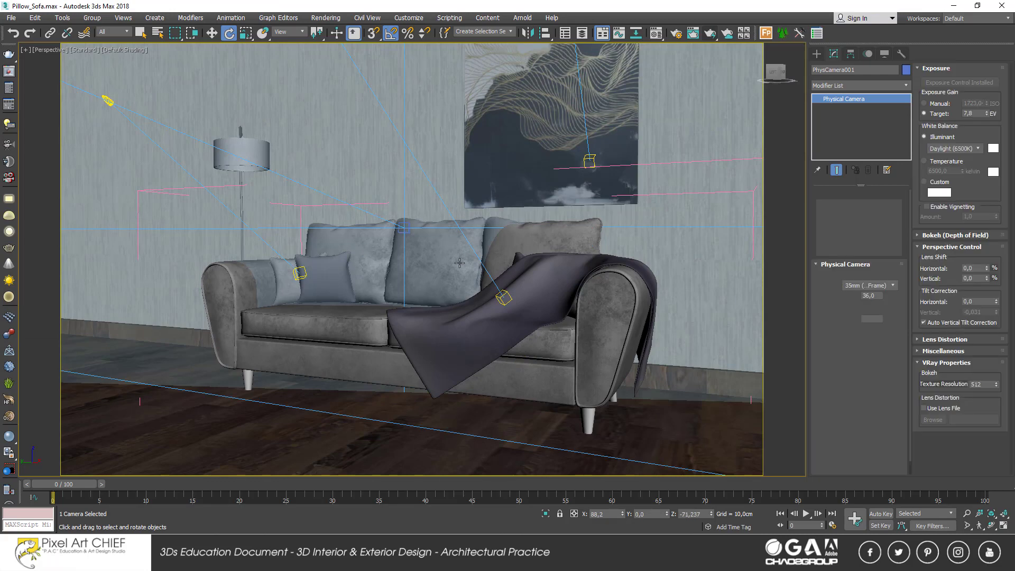
key("ctrl+v")
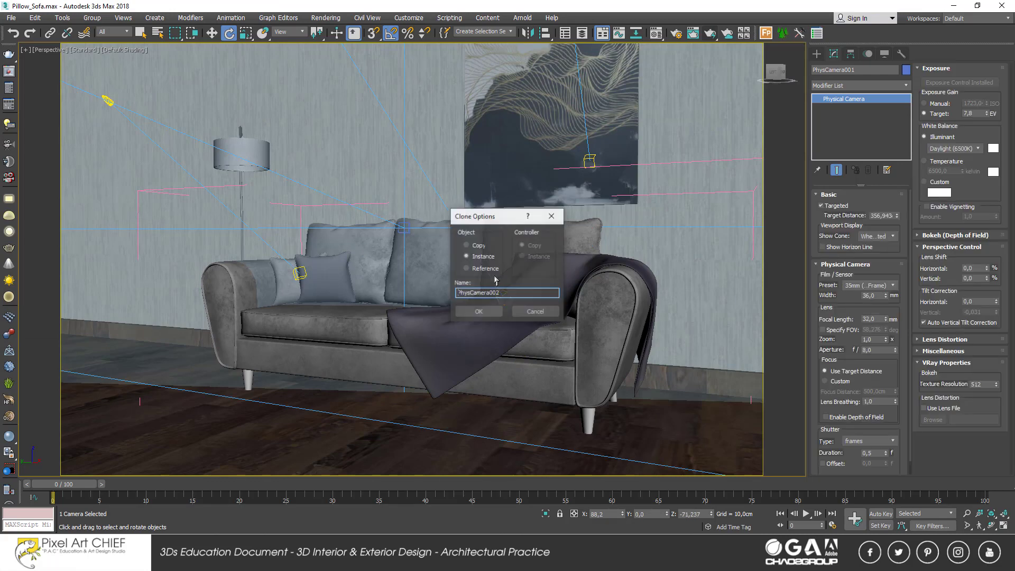
left_click(478, 245)
left_click(479, 311)
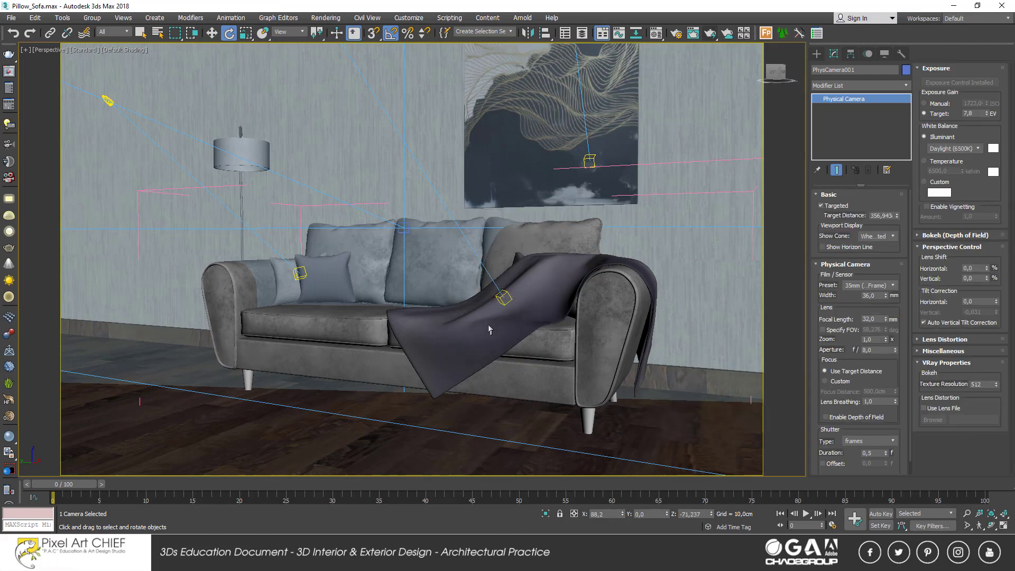
- Look through PhysCamera002 and walk it forward to frame the sofa centrally
left_click(488, 329)
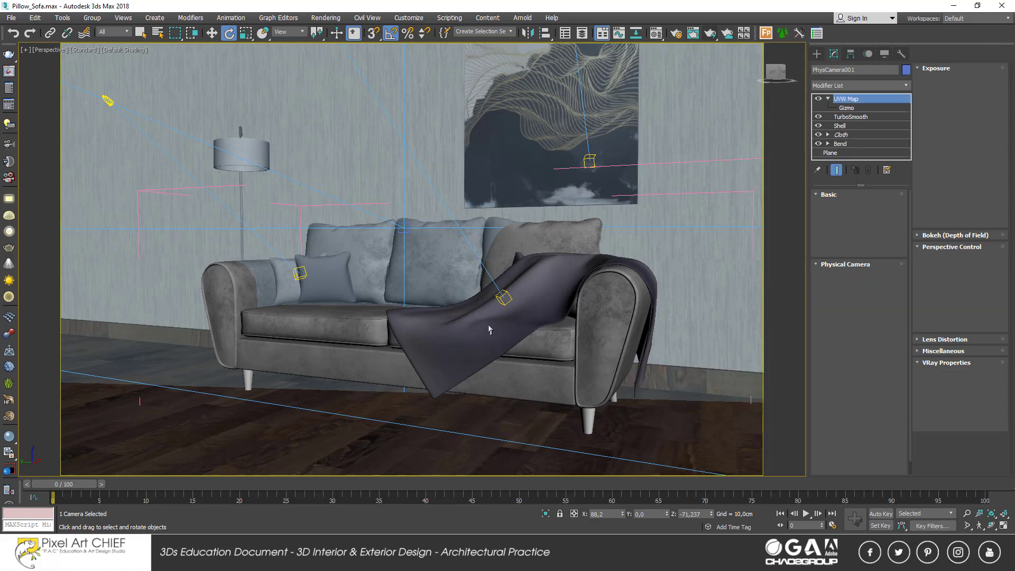
key("c")
key("Down")
key("Return")
key("Up")
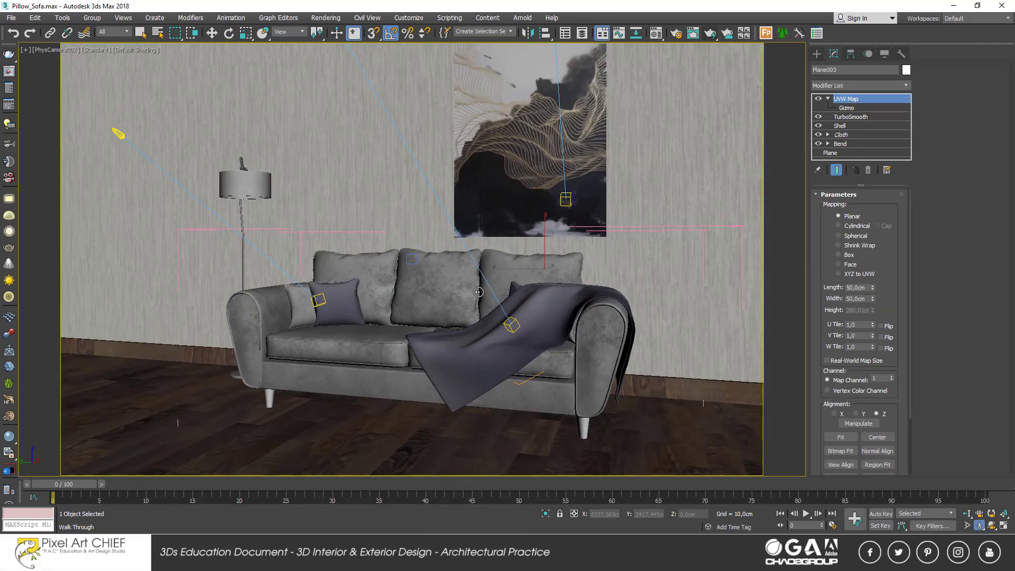
left_click_drag(487, 233, 530, 301)
key("Up")
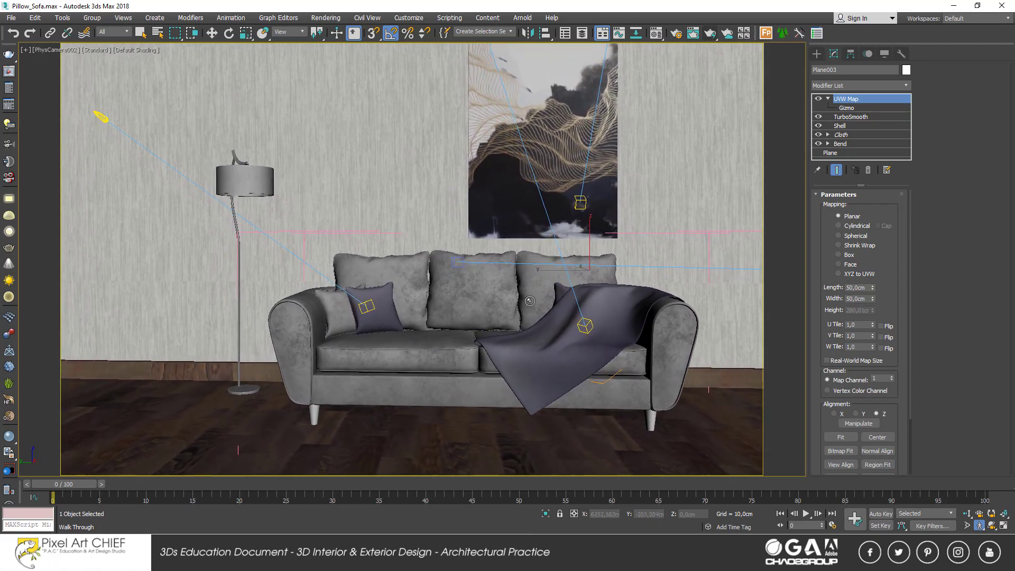
key("Up")
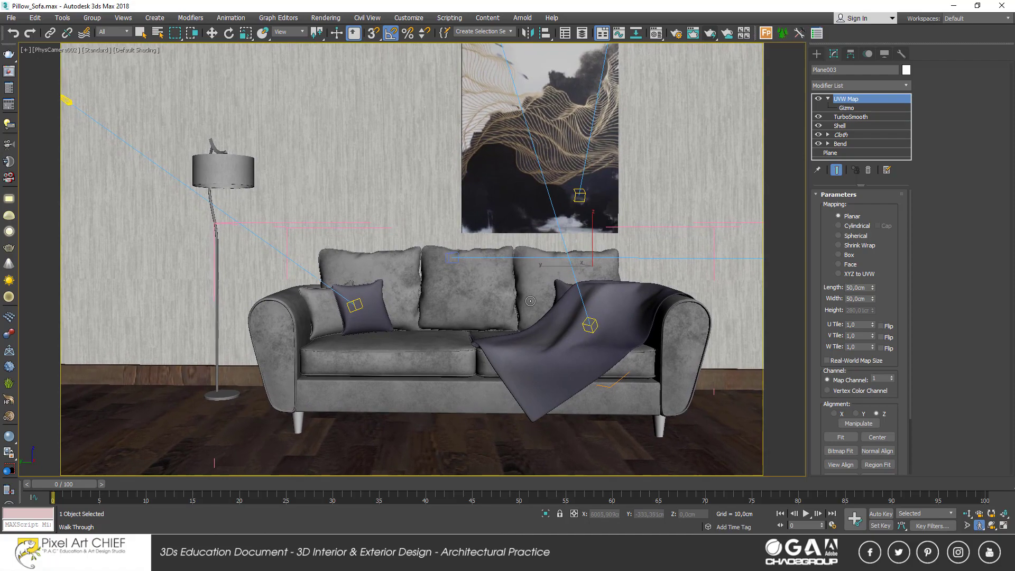
key("e")
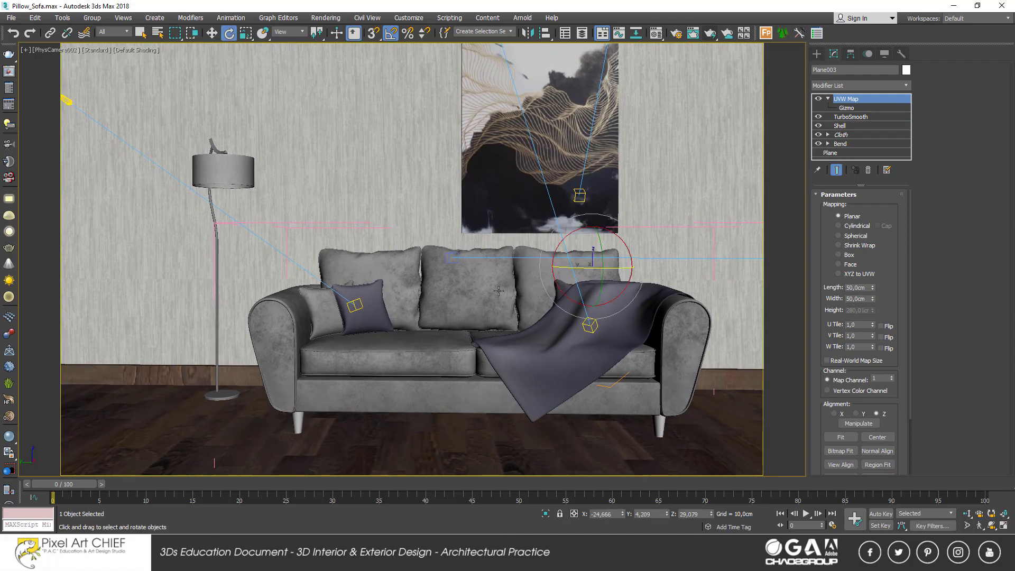
- Select PhysCamera002 and clone it as PhysCamera003
key("h")
left_click(73, 95)
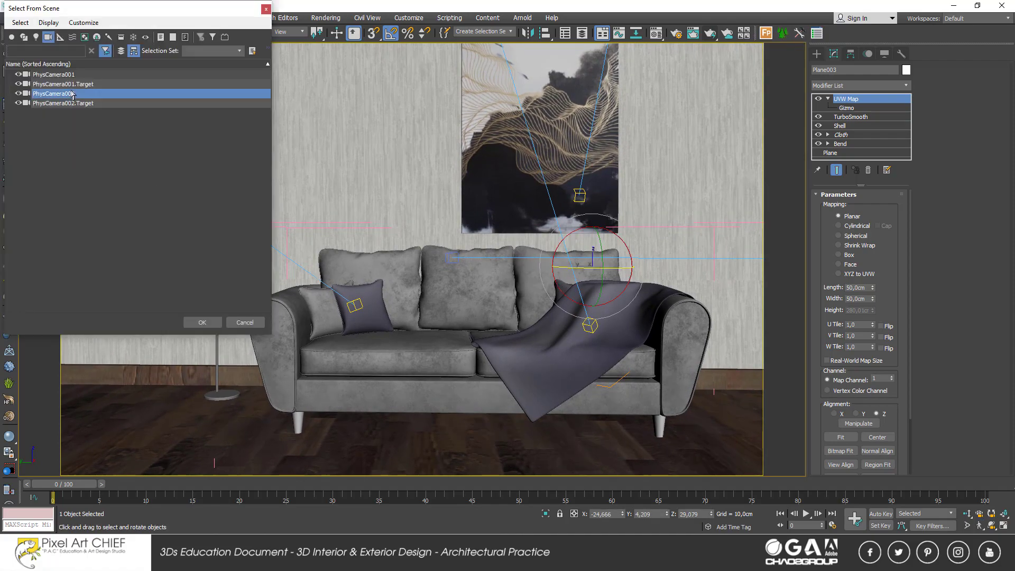
key("Return")
key("ctrl+v")
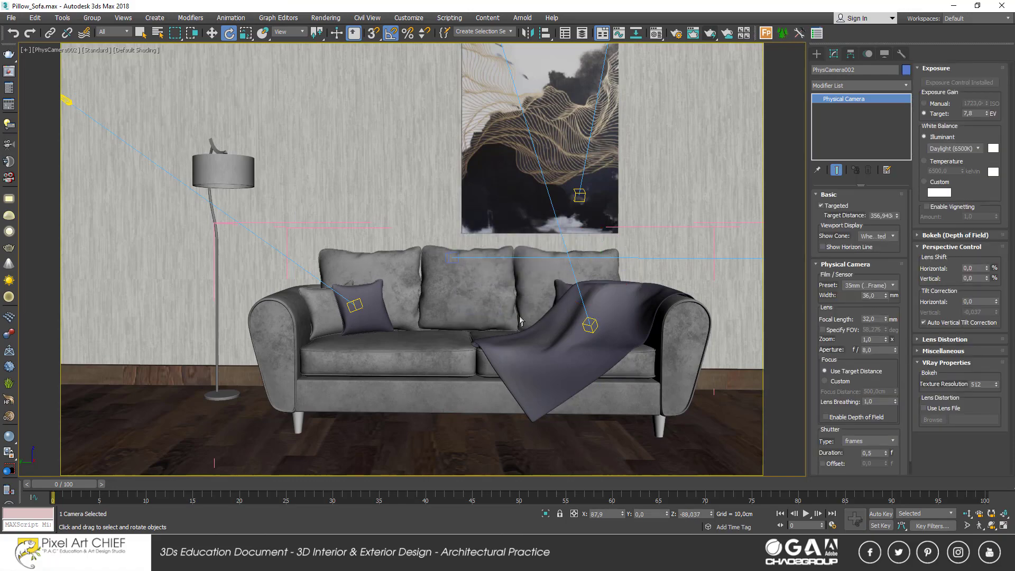
- Walk PhysCamera003 to an angled view of the sofa with the floor lamp on the left
key("Up")
mouse_move(521, 321)
left_mouse_down()
mouse_move(337, 315)
mouse_move(448, 312)
left_mouse_up()
key("Up")
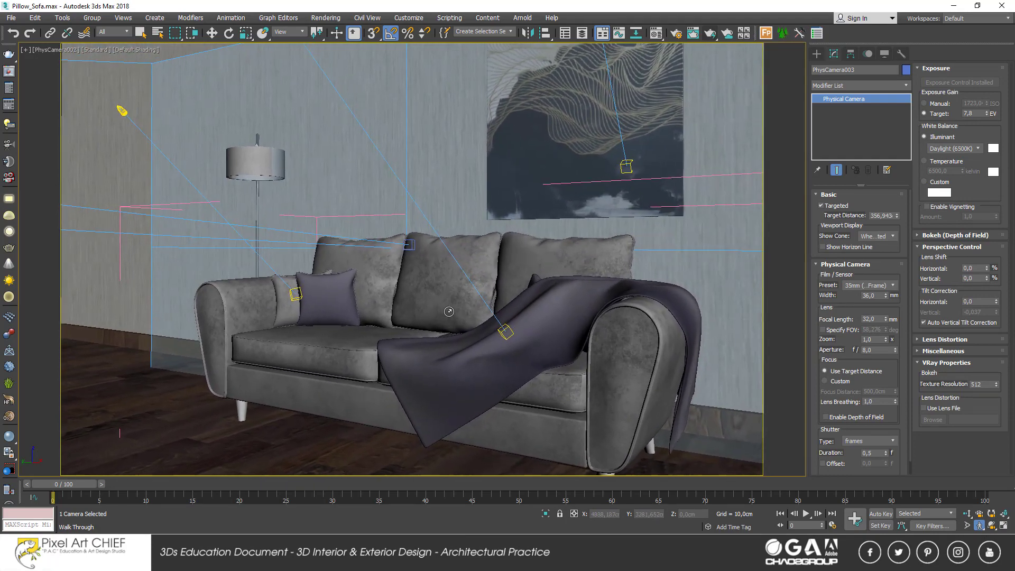
key("Left")
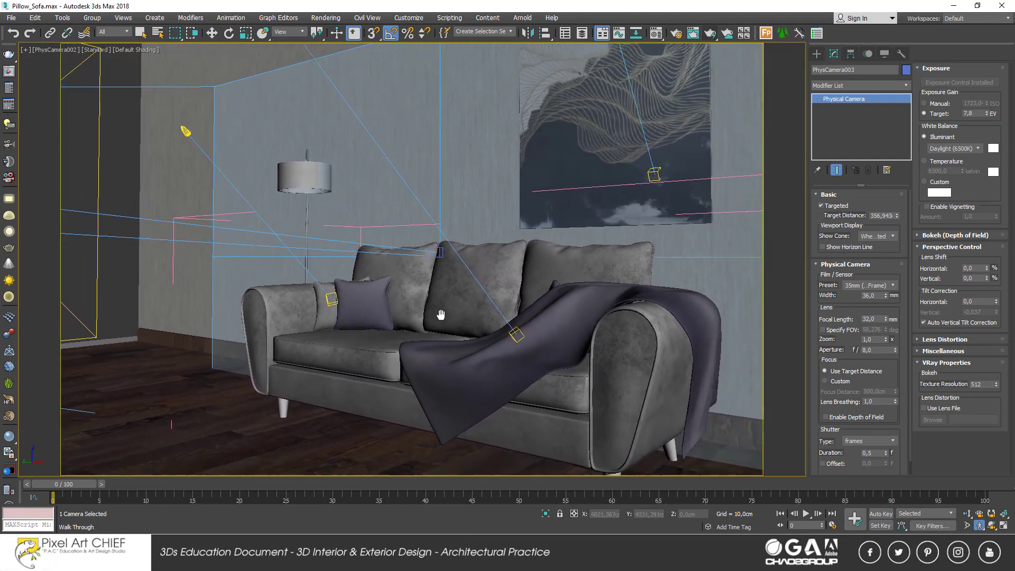
left_click_drag(440, 314, 437, 328)
key("Down")
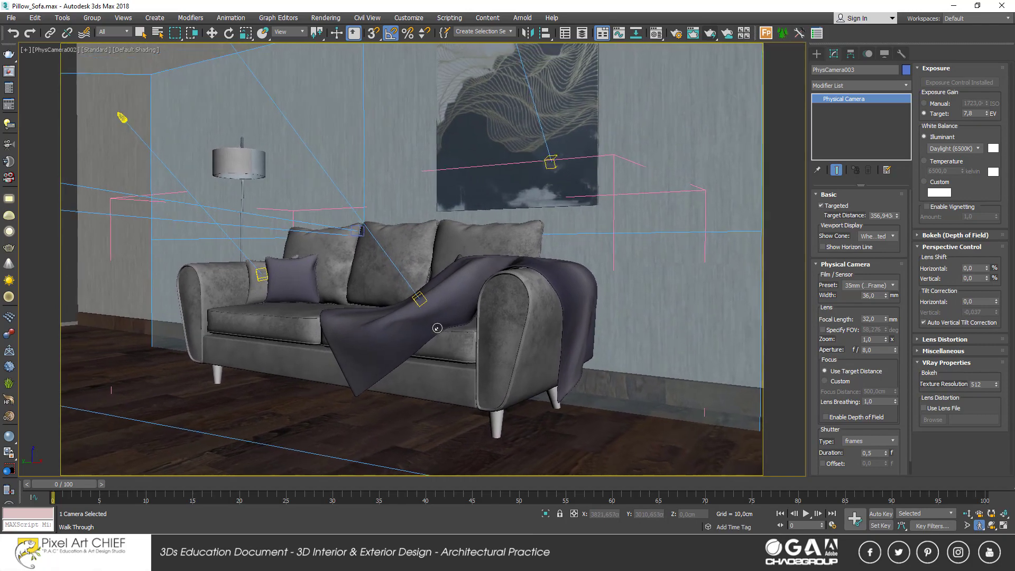
key("Left")
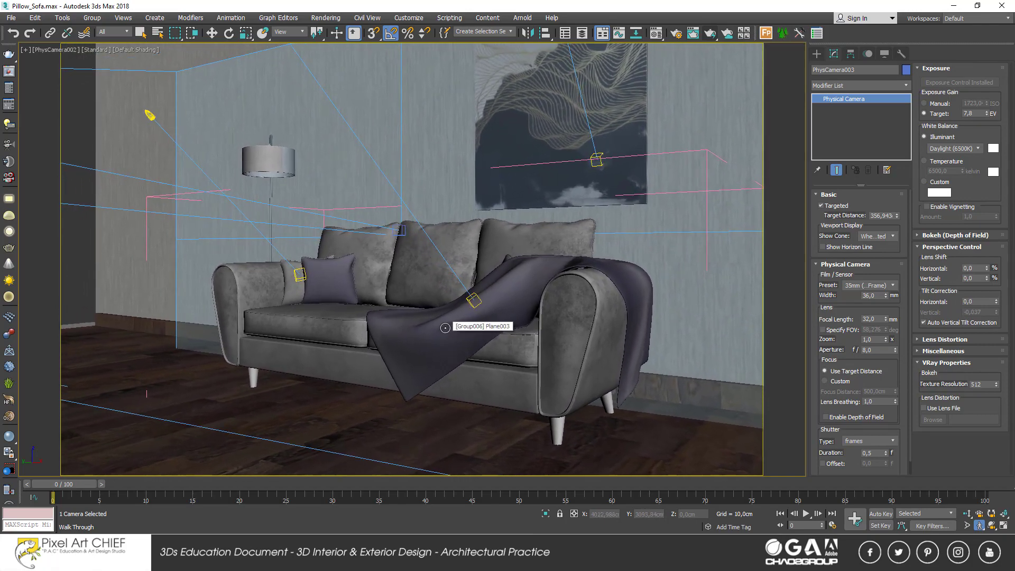
left_click_drag(445, 327, 460, 329)
key("Up")
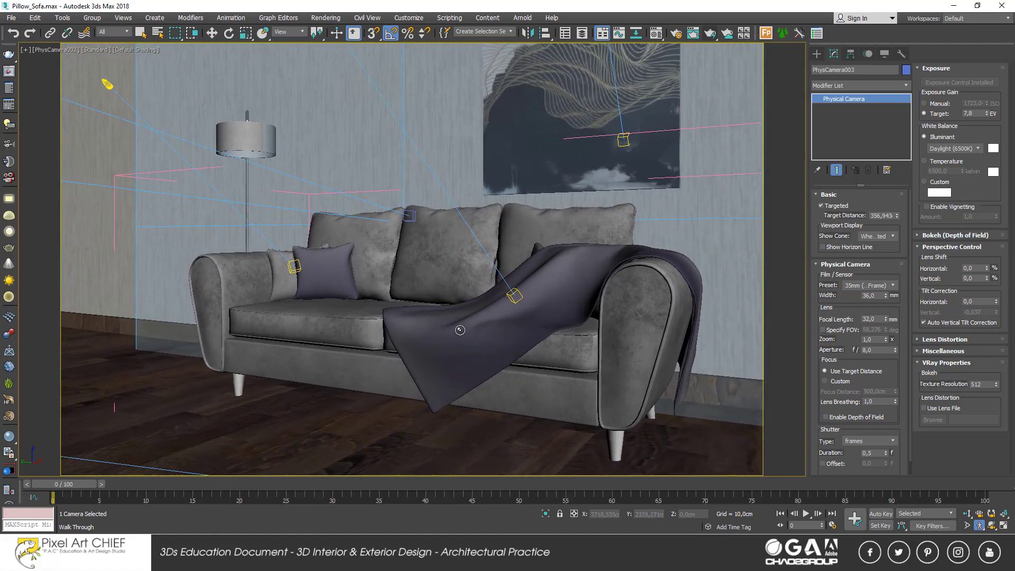
key("Up")
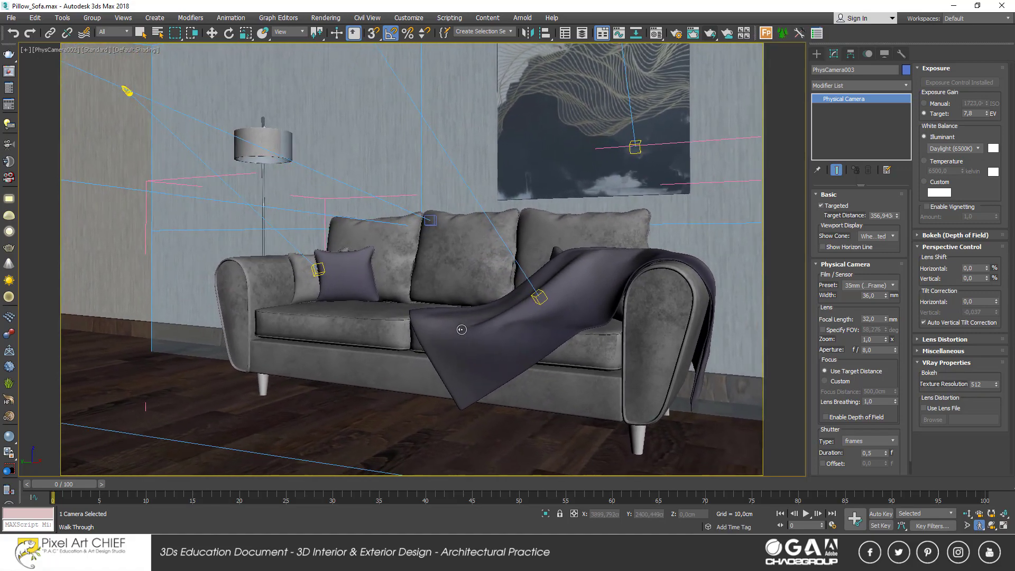
left_click_drag(461, 329, 470, 326)
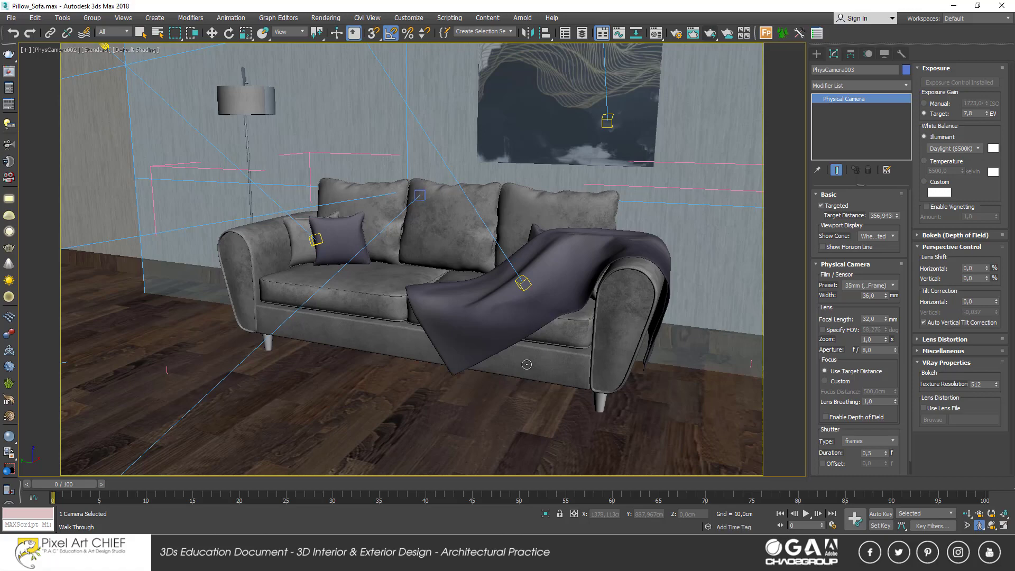
mouse_move(470, 326)
left_mouse_down()
mouse_move(524, 352)
mouse_move(526, 317)
mouse_move(419, 327)
mouse_move(499, 311)
mouse_move(484, 313)
left_mouse_up()
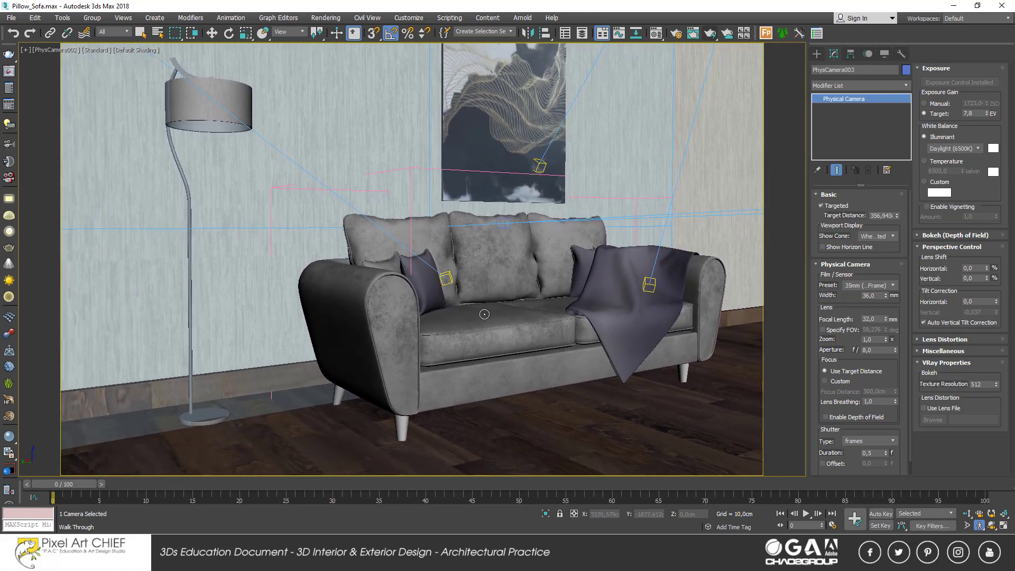
key("Down")
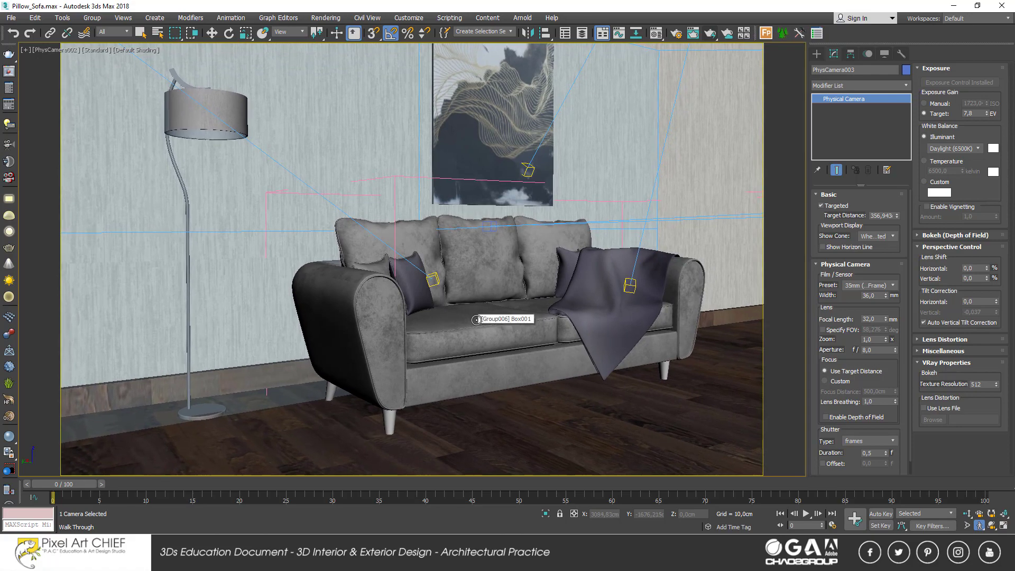
key("Up")
- Switch the viewport to PhysCamera001 and run a full V-Ray production render
key("Escape")
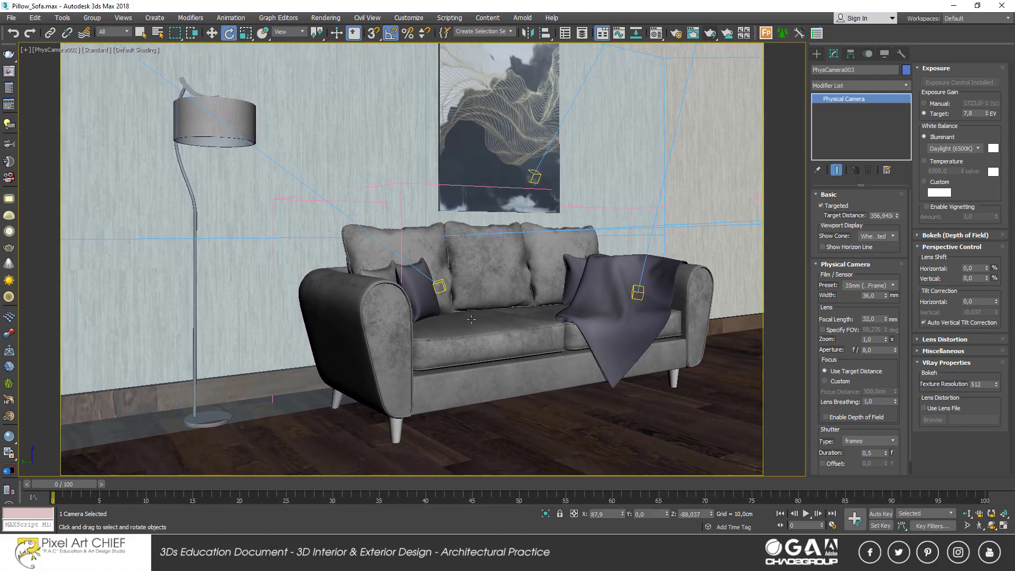
key("c")
left_click(427, 284)
key("c")
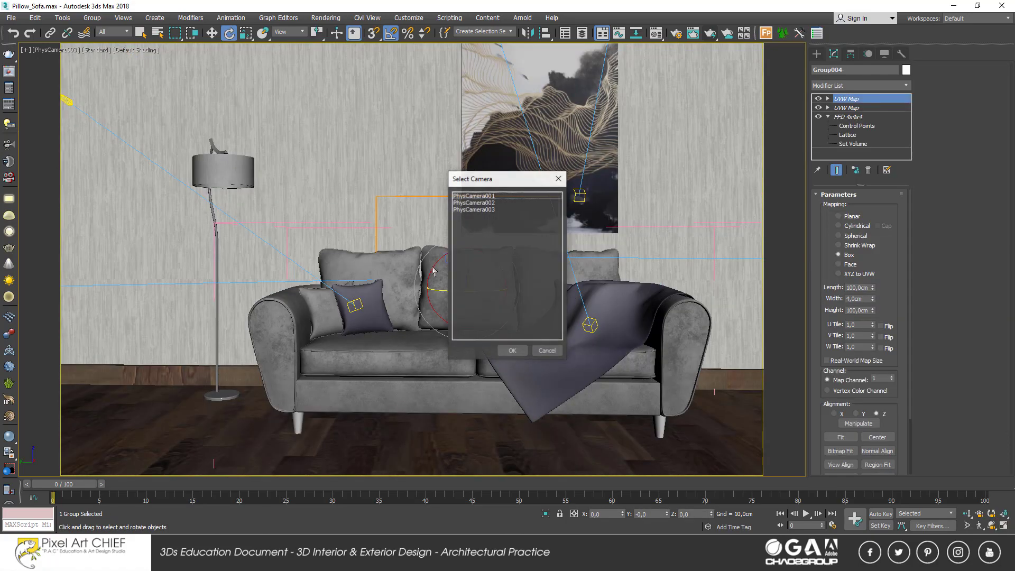
double_click(502, 197)
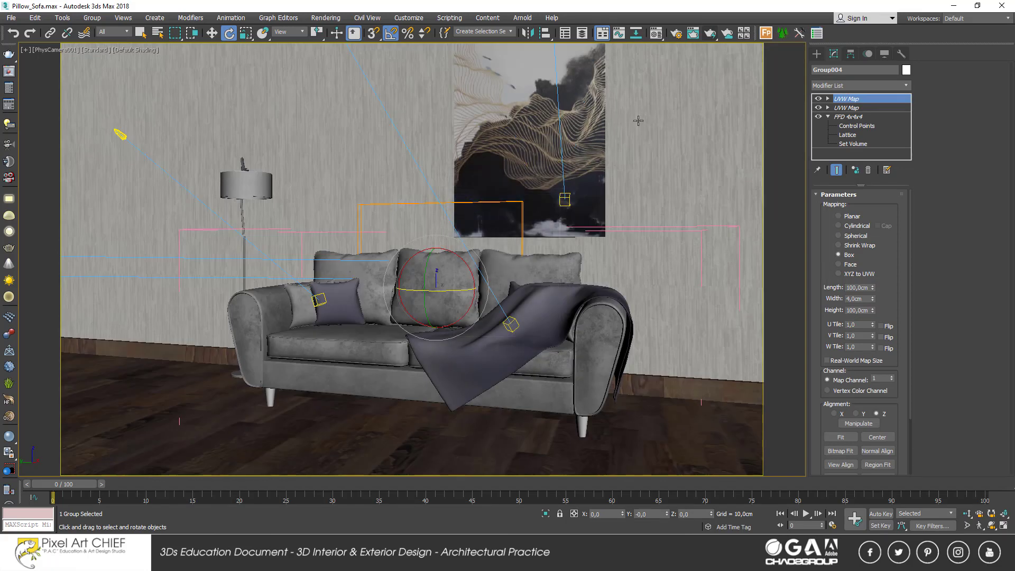
left_click(710, 34)
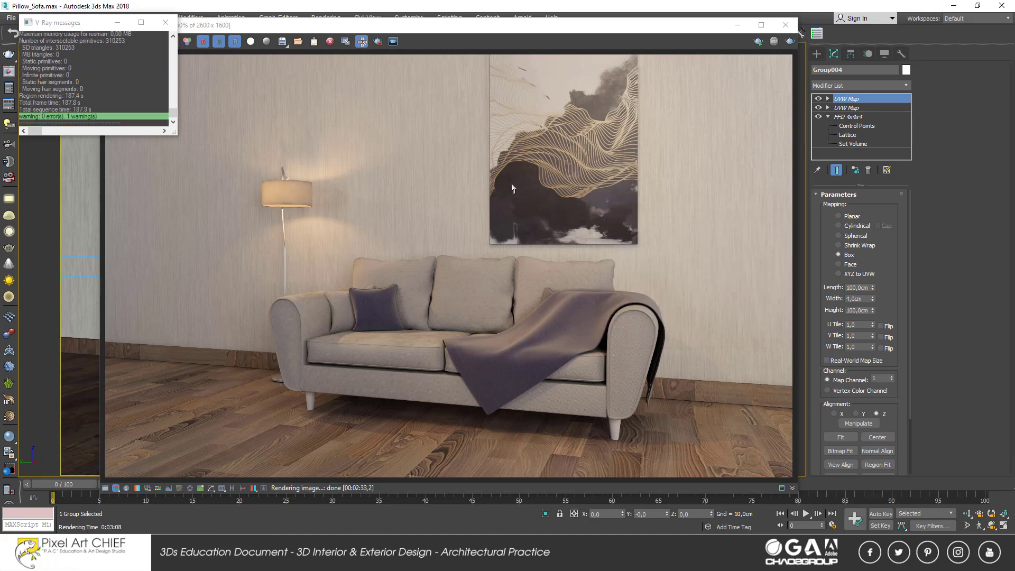
- Save the finished render as JPEG Koltuk_Model at quality 100 in Yeni klasör (2)
left_click(483, 193)
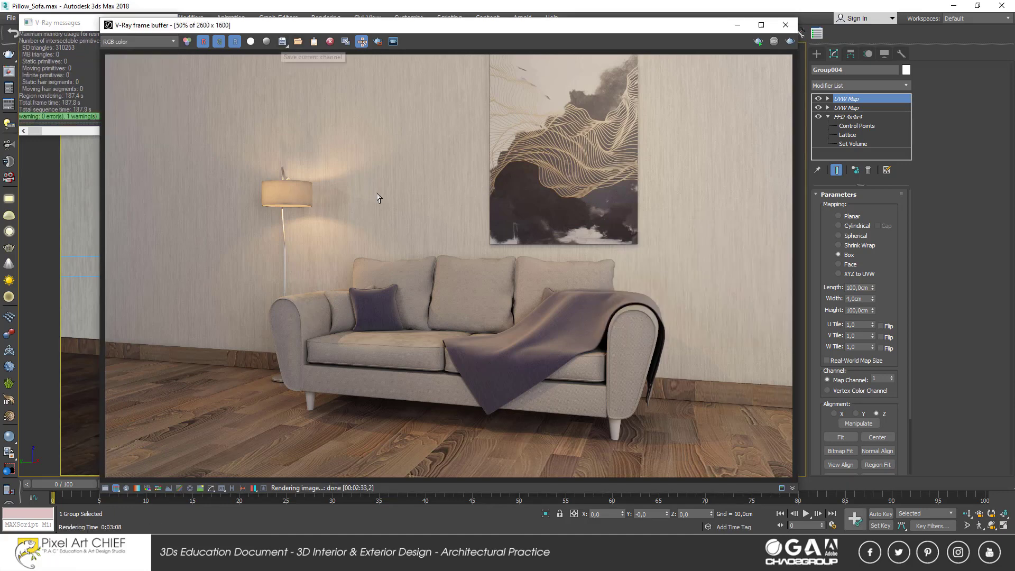
left_click(283, 42)
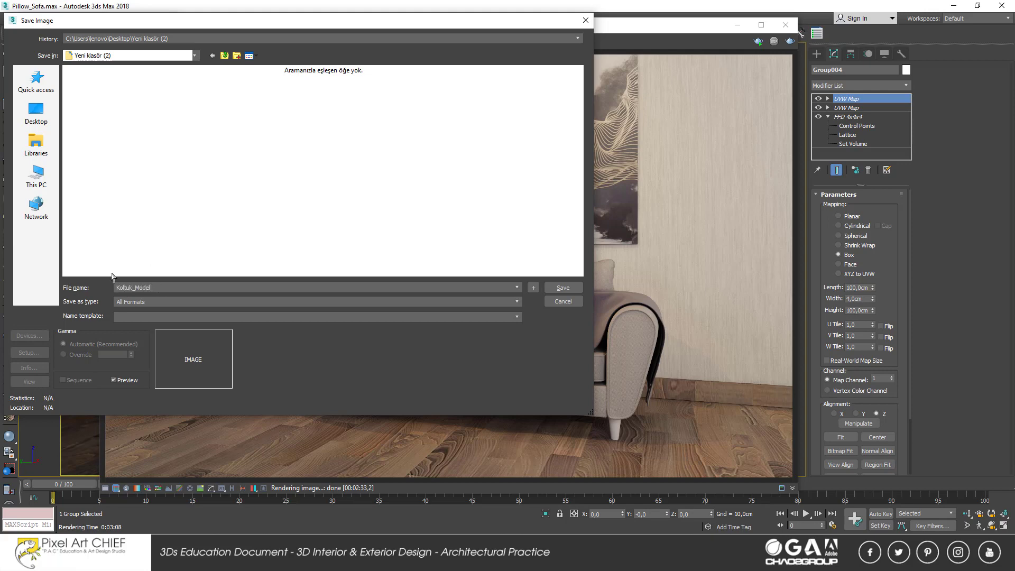
left_click(142, 302)
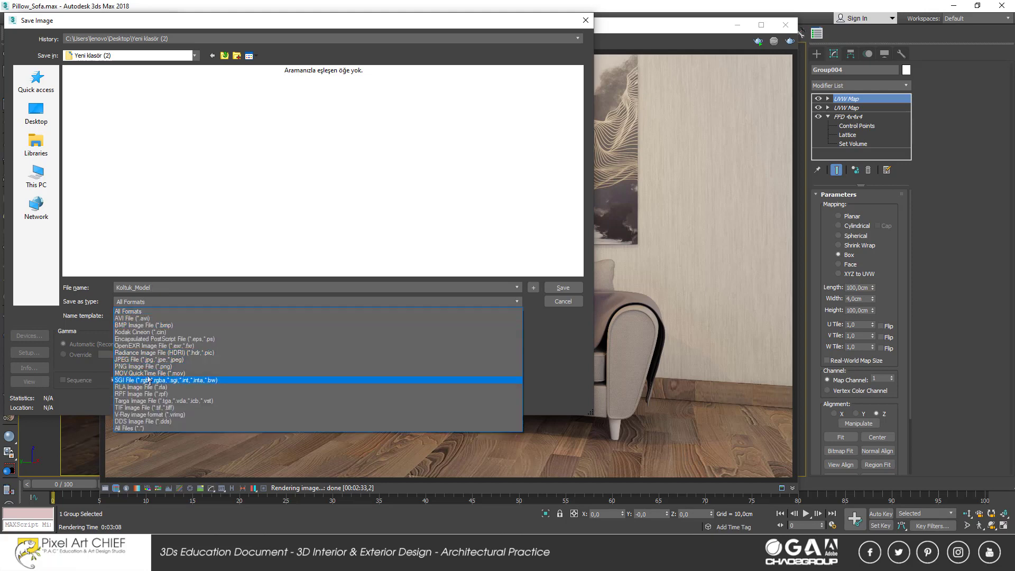
left_click(158, 359)
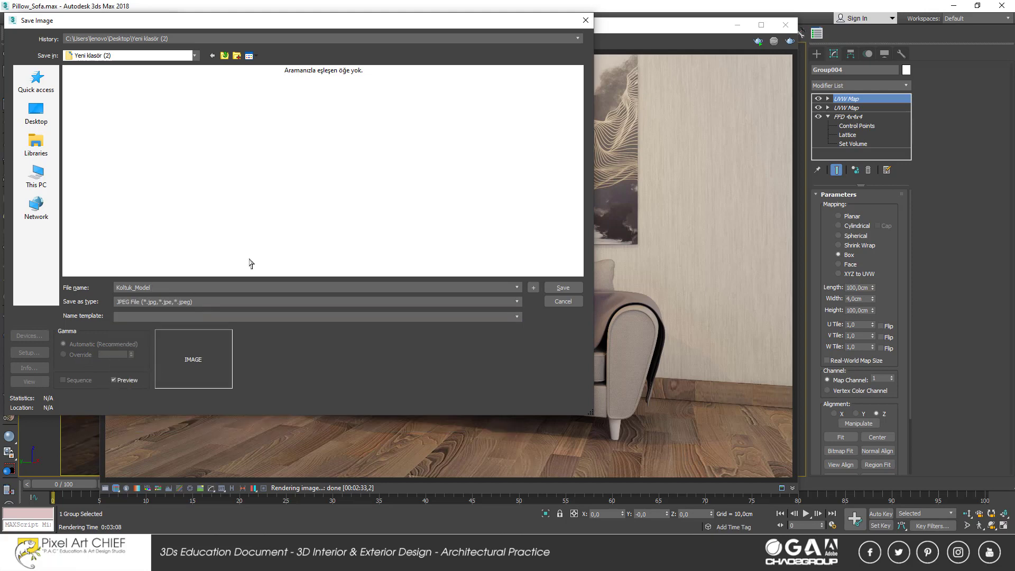
left_click(558, 289)
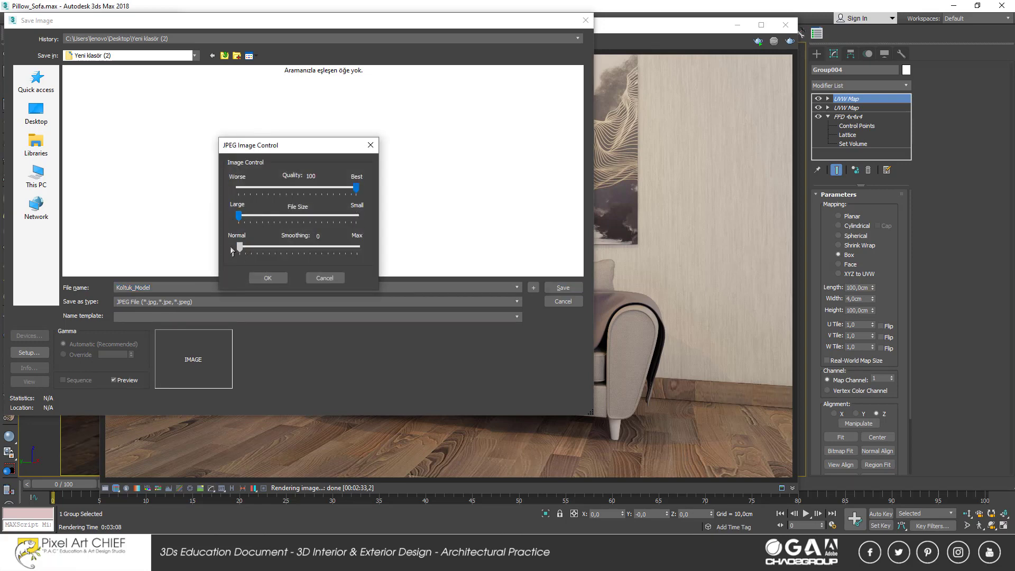
left_click(276, 280)
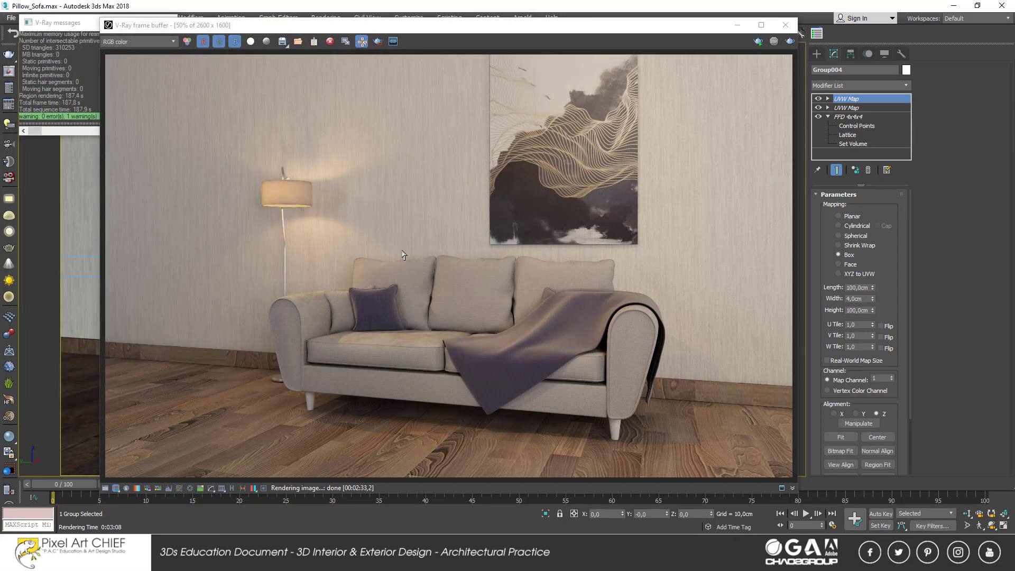
- Set the V-Ray colour mapping type to Reinhard in Render Setup
left_click(740, 26)
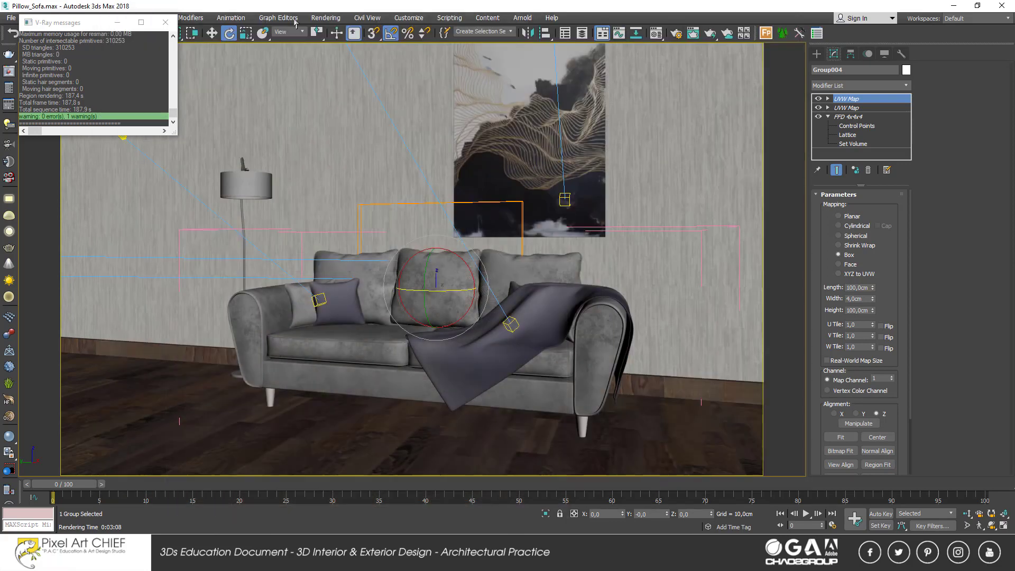
left_click(325, 18)
left_click(351, 74)
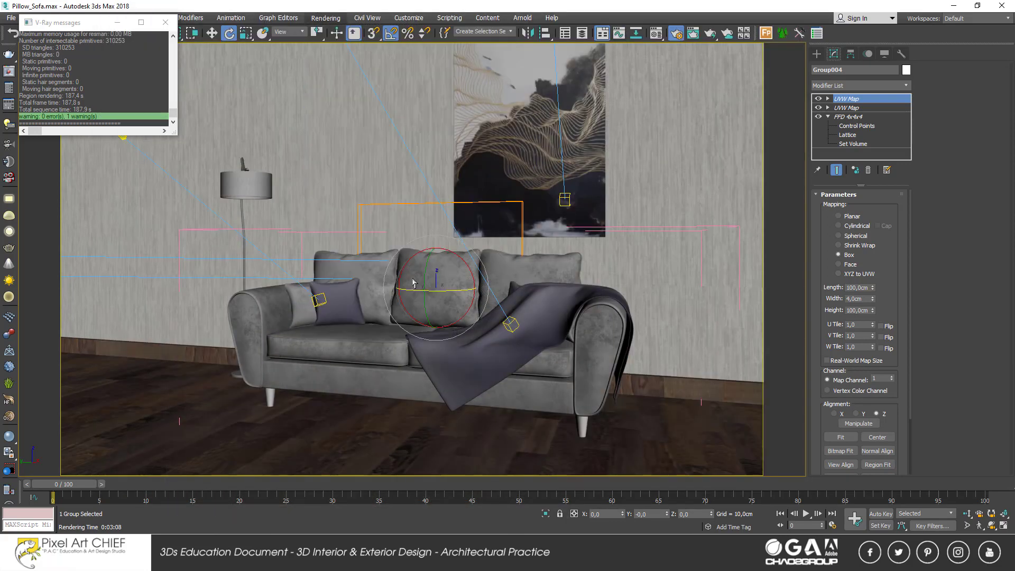
scroll(405, 375, "down", 2)
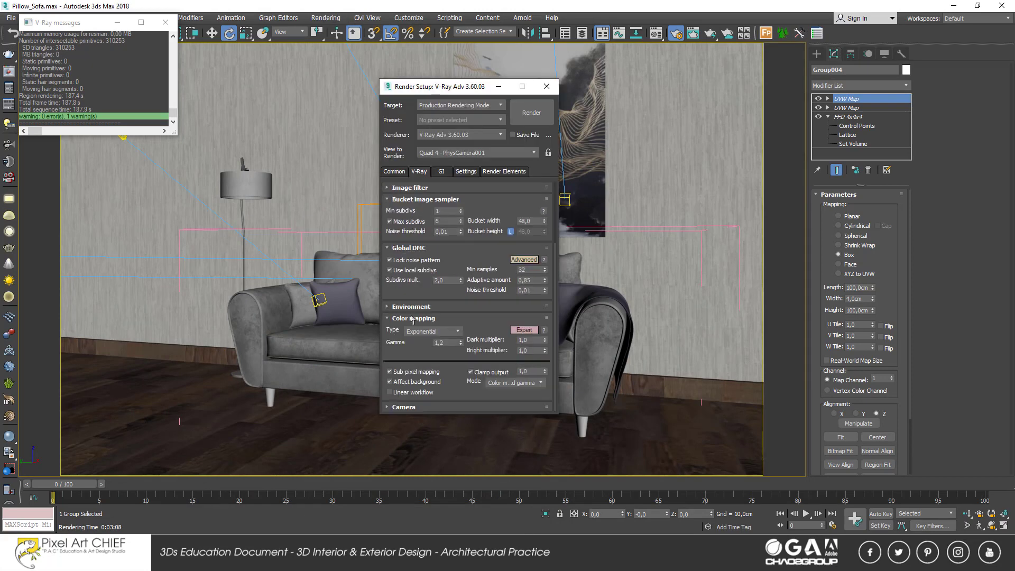
left_click(423, 333)
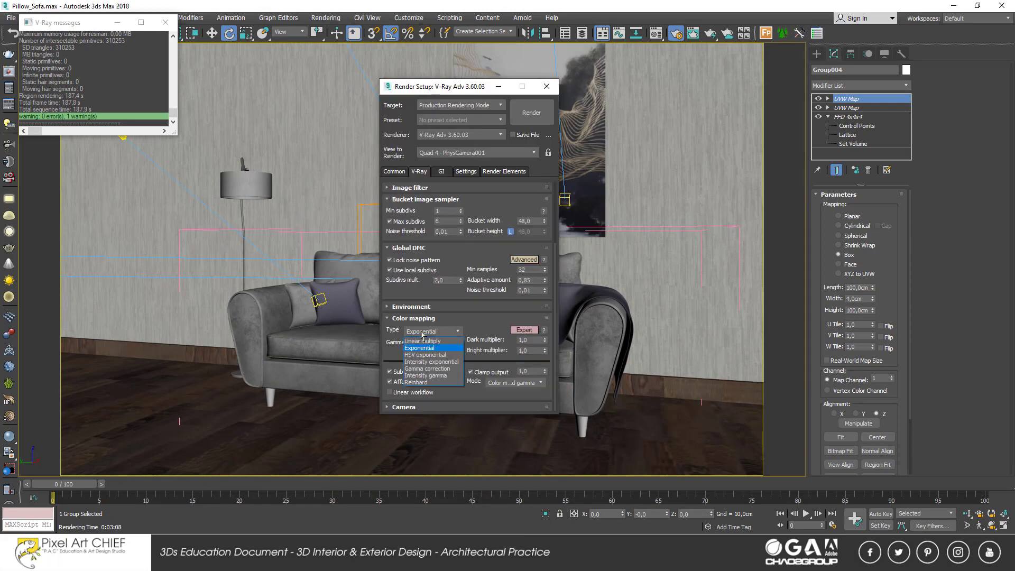
left_click(419, 382)
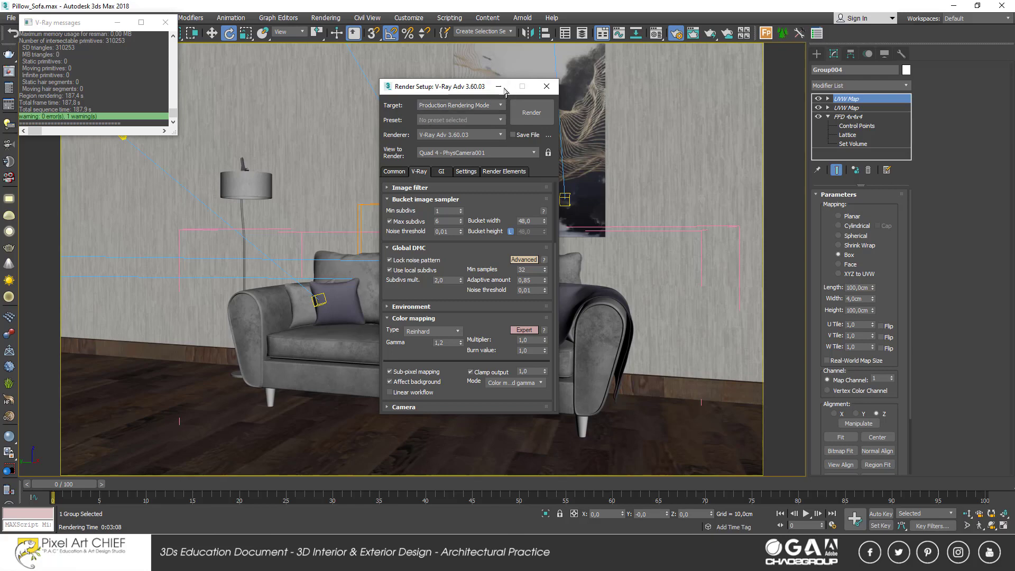
left_click(498, 87)
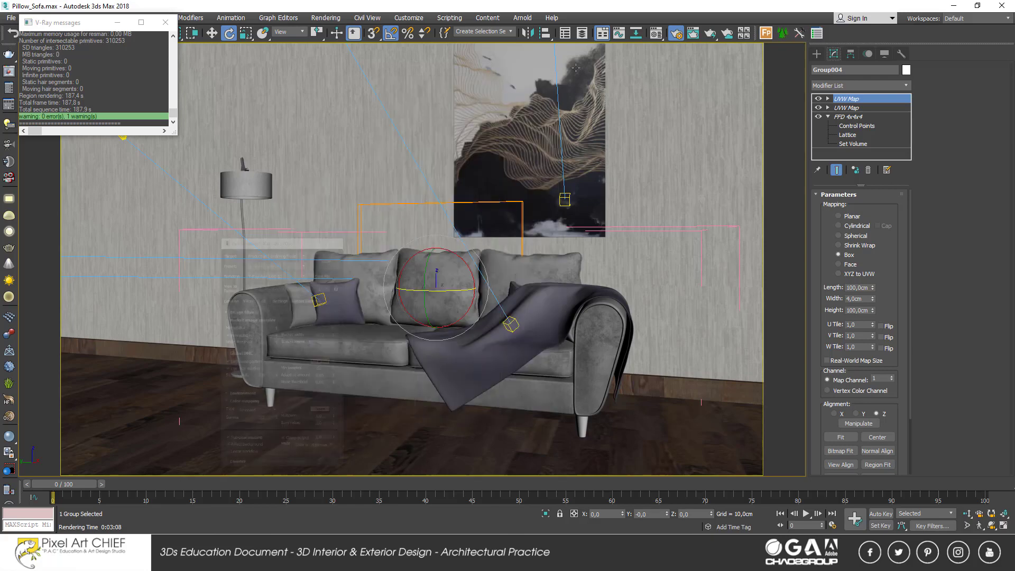
- Start a production render of the front camera, stop it partway, and close it
left_click(710, 34)
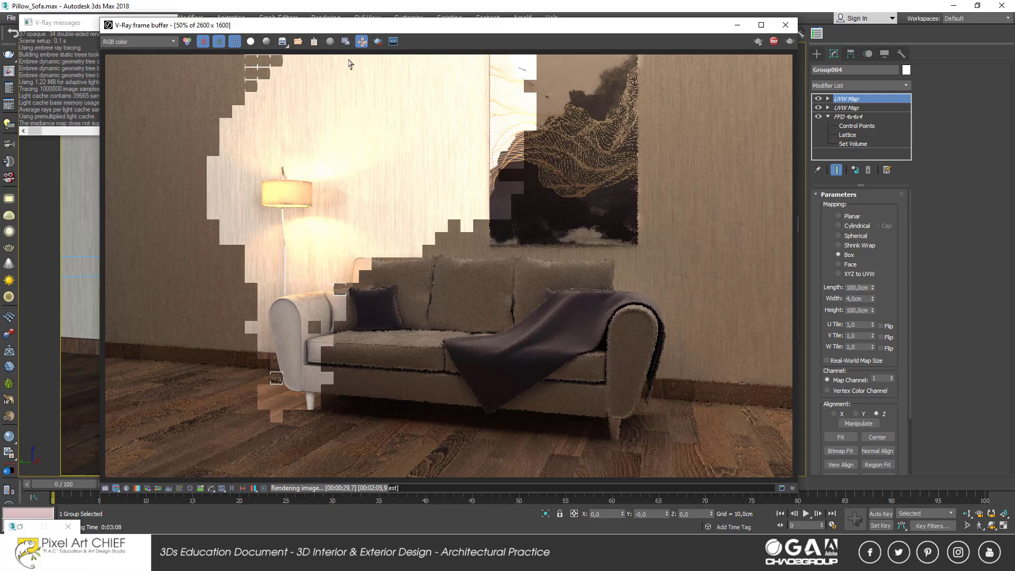
left_click(773, 41)
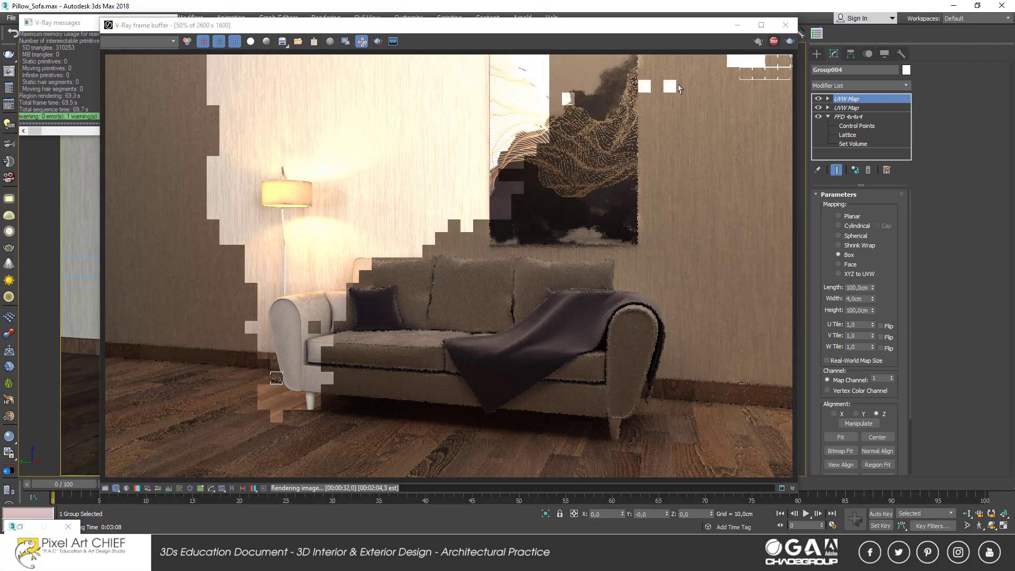
left_click(784, 25)
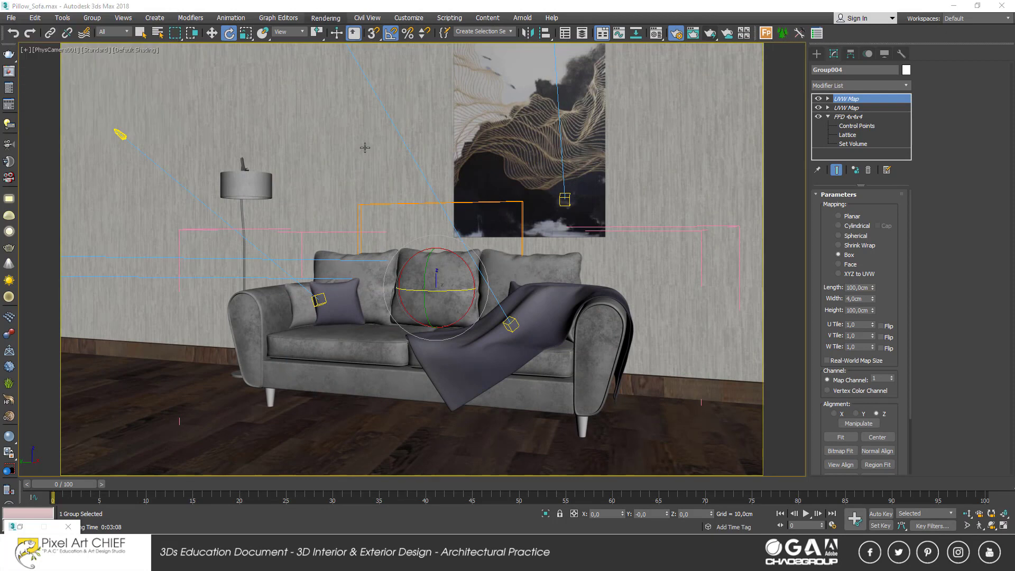
- Change the V-Ray colour mapping type to Exponential in Render Setup
left_click(325, 18)
left_click(328, 74)
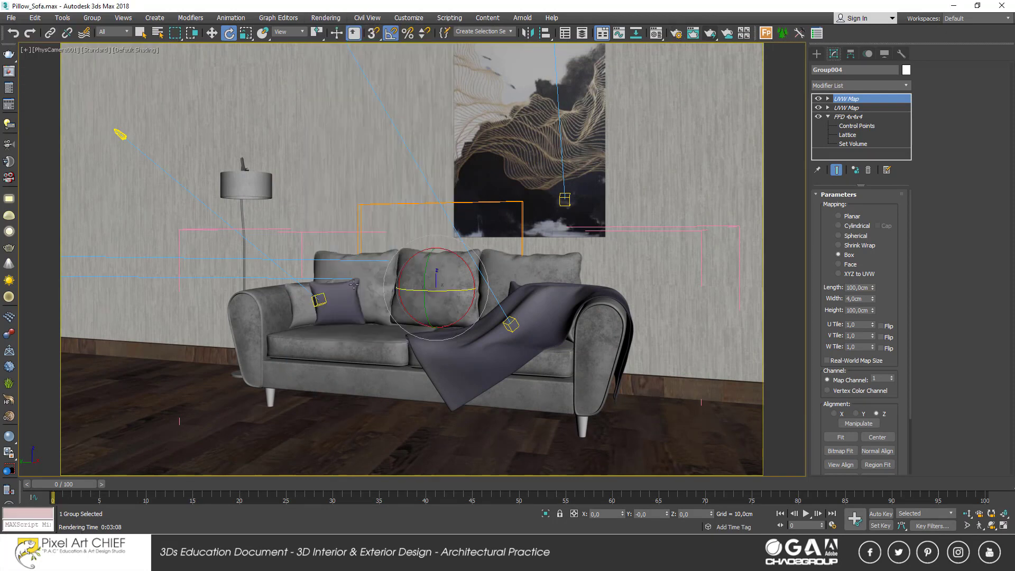
left_click(385, 323)
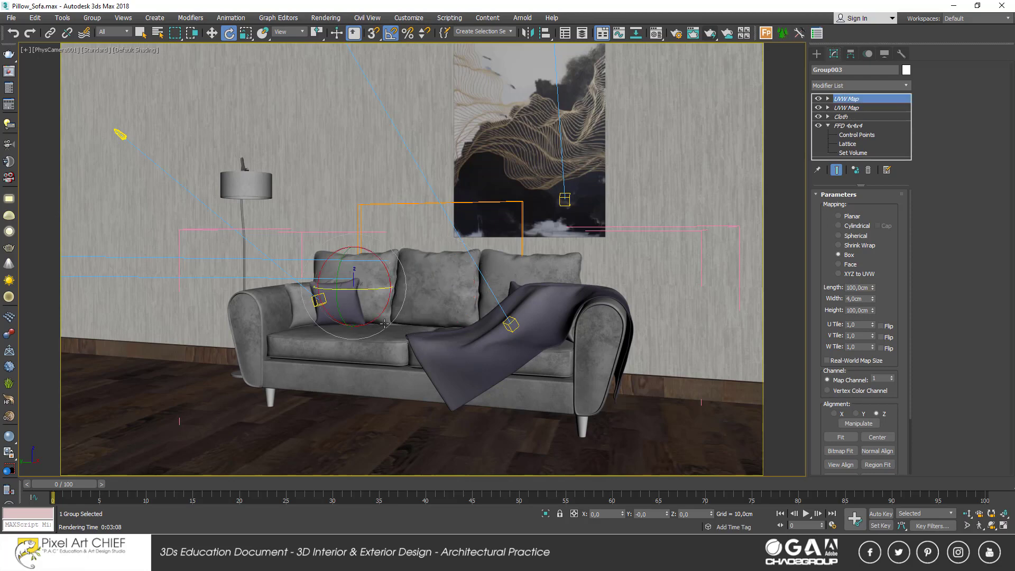
left_click(326, 17)
left_click(349, 80)
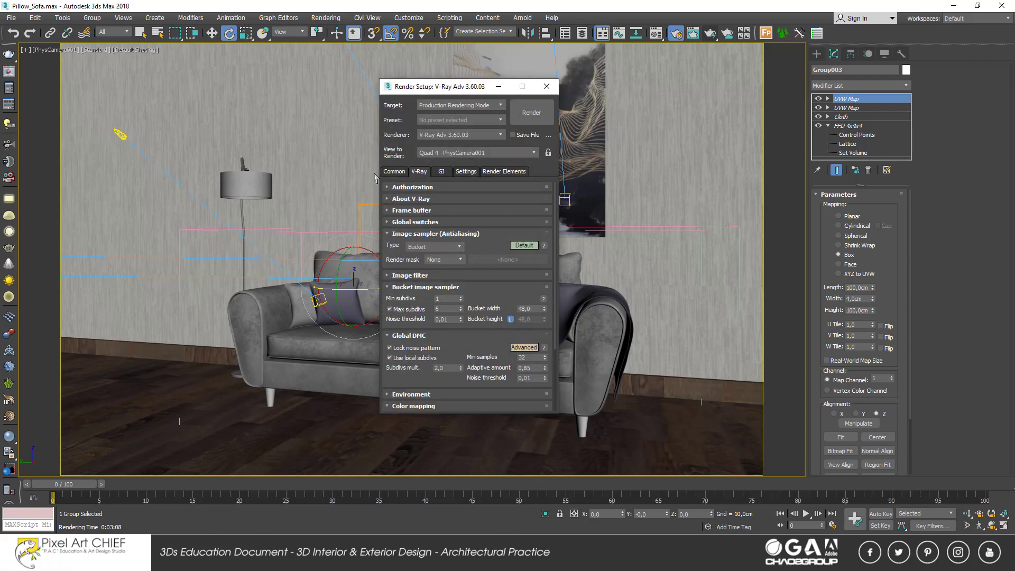
scroll(420, 379, "down", 5)
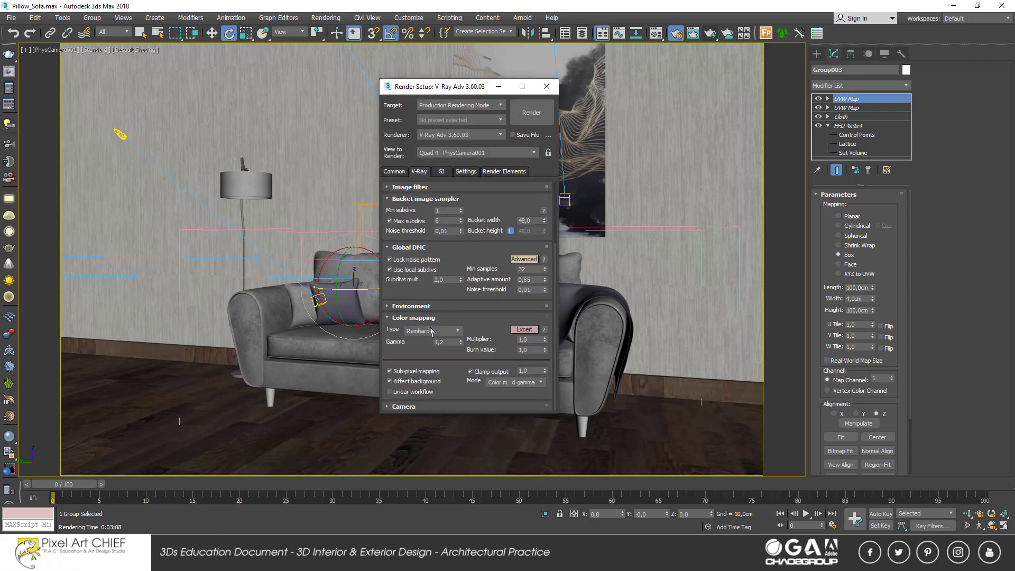
left_click(432, 332)
left_click(546, 86)
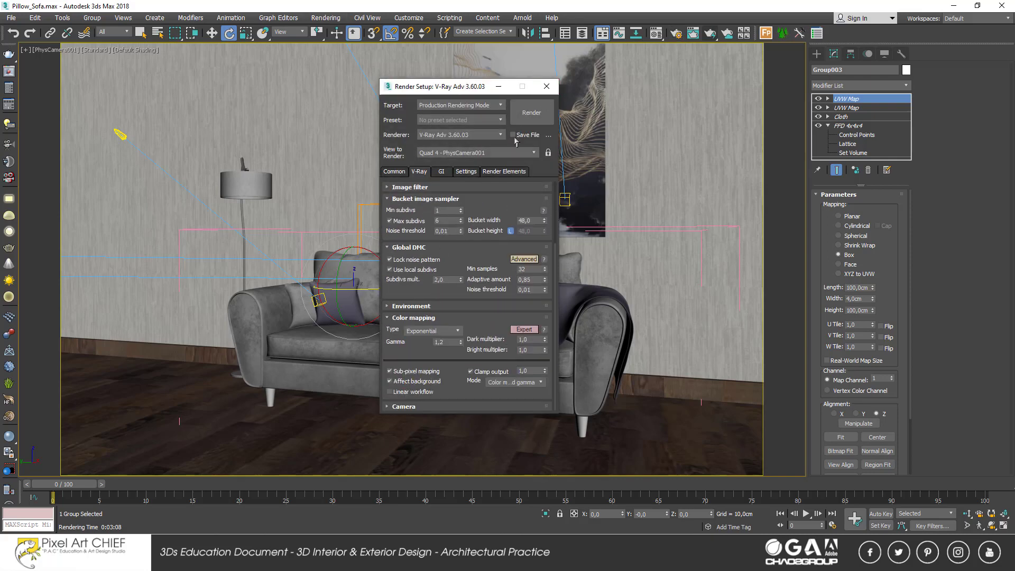
- Switch the viewport to PhysCamera002 and render the angled view
key("c")
left_click(493, 203)
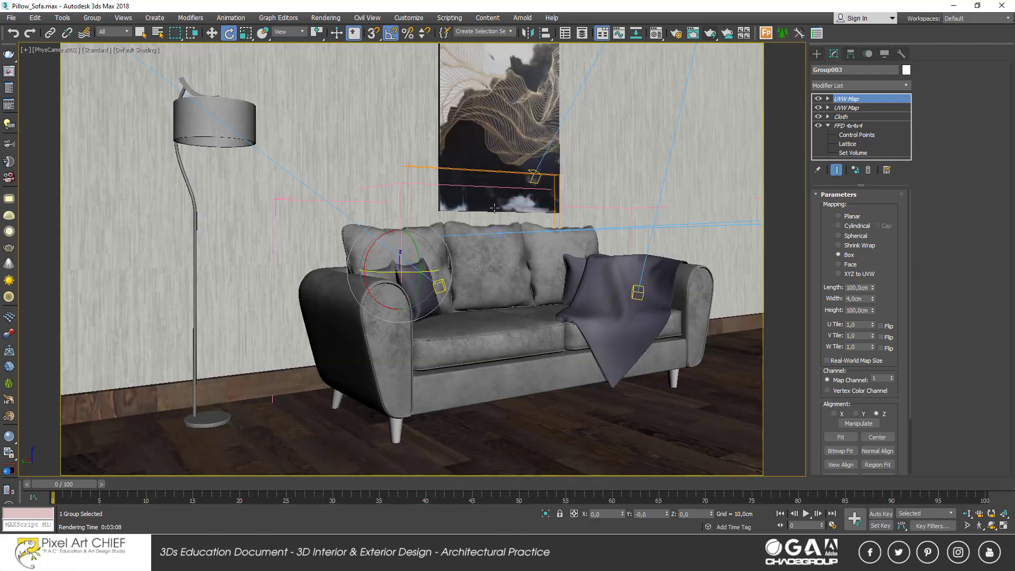
left_click(710, 35)
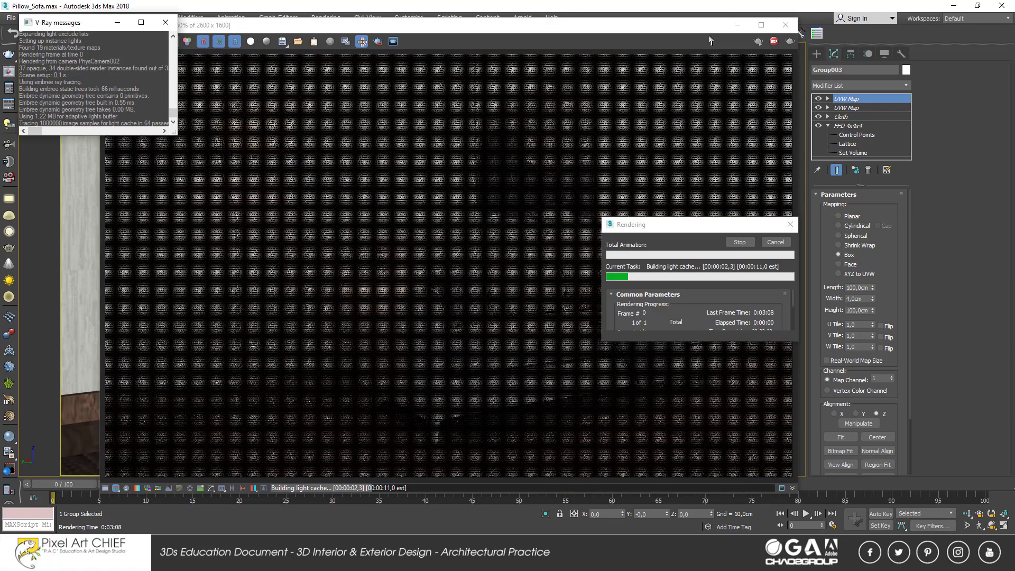
left_click(533, 211)
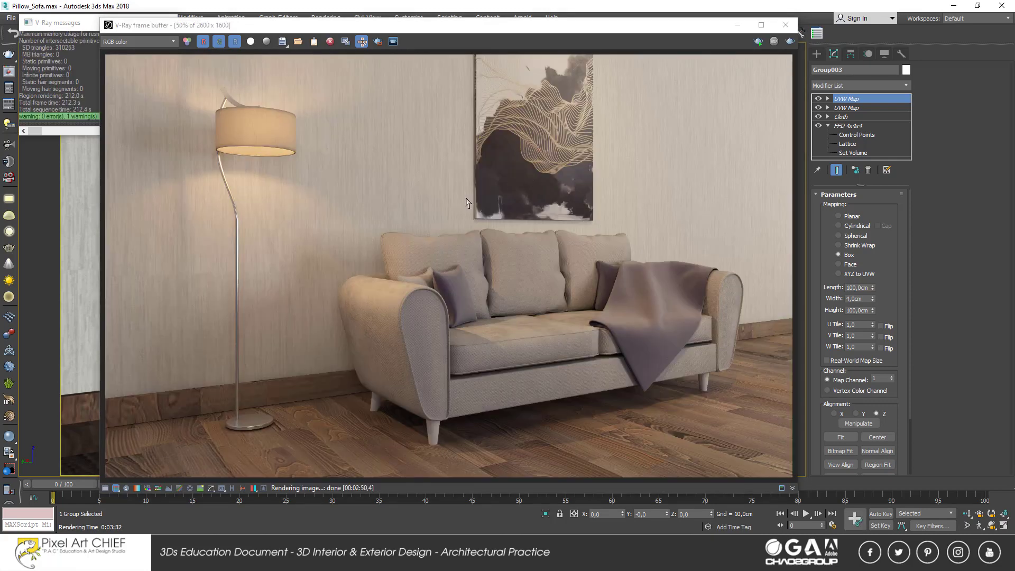
- Save the angled render as Koltuk_Model2.jpg at quality 100 and close the frame buffer
left_click(282, 41)
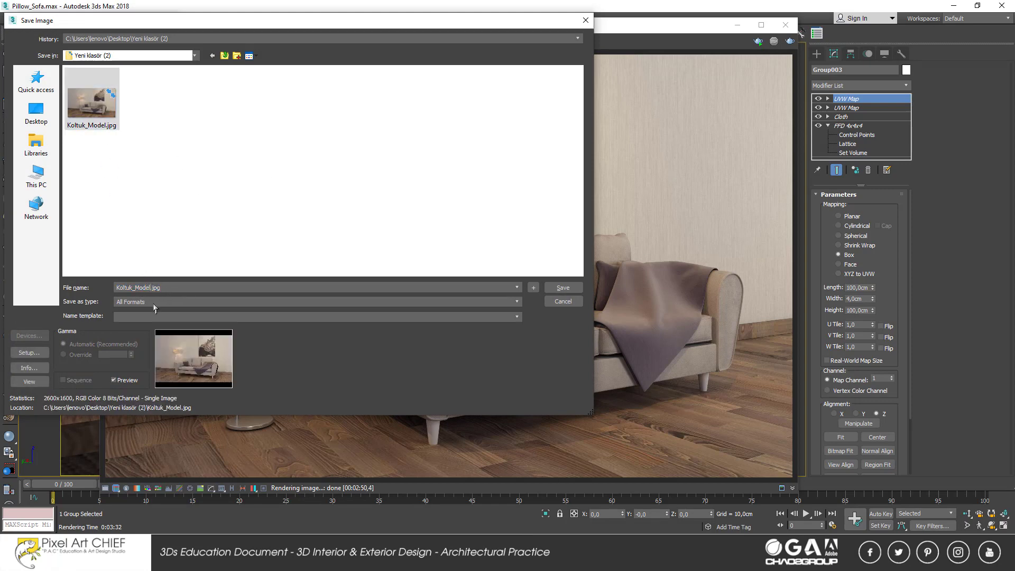
type("2")
left_click(153, 302)
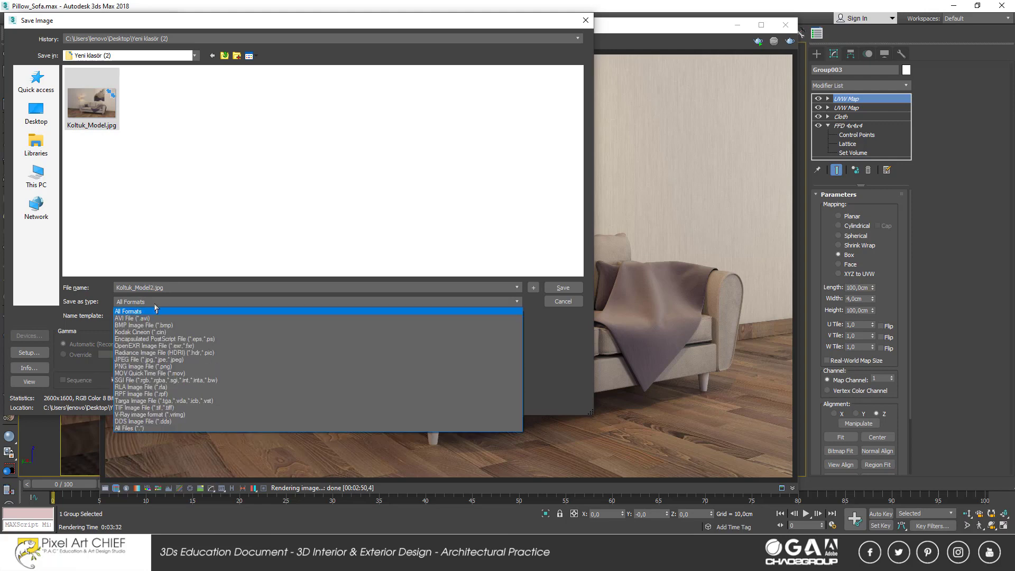
left_click(159, 291)
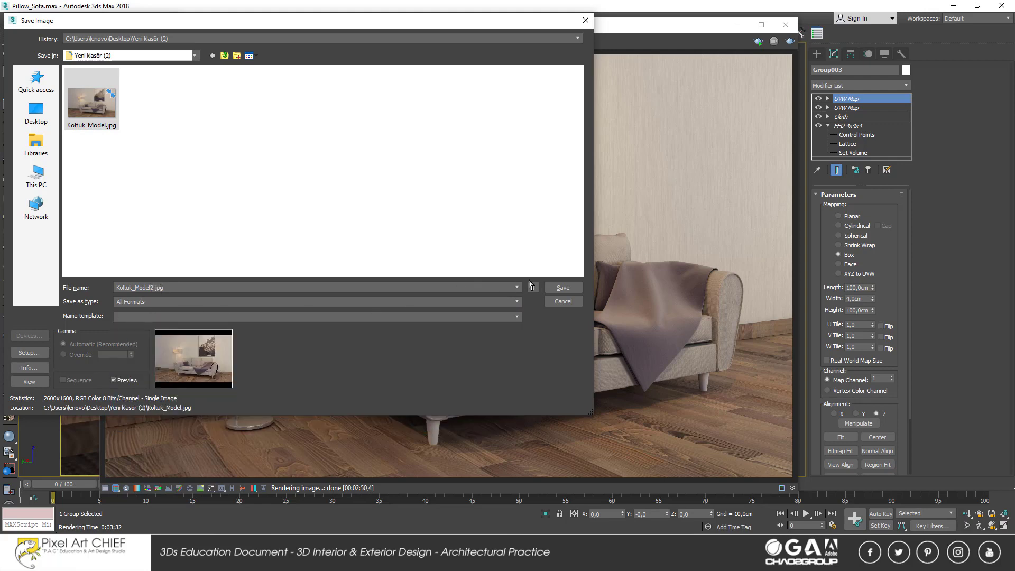
left_click(563, 287)
left_click(266, 280)
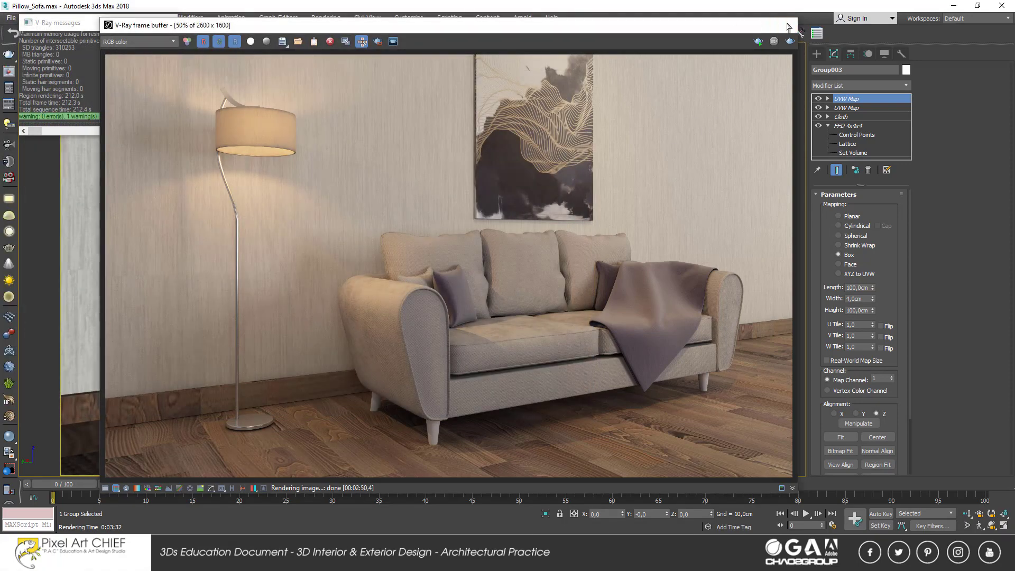
left_click(786, 27)
- Look through PhysCamera003, walk it to recentre the sofa, and render the view
key("c")
left_click(477, 209)
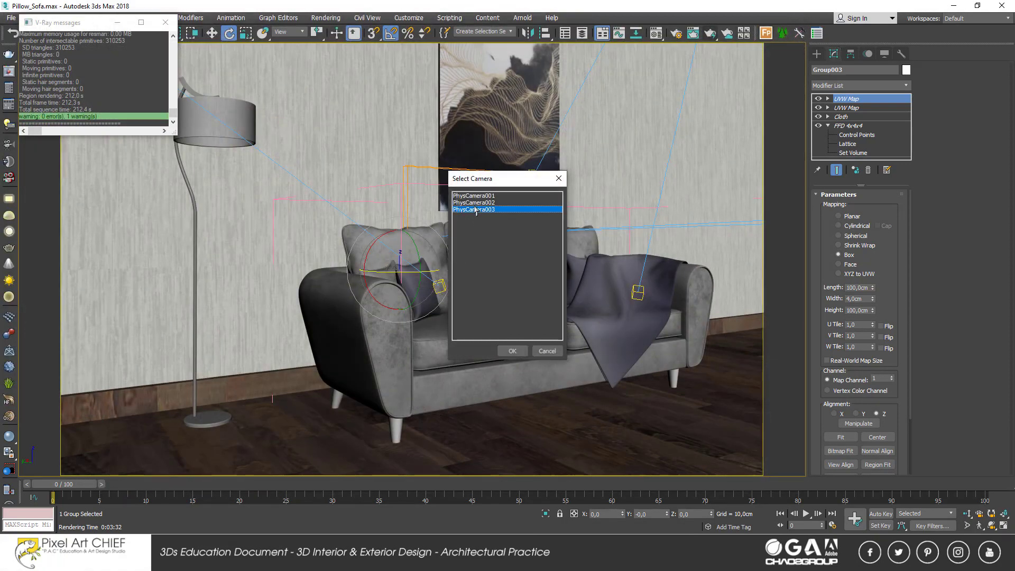
double_click(477, 209)
key("Up")
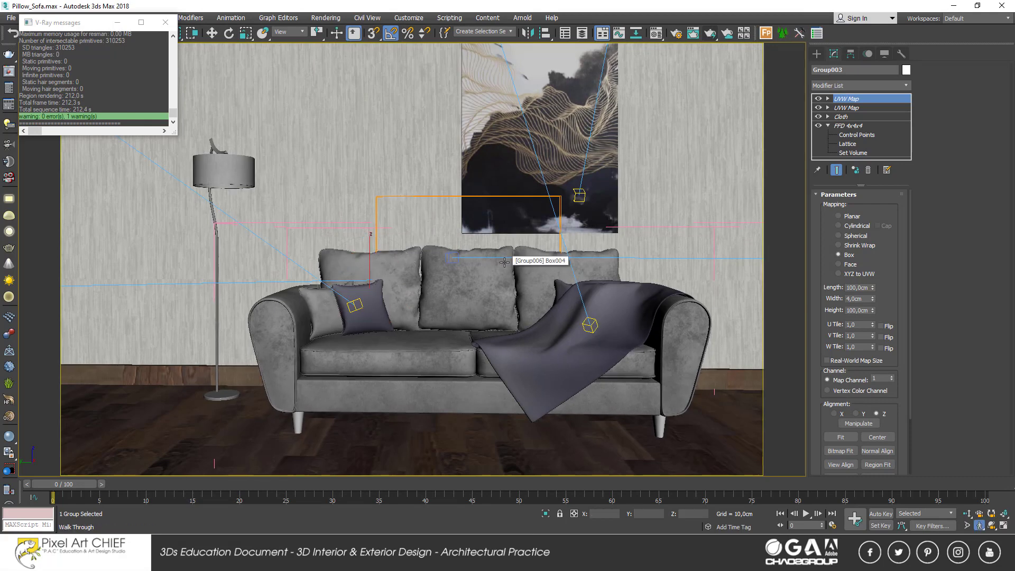
key("Down")
key("Up")
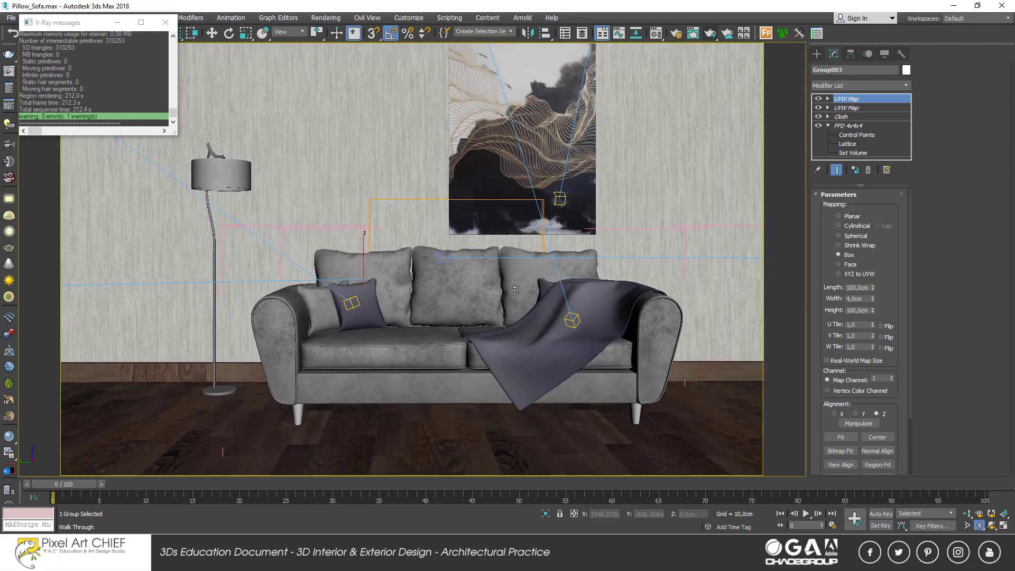
key("Up")
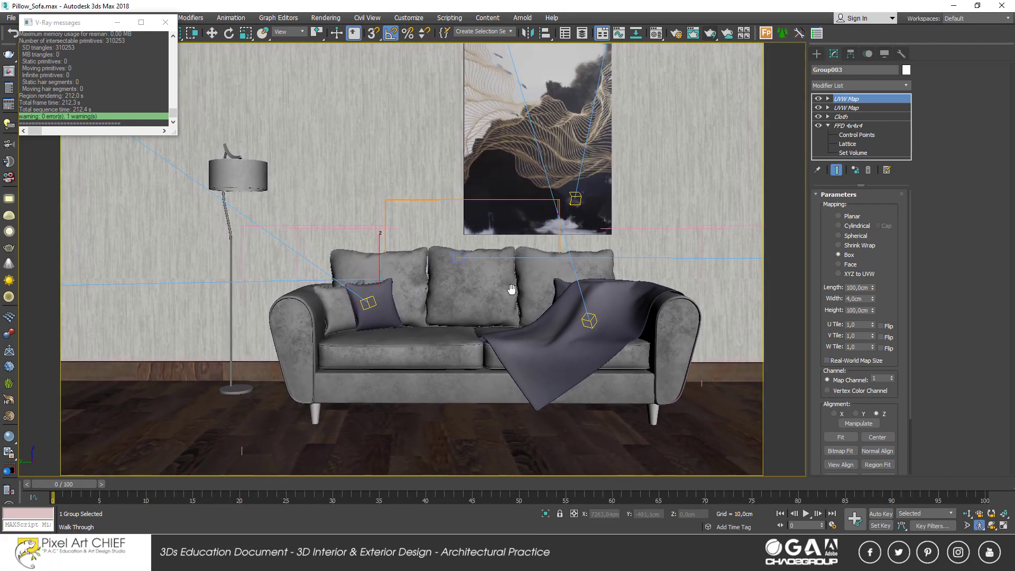
left_click(710, 33)
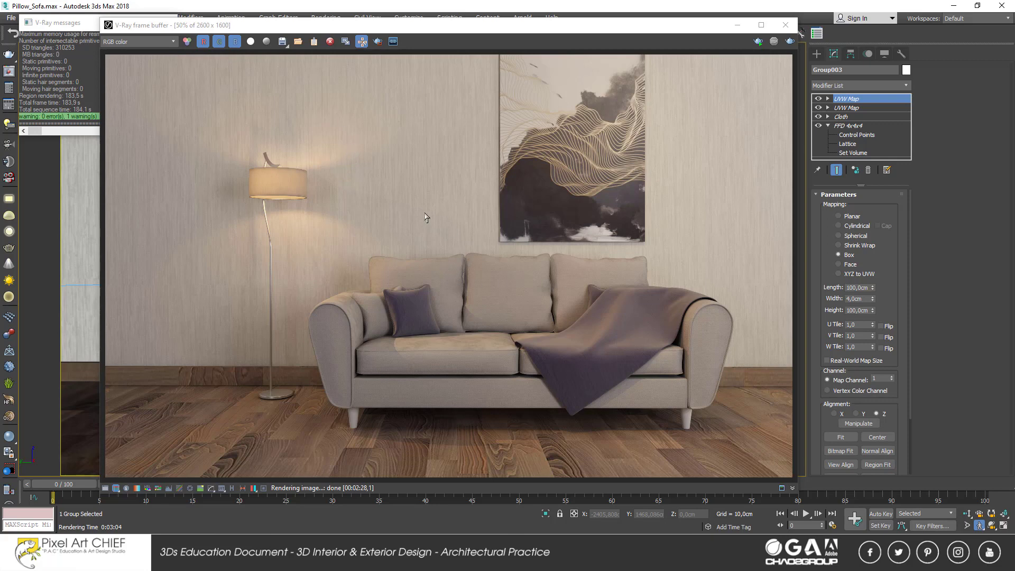
- Inspect the centred render, save it as Koltuk_Model3.jpg, and close the frame buffer
scroll(344, 281, "up", 2)
scroll(344, 282, "up", 1)
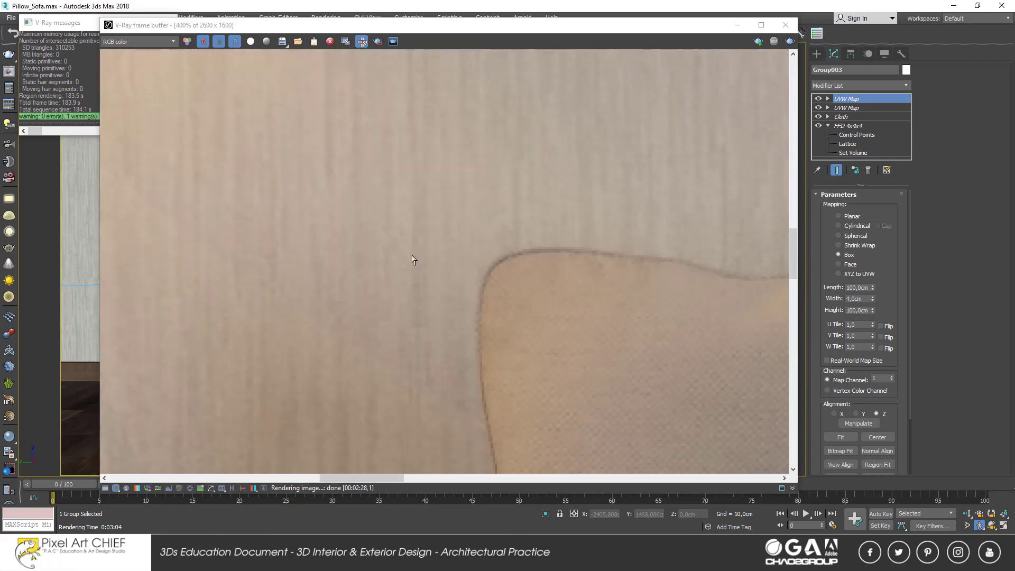
scroll(373, 298, "down", 3)
scroll(374, 295, "down", 1)
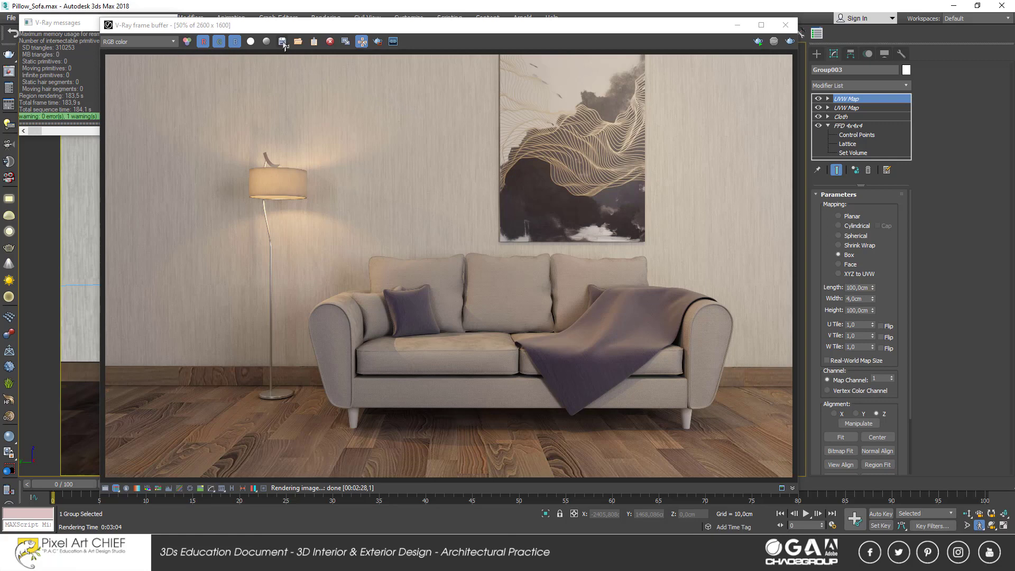
left_click(147, 101)
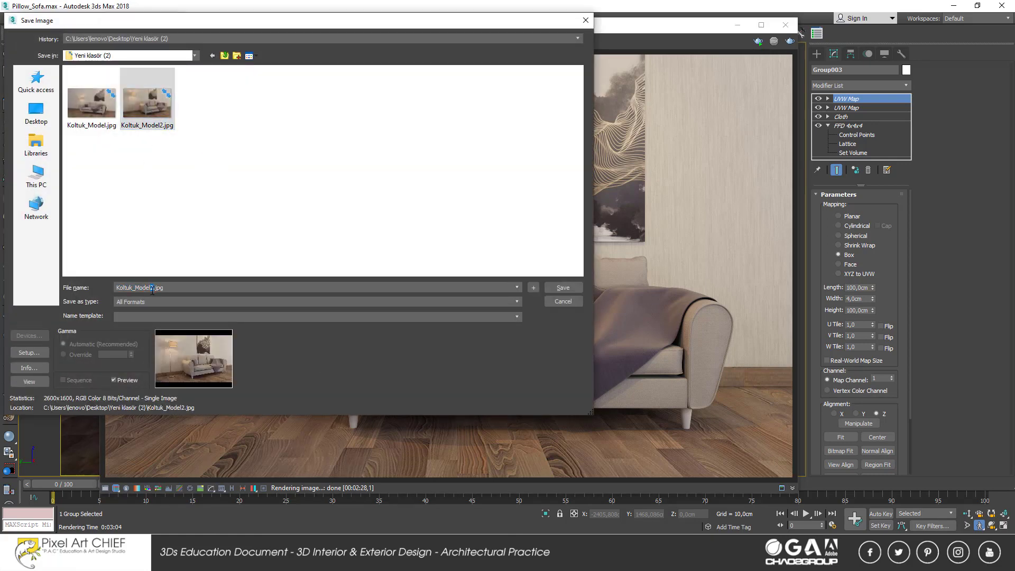
type("3")
left_click(562, 288)
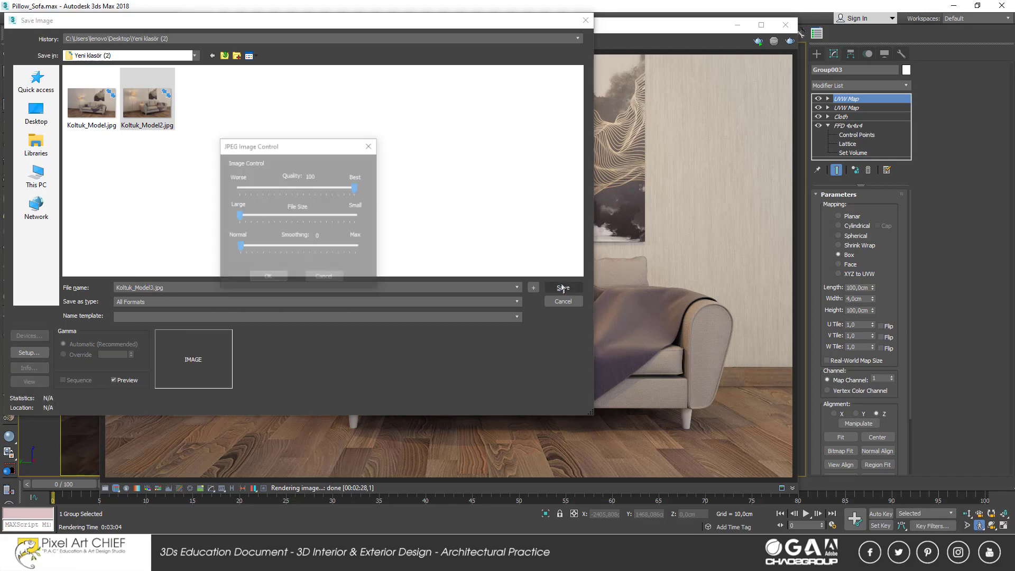
left_click(268, 276)
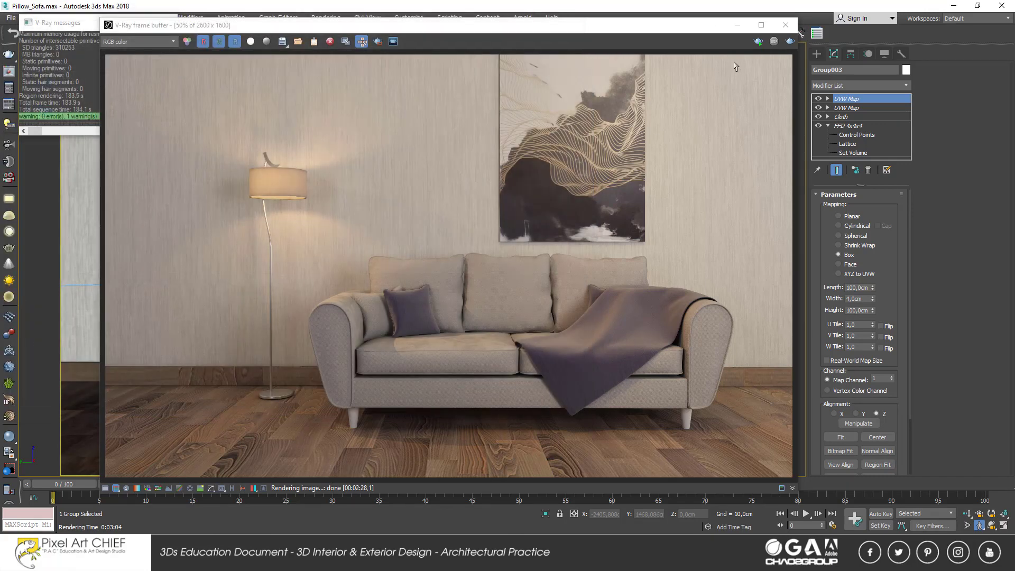
left_click(785, 25)
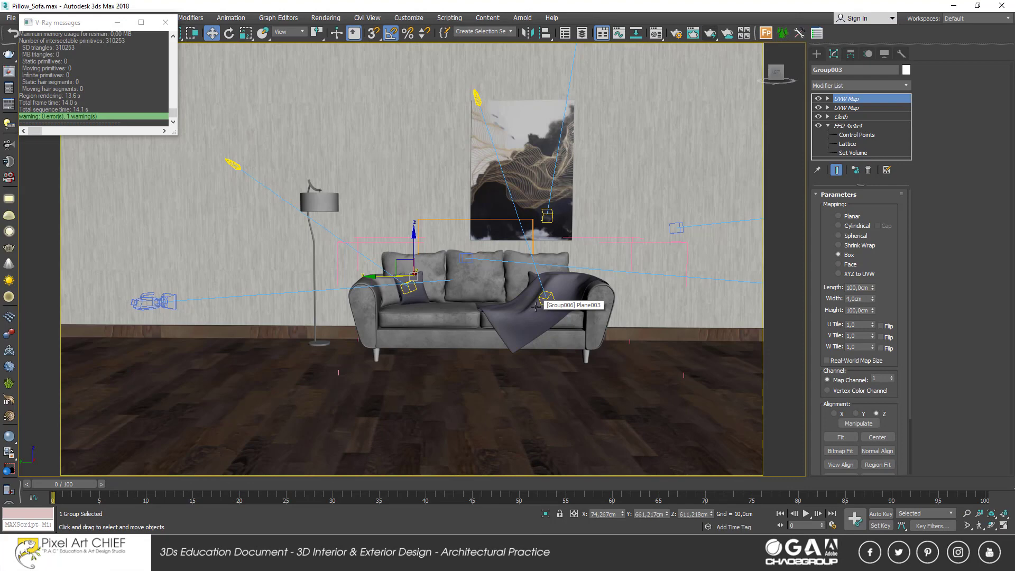